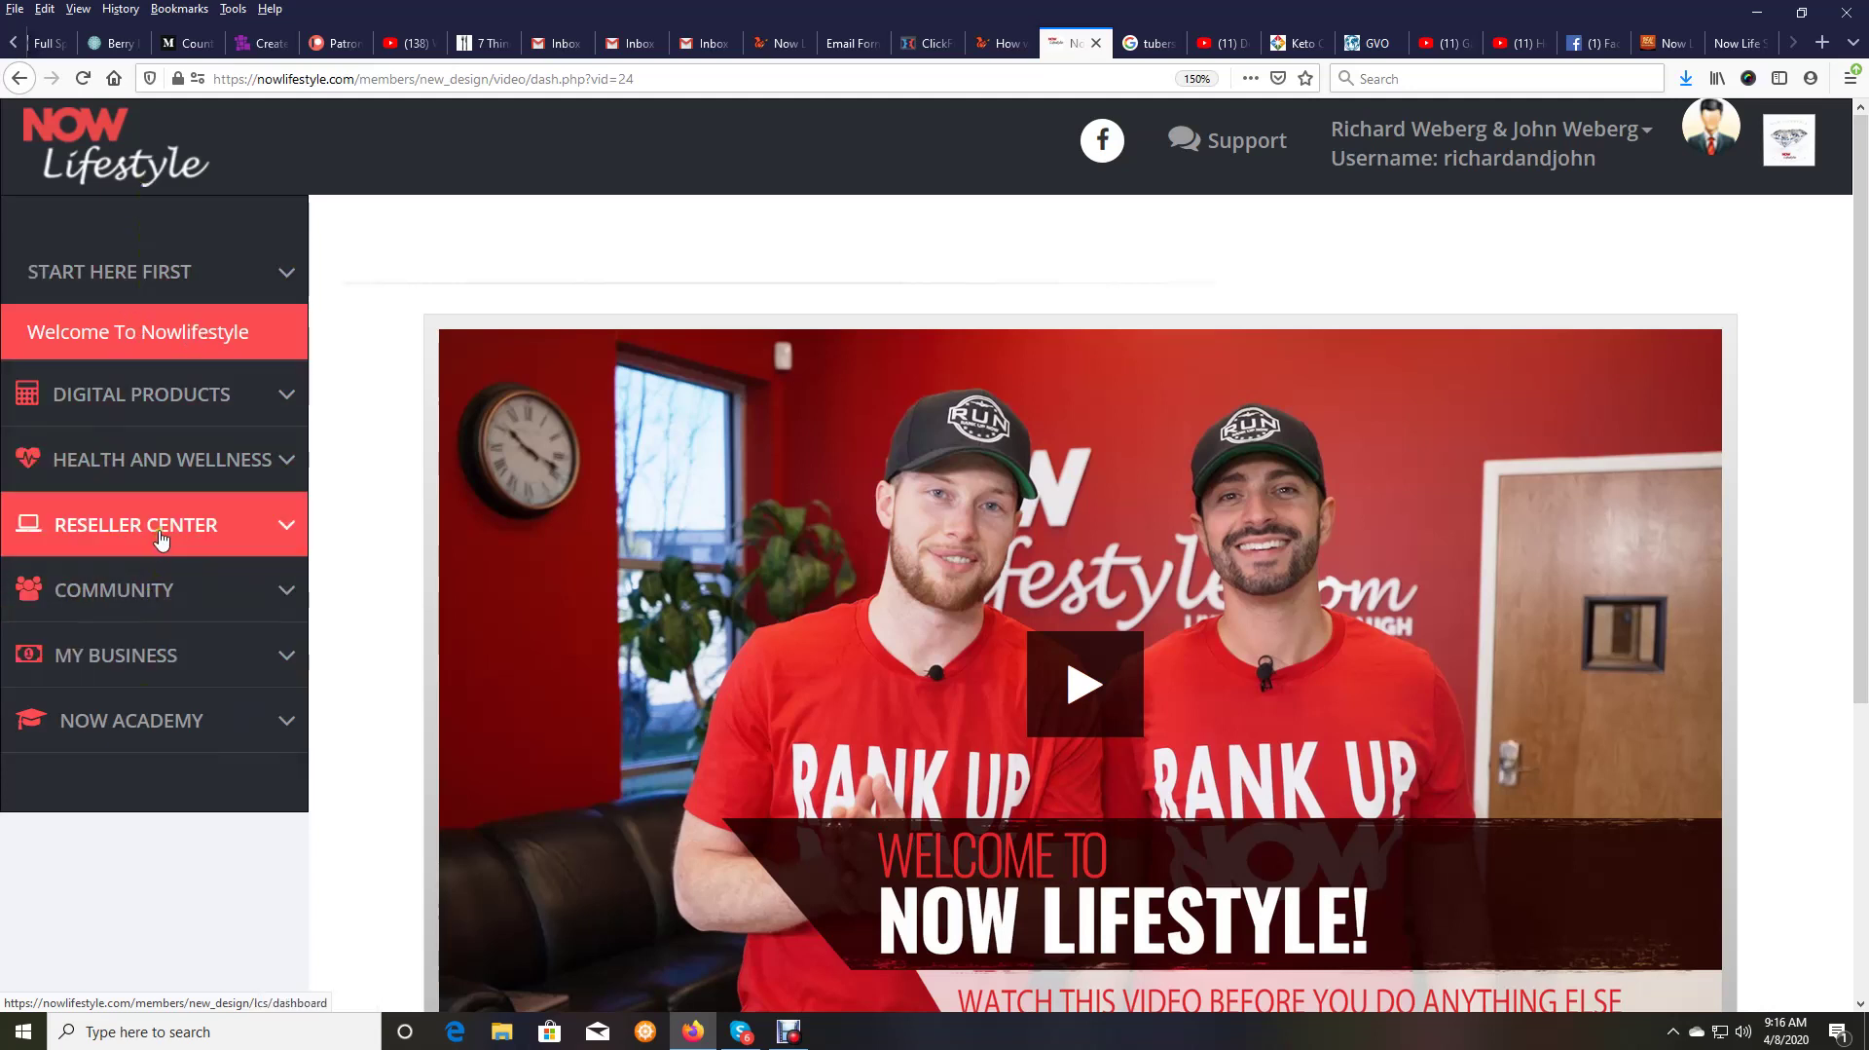
- Expand the Reseller Center section in the left sidebar to show its reseller tools
left_click(219, 536)
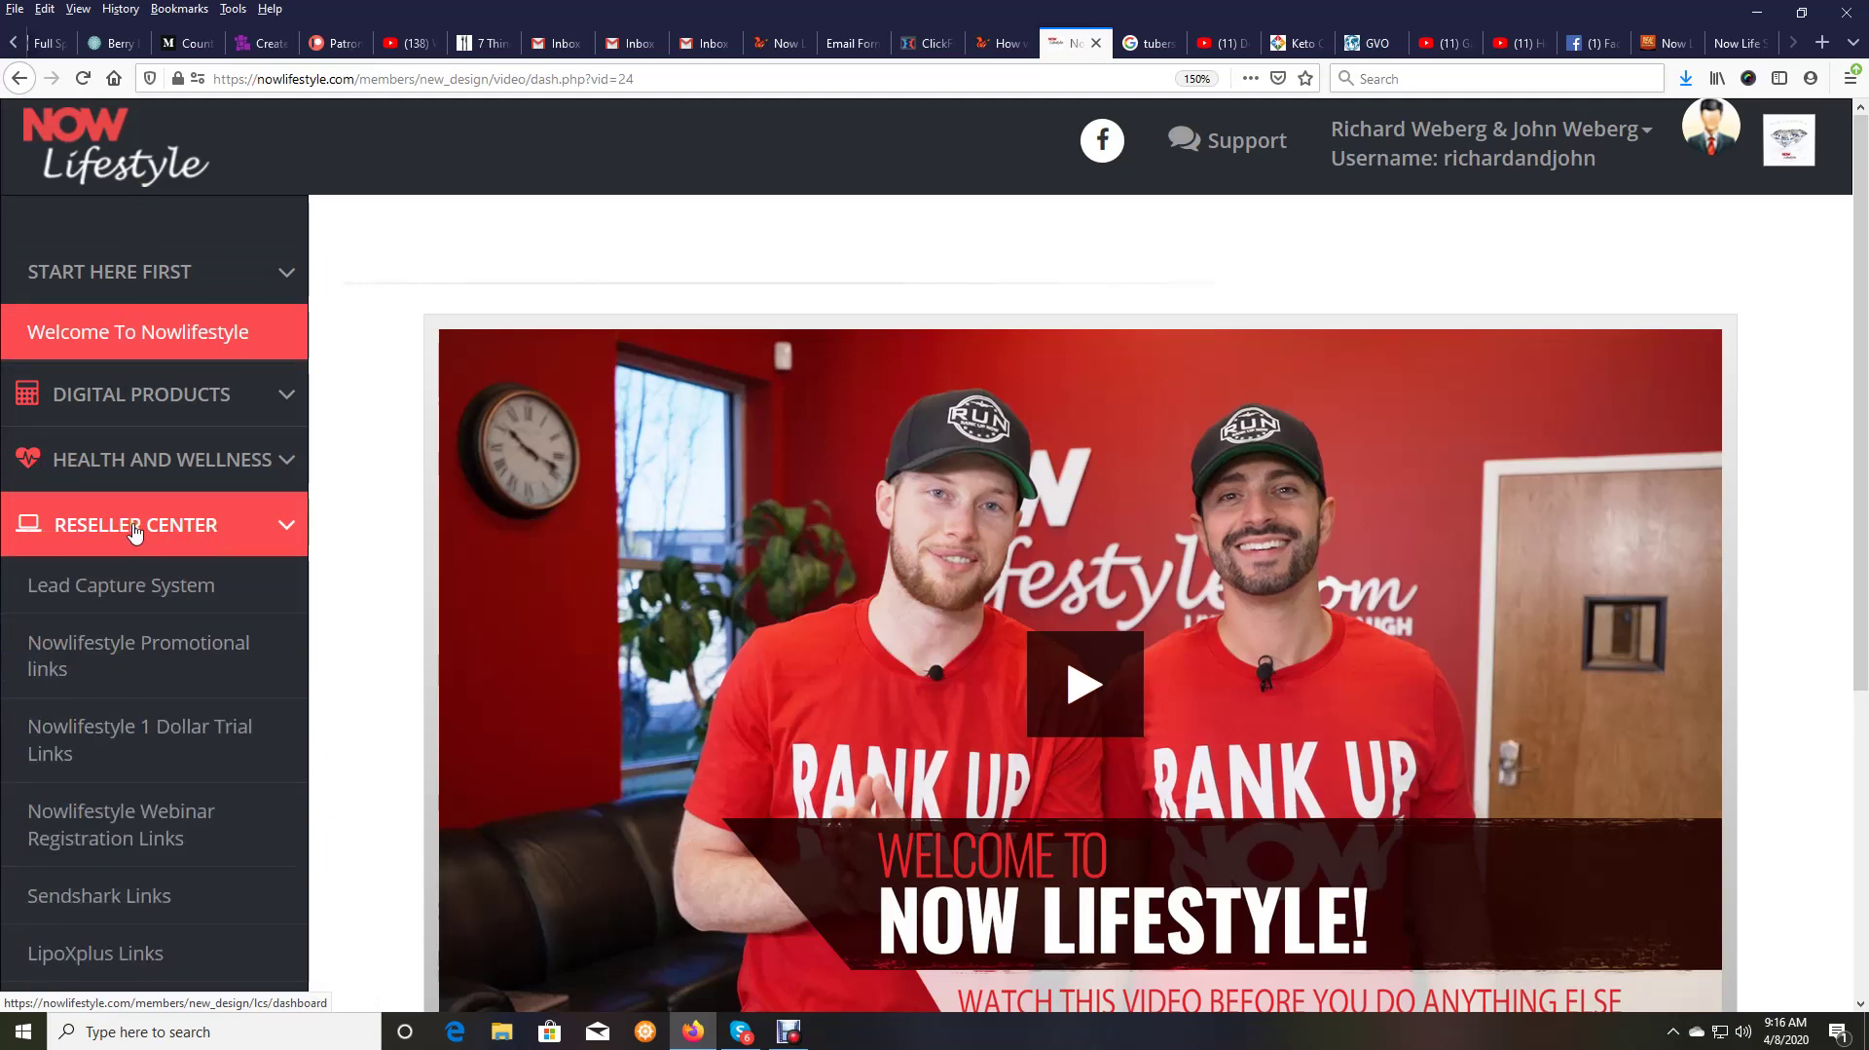
- Open the Lead Capture System dashboard from the Reseller Center menu
left_click(117, 585)
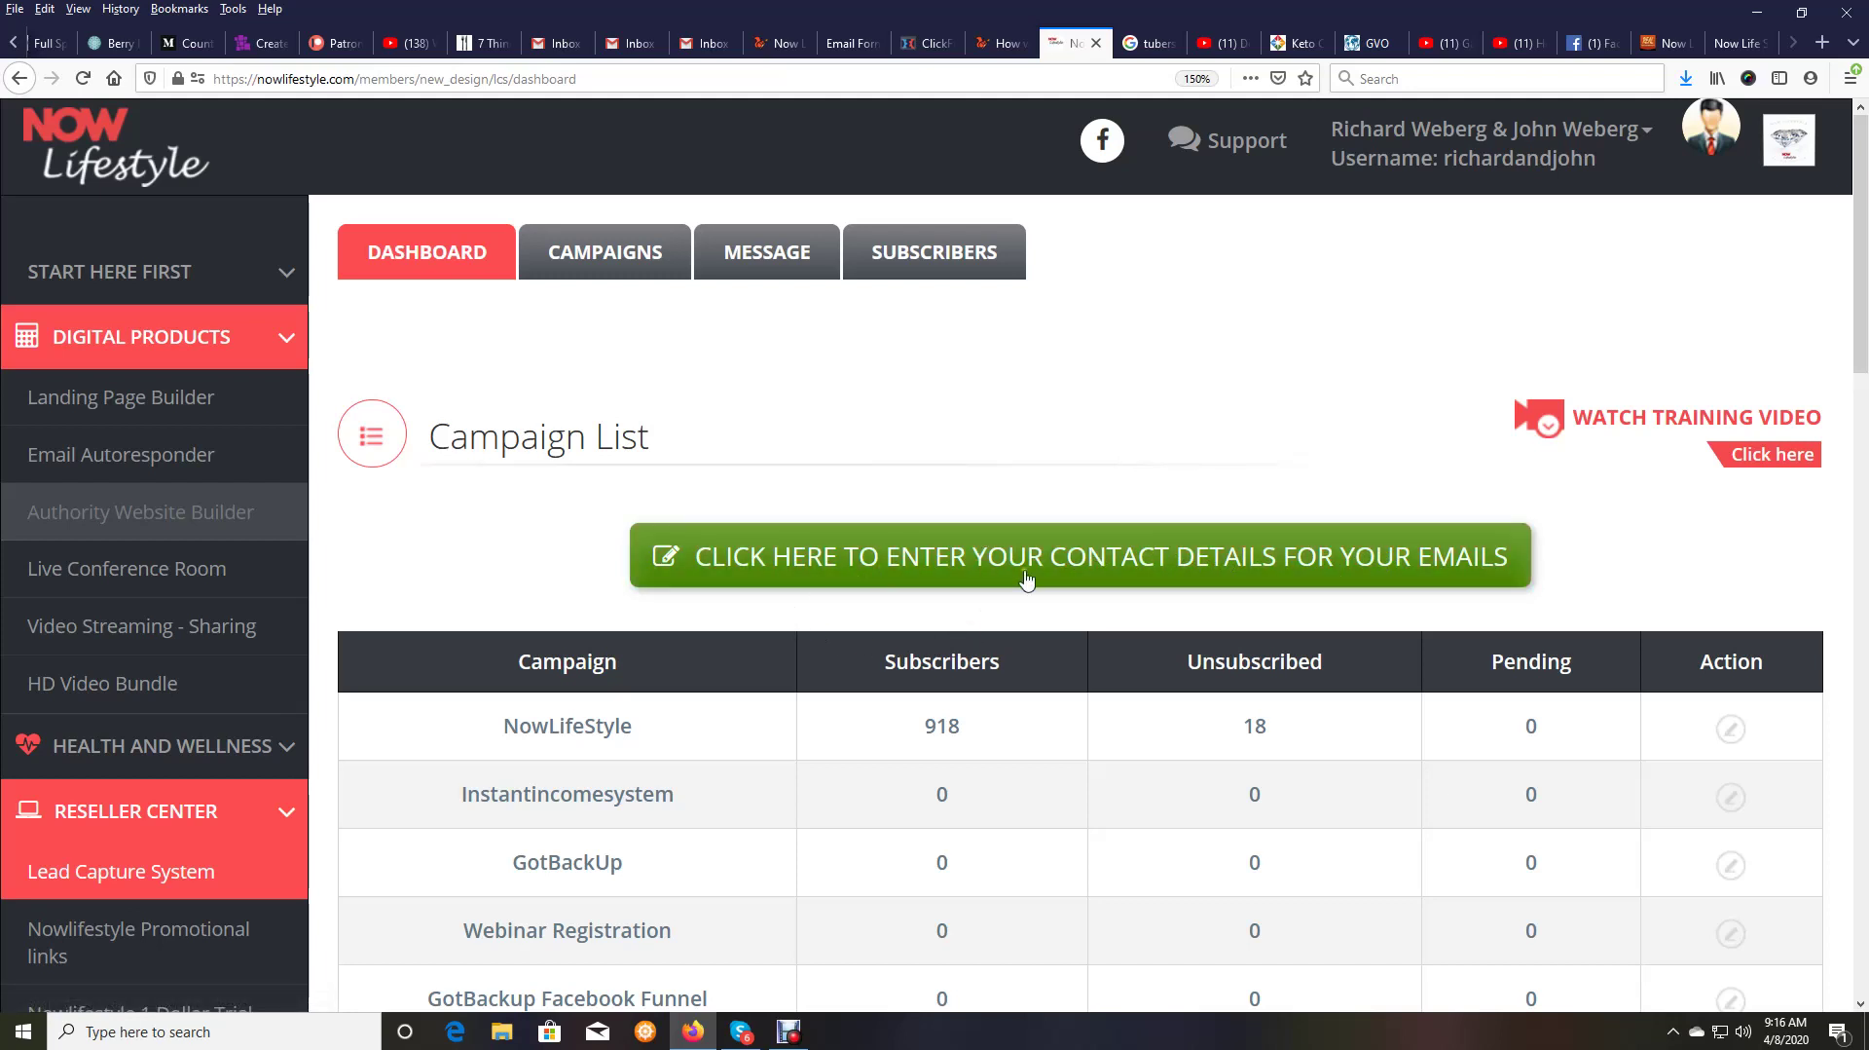
left_click(1110, 571)
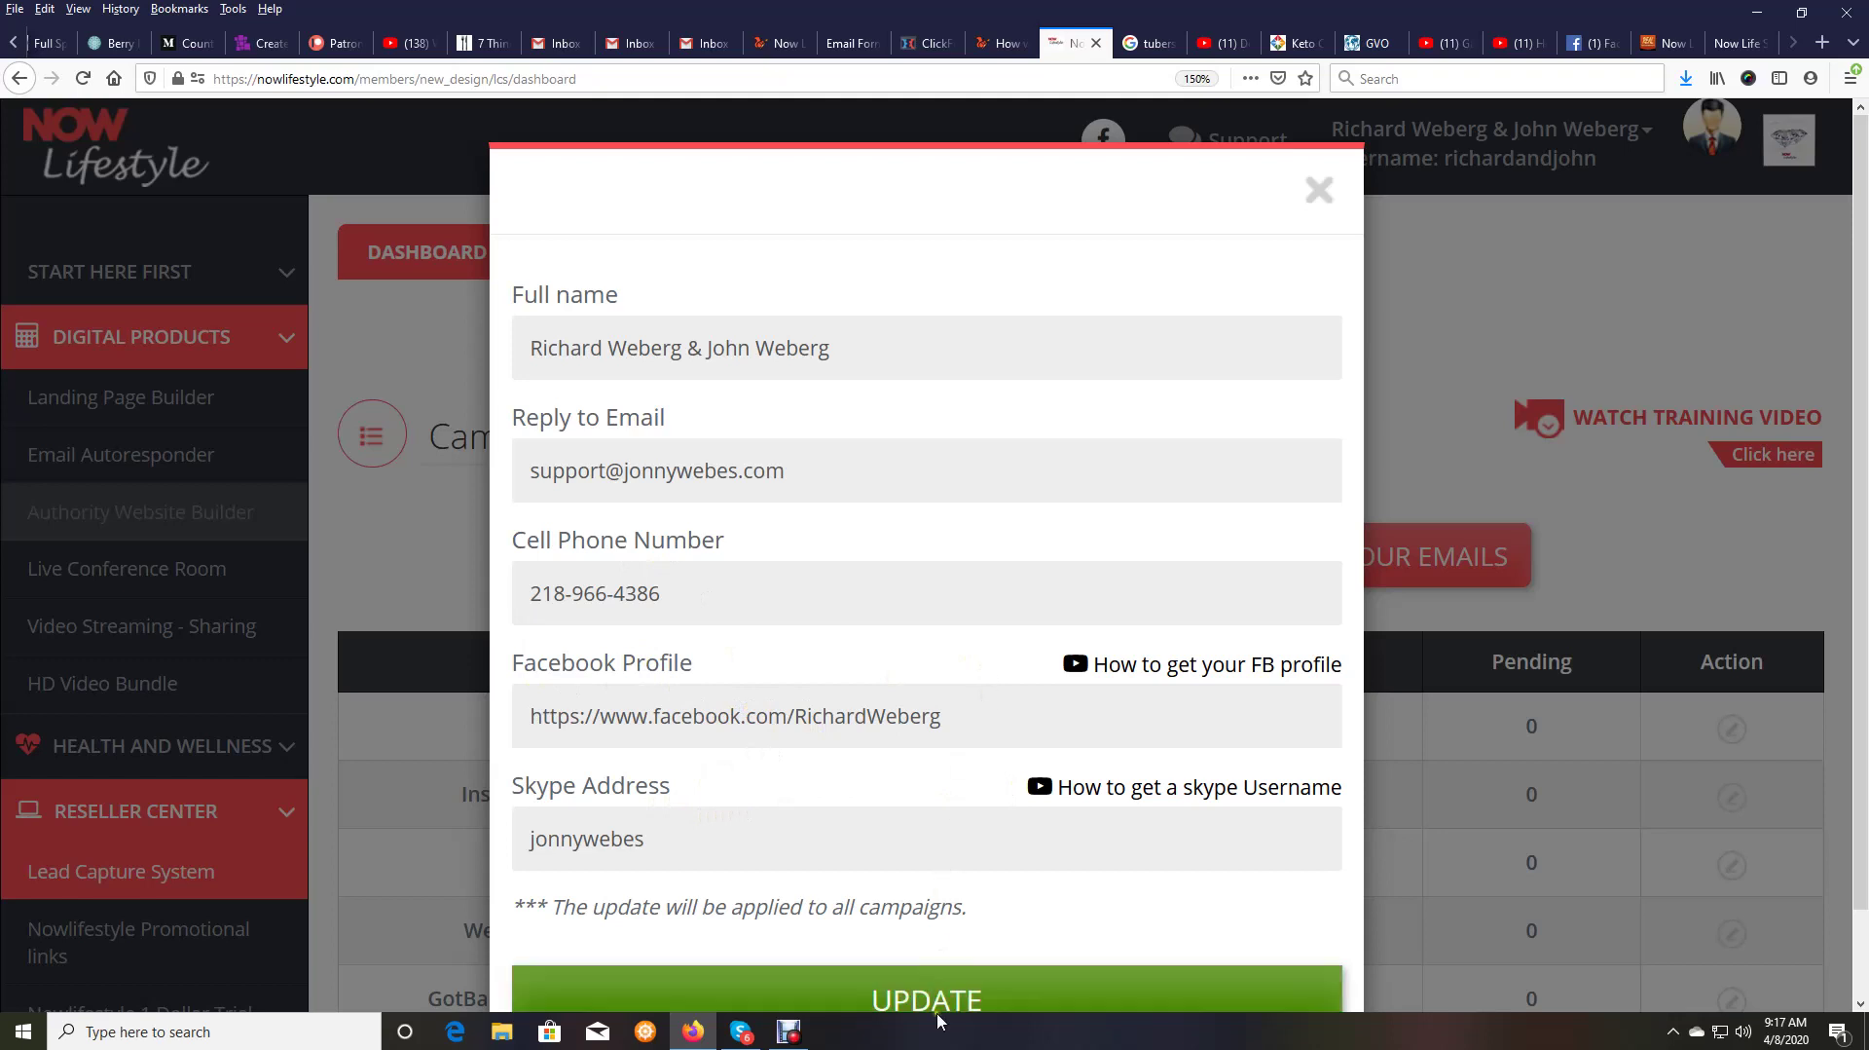
scroll(951, 939, "down", 2)
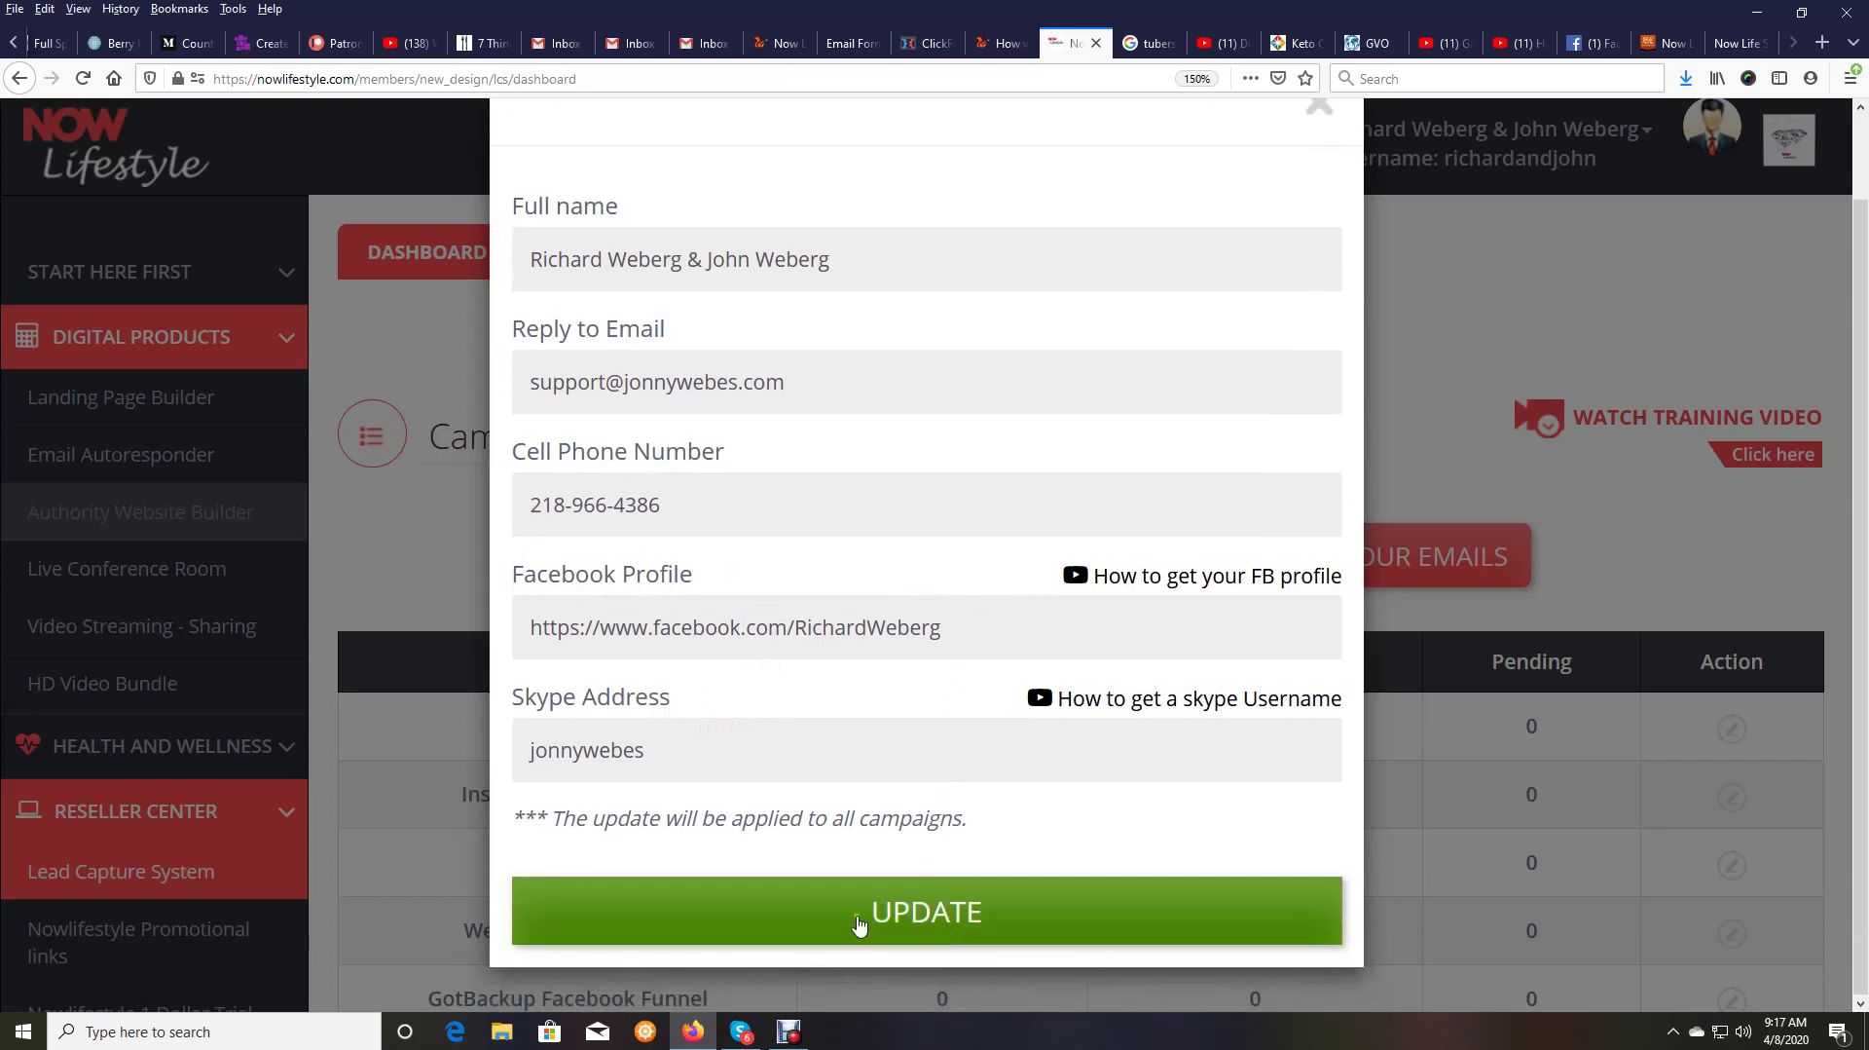
left_click(1320, 107)
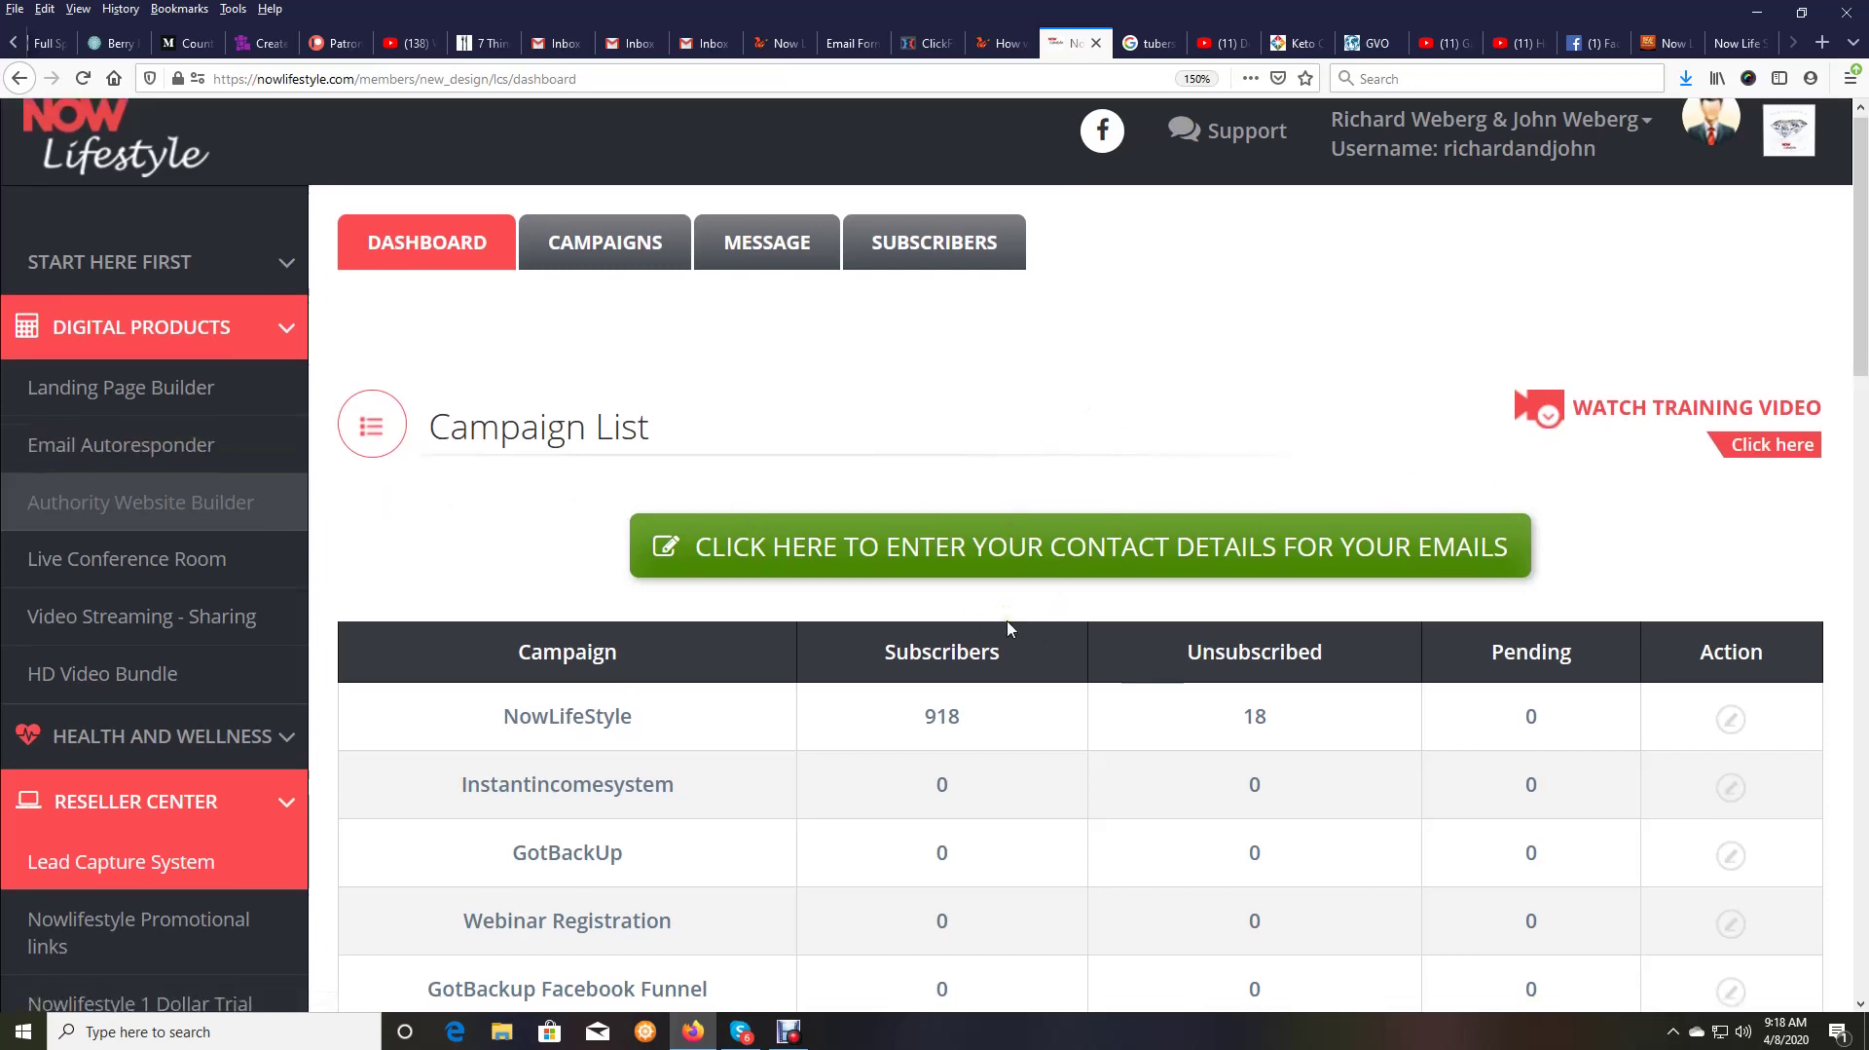
scroll(1012, 628, "down", 3)
scroll(1008, 628, "down", 3)
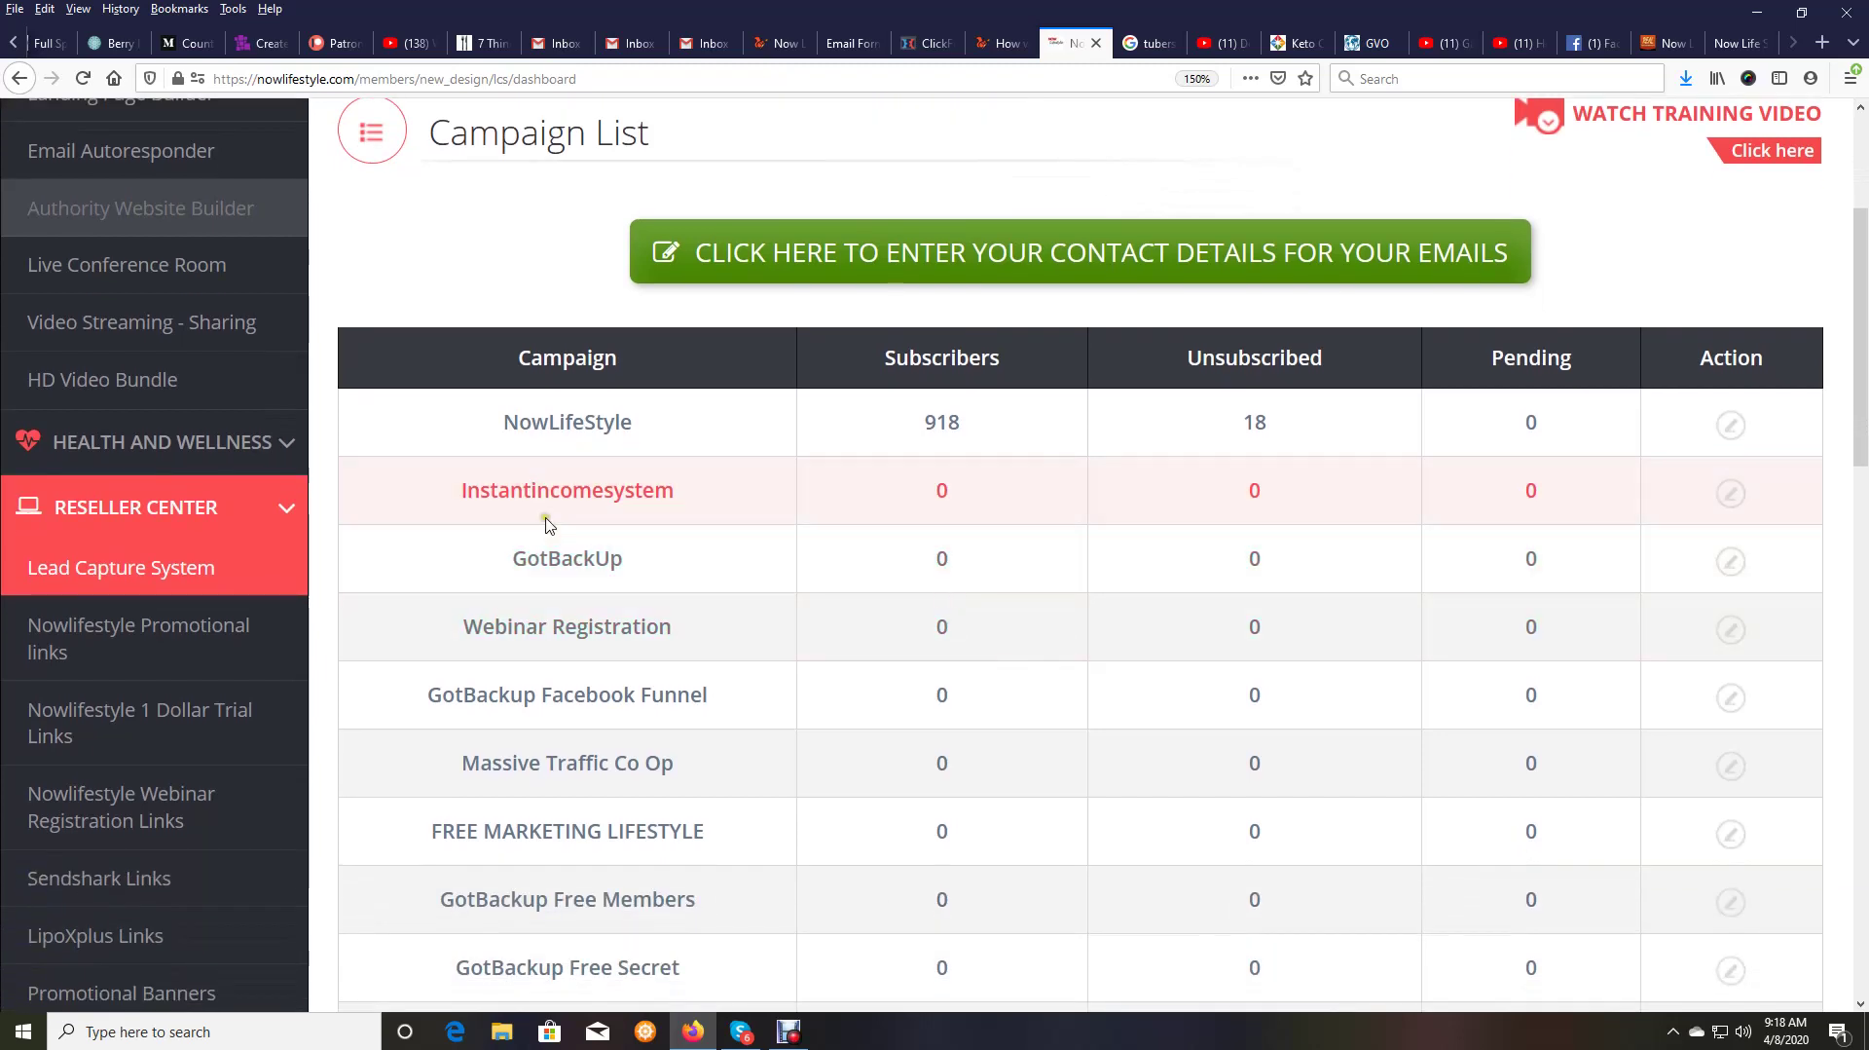
scroll(705, 662, "down", 3)
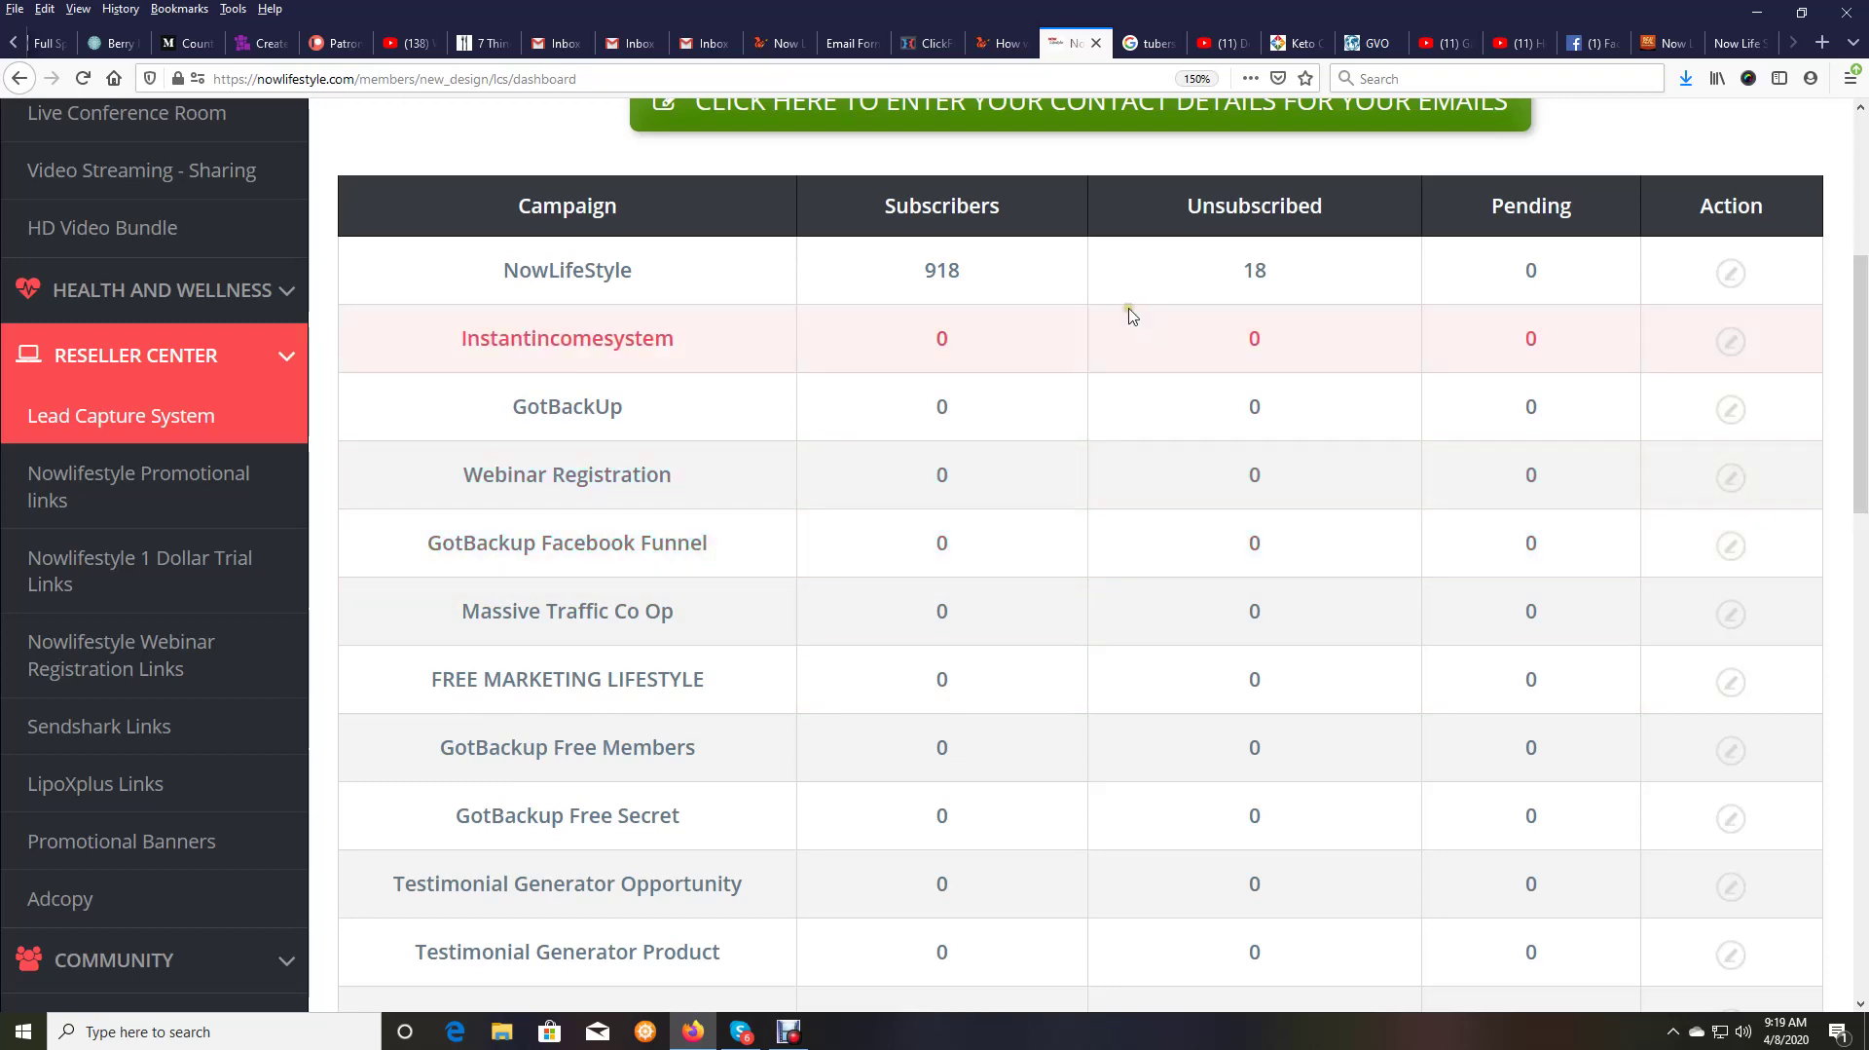
scroll(841, 467, "down", 3)
scroll(841, 468, "down", 3)
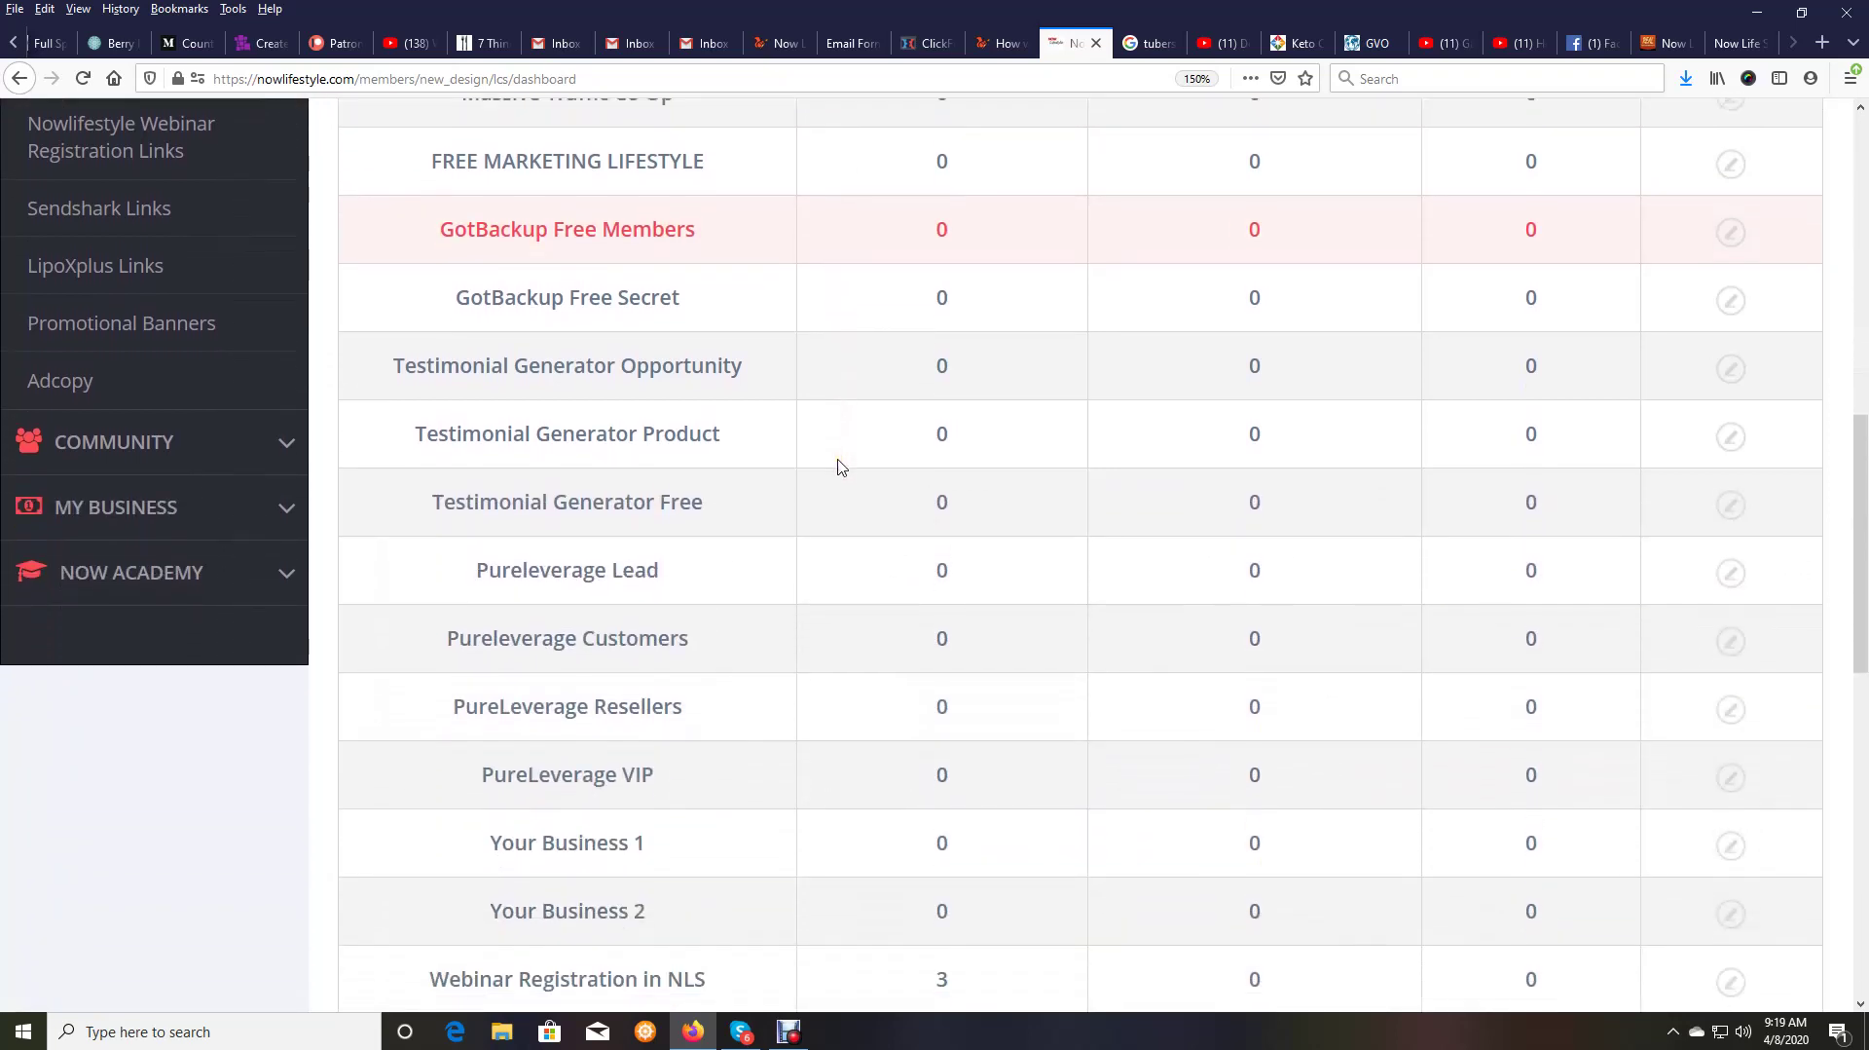
scroll(841, 467, "up", 6)
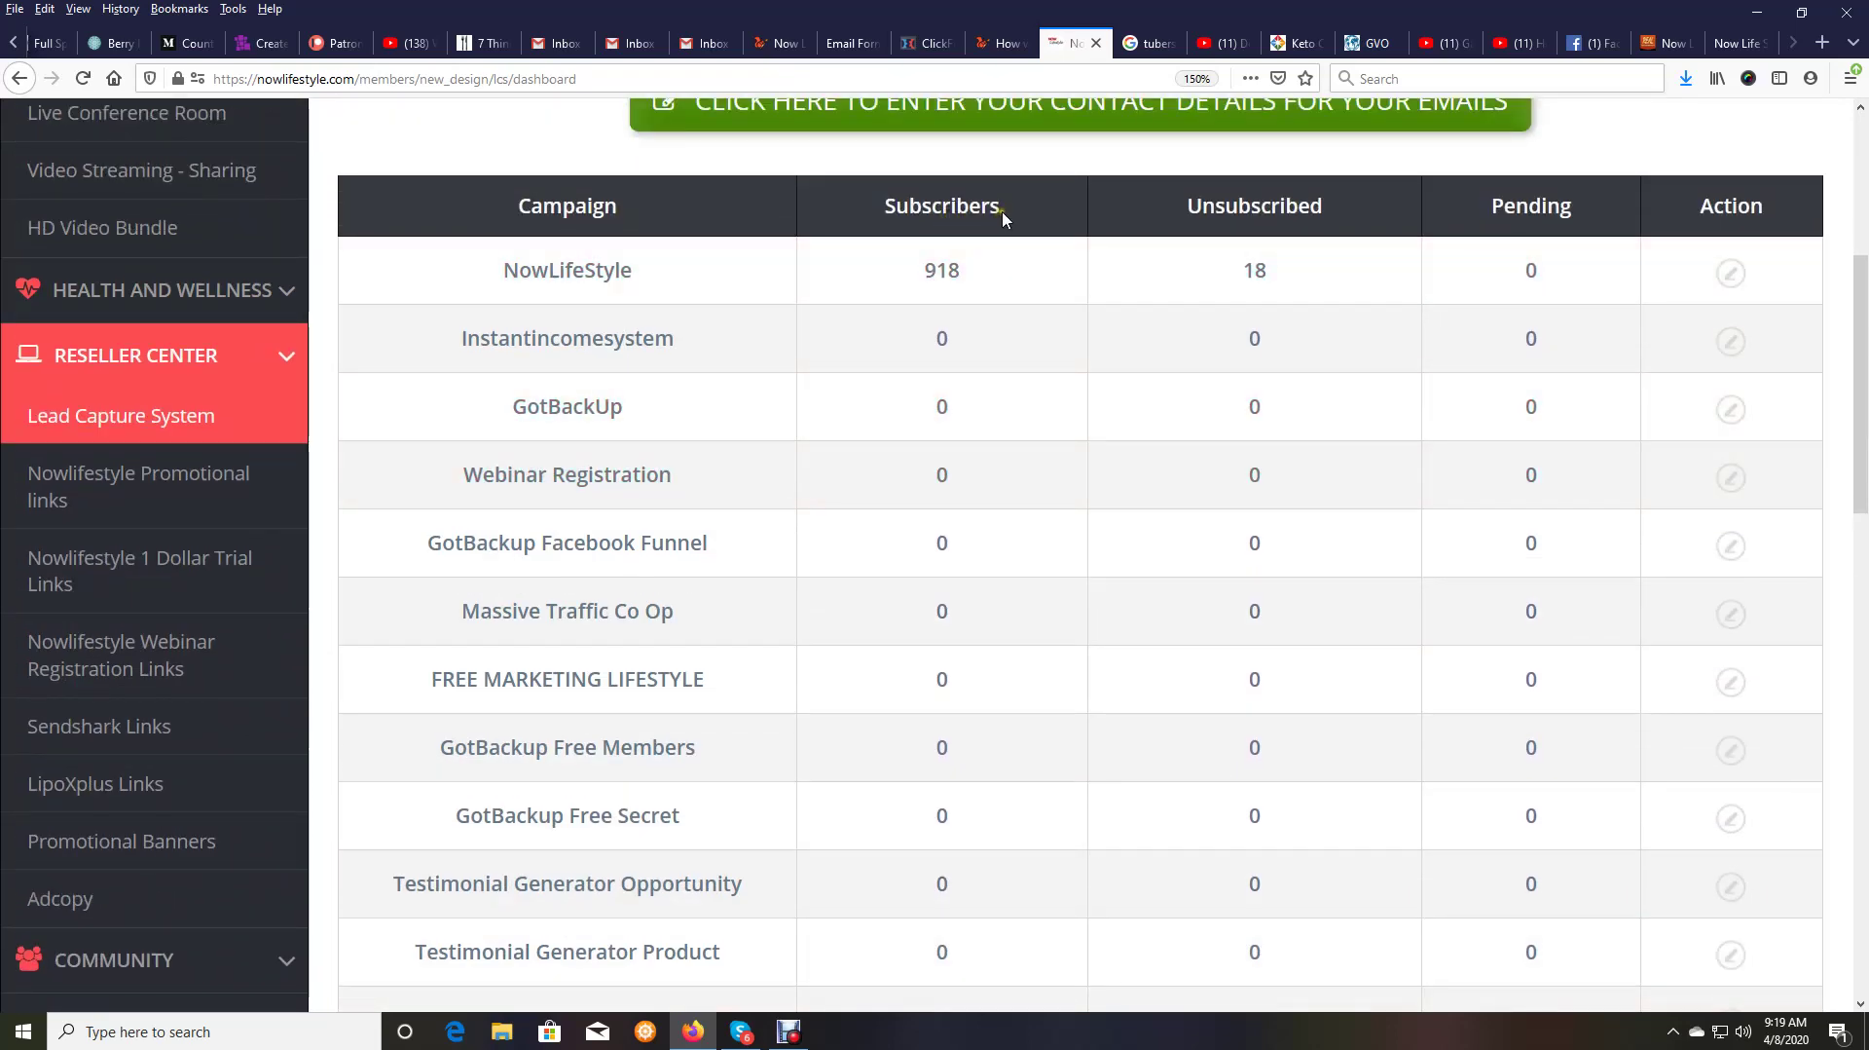
left_click_drag(1008, 219, 912, 240)
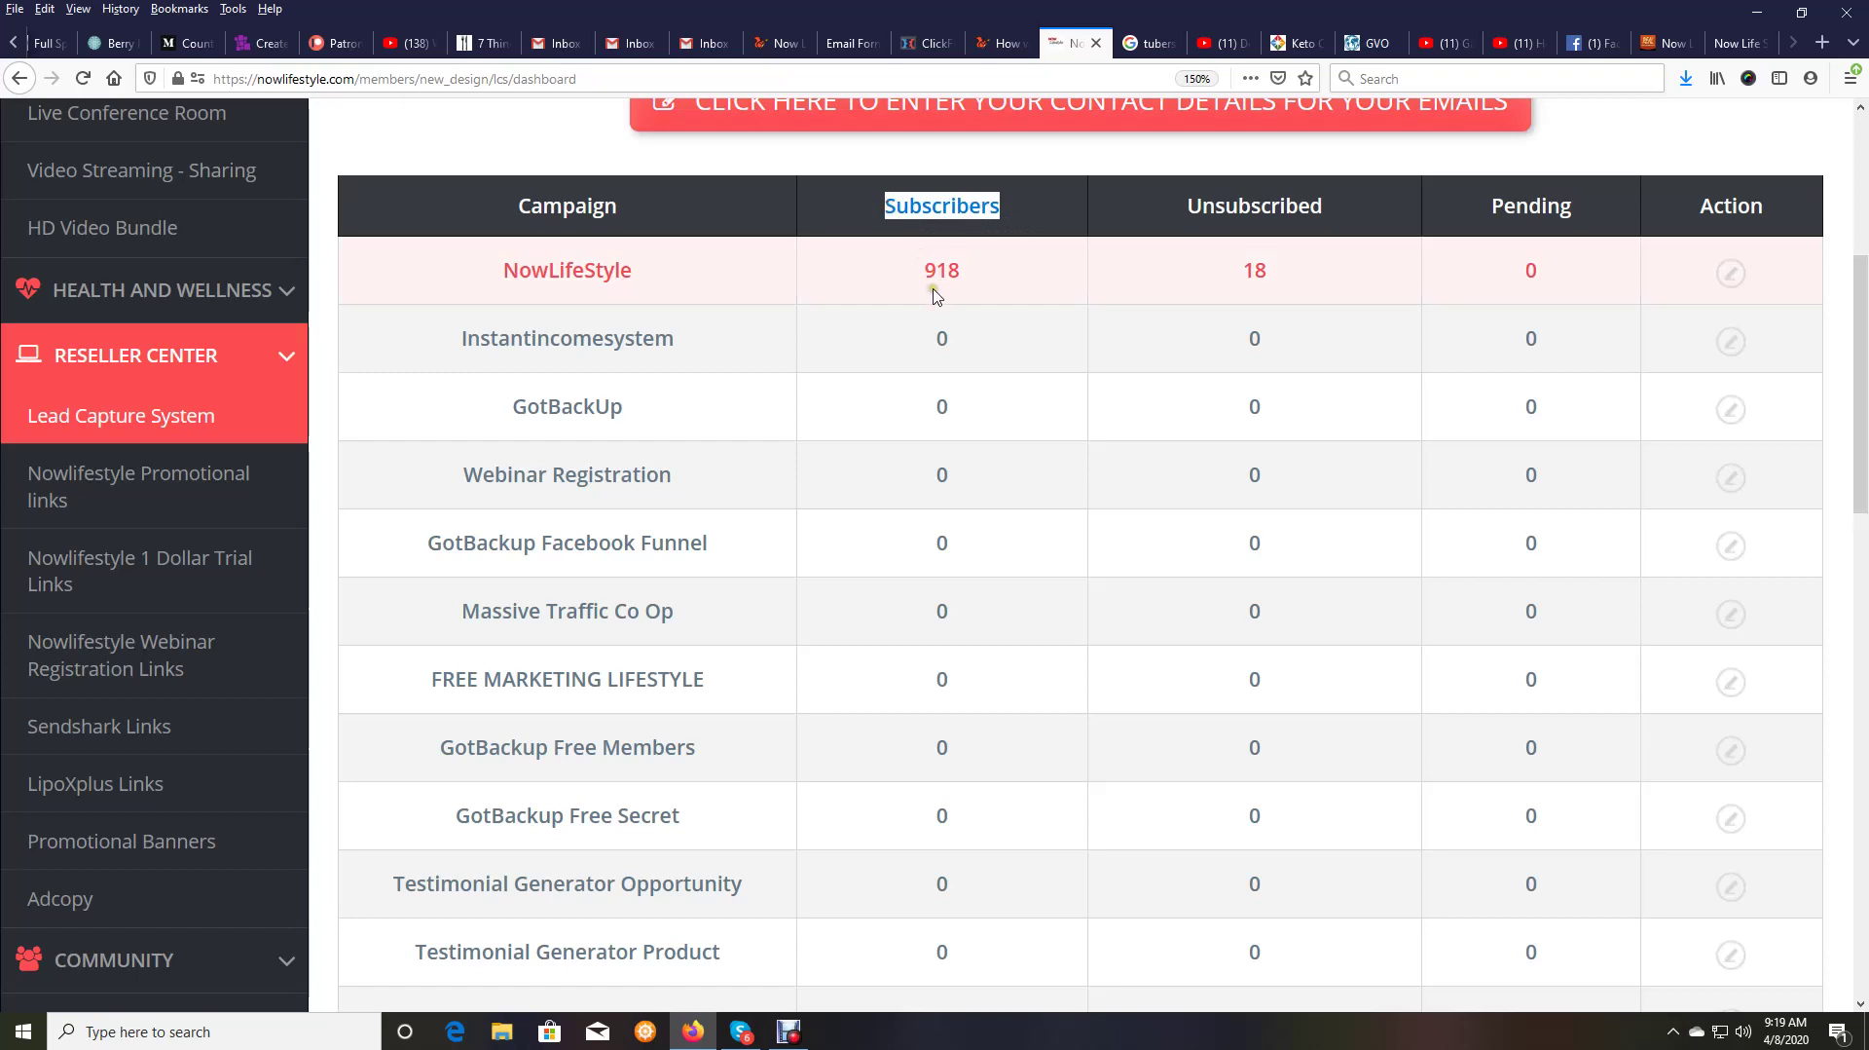
scroll(916, 642, "down", 6)
scroll(917, 646, "down", 2)
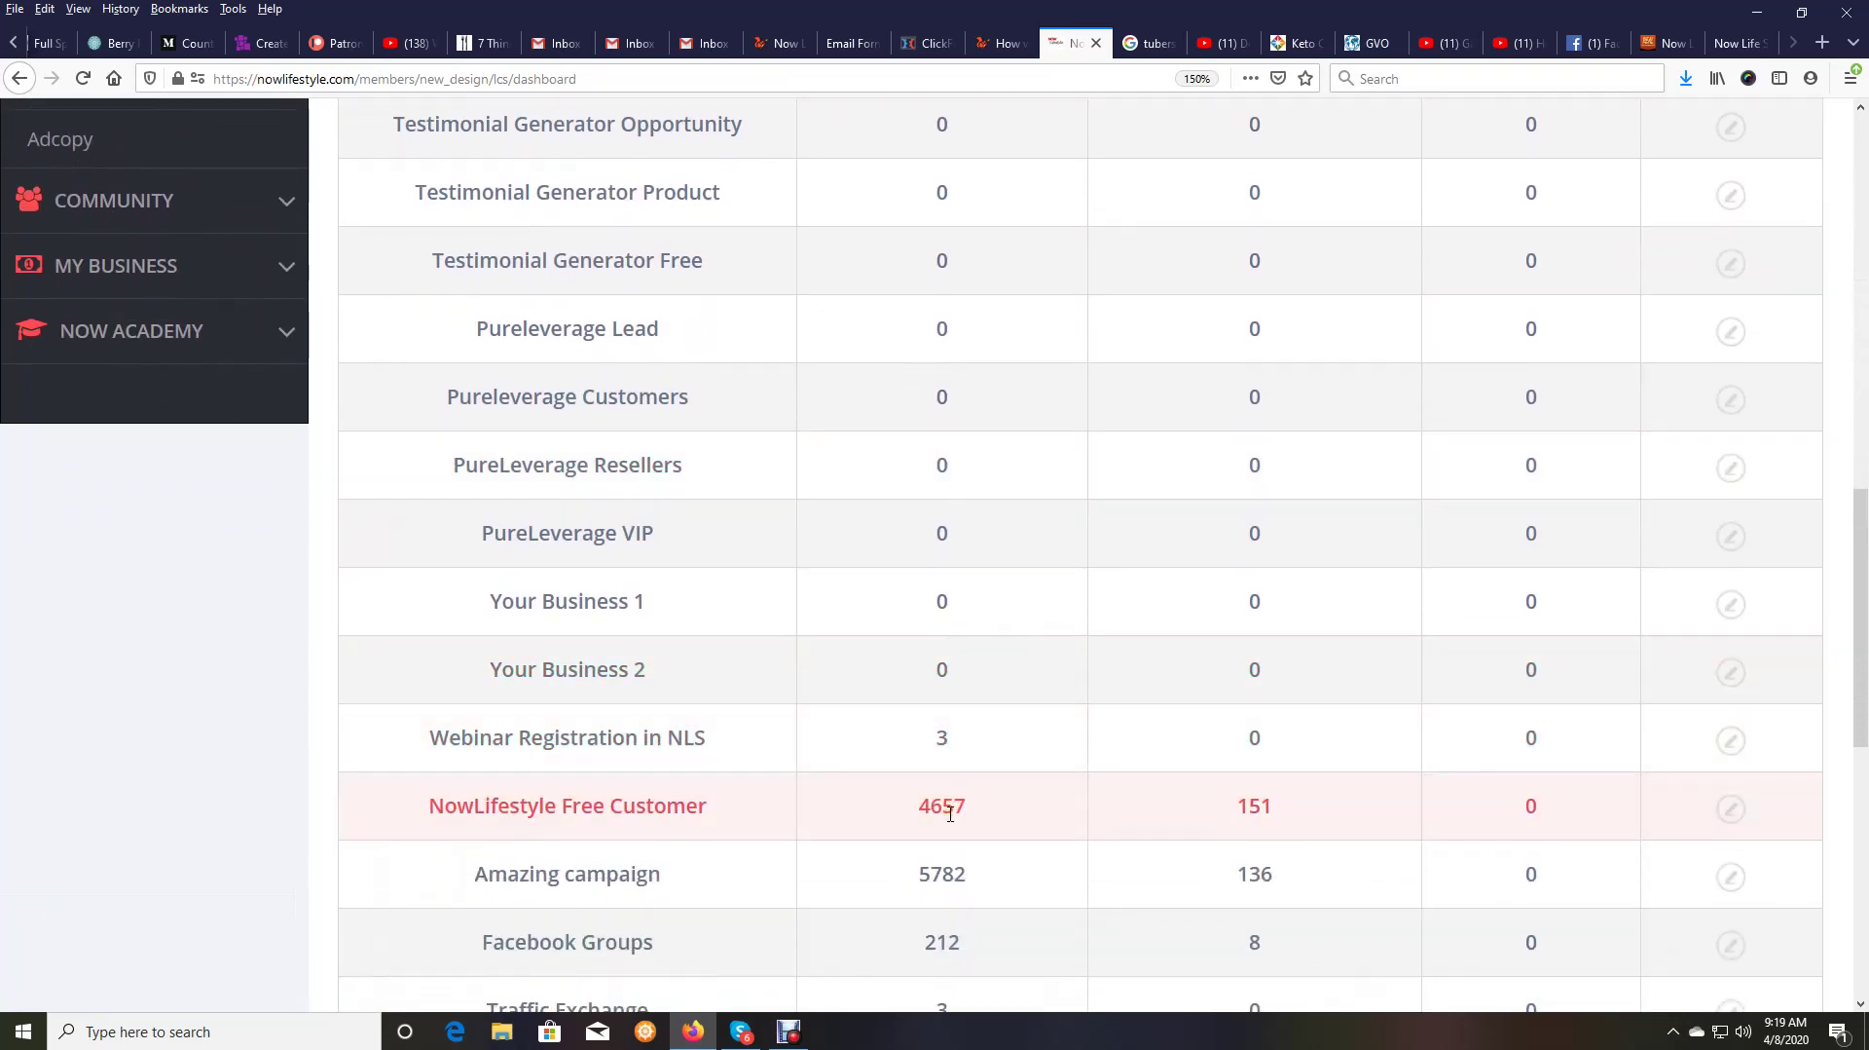
scroll(950, 813, "down", 2)
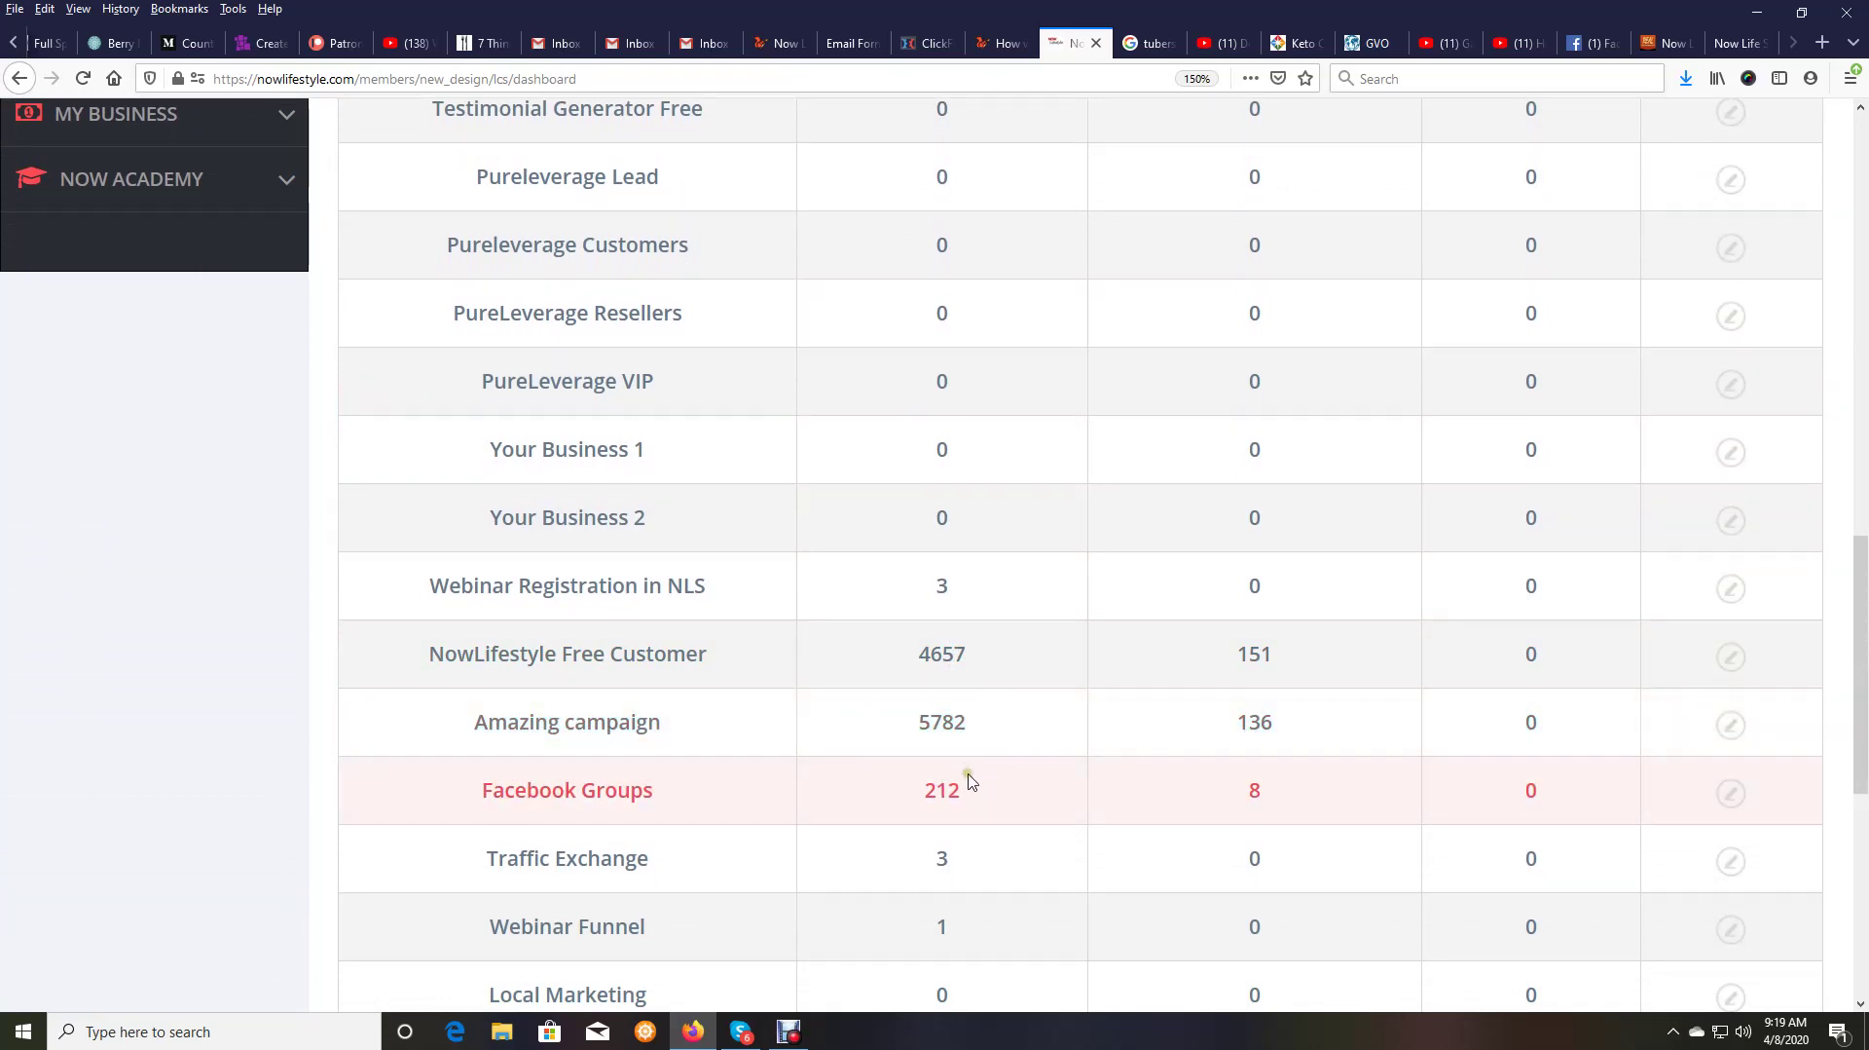
scroll(964, 801, "down", 1)
scroll(964, 801, "down", 3)
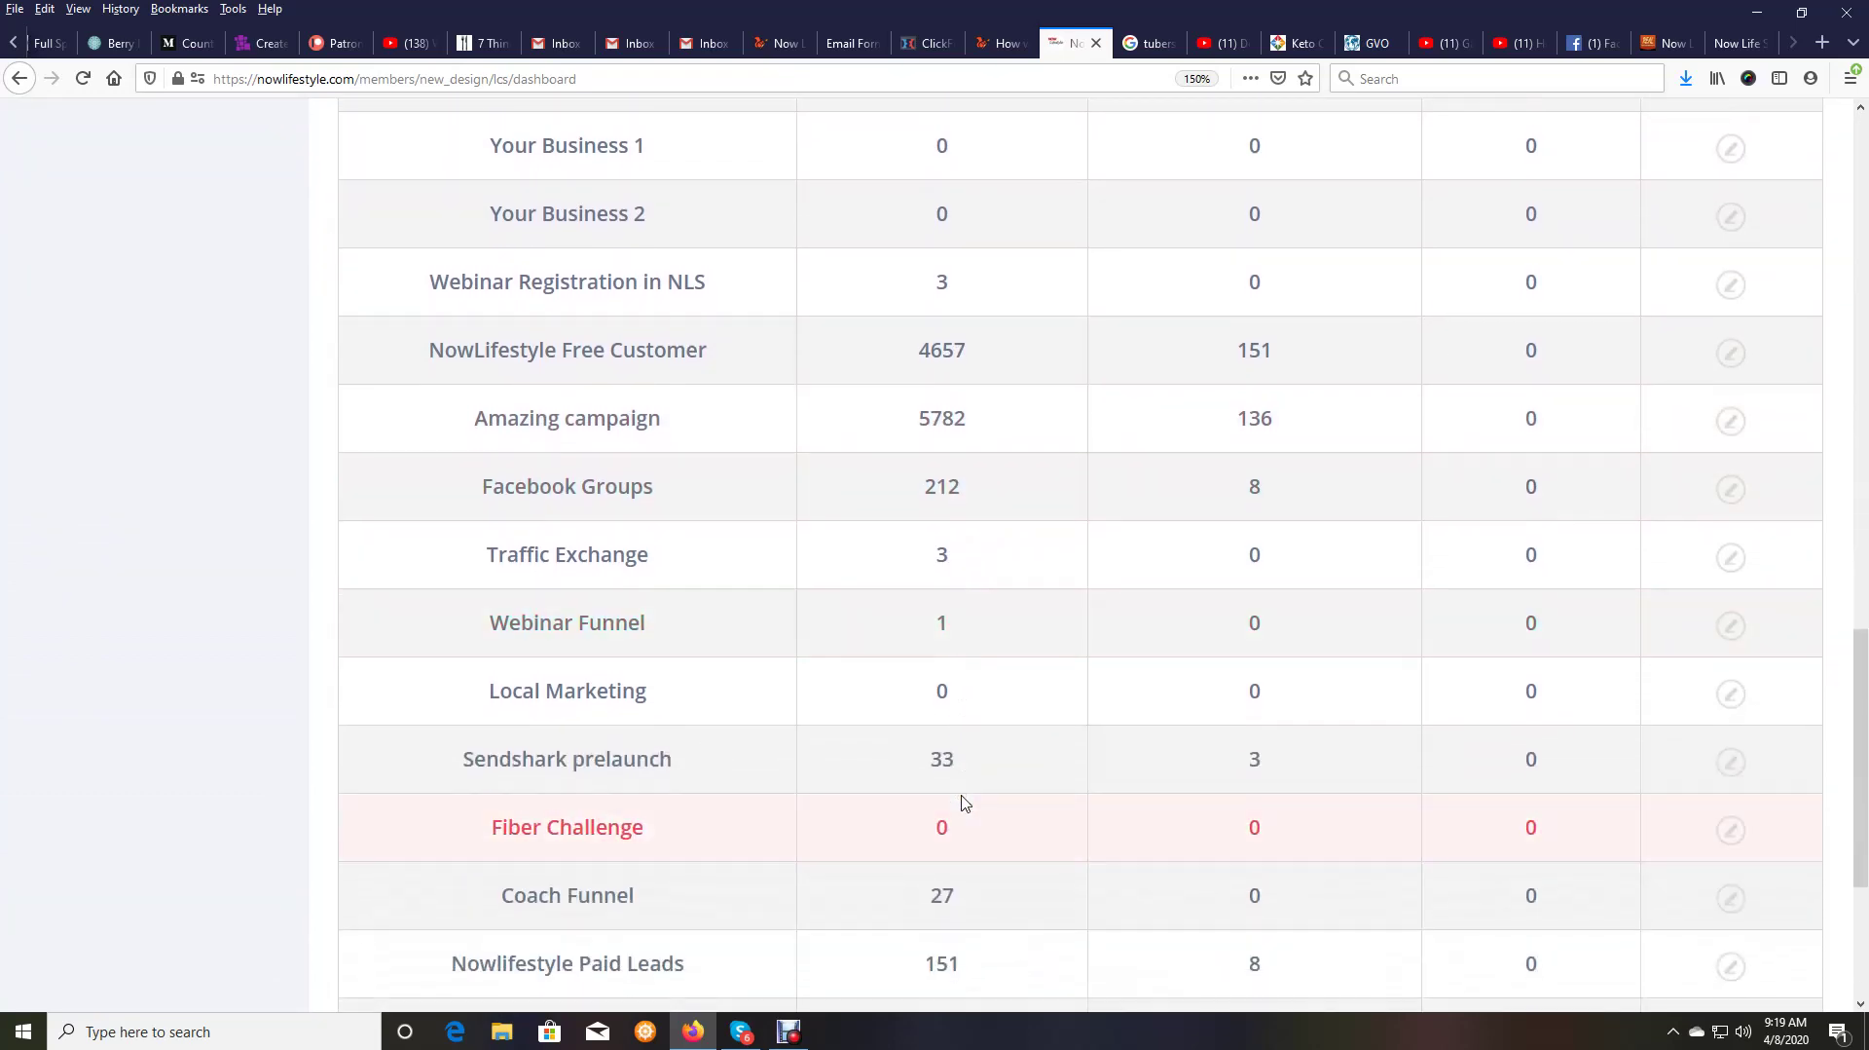
scroll(964, 801, "up", 3)
scroll(963, 801, "up", 15)
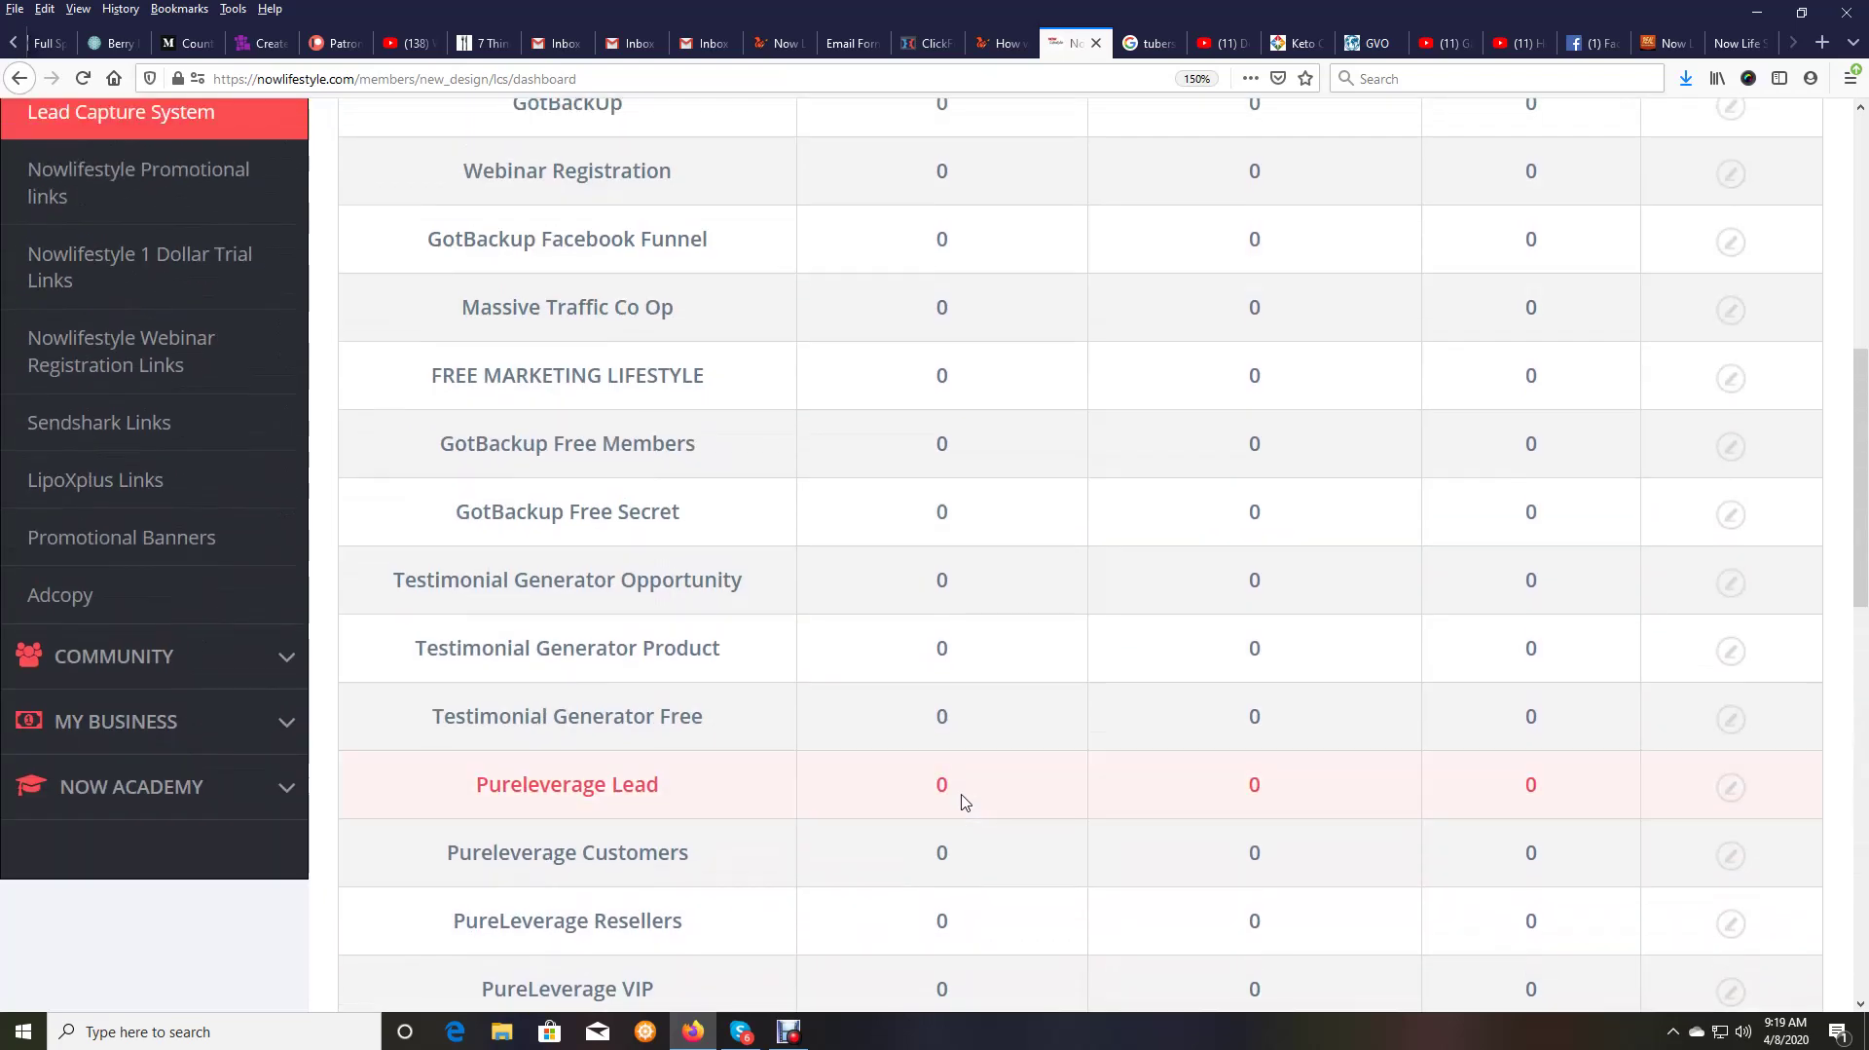
scroll(964, 801, "up", 2)
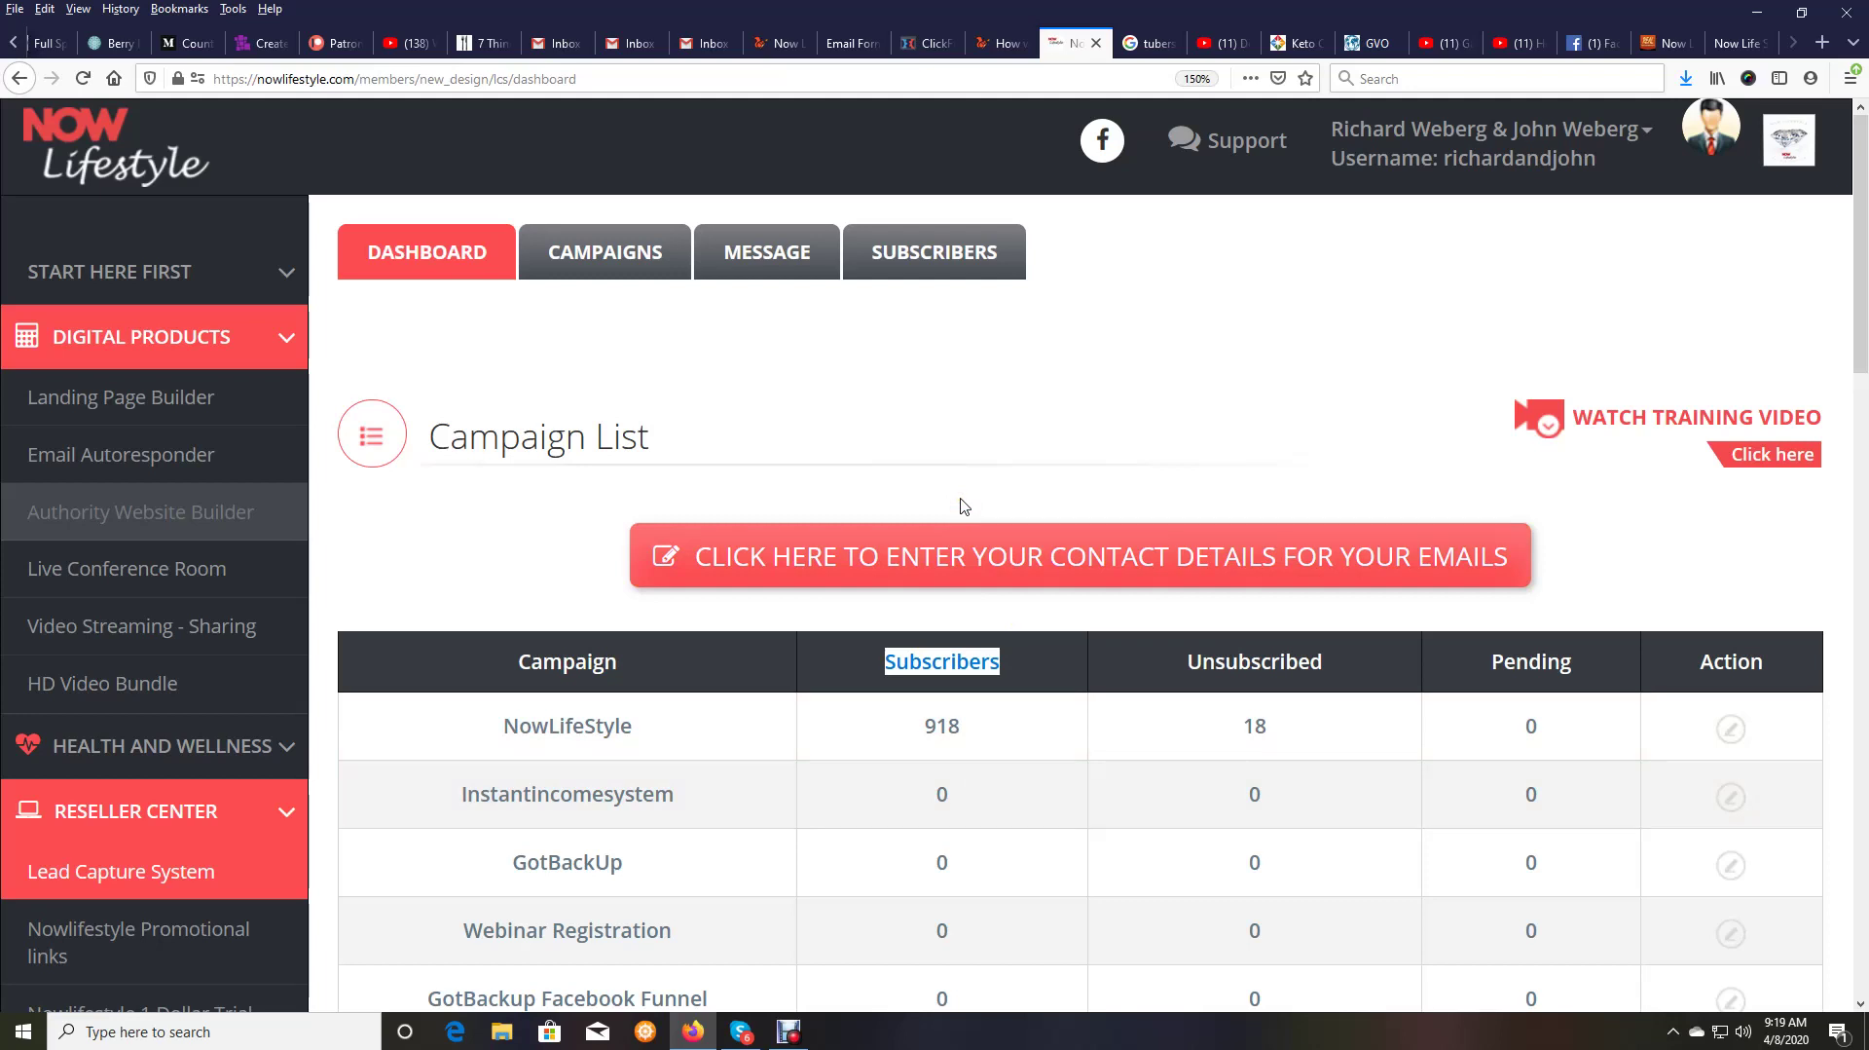
scroll(964, 505, "down", 10)
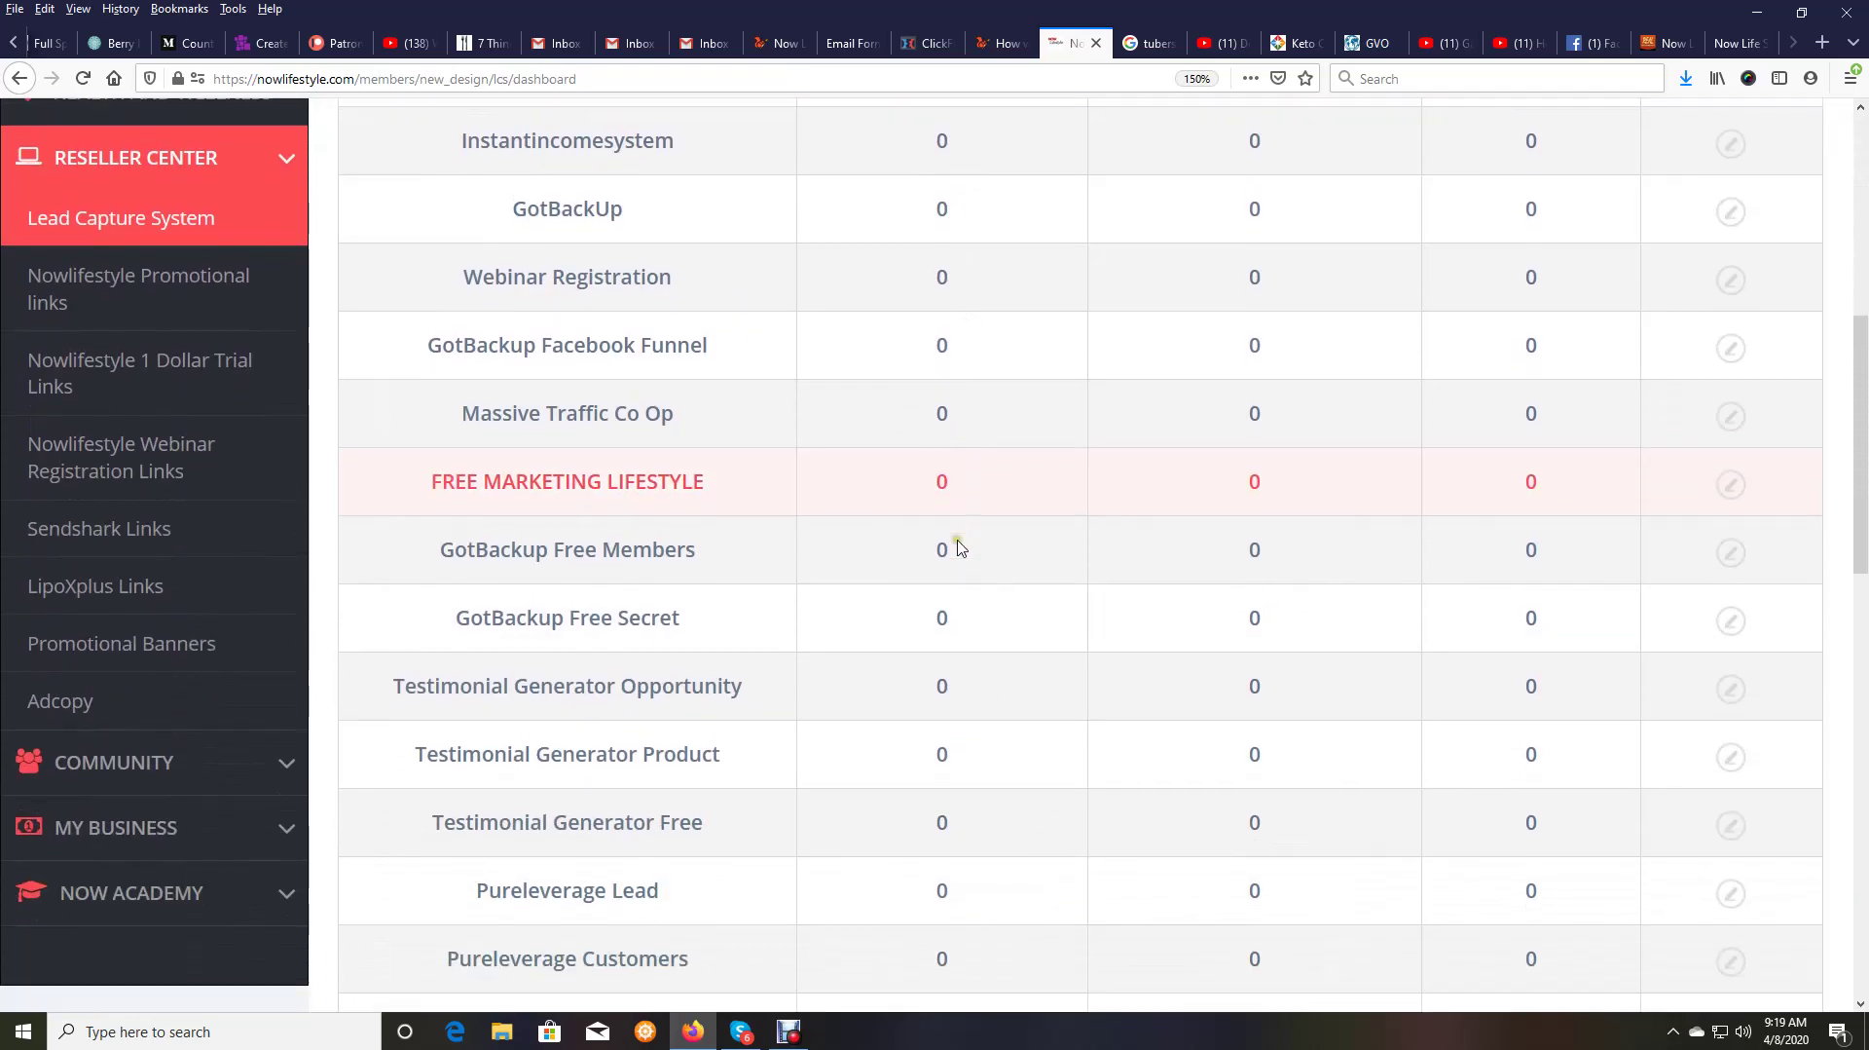
scroll(961, 547, "down", 4)
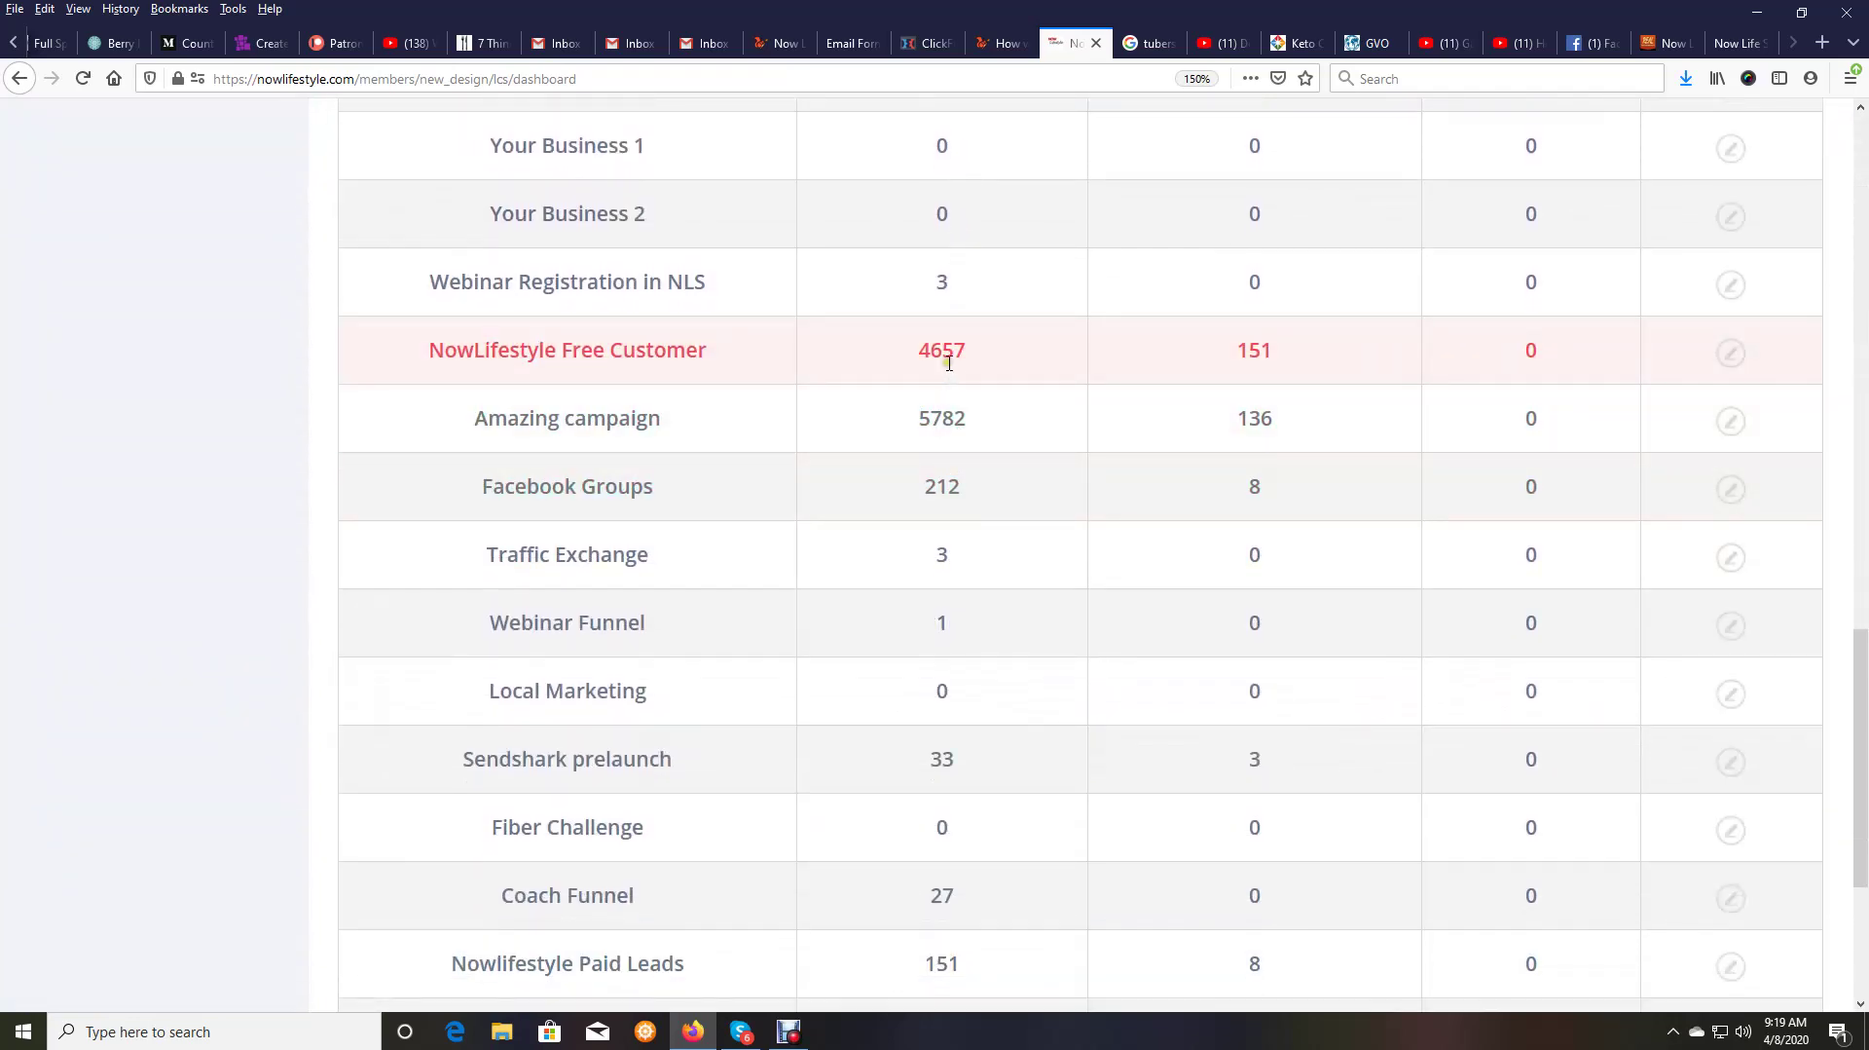
scroll(1007, 694, "up", 15)
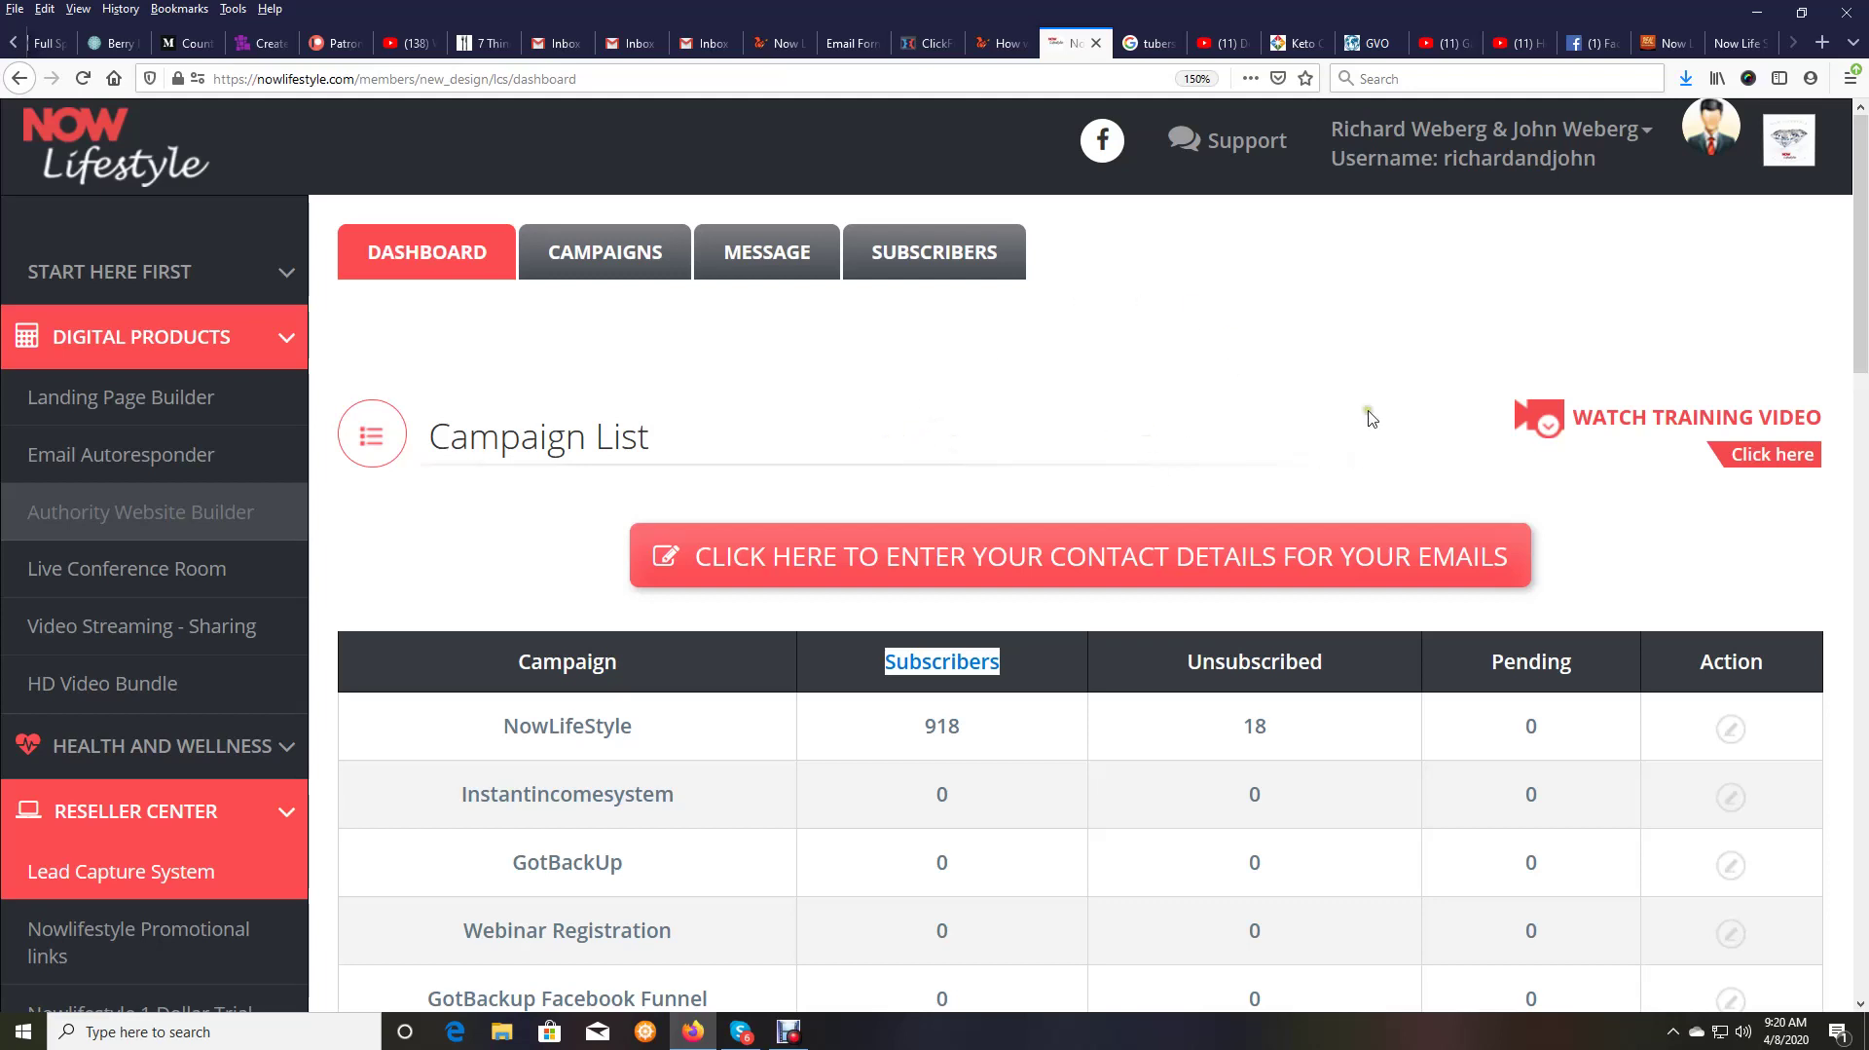
- Open the Send Broadcast form under the Message section of the Lead Capture System
left_click(772, 240)
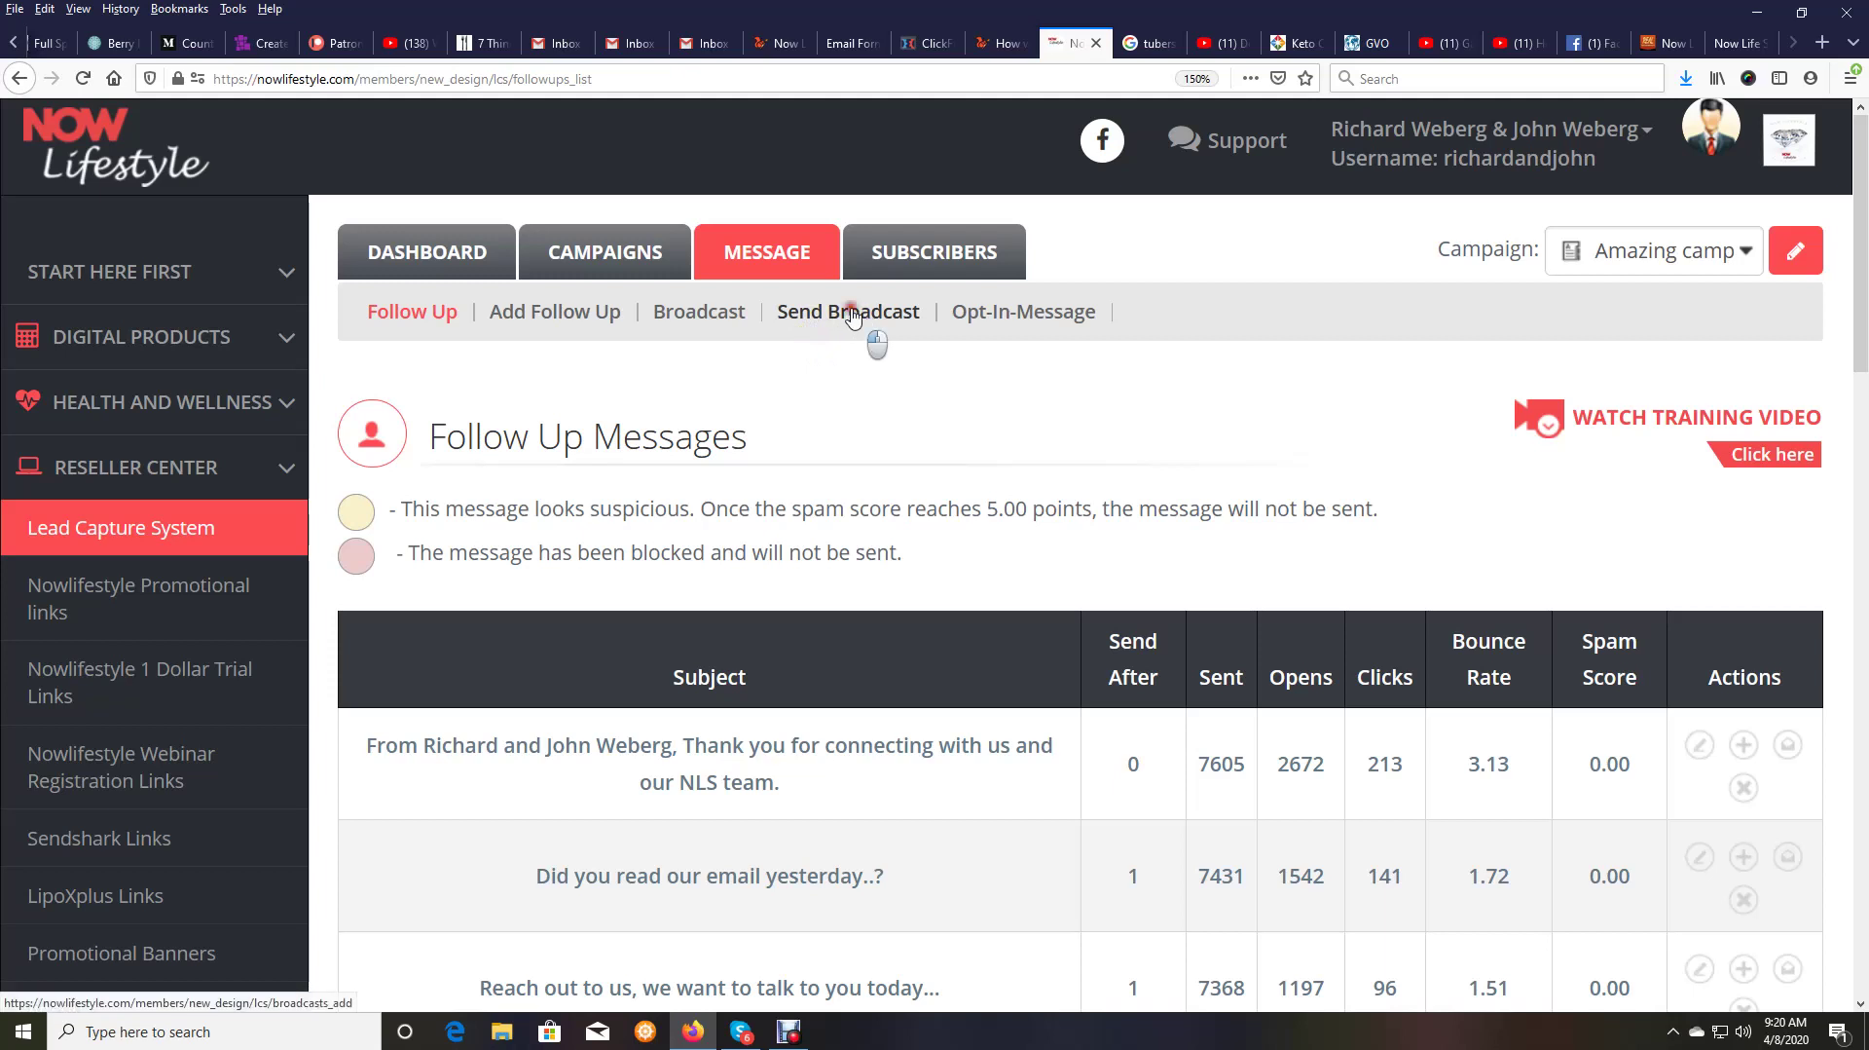
left_click(853, 313)
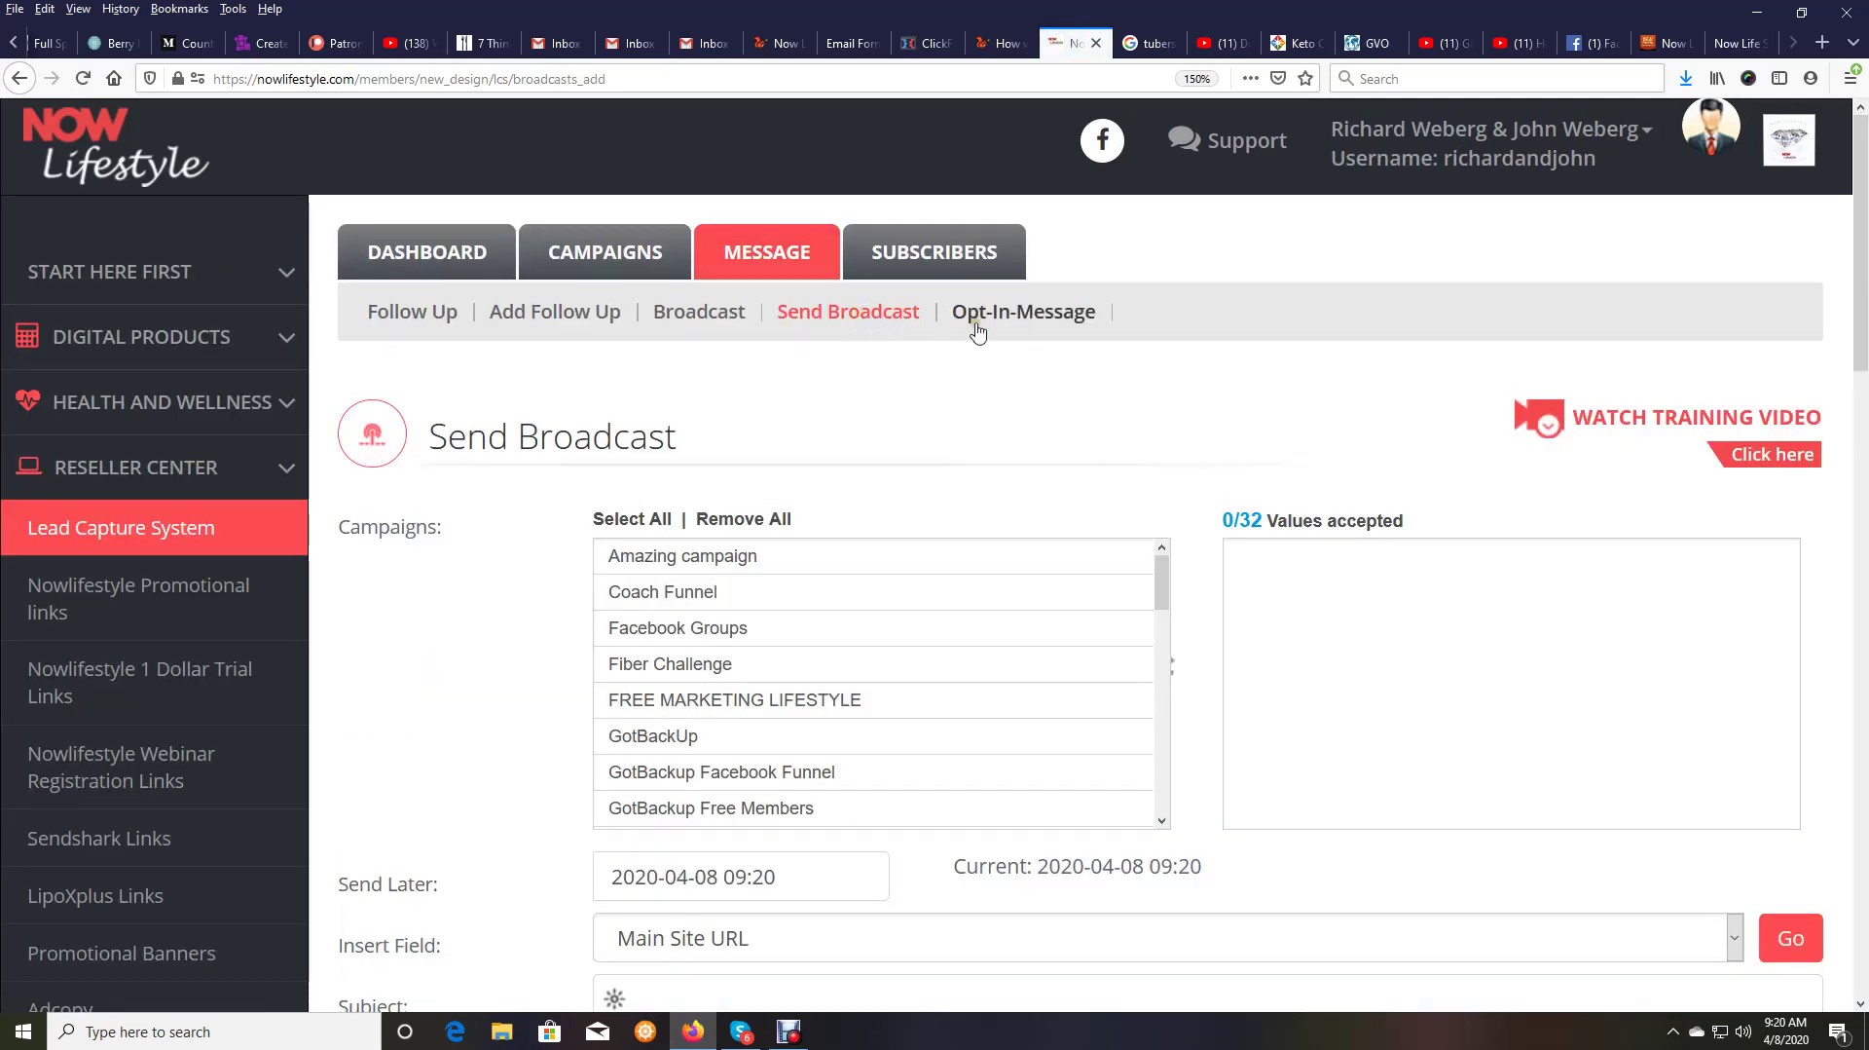
scroll(1067, 407, "down", 1)
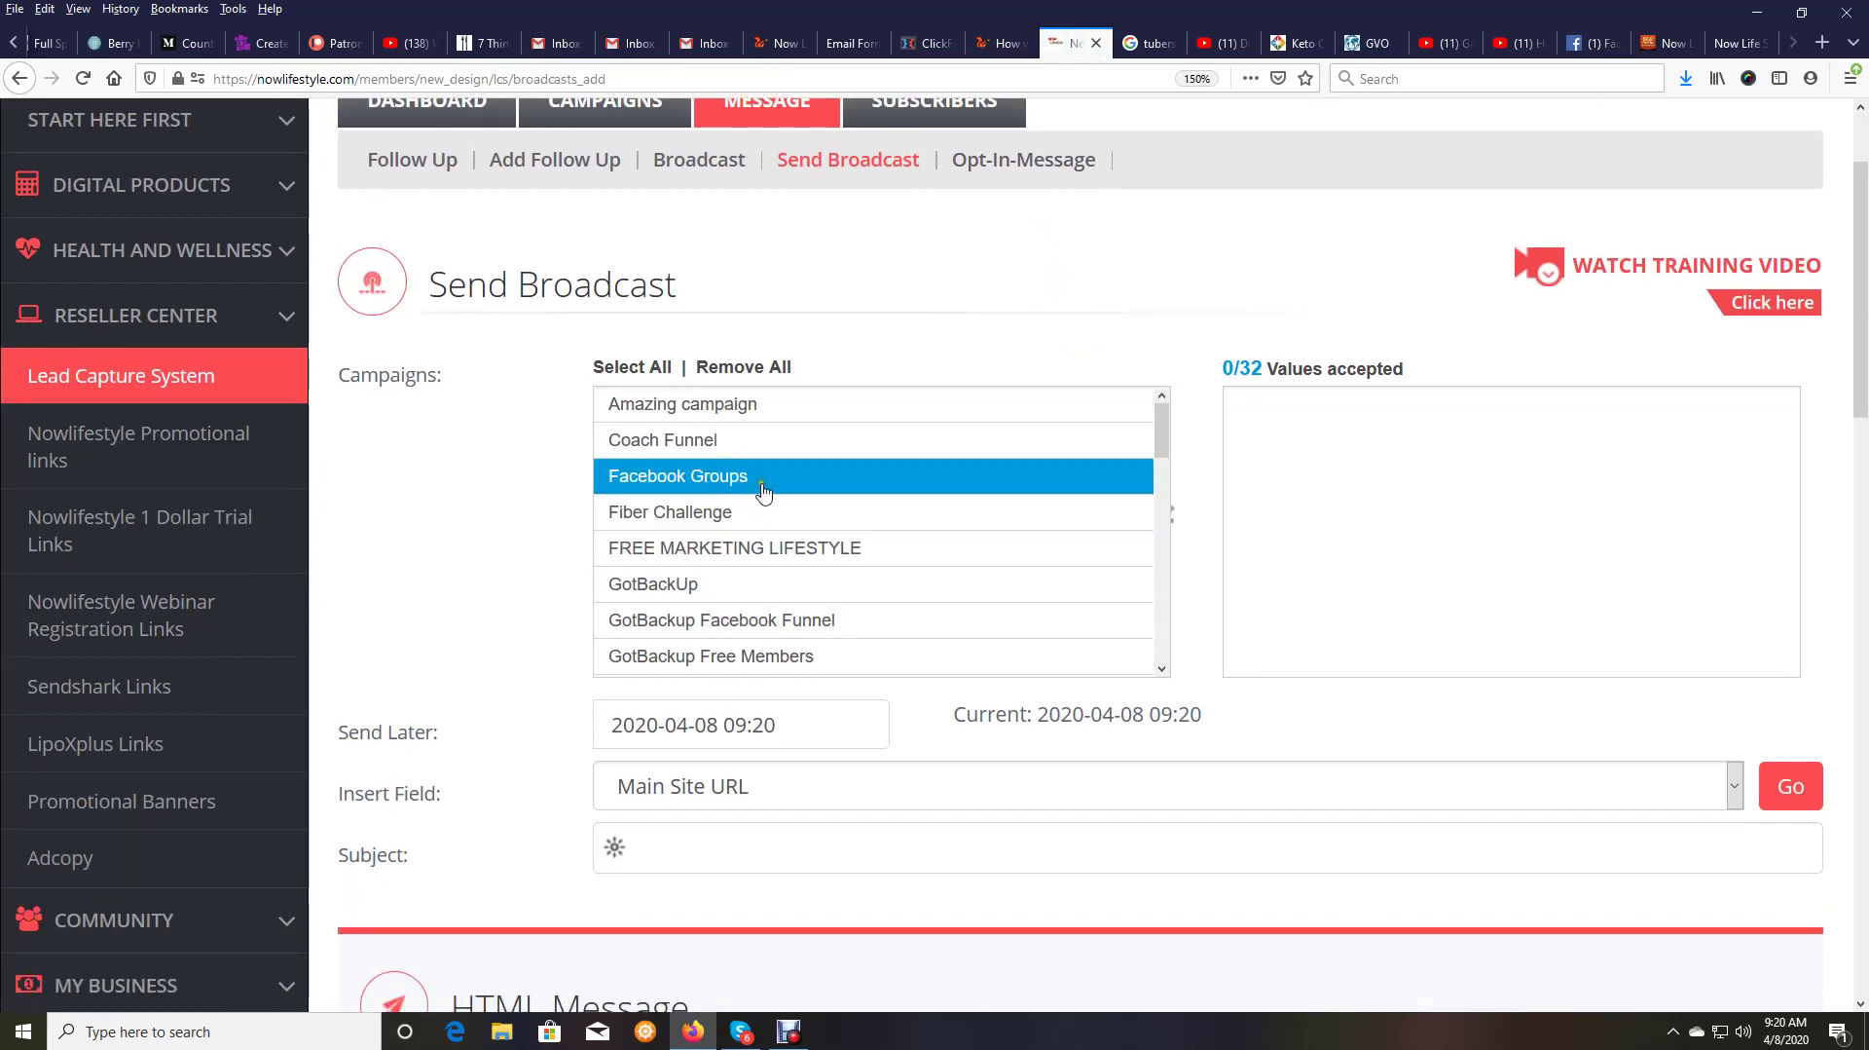
- Accept Amazing campaign, Webinar Registration in NLS, Webinar Registration and Traffic Exchange as targets (4/32)
left_click(760, 406)
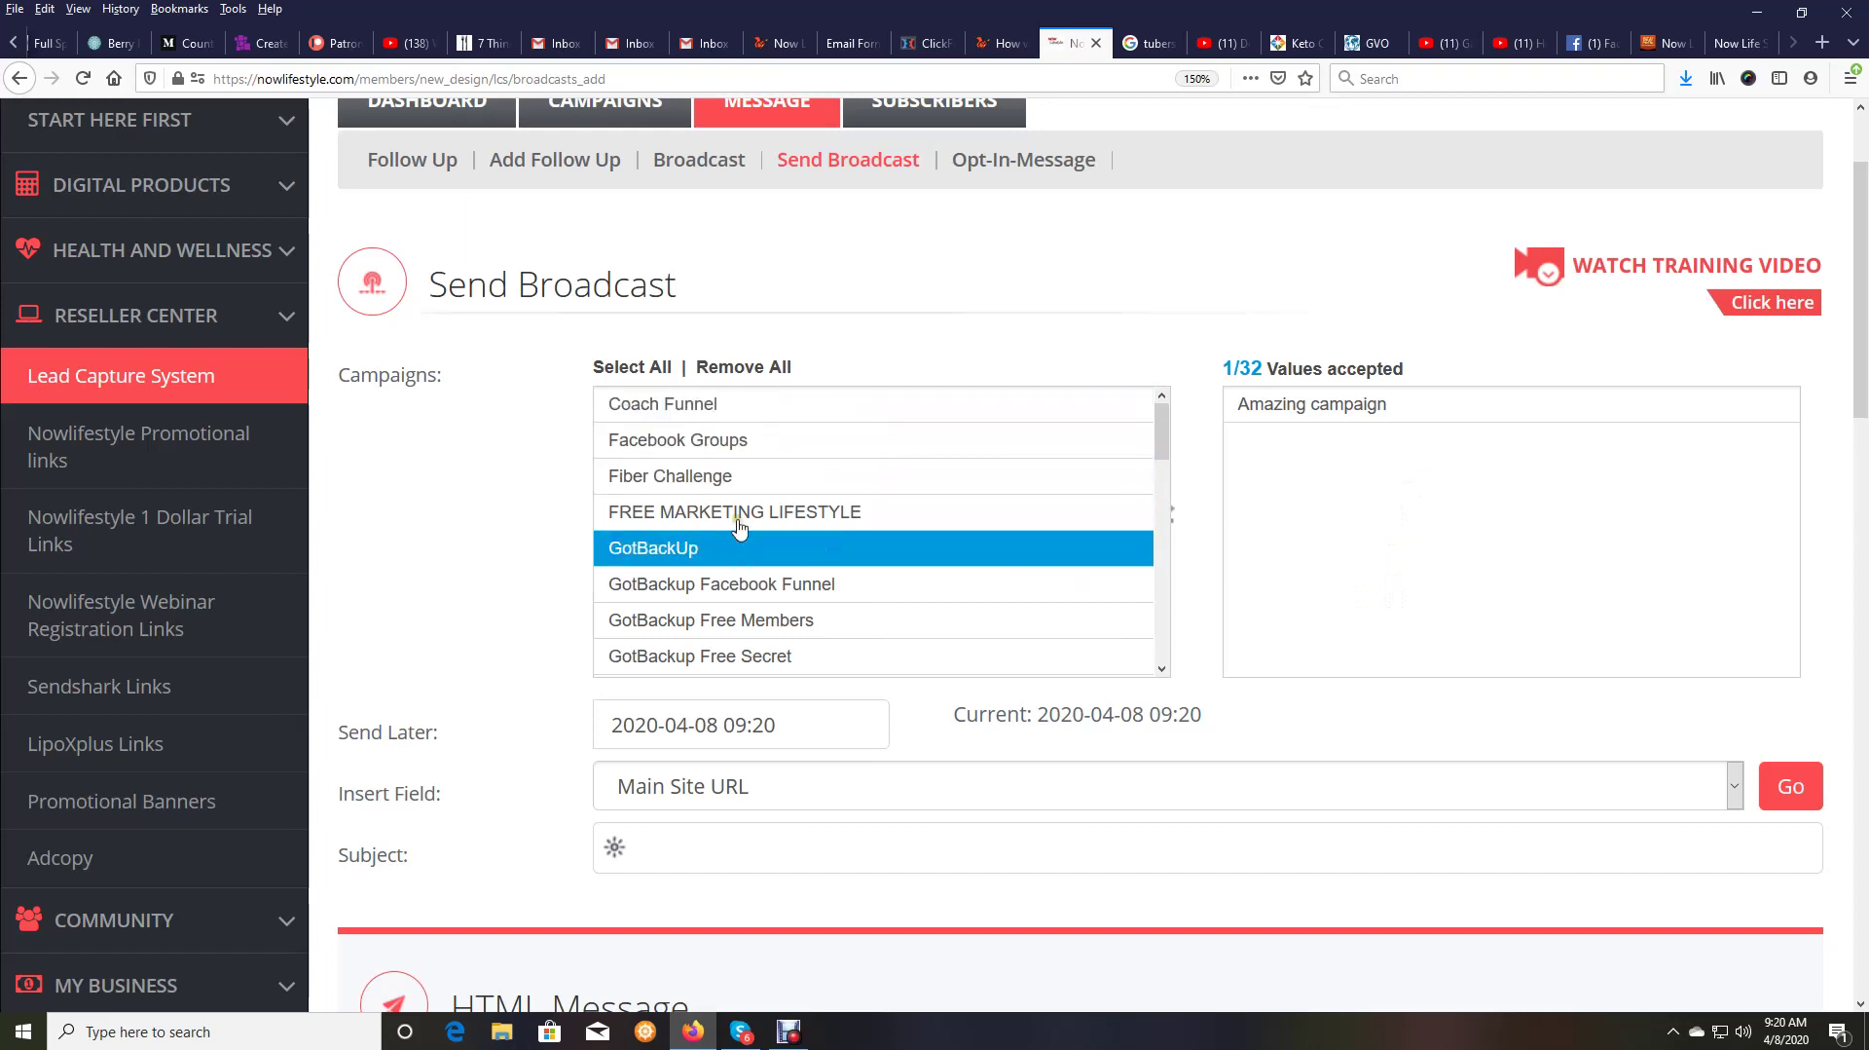
scroll(740, 513, "down", 3)
scroll(740, 513, "down", 6)
scroll(740, 513, "up", 8)
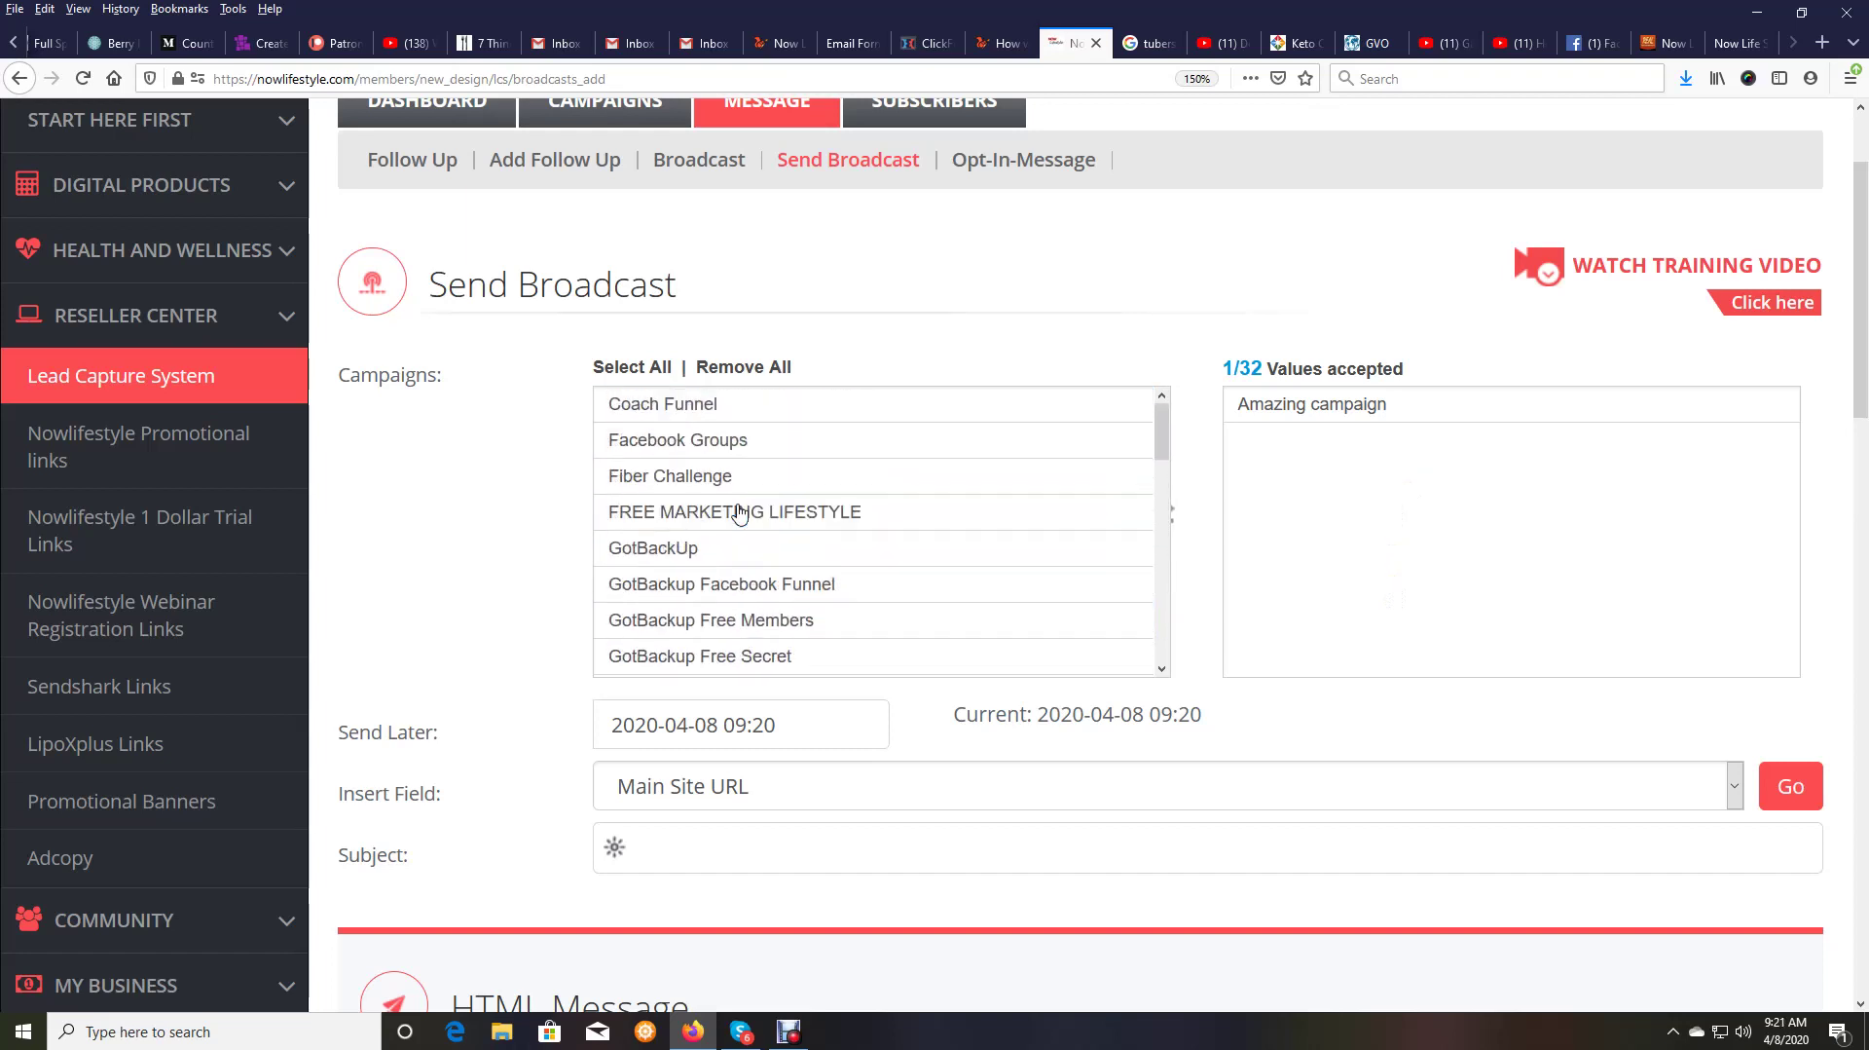
scroll(735, 505, "down", 8)
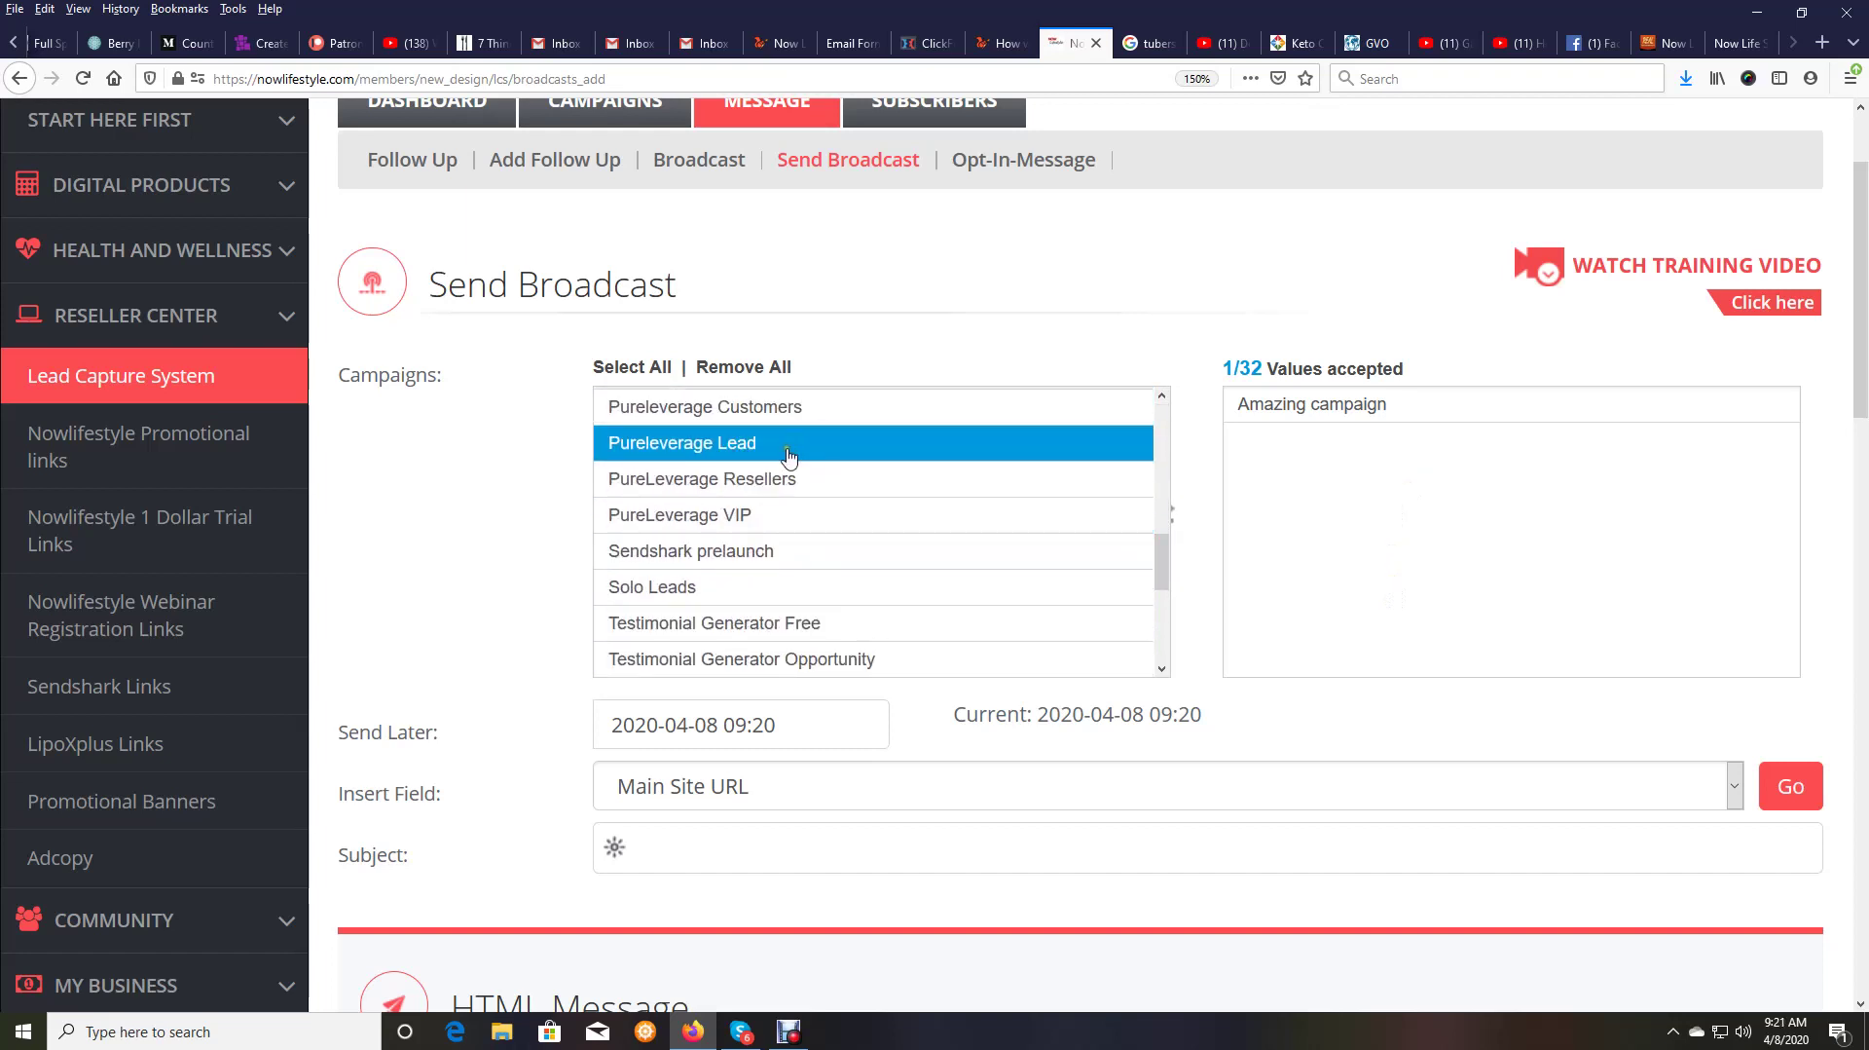
scroll(790, 450, "down", 3)
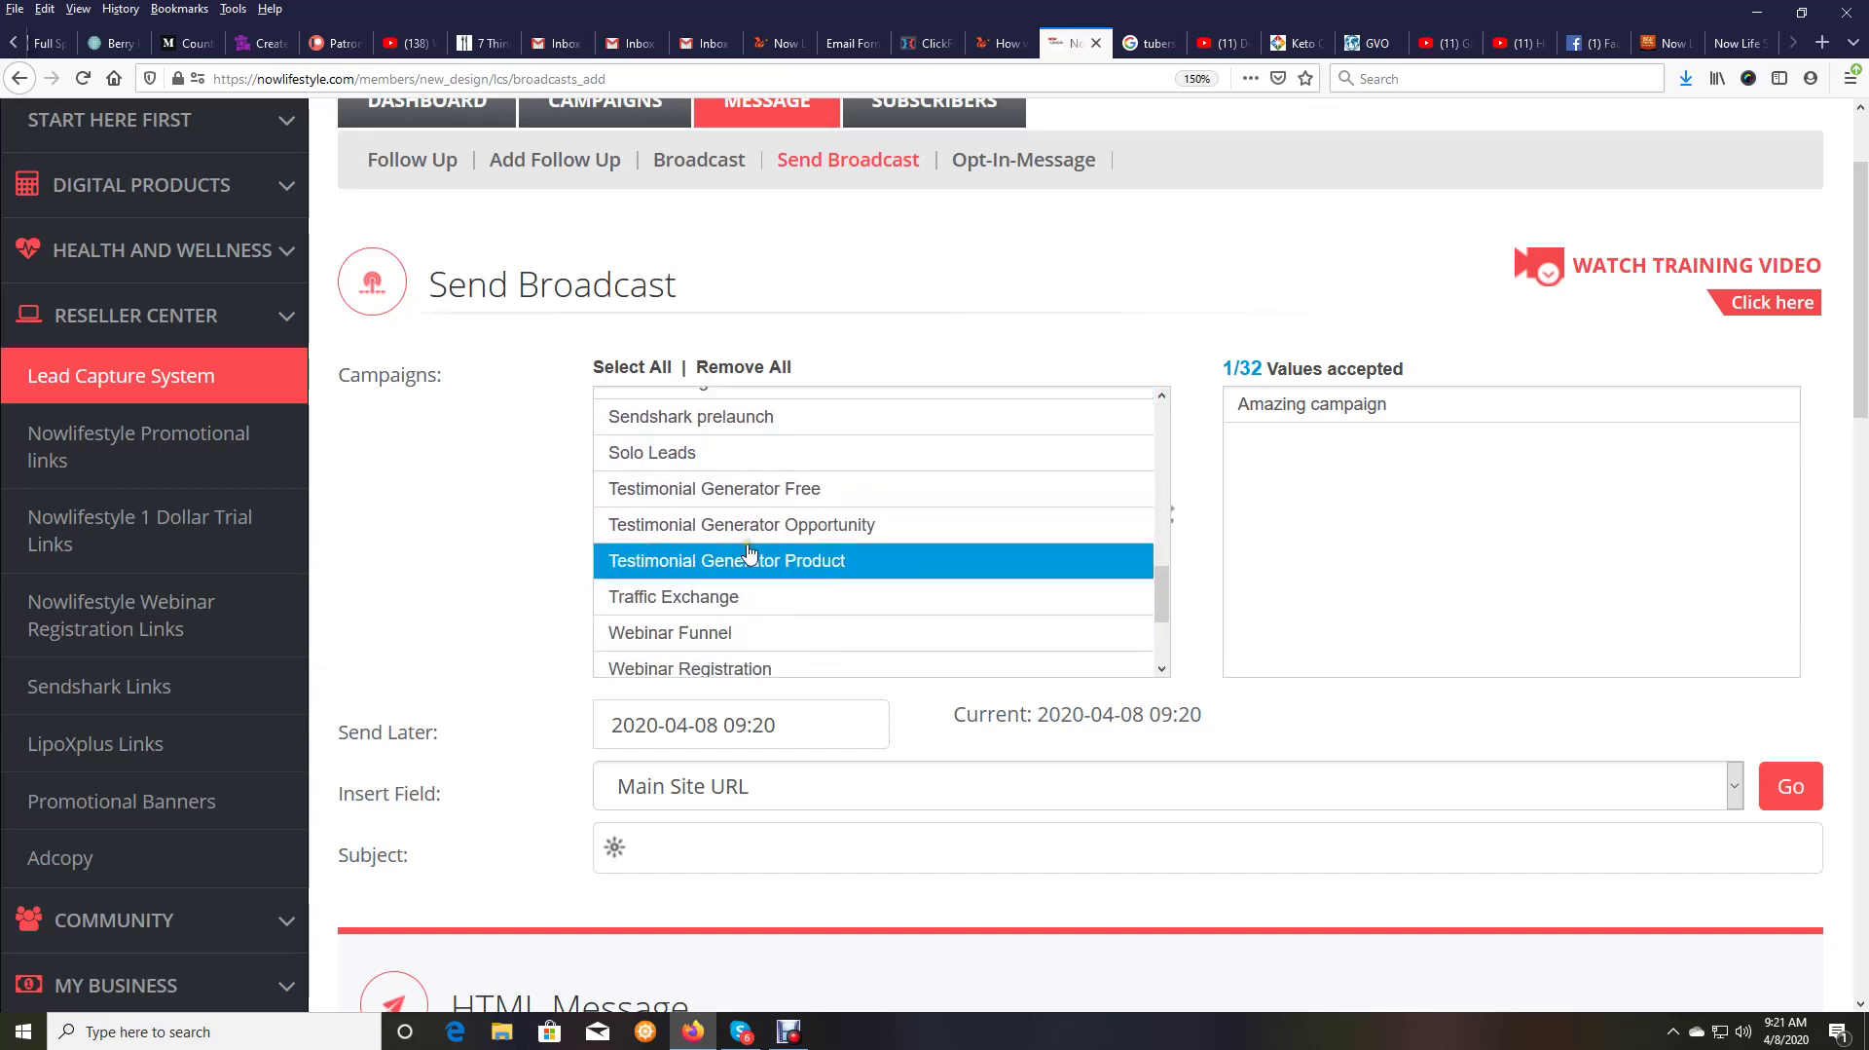
scroll(750, 552, "up", 5)
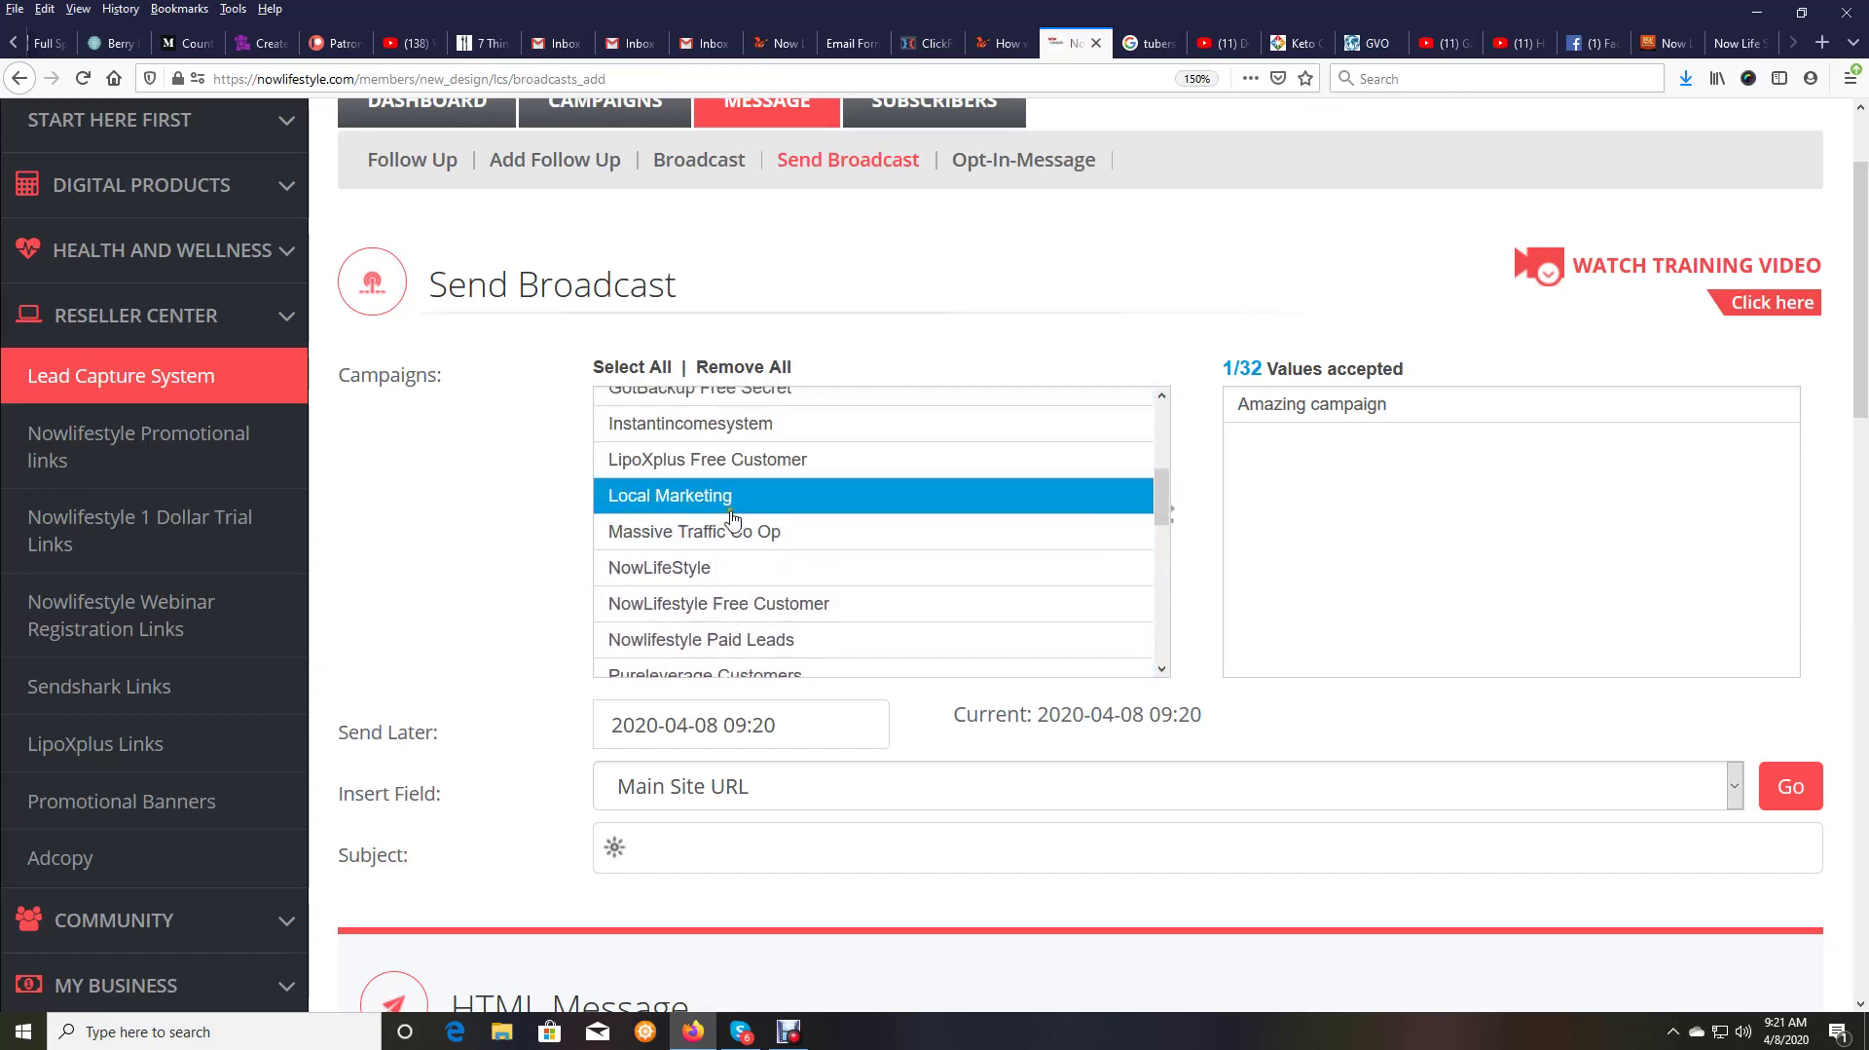
scroll(884, 548, "up", 4)
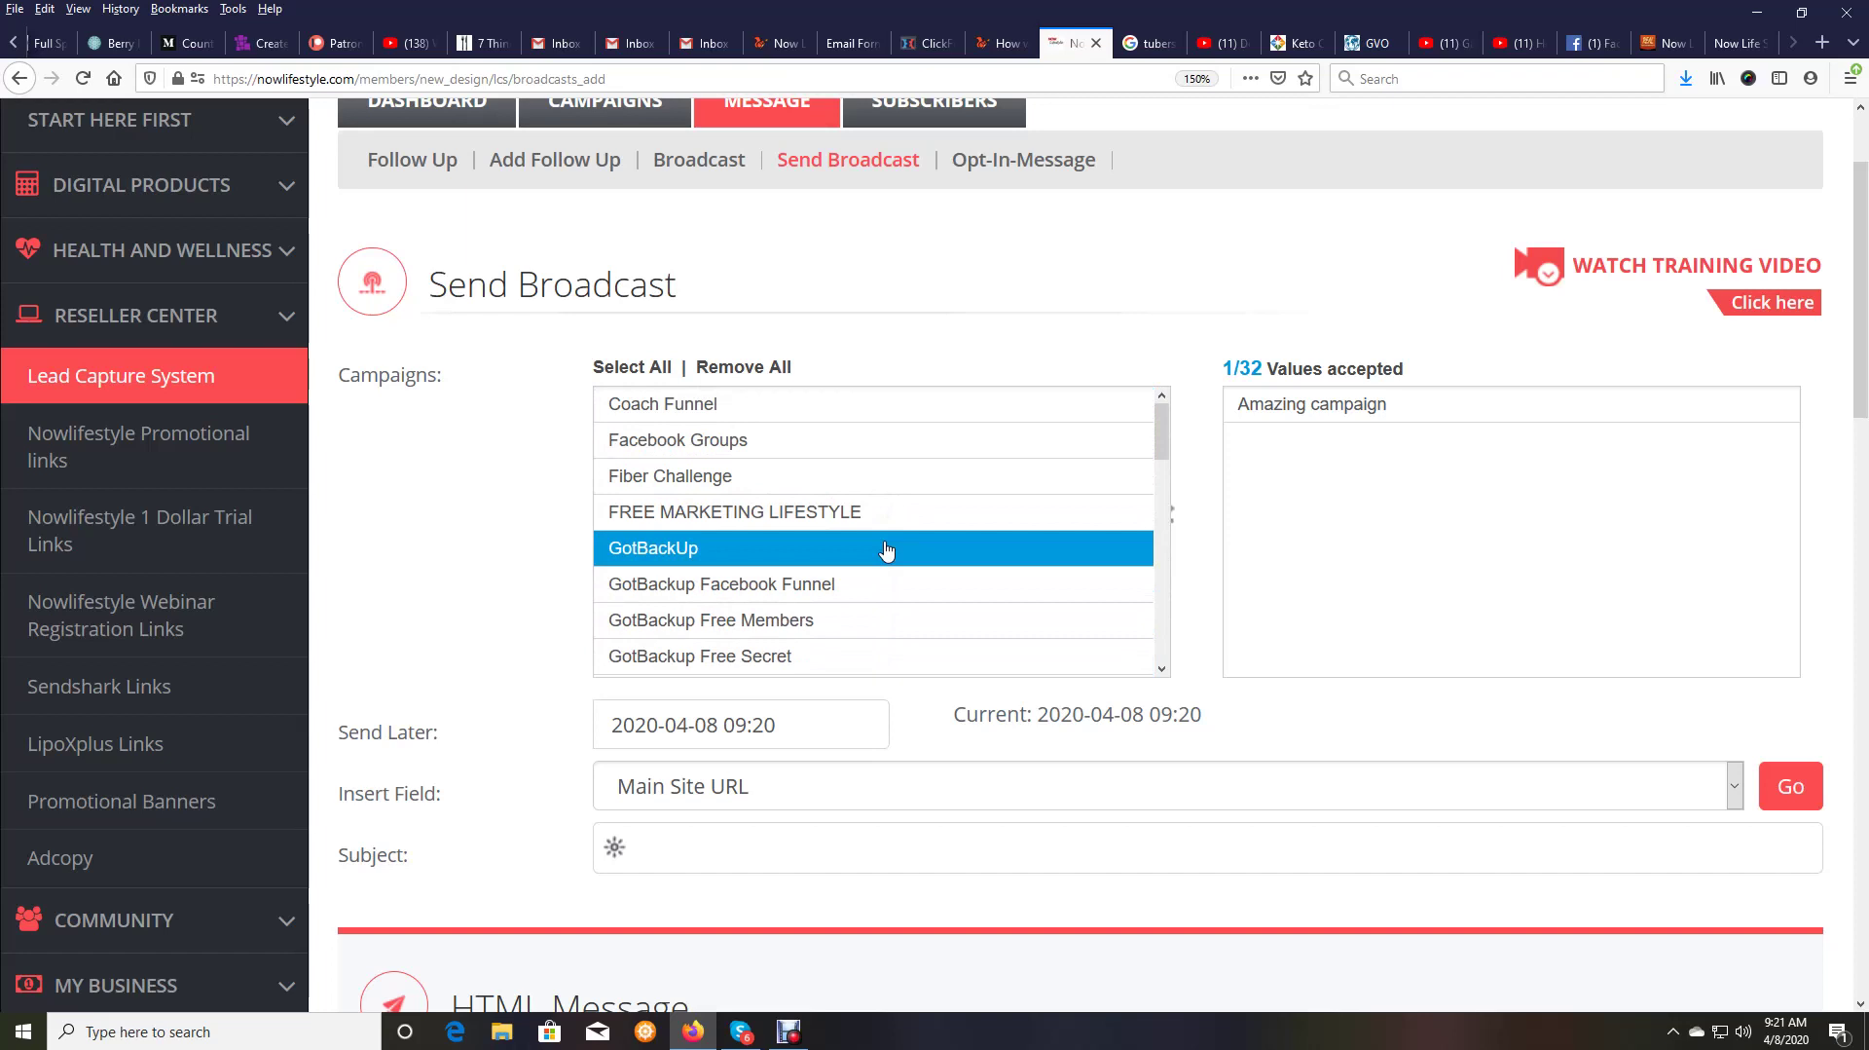
scroll(876, 540, "down", 10)
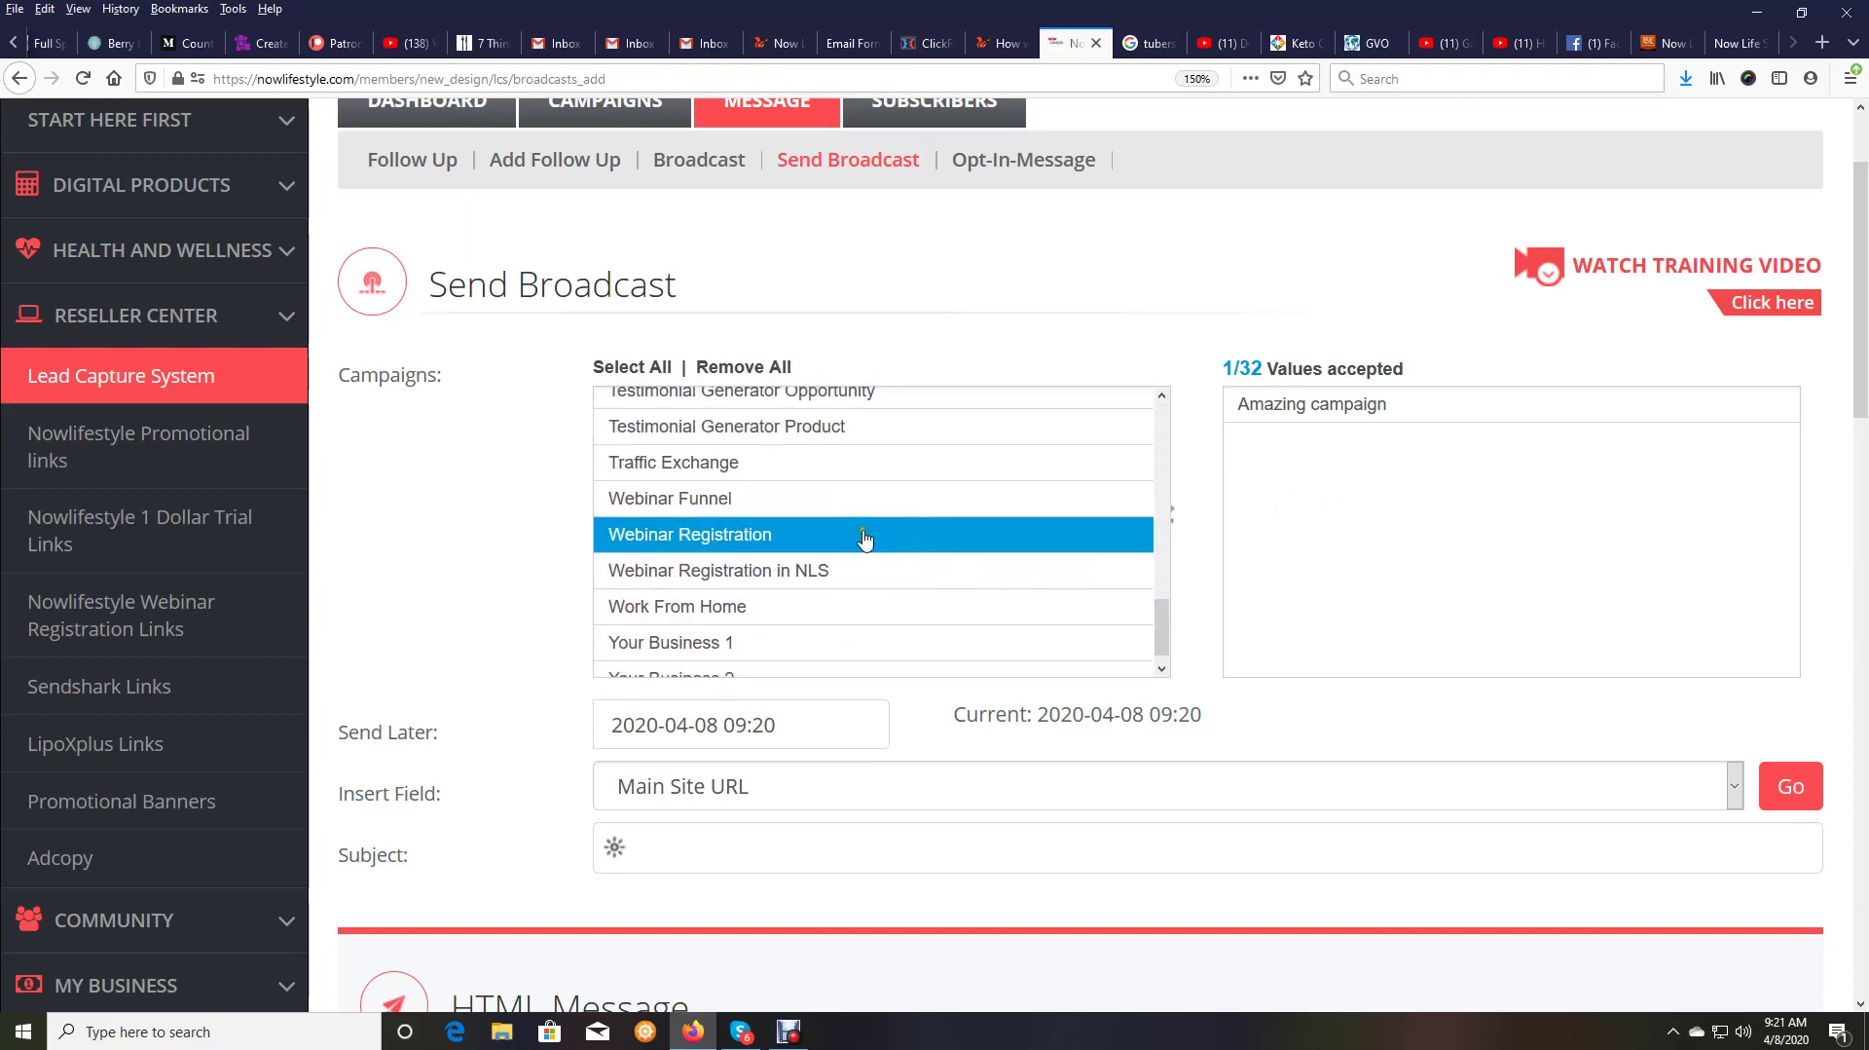
left_click(822, 564)
left_click(790, 553)
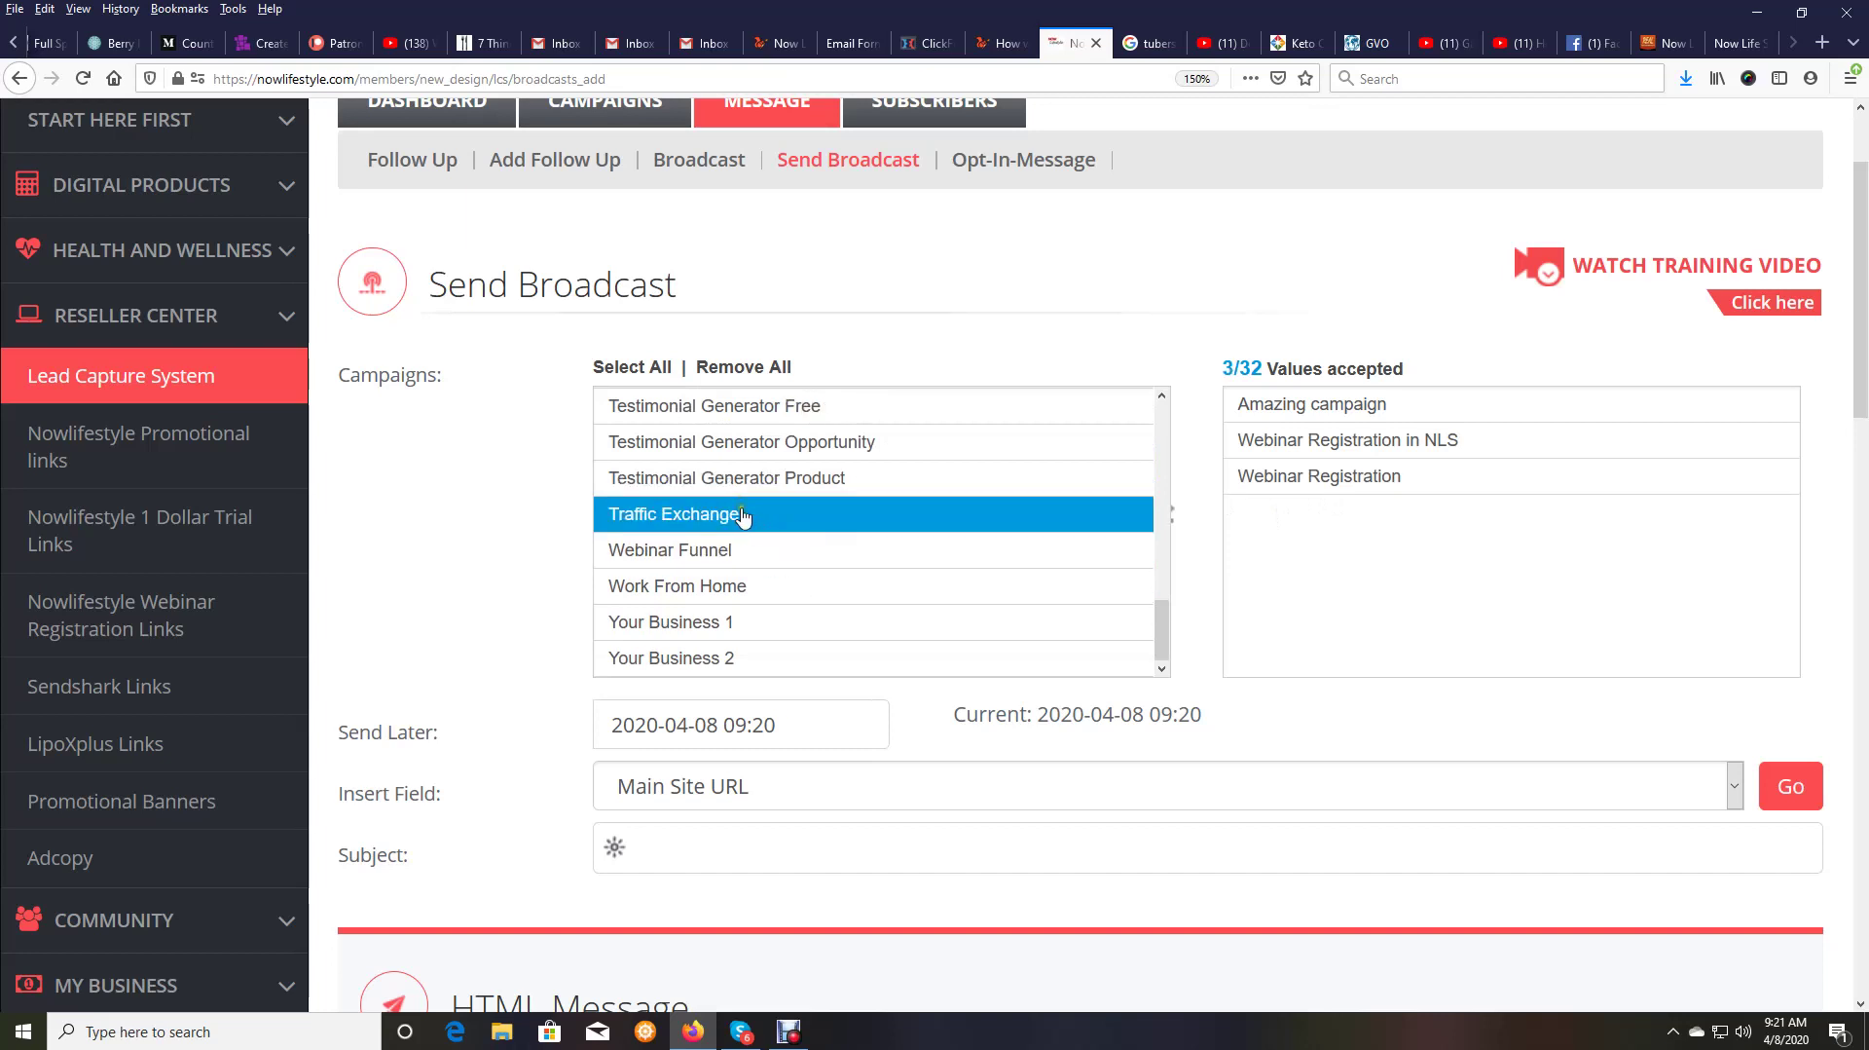
left_click(818, 513)
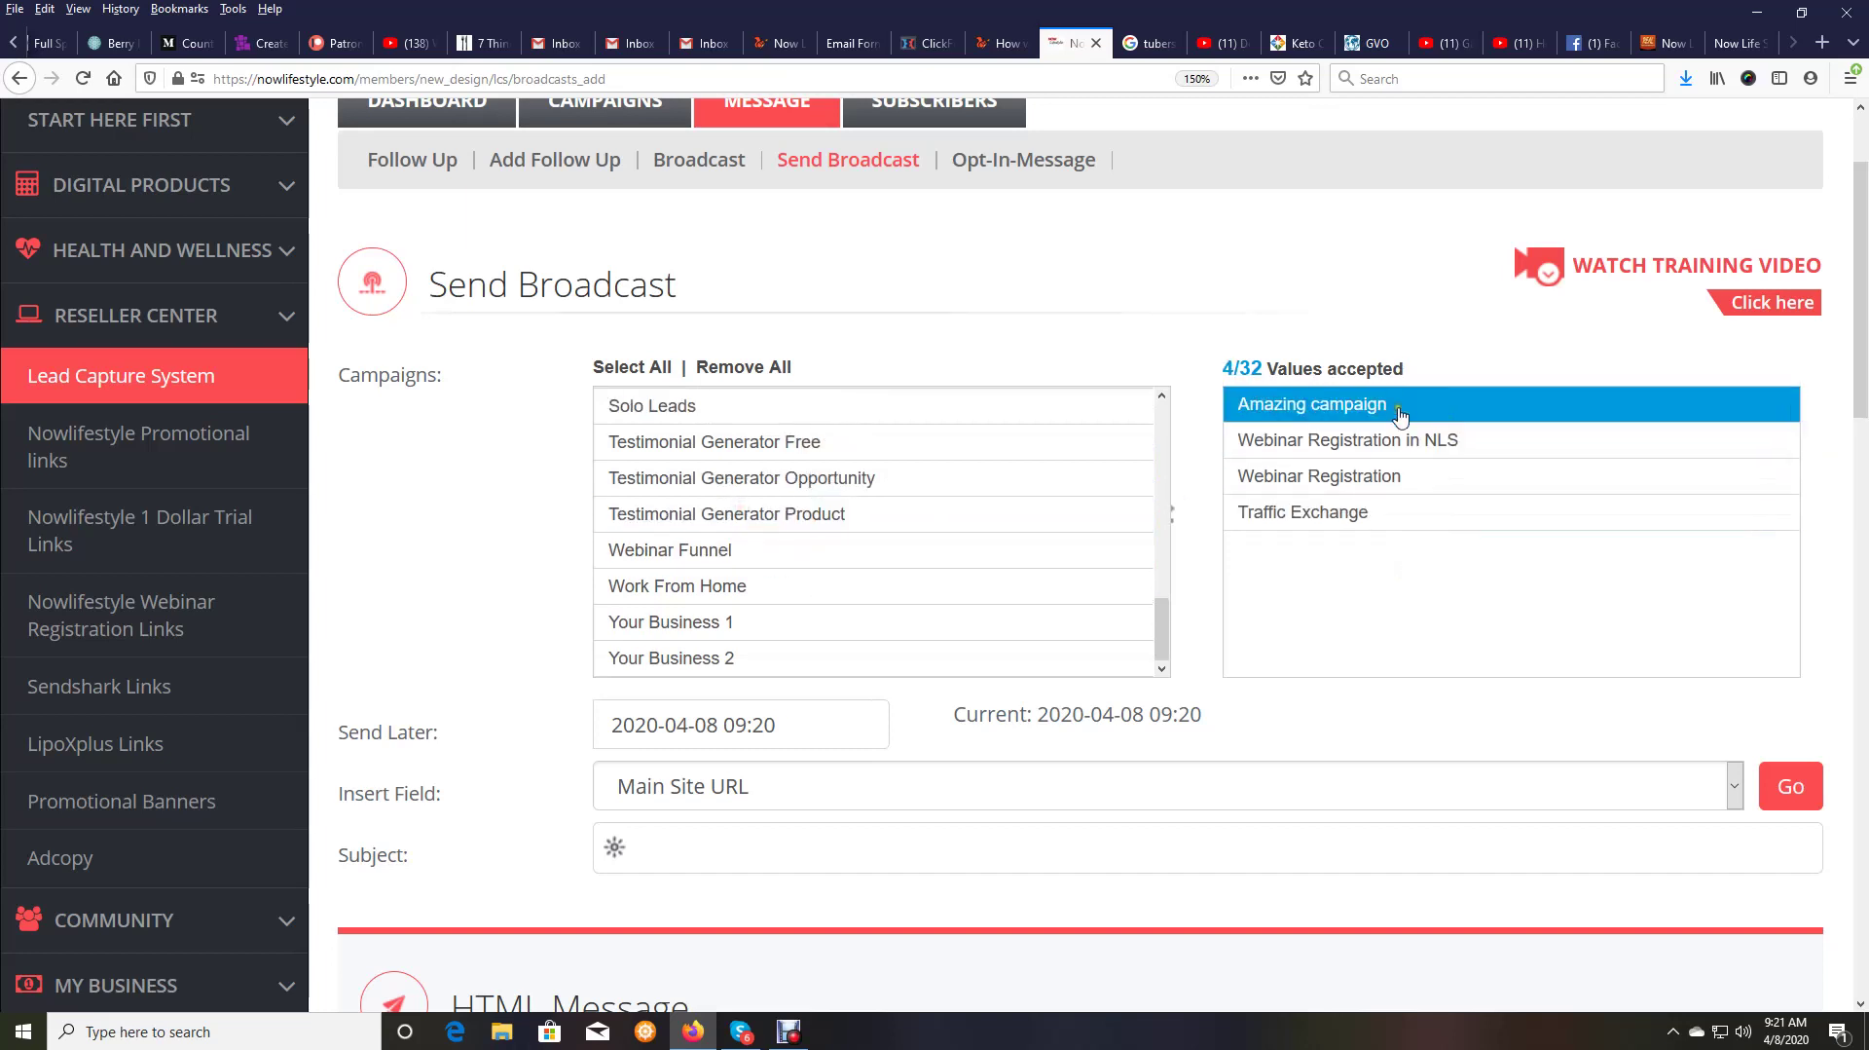
scroll(1387, 556, "down", 3)
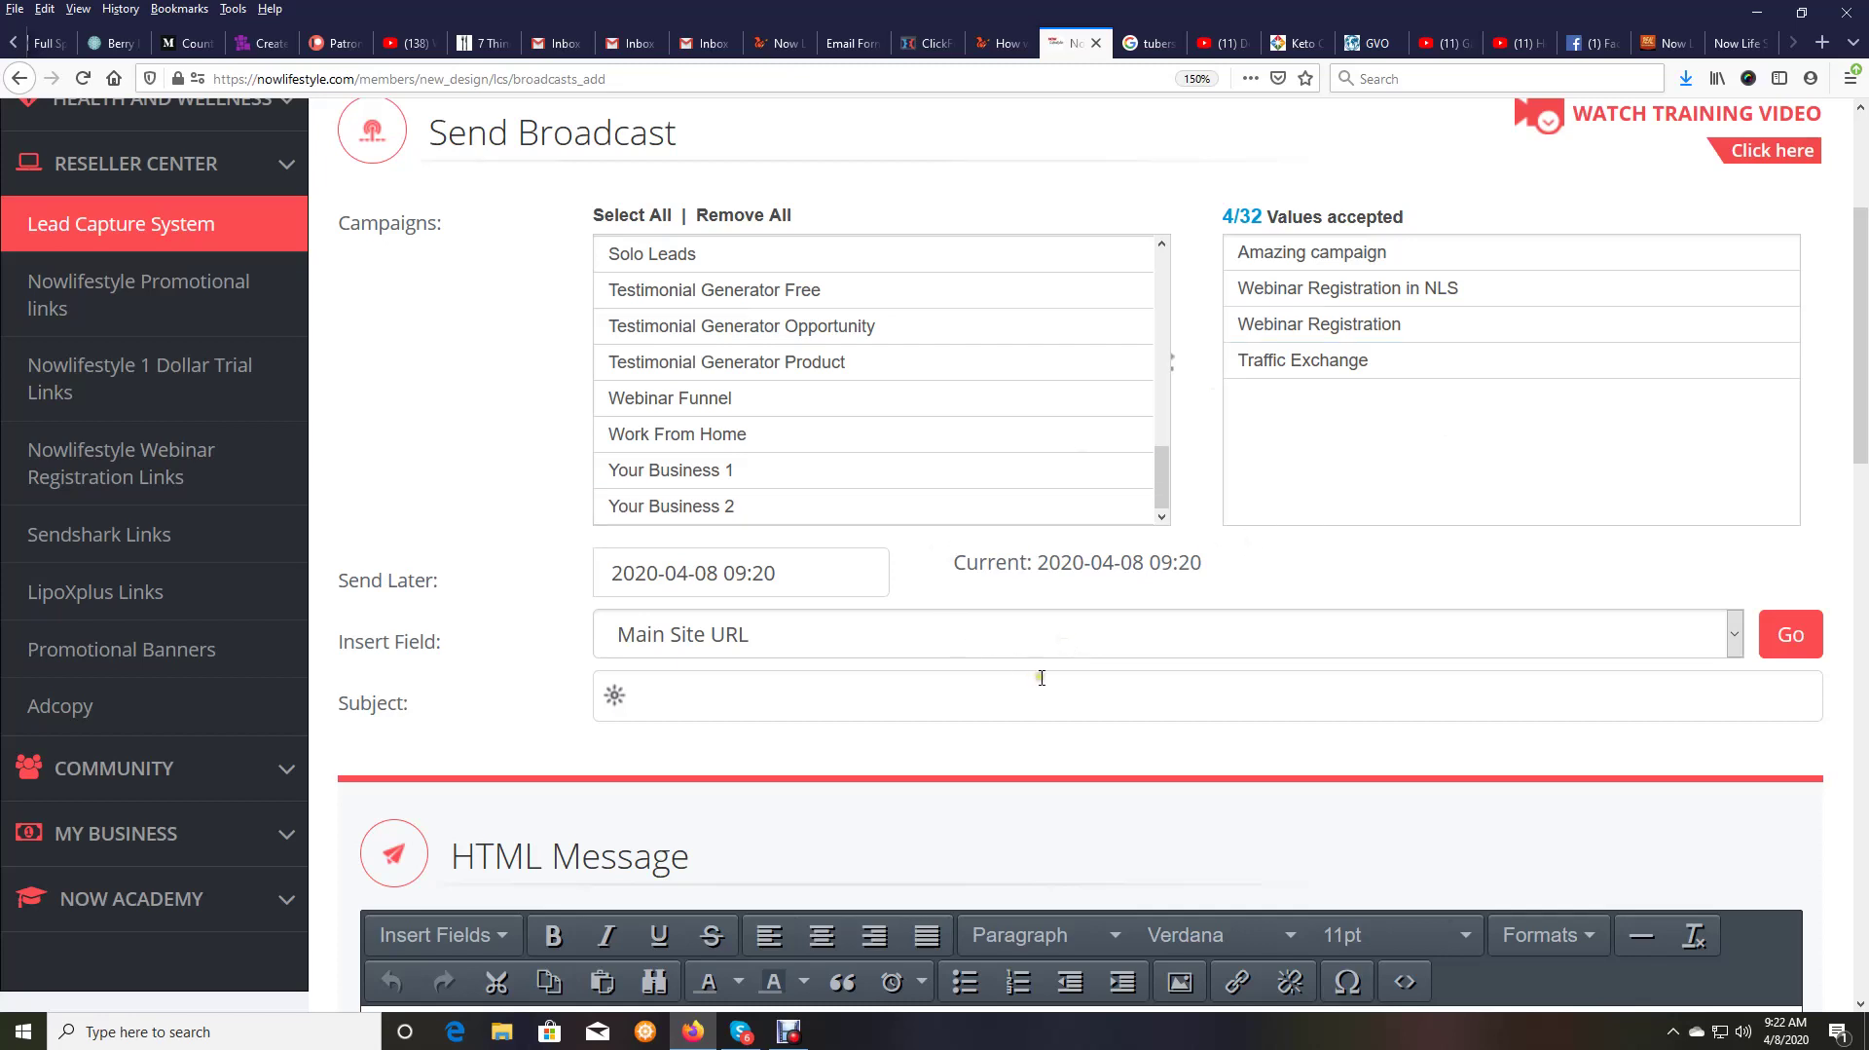
scroll(1040, 676, "down", 3)
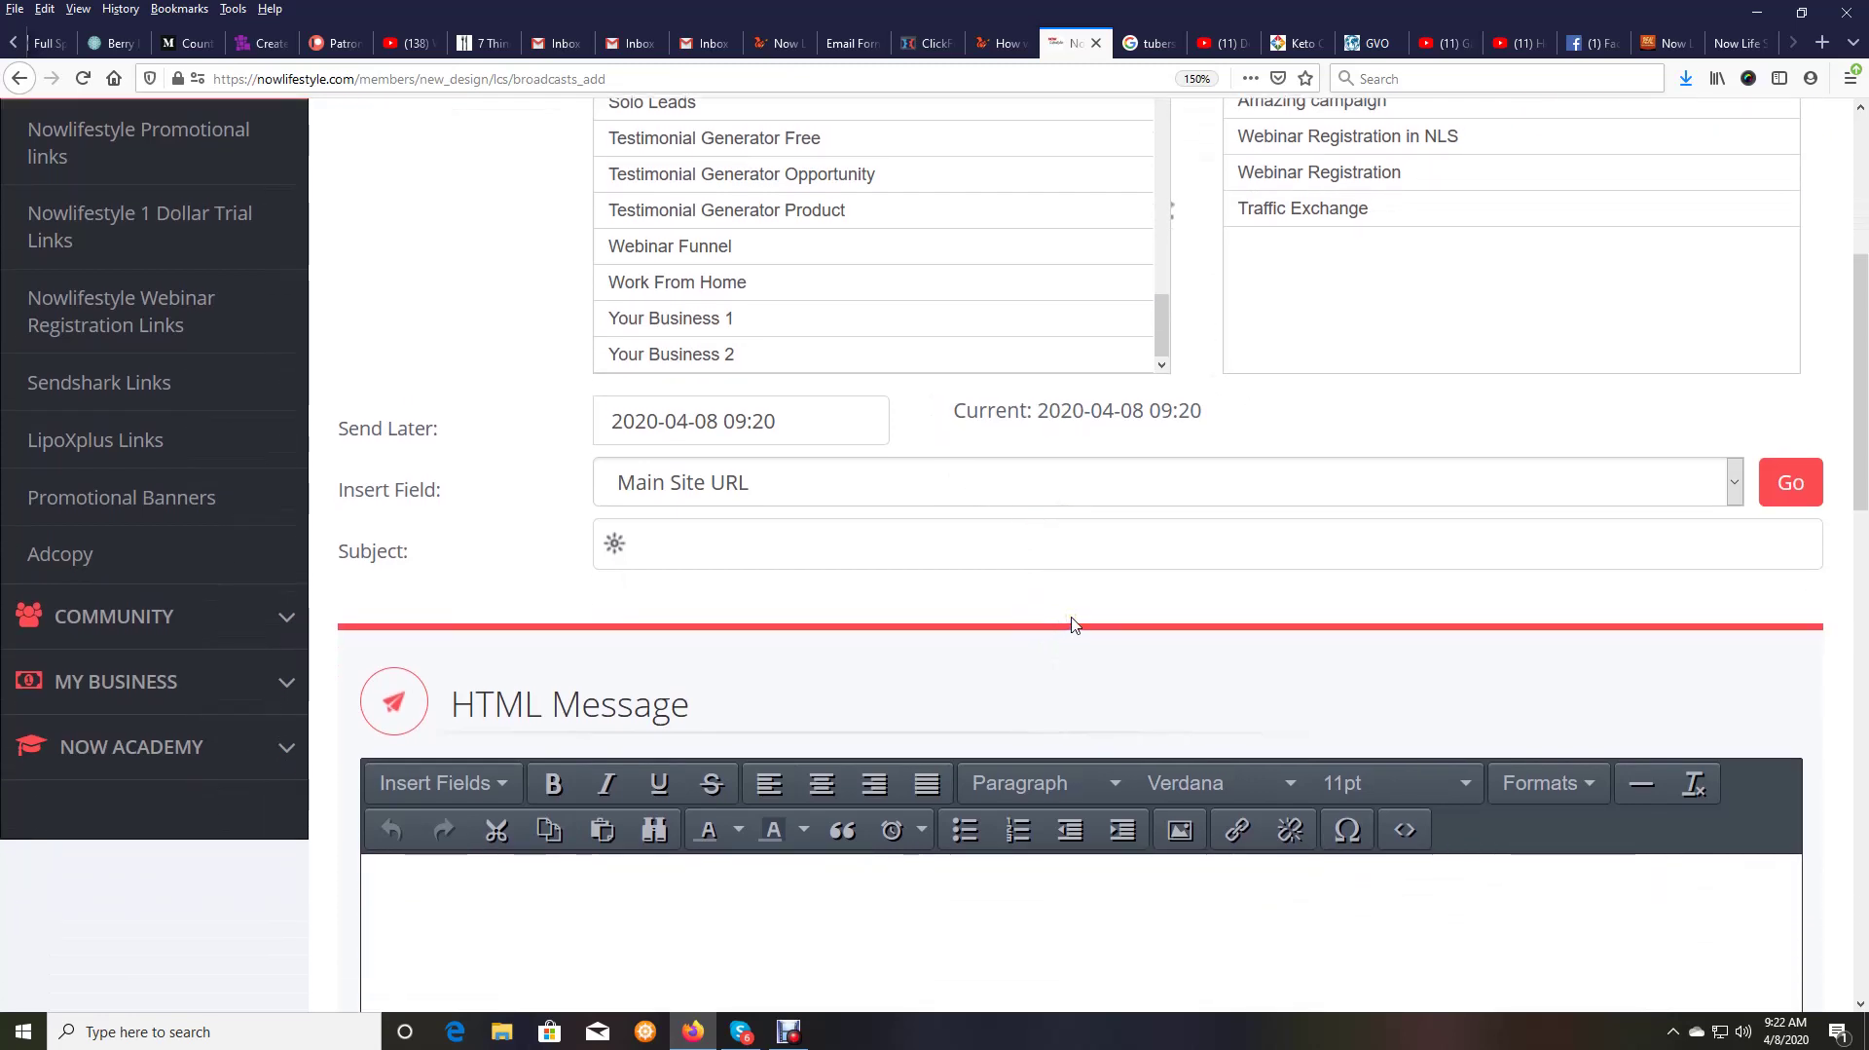
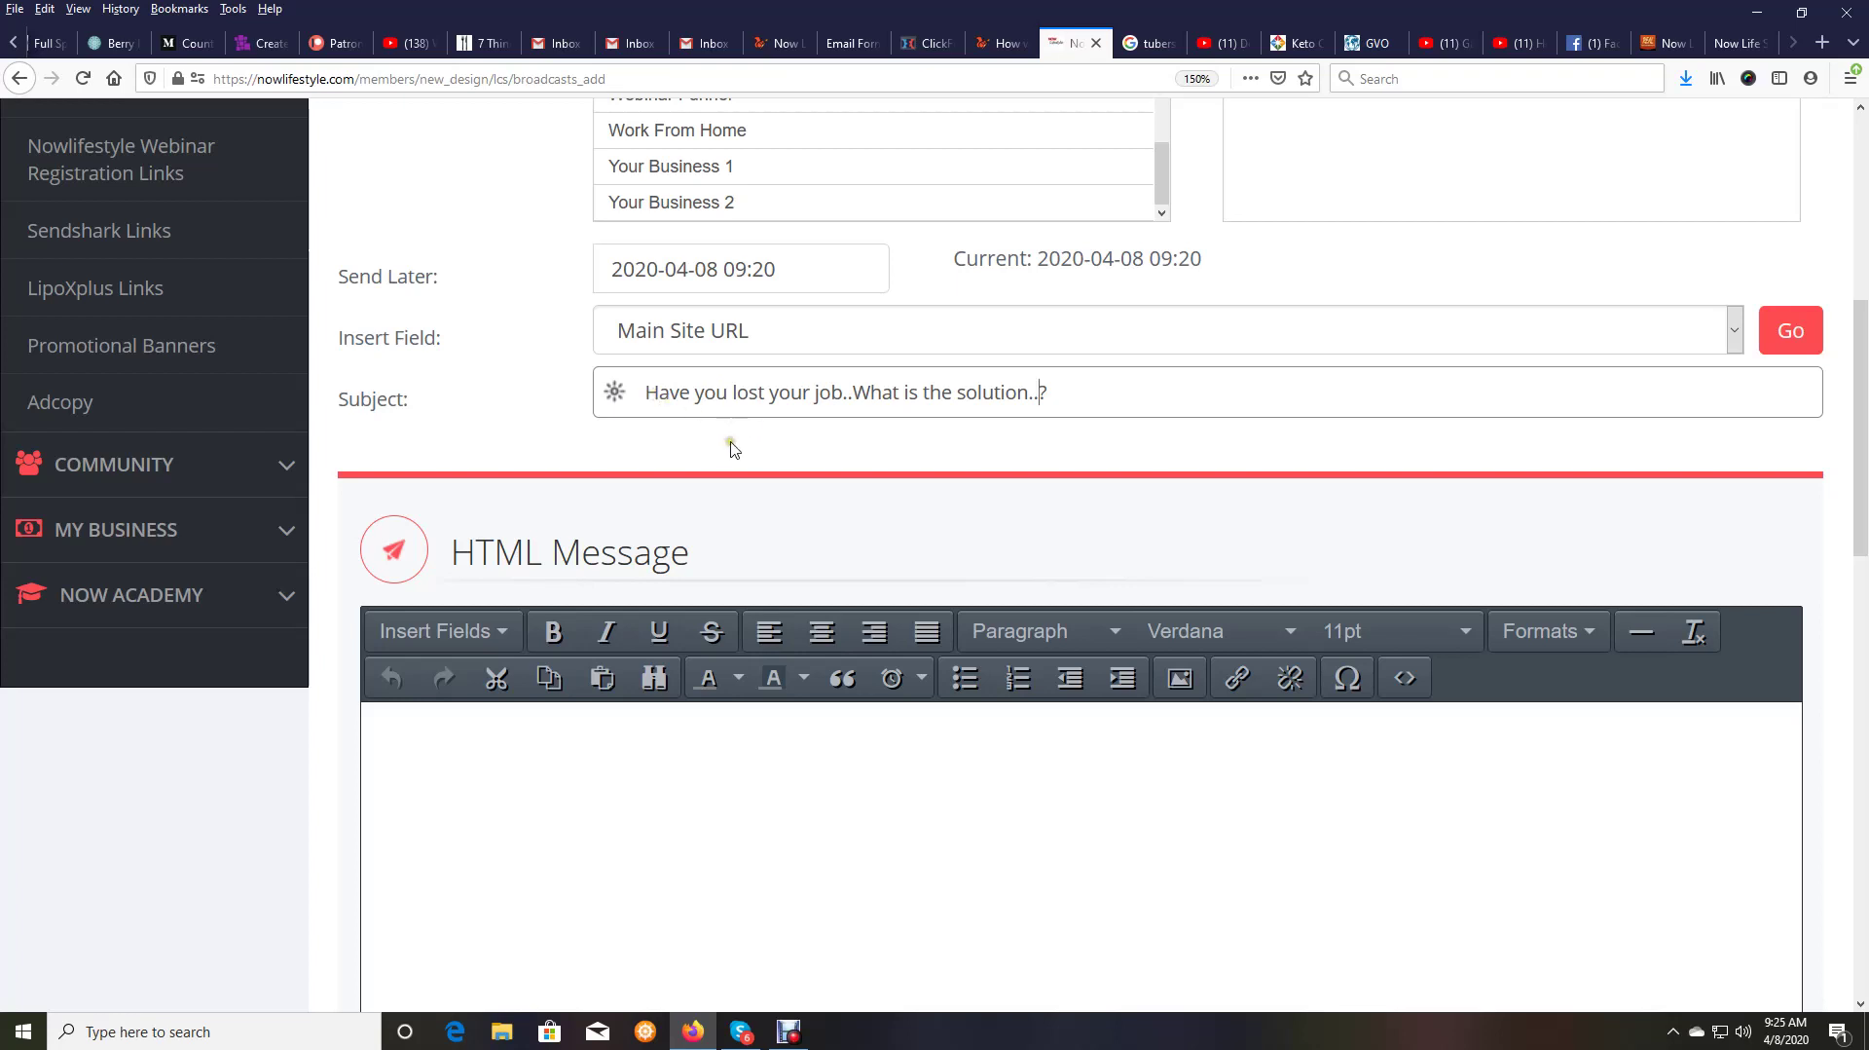
left_click(1062, 398)
left_click_drag(1062, 398, 651, 421)
left_click(1059, 393)
scroll(1055, 422, "down", 2)
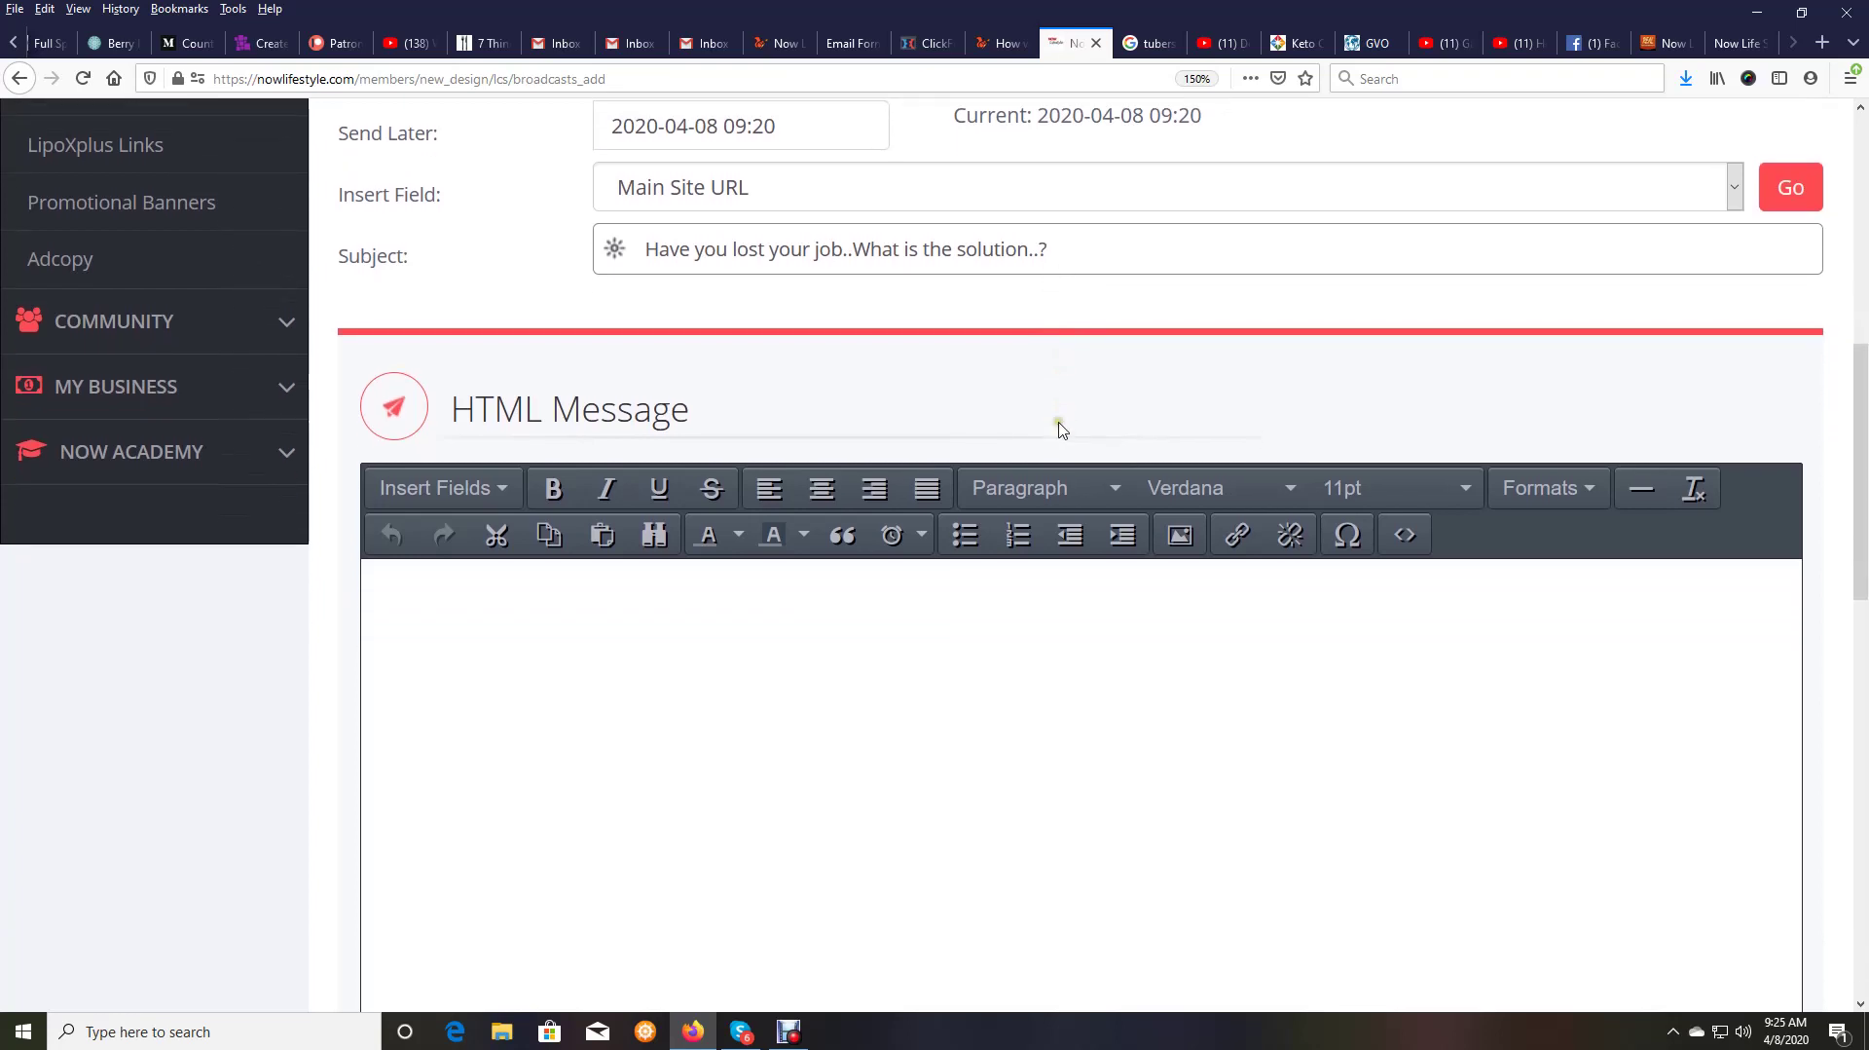
- Type the carona-virus job-loss opening, putting 'we really hope you are not one of the unlucky ones...' on its own line
left_click(503, 613)
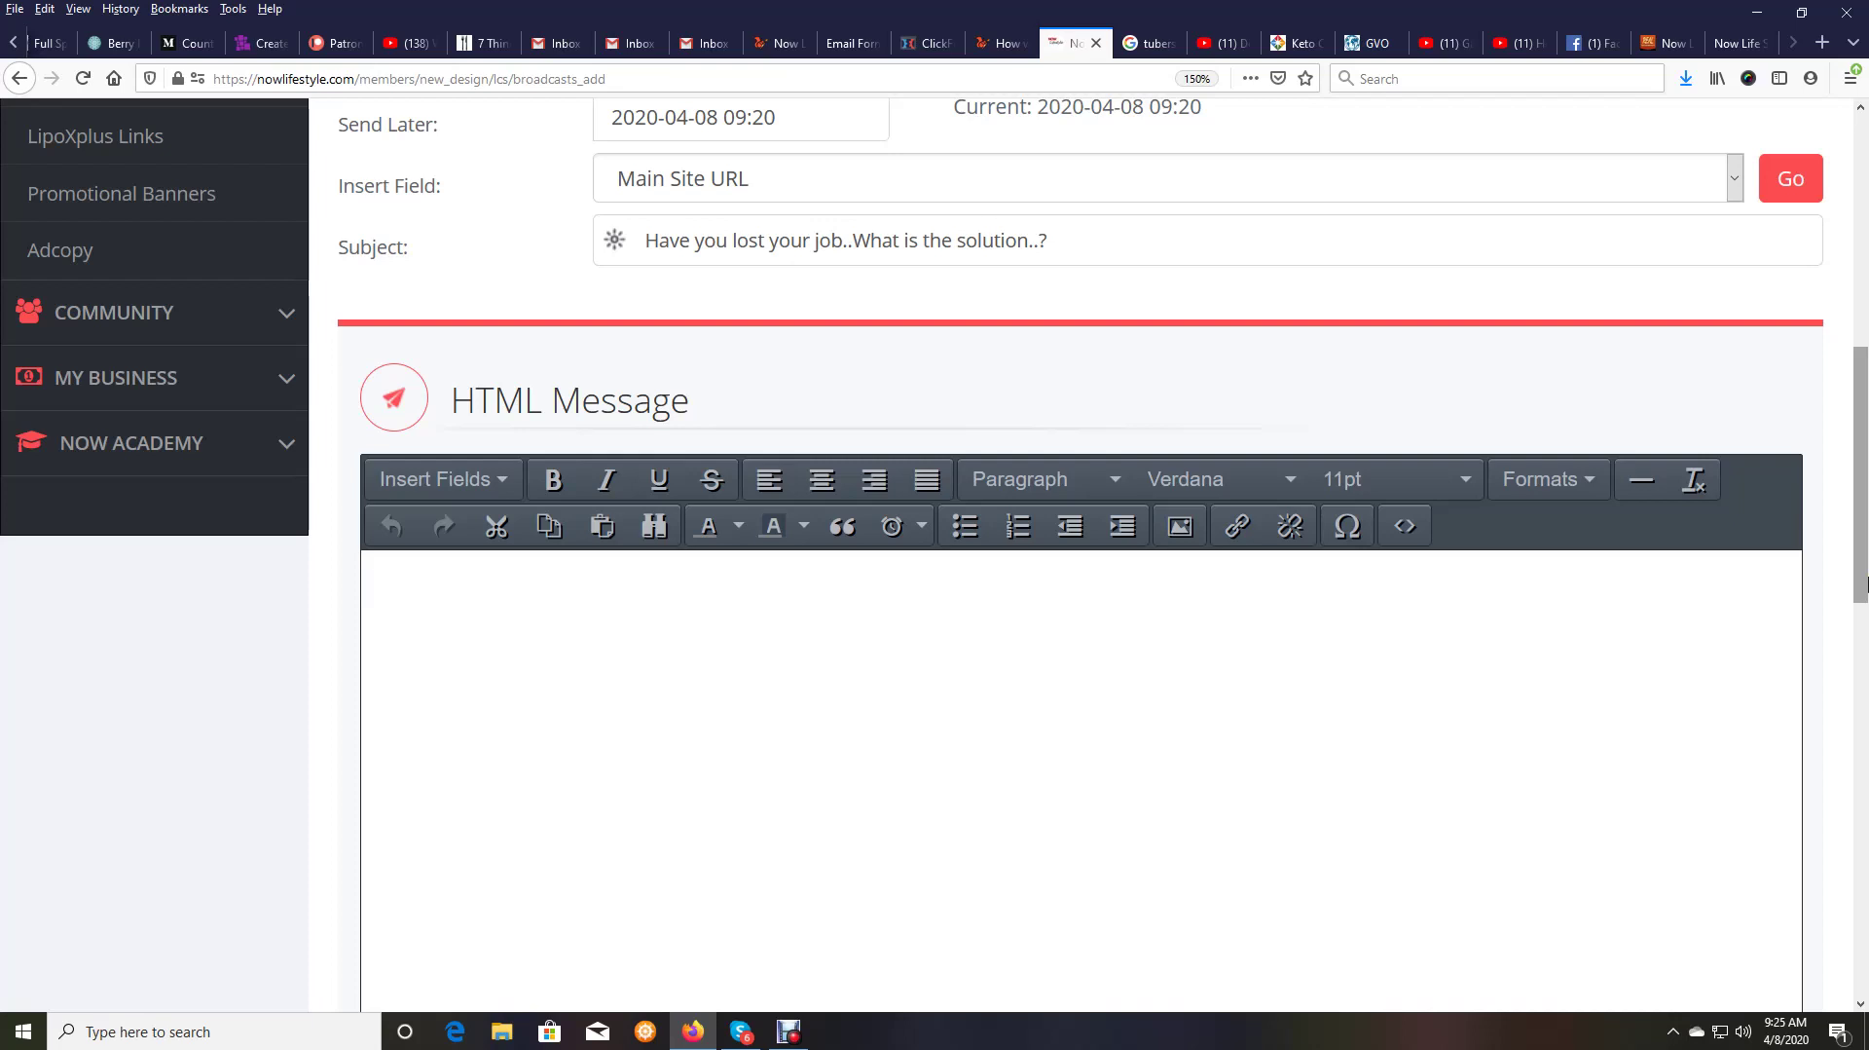
type("It is really unfortunate")
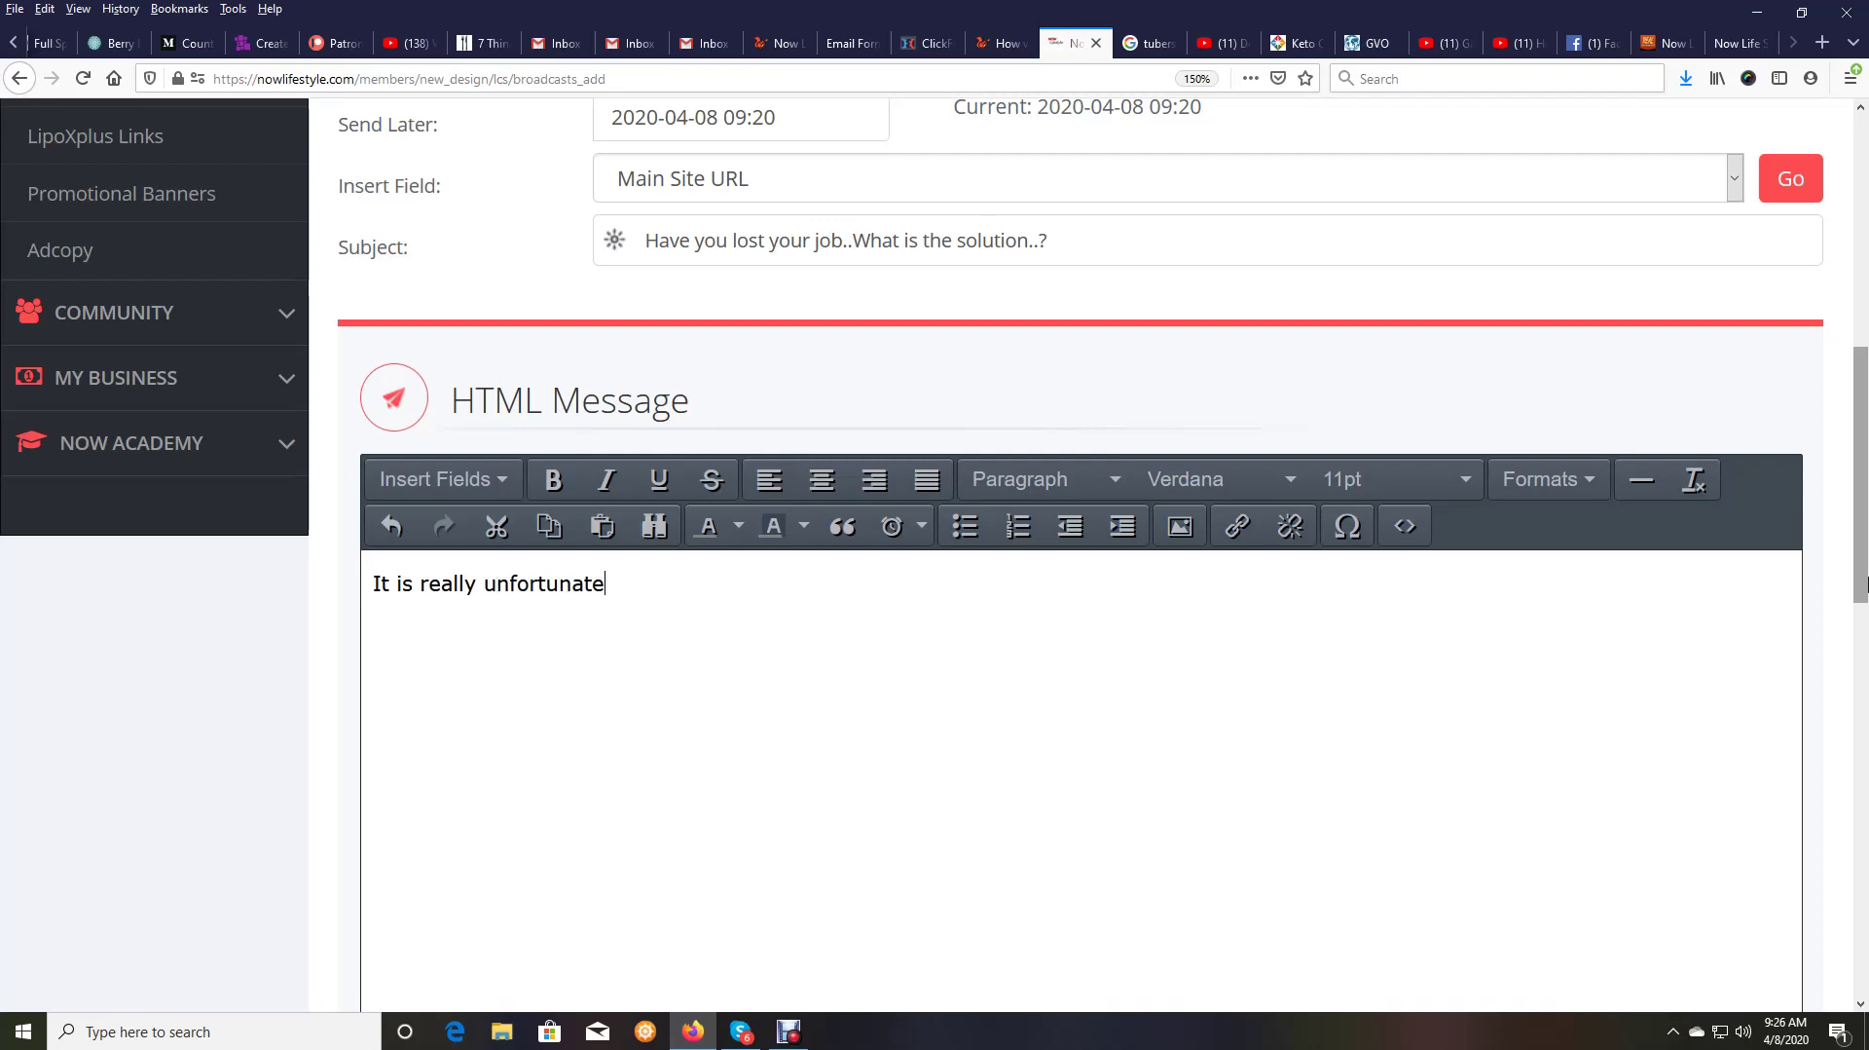
type(", but as the carona virus")
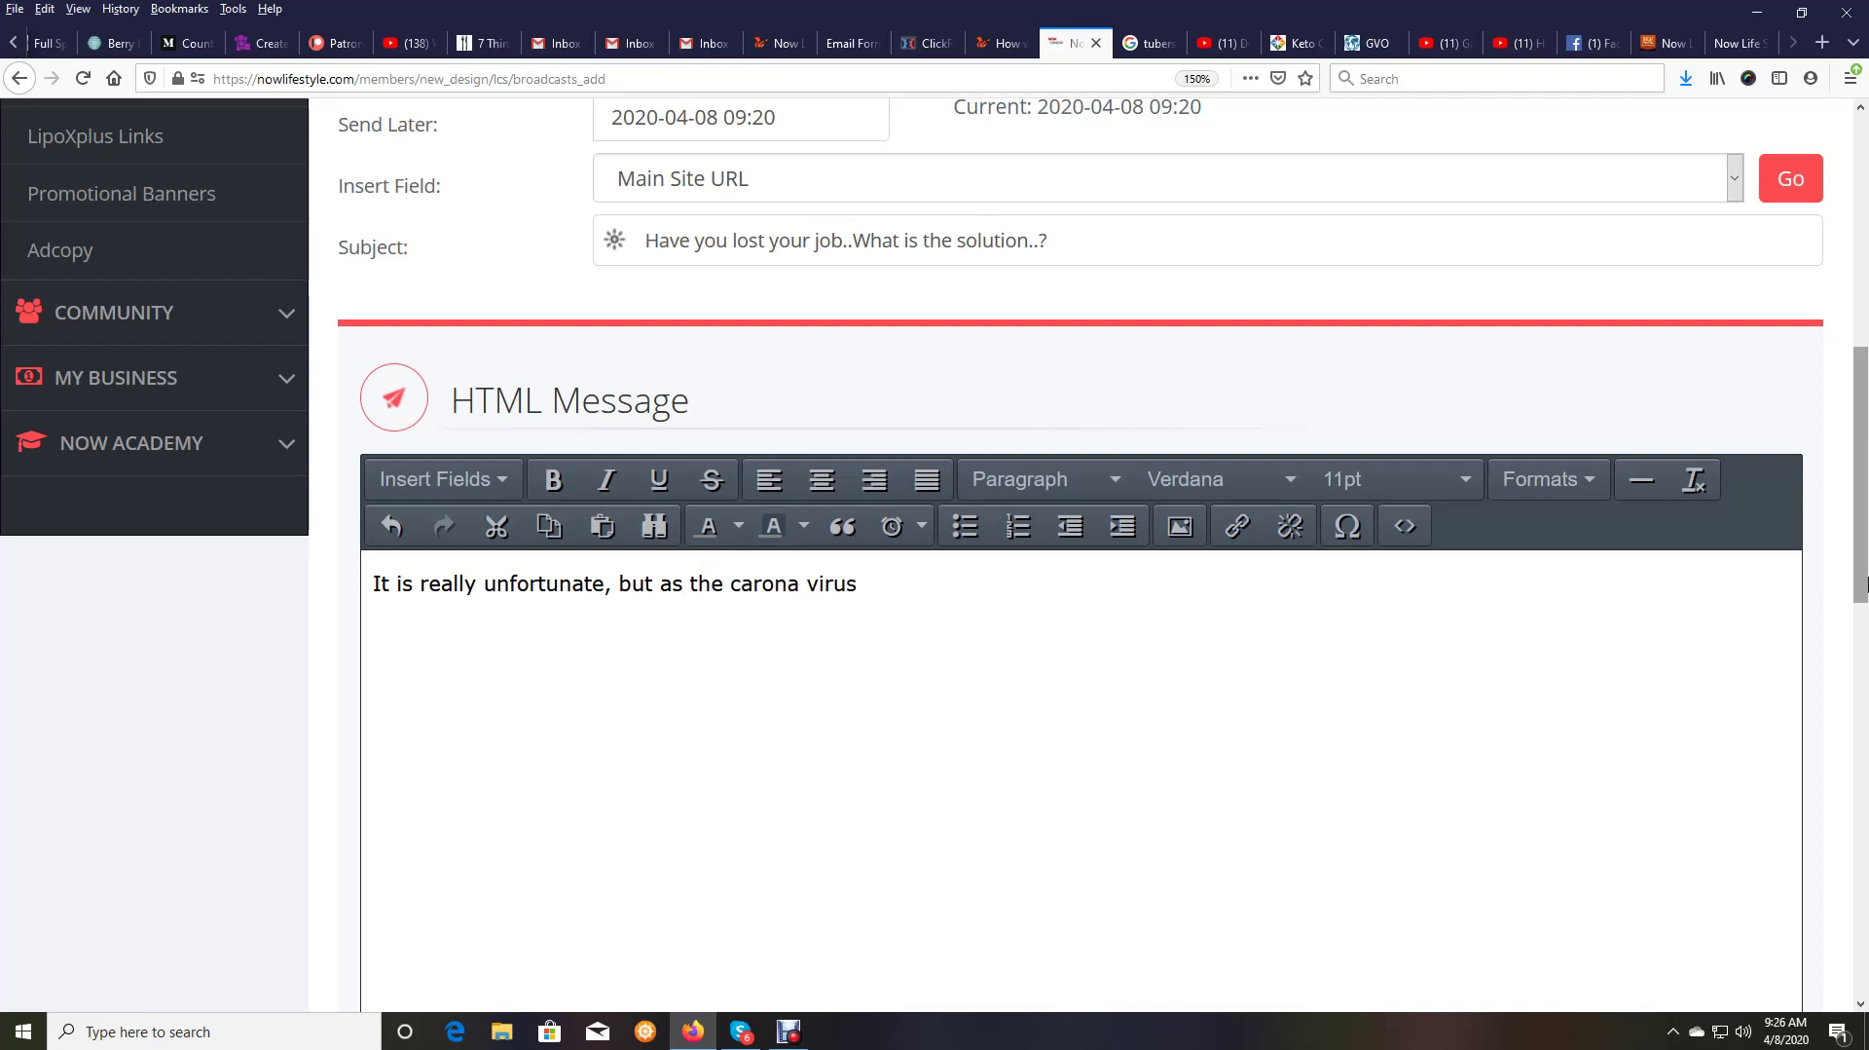
type(" hits home, man")
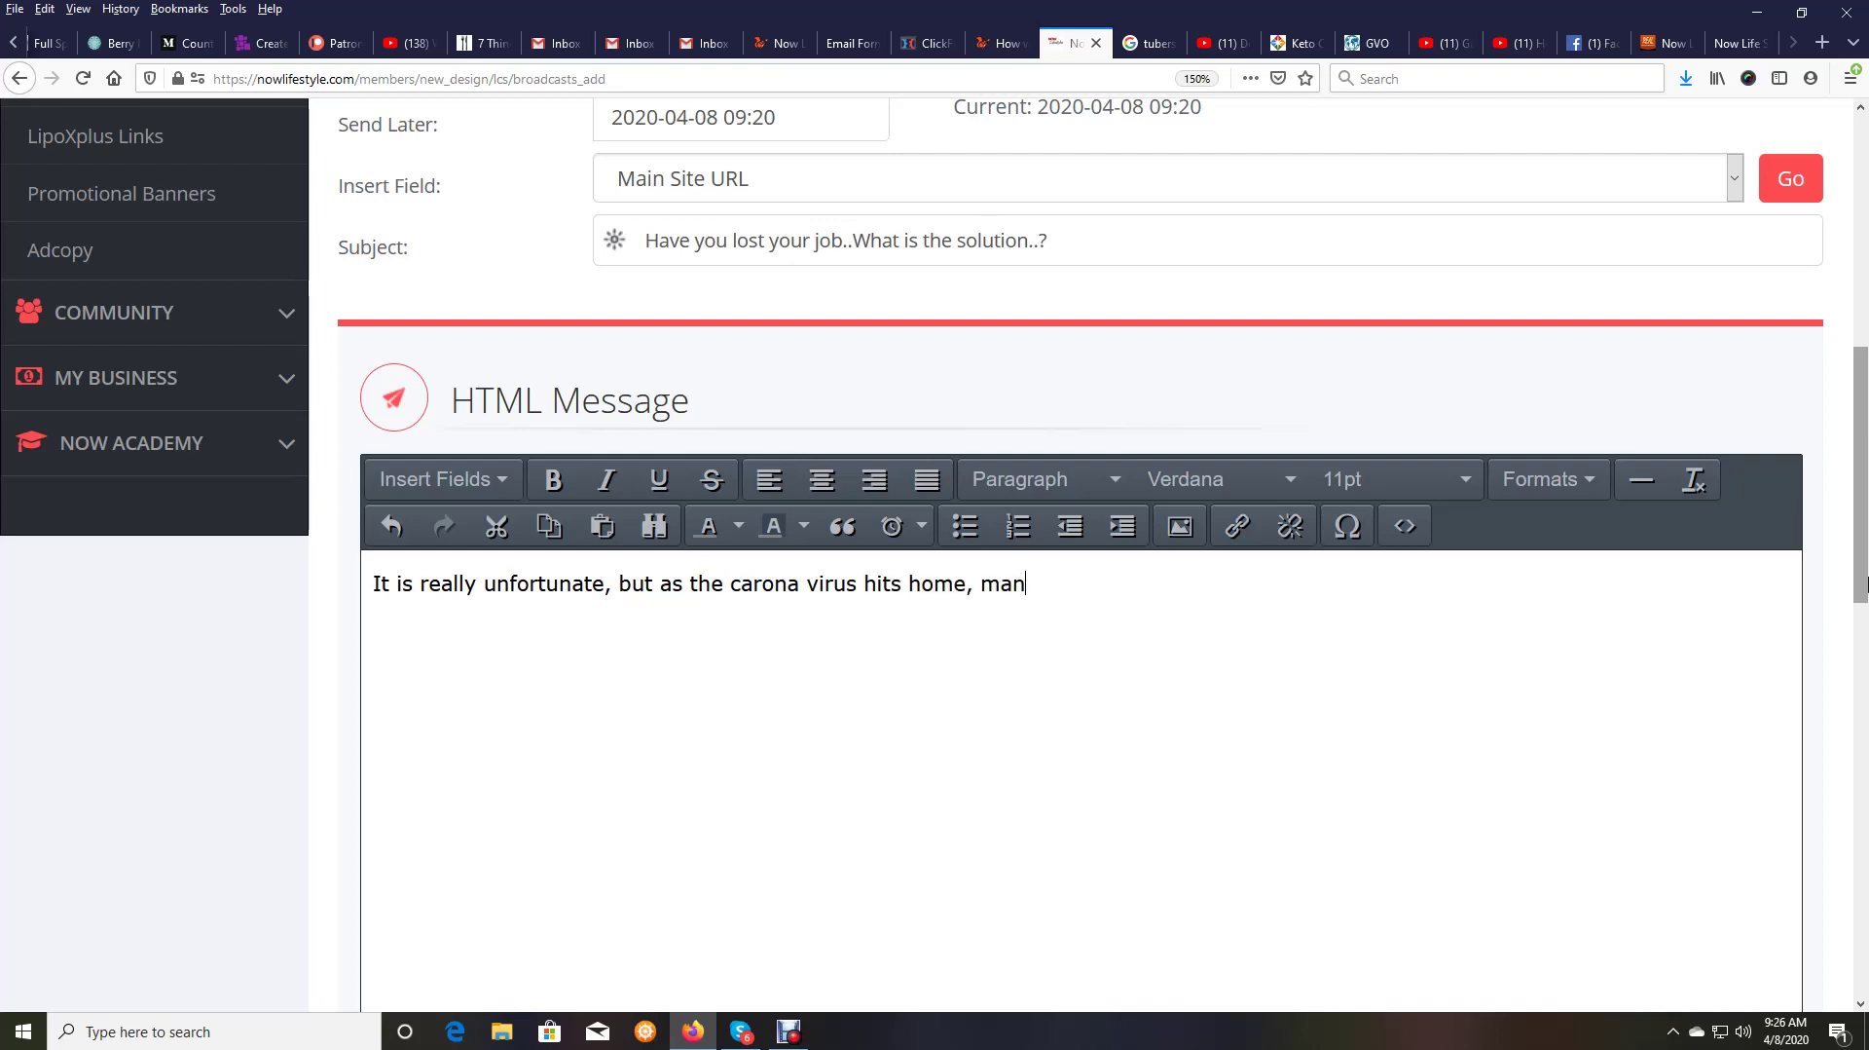
type("y millions of peo")
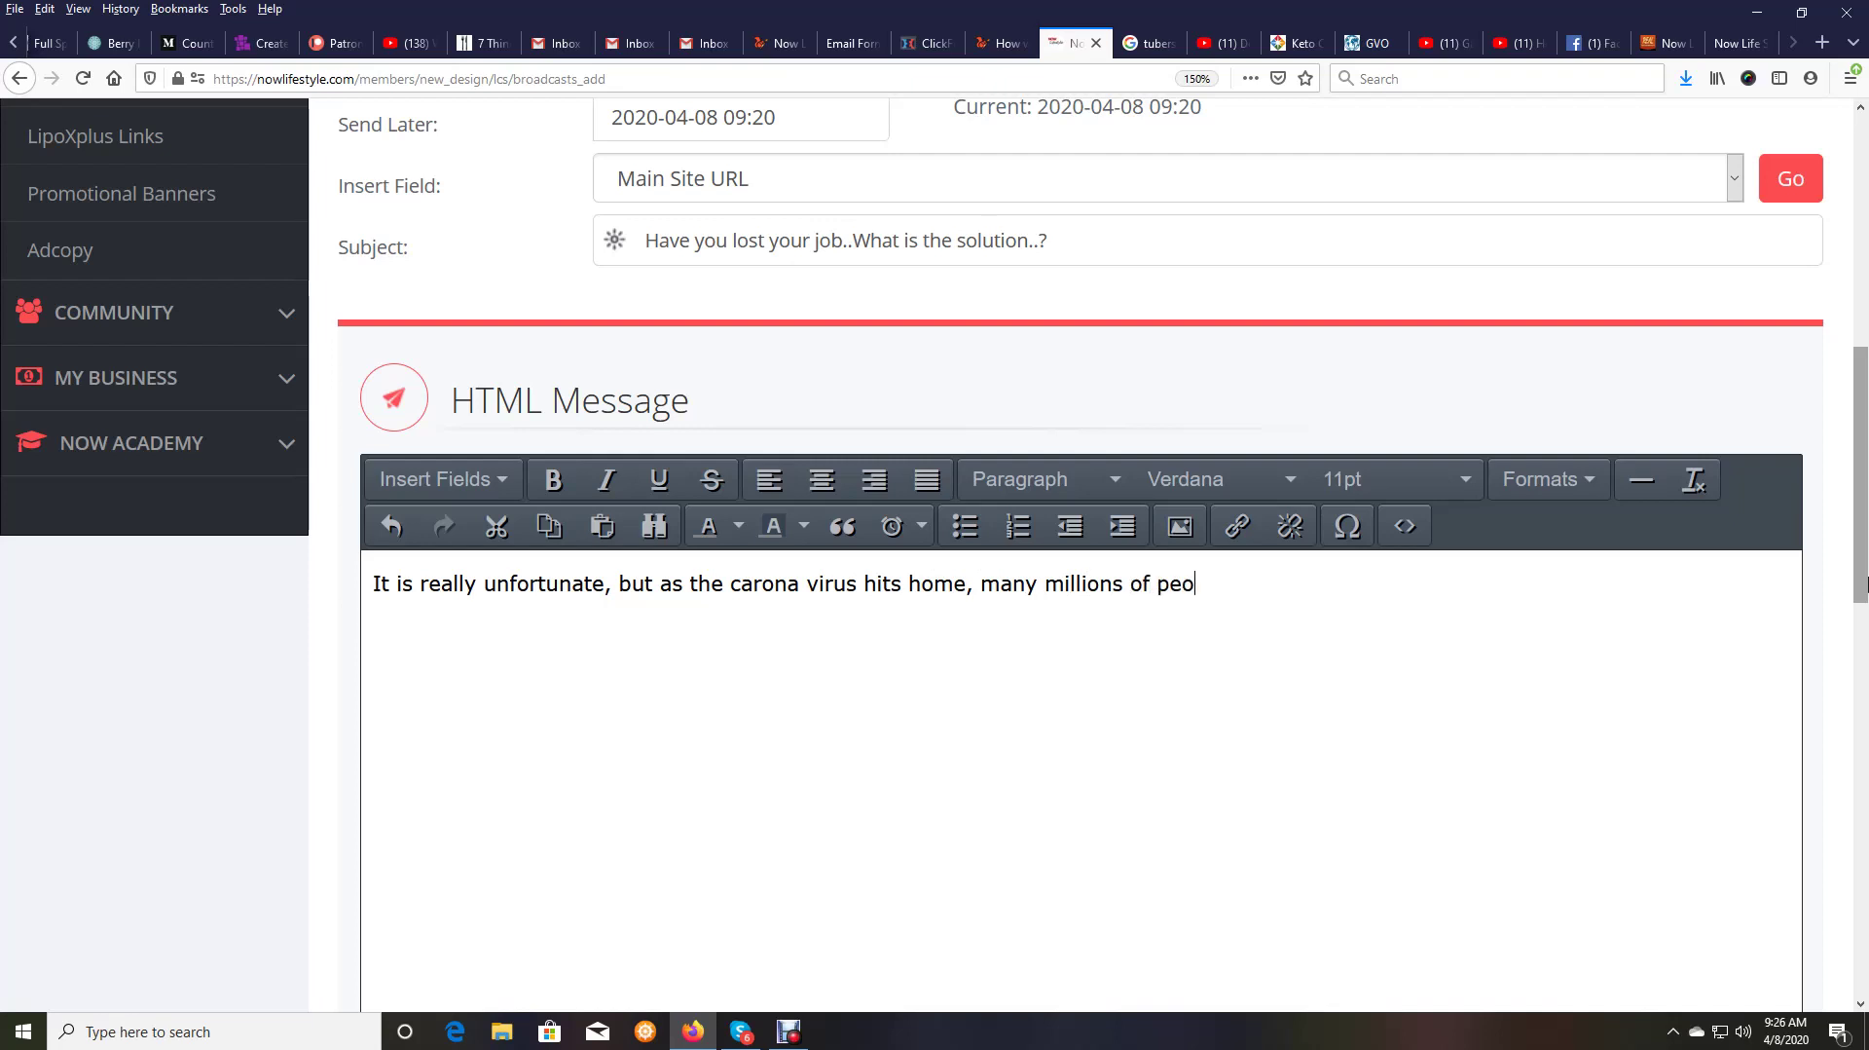
type("ple have")
type(" unf")
key("BackSpace")
key("Delete")
key("Delete")
type("lost their jobs")
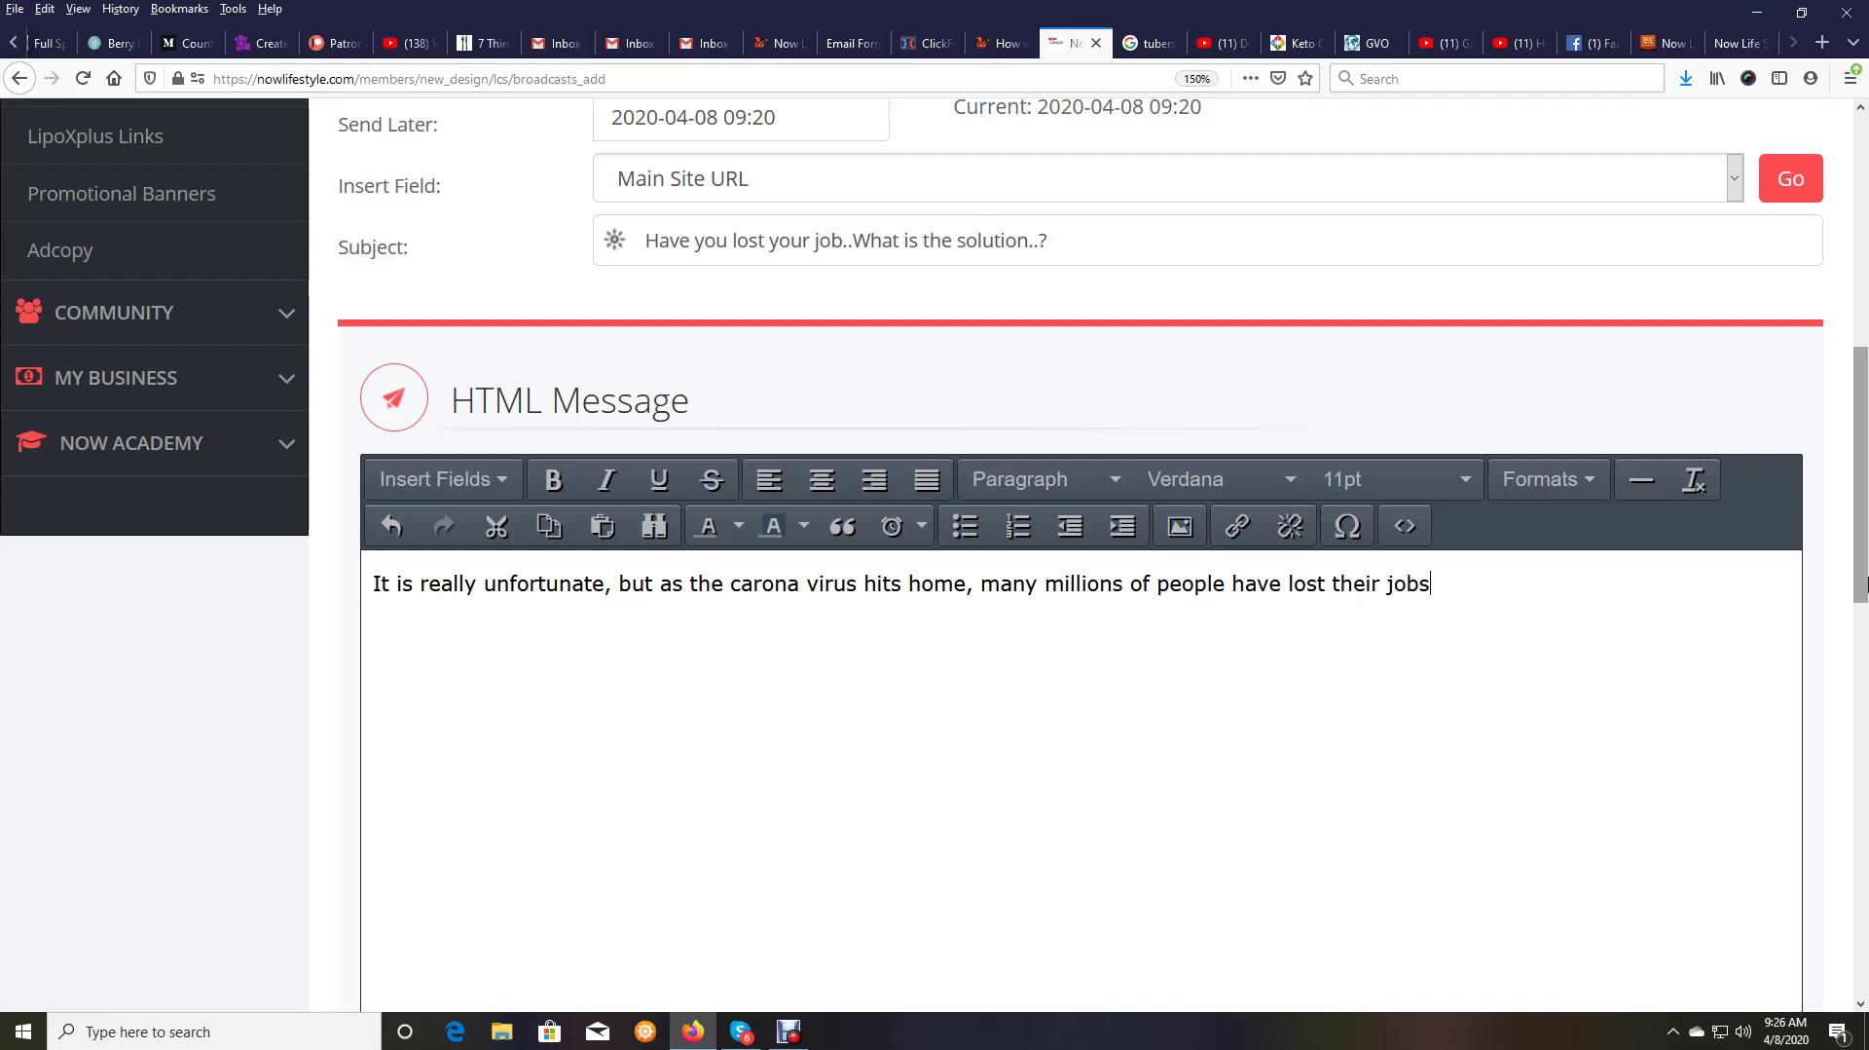
type(", we really hope you a")
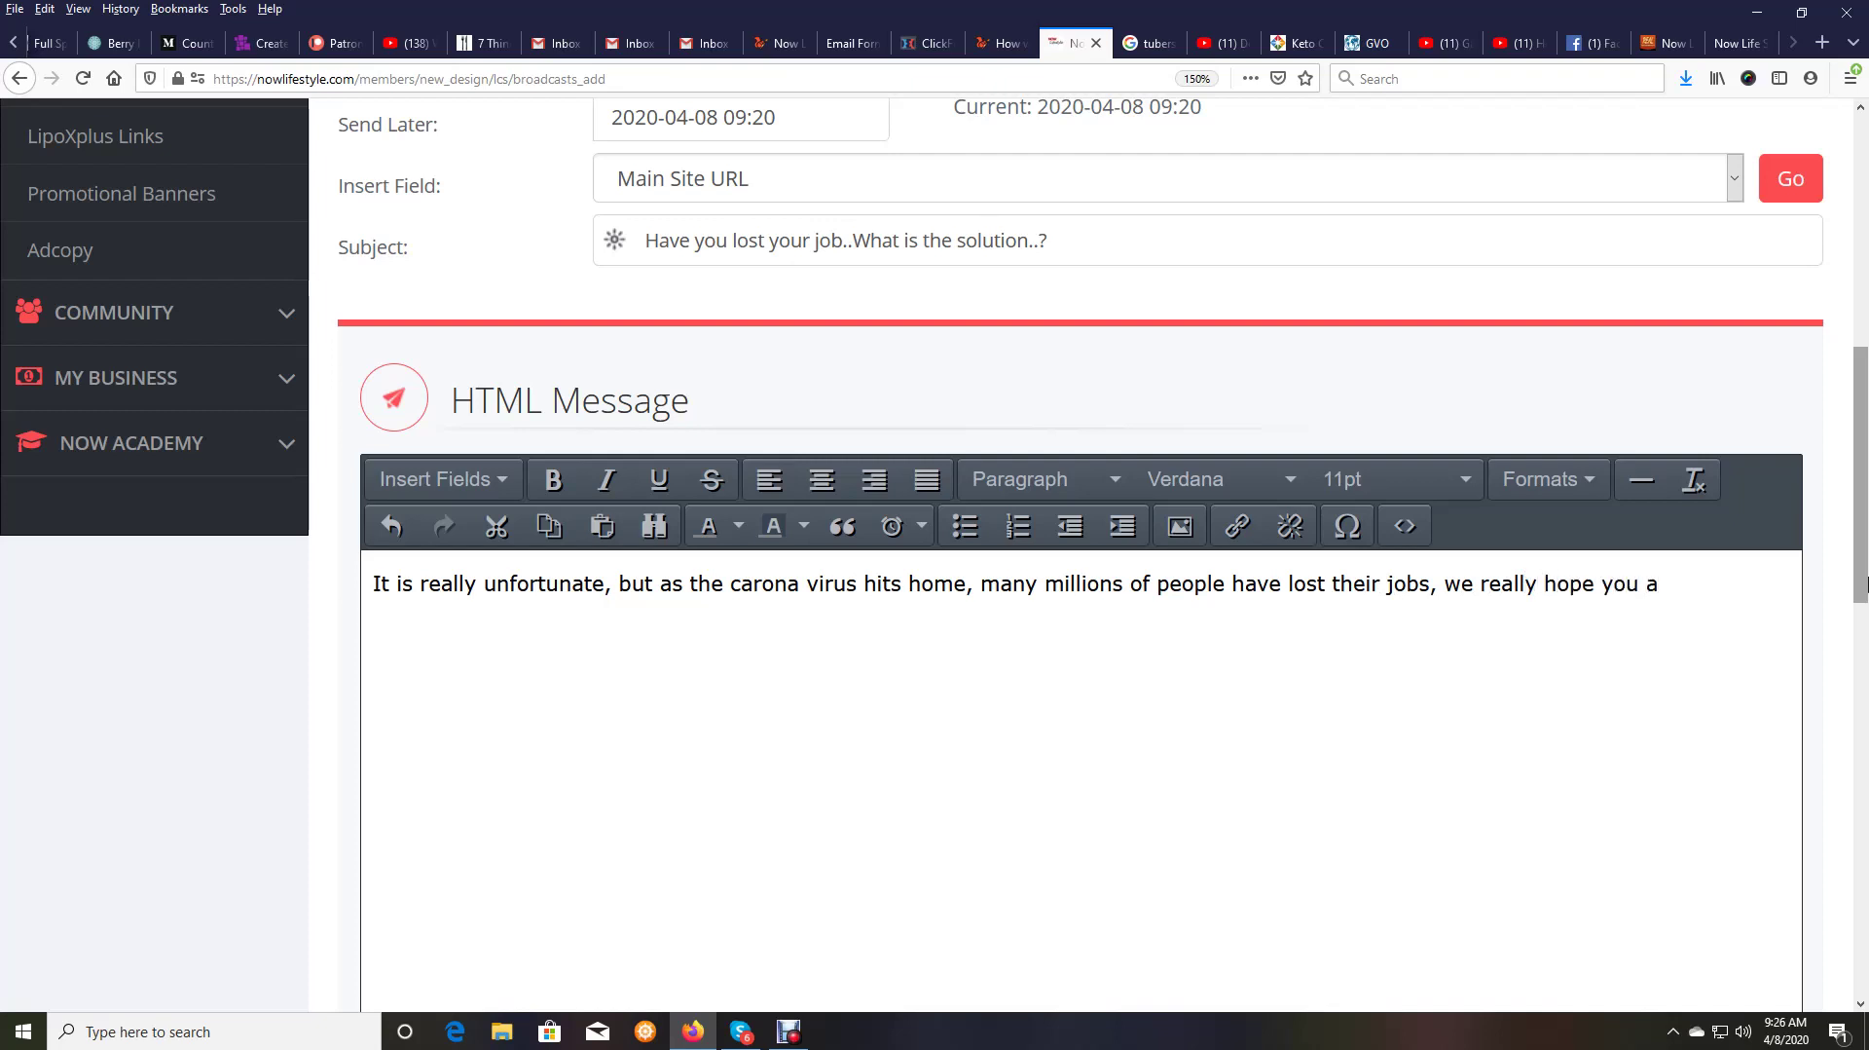
type("re not one of the unluc")
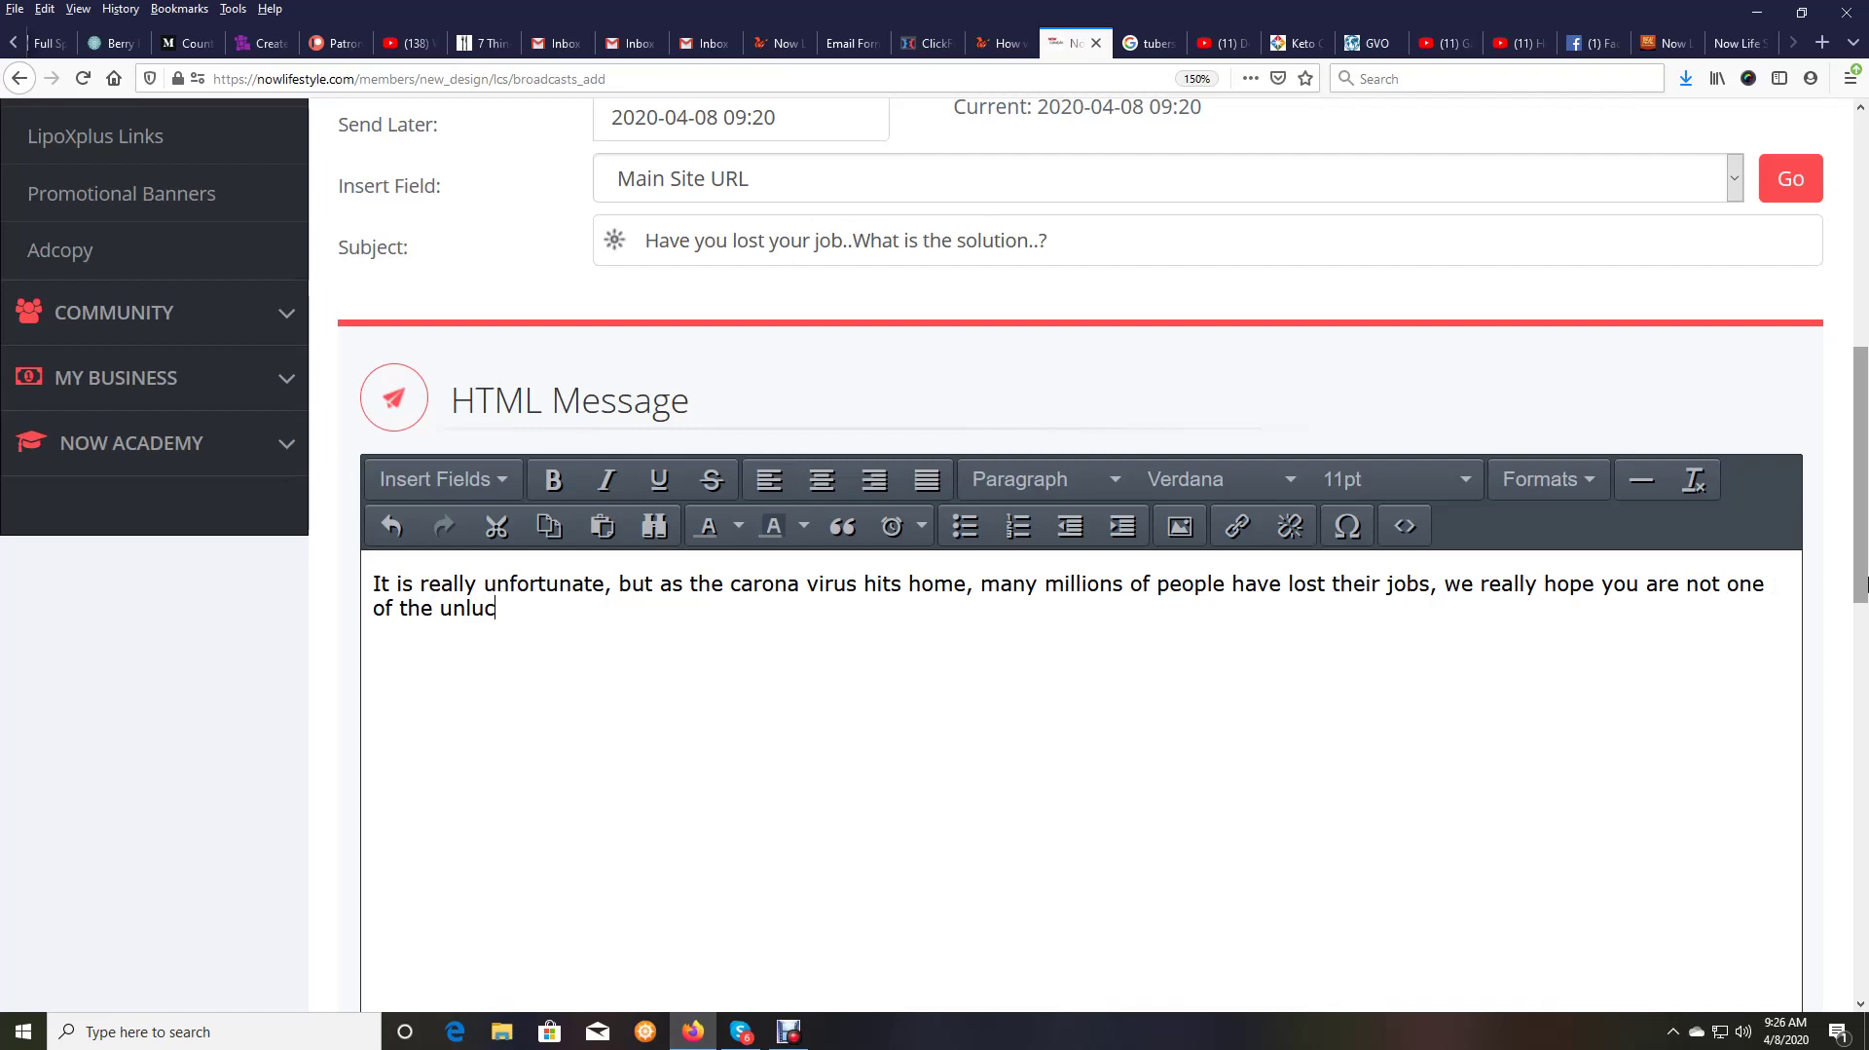
type("ky ones...")
left_click(1447, 586)
key("Return")
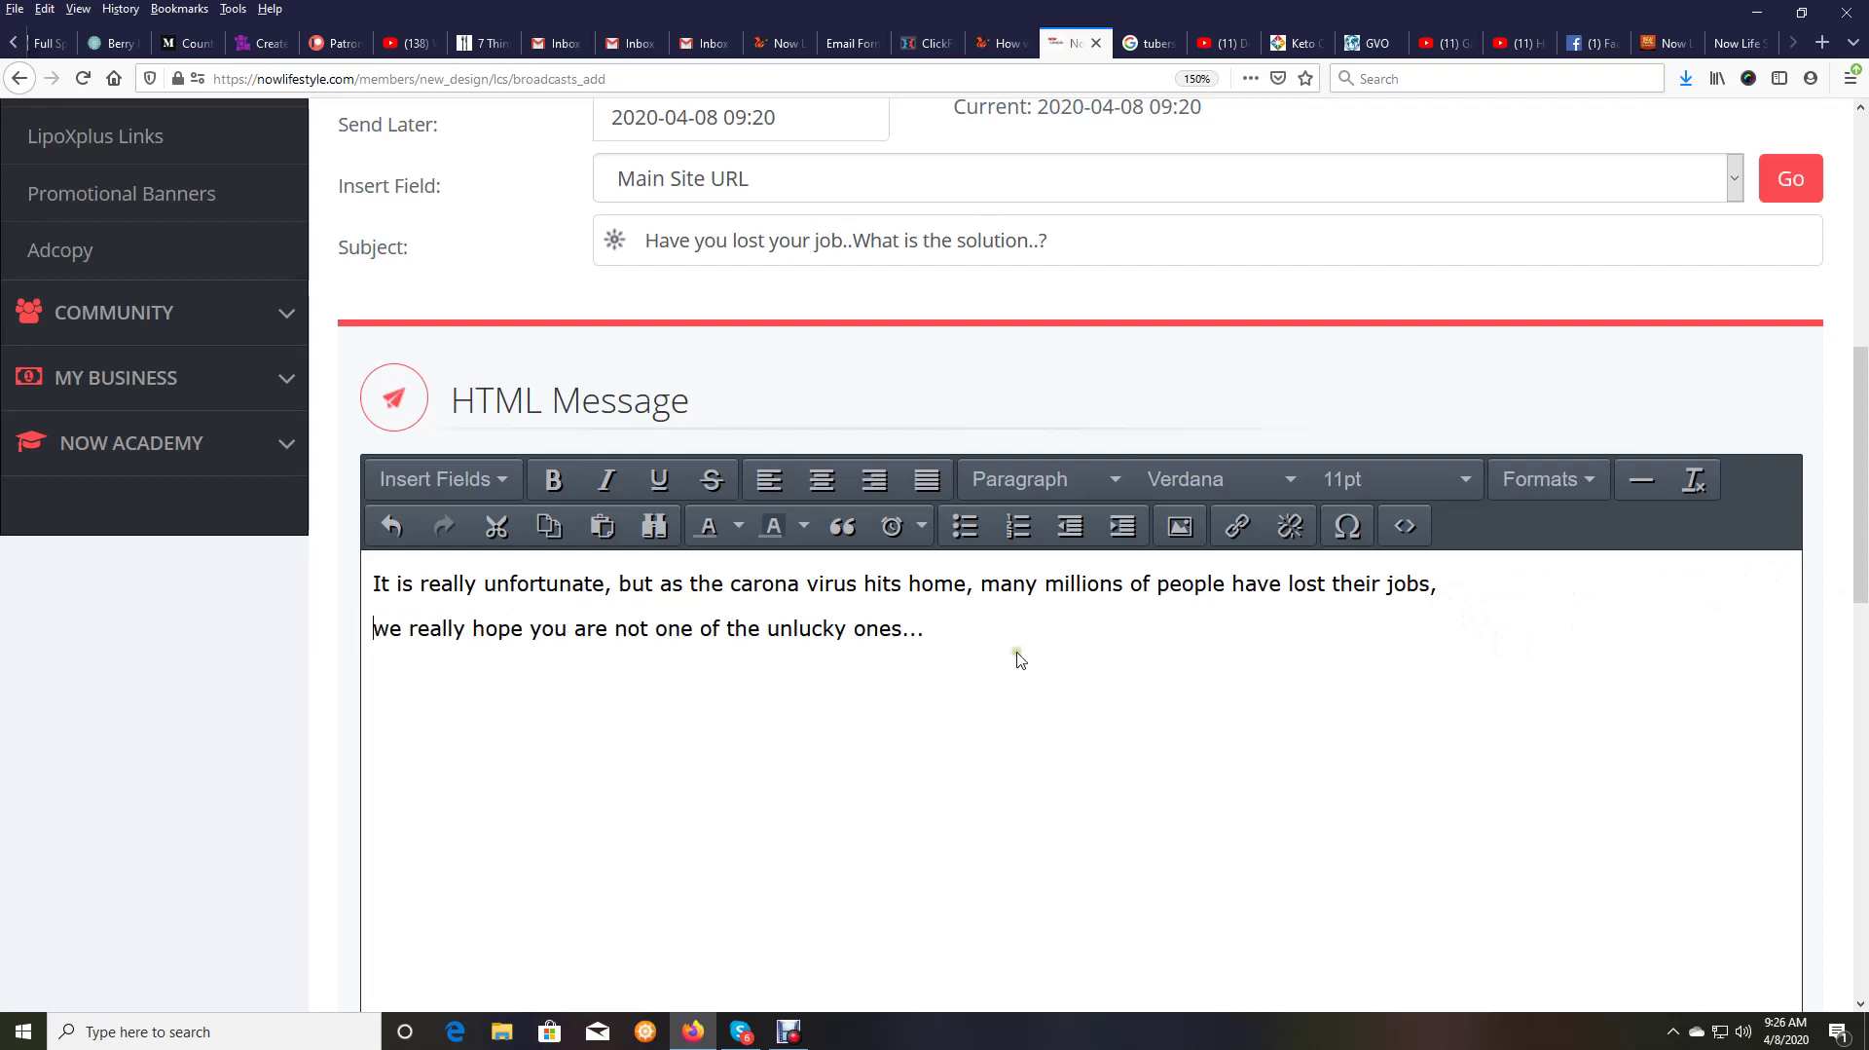
left_click(955, 651)
- On the third line type 'This epidemic is extremely sad to see, and really breaks our hearts..' and the not-alone sentence
left_click(374, 674)
type("This epidemic")
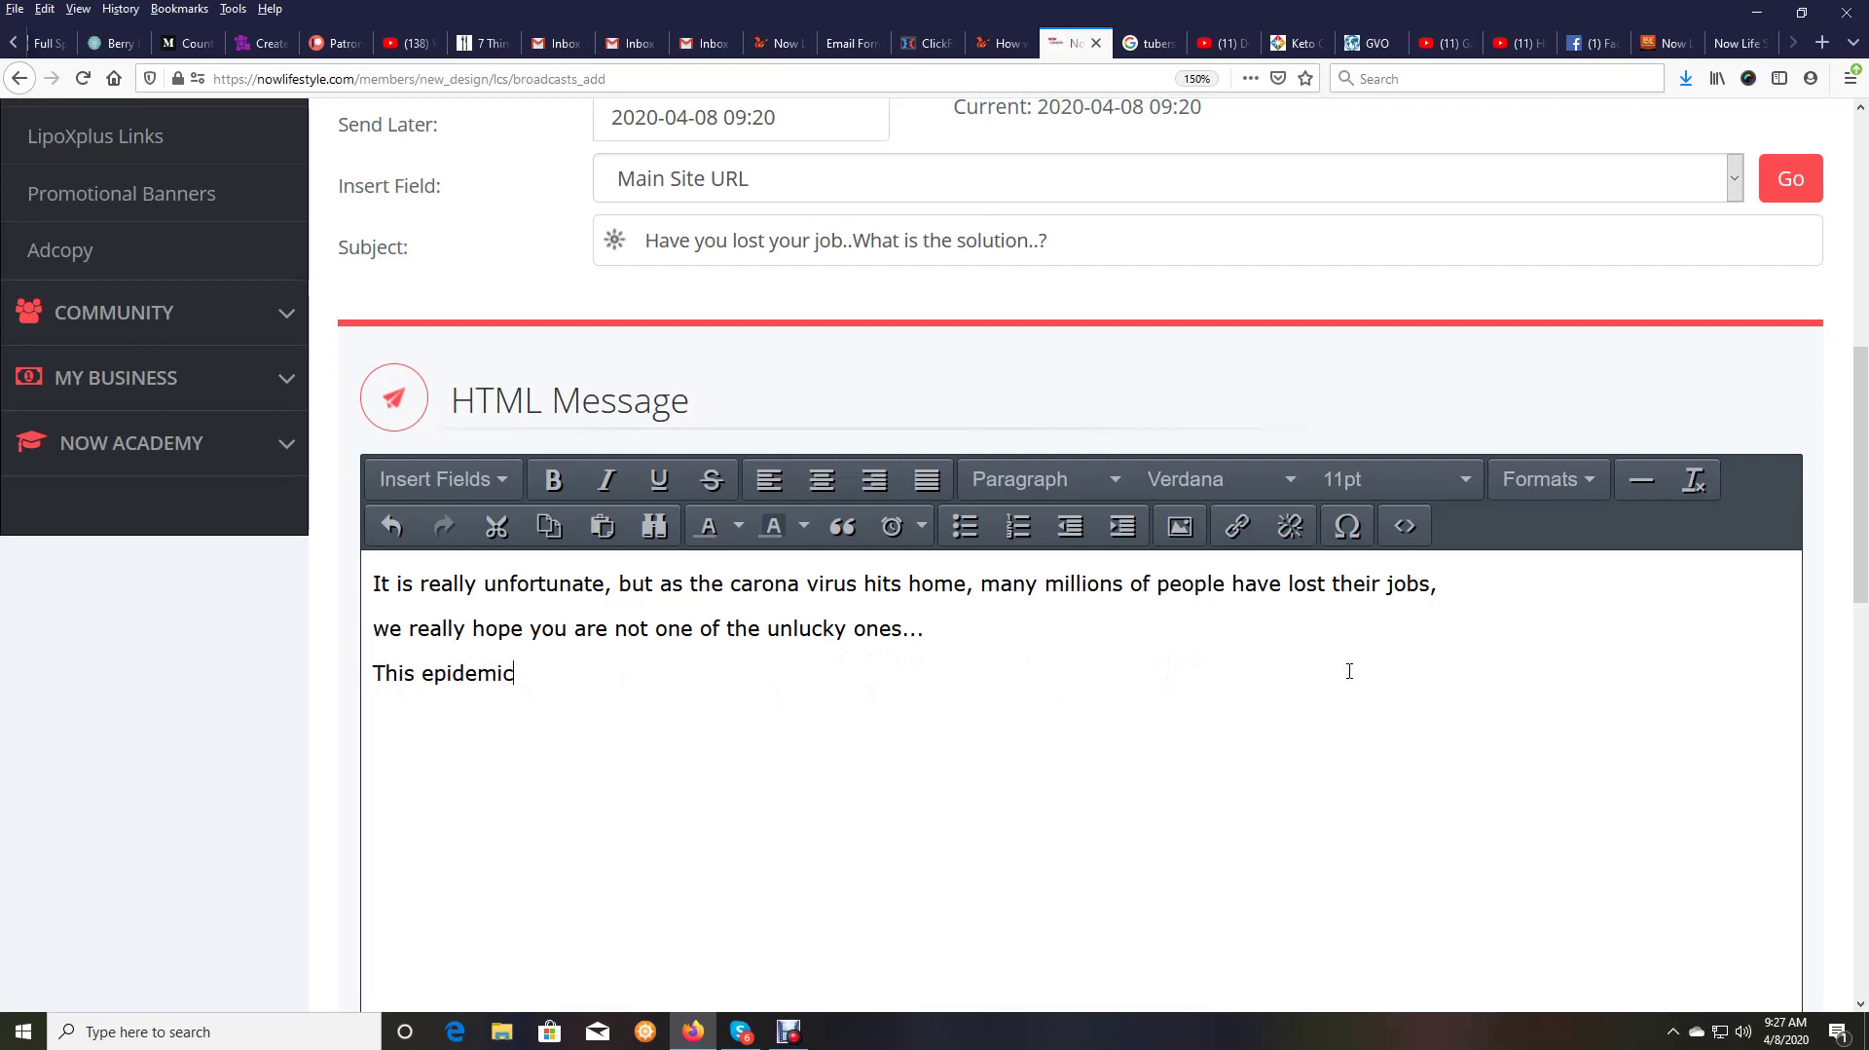
type(" is extremely d")
key("BackSpace")
type("sad to")
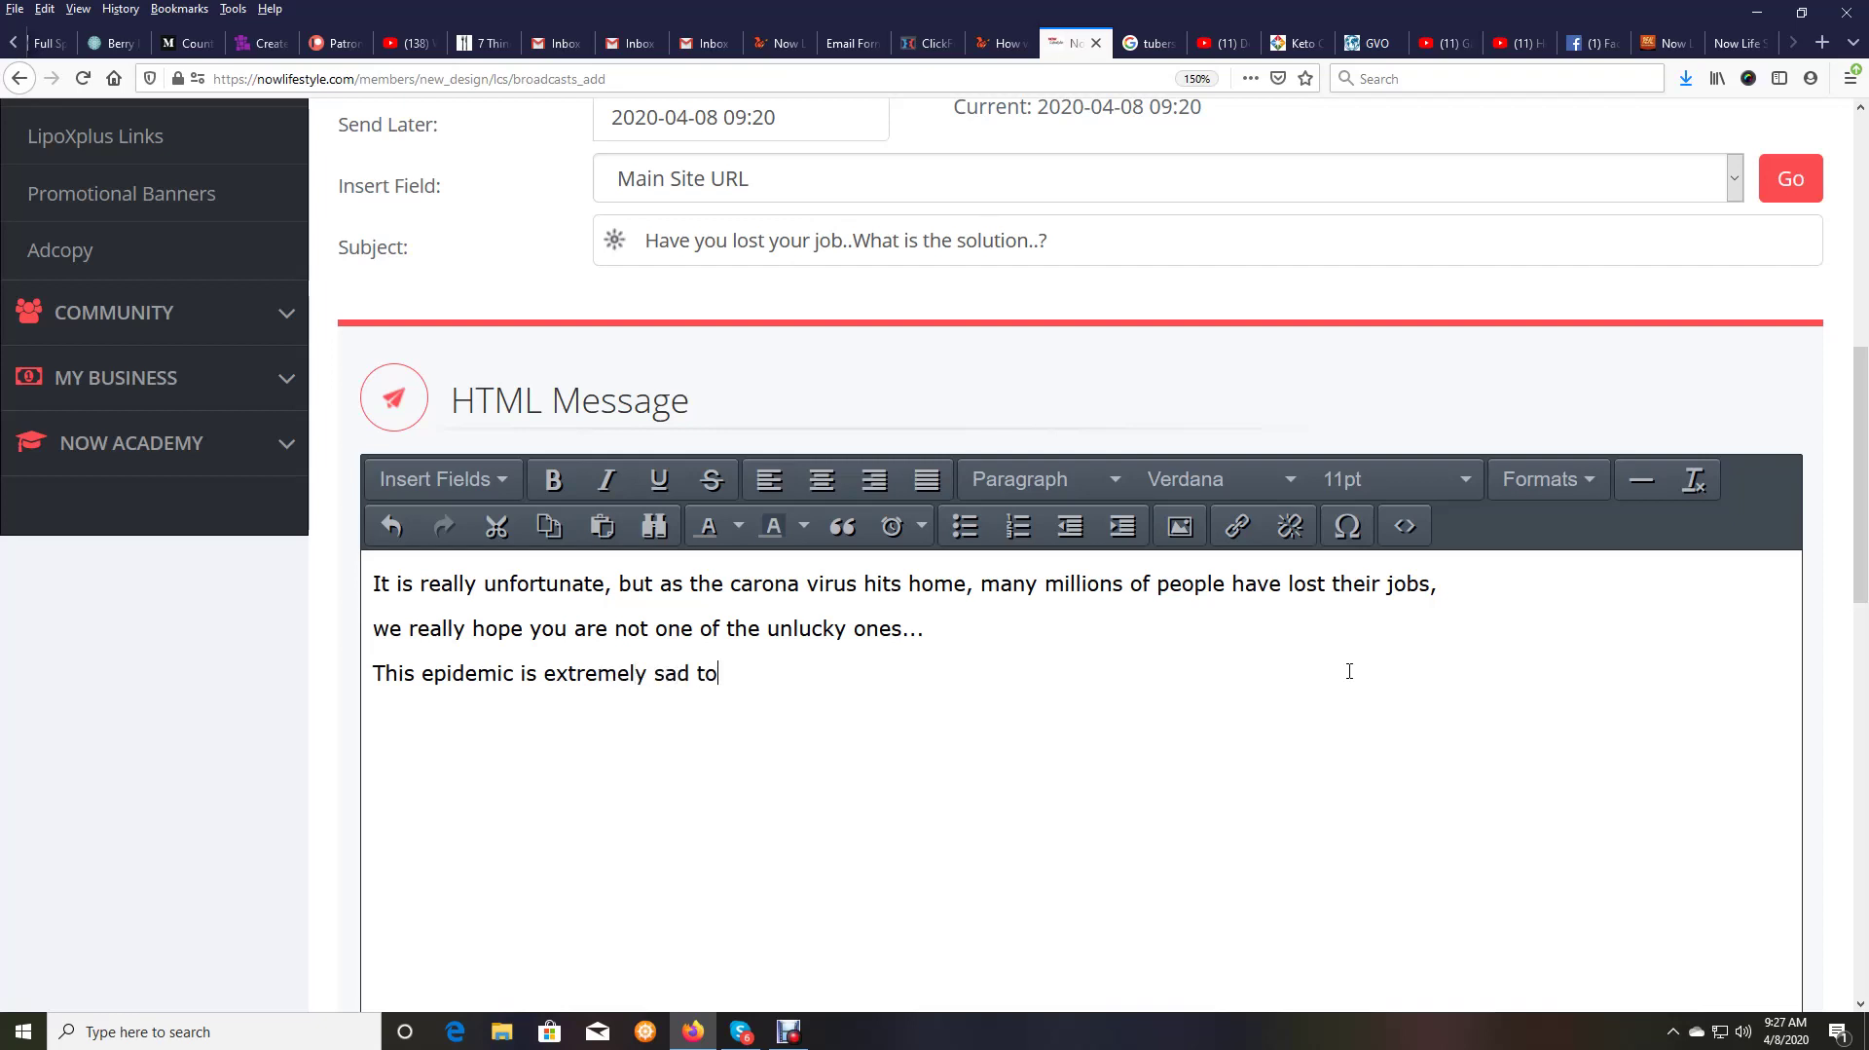
type(" see, and really b")
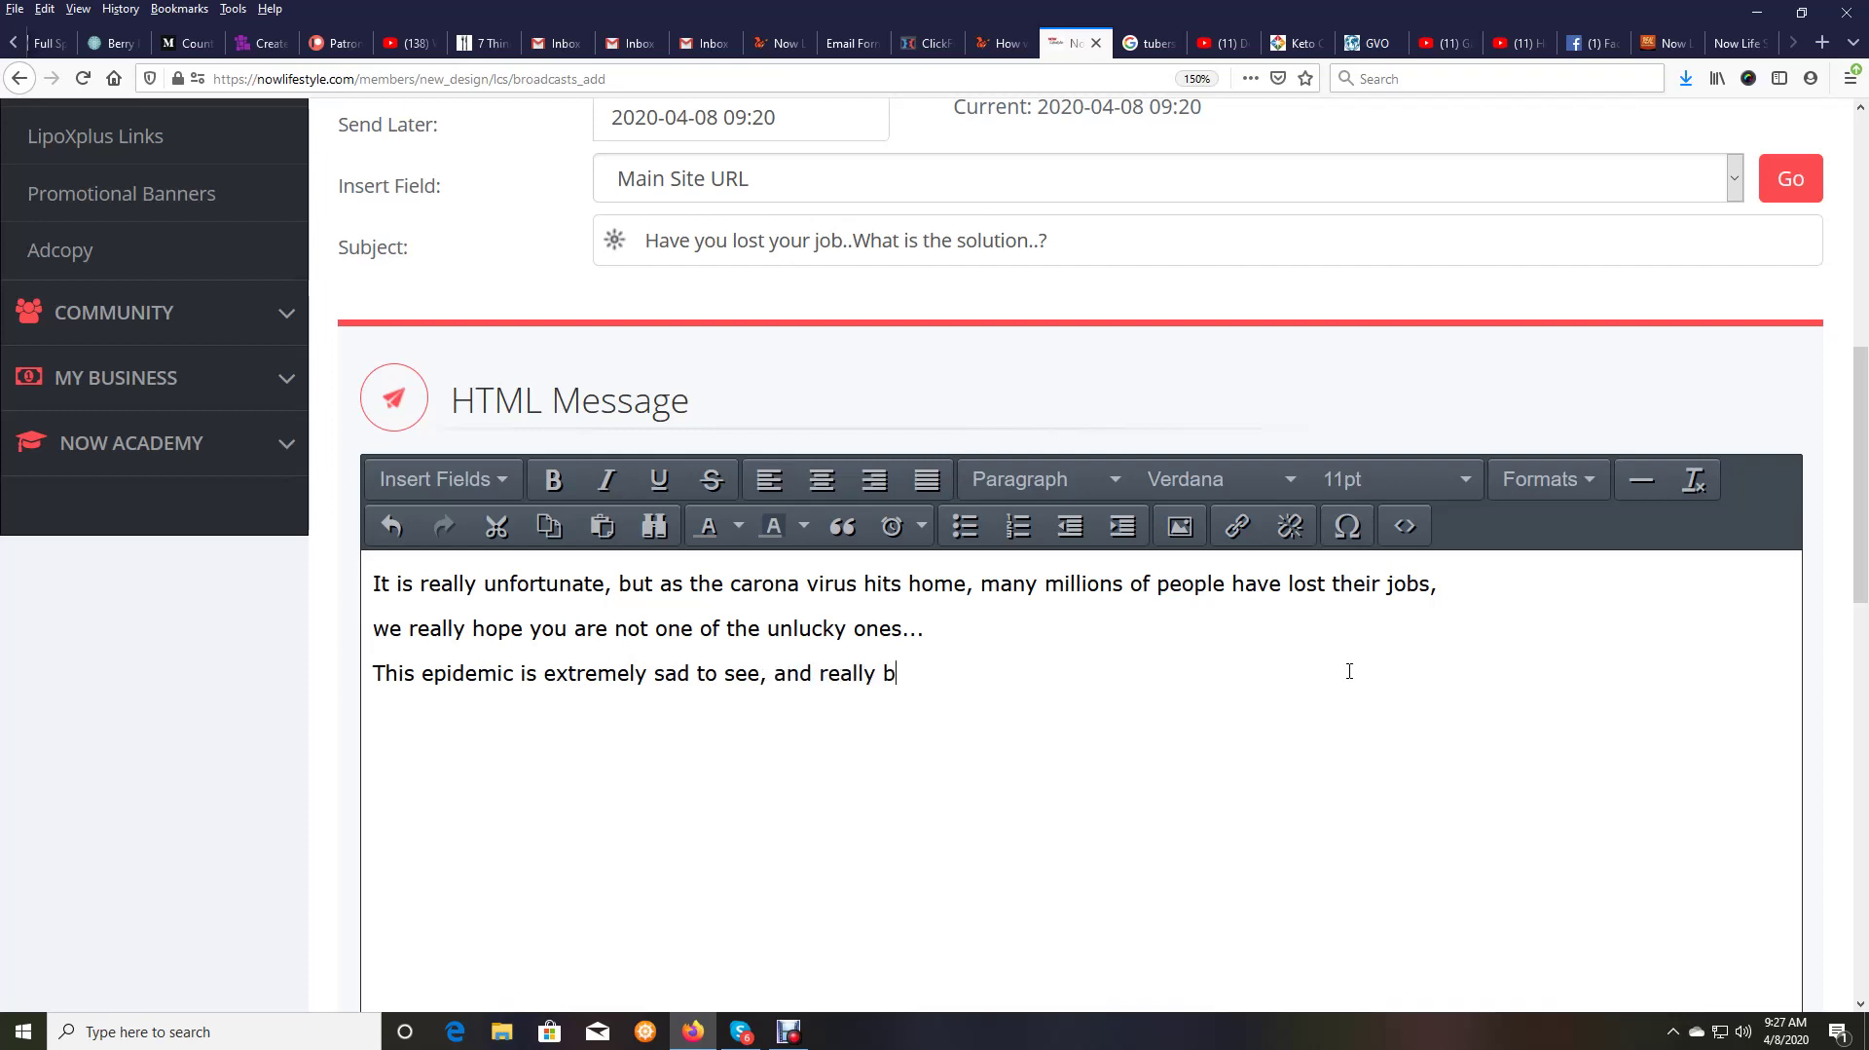
type("reaks our hearts")
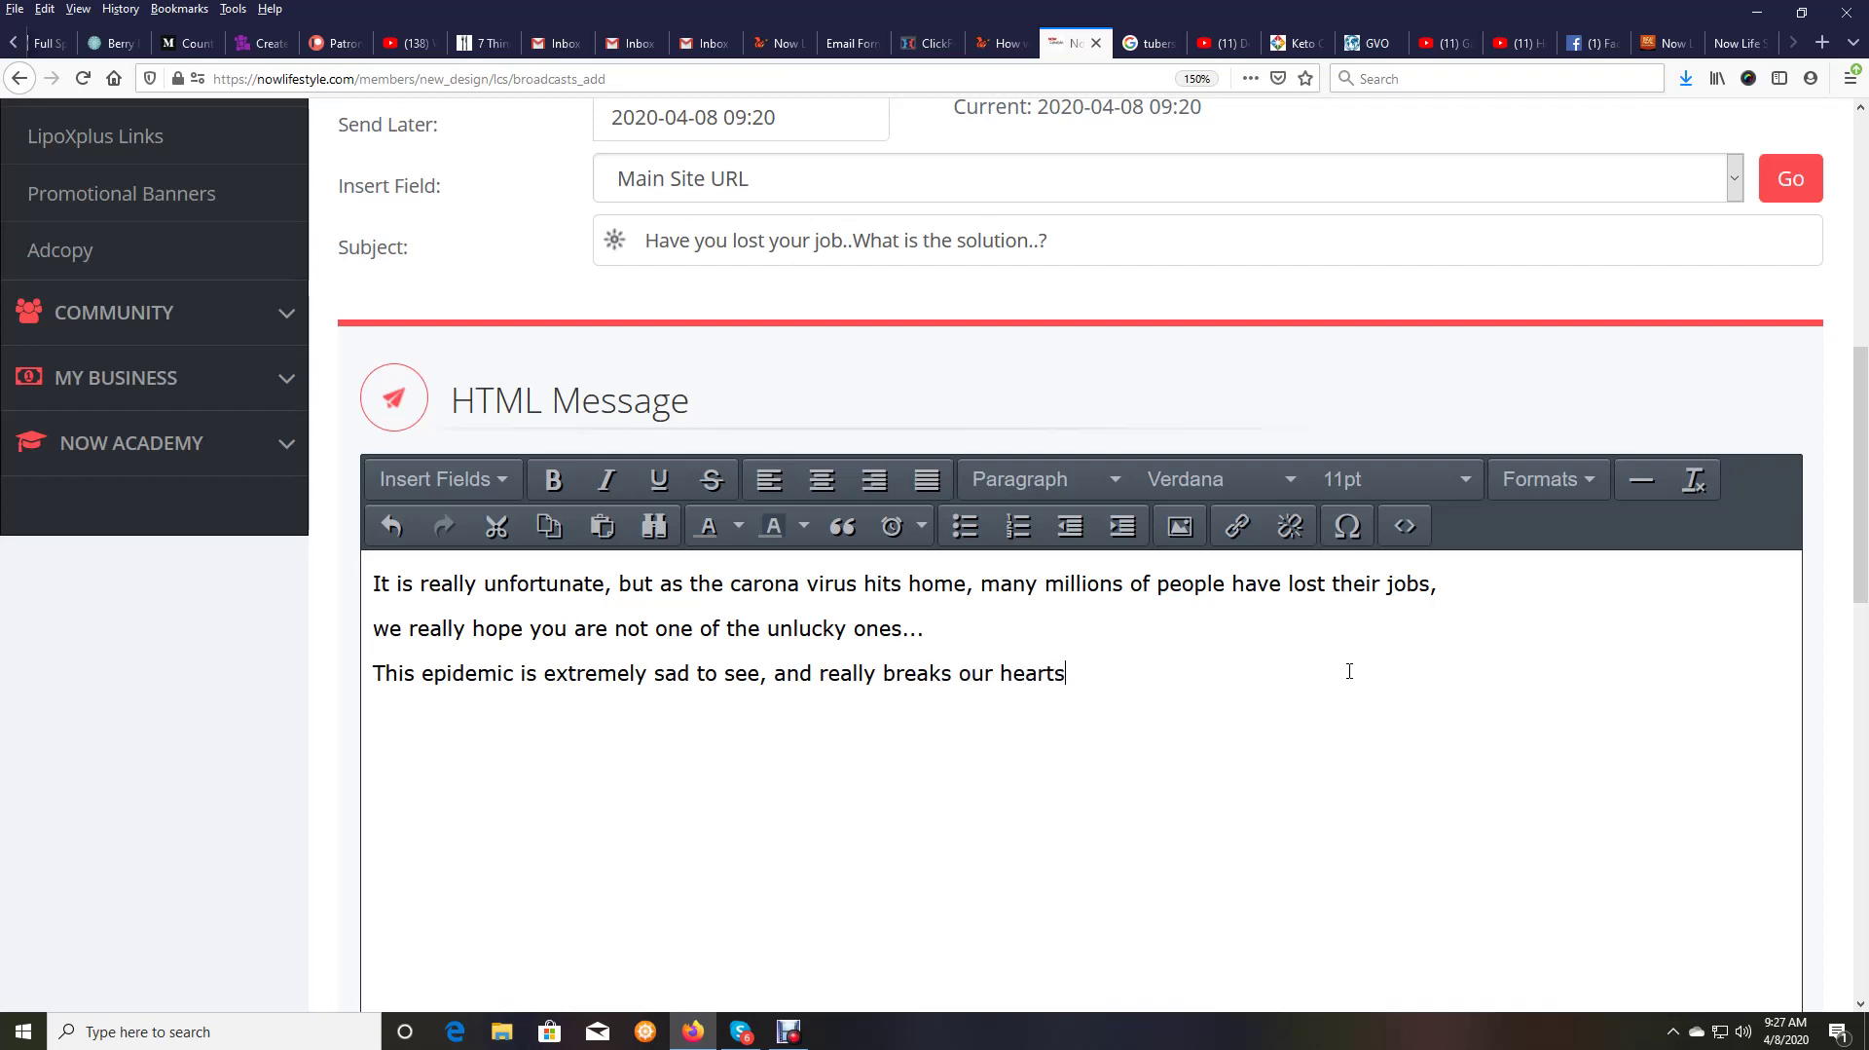
type(".. ")
type("We want yo")
type("u to know,")
type(" t")
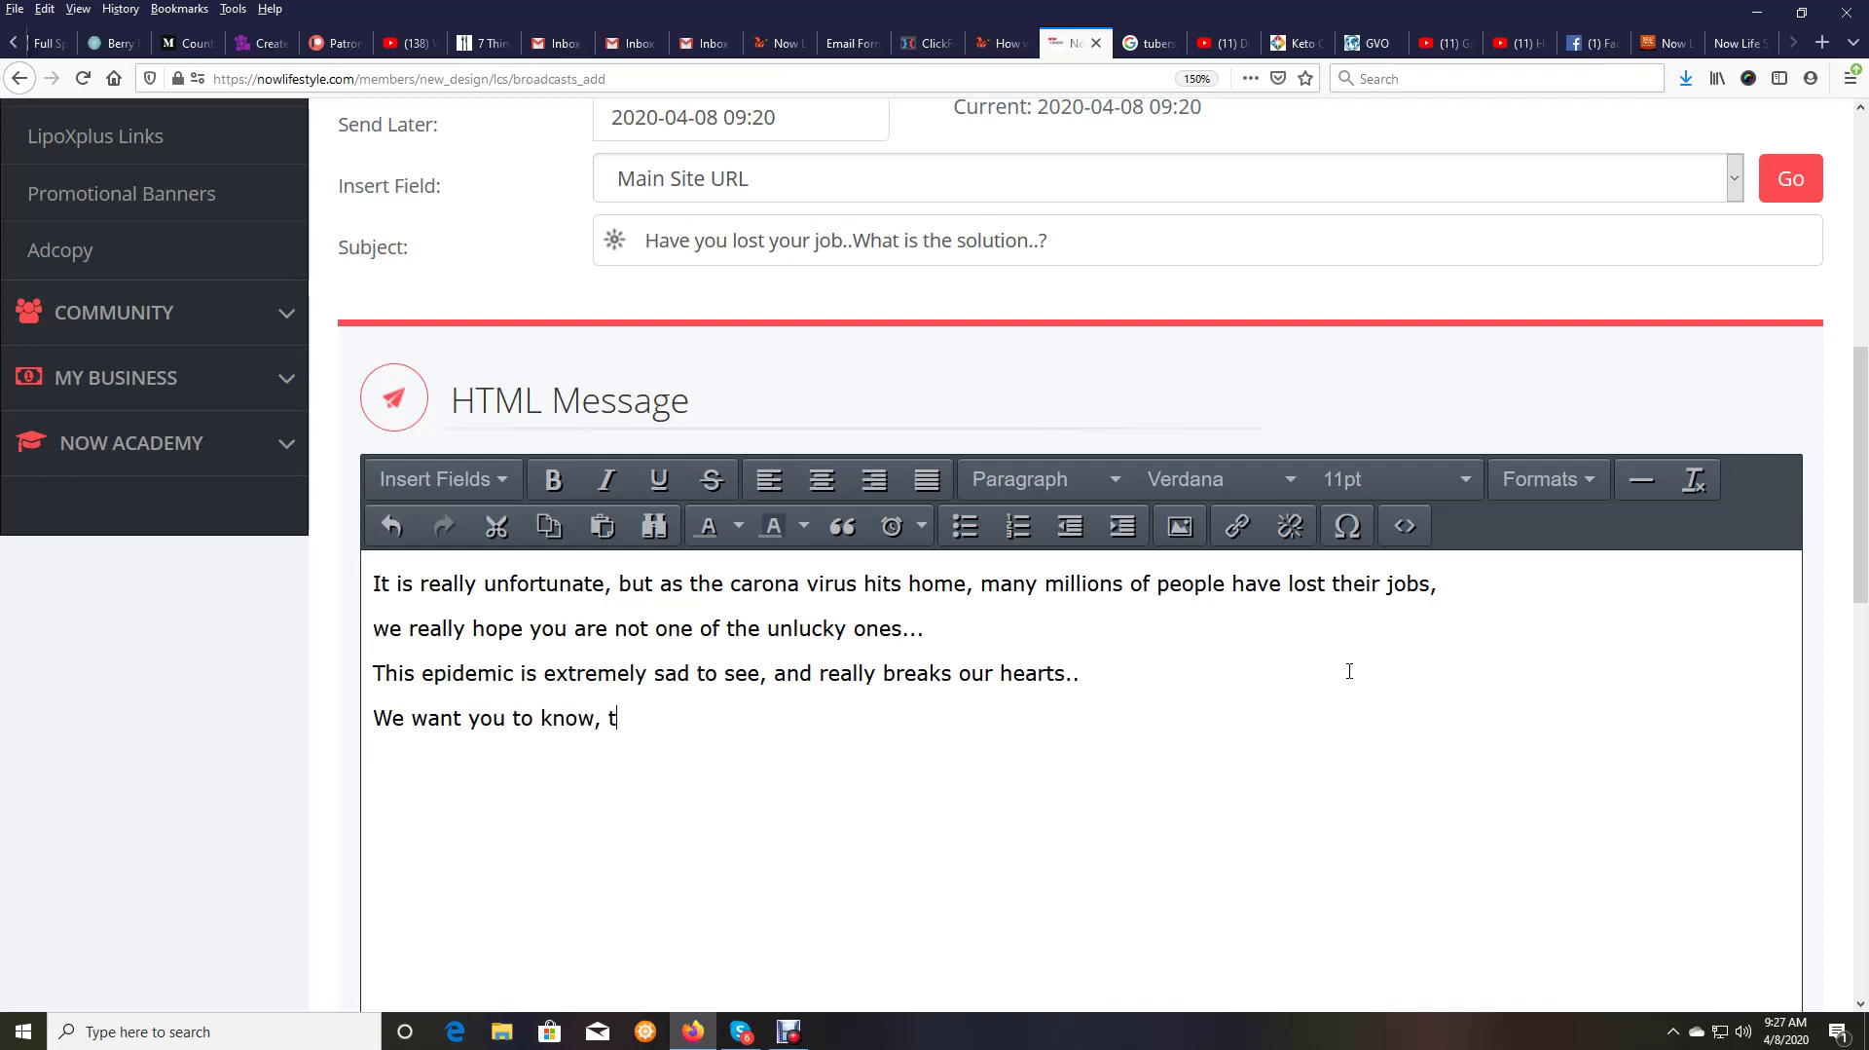
type("hat you are not alone")
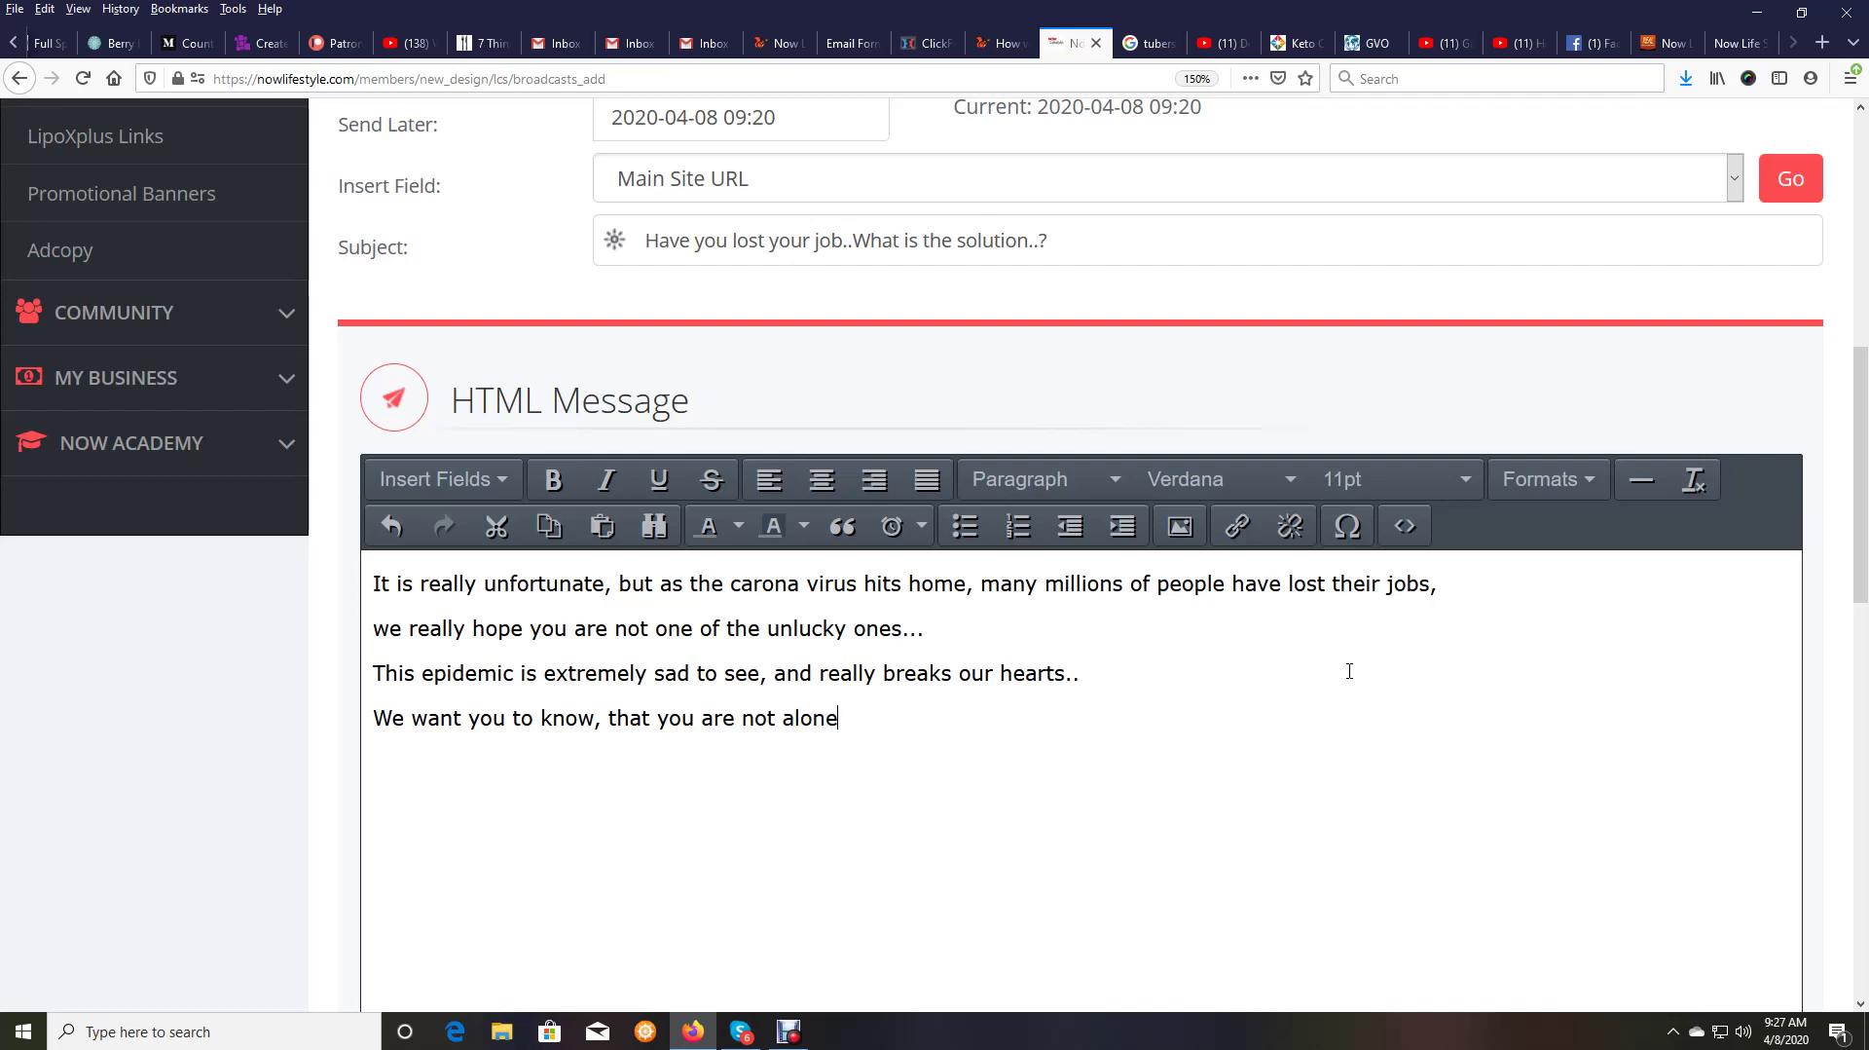
type(", we are here for you..  ")
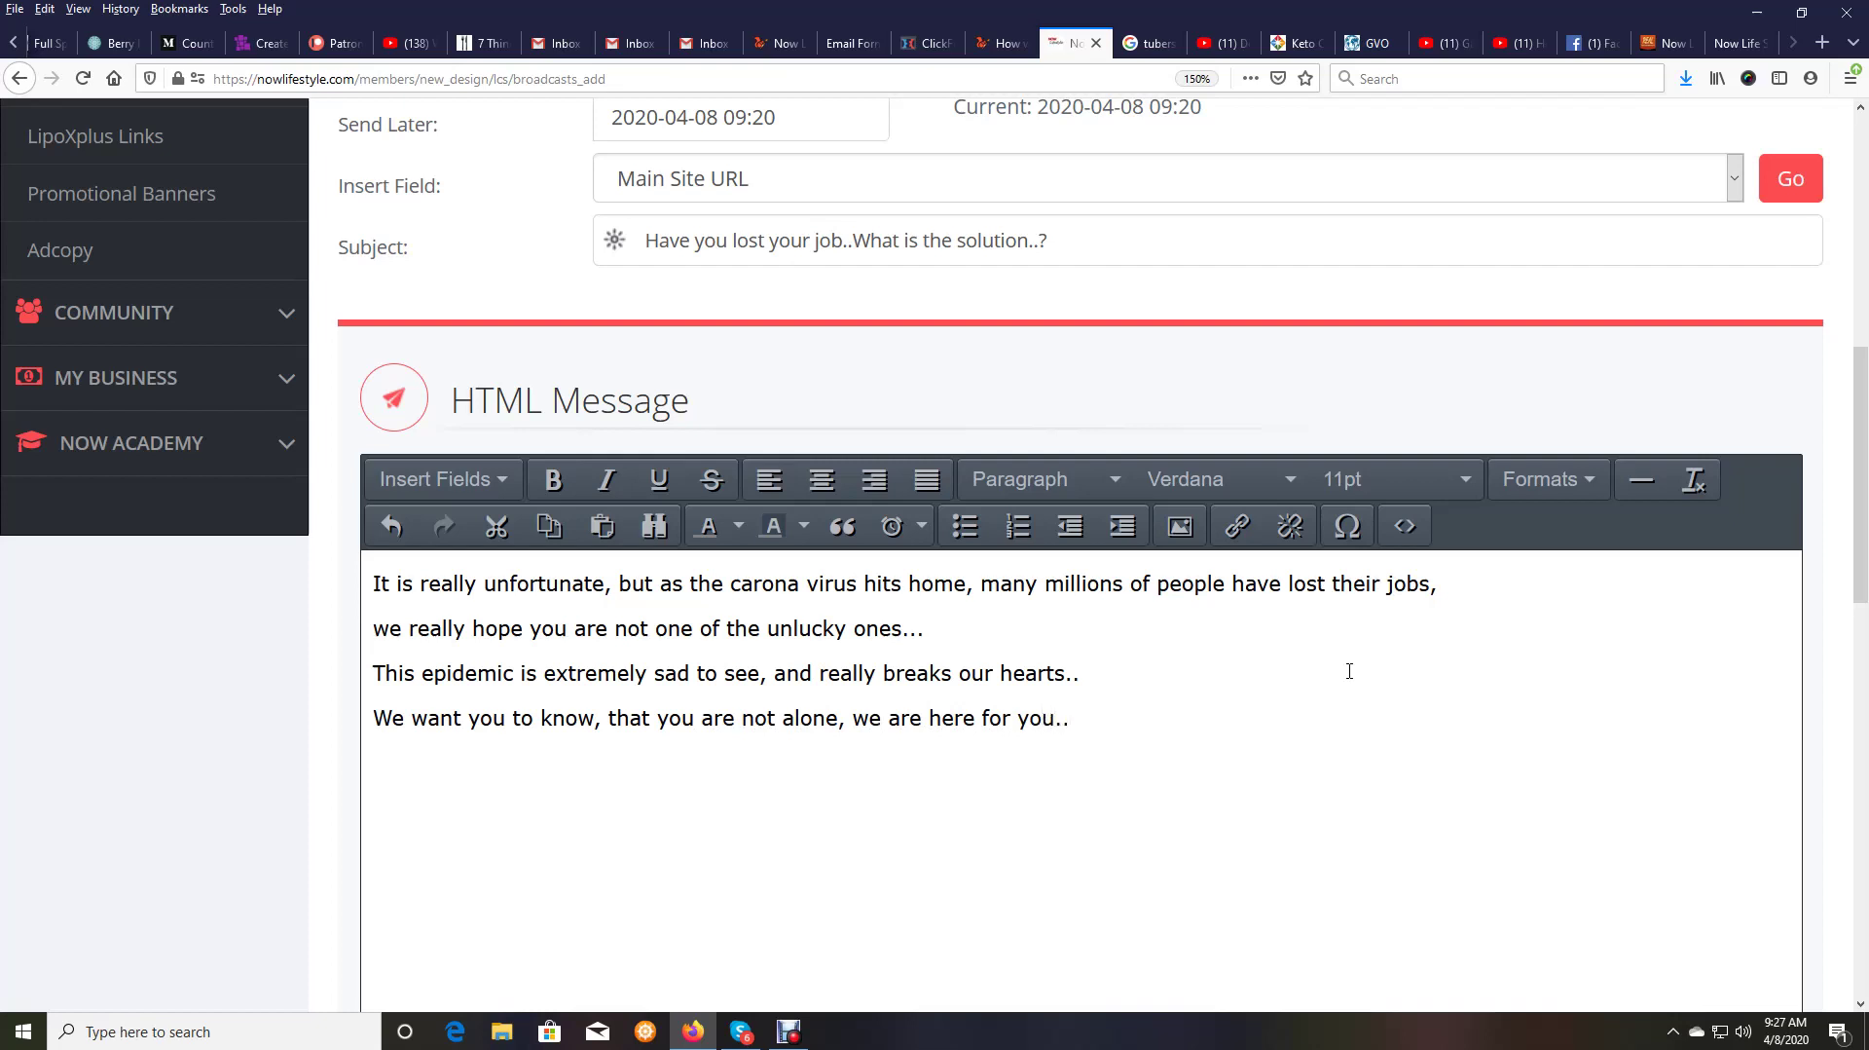
type("Contact us if you need")
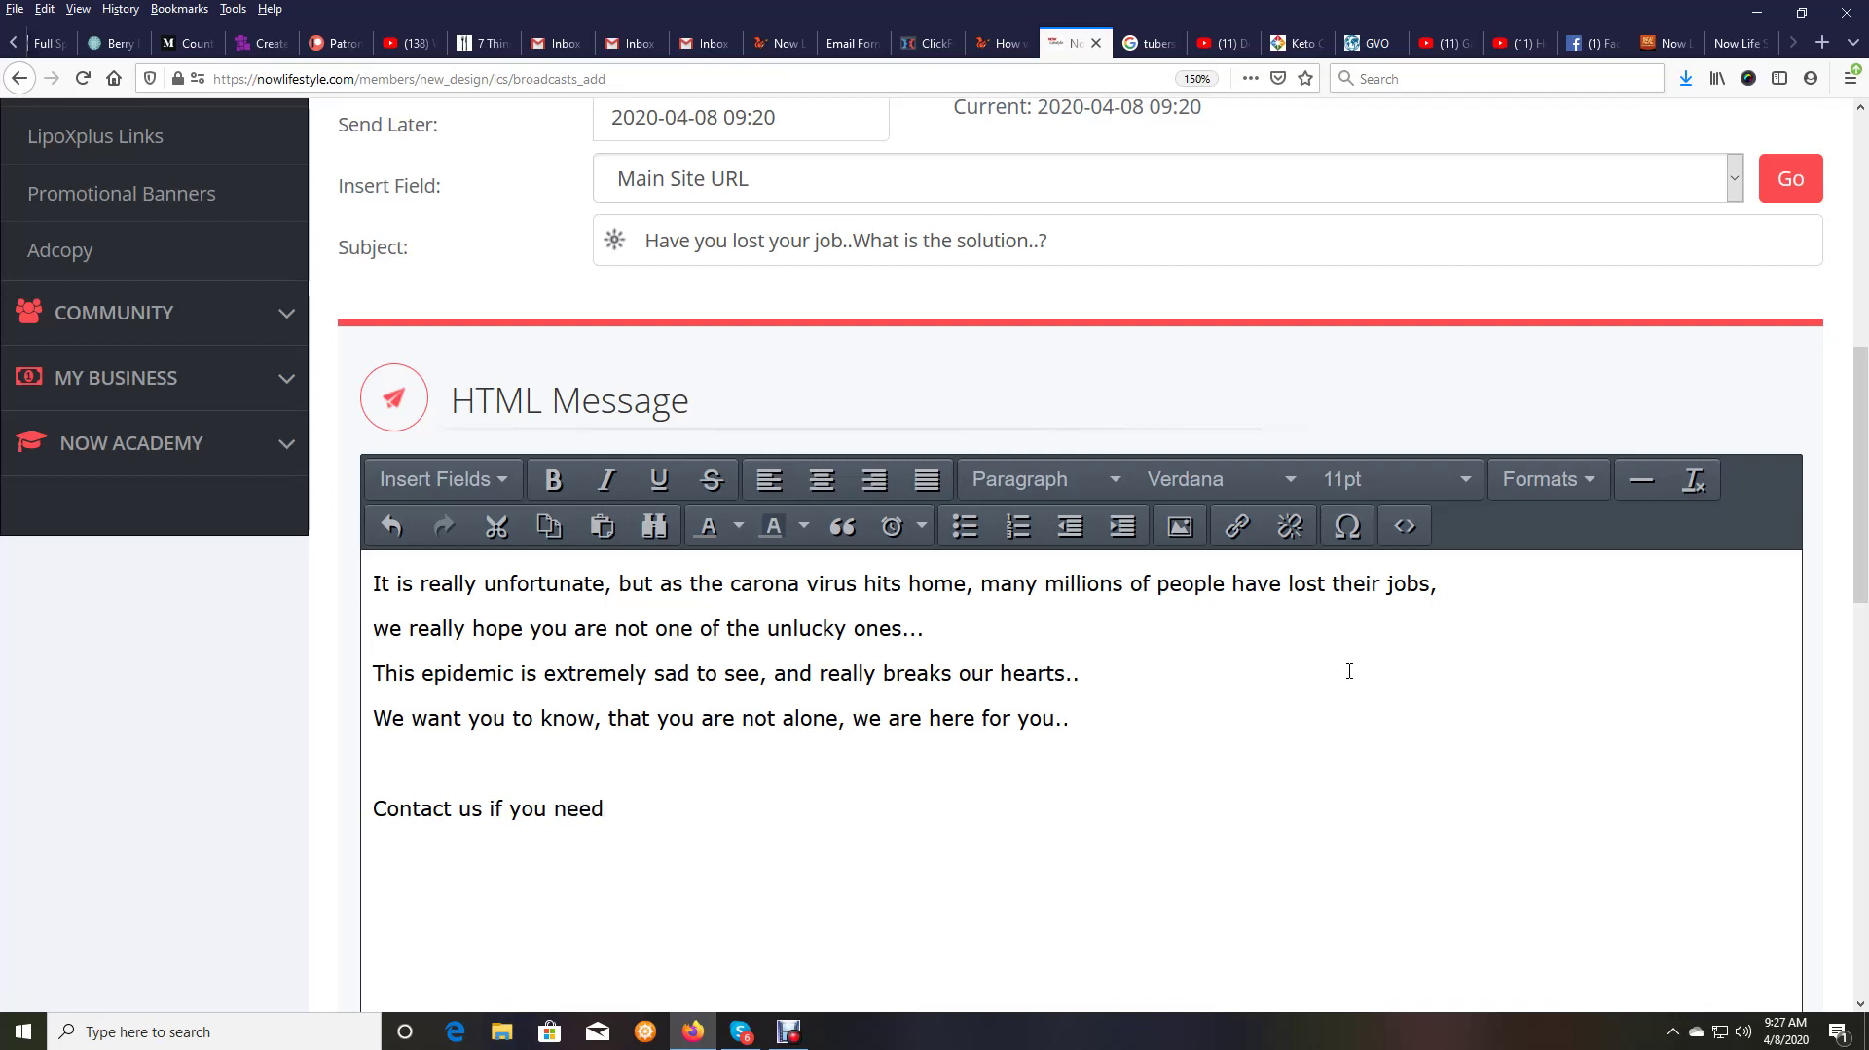
type(" to, we want to share")
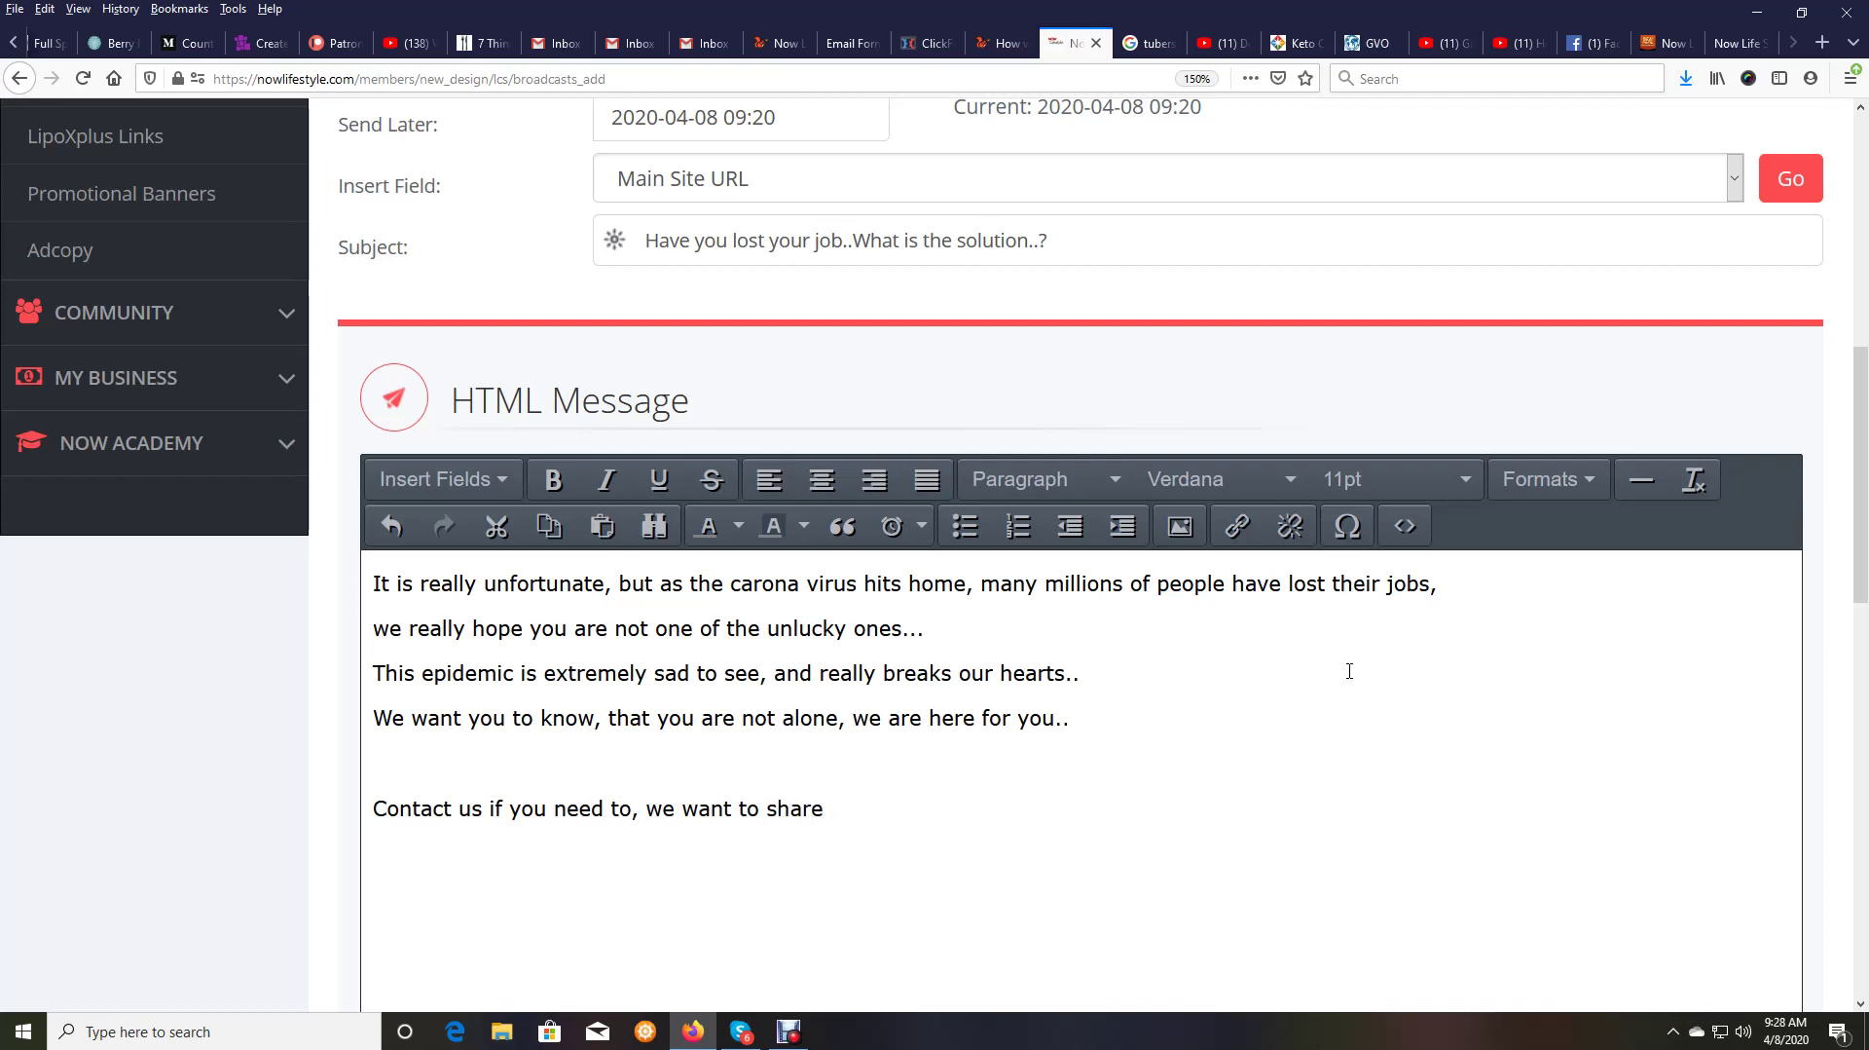
type(" the nowlifestyle ")
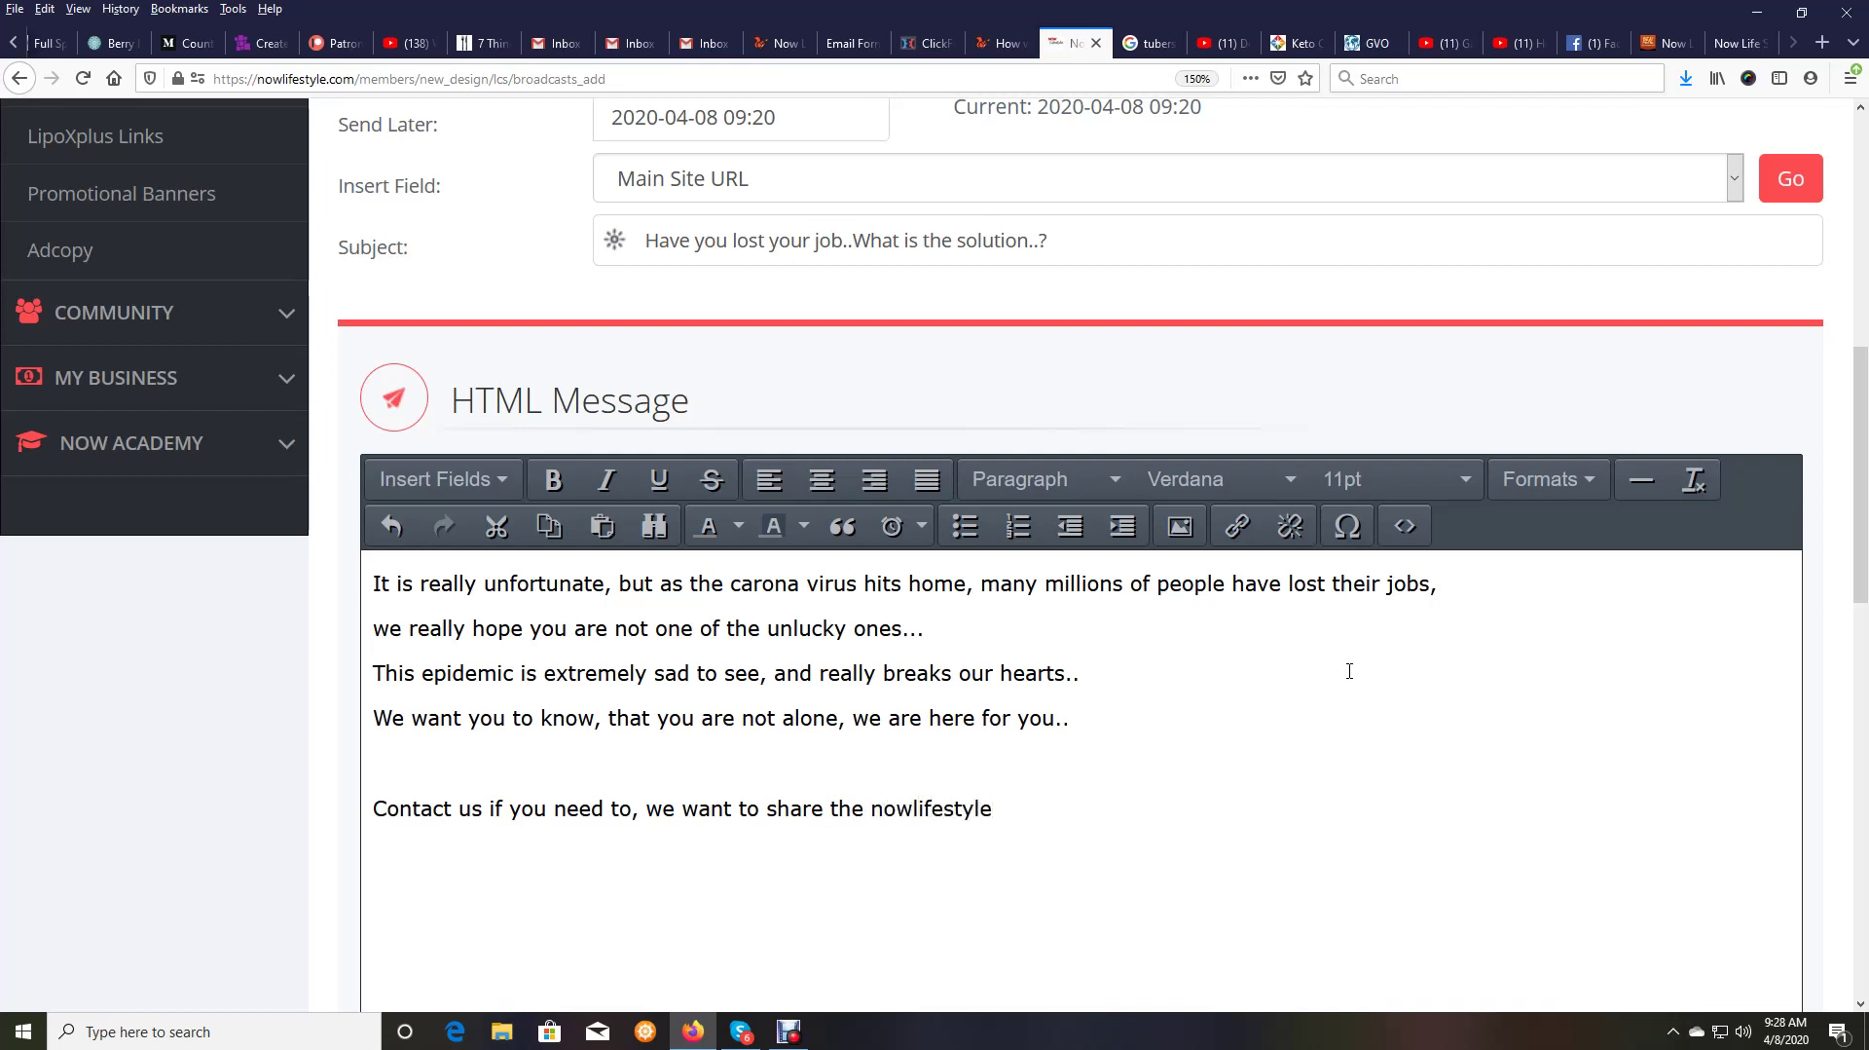
type("business with y")
- Finish the paragraph through 'everything can seem so desperate..' and break it after 'in our life,'
type("ou")
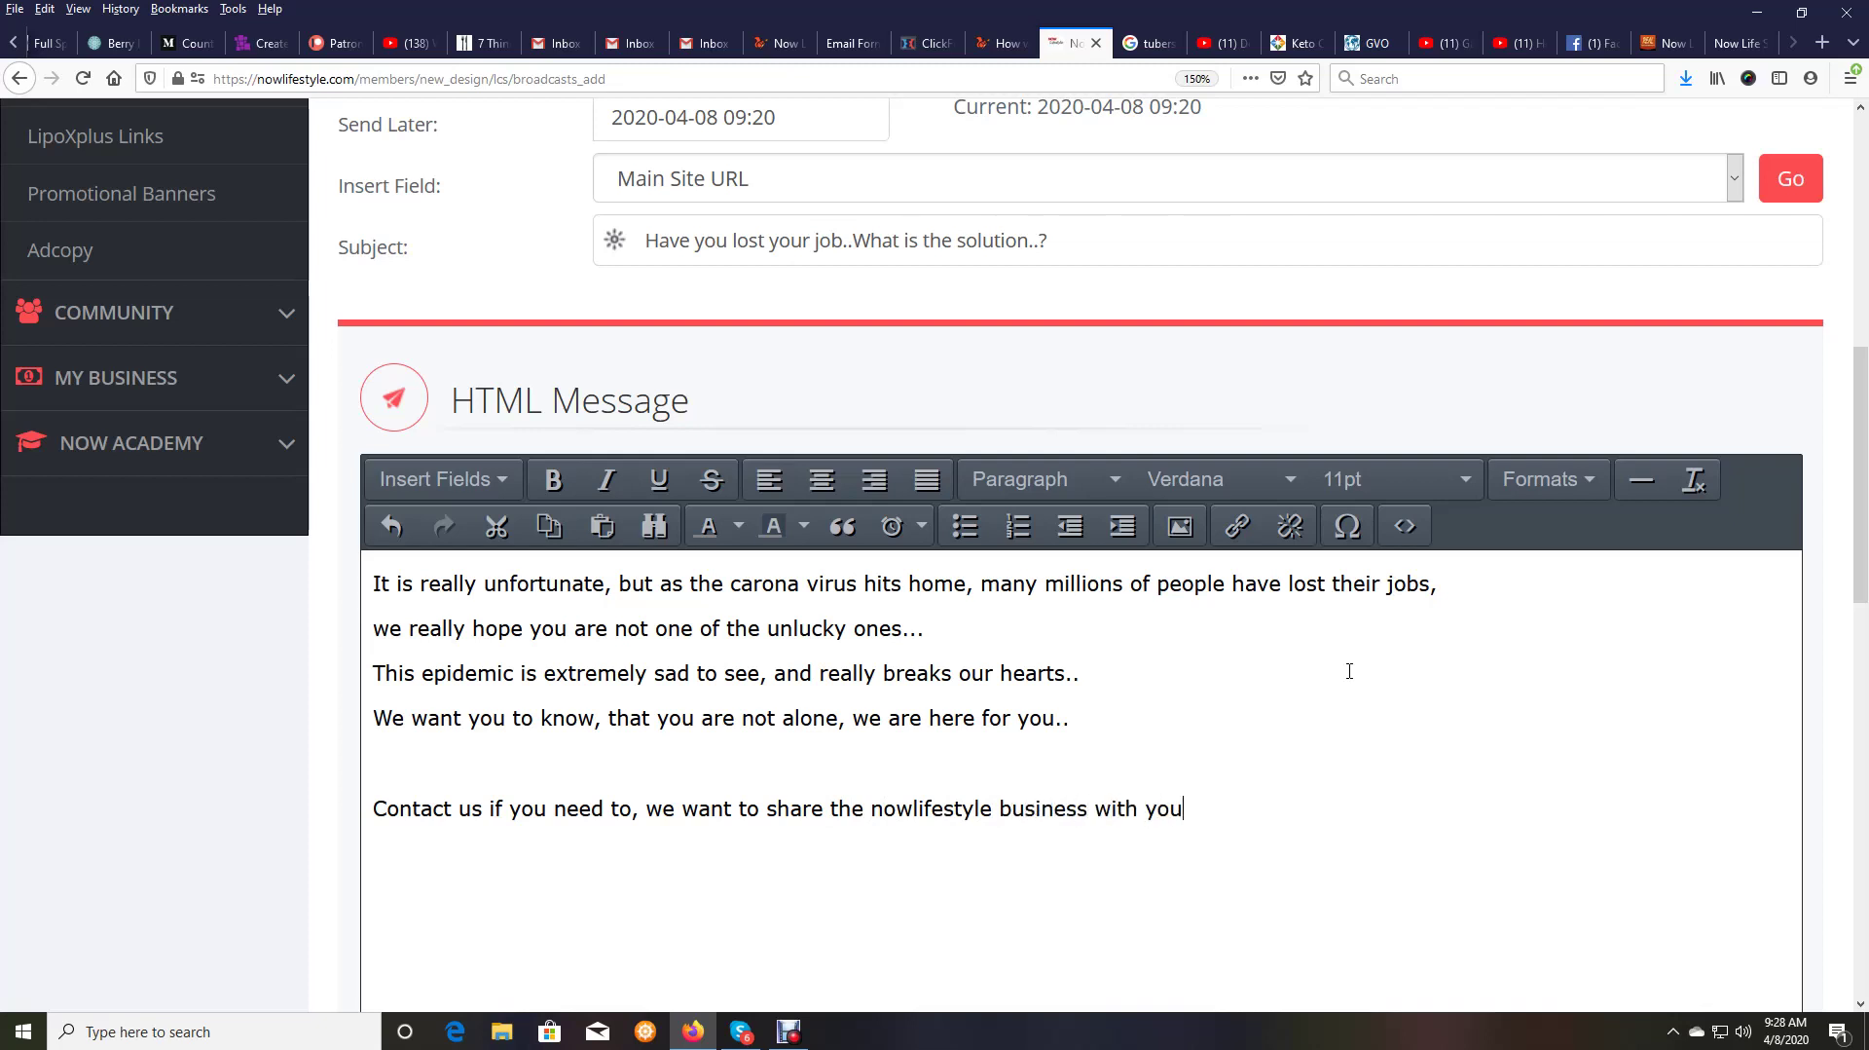
type(", as it has been an ab")
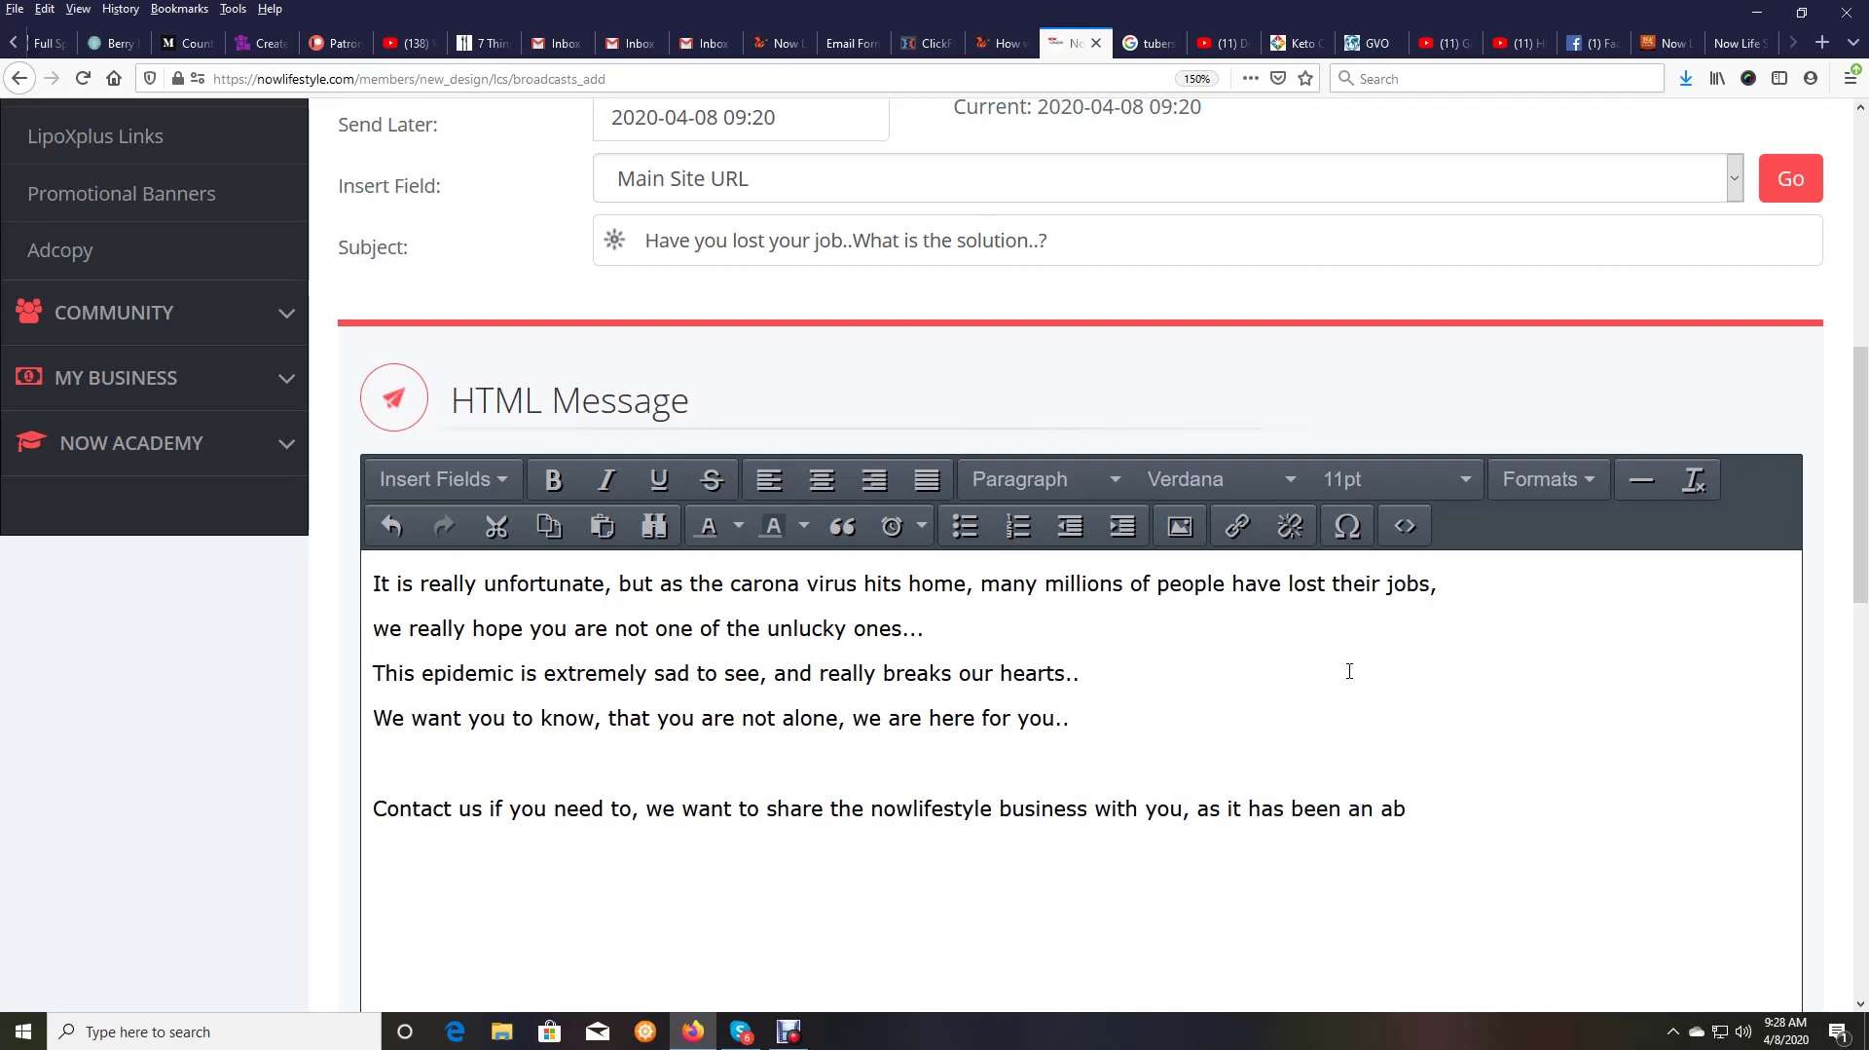
type("solute blessing o")
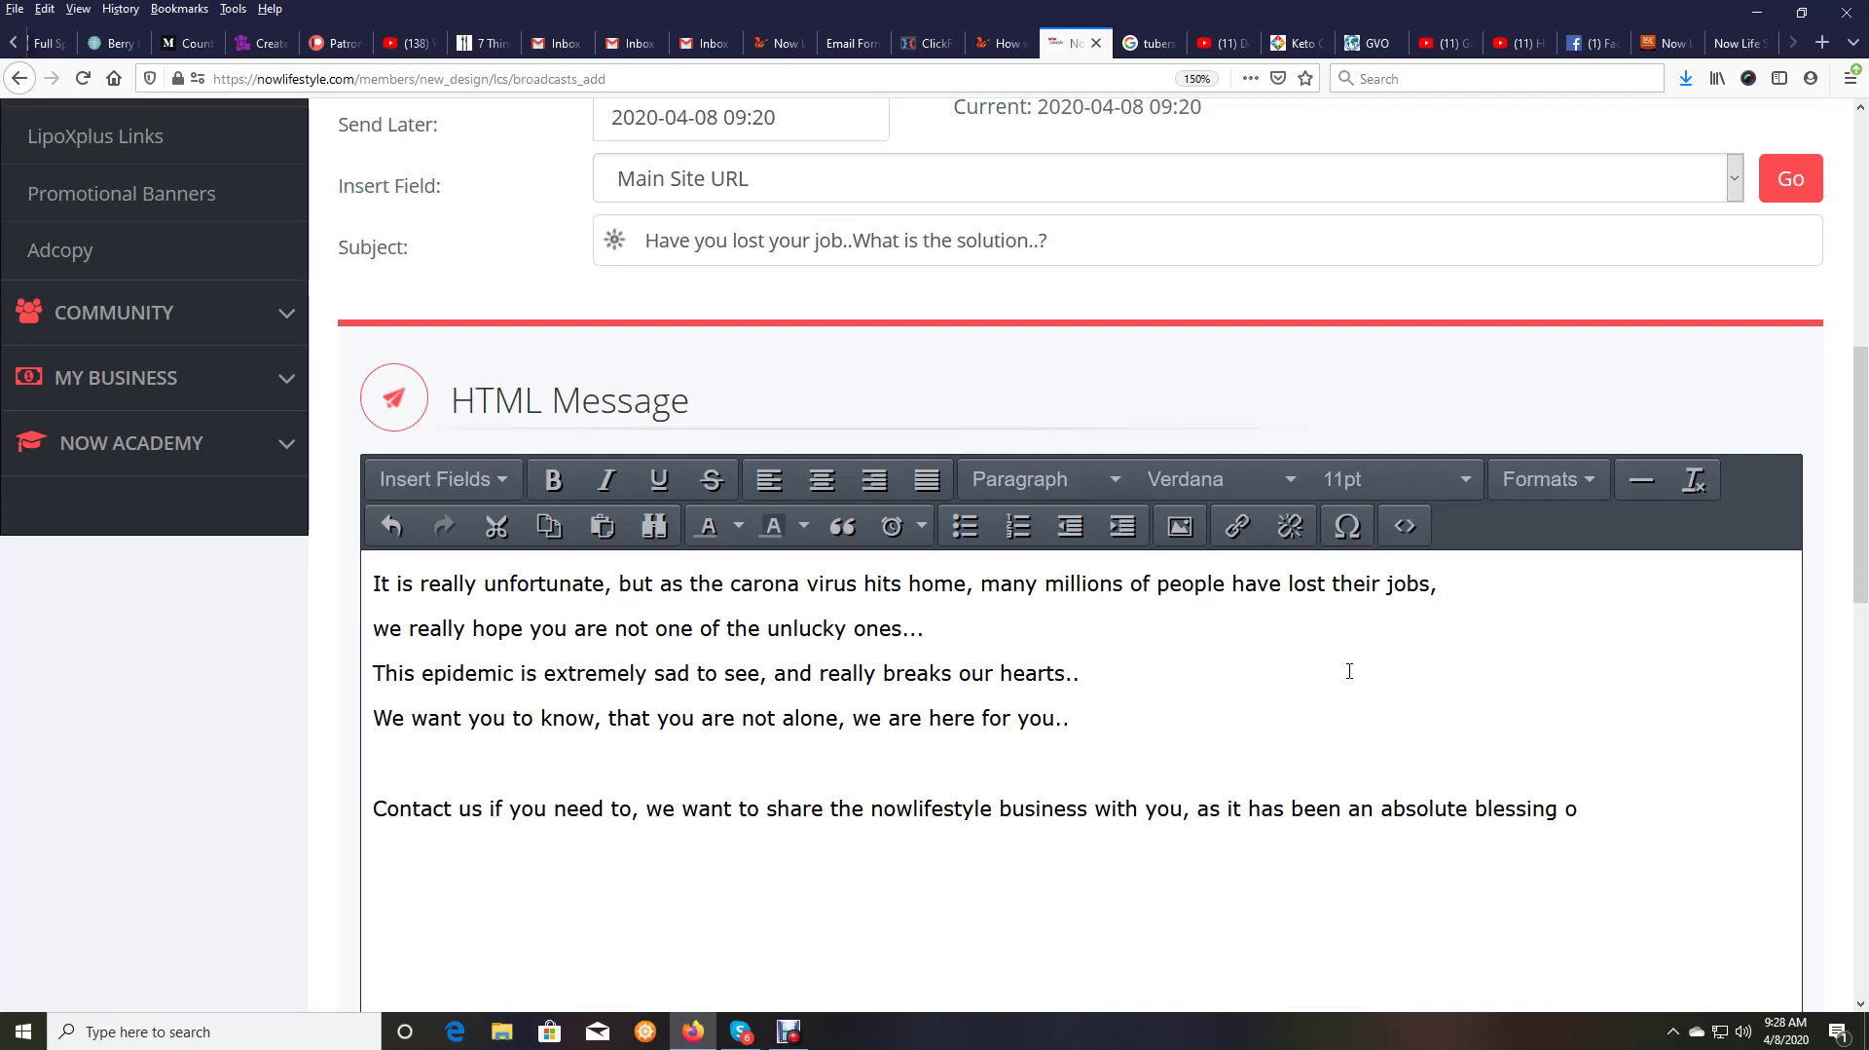
key("BackSpace")
type("in our life, knowing")
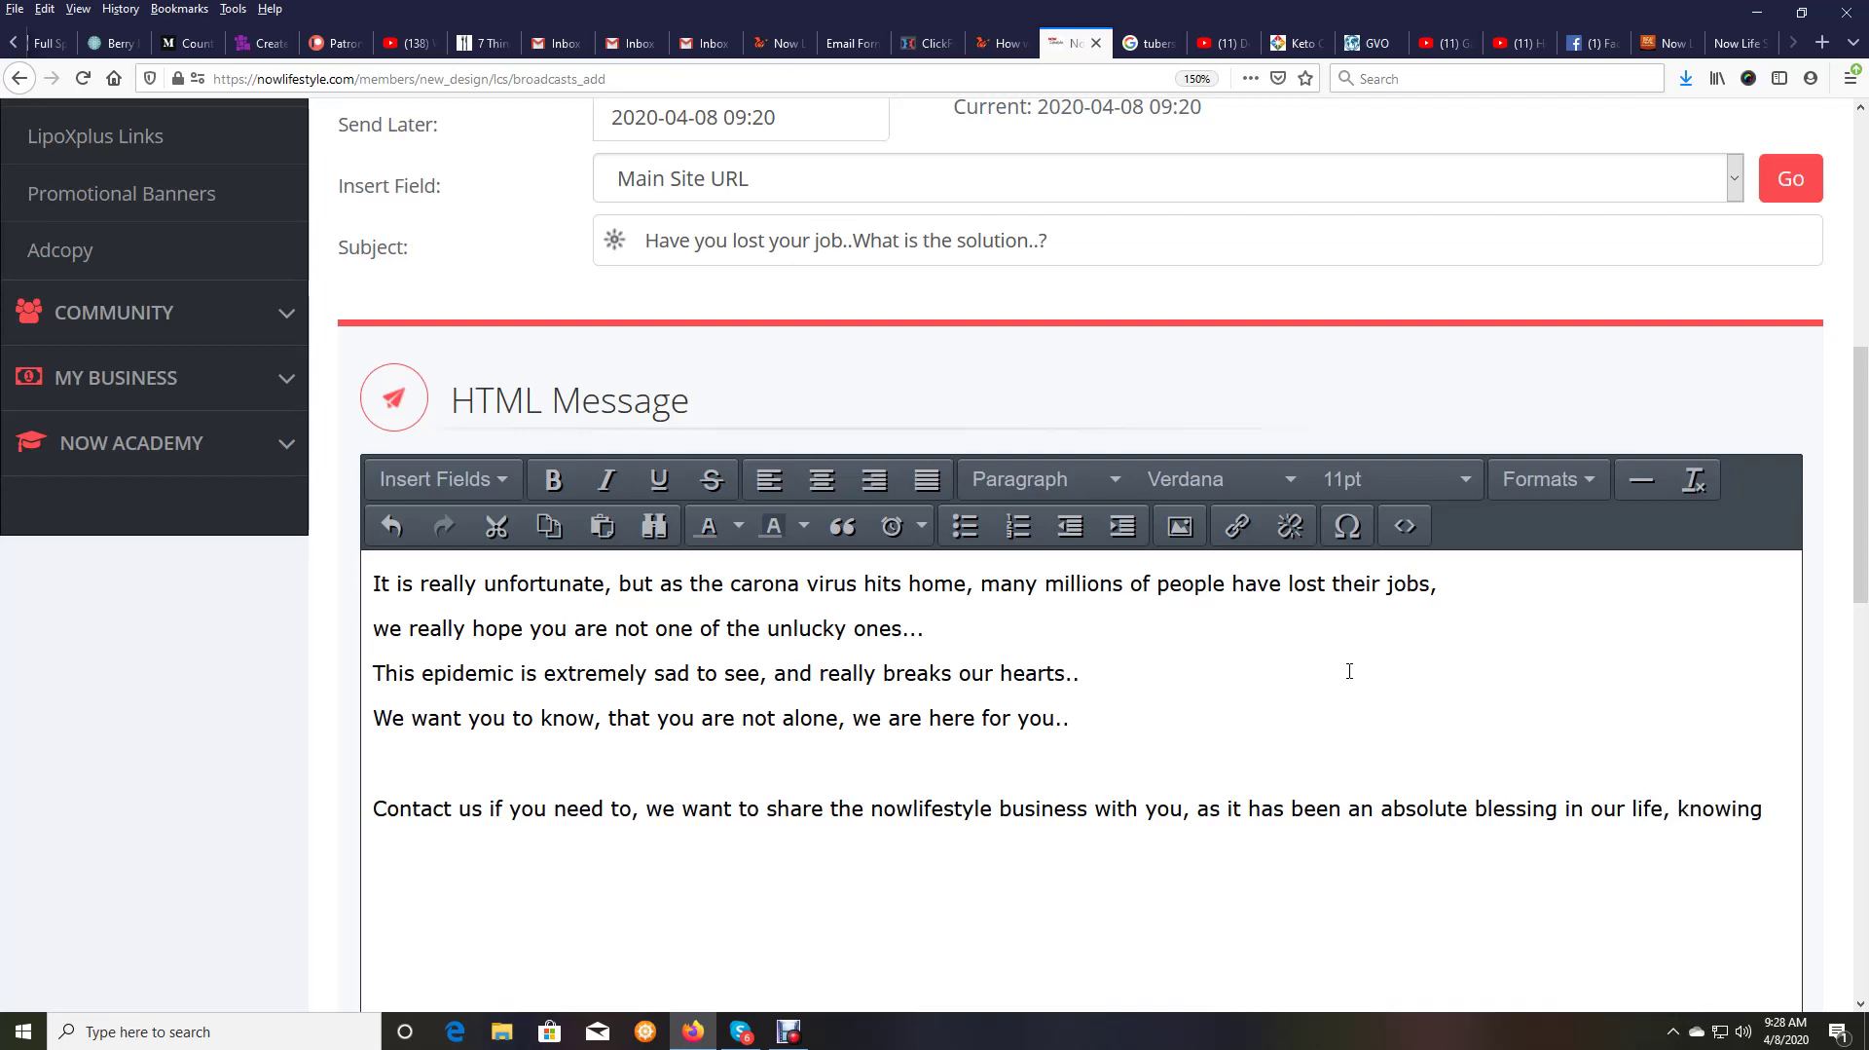
type(" that their is a solution")
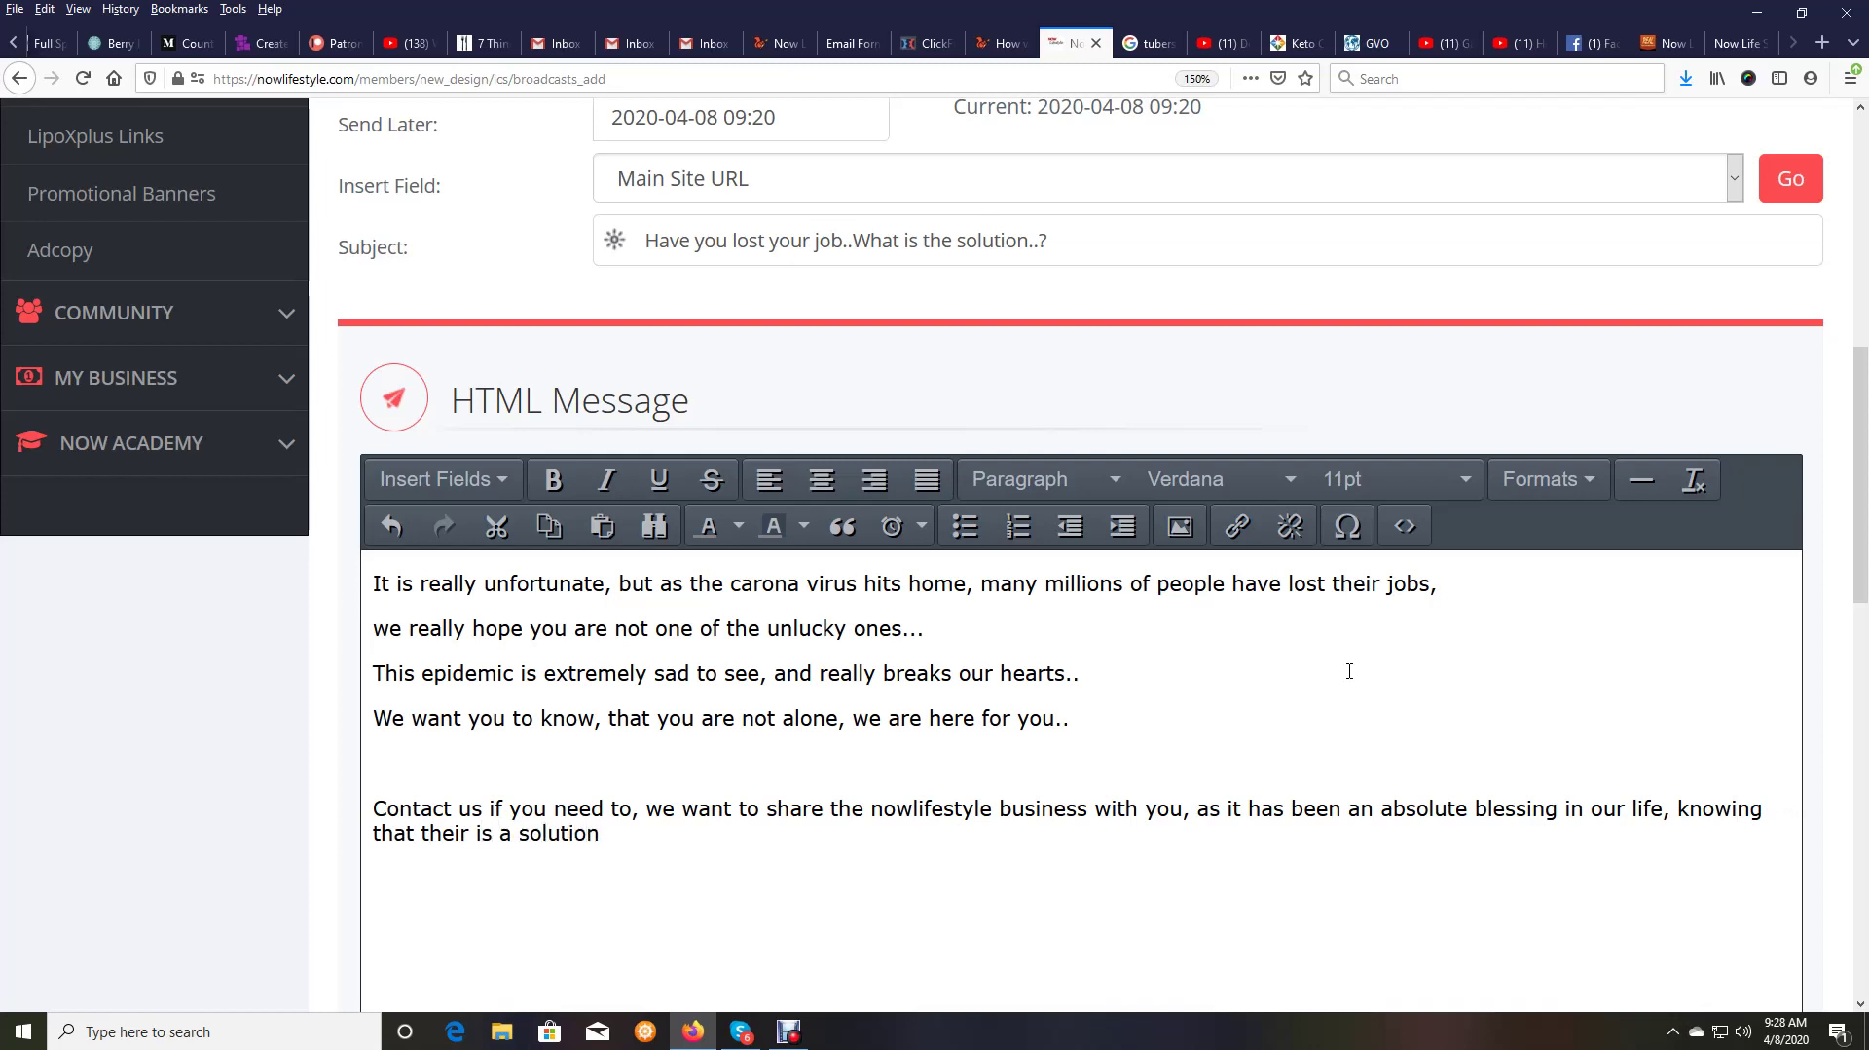
type(" when everything")
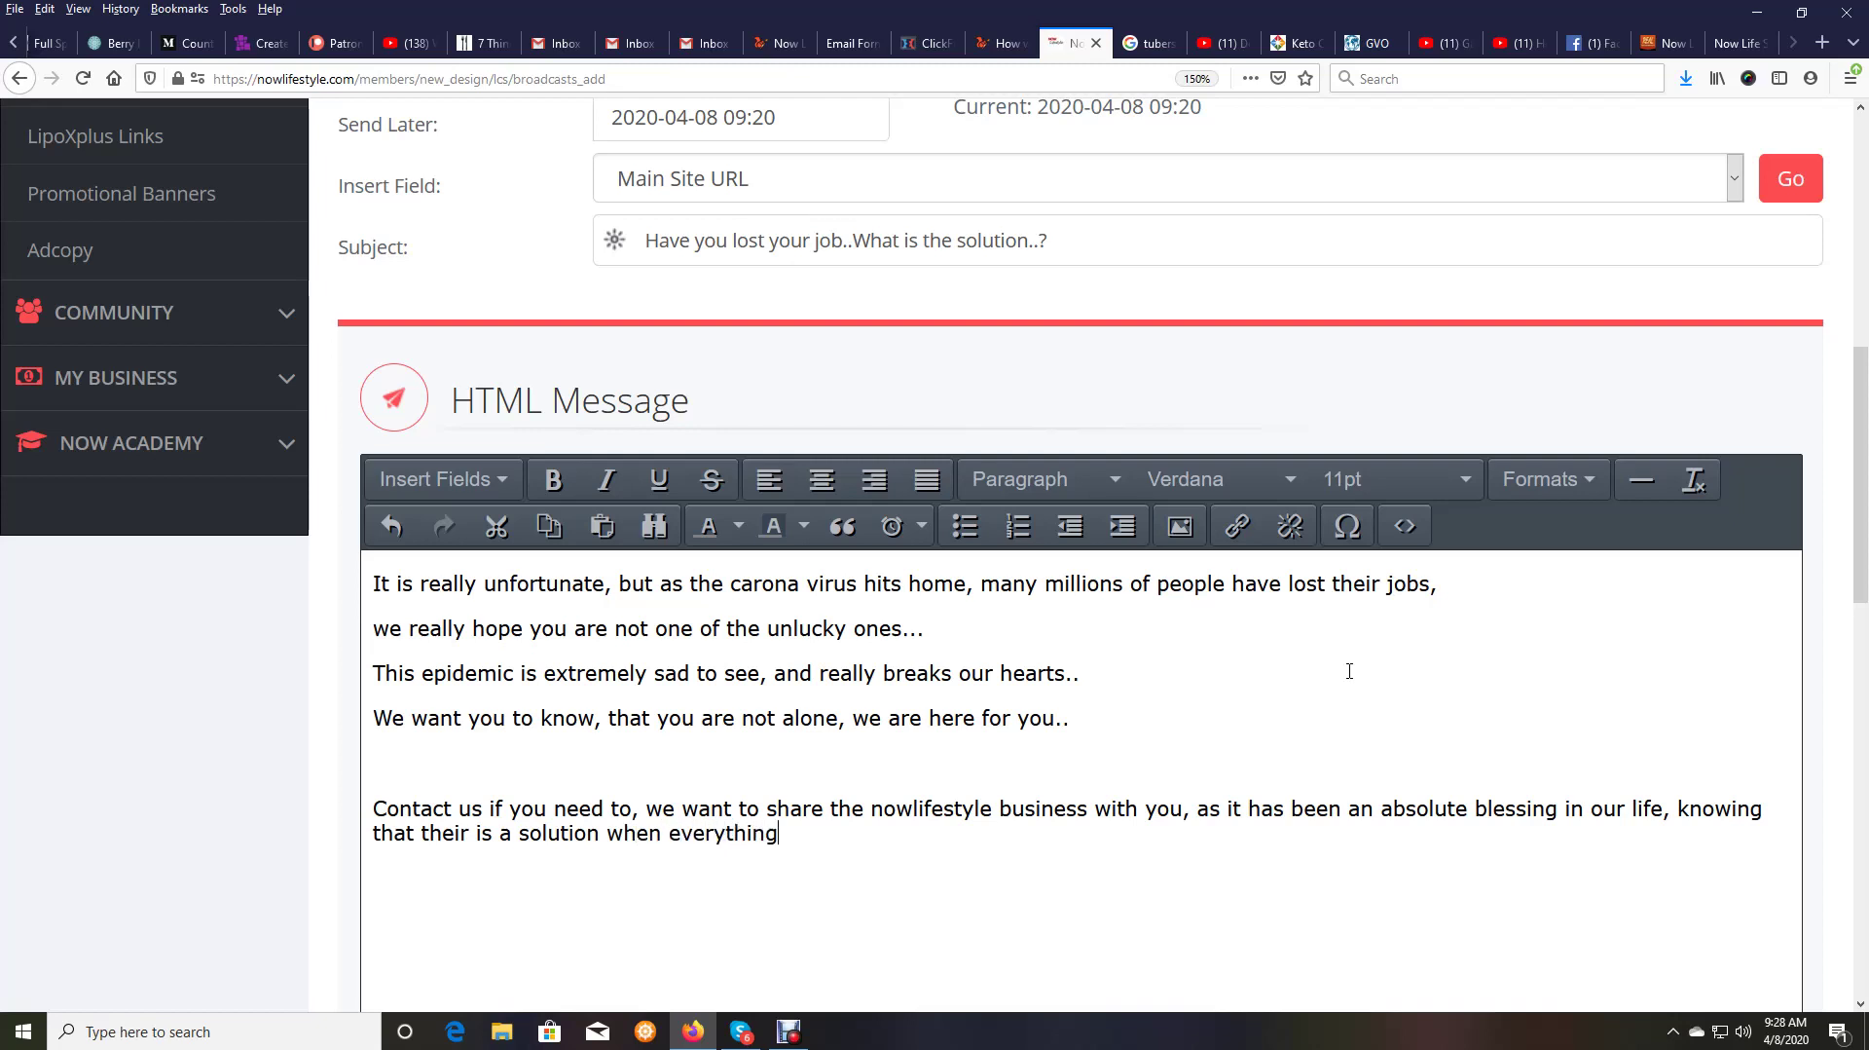
type(" can seem so desperate")
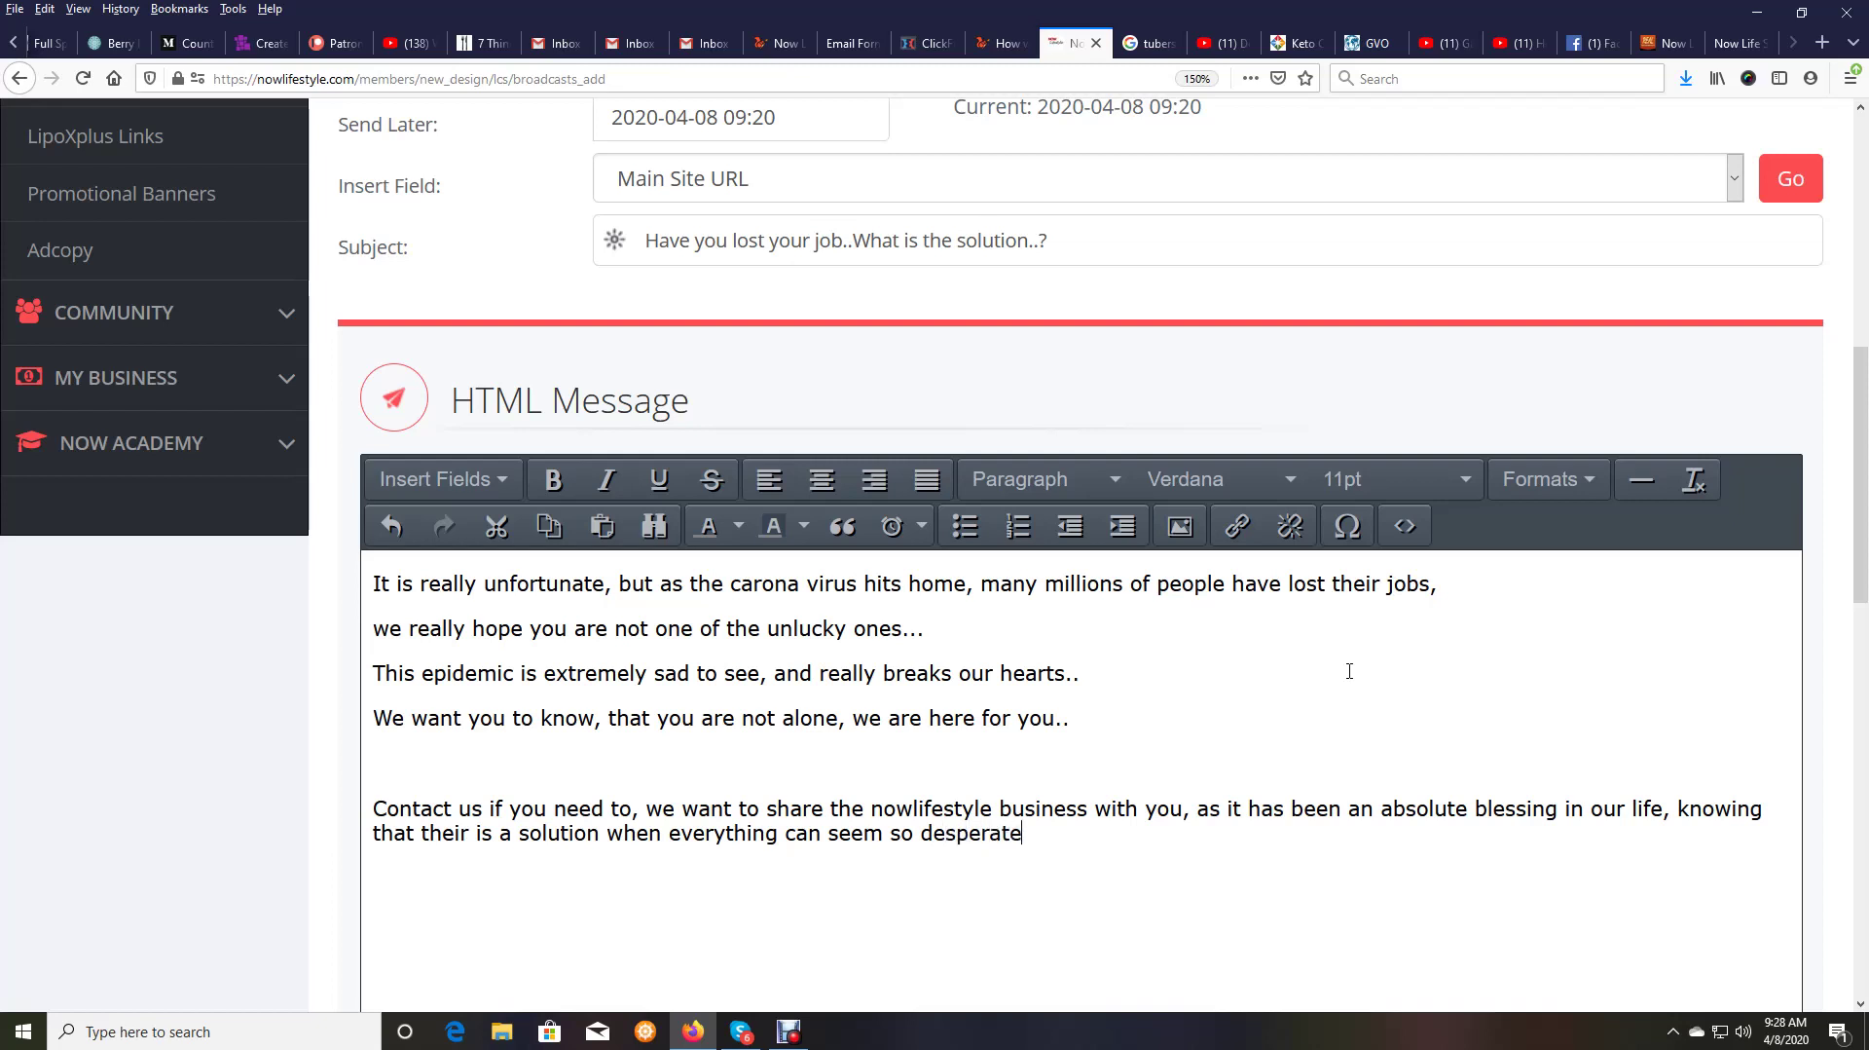
type("..")
left_click(1668, 811)
key("Return")
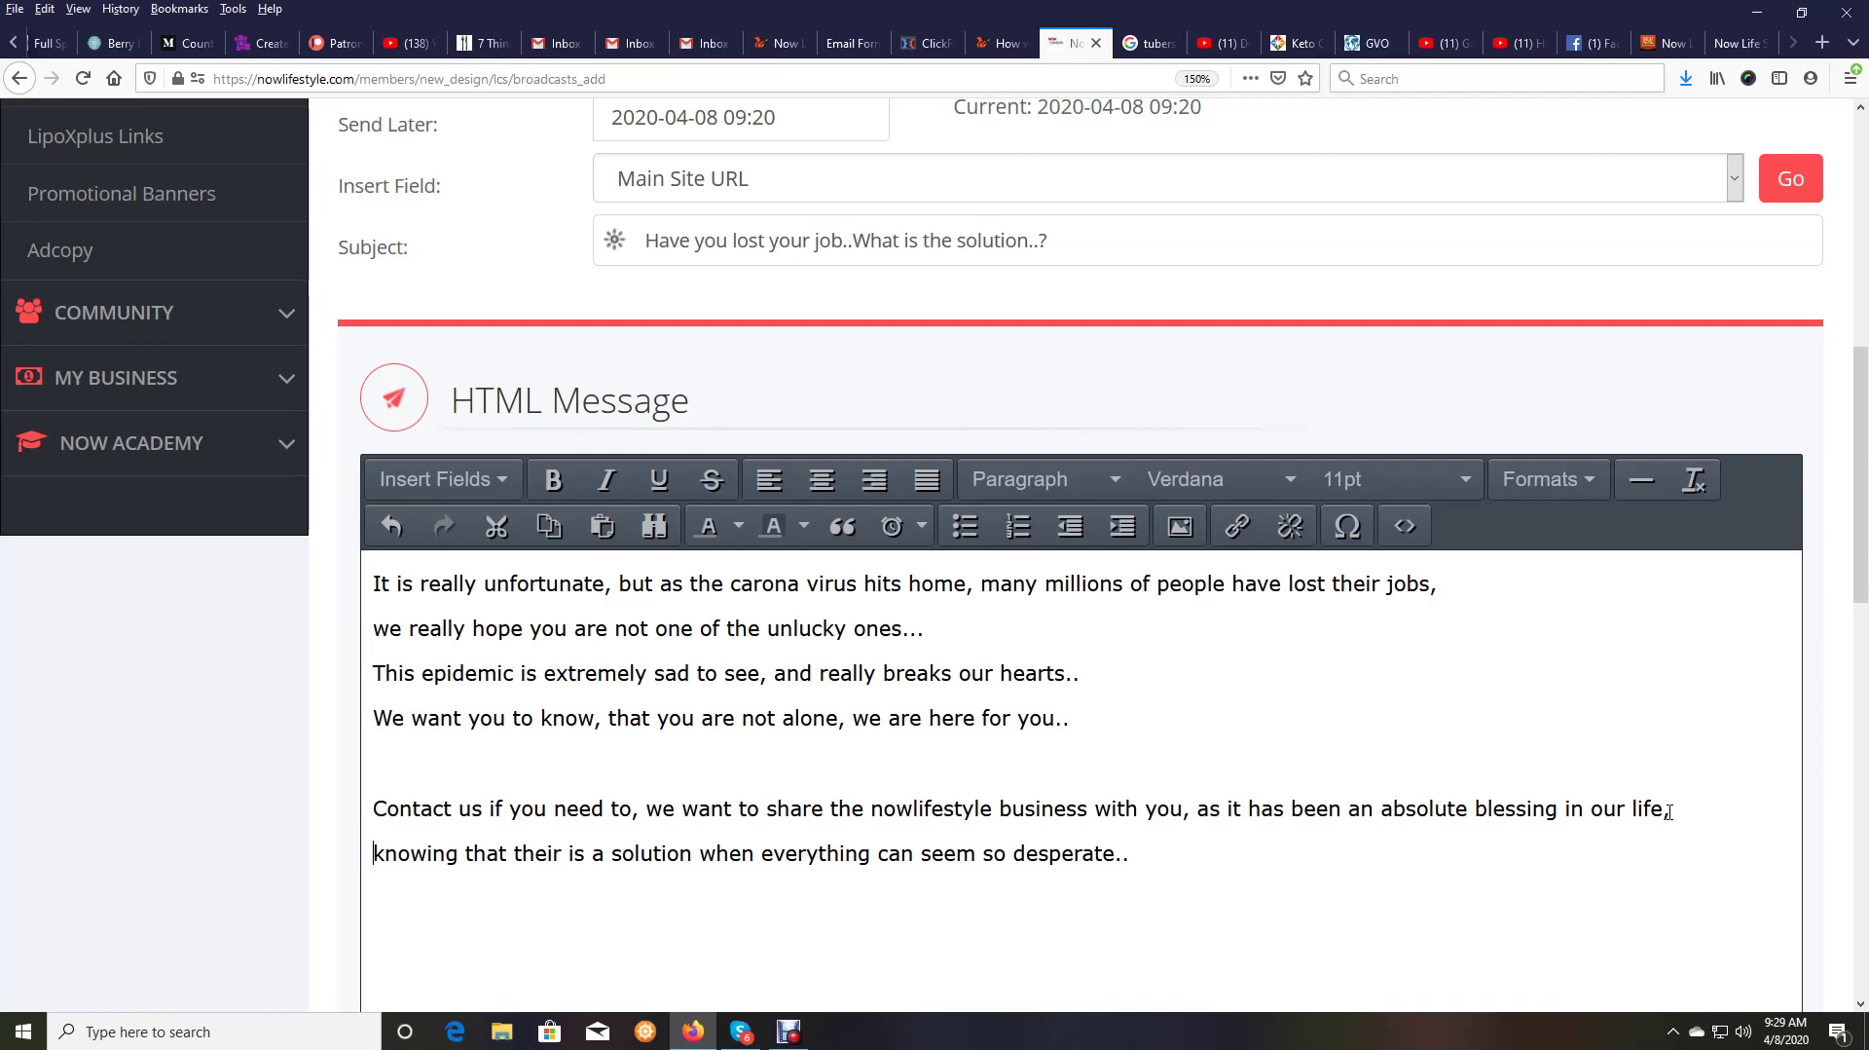
- Tidy the line break before the 'knowing that their is a solution' sentence and go to the end of the 'desperate..' line
key("Return")
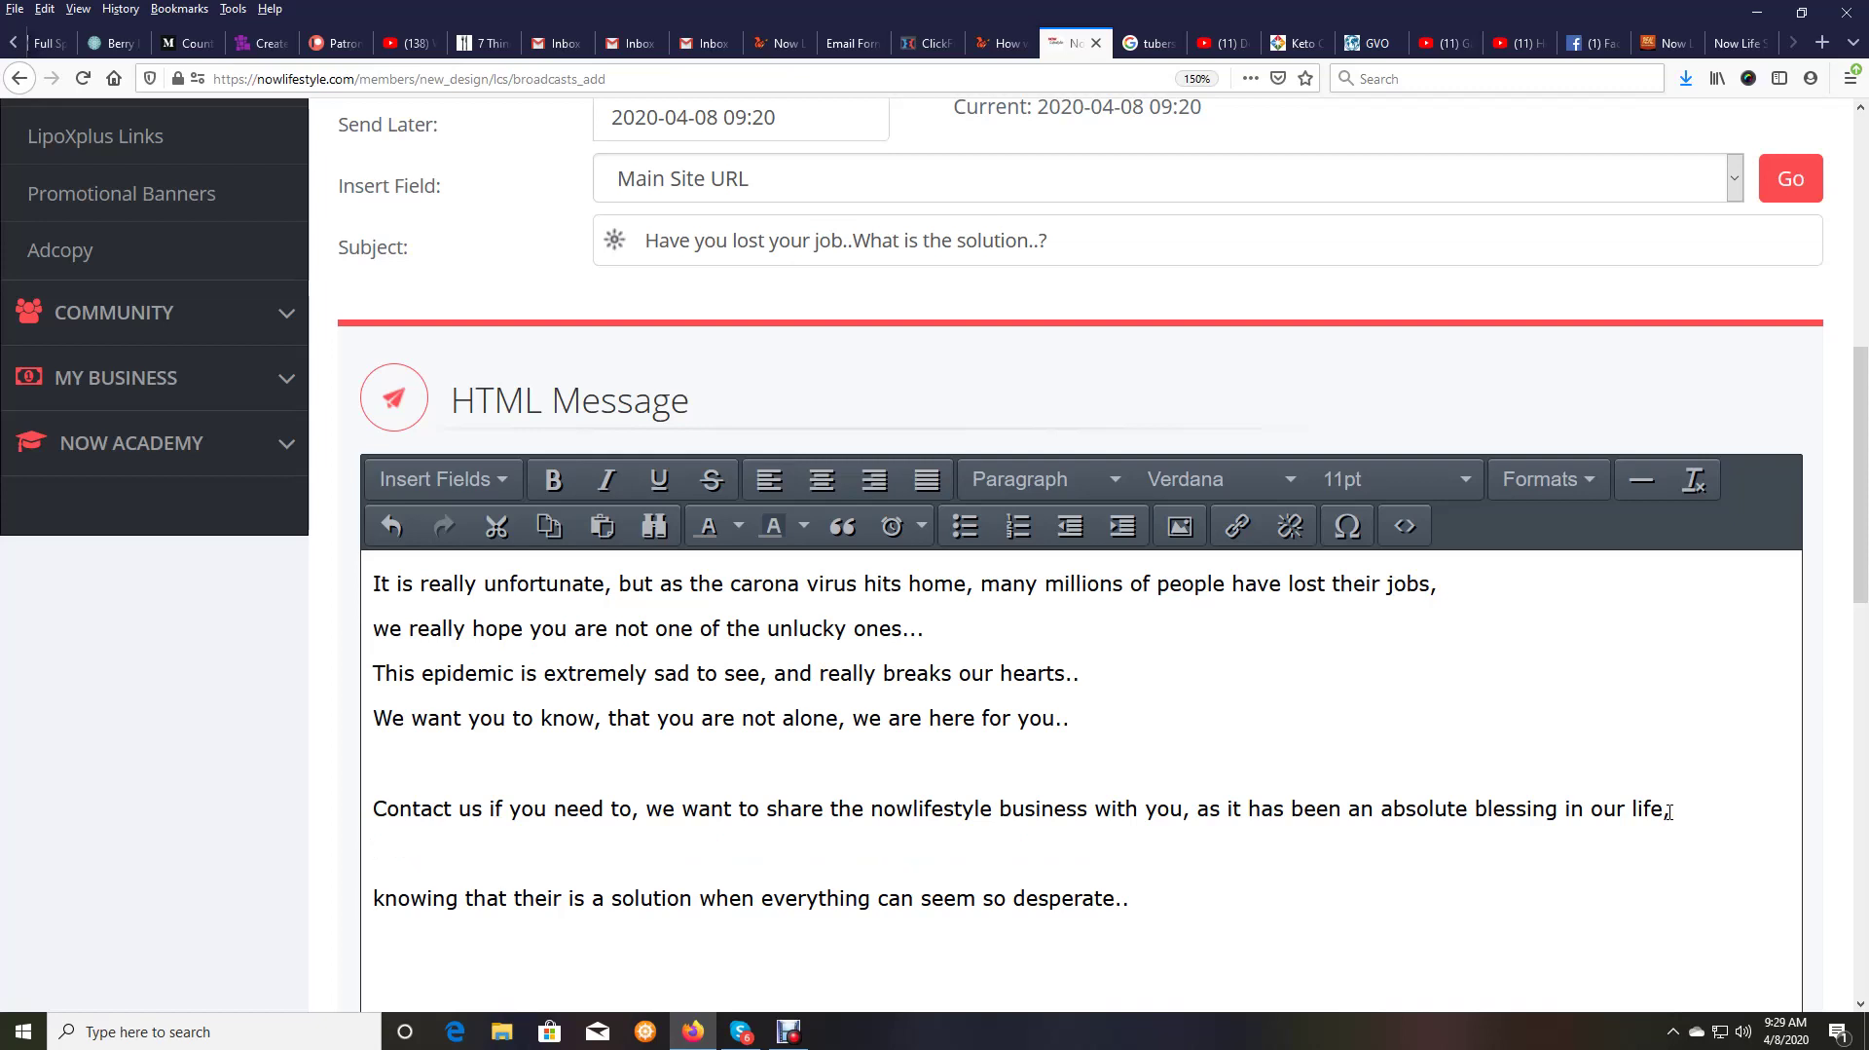
key("BackSpace")
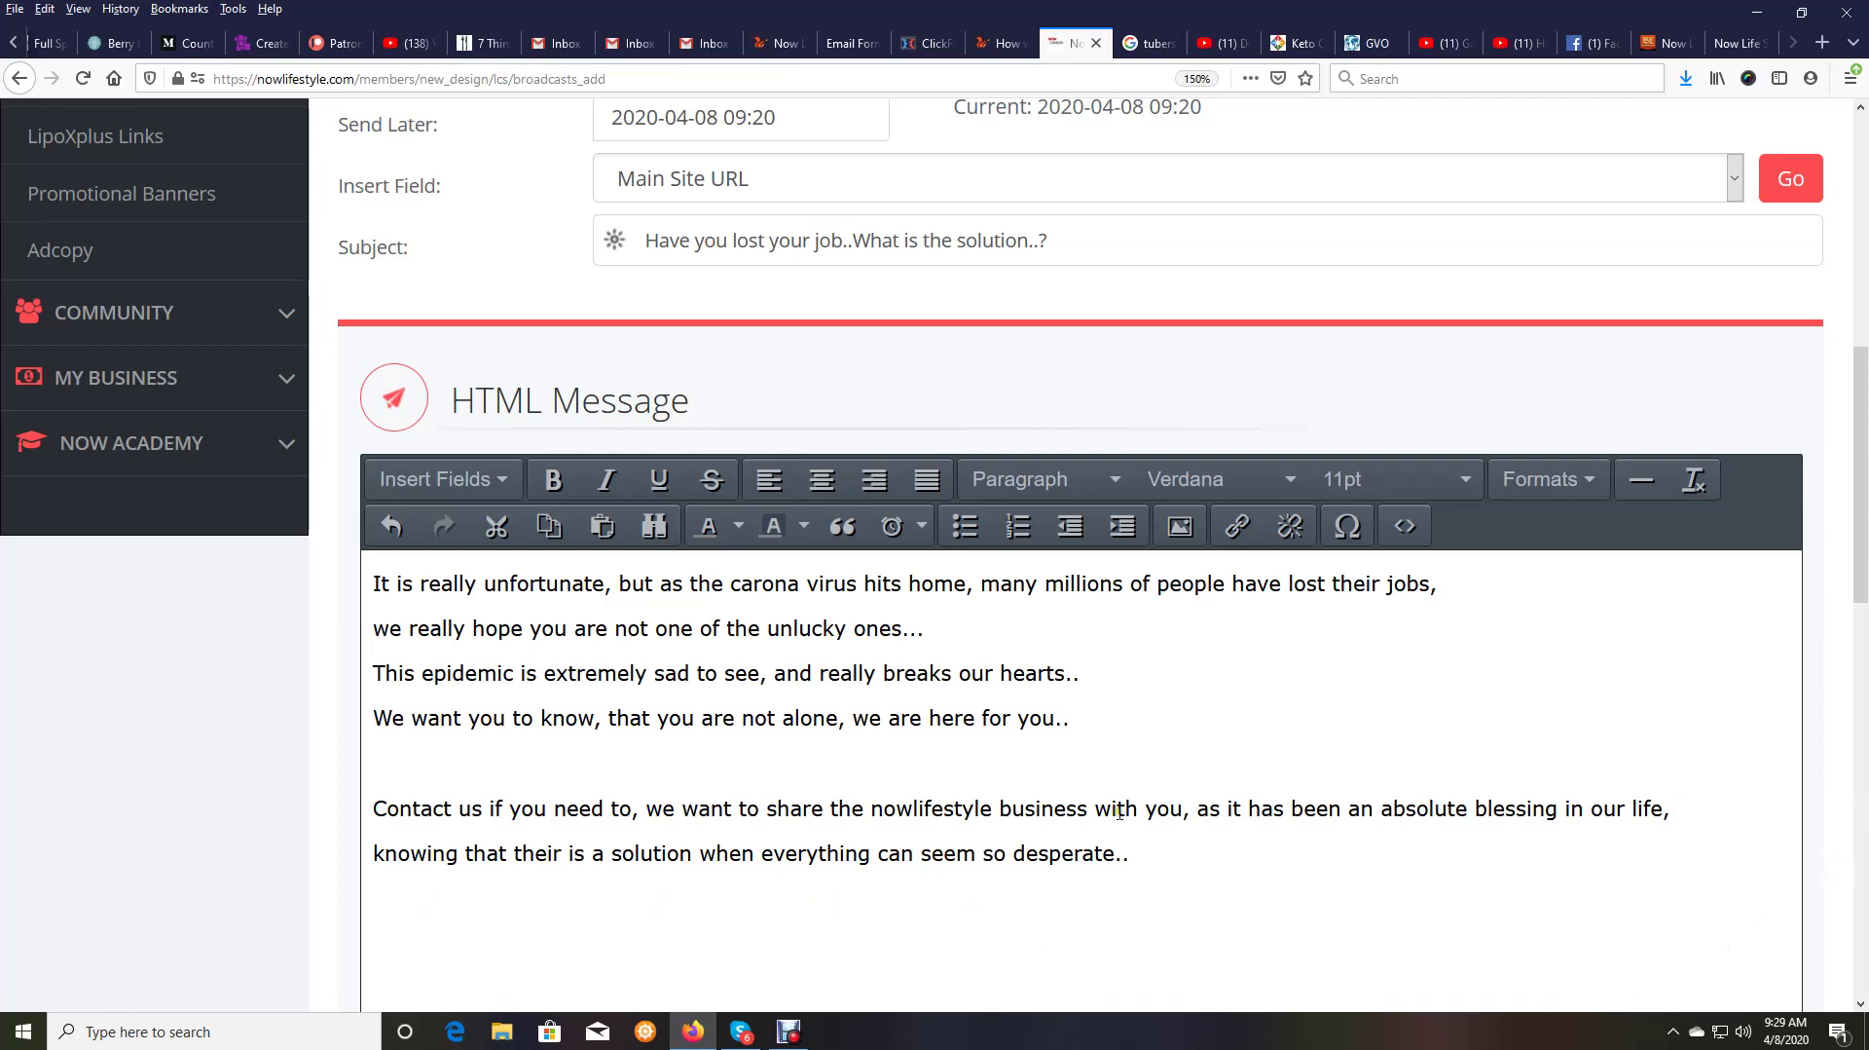
left_click(1145, 860)
- Add the paragraph about starting internet marketing 17 years ago with no job and searching for answers
type("This is why I personal")
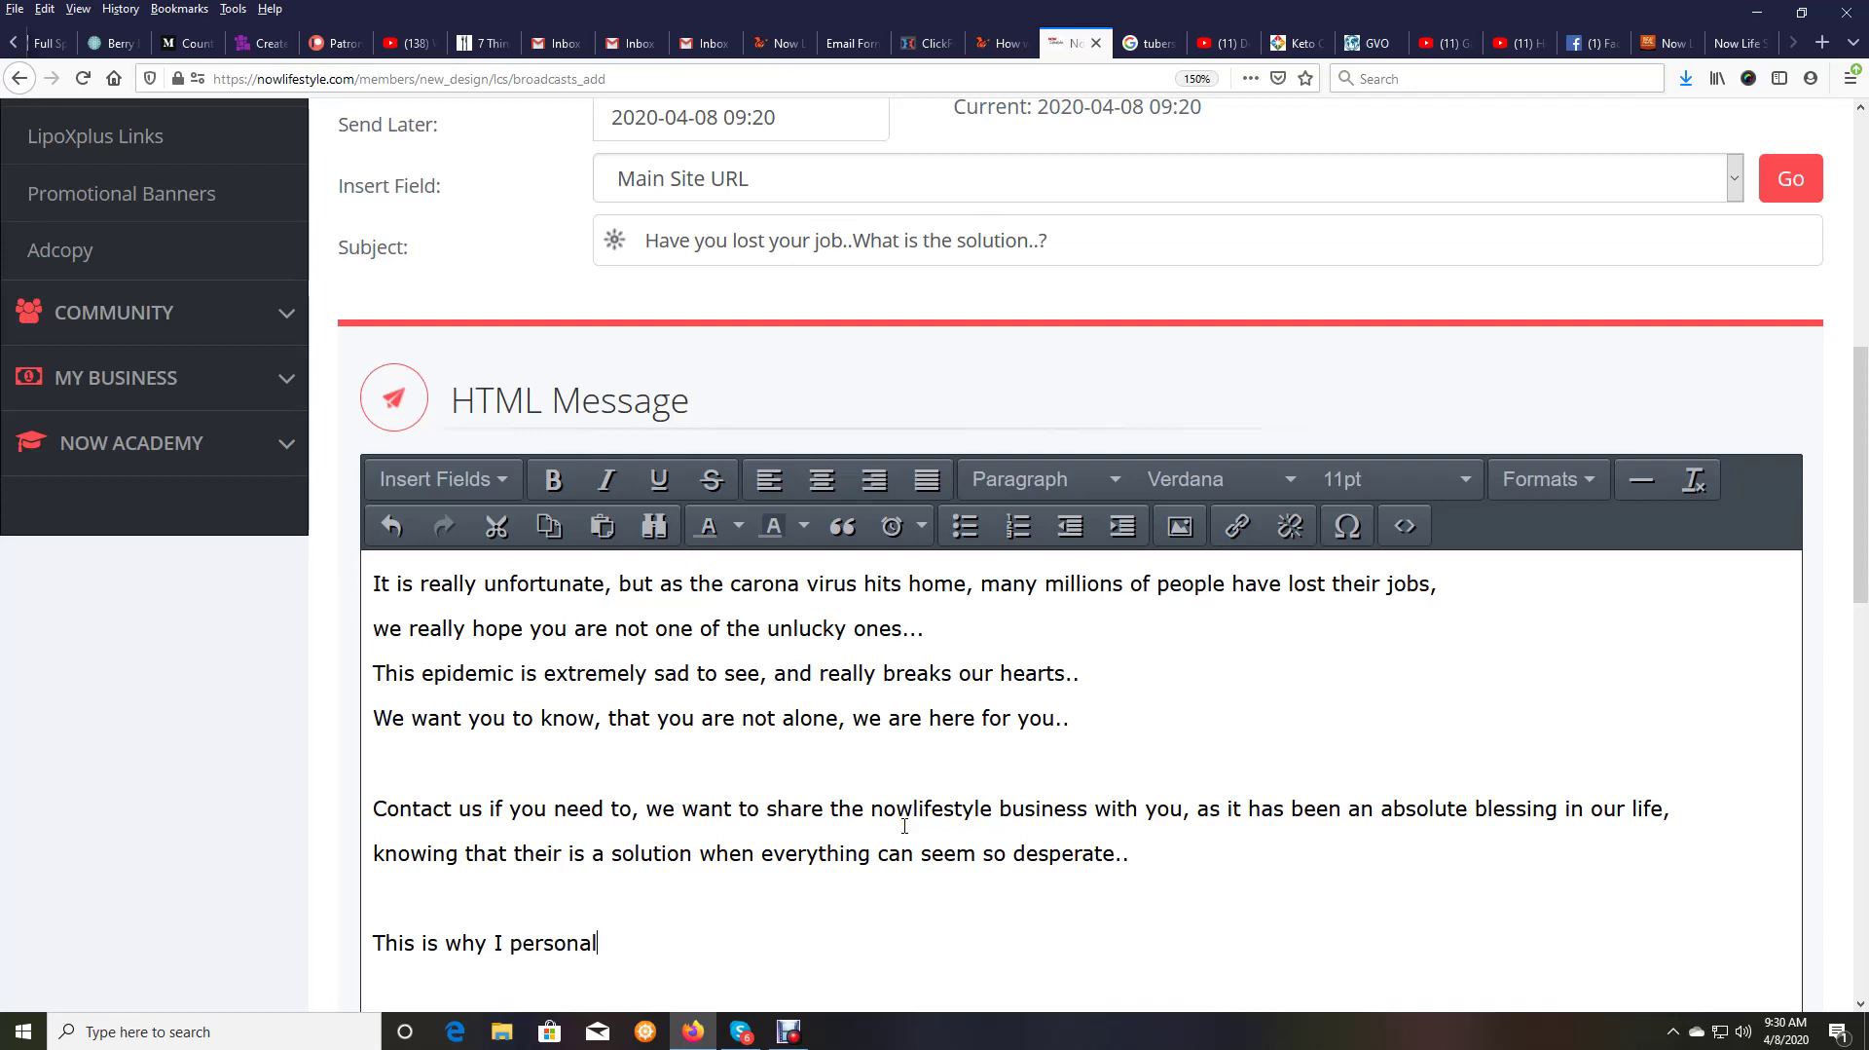
type("ly to to internet ma")
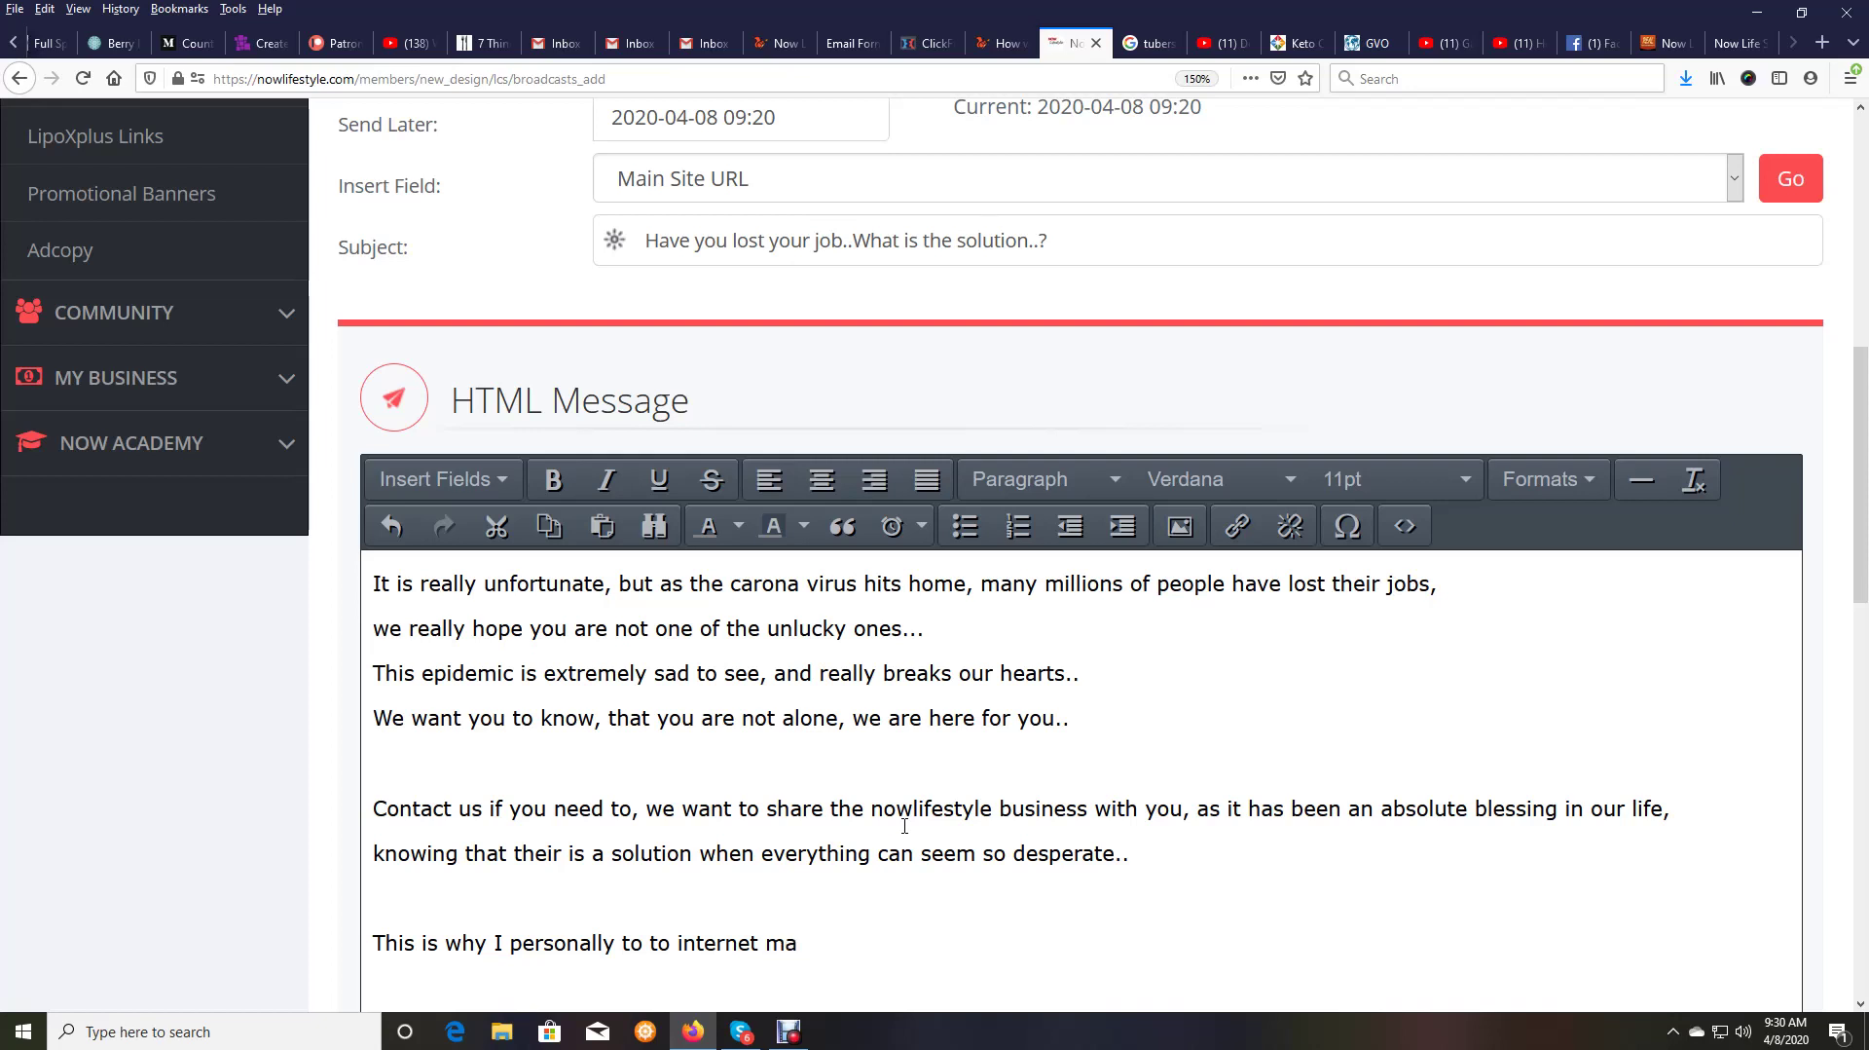
type("rketing back 17 years ago")
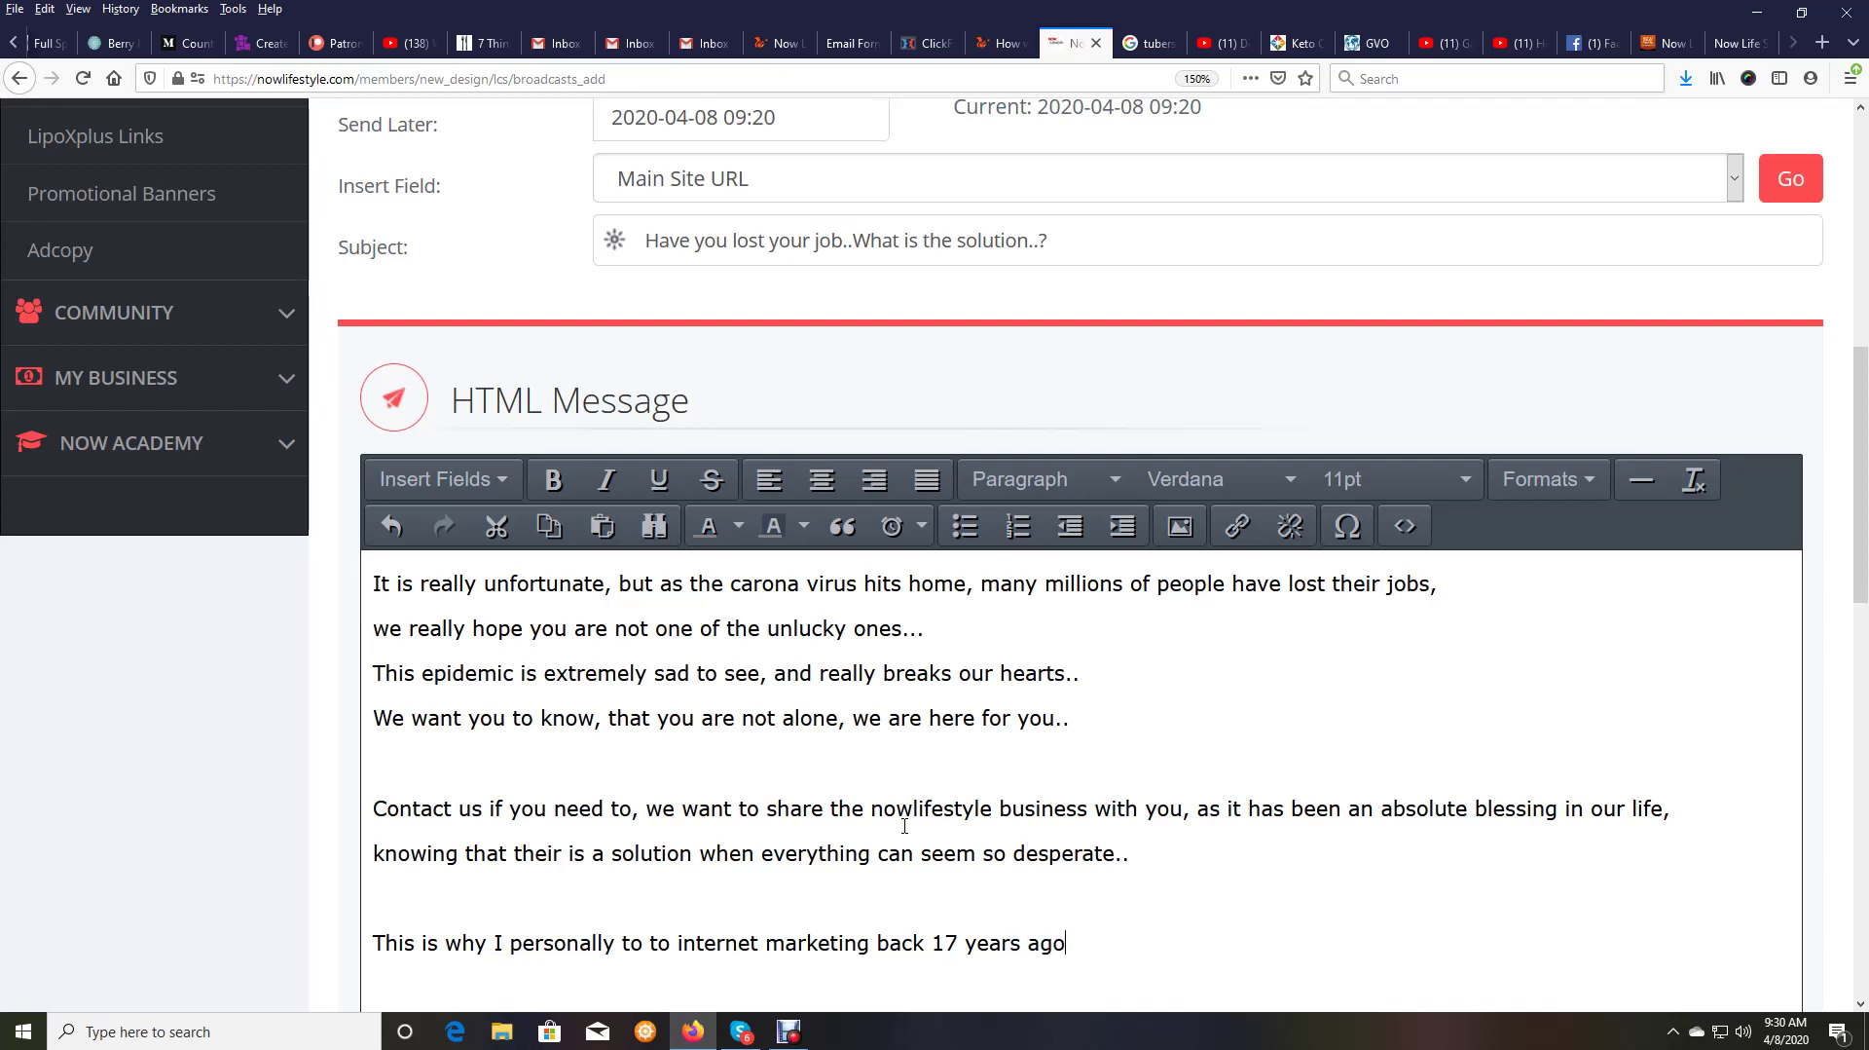
type(", as I had no job and wa")
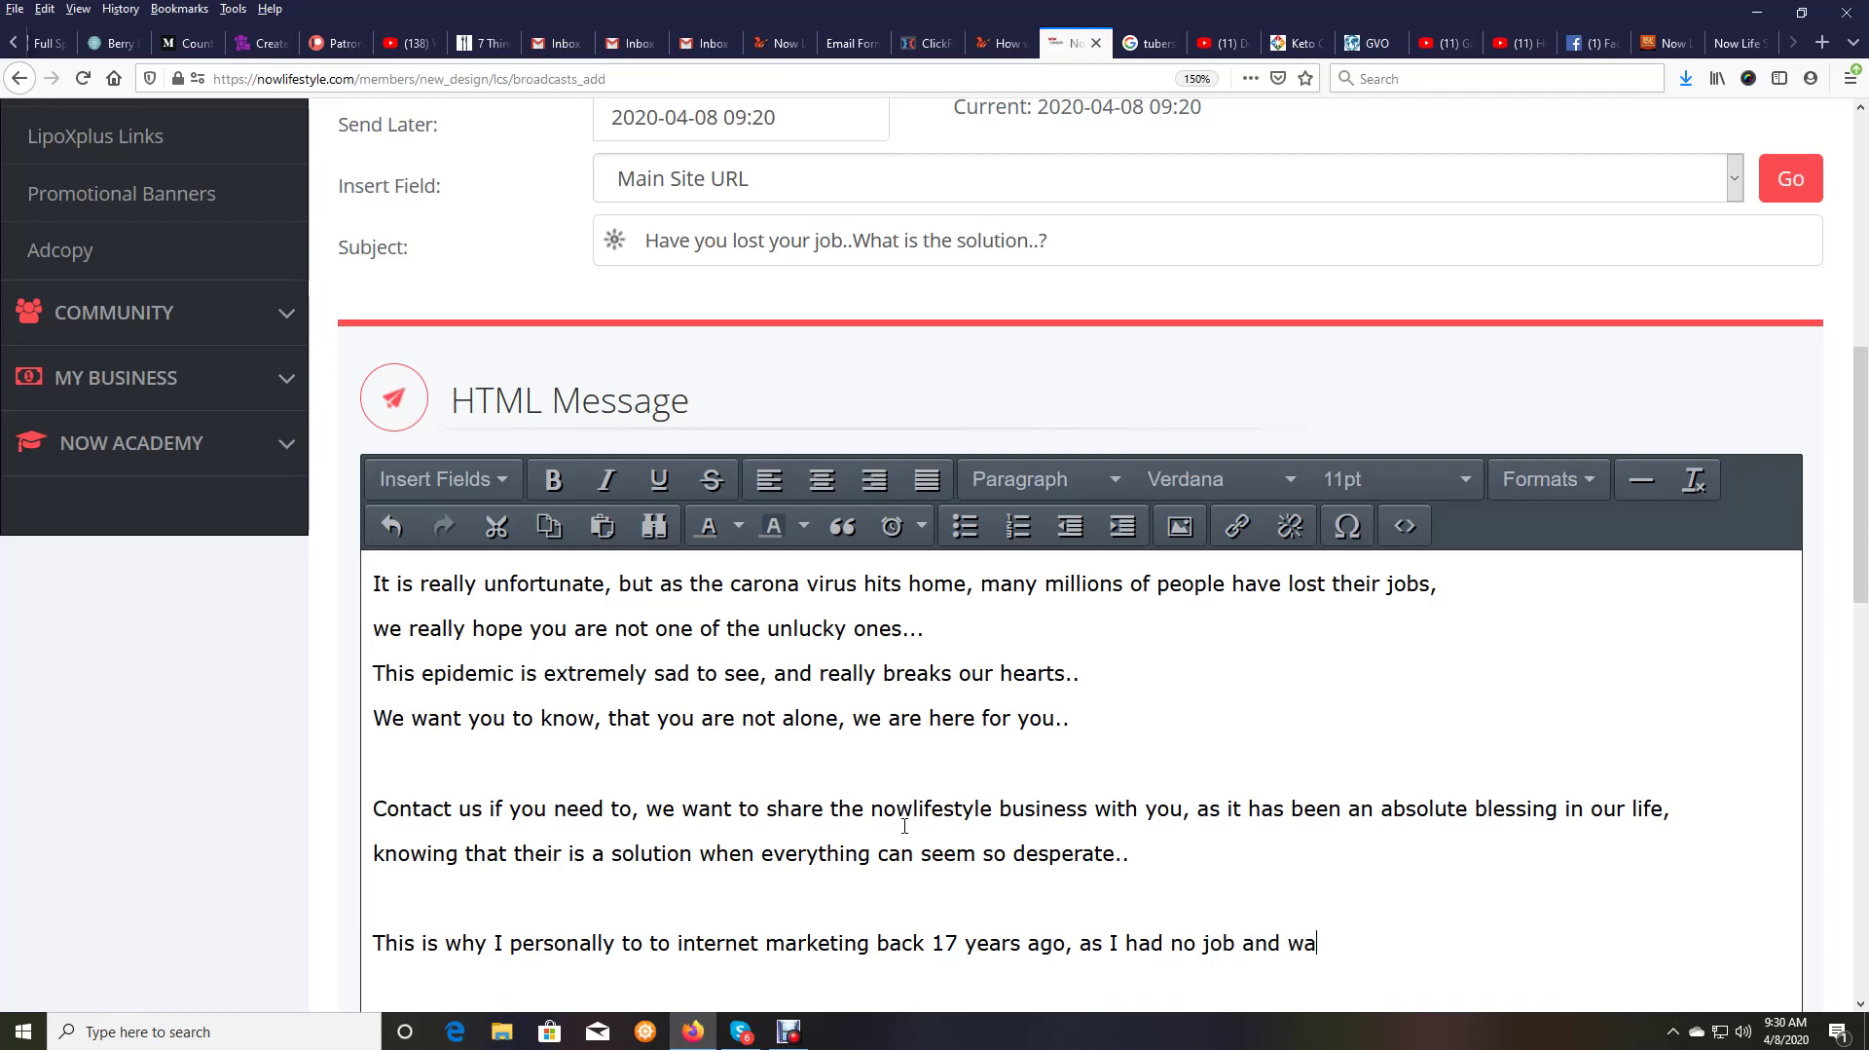
type("s bankrupt")
type("and that lead t")
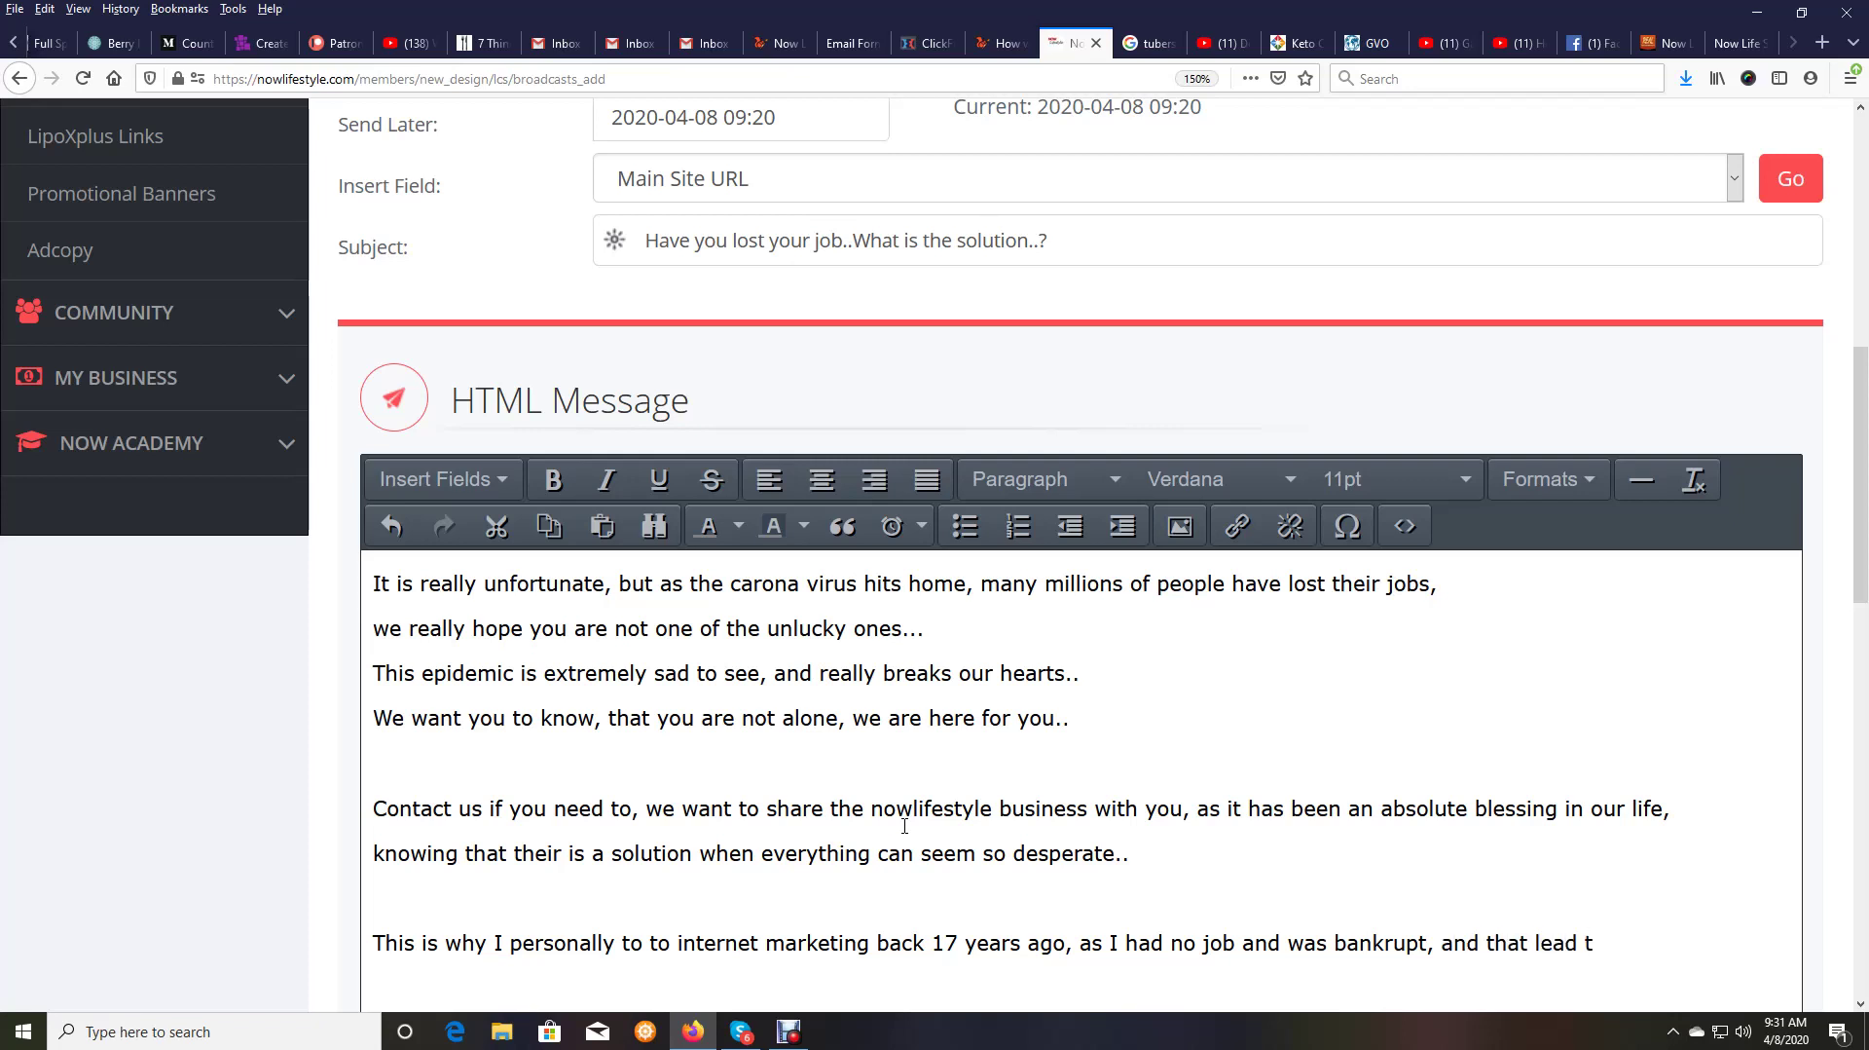
type("o me")
type("earching for answers.")
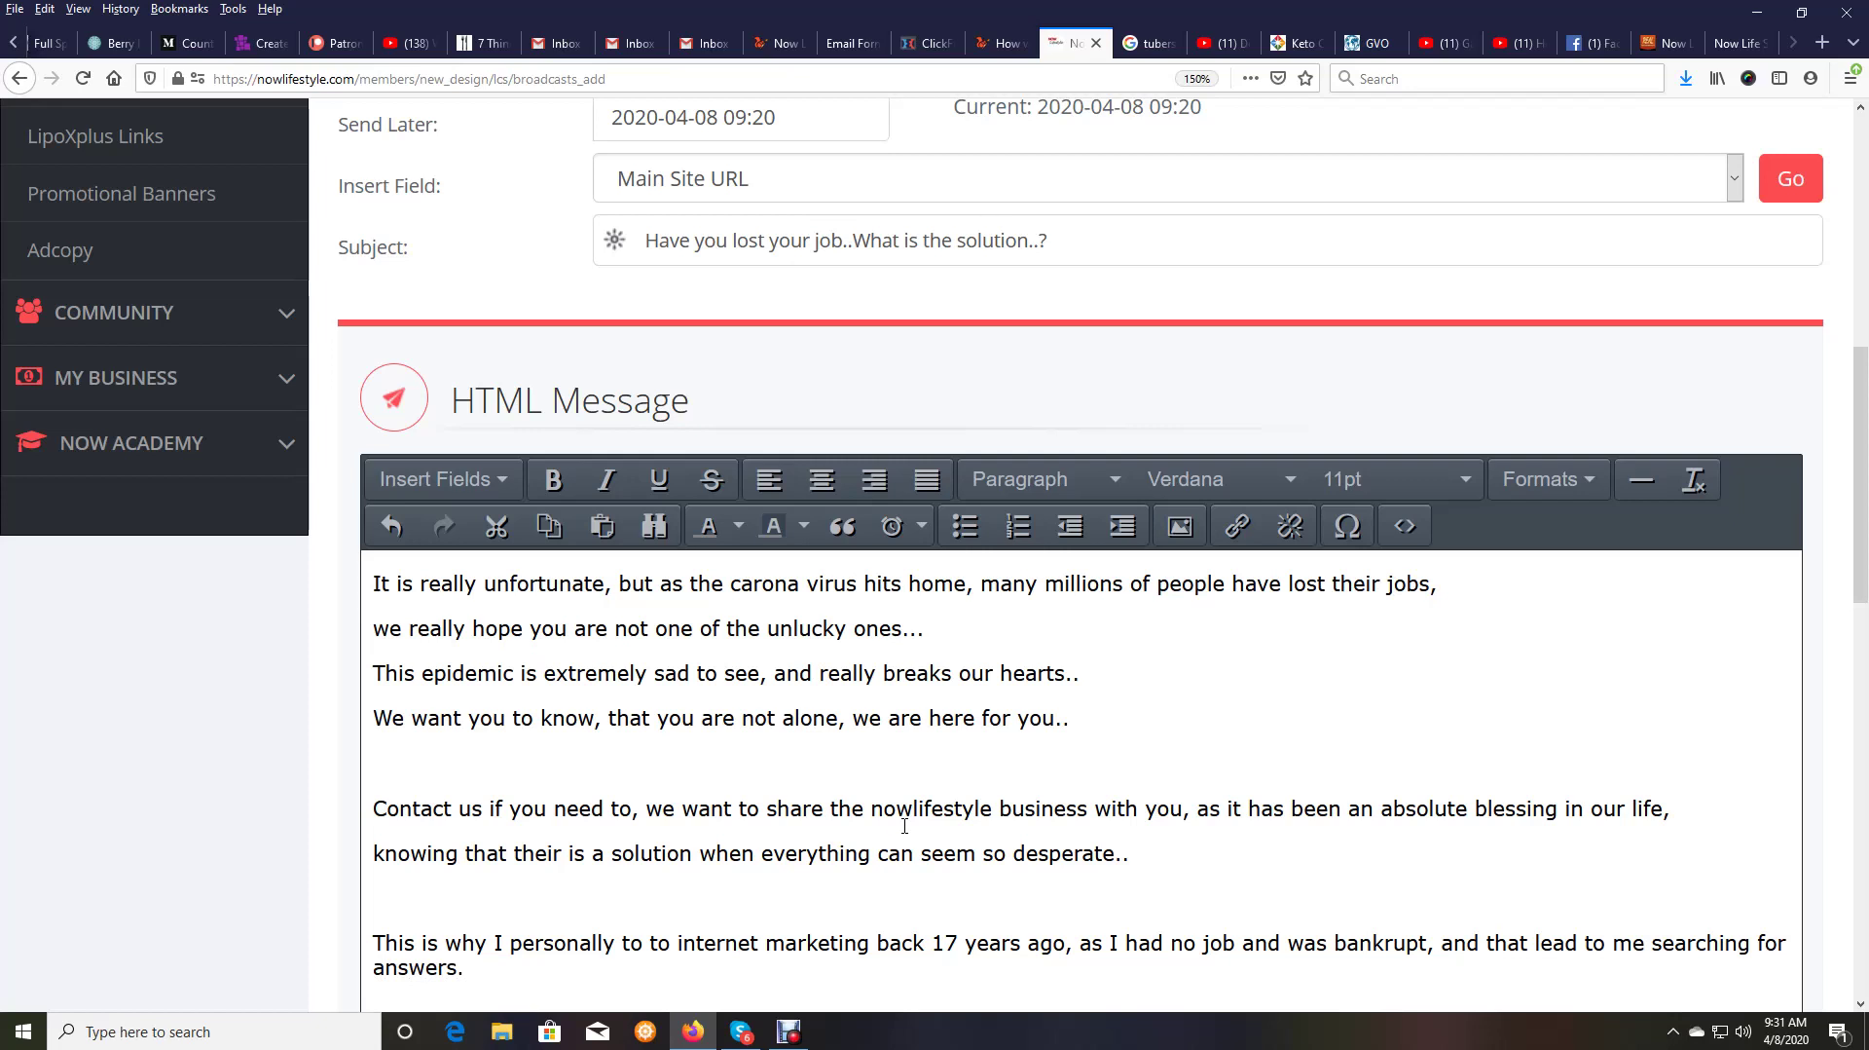
key("Return")
key("Return")
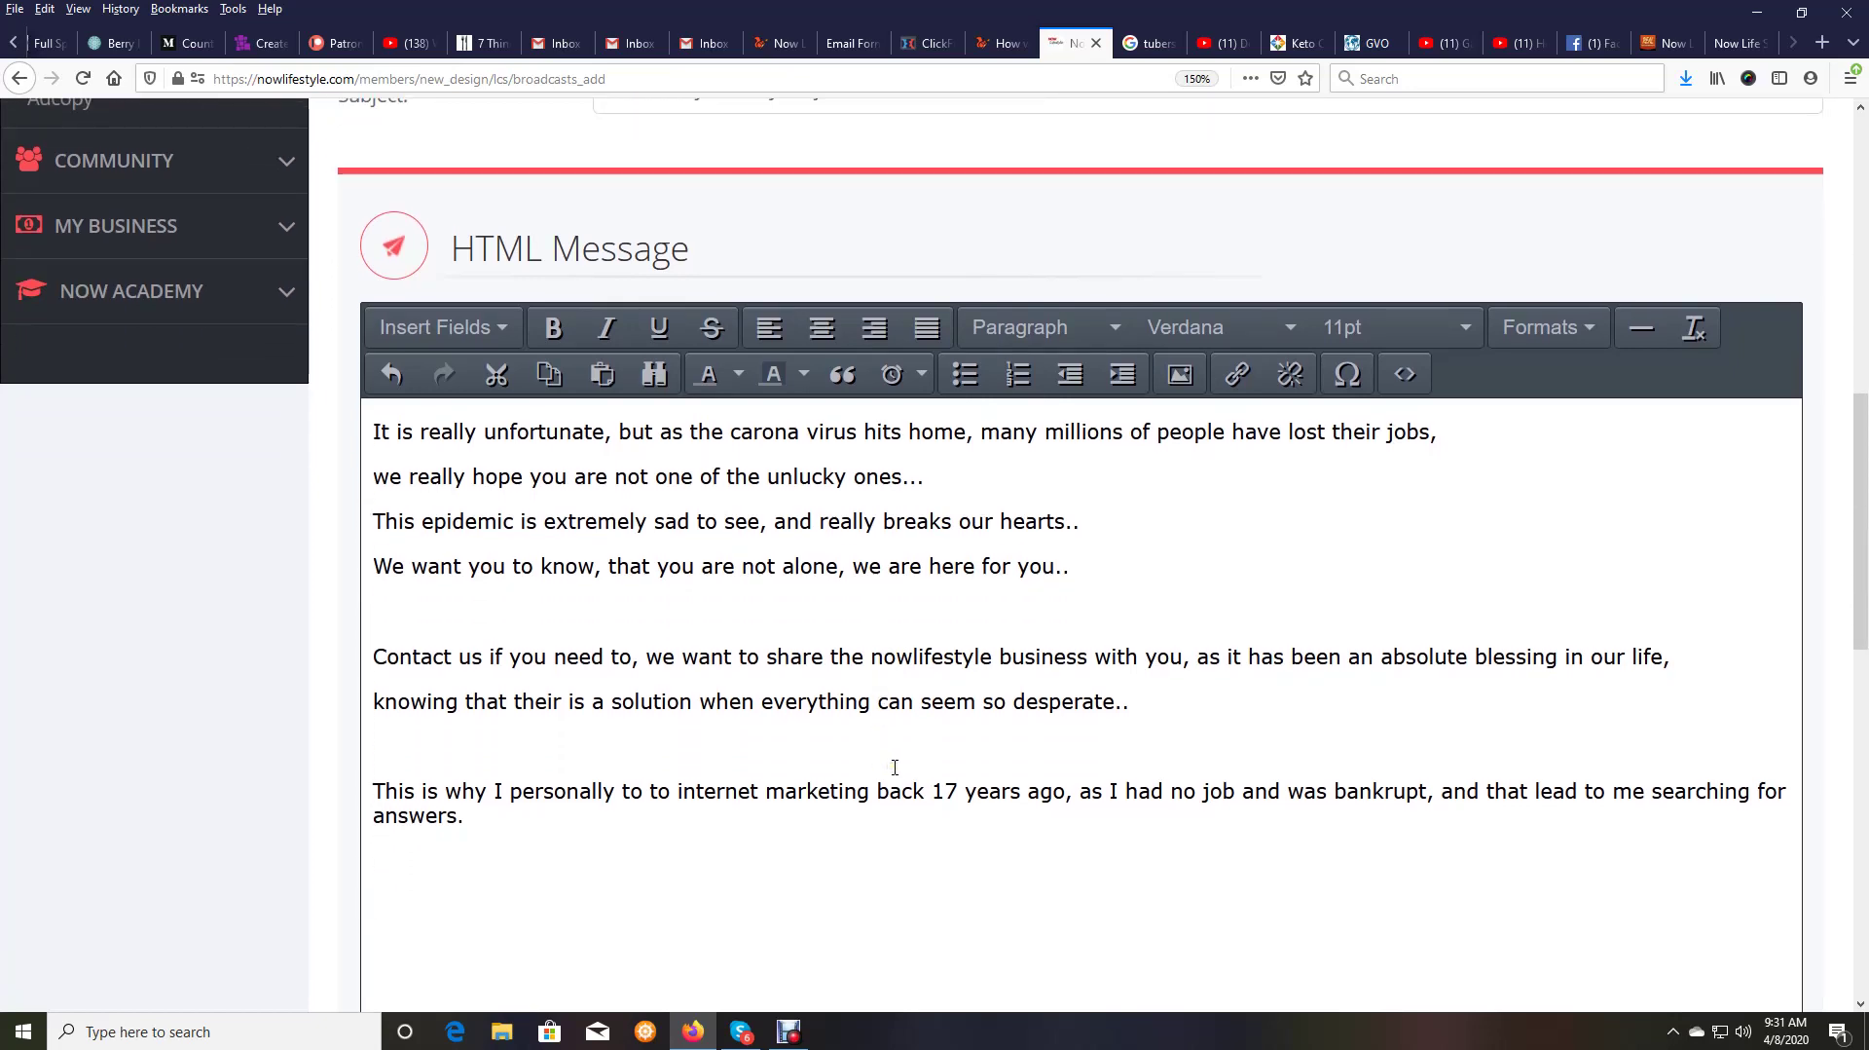
- Add the paragraph about a secondary income changing our life, ending 'dependent on someone else.'
type("W")
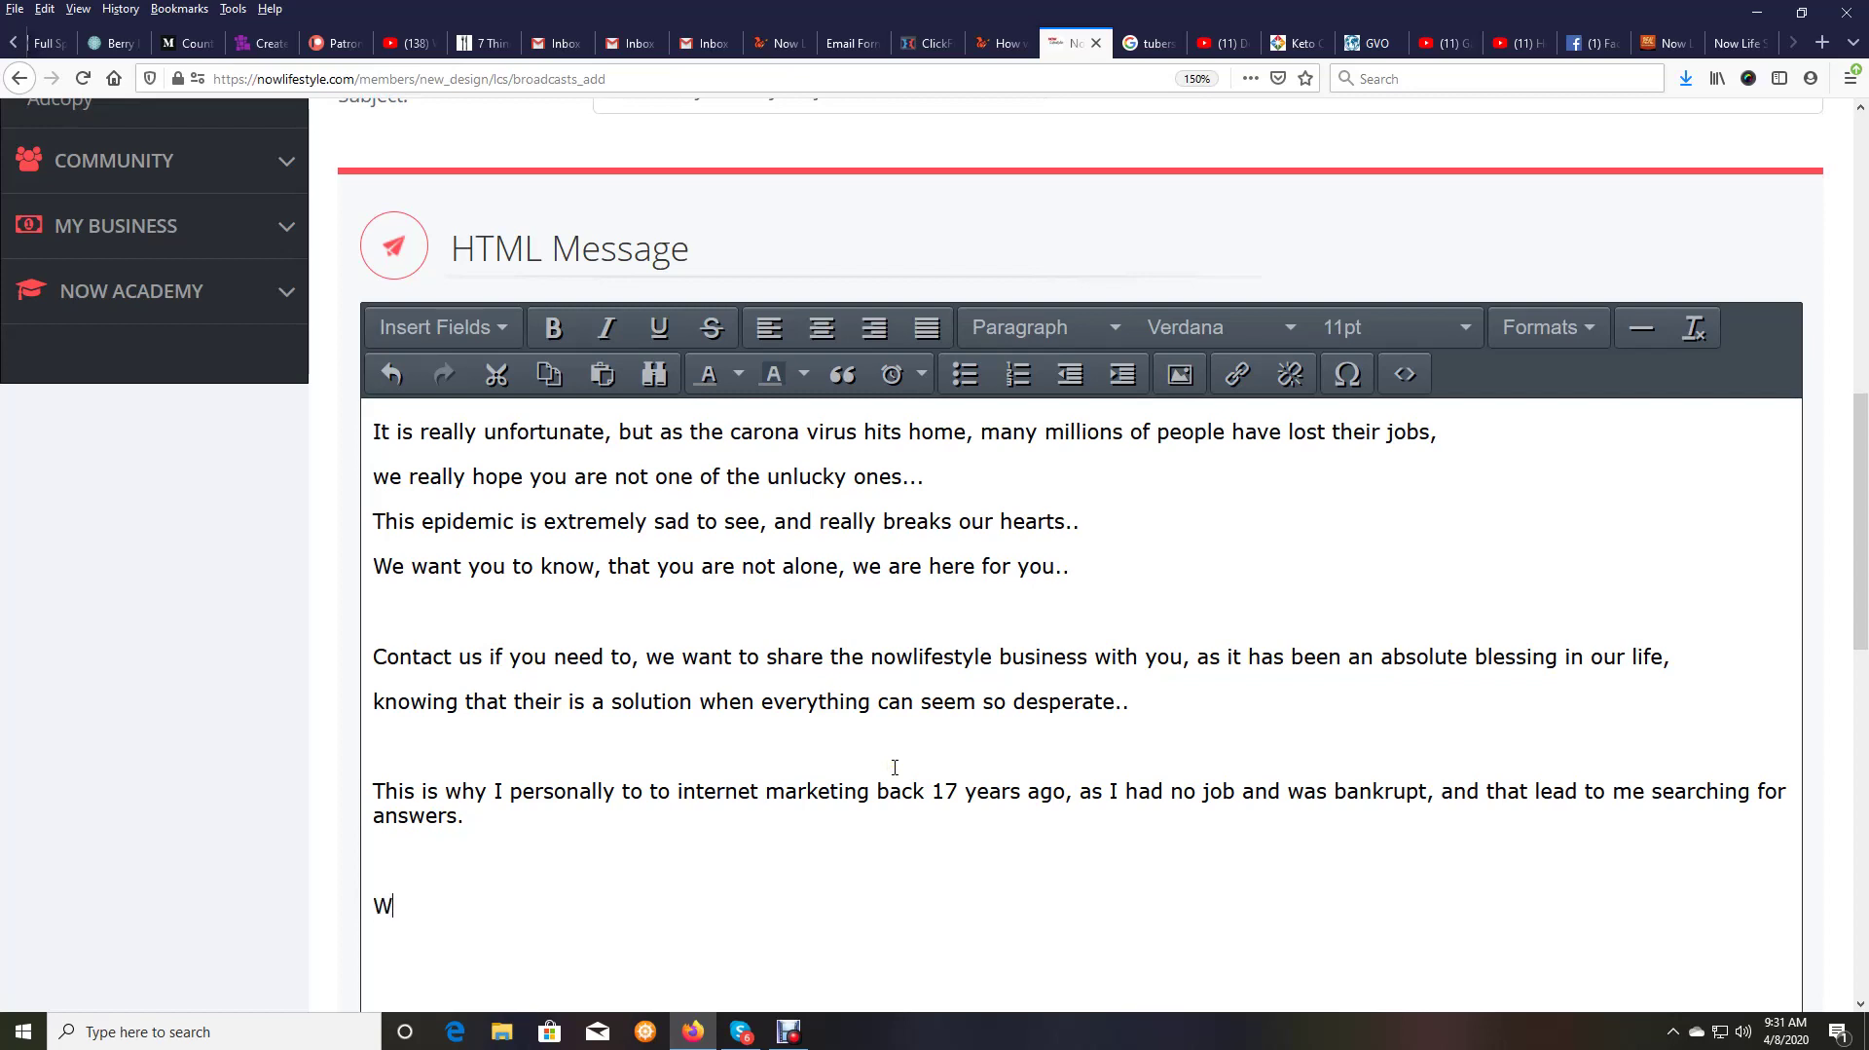
type("hat we have")
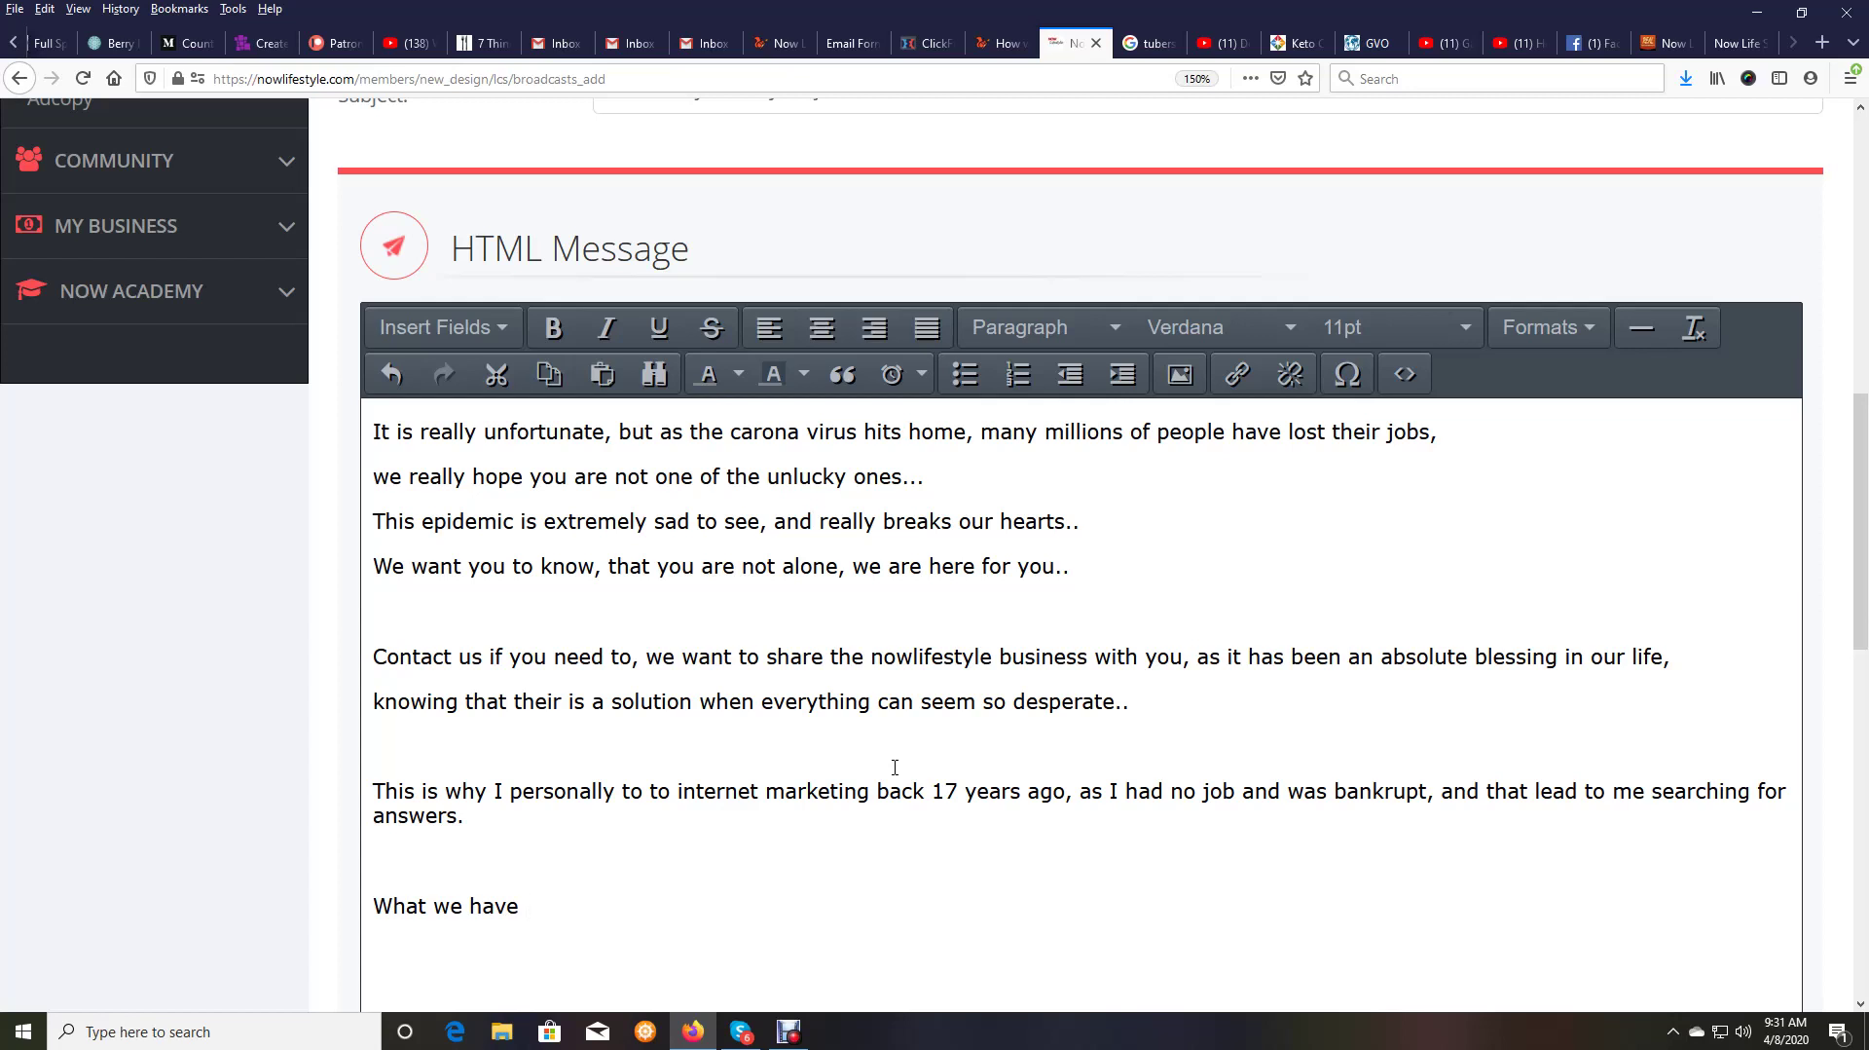
type(" found, is having")
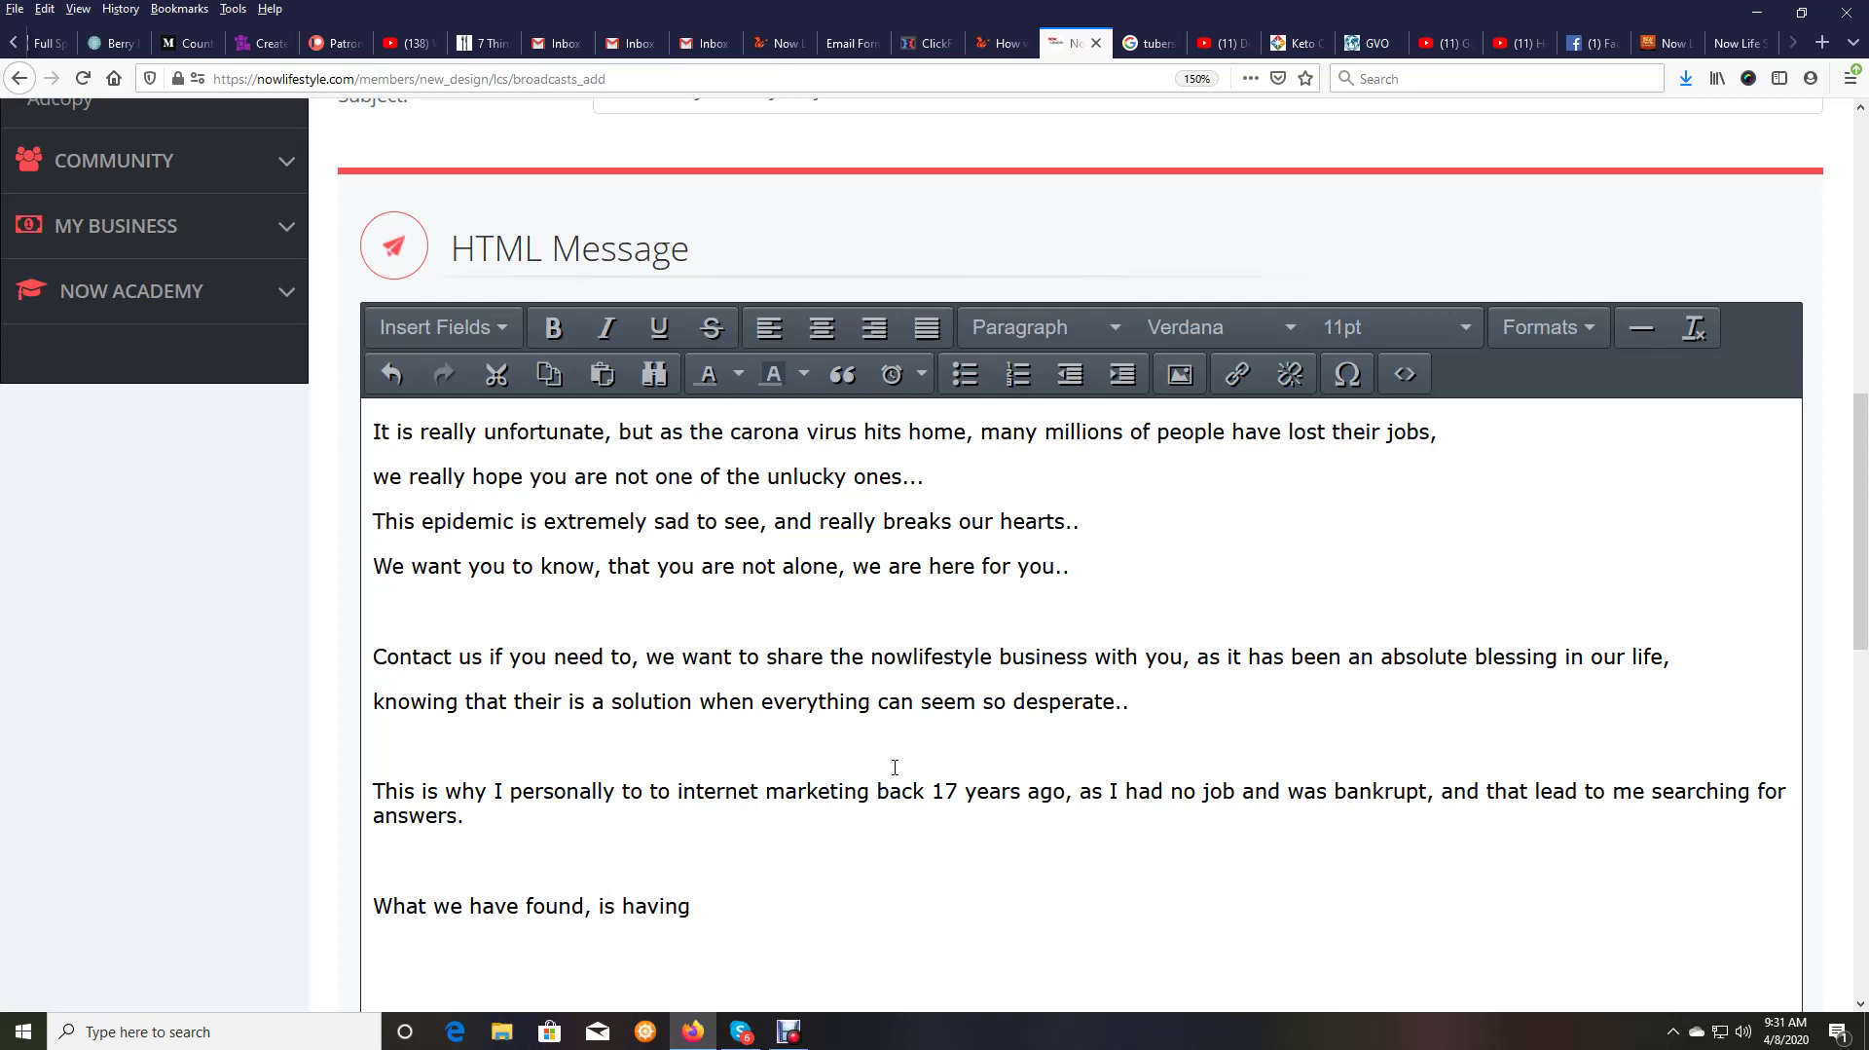
type(" a secondary income")
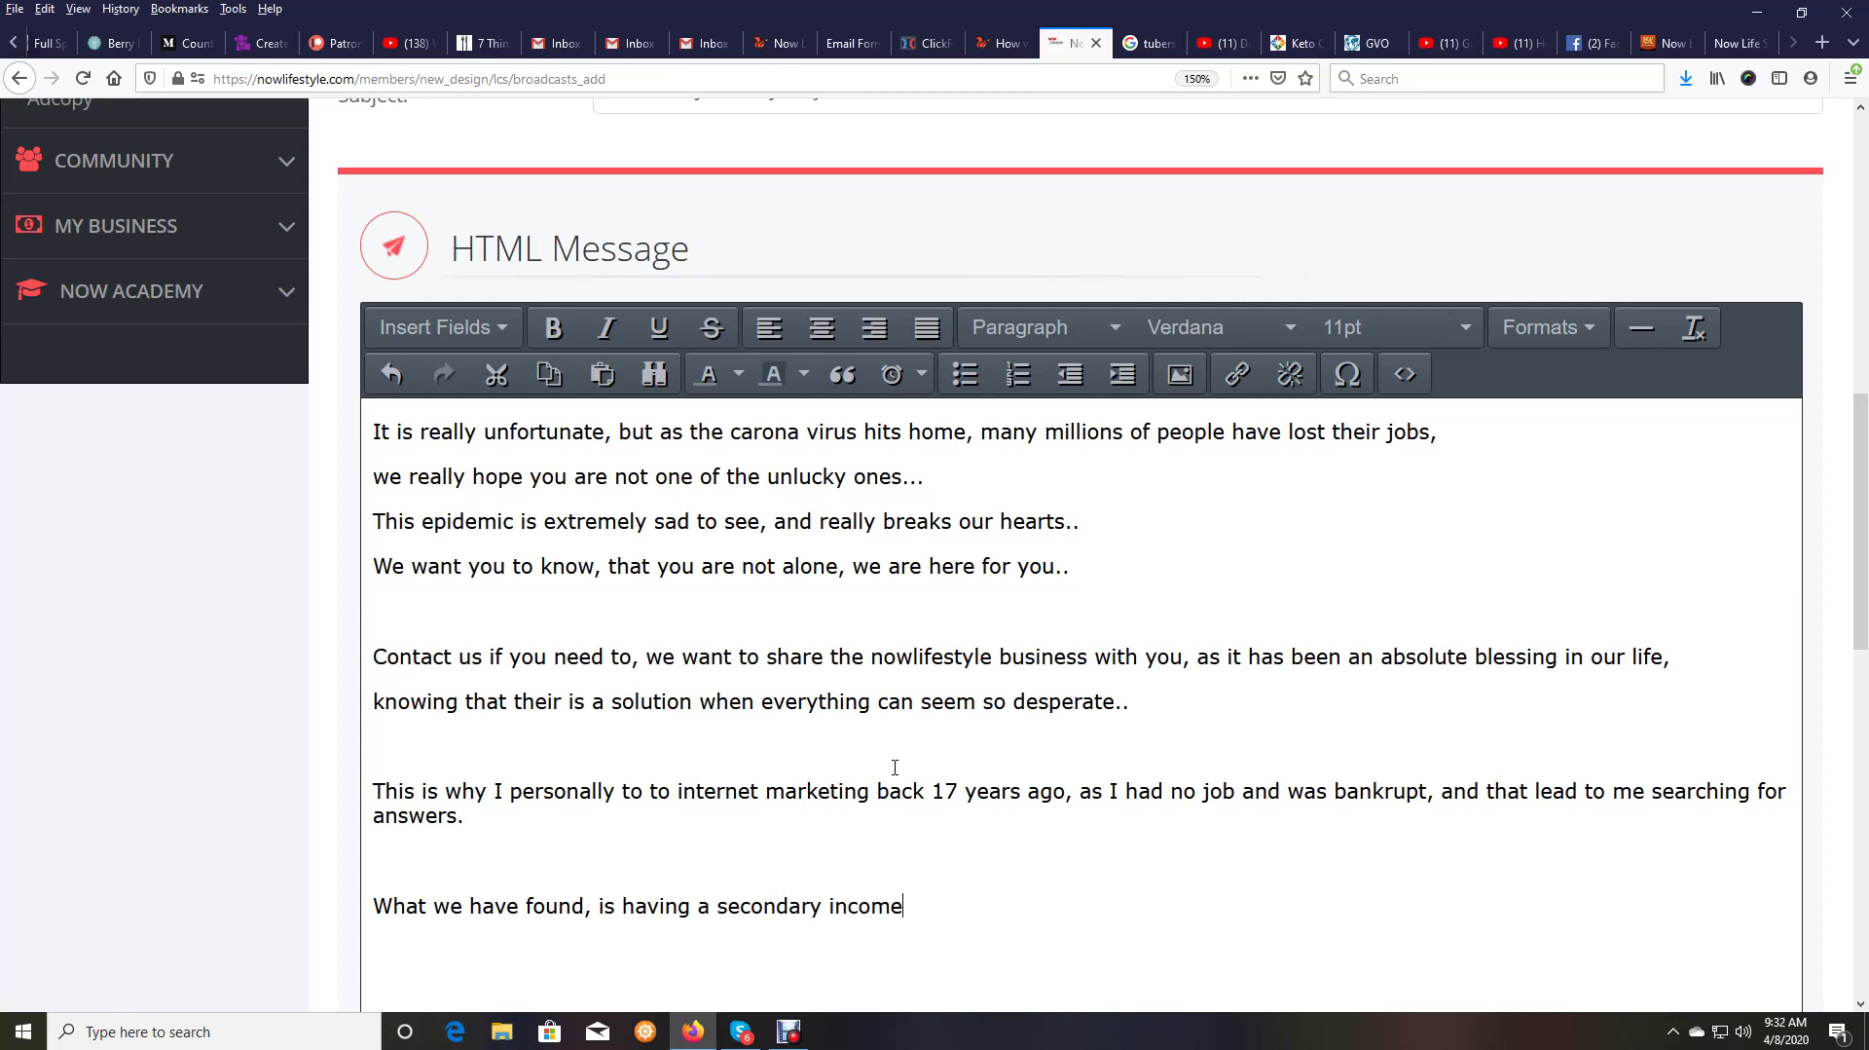
type(", really changed our li")
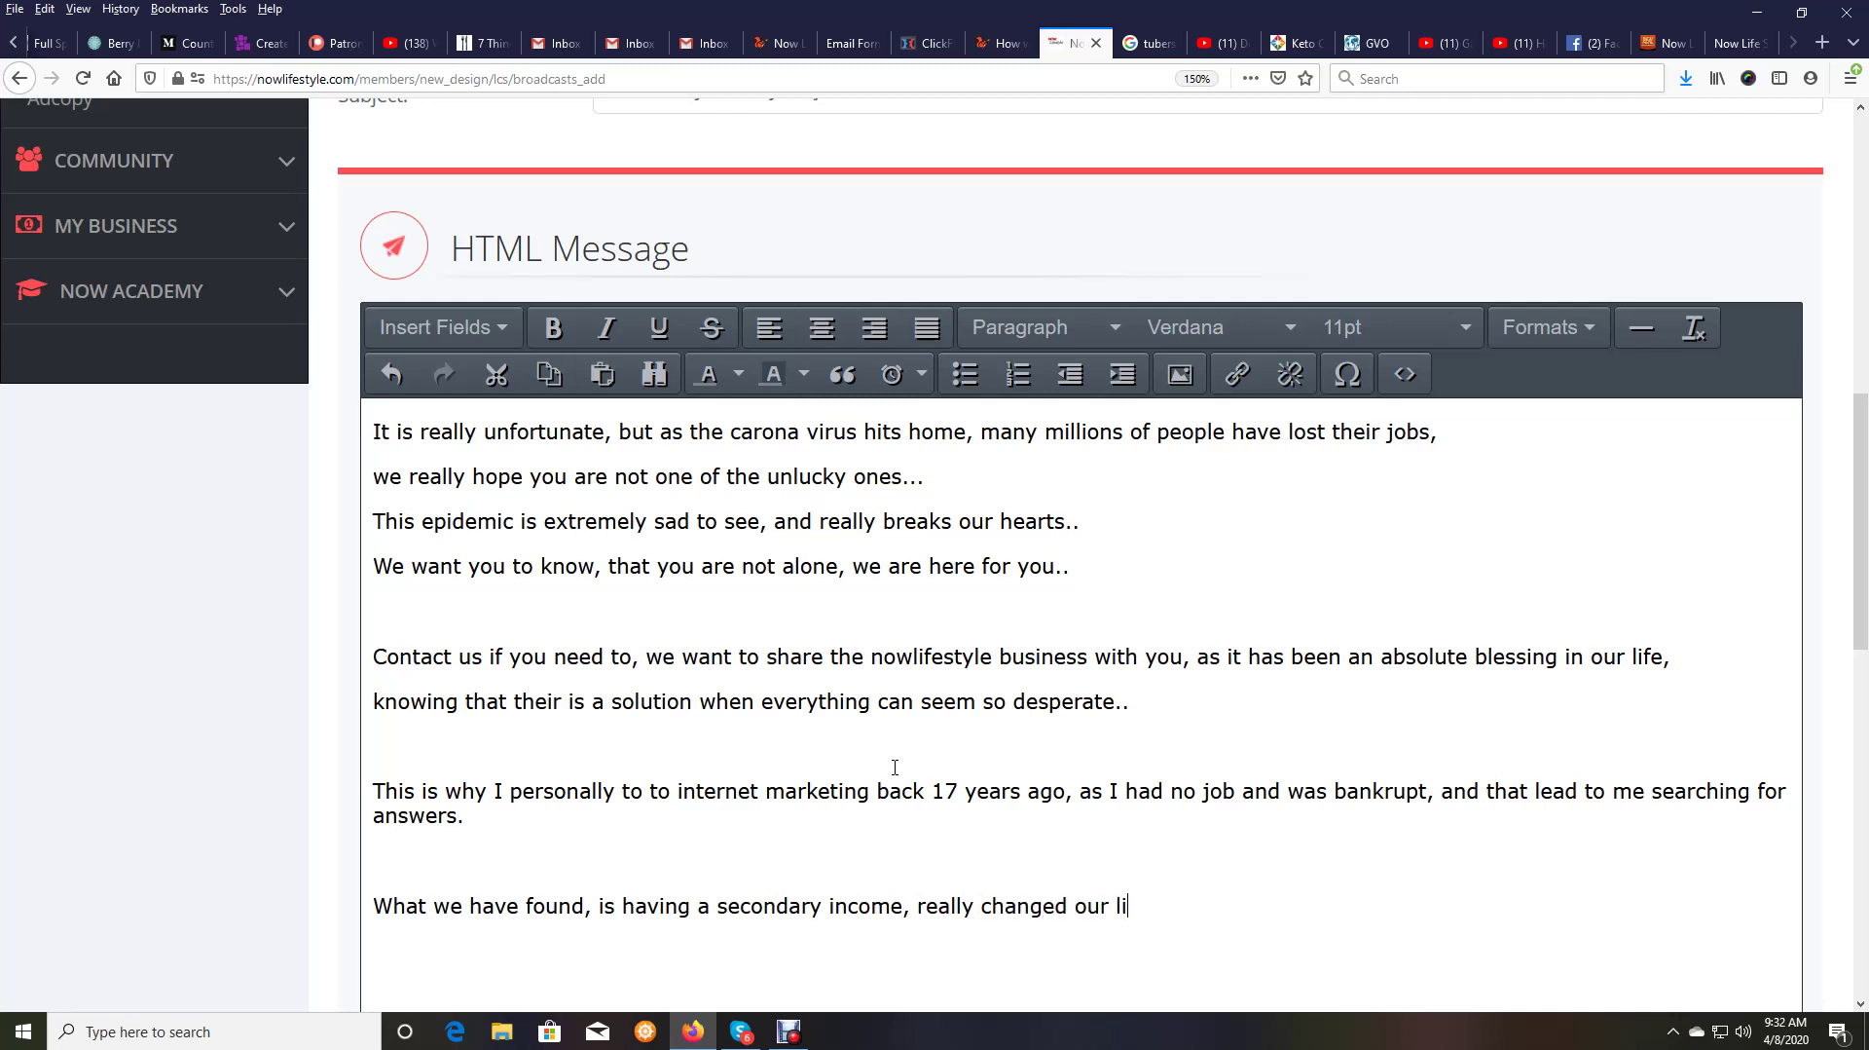
type("fe, and eventually it ")
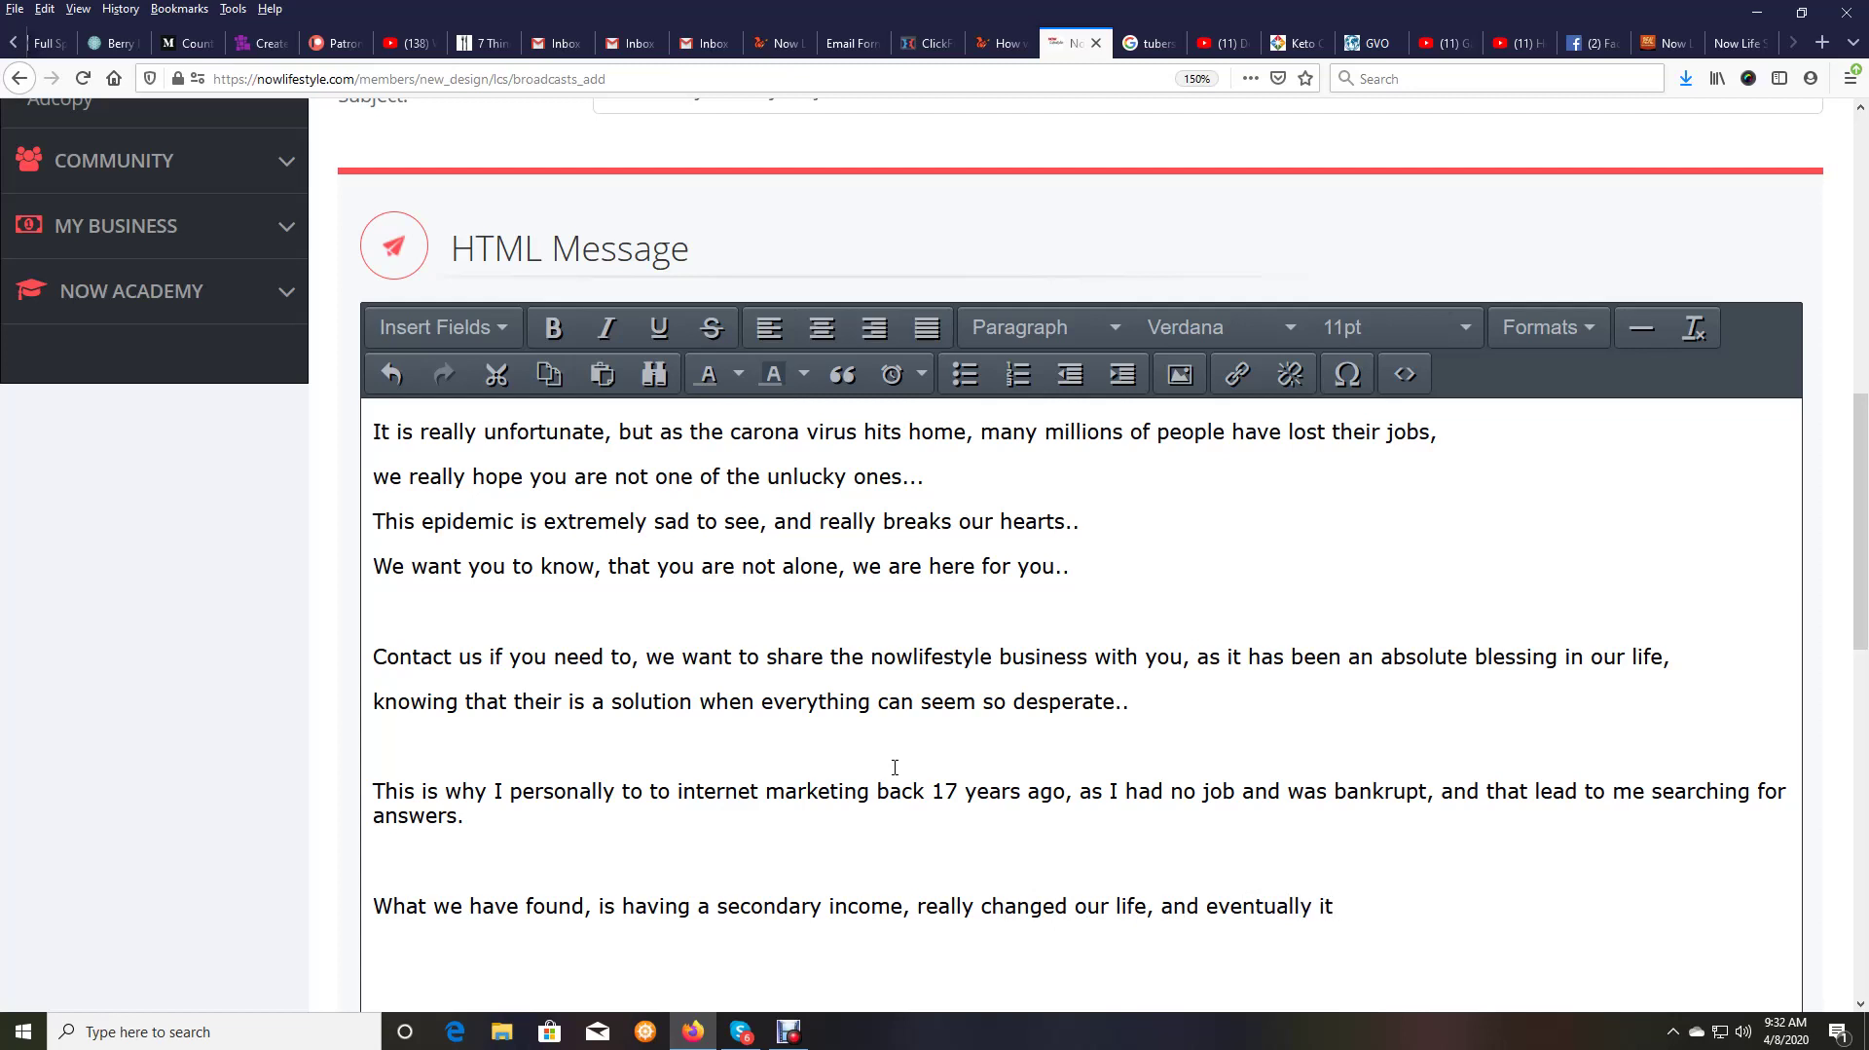
type("became so large")
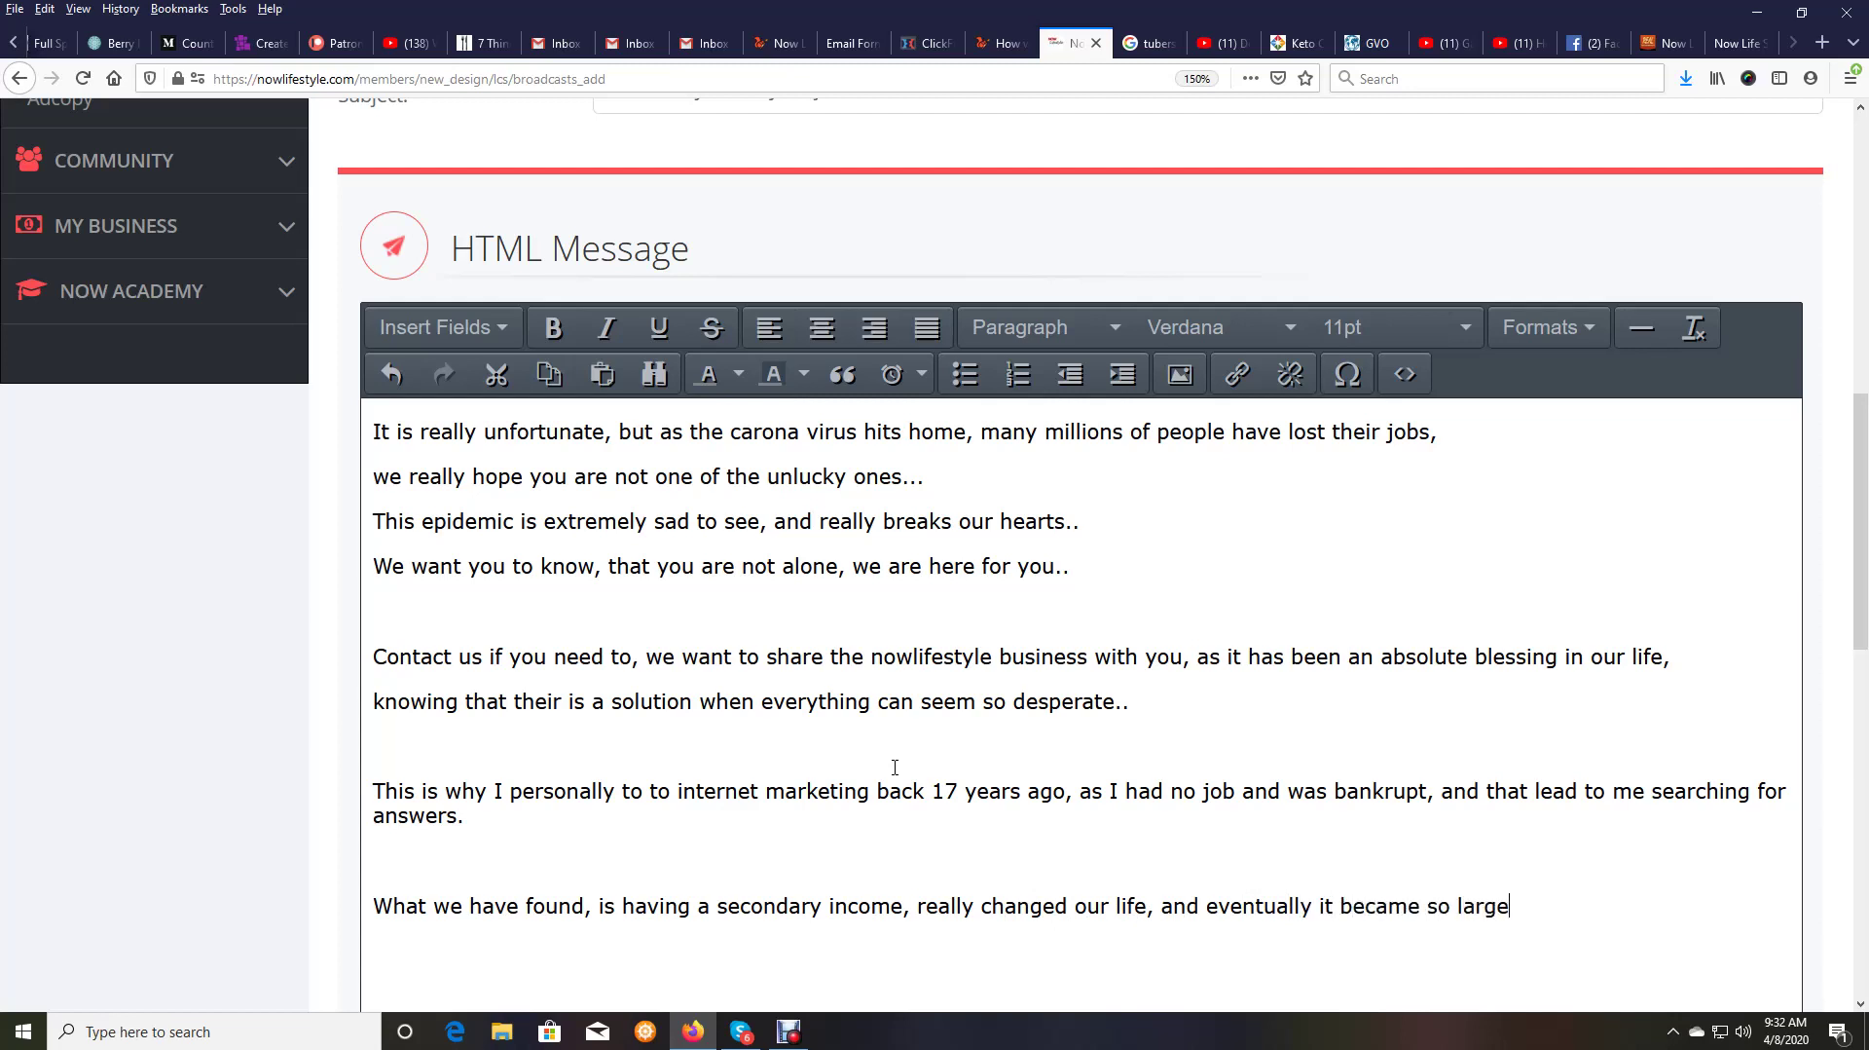
type(" that we got free from eve")
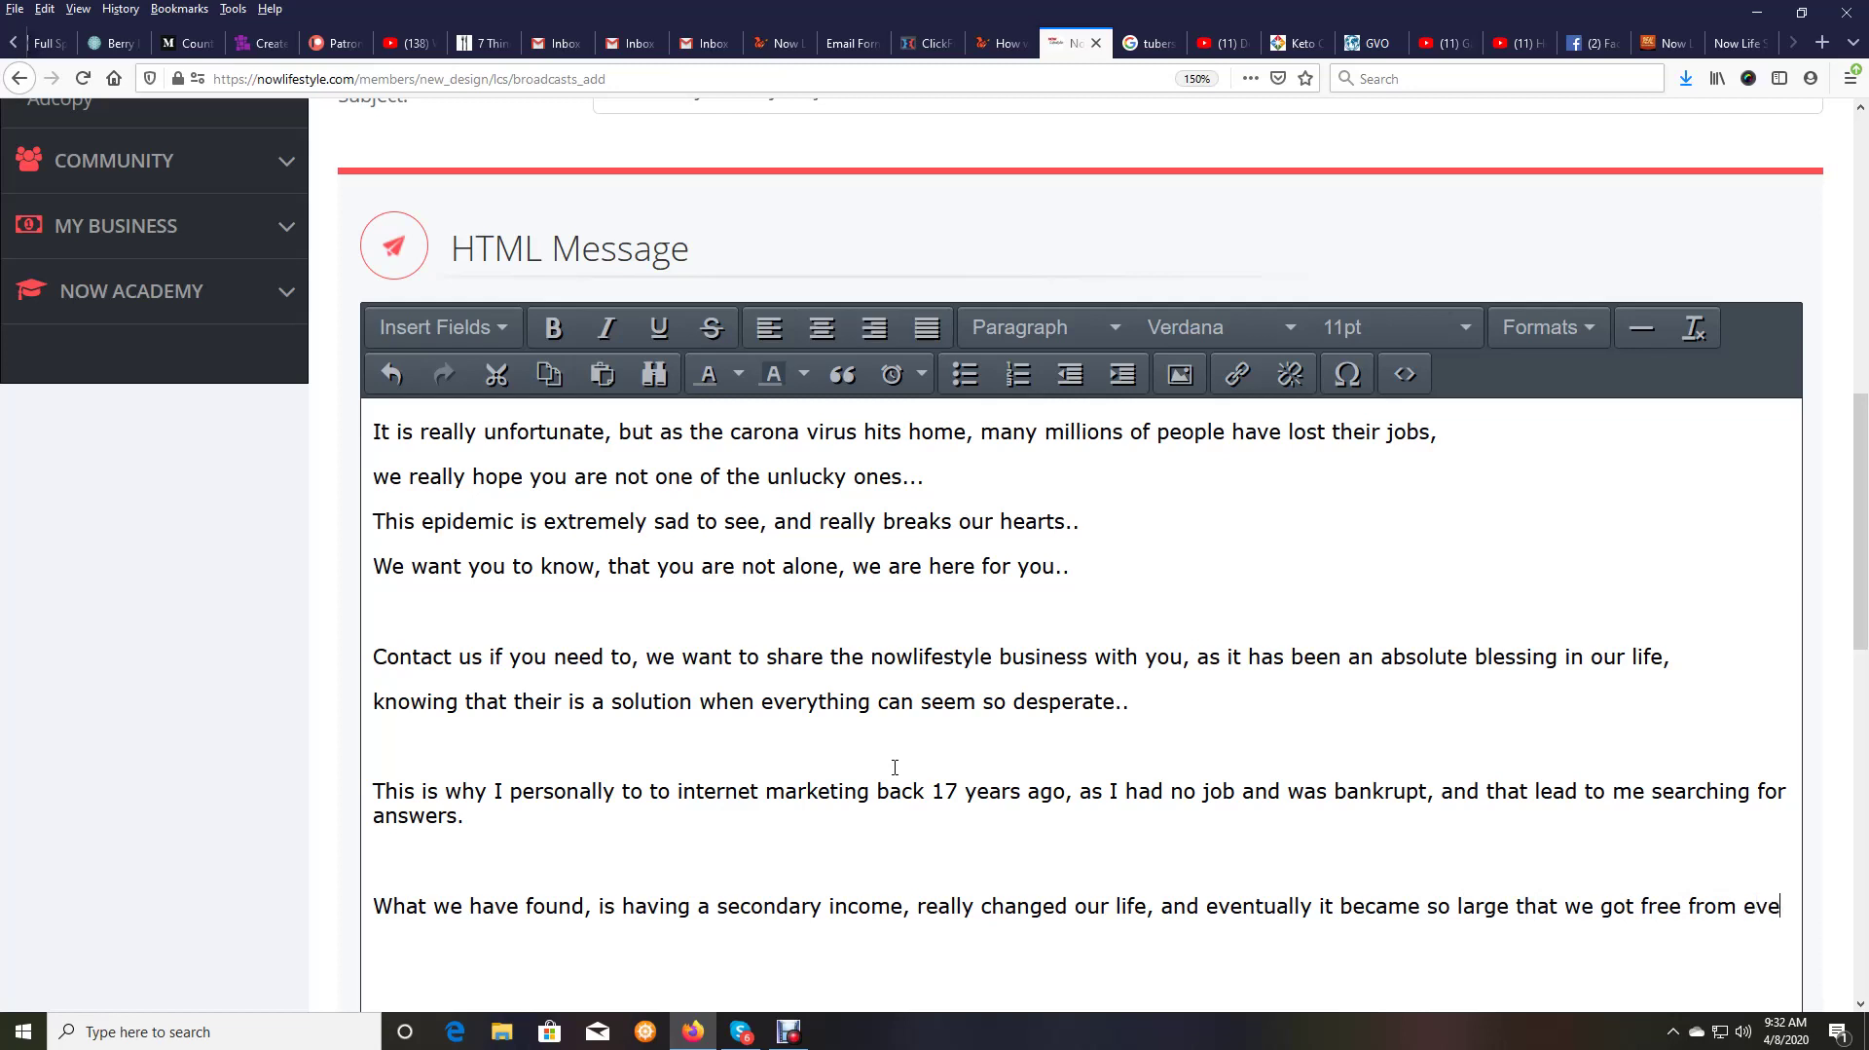
type("r needing a job any")
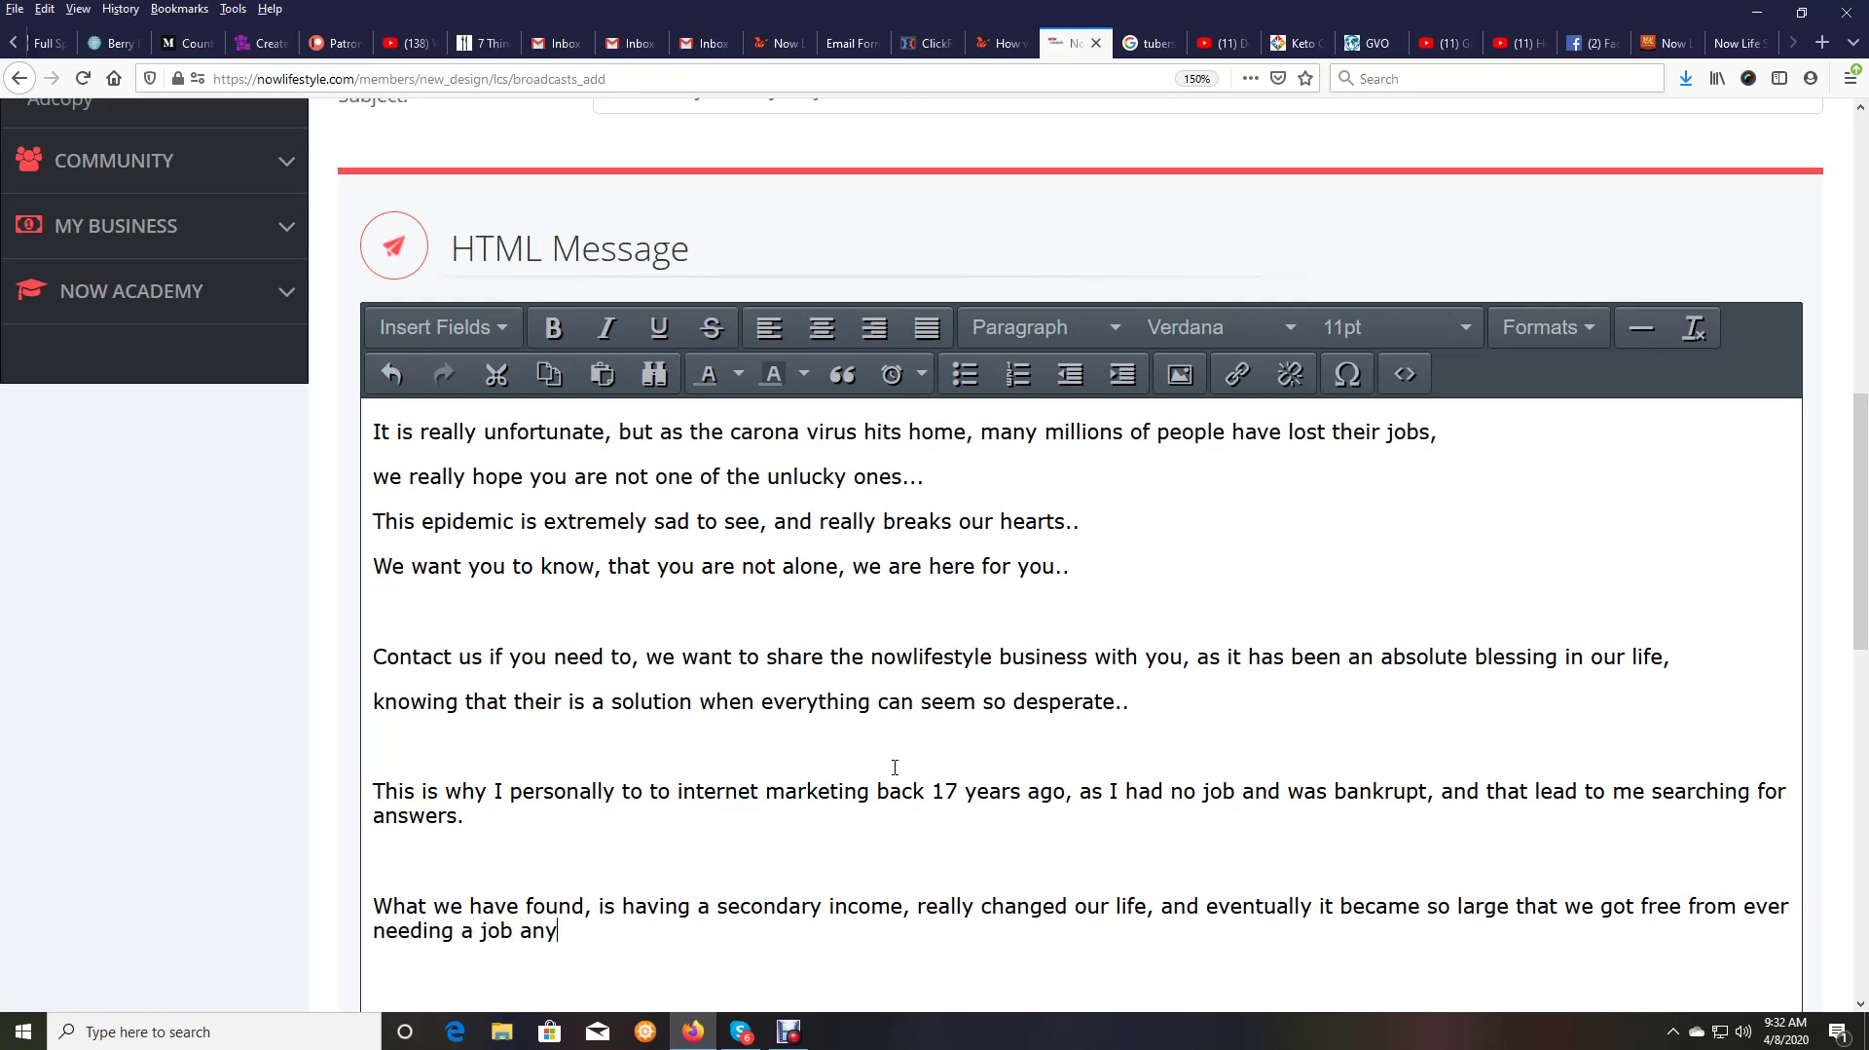
type("more.. ")
type("So in ti")
type("mes like")
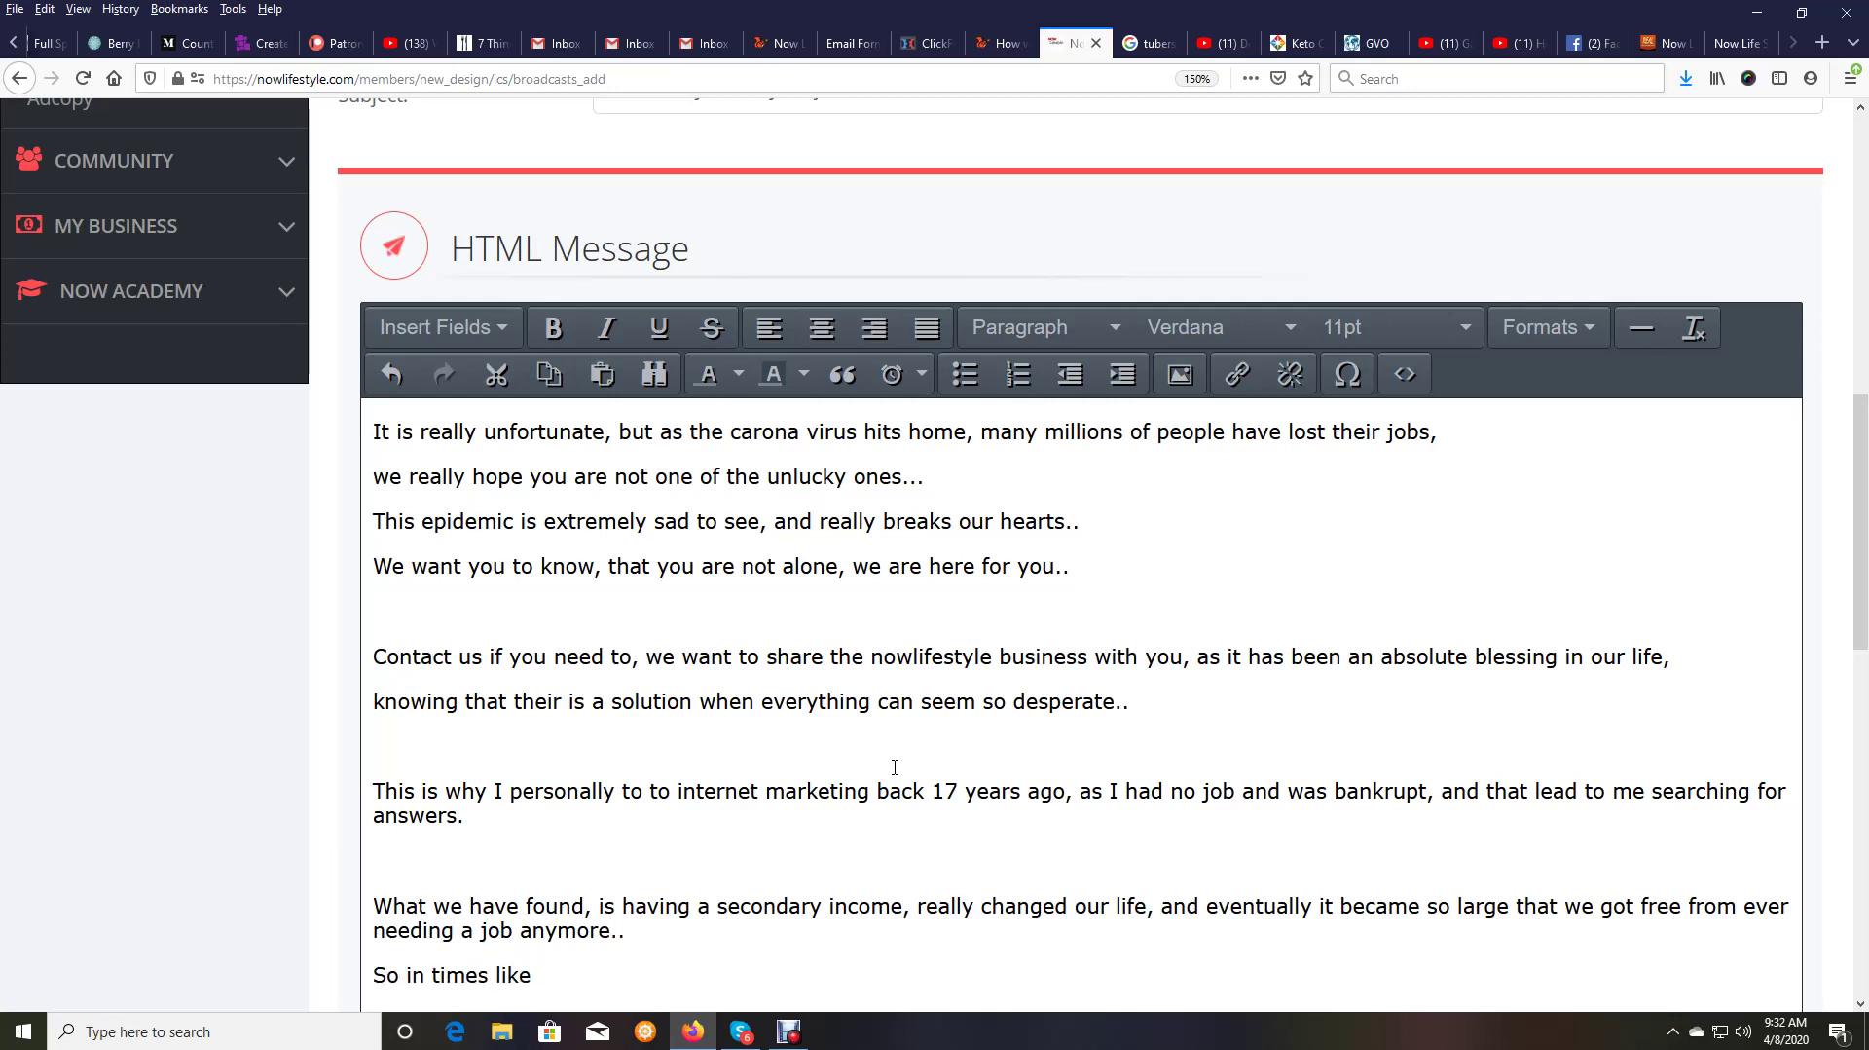
type(" this, we really")
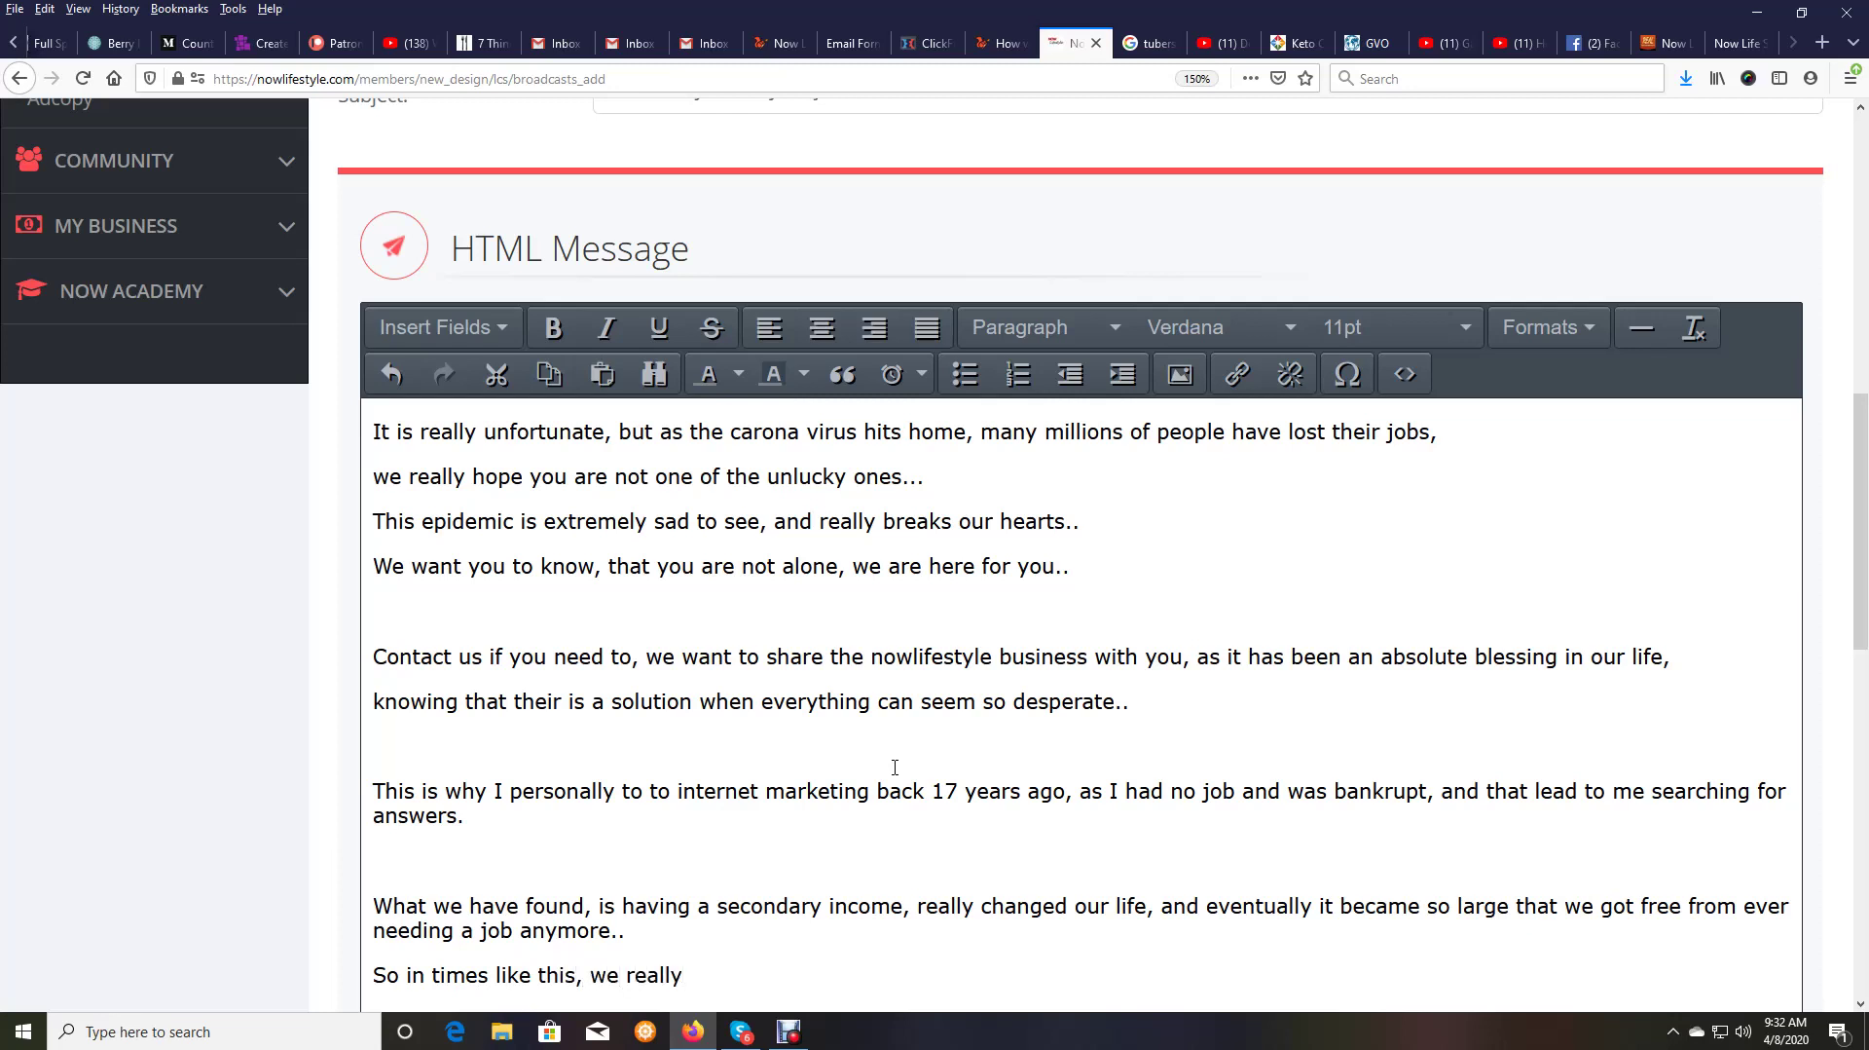
type(" feel blessed to have oped ")
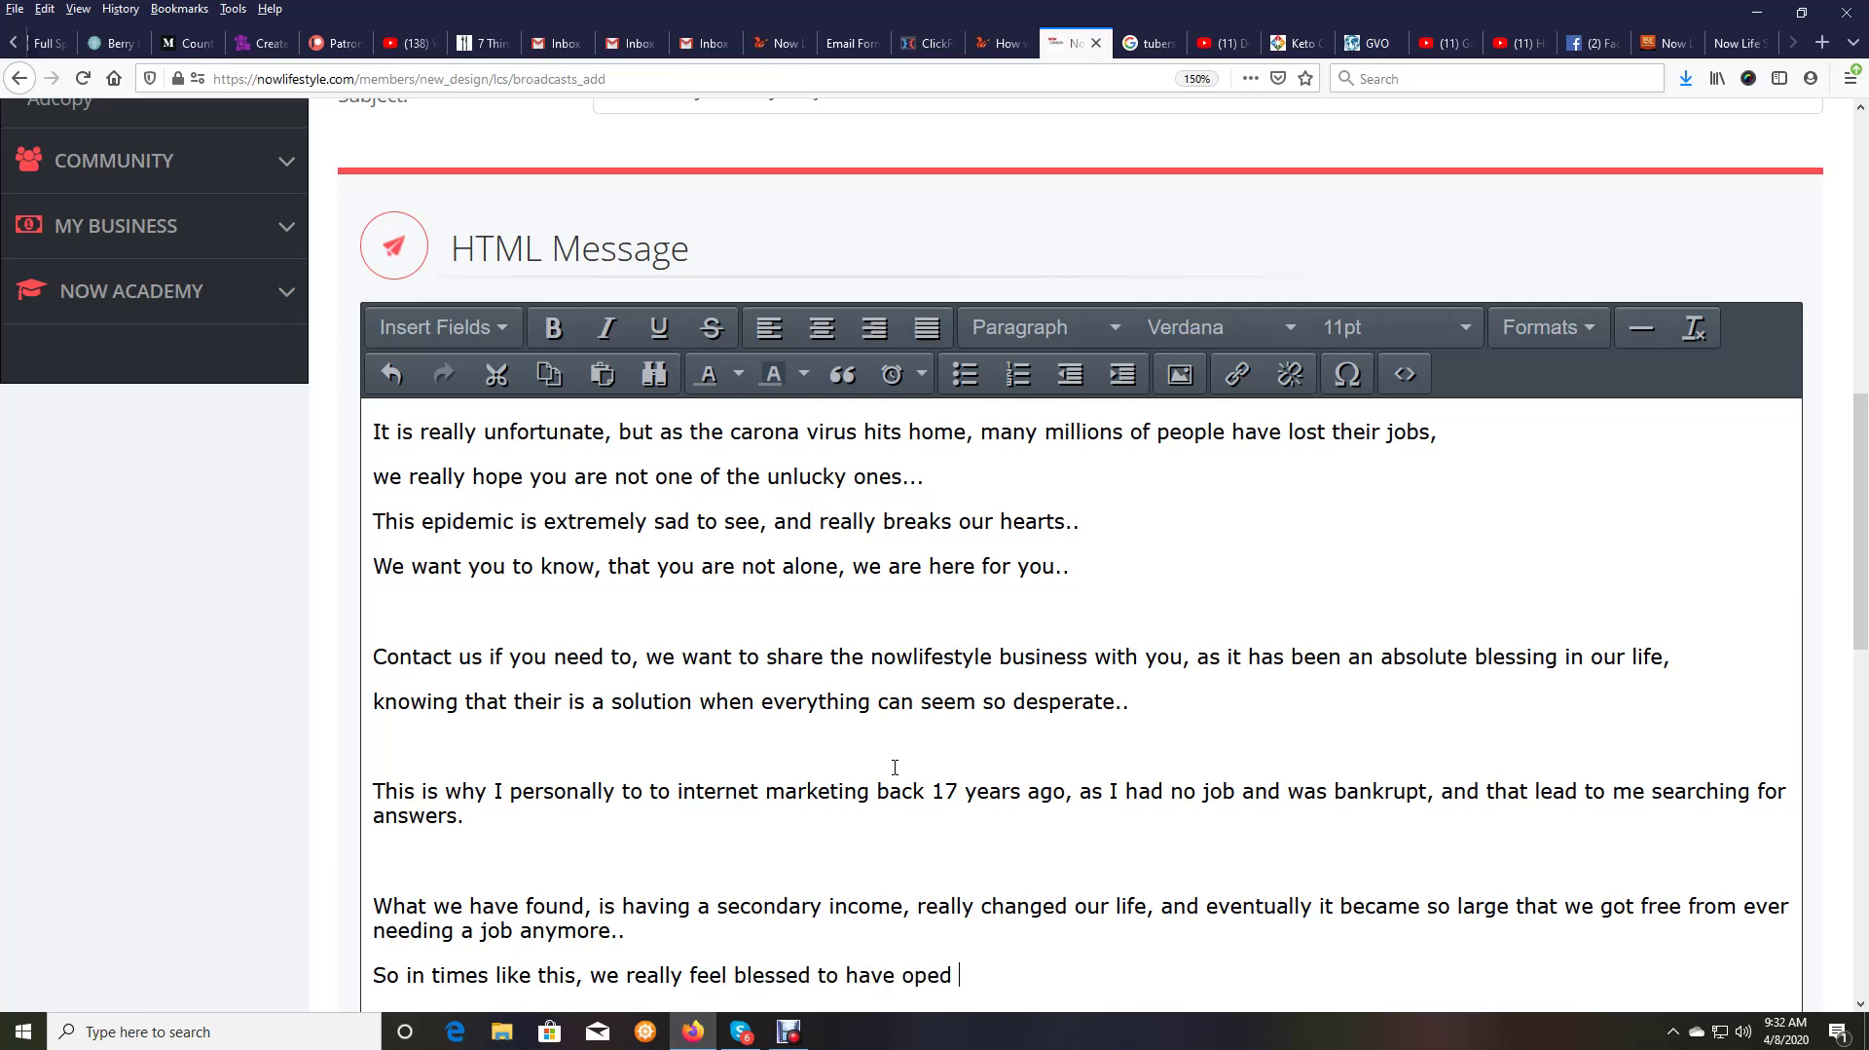
type("our eyes long ago")
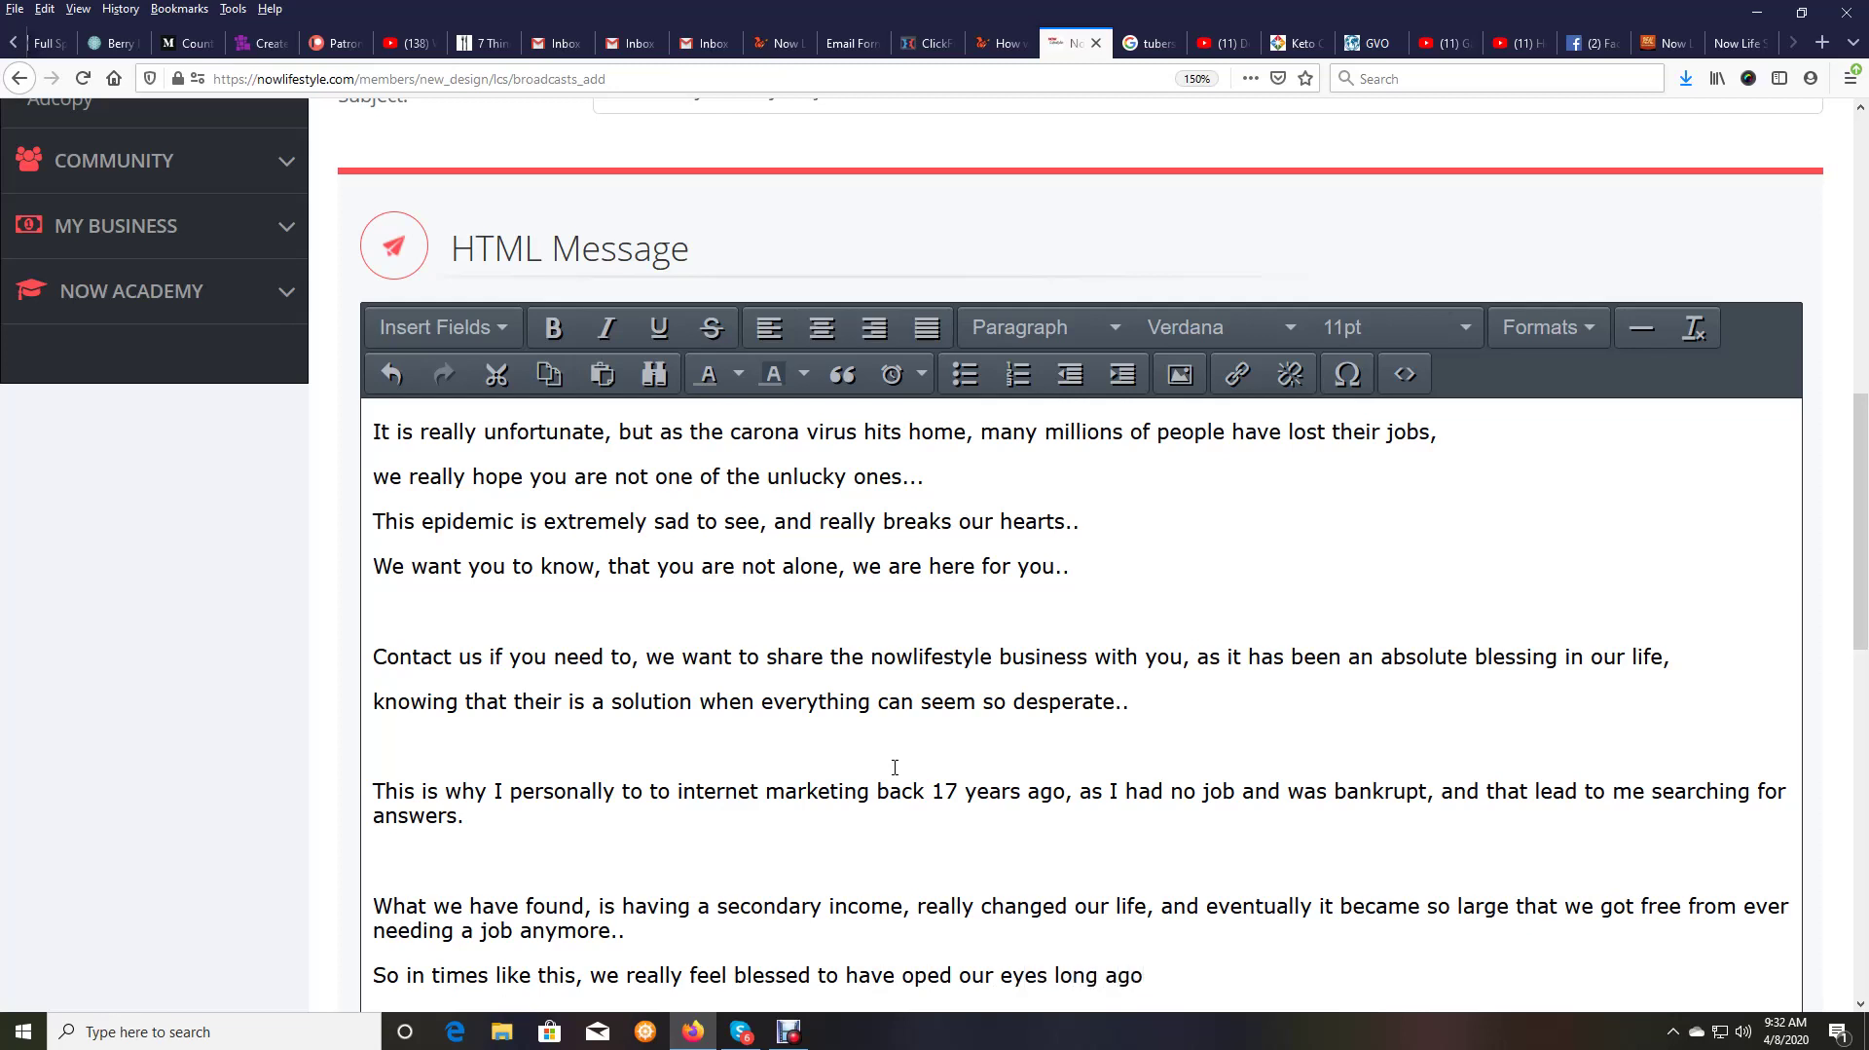
type(" in search of a better ")
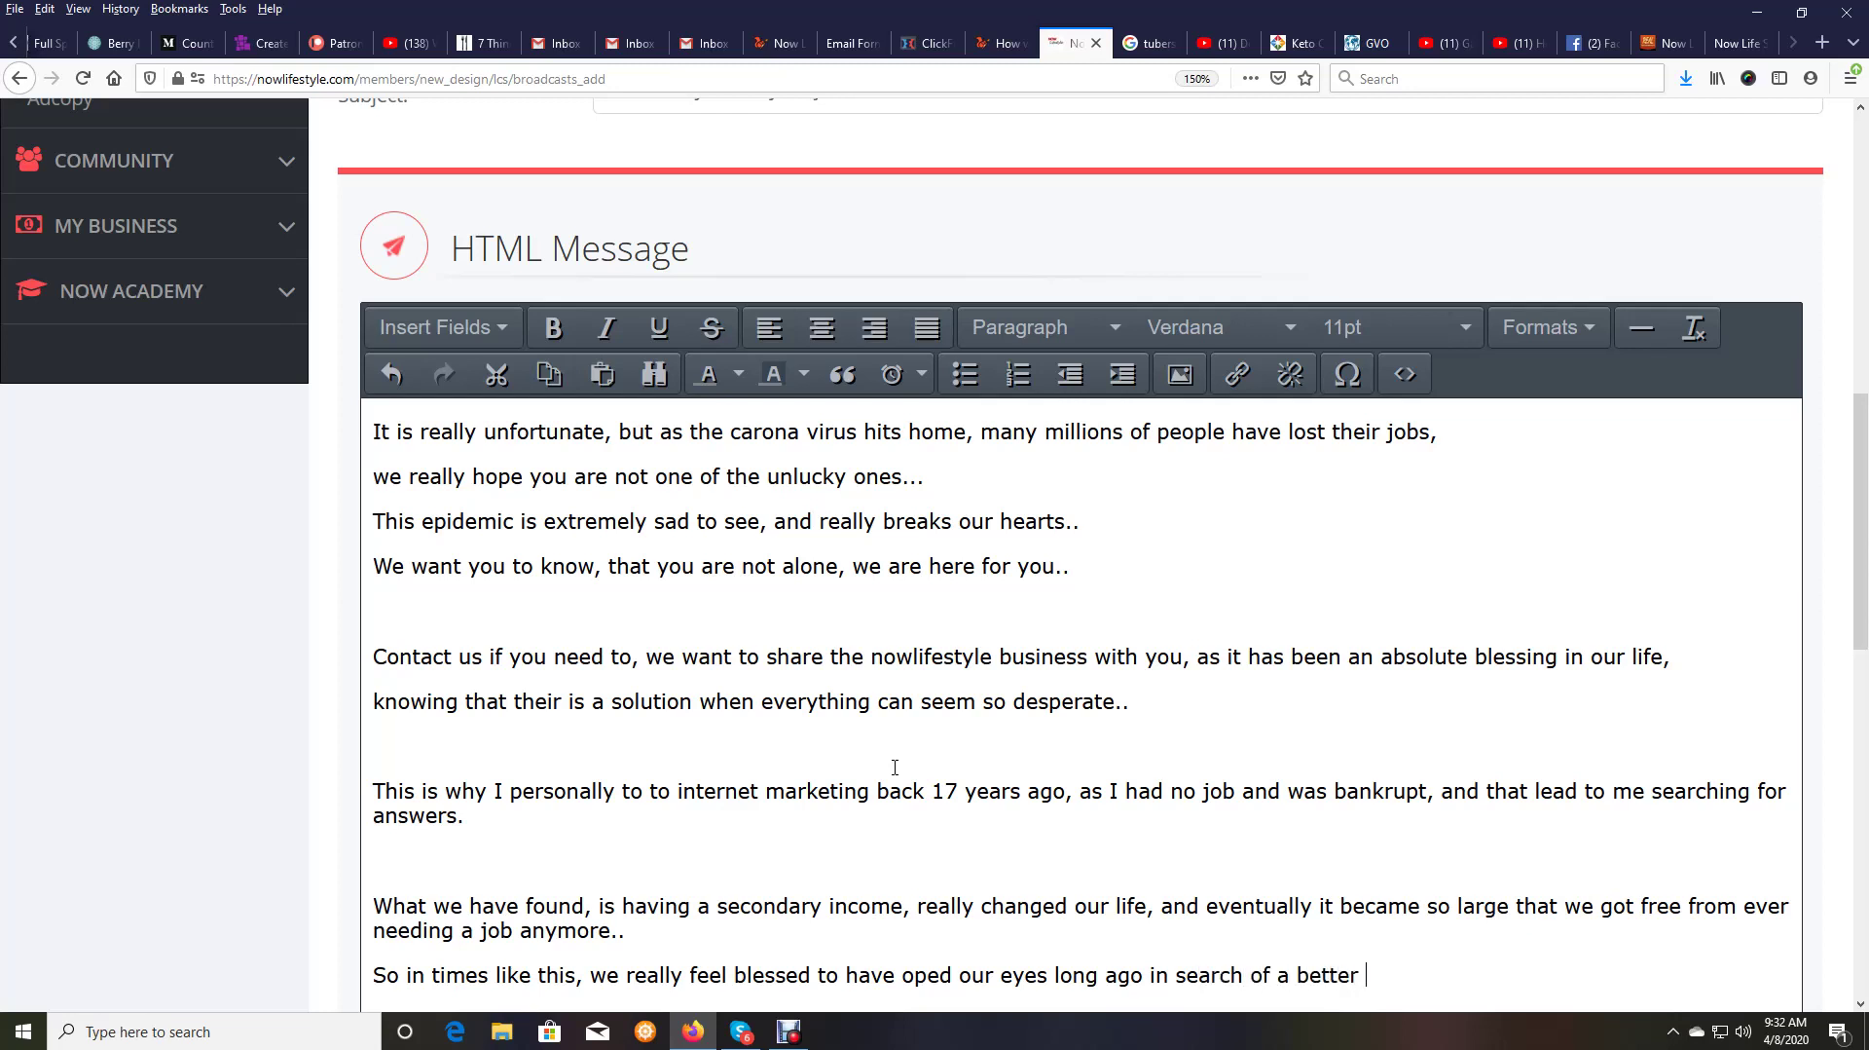
type("more secure future")
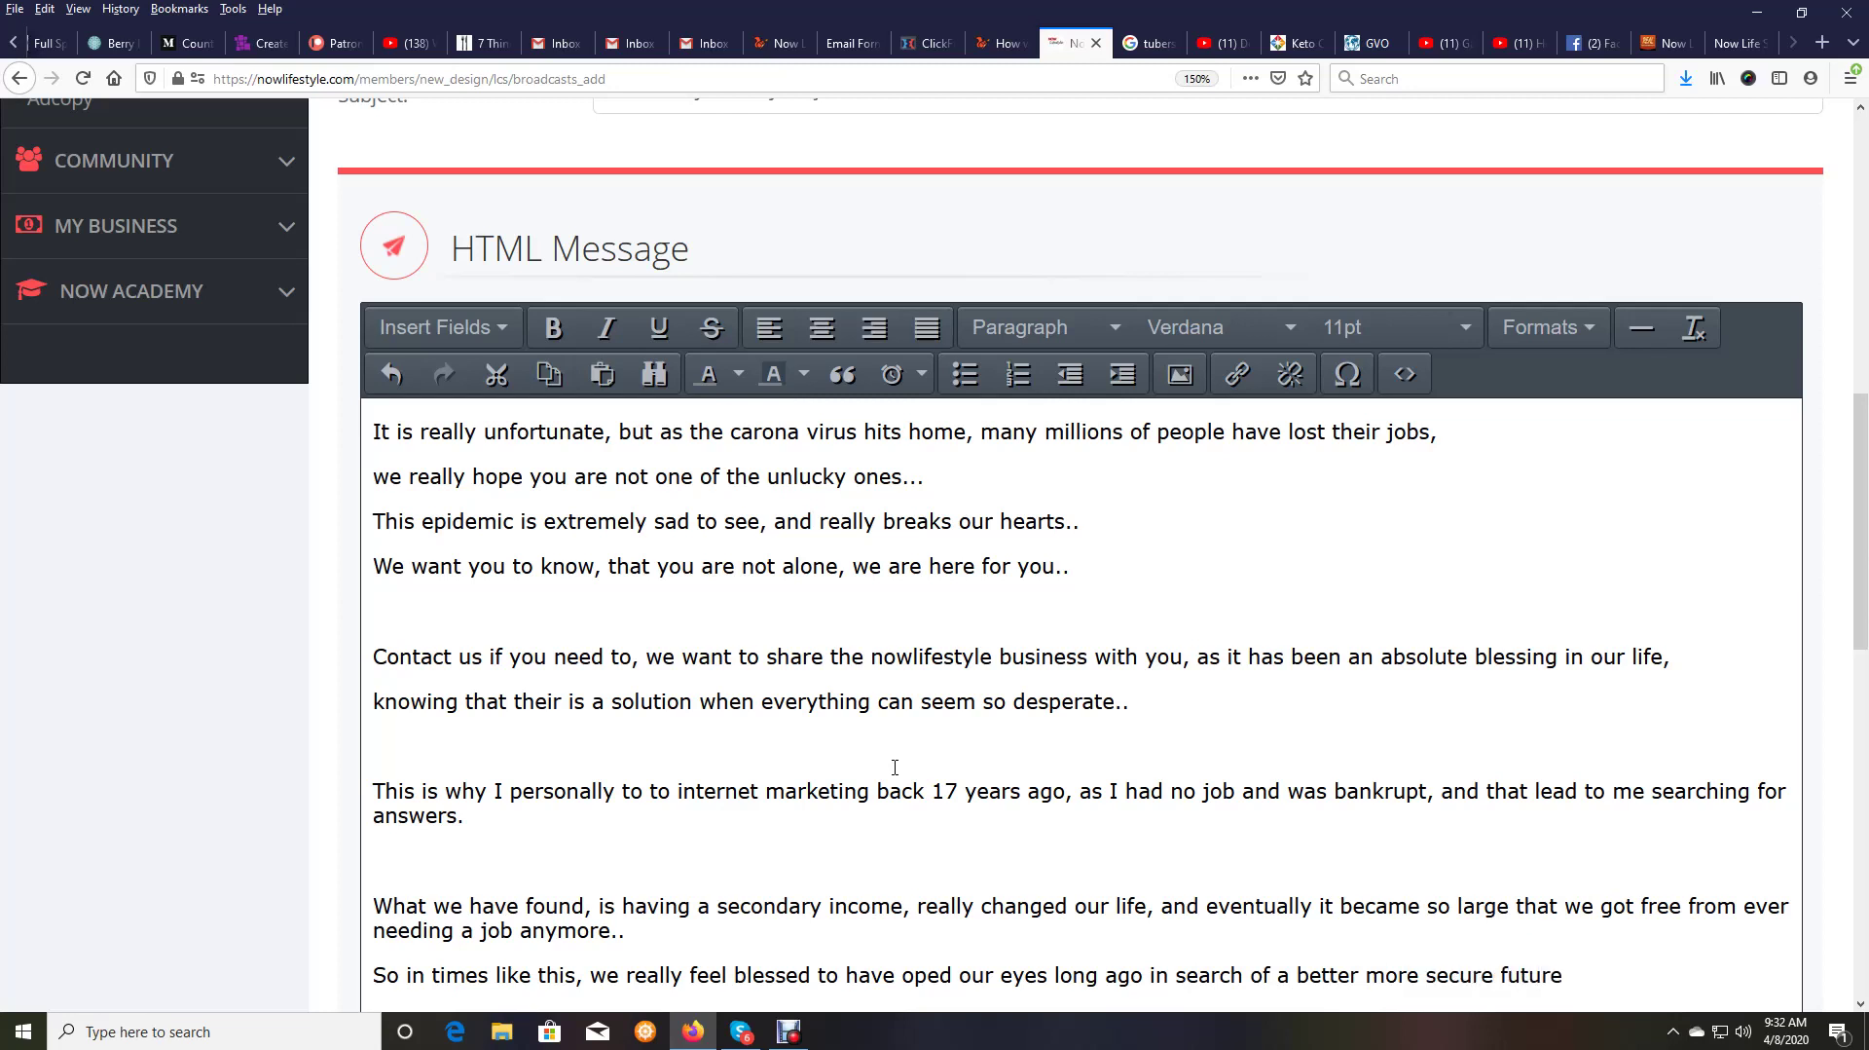
type(", where we were not dependent ")
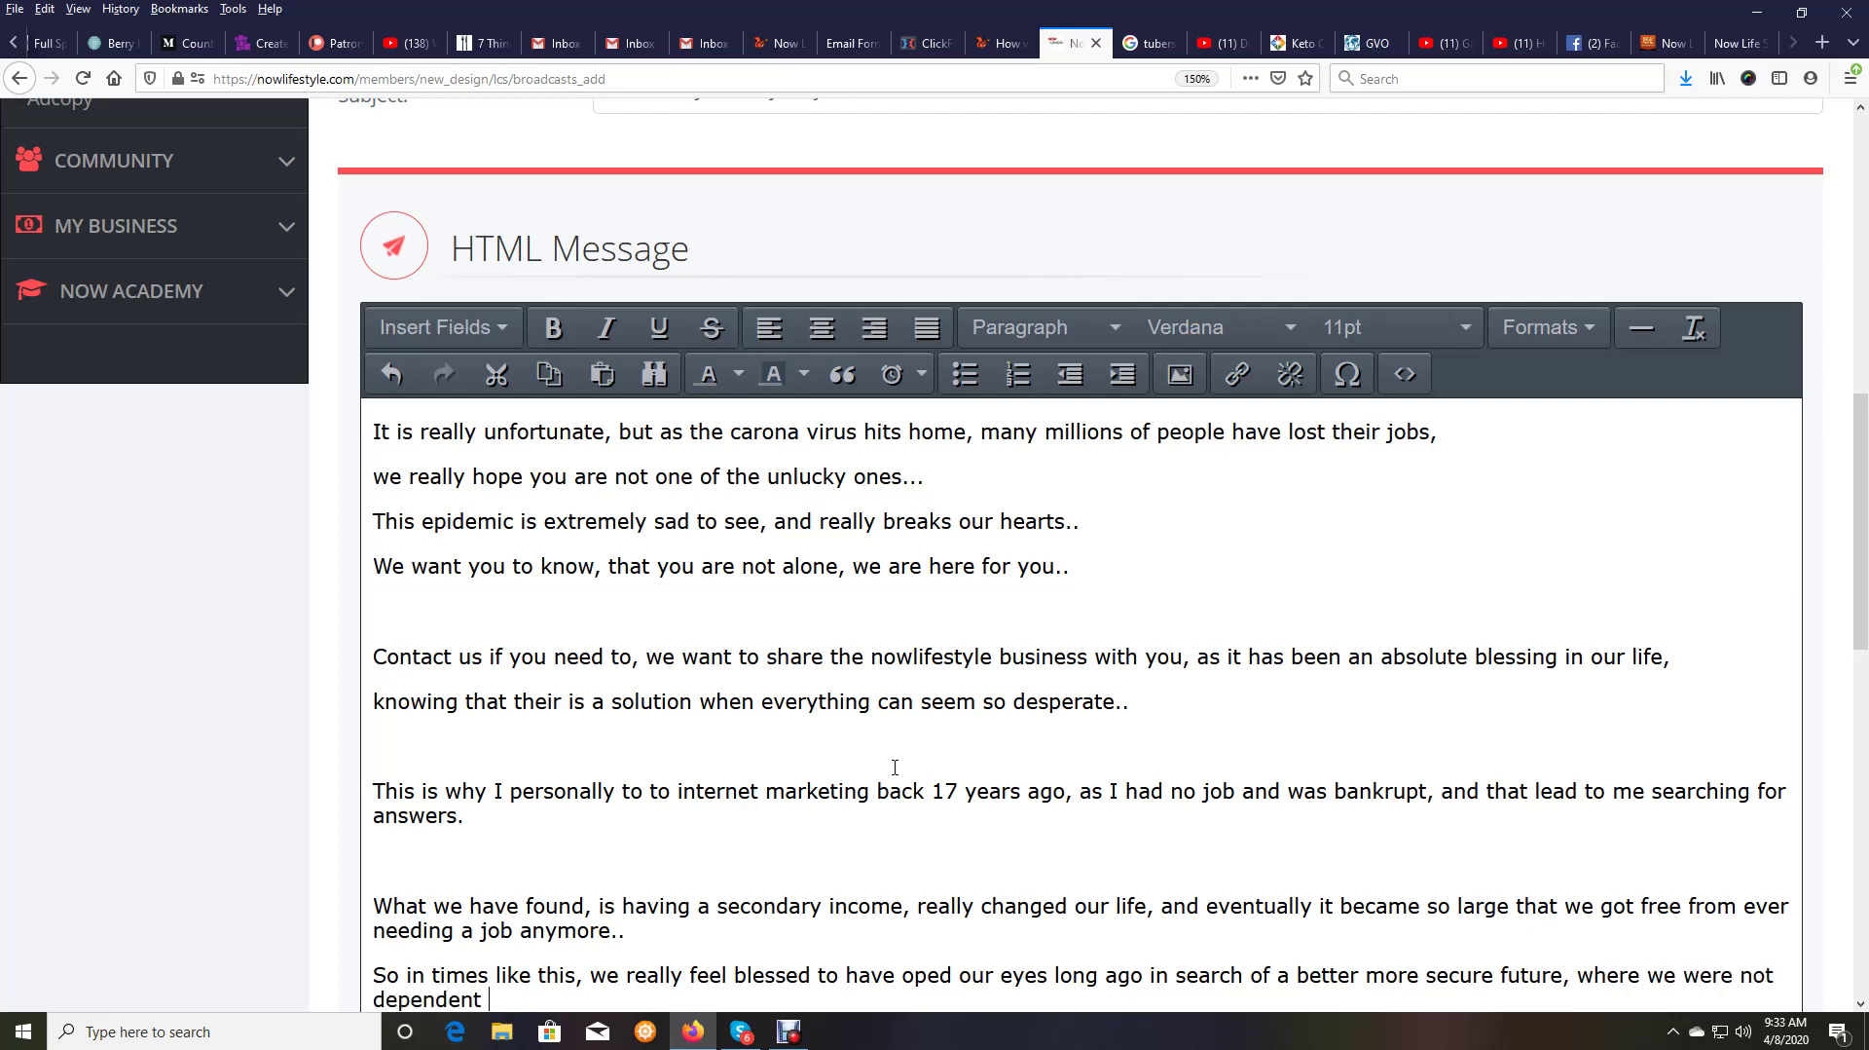
type("on someone else.")
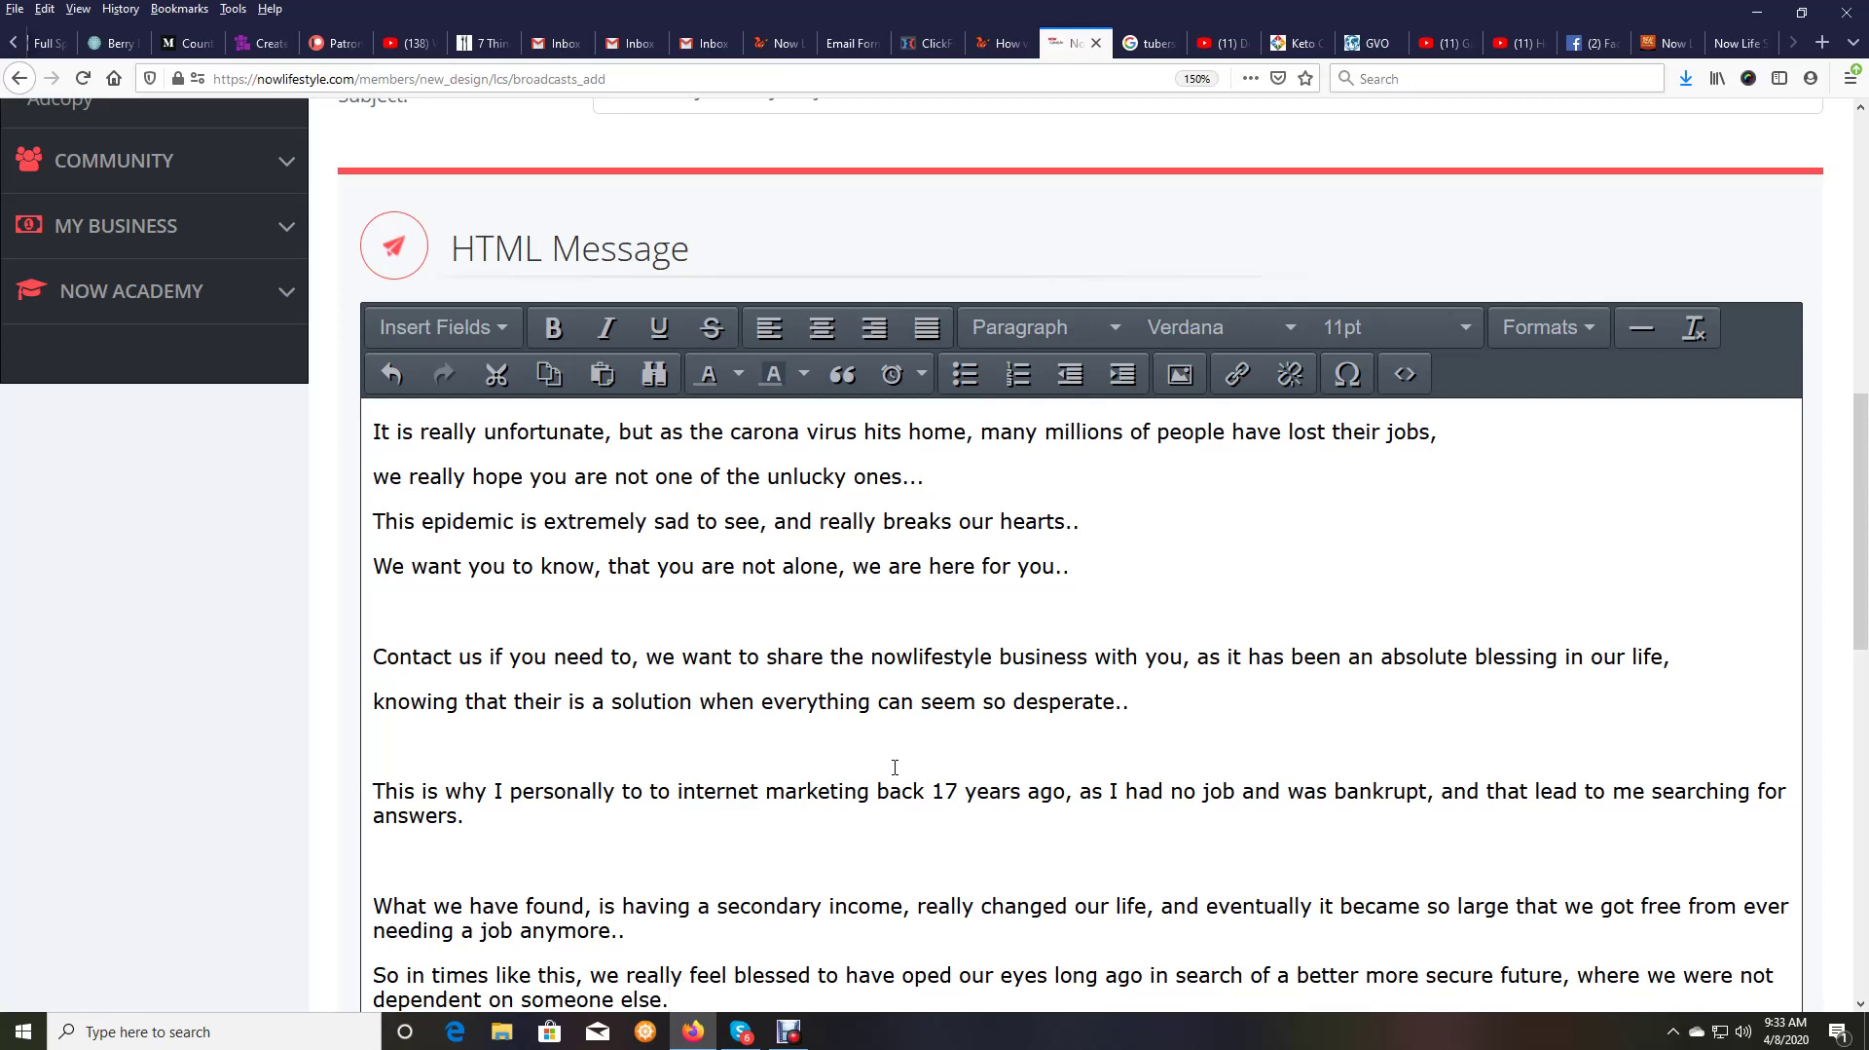
key("Return")
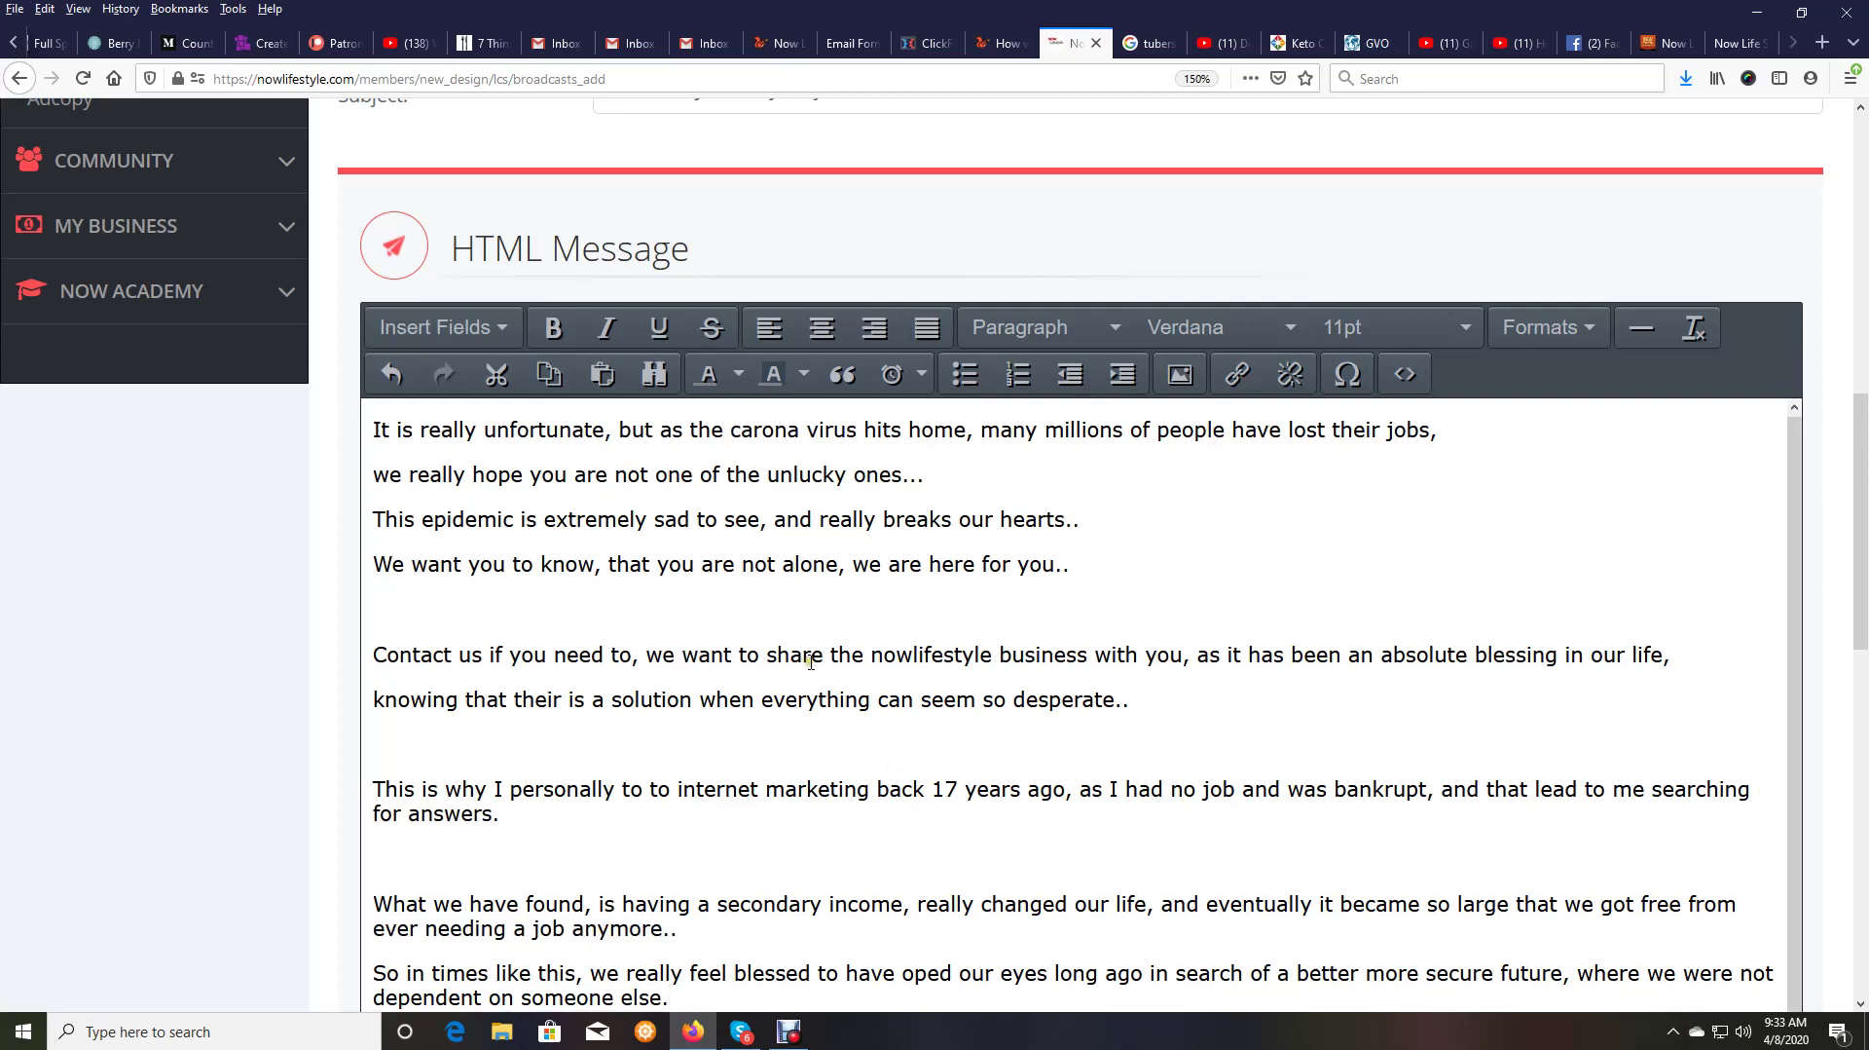
scroll(828, 654, "down", 5)
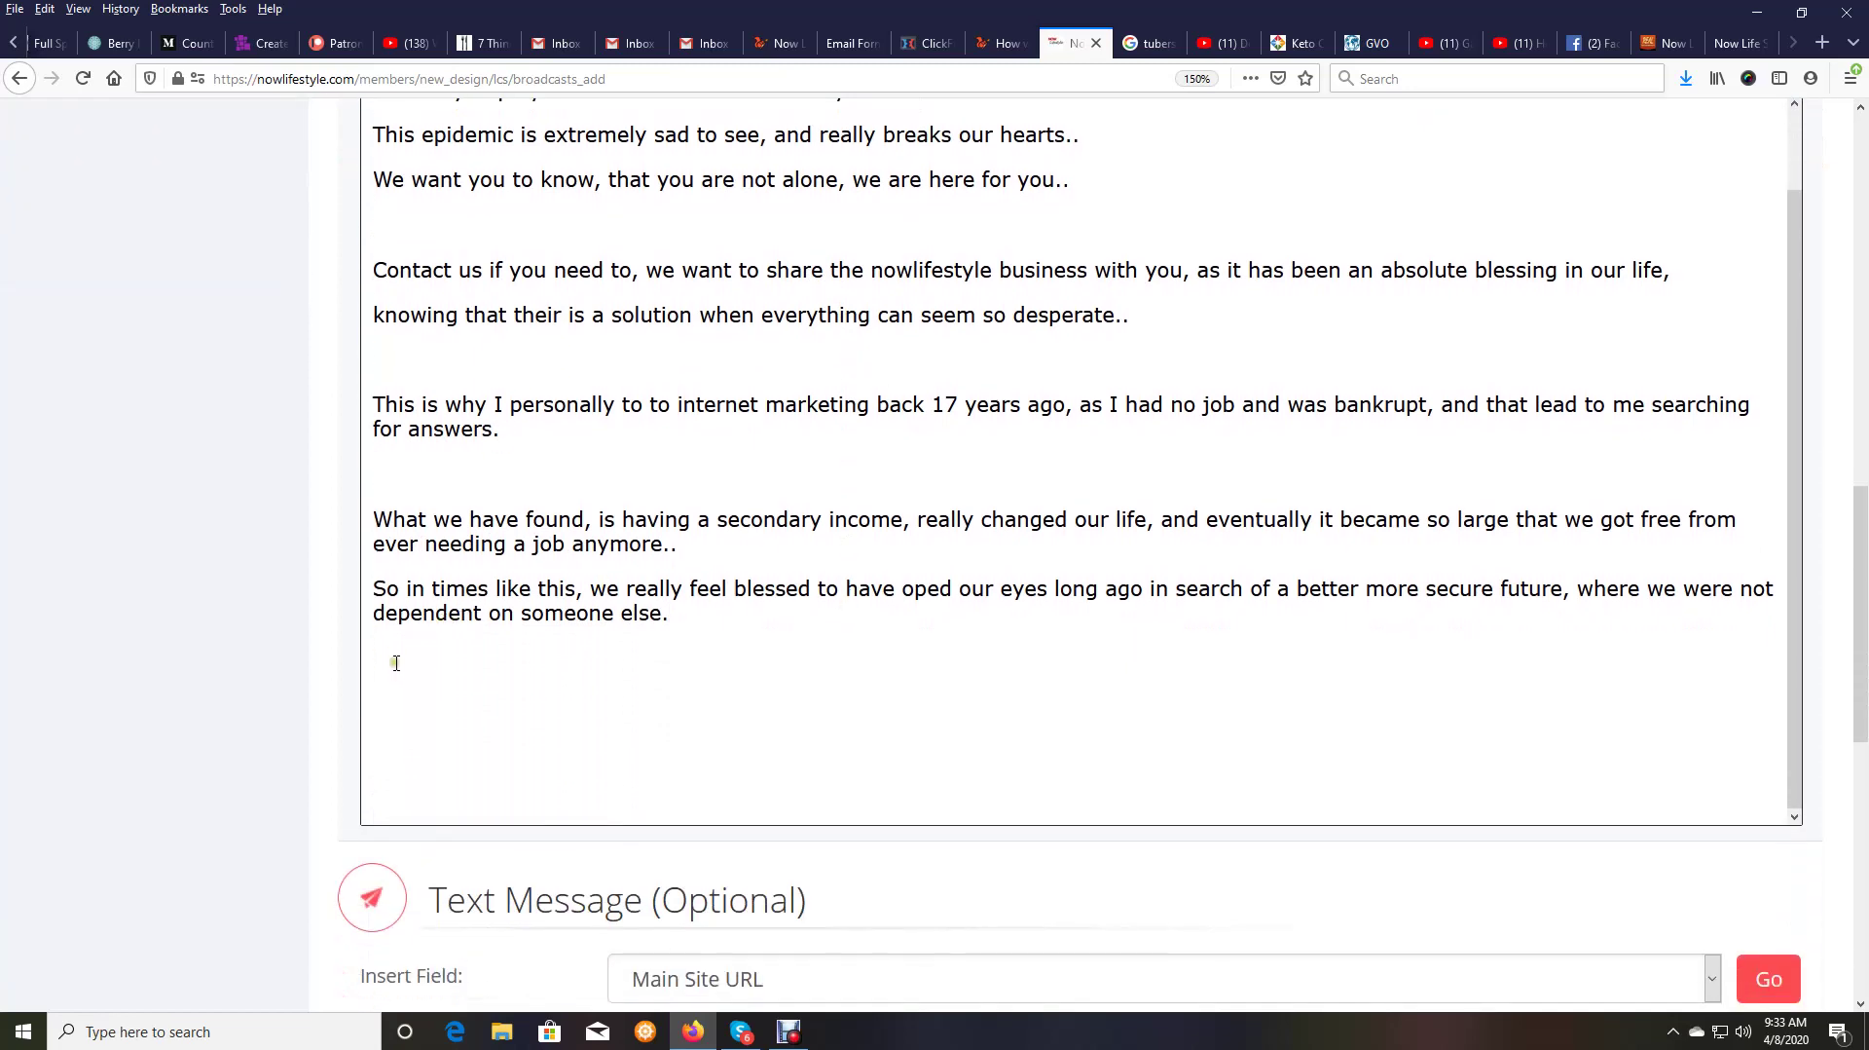
- On the last line type 'We would love for you to join us, and become part of the Team...freedom lifestyle.'
left_click(389, 690)
left_click(385, 674)
type("We would love for you to join us")
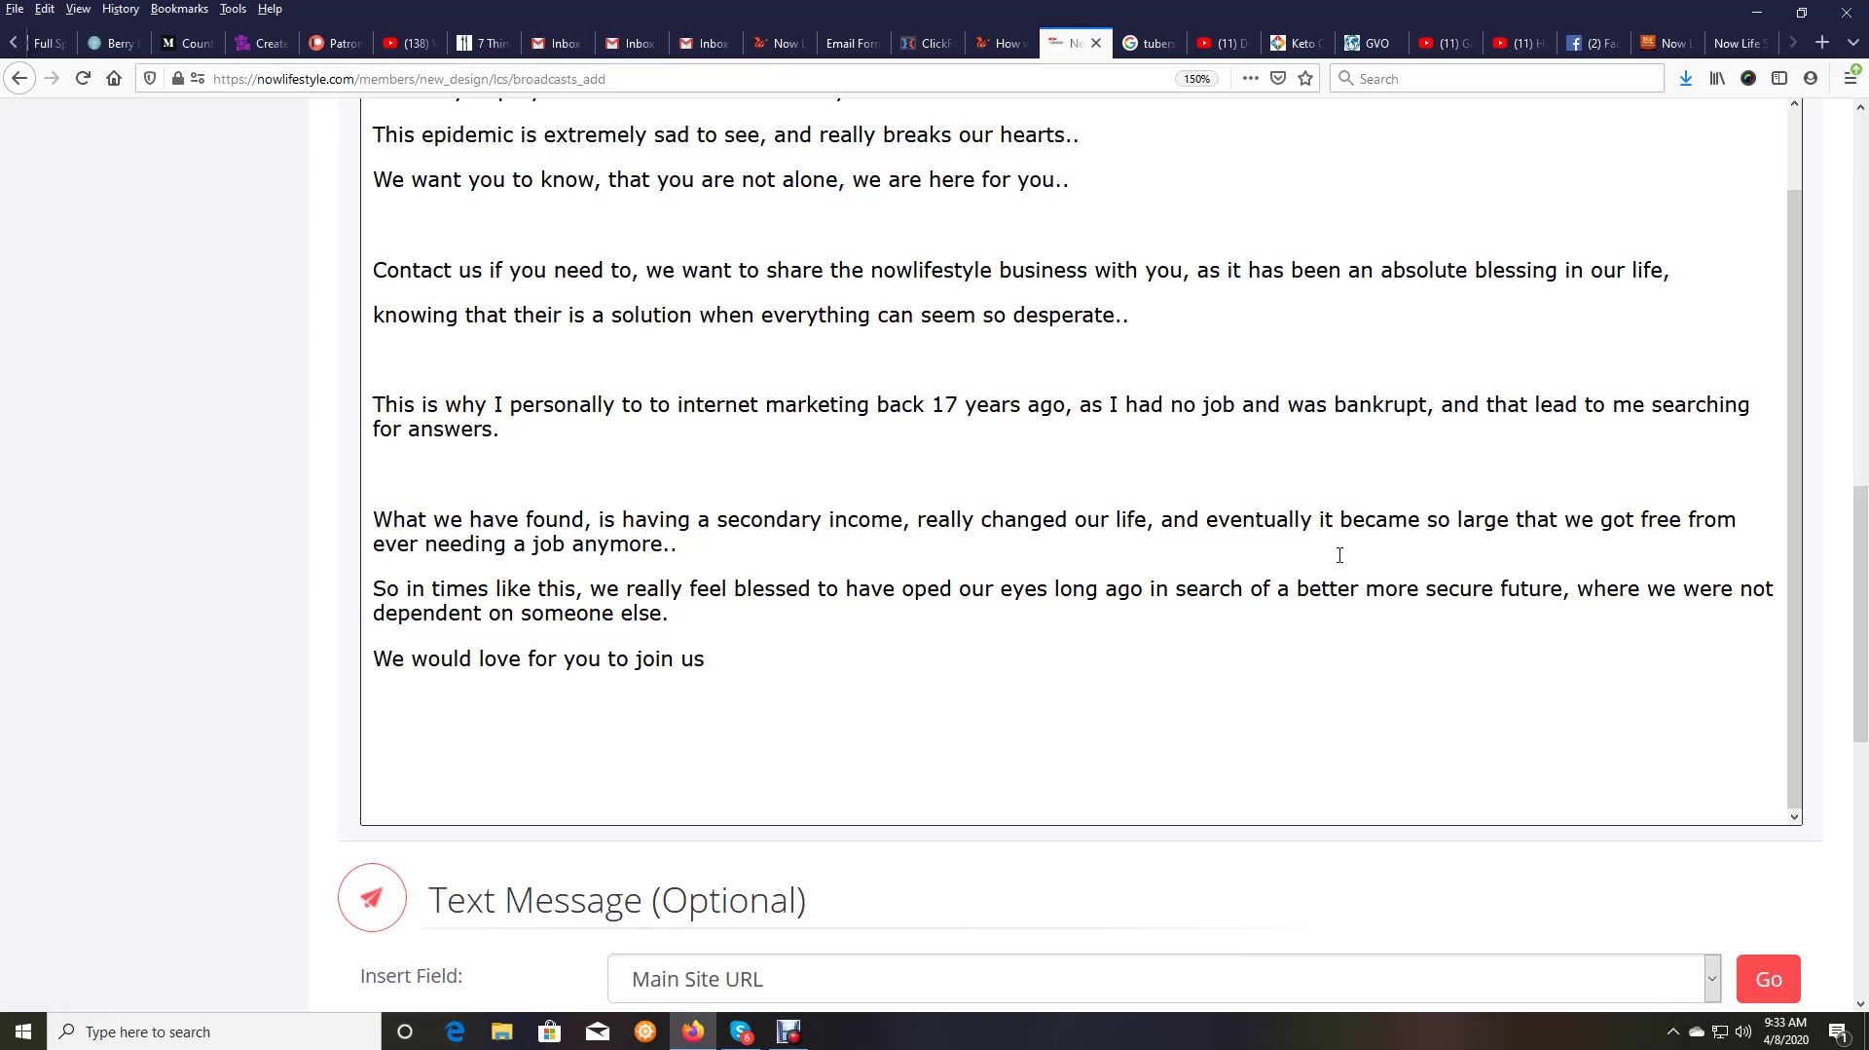
type(", and become part of the")
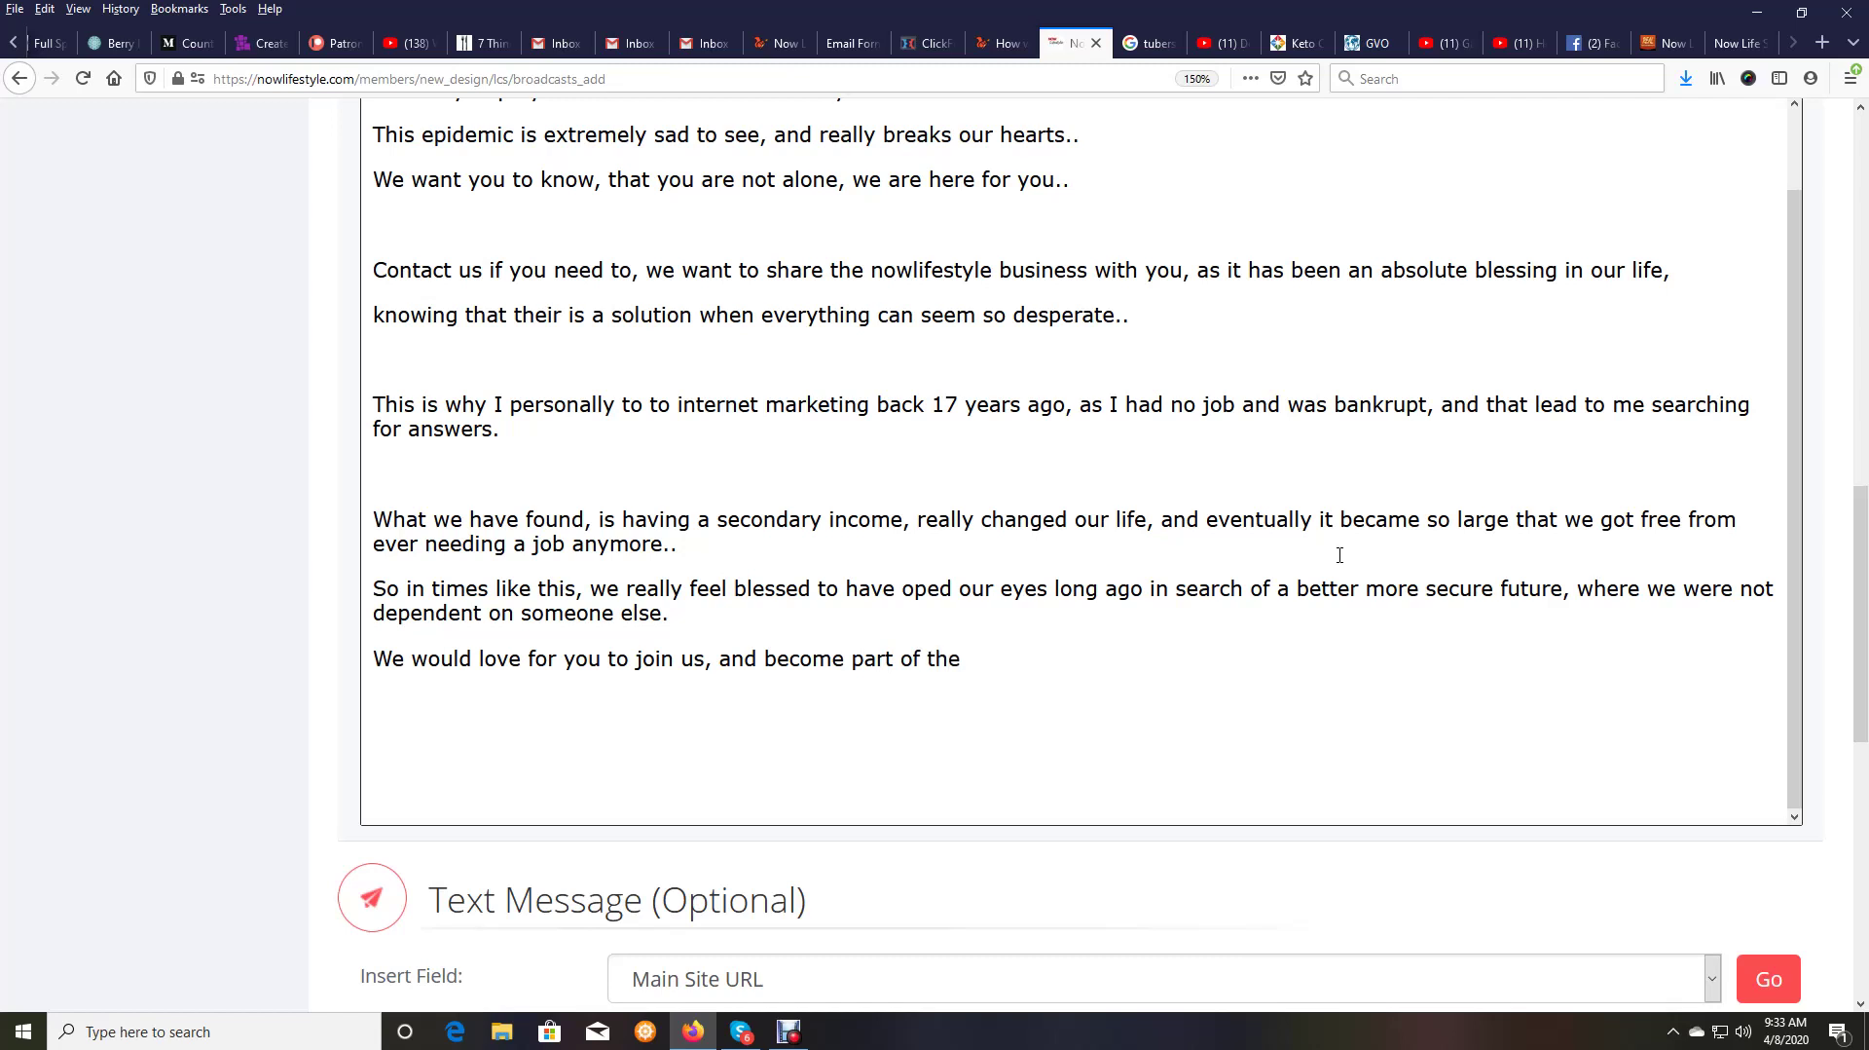
type(" the Team, as we are all wor")
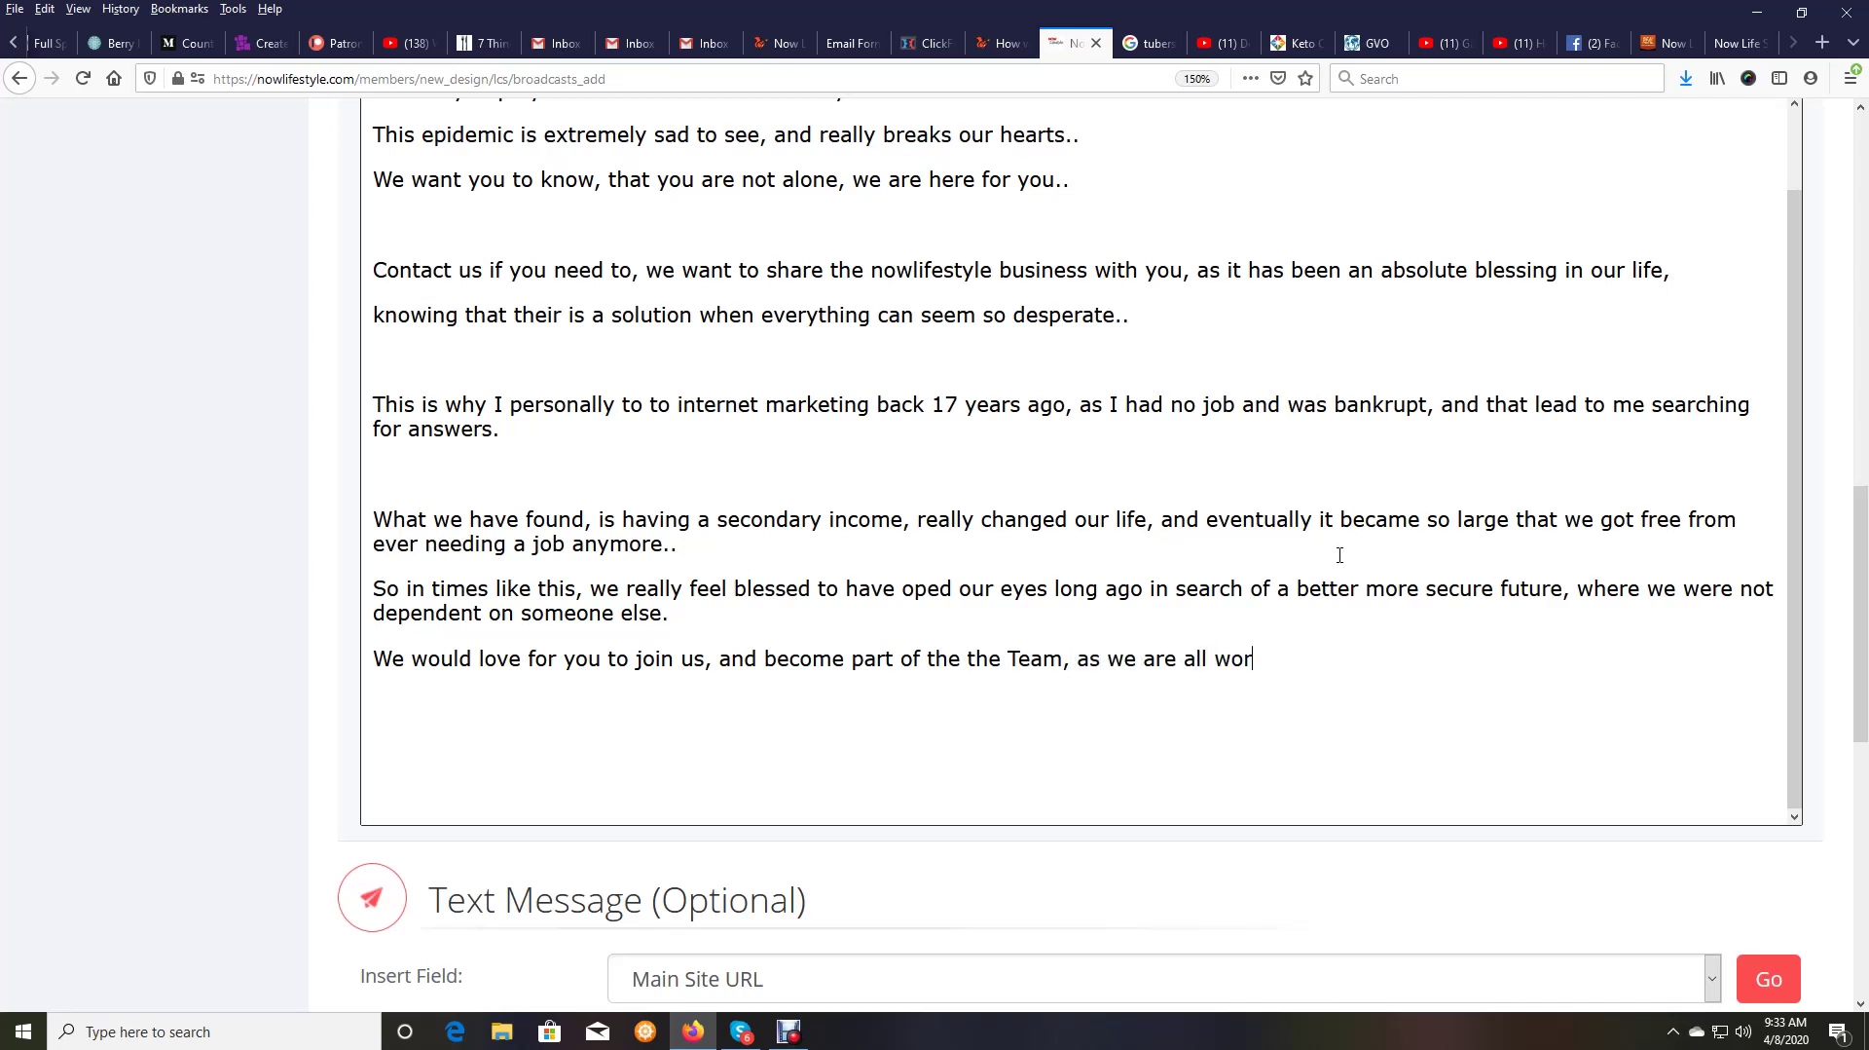
type("king together t")
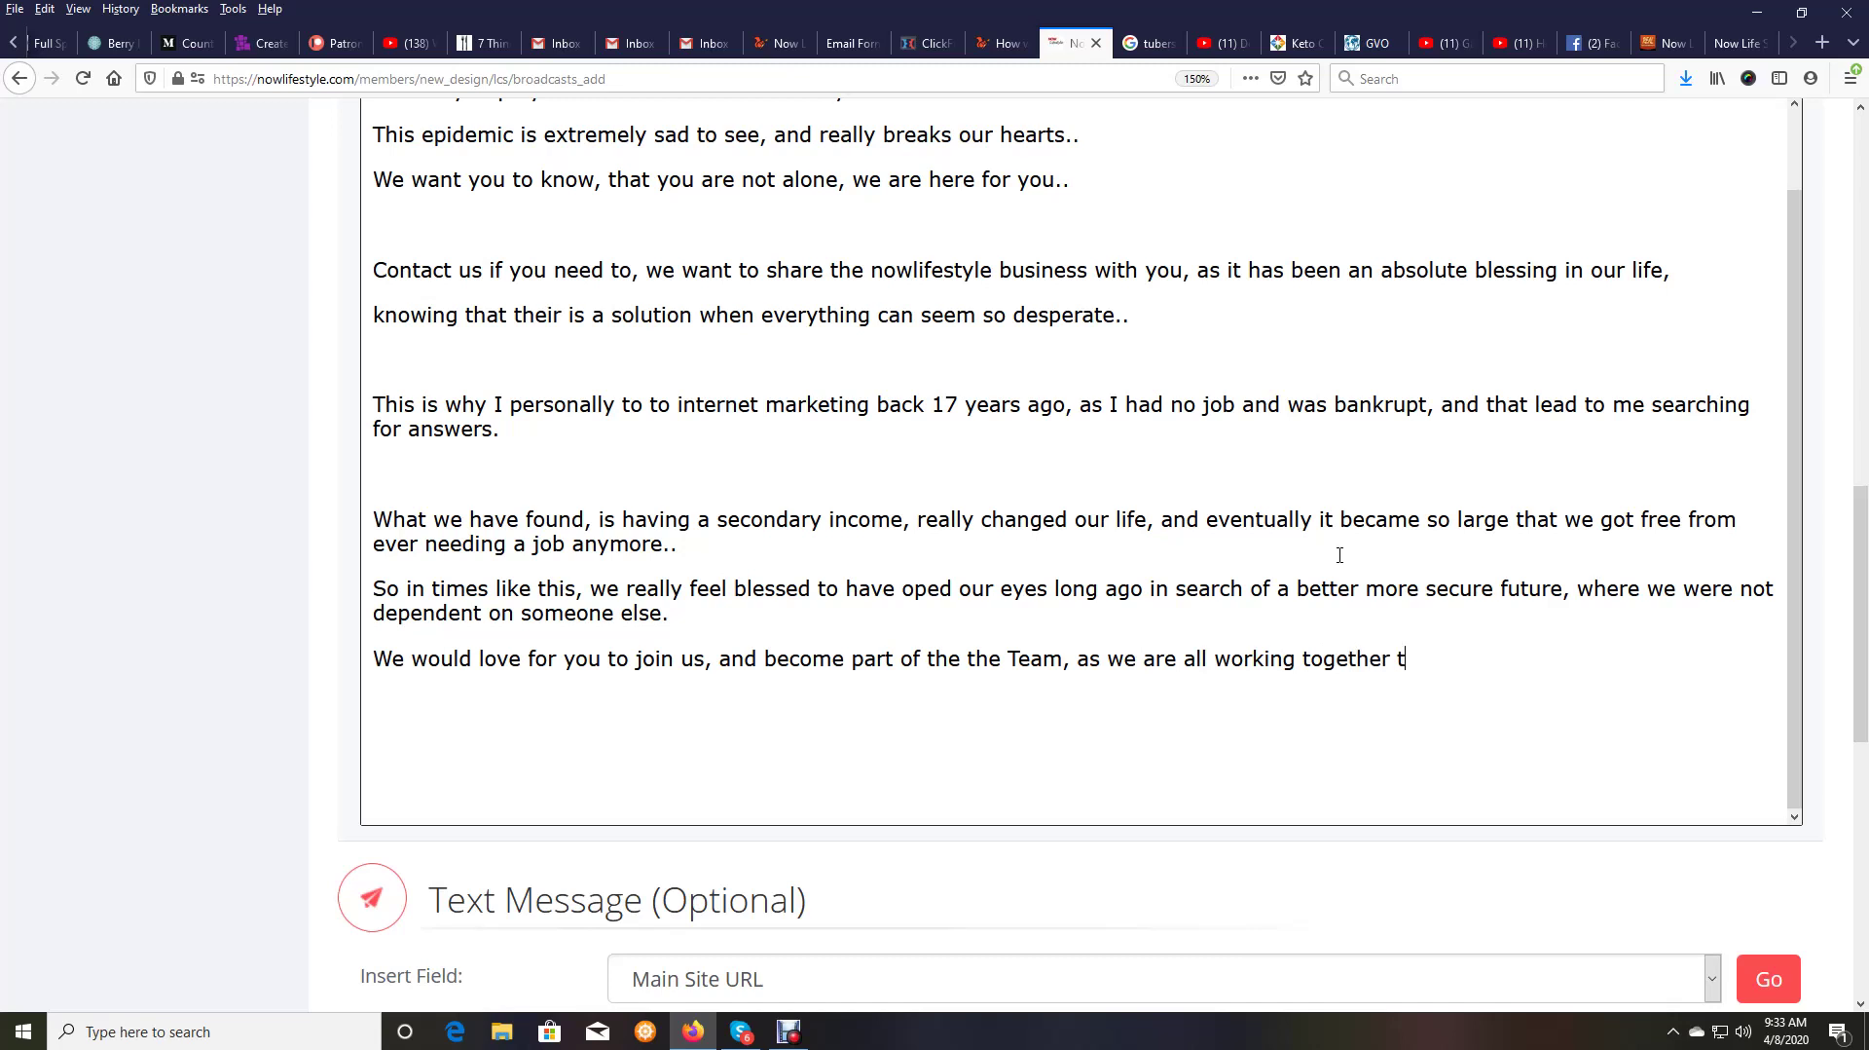
type("o spread that free")
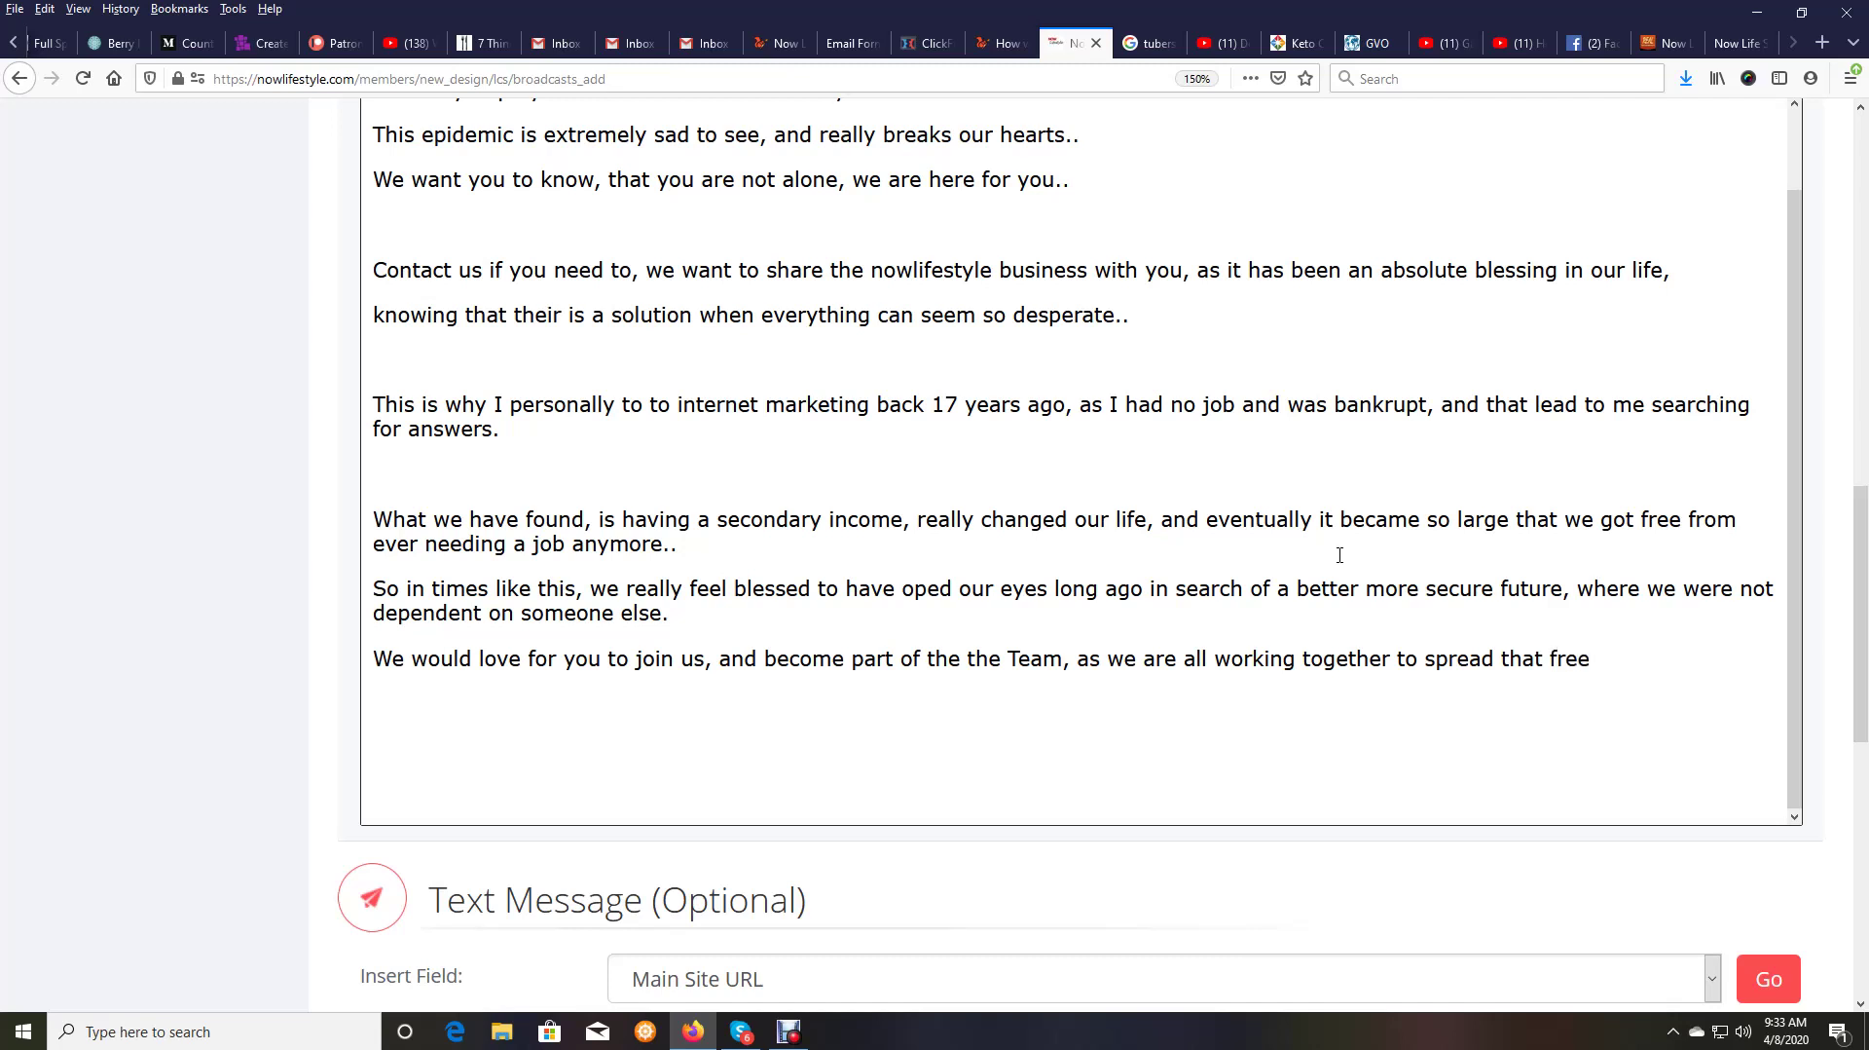
type("dom lifestyle.")
key("Return")
key("Return")
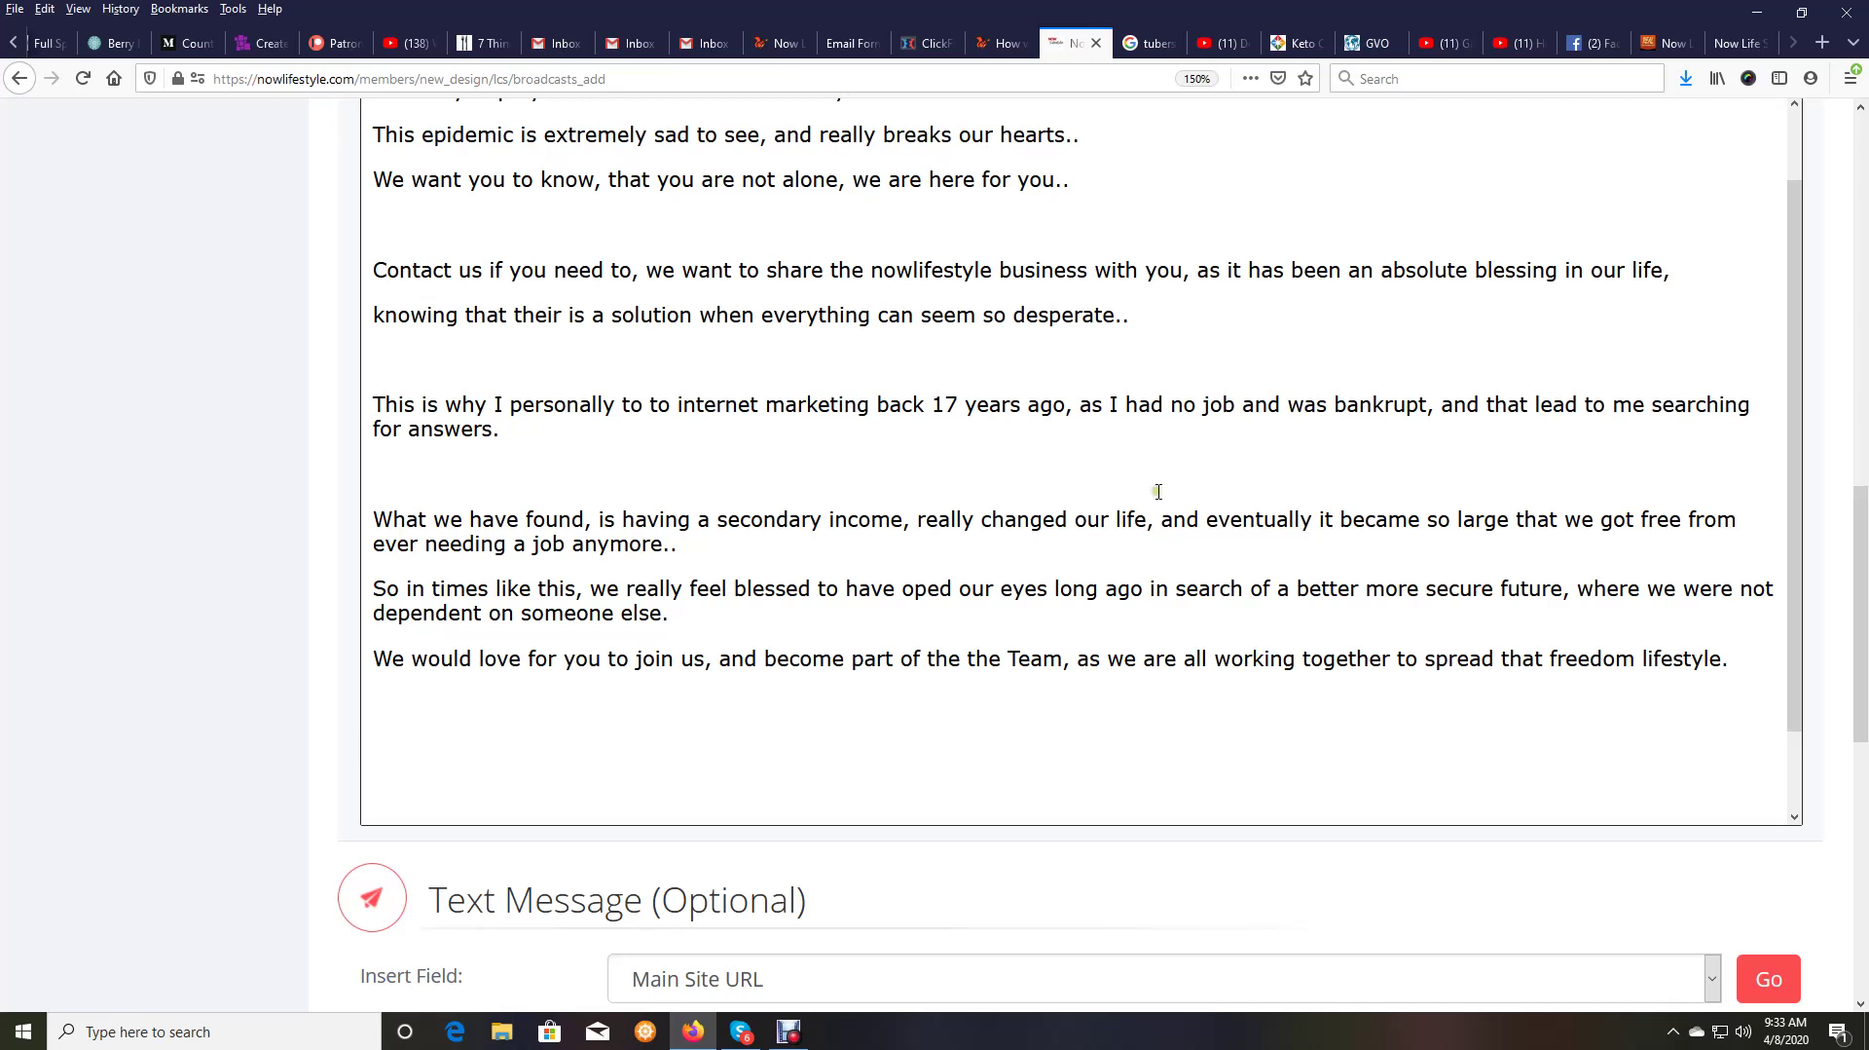
scroll(1133, 491, "up", 2)
scroll(1130, 494, "up", 3)
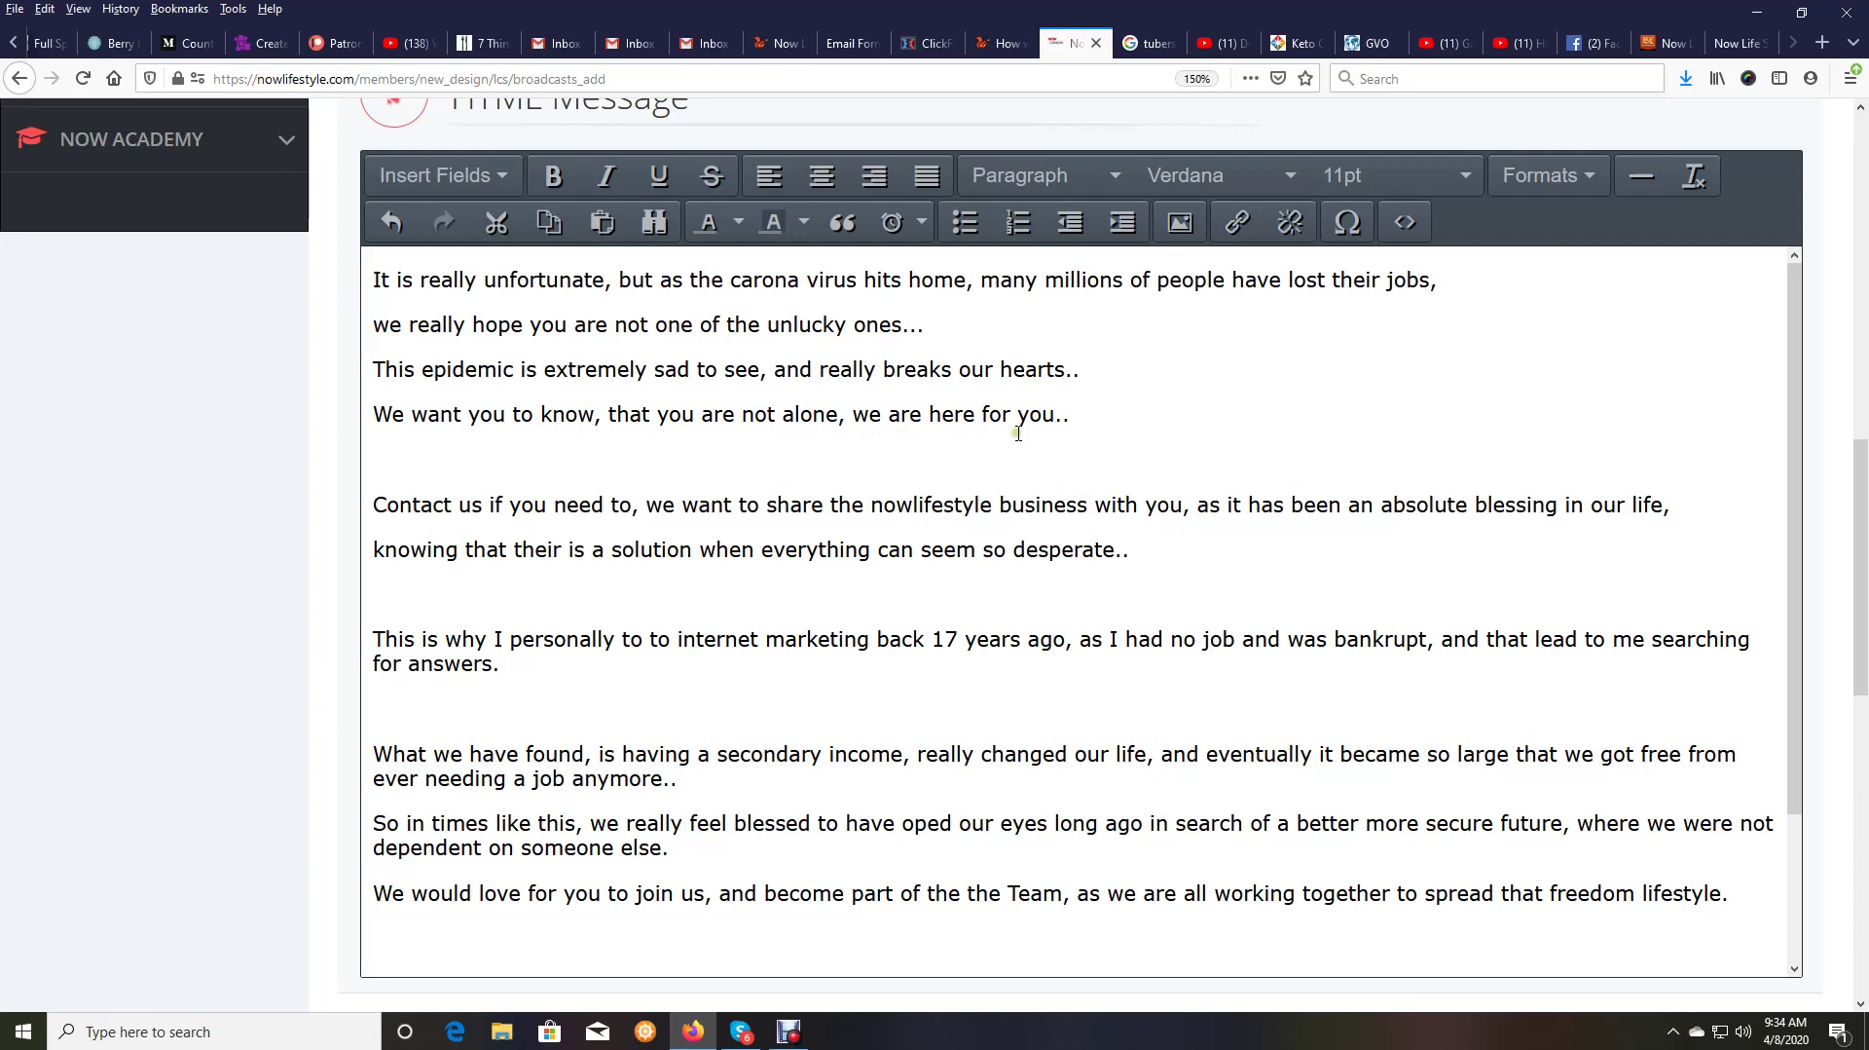
left_click_drag(1091, 423, 346, 283)
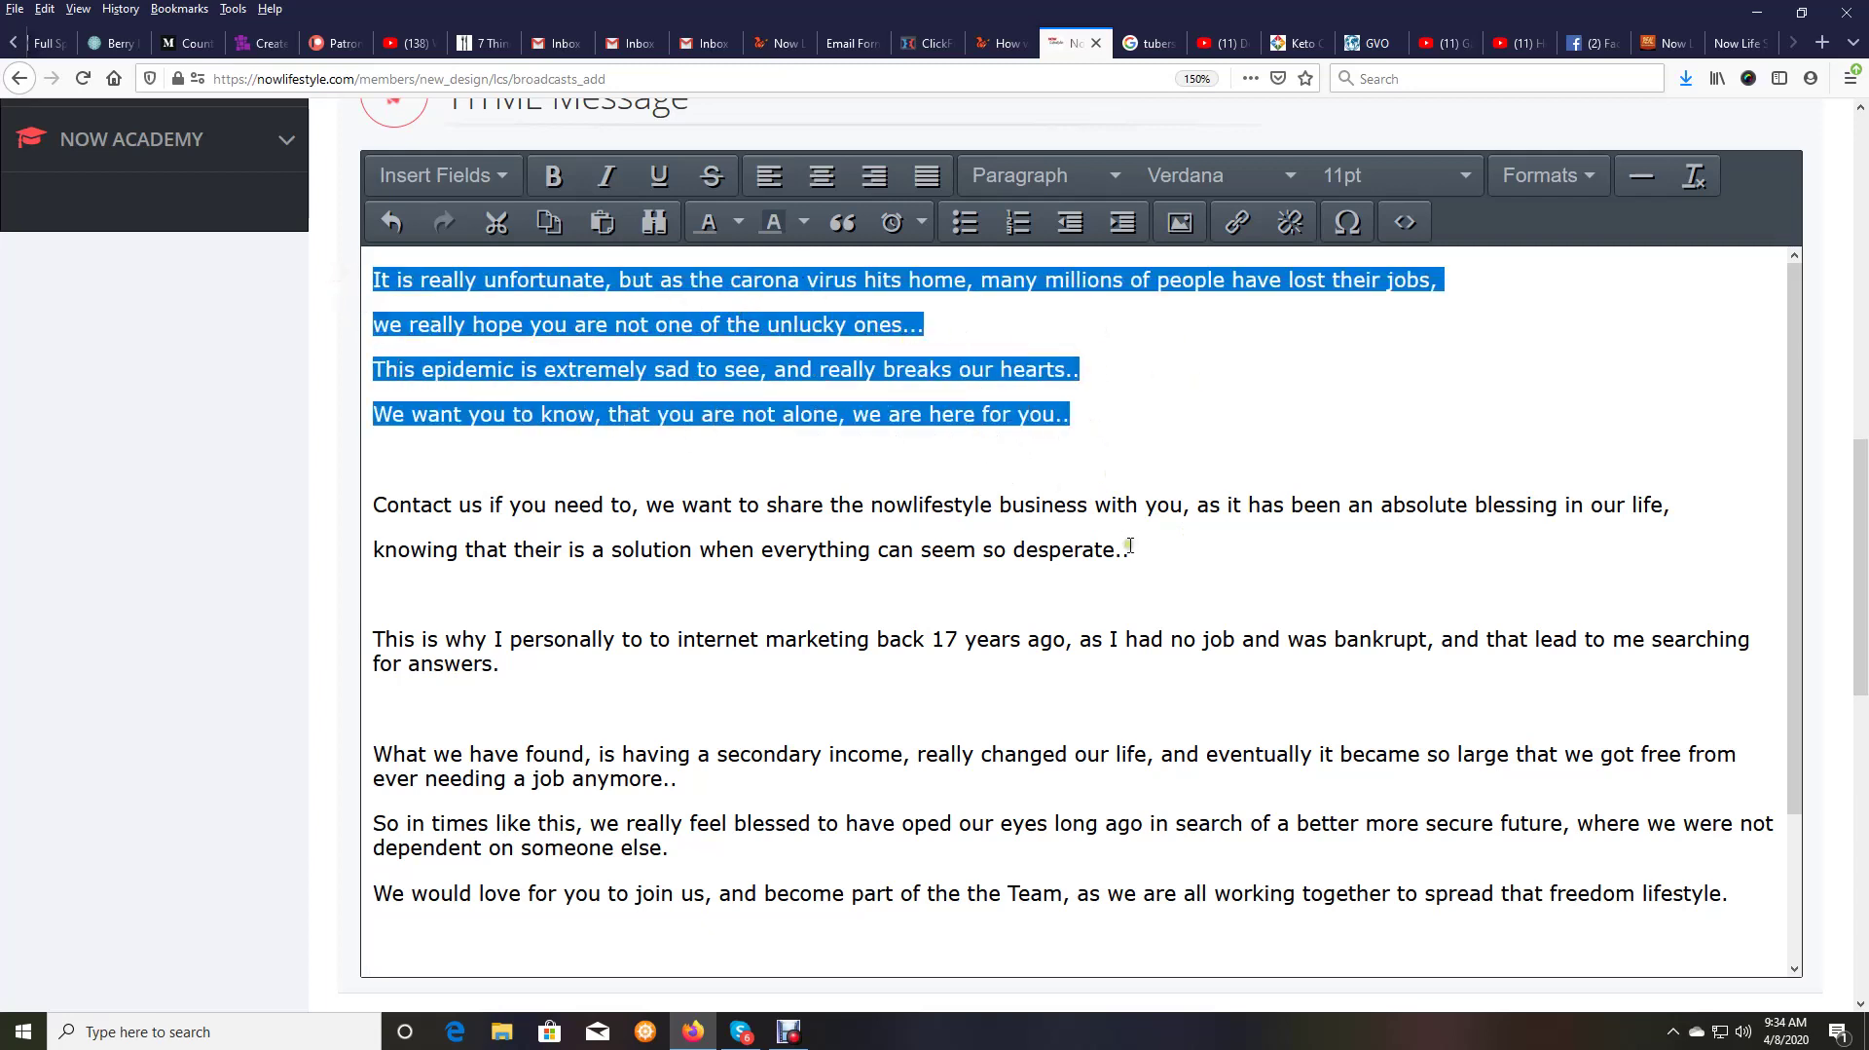
left_click(865, 468)
scroll(918, 547, "down", 2)
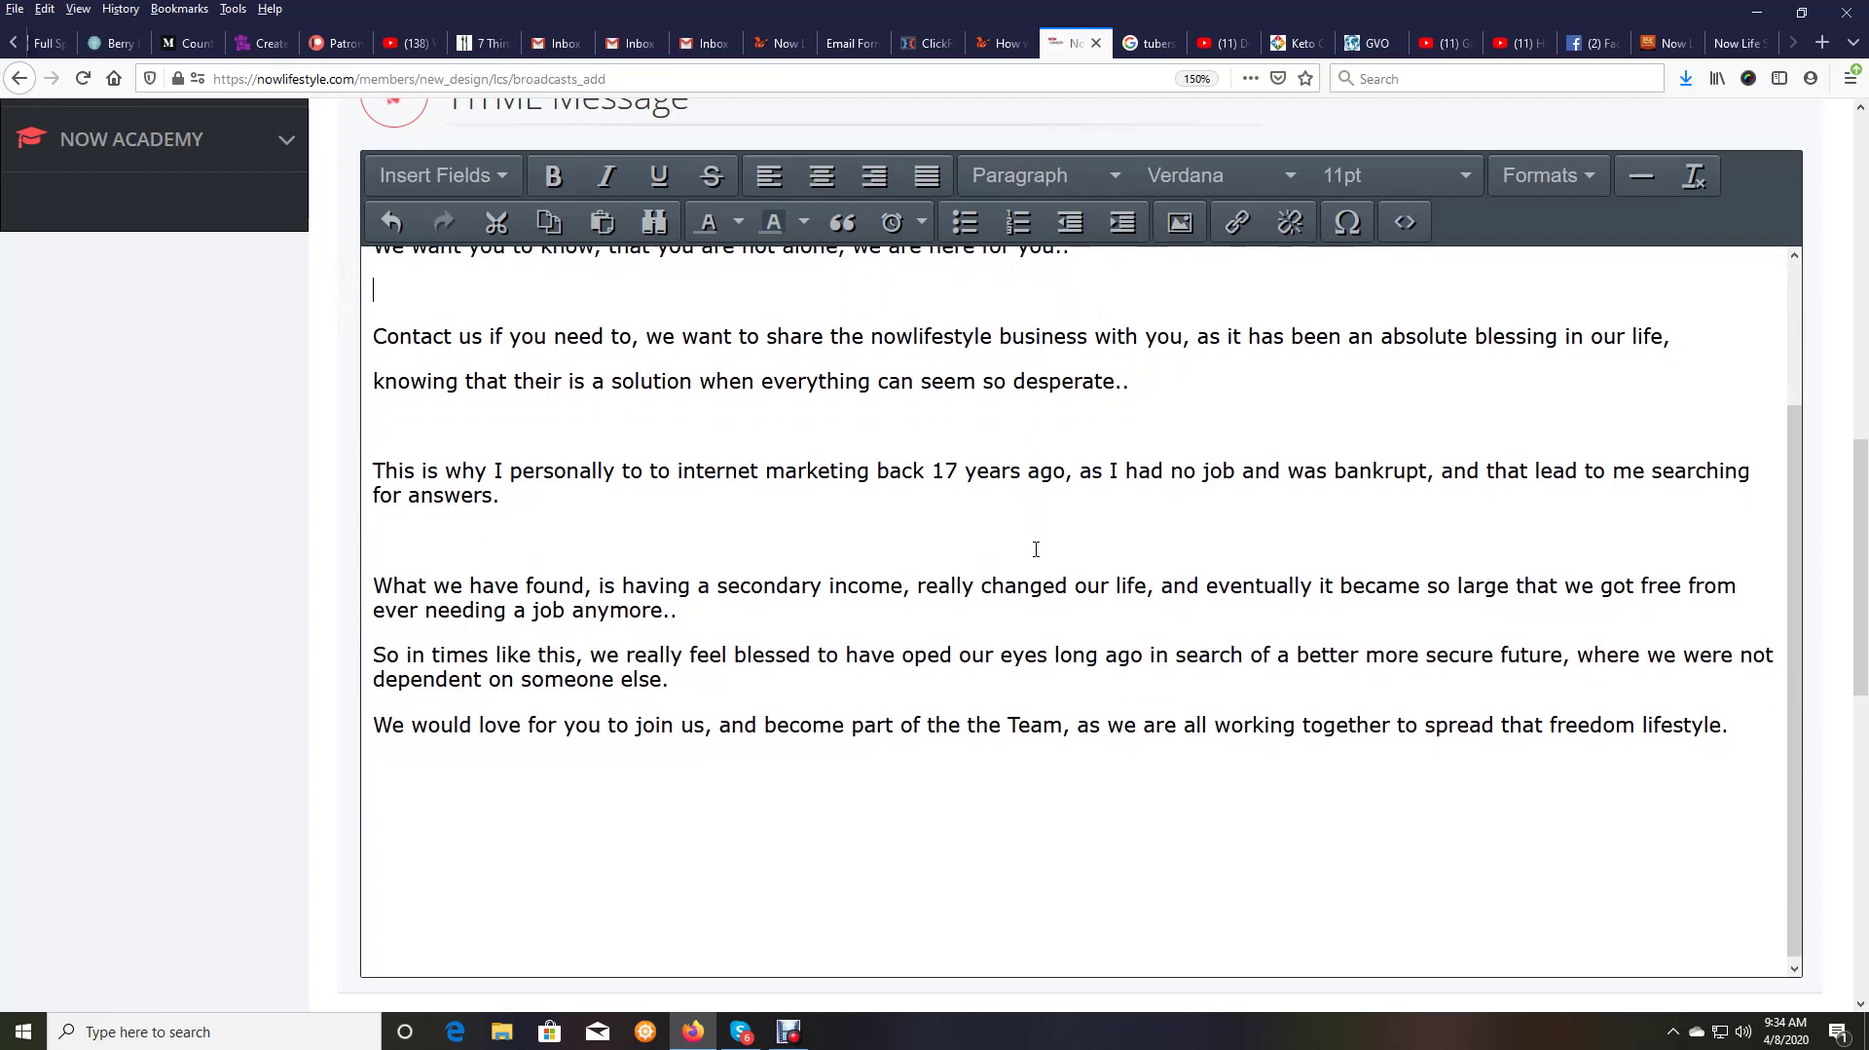
scroll(1050, 684, "up", 2)
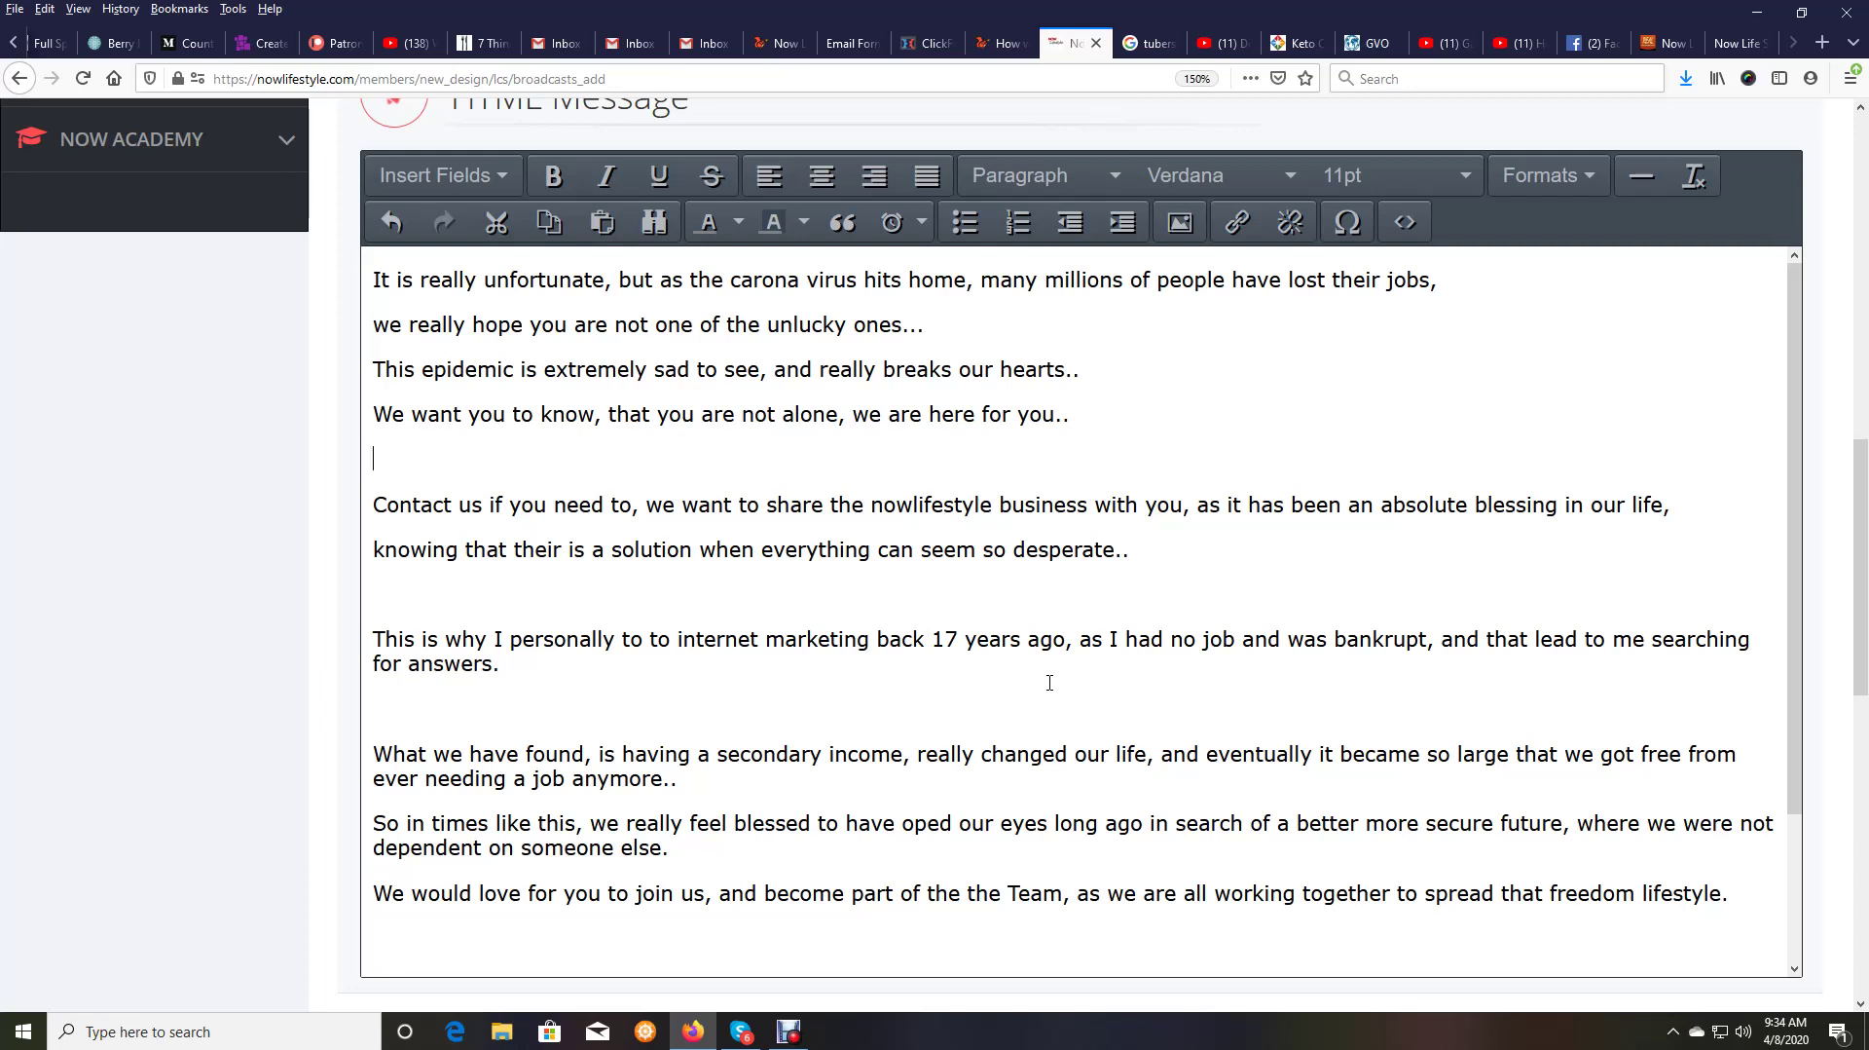
left_click(1743, 896)
scroll(1862, 472, "up", 2)
left_click_drag(1863, 473, 1864, 250)
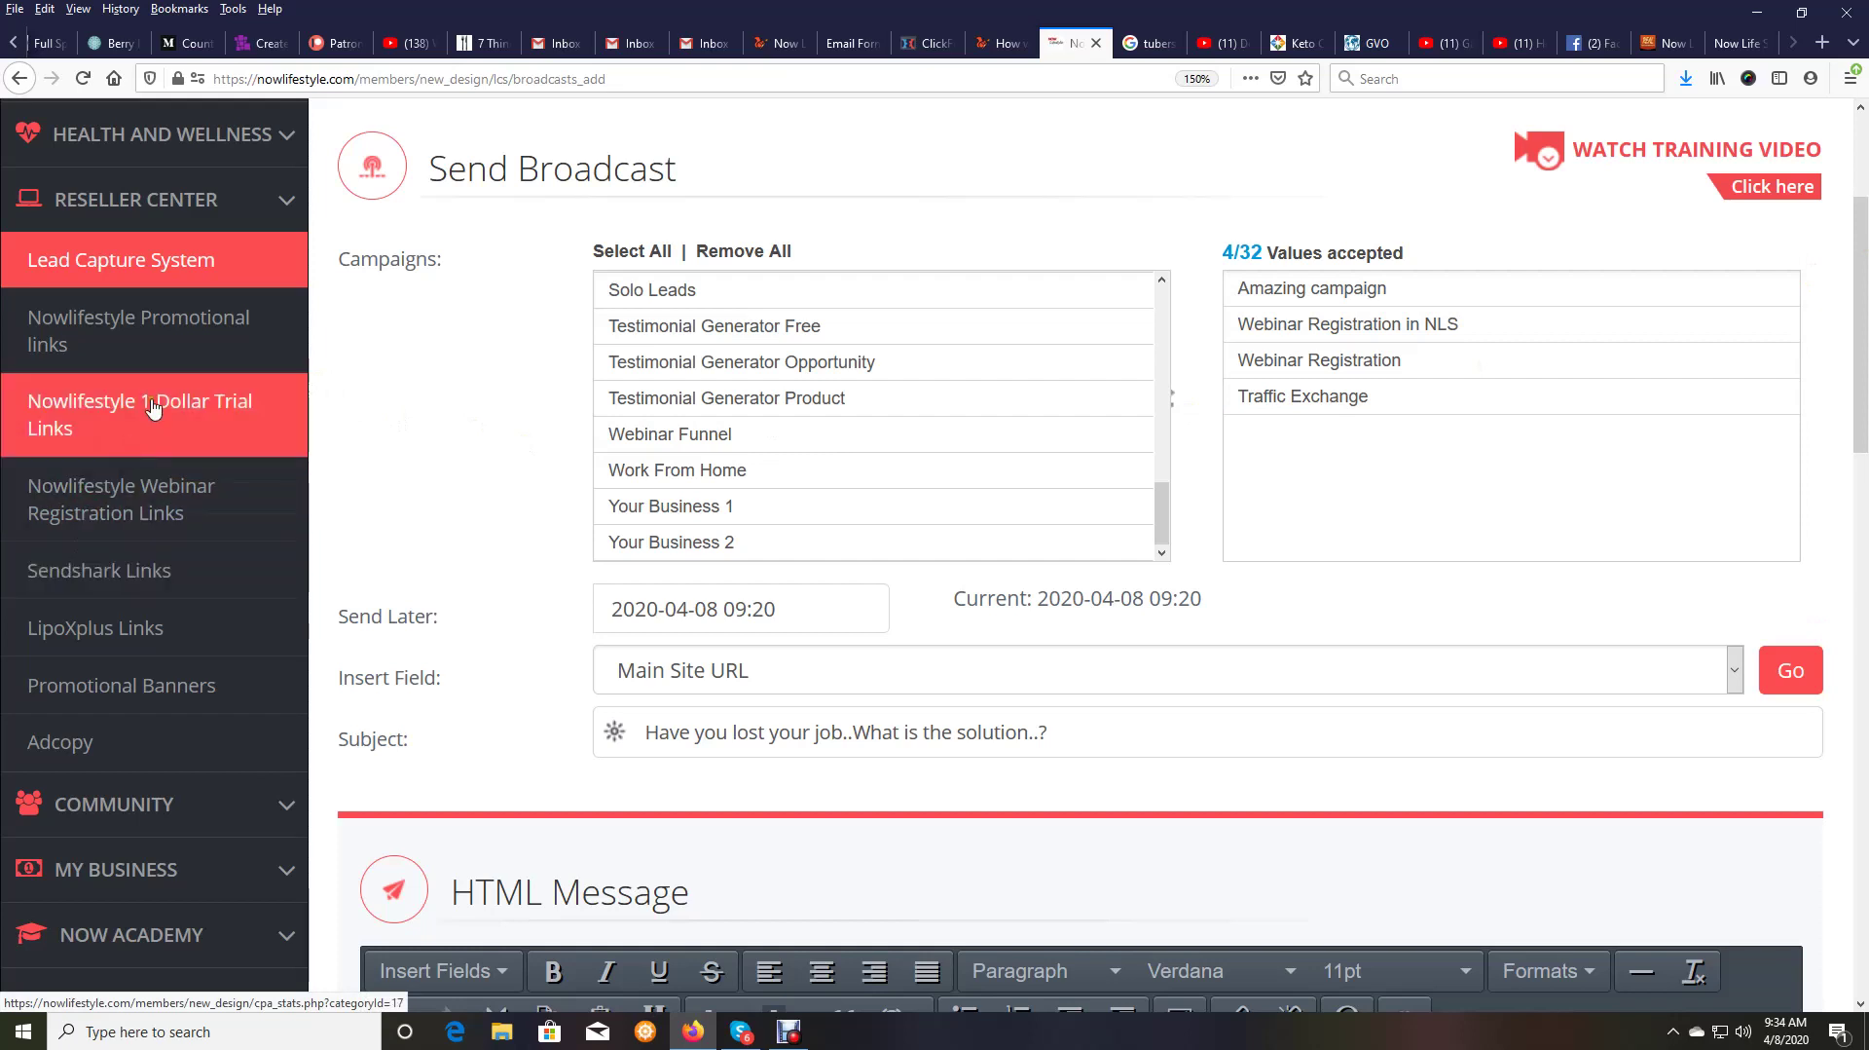
- Open 'Nowlifestyle 1 Dollar Trial Links' from the sidebar in a new tab and switch to it
right_click(101, 401)
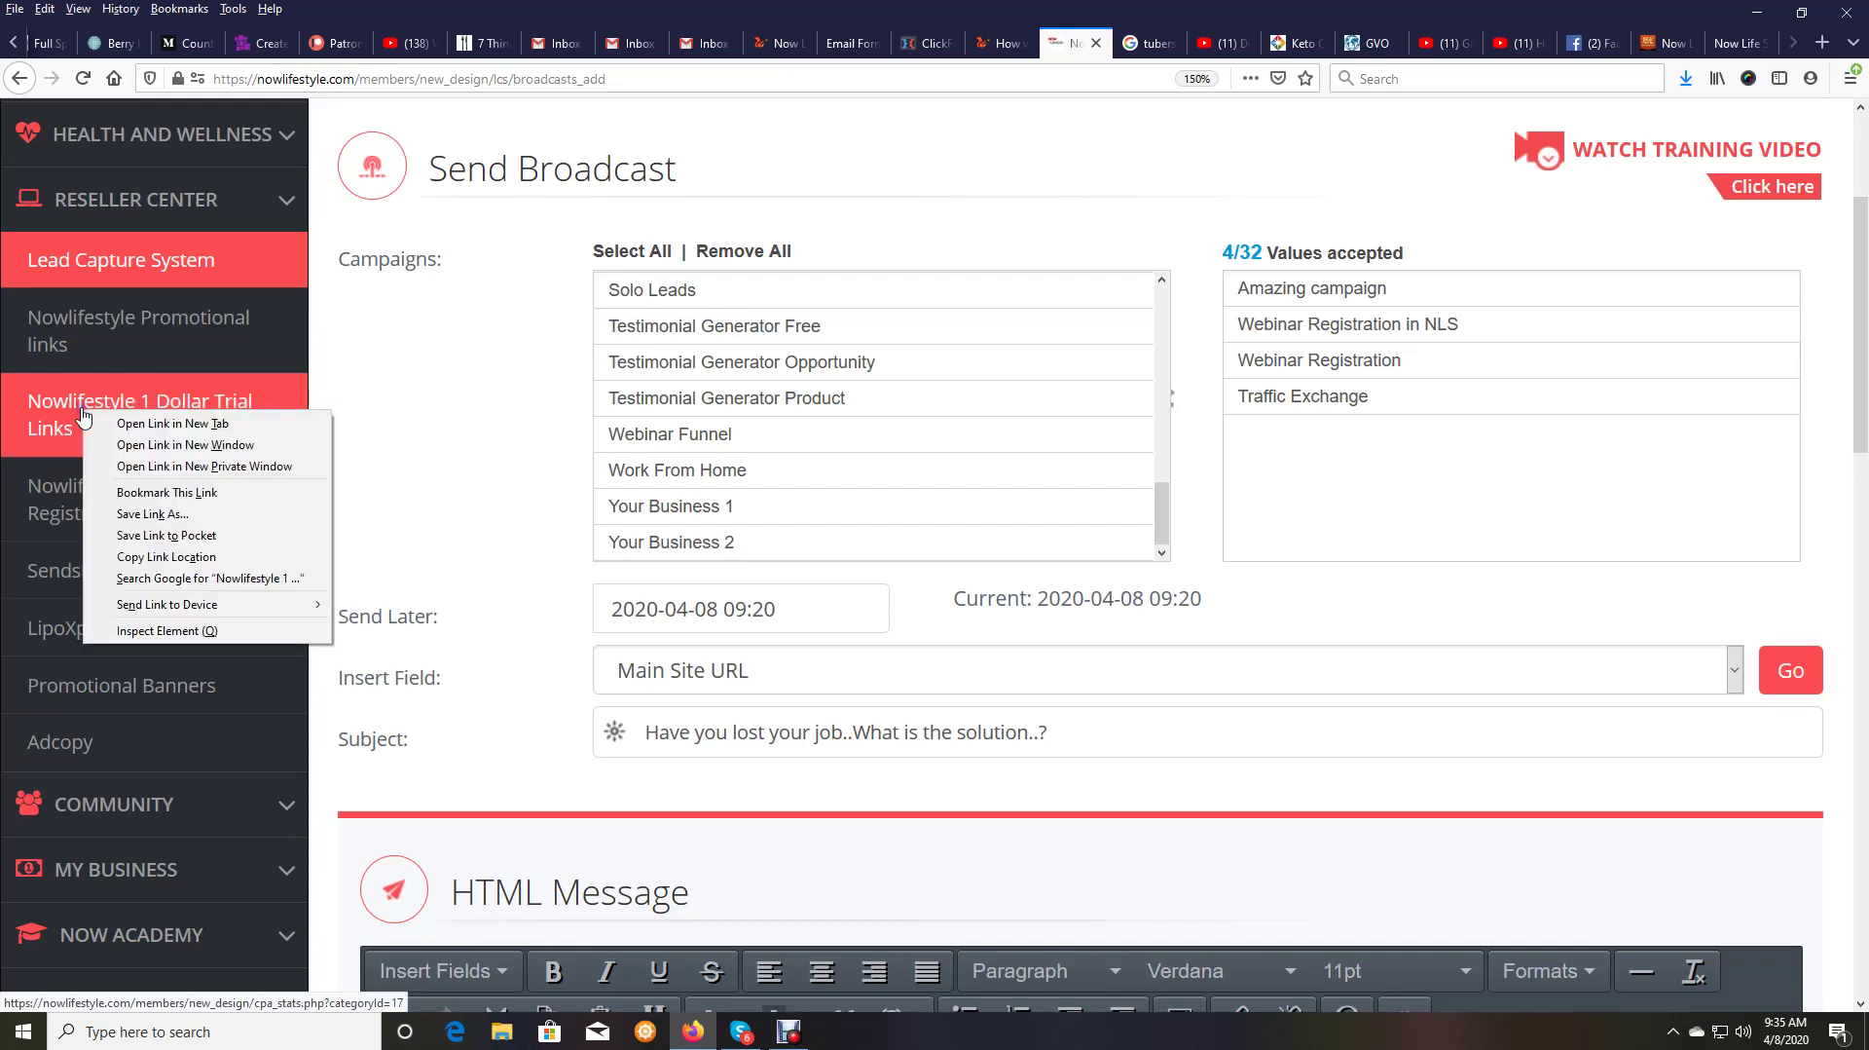
left_click(146, 412)
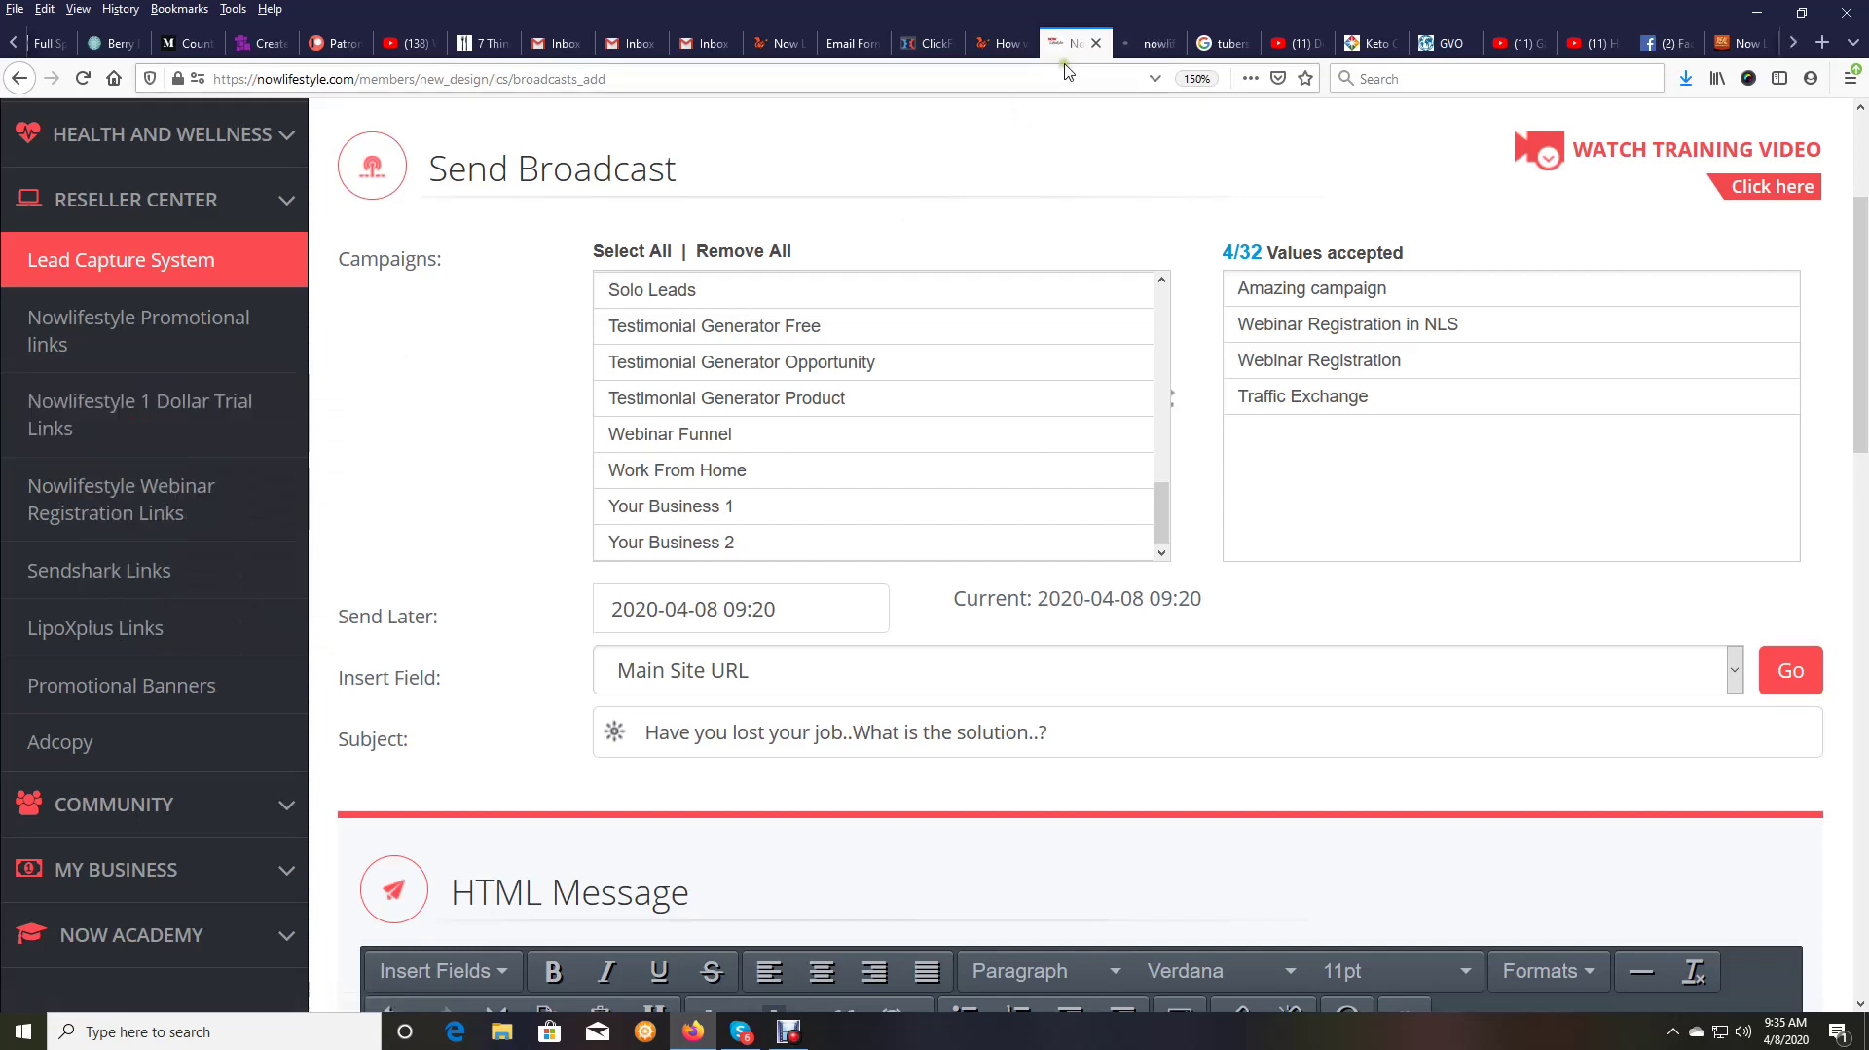
left_click(1152, 43)
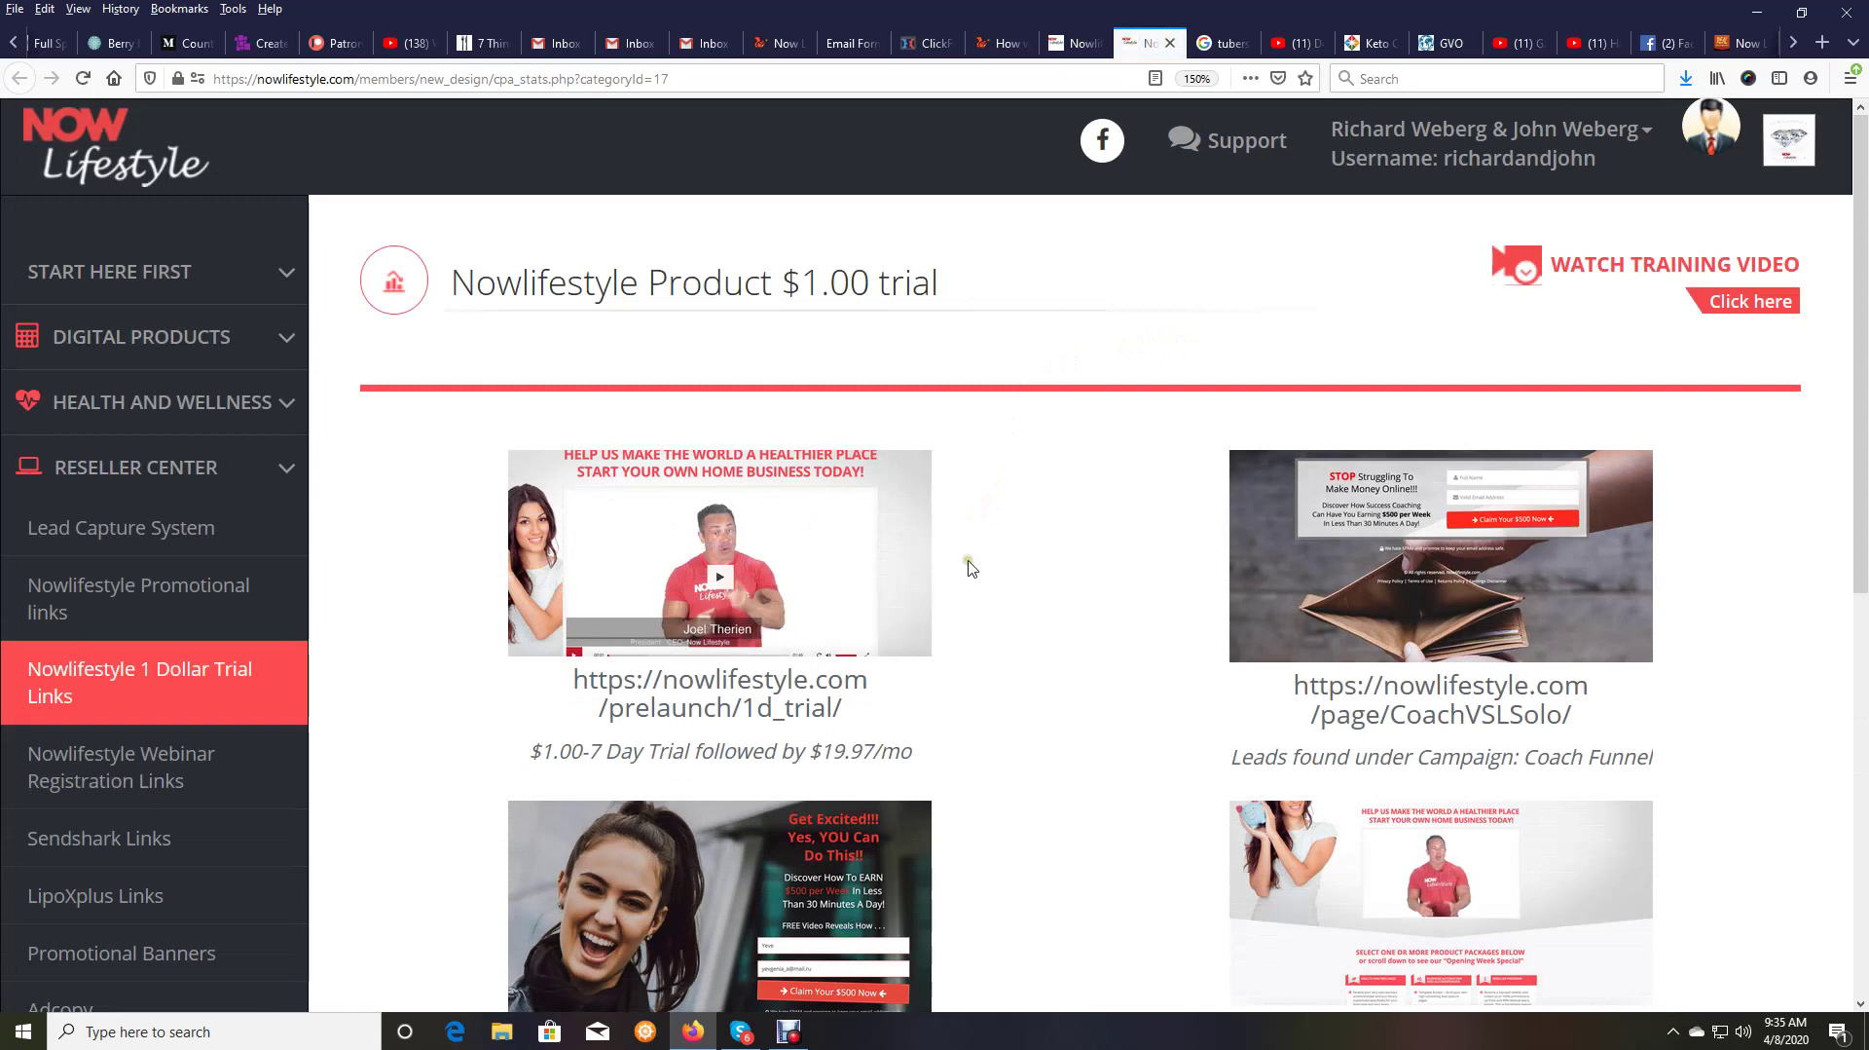
- Open the link details for the prelaunch/1d_trial $1.00 seven-day trial video
scroll(969, 570, "down", 2)
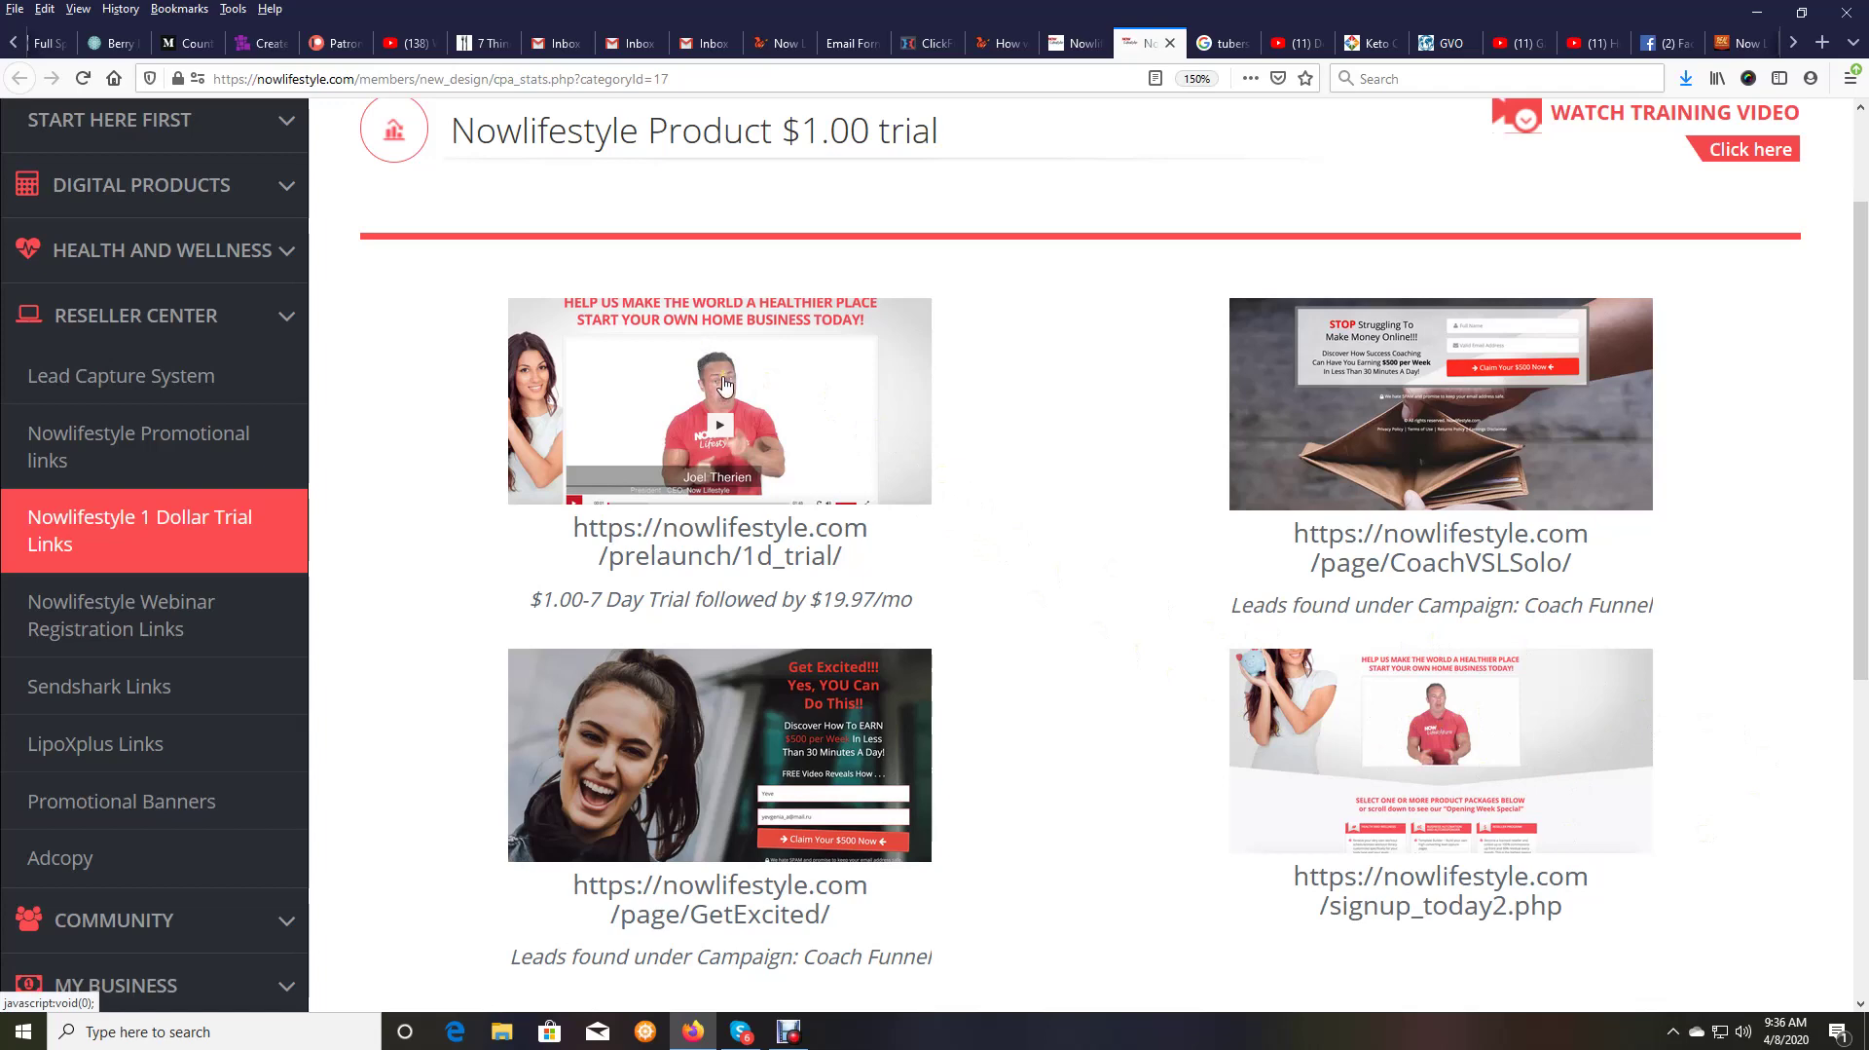
left_click(760, 374)
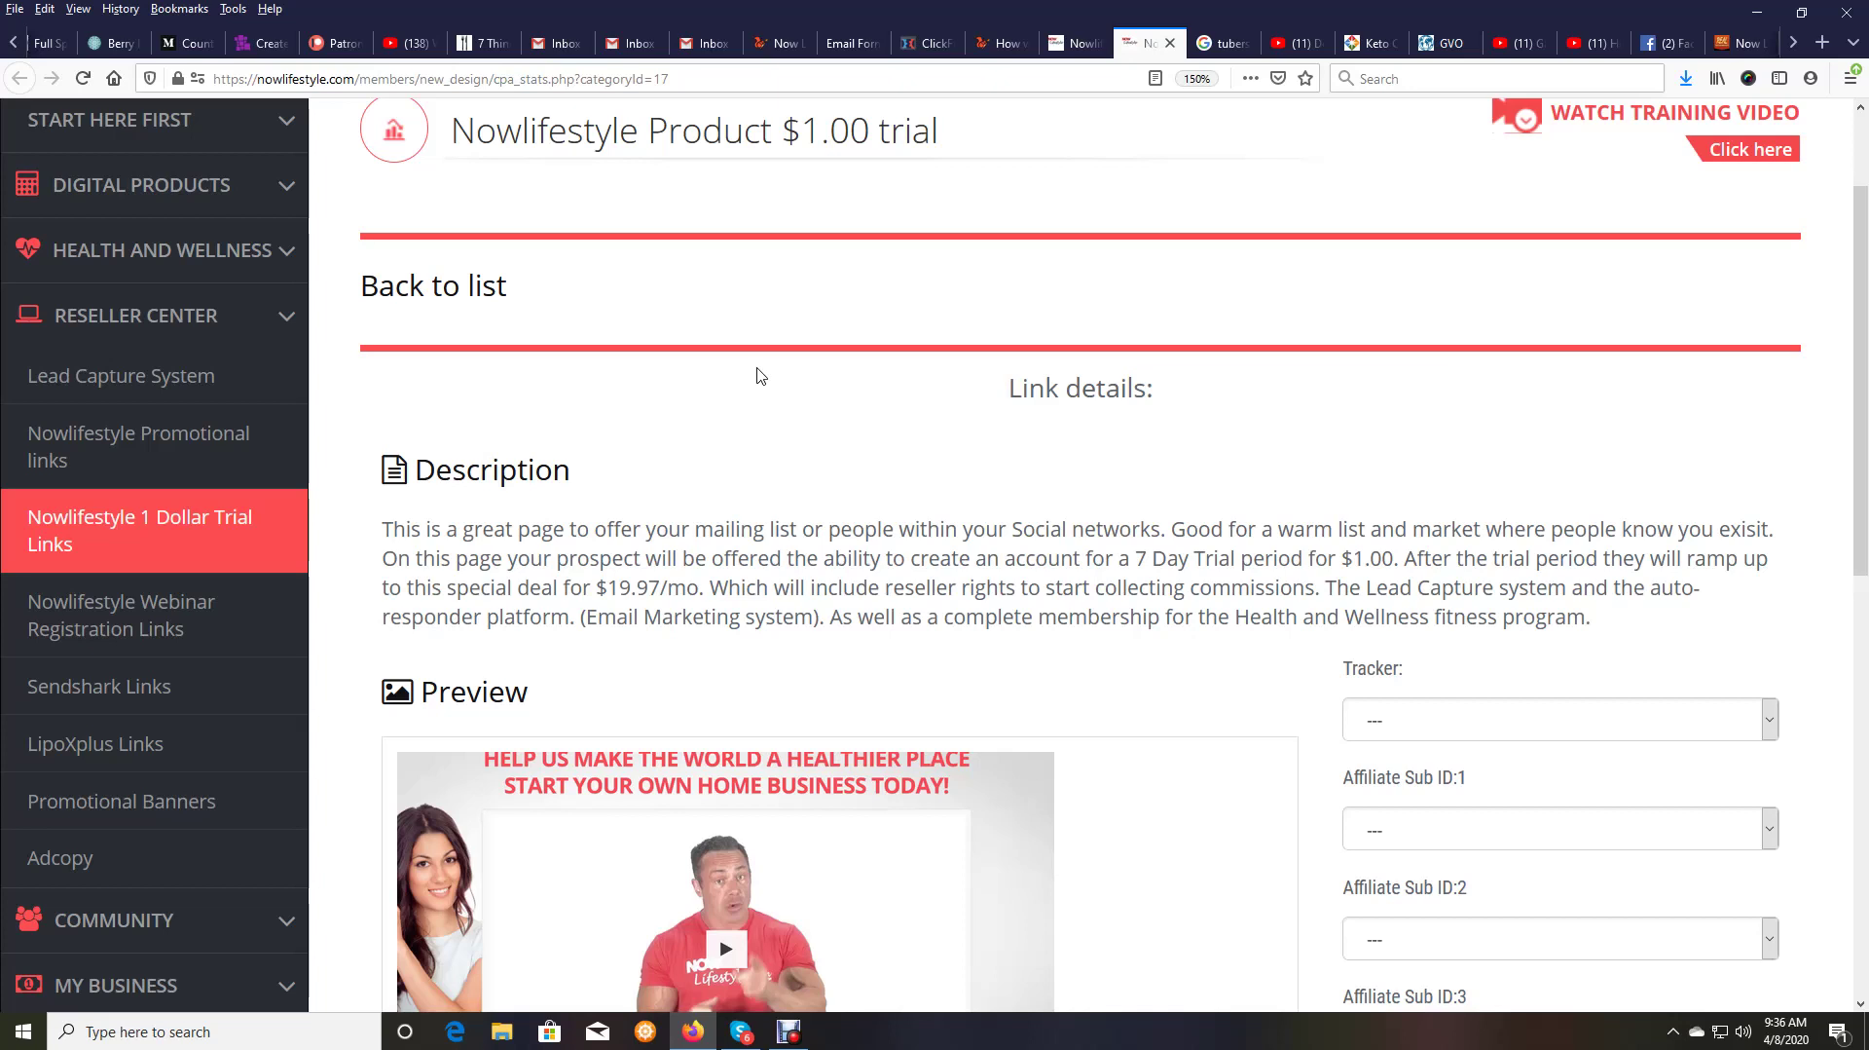
- Copy your personal $1.00 trial link from 'This is your link' to the clipboard
scroll(978, 501, "down", 5)
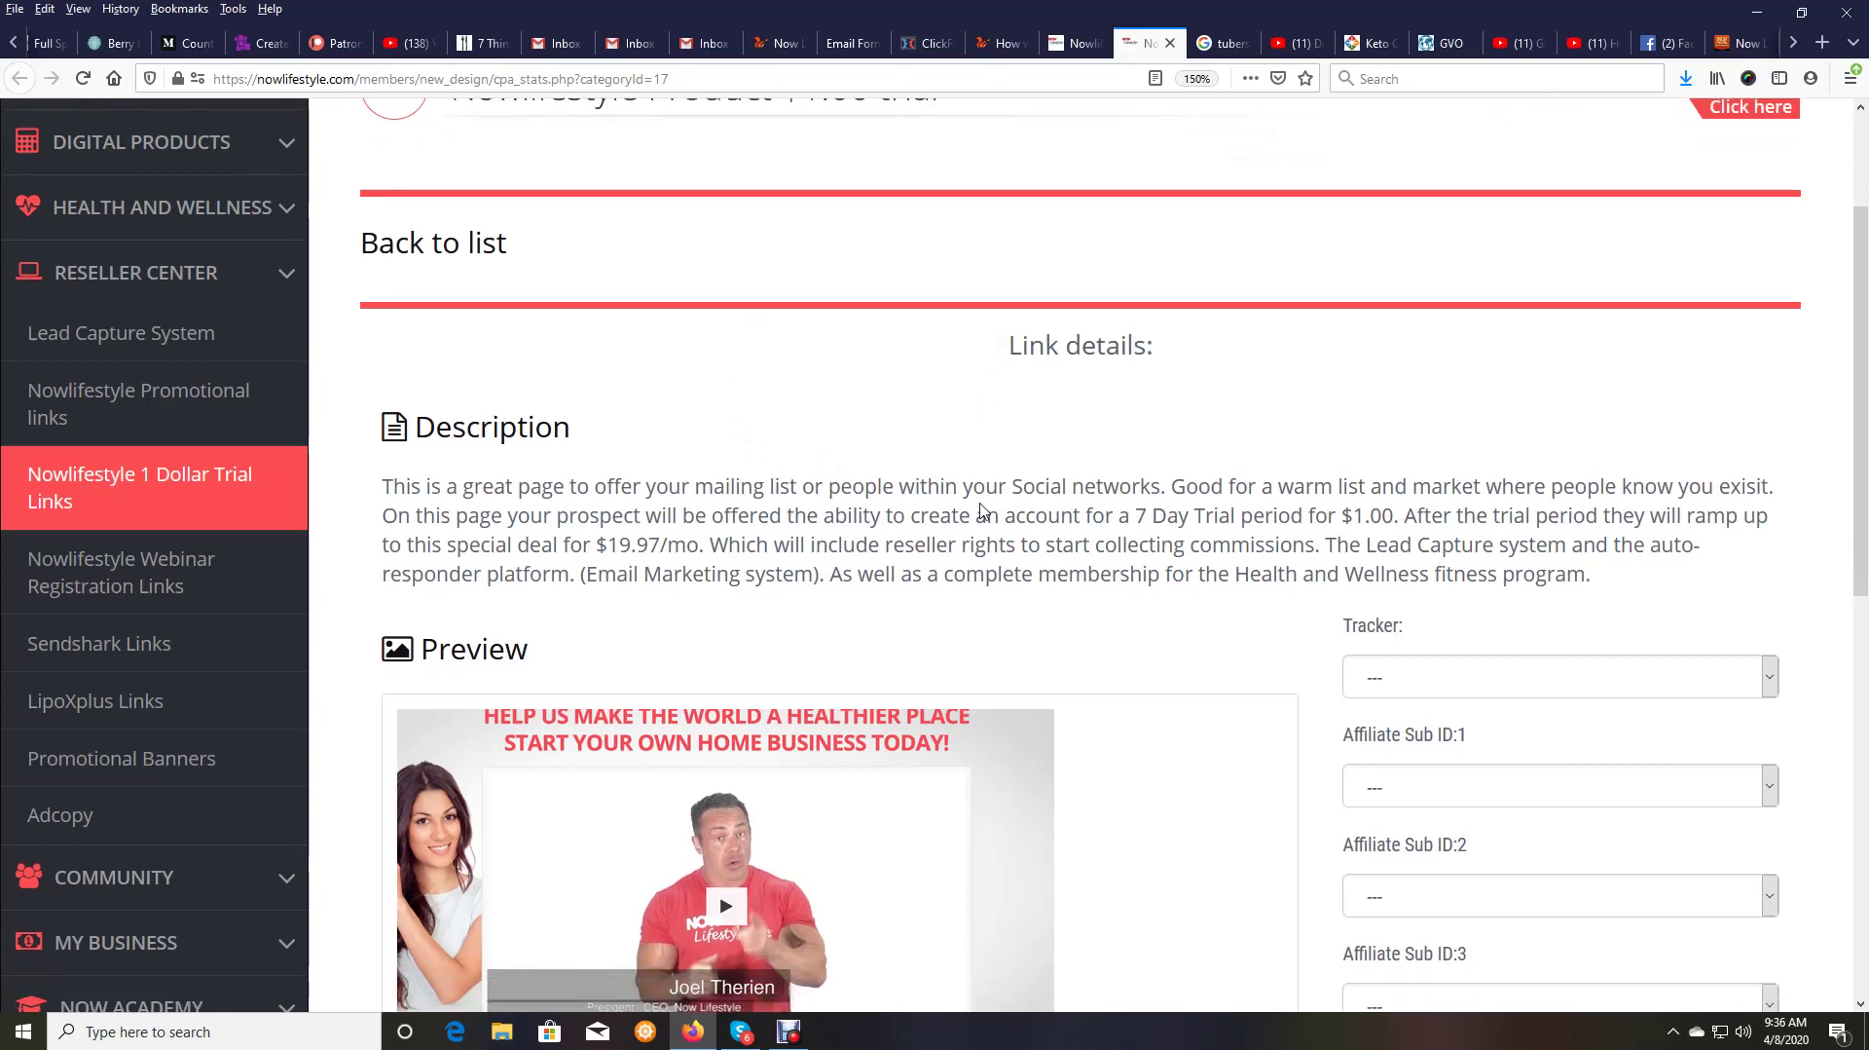
scroll(983, 511, "down", 2)
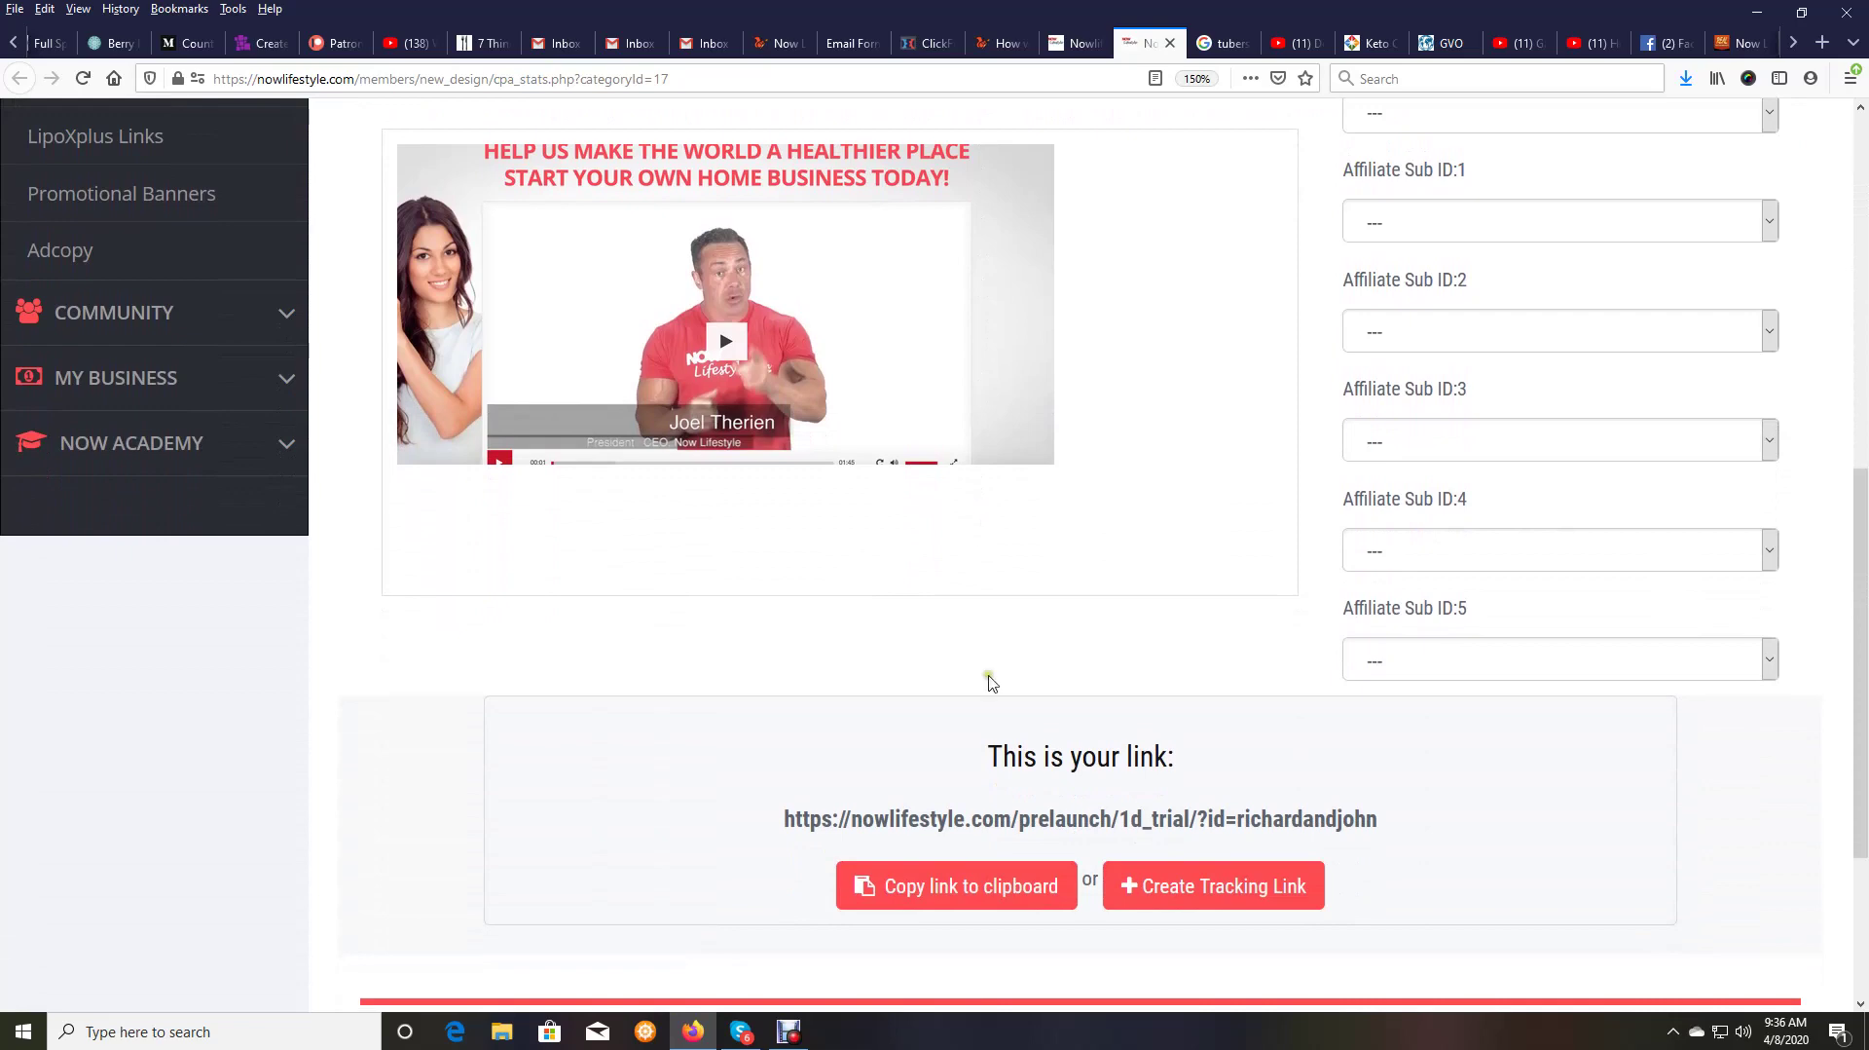
left_click(961, 888)
scroll(973, 886, "up", 6)
scroll(980, 883, "down", 8)
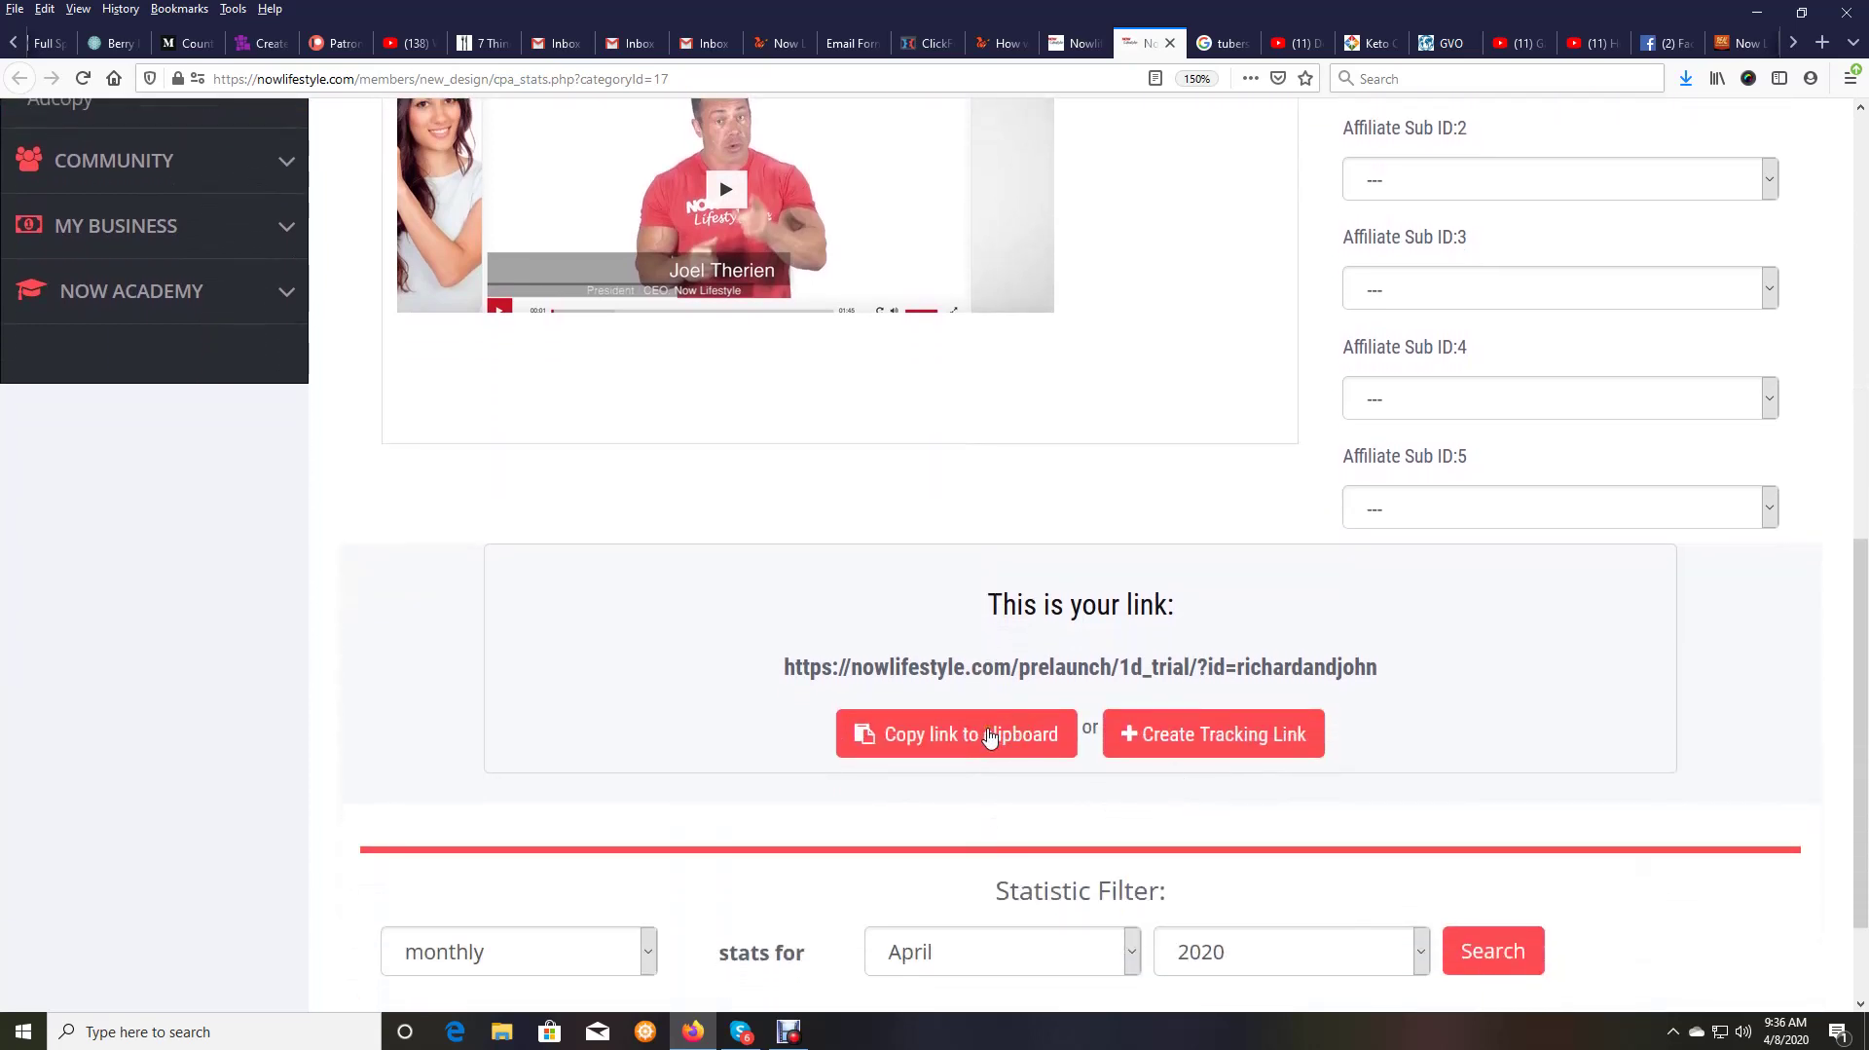
left_click(989, 737)
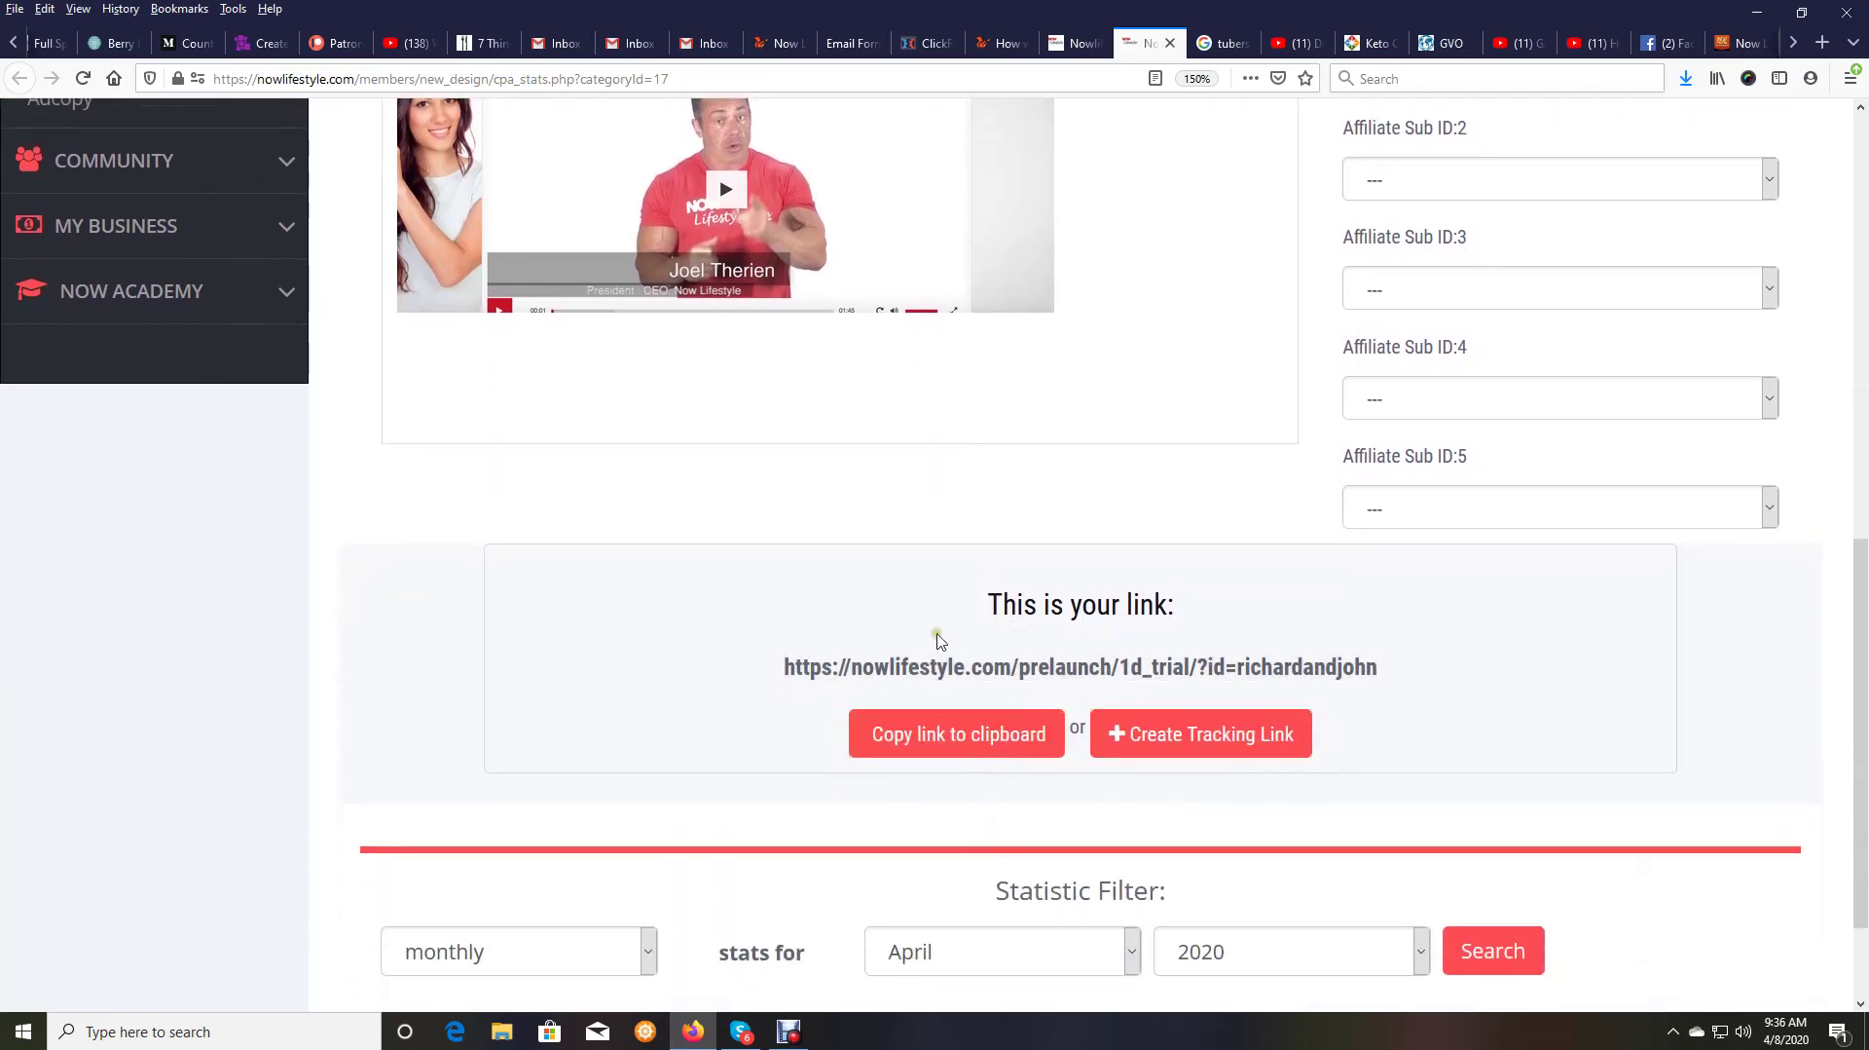
scroll(940, 640, "up", 5)
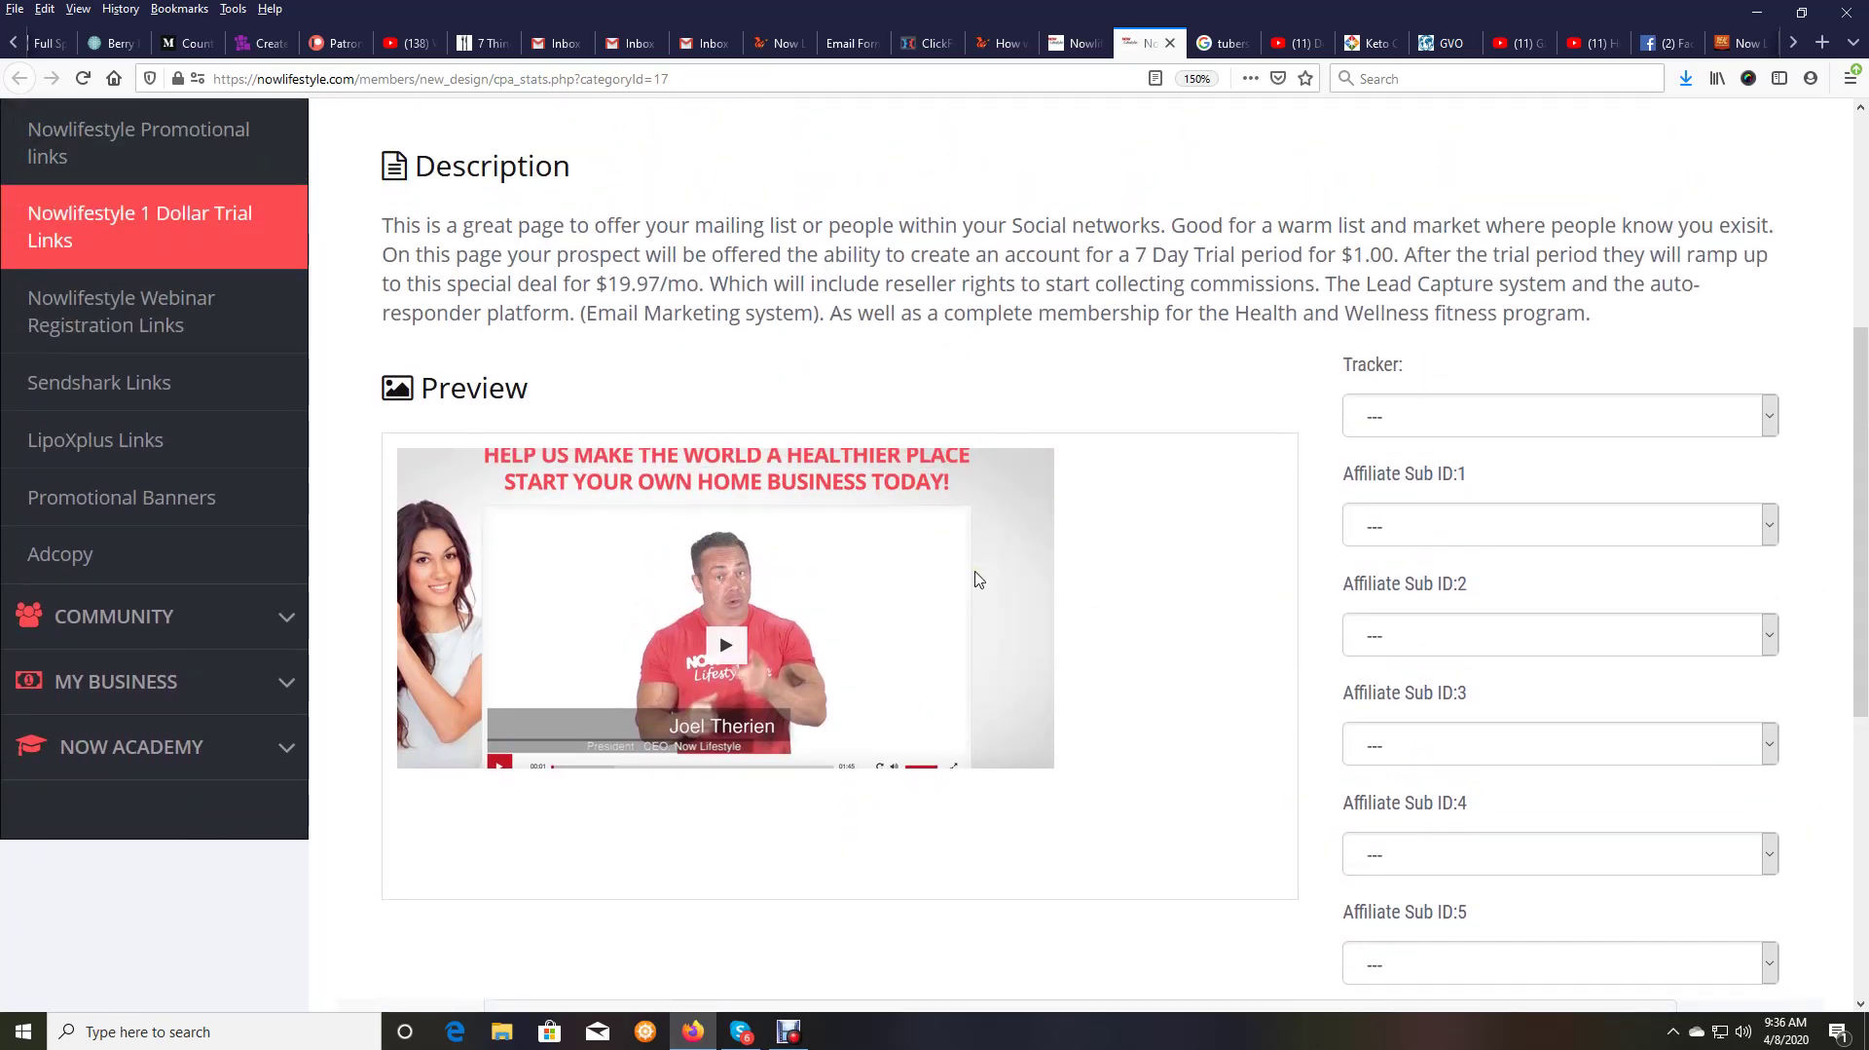
scroll(732, 691, "up", 3)
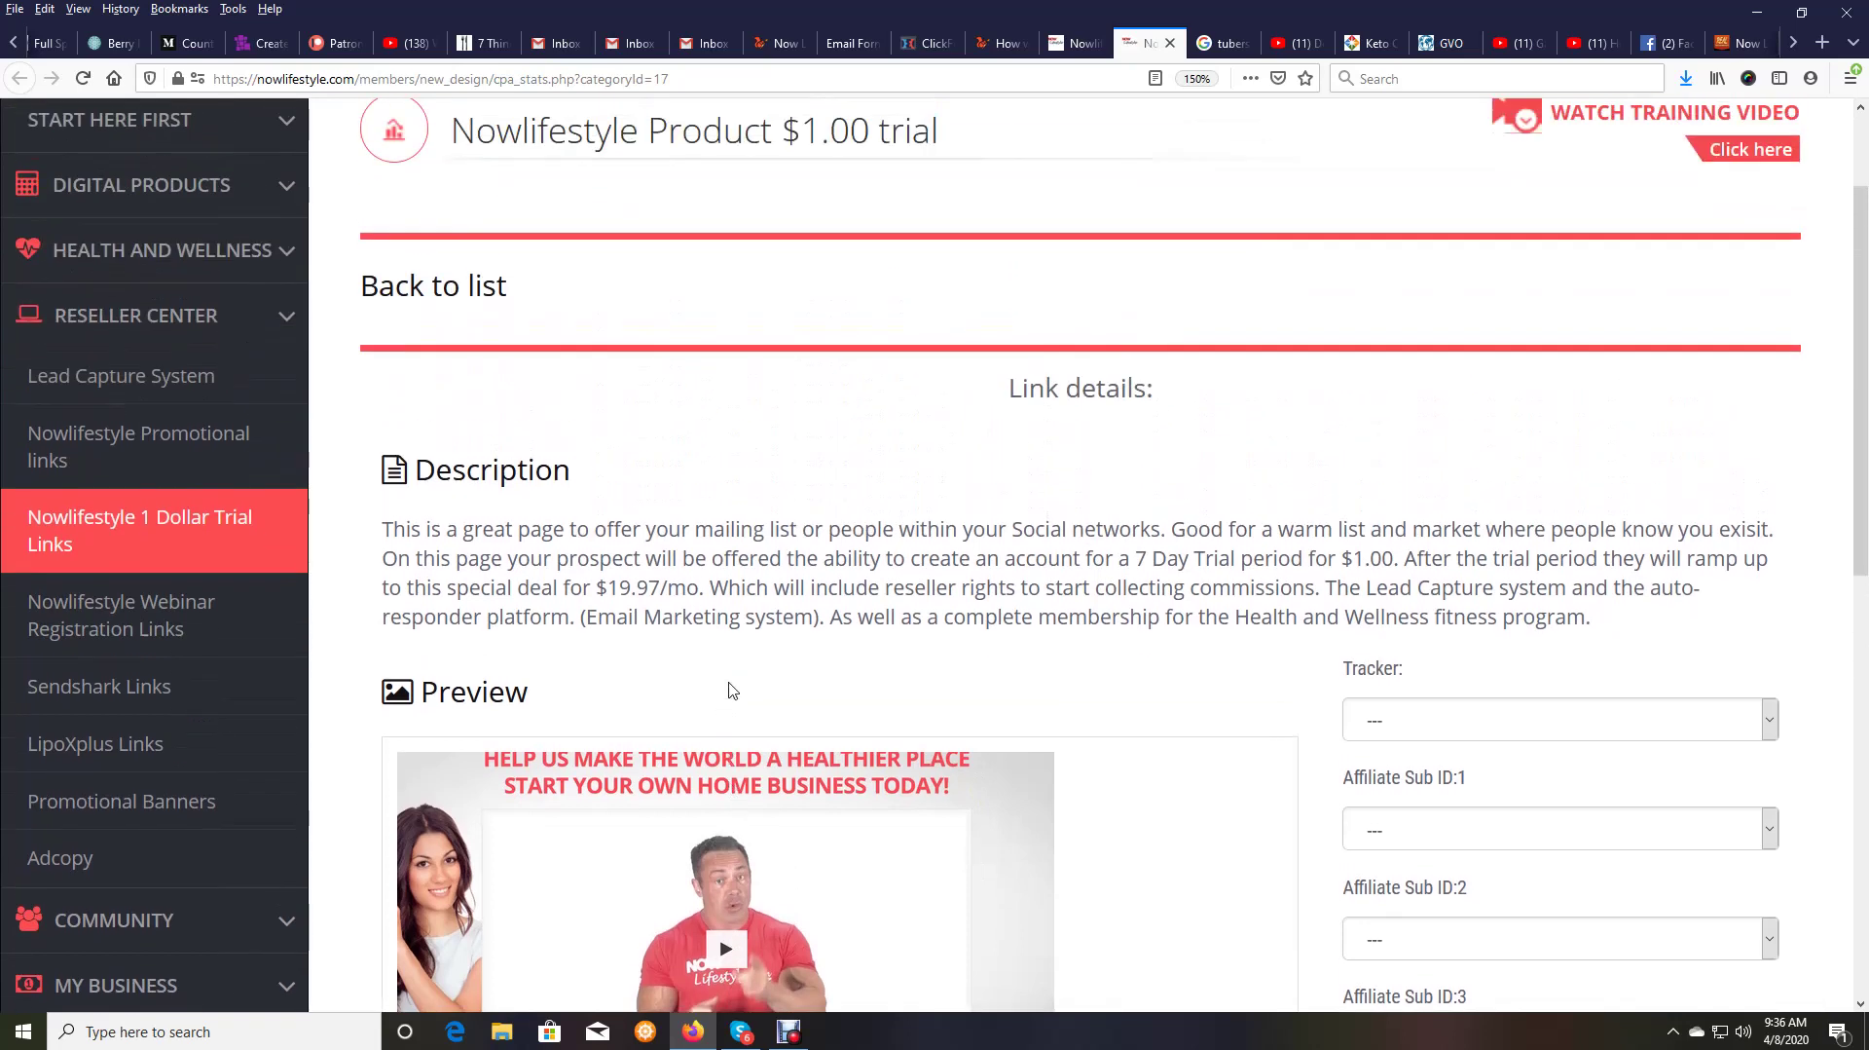
scroll(732, 690, "down", 2)
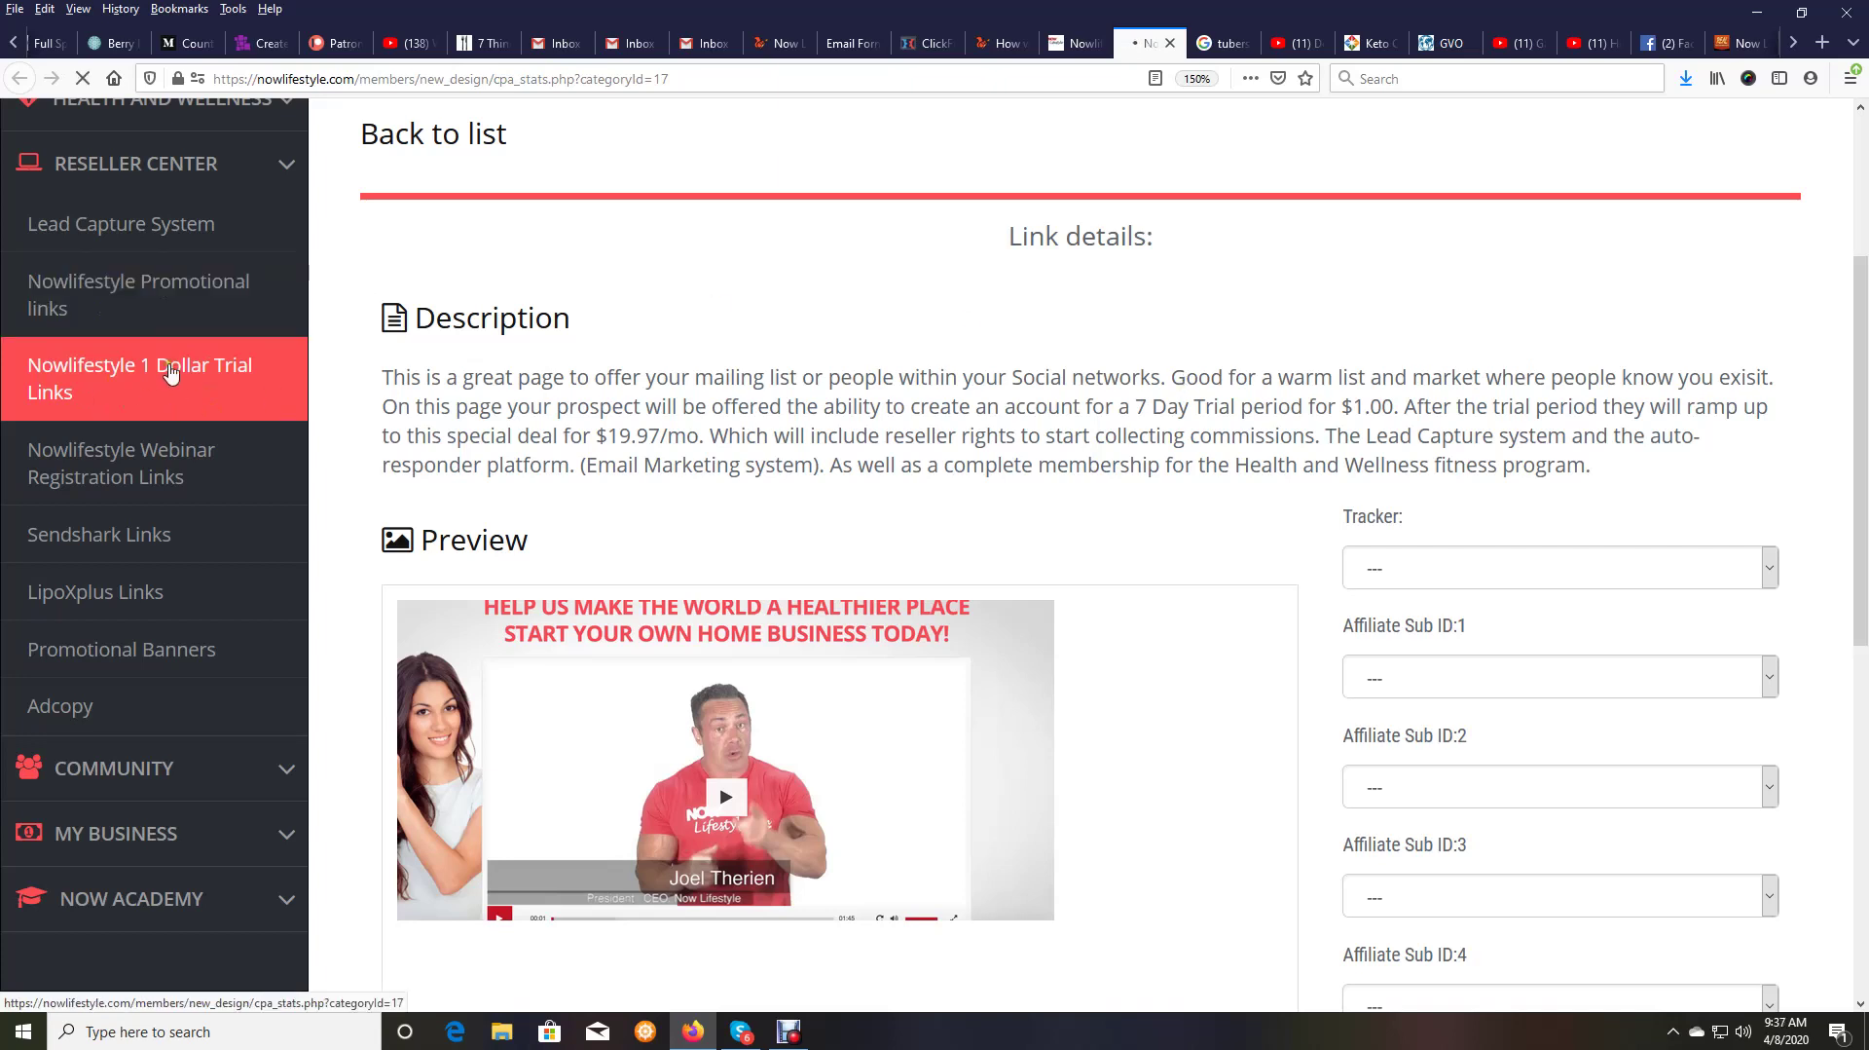
- Open 'Nowlifestyle Promotional links' and browse lead pages like /prelaunch/best_shape, /prelaunch/tour/ and /prelaunch/amazing/
left_click(116, 370)
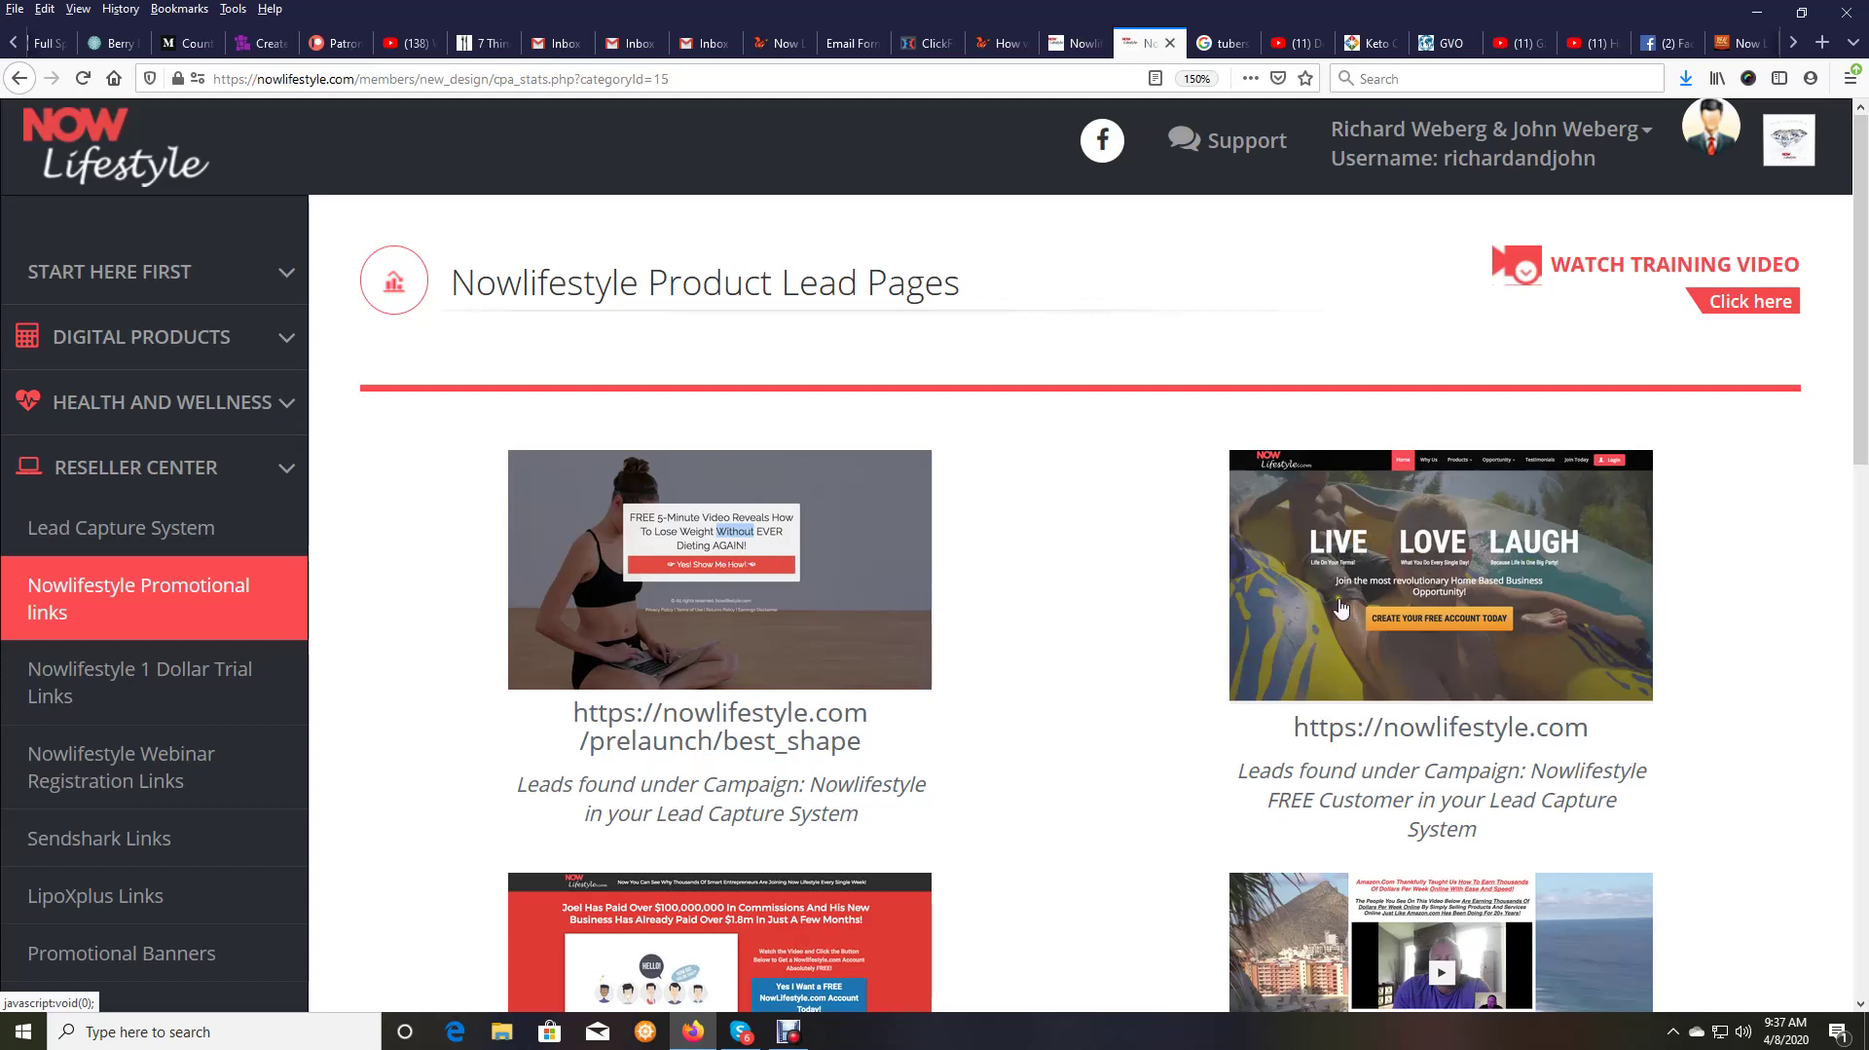
scroll(1296, 595, "down", 3)
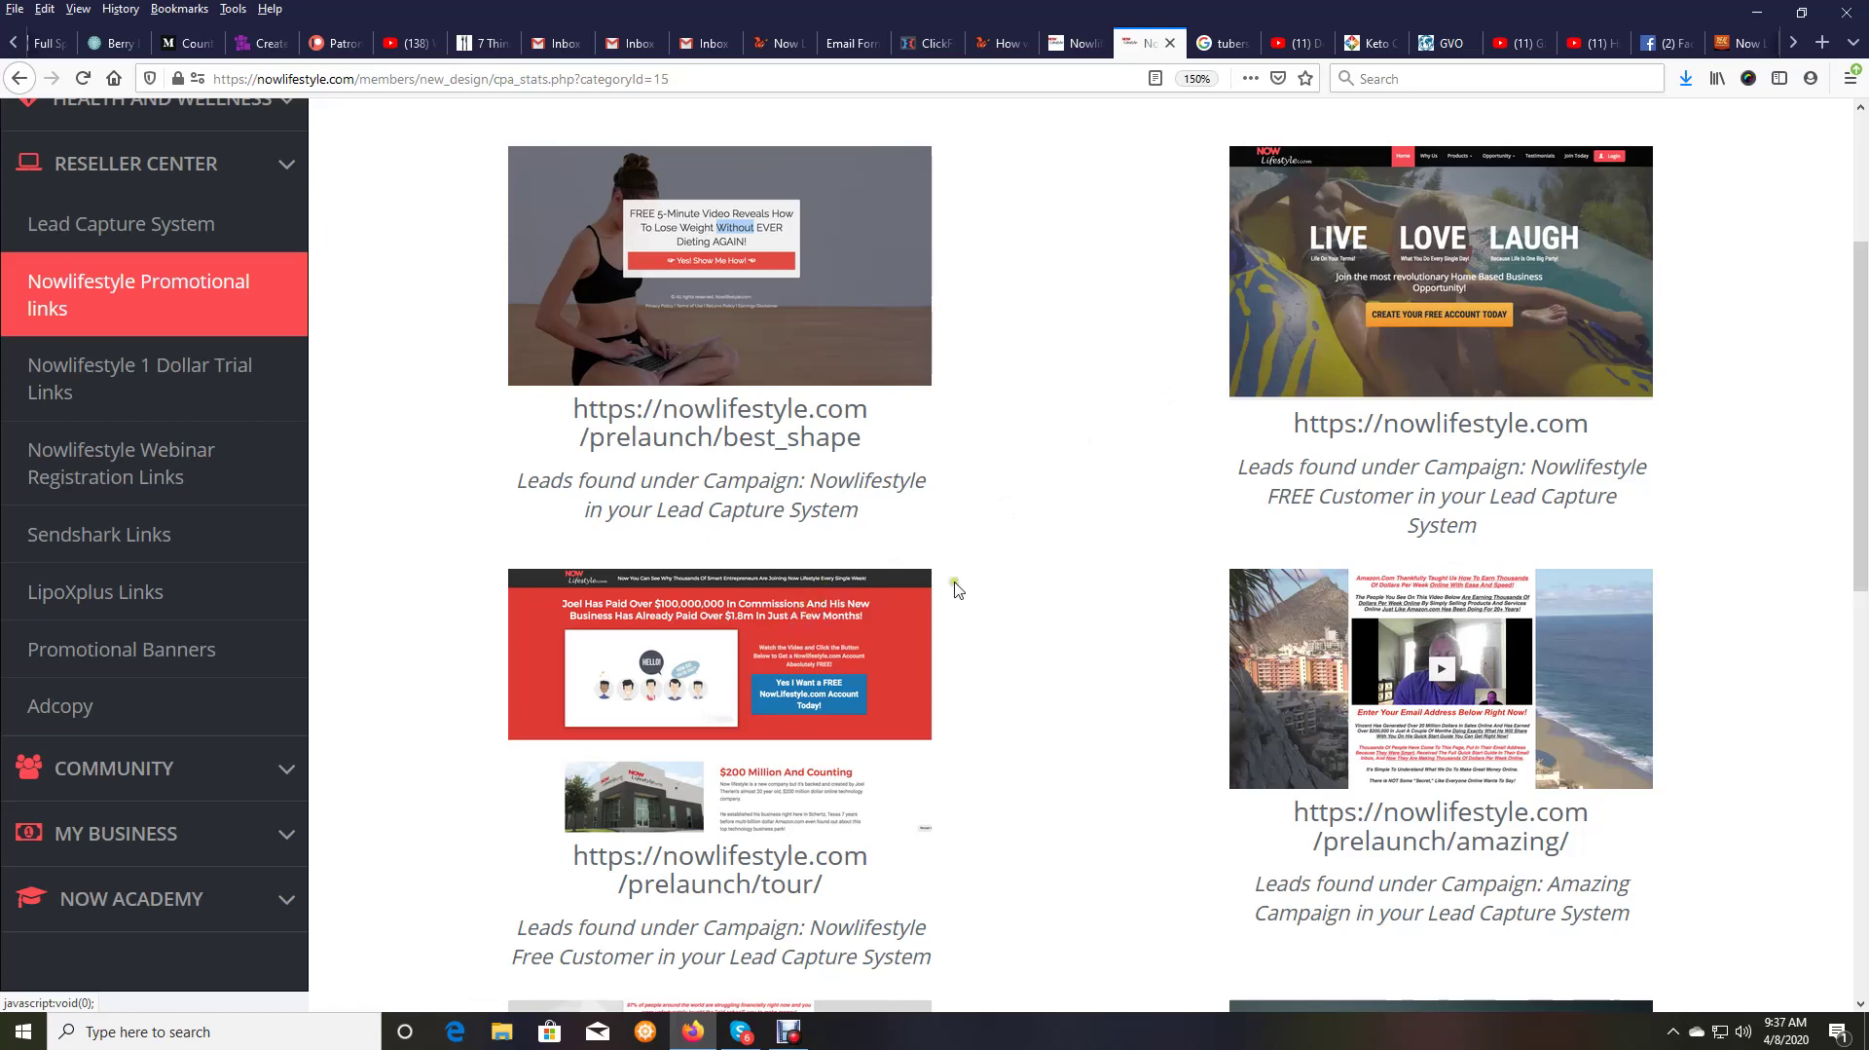
scroll(813, 689, "down", 1)
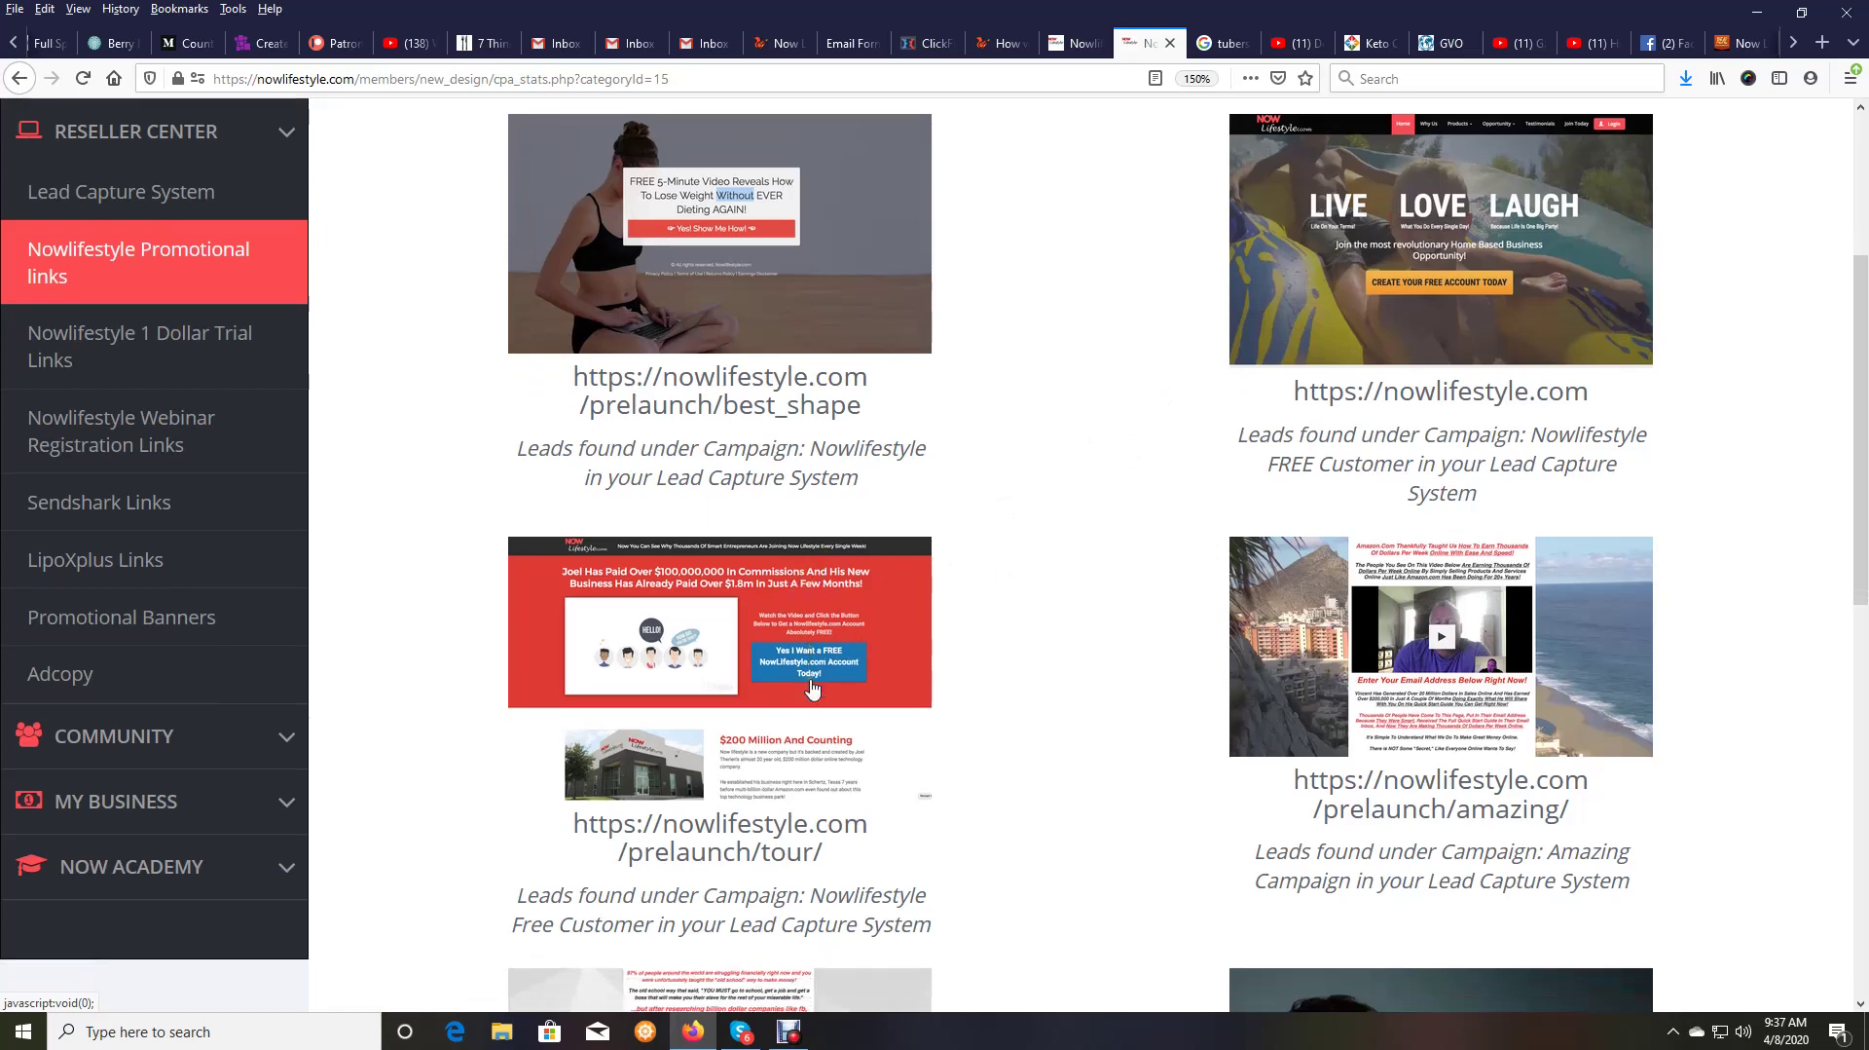
scroll(813, 688, "down", 2)
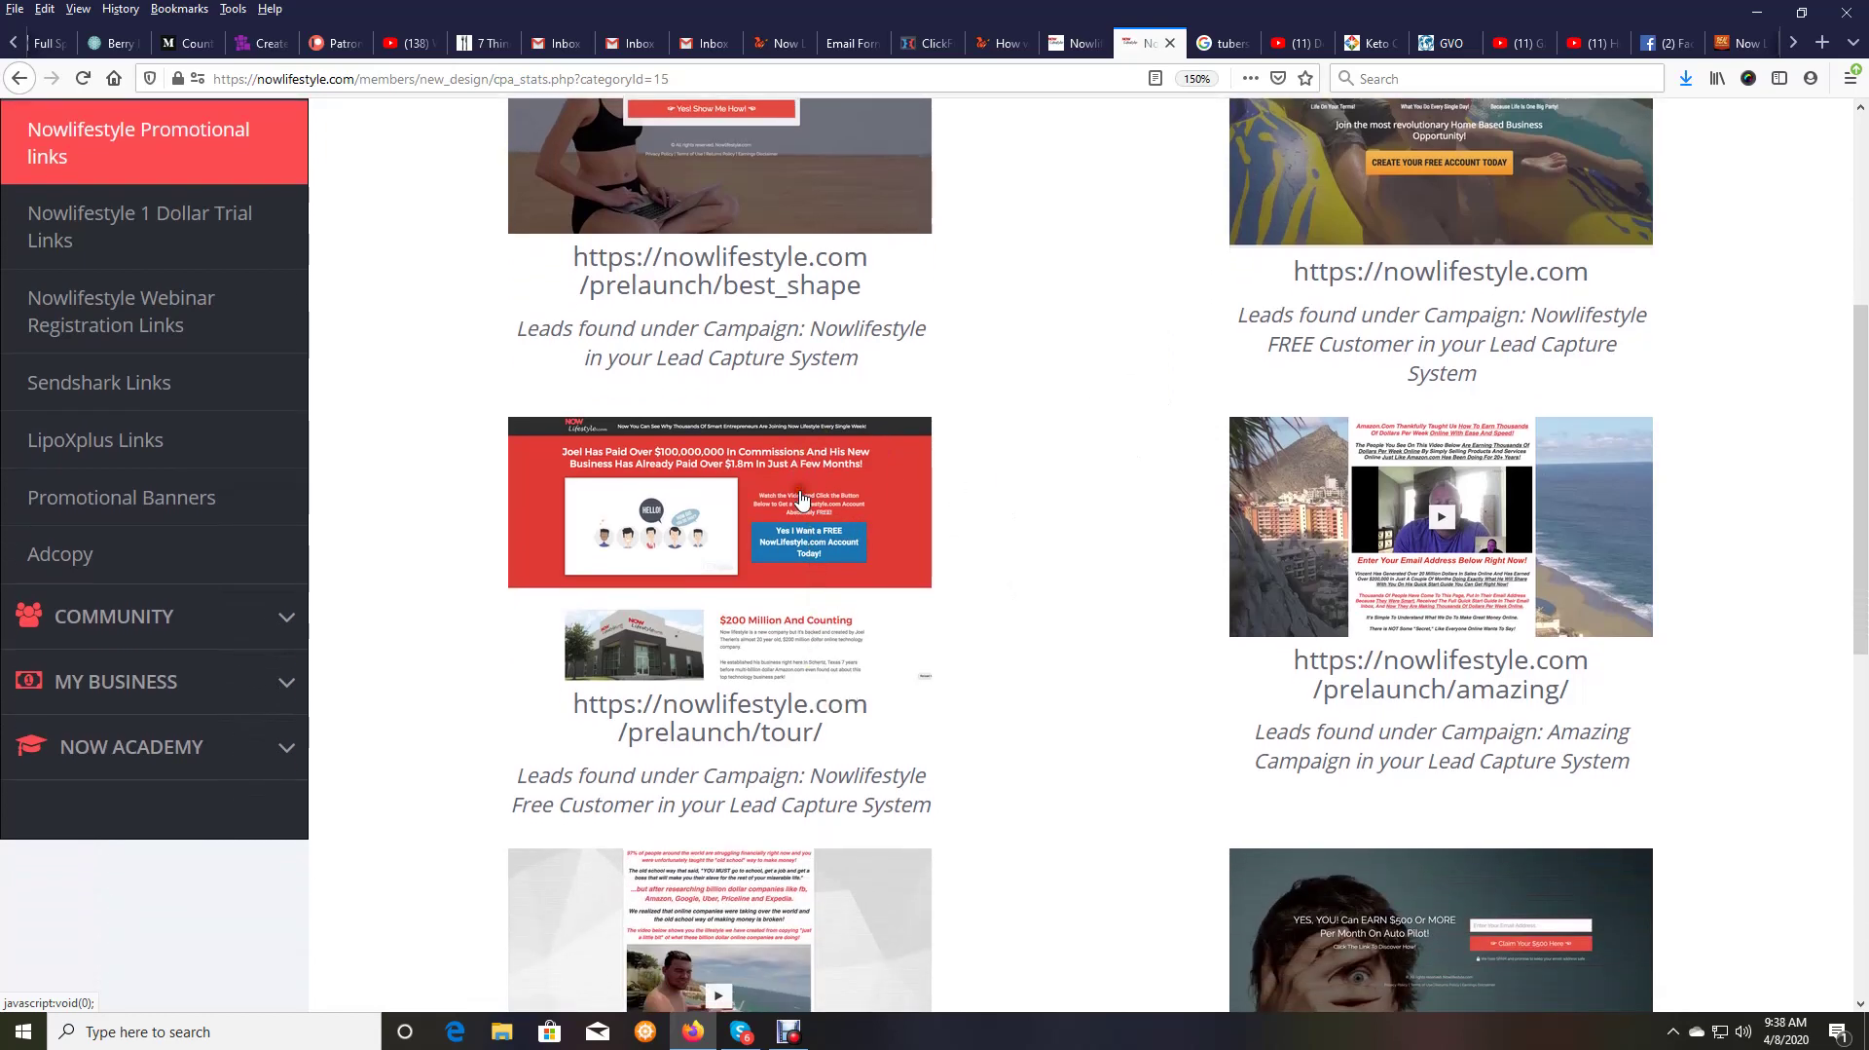
- Show the /prelaunch/tour/ opt-in page's link details and review its link box
left_click(801, 500)
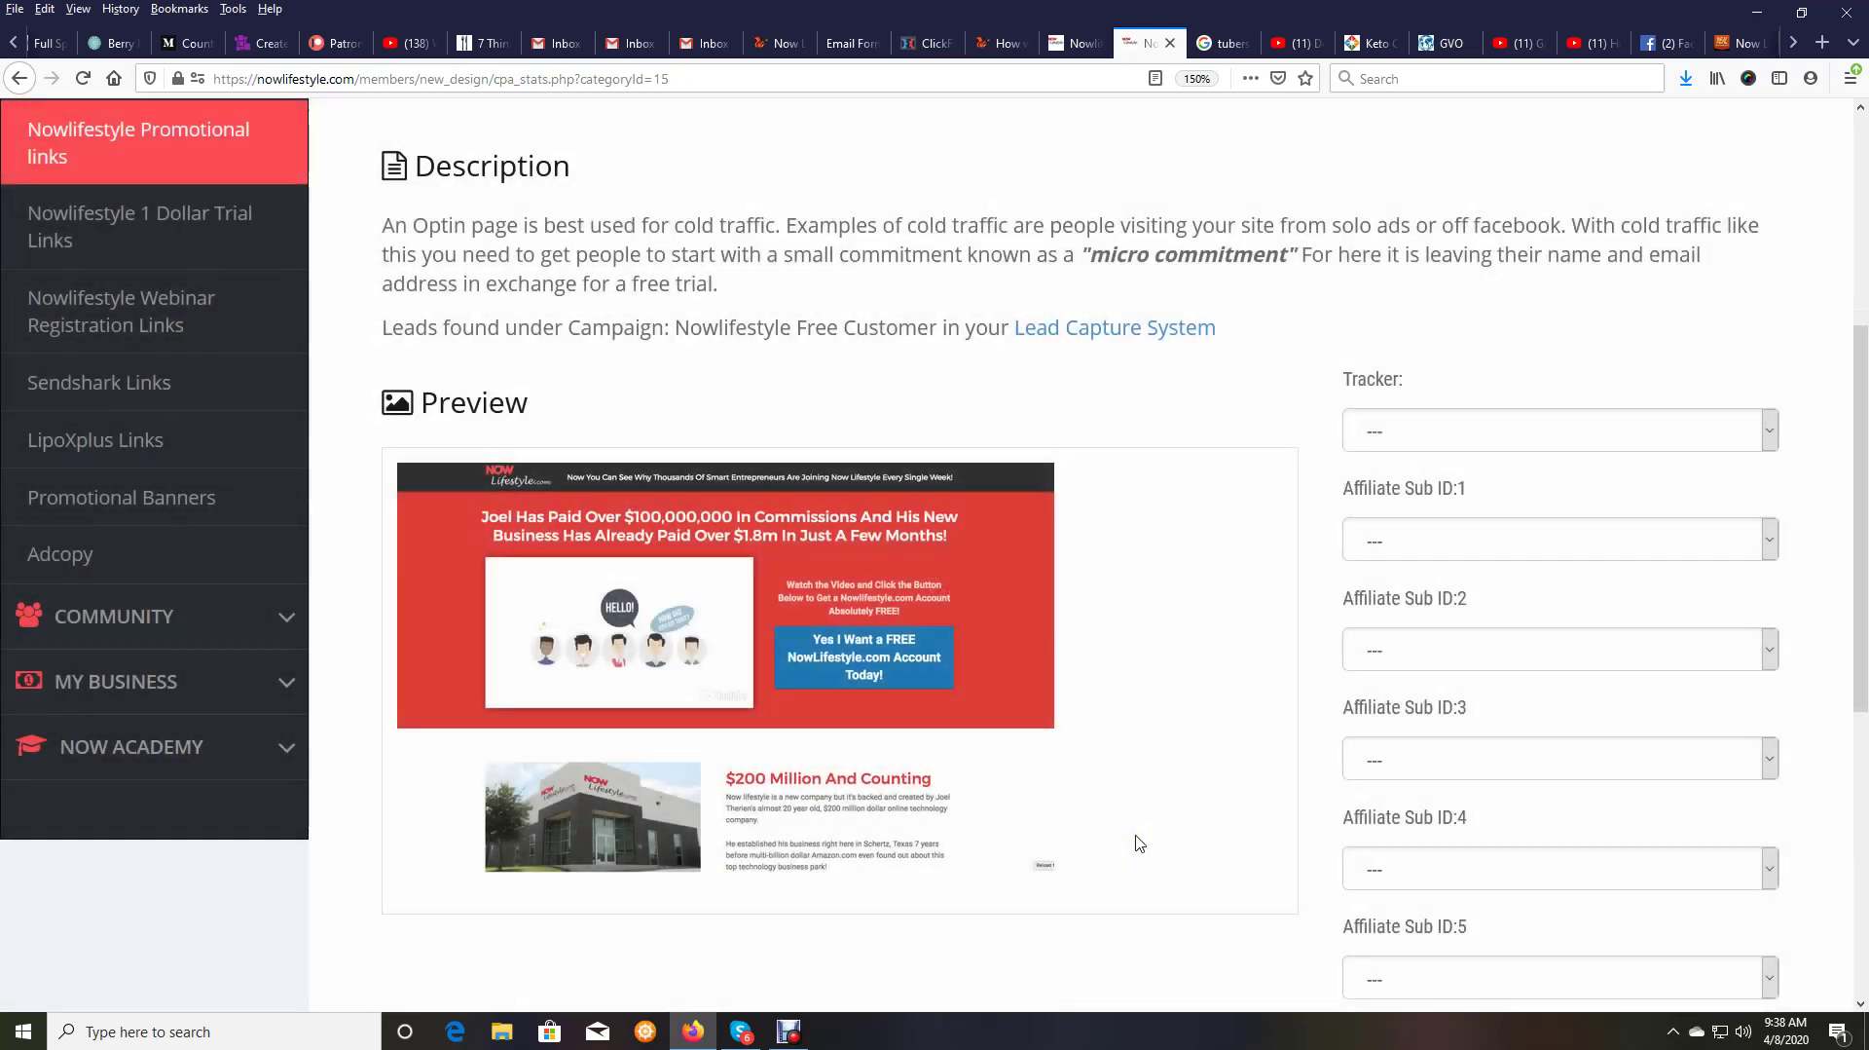
left_click(1119, 836)
scroll(969, 550, "down", 5)
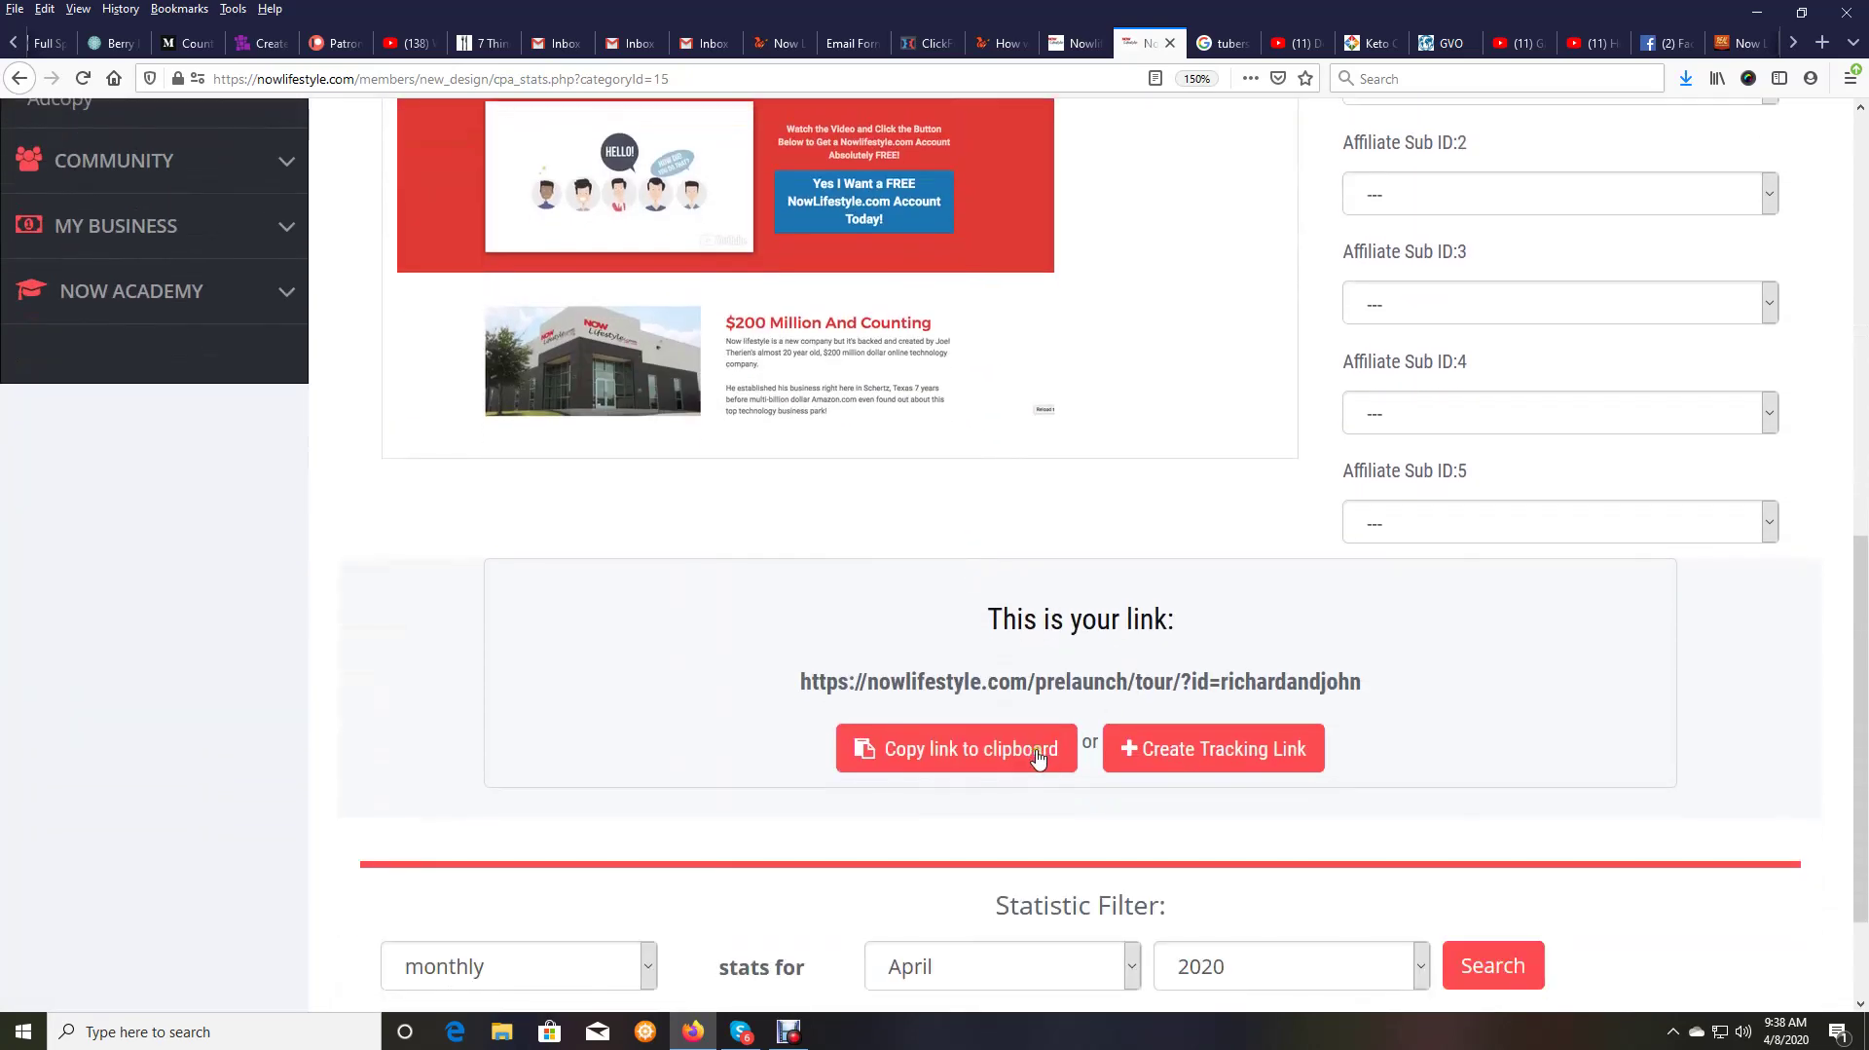
scroll(1042, 720, "up", 8)
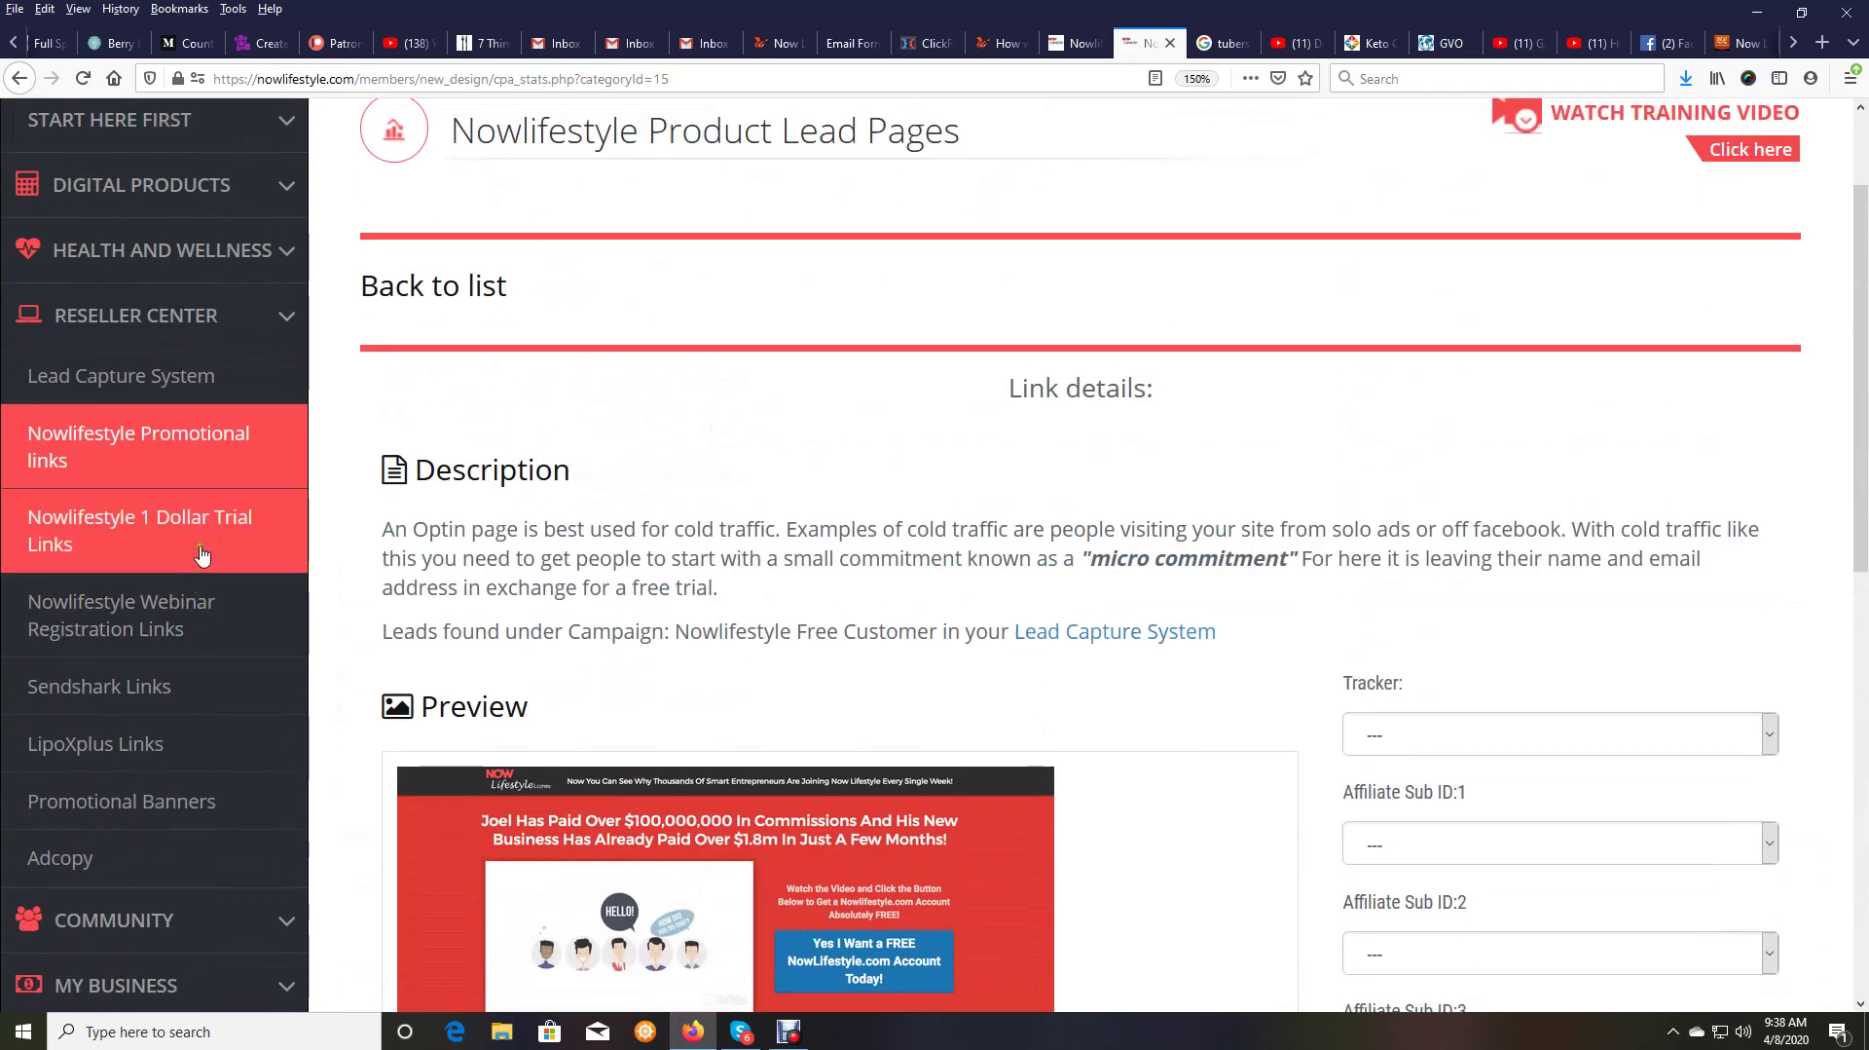
scroll(743, 549, "up", 2)
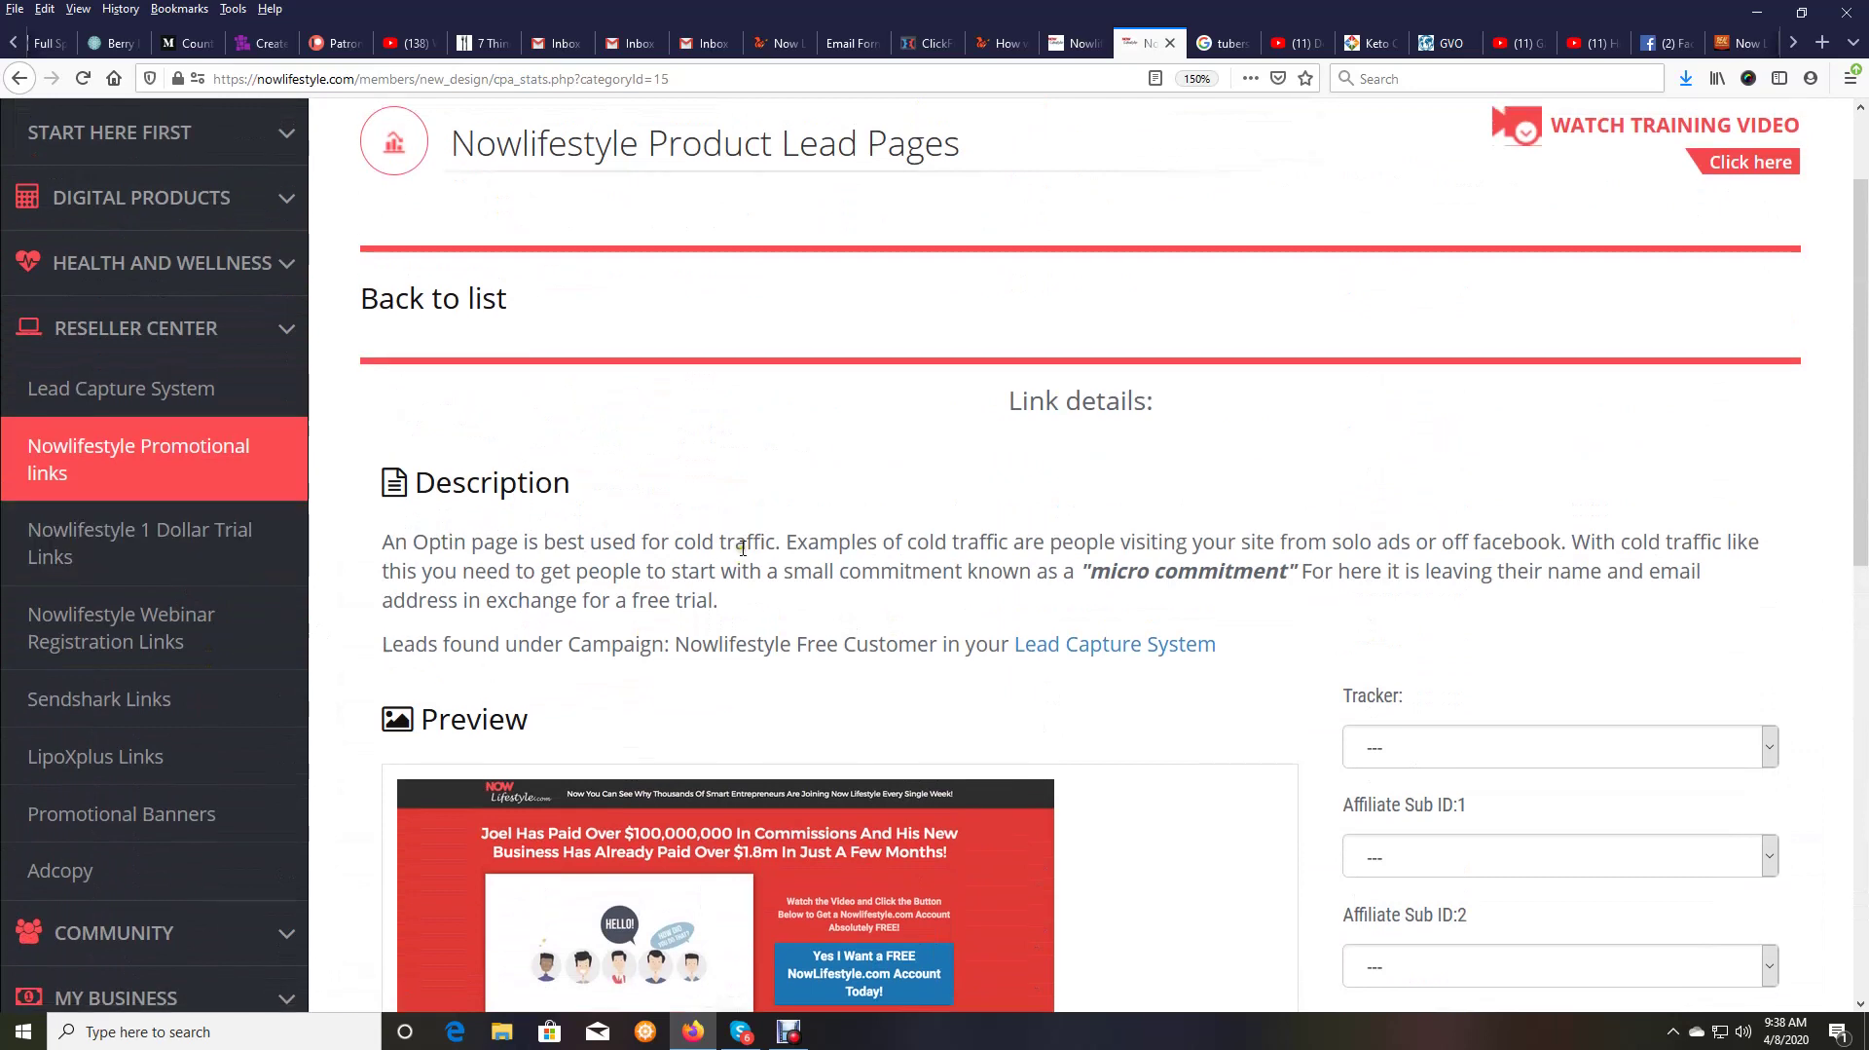
- End the email with 'Sincerely,', 'Your friends and partners' and the senders' names on separate lines
left_click(1068, 48)
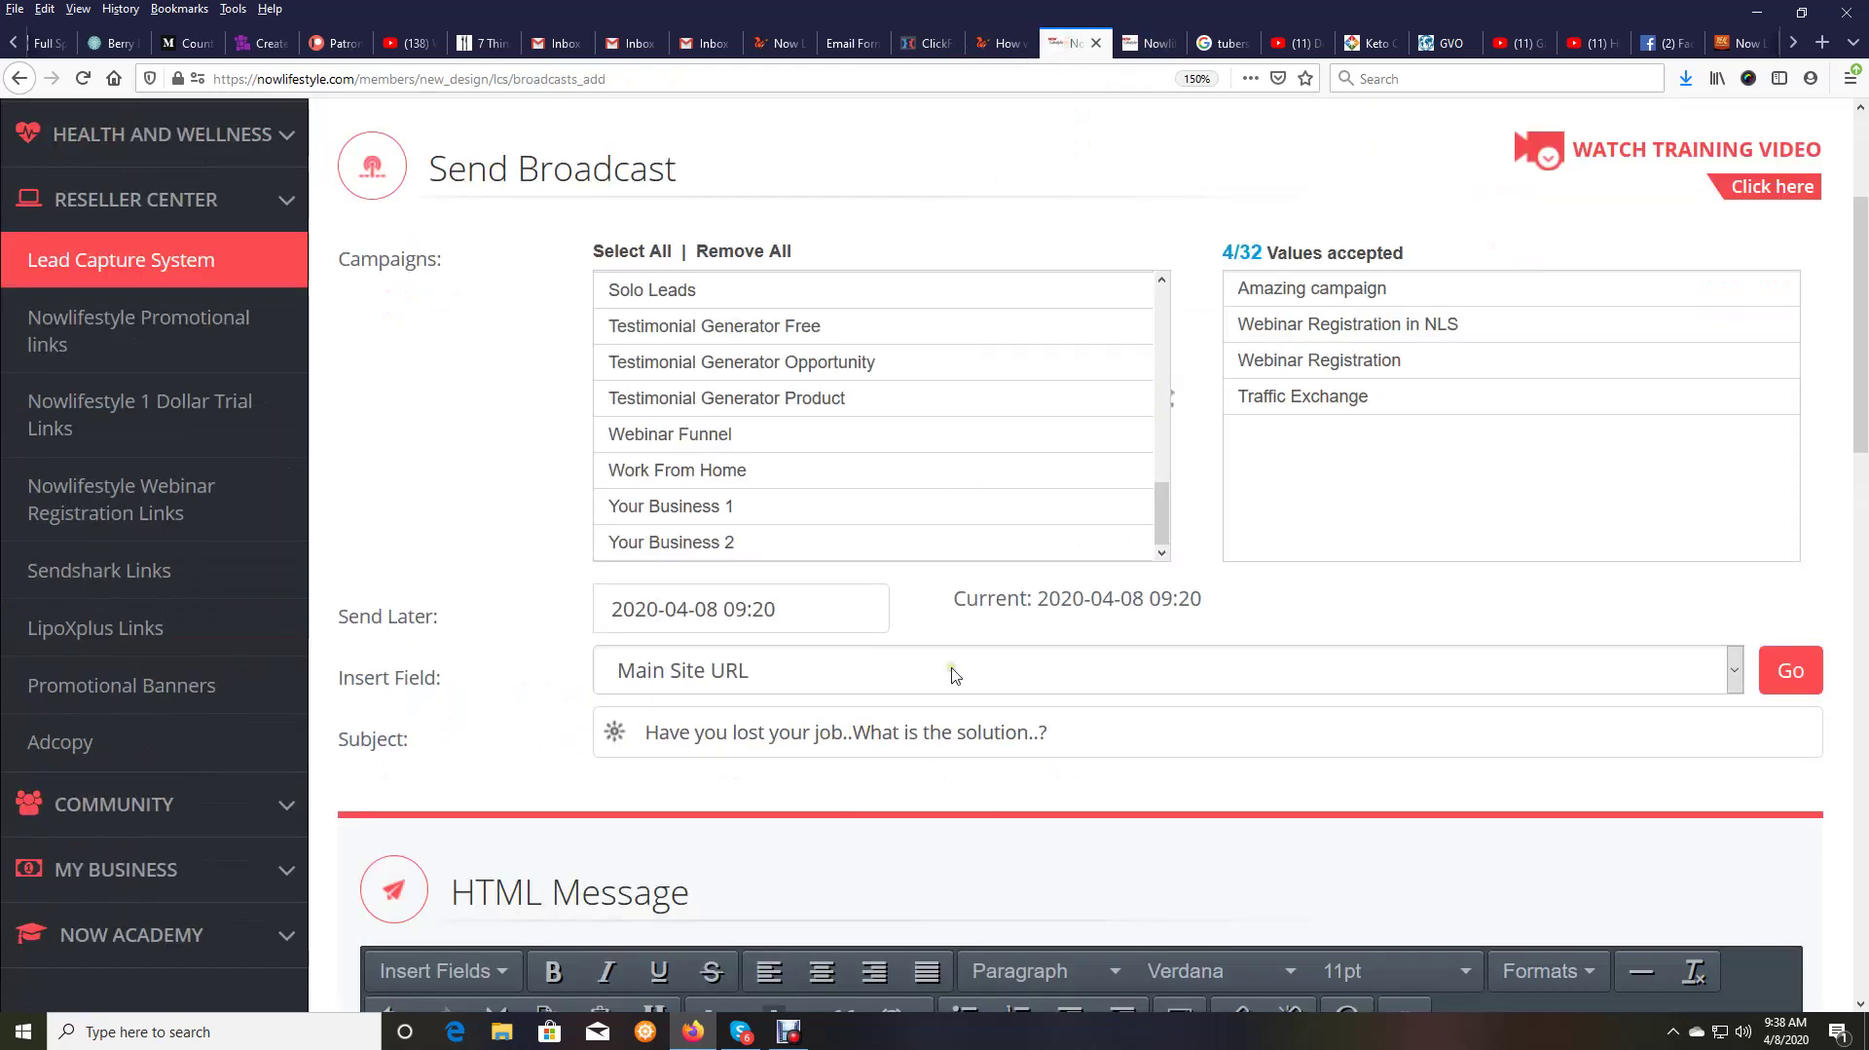
scroll(1026, 872, "down", 5)
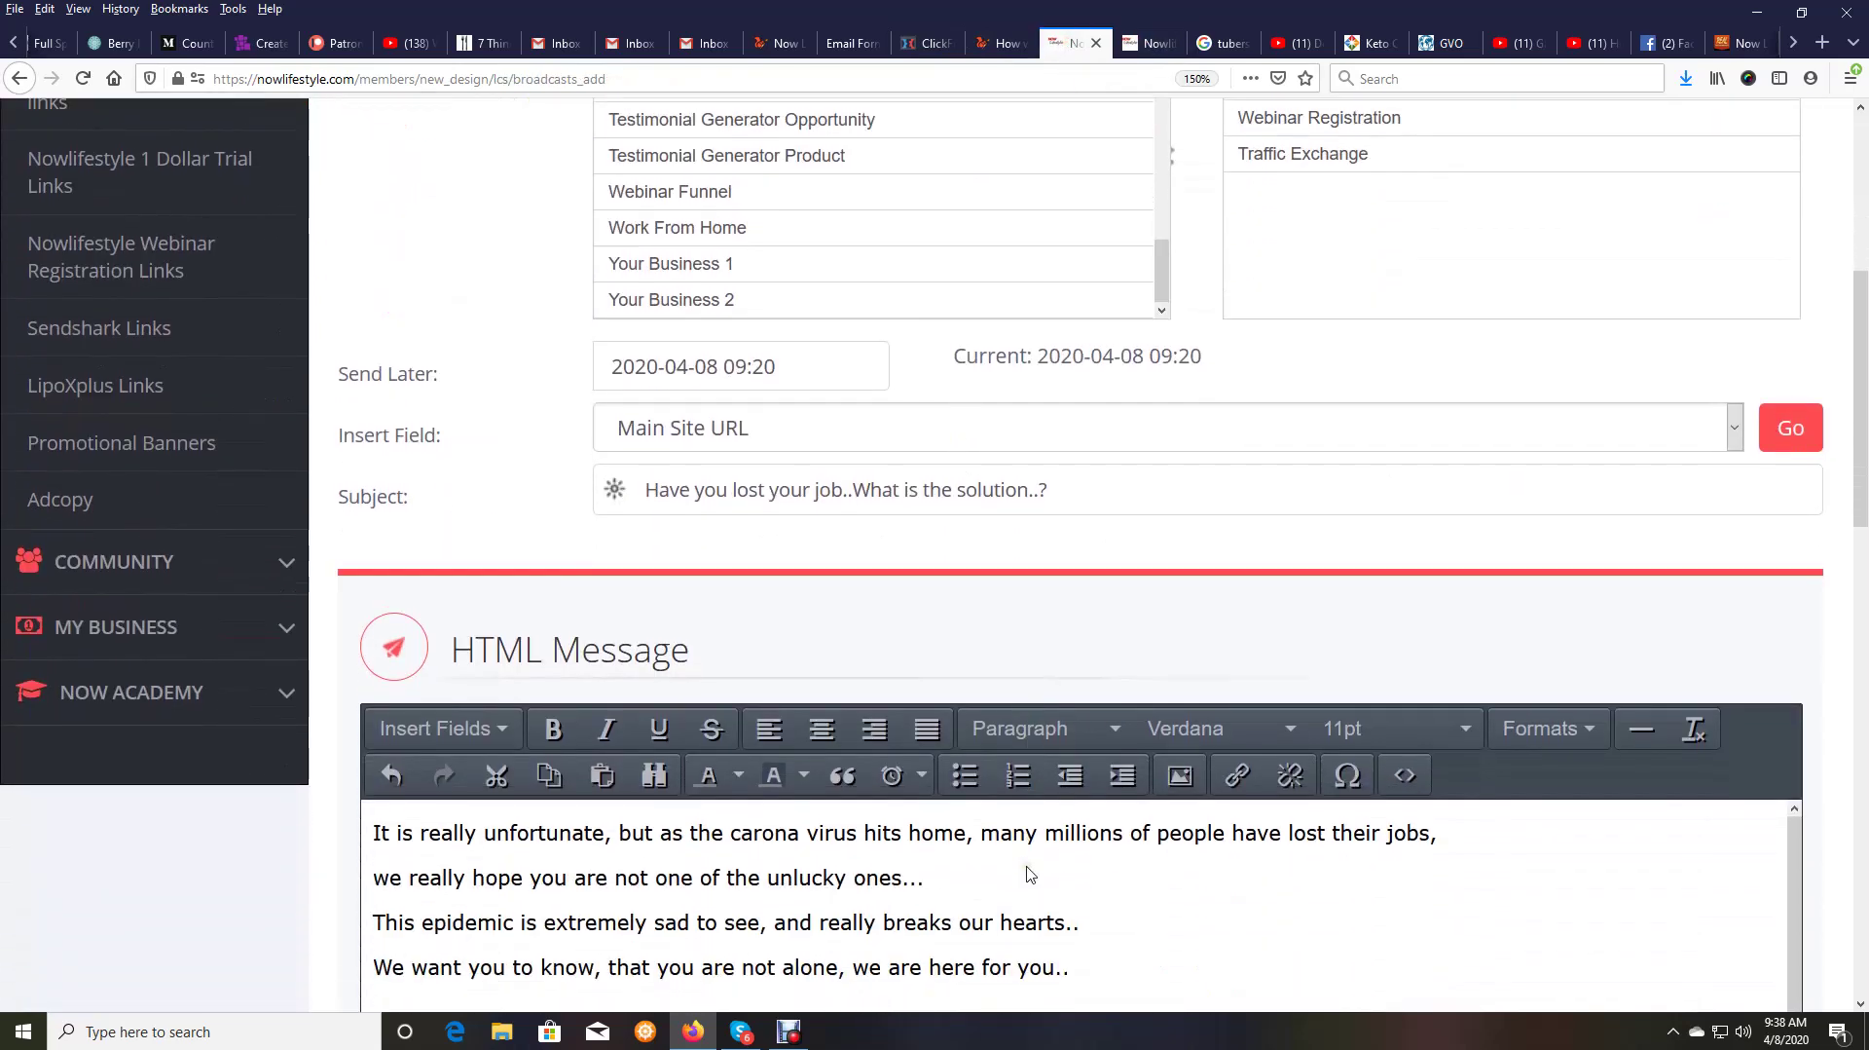
scroll(1013, 847, "down", 5)
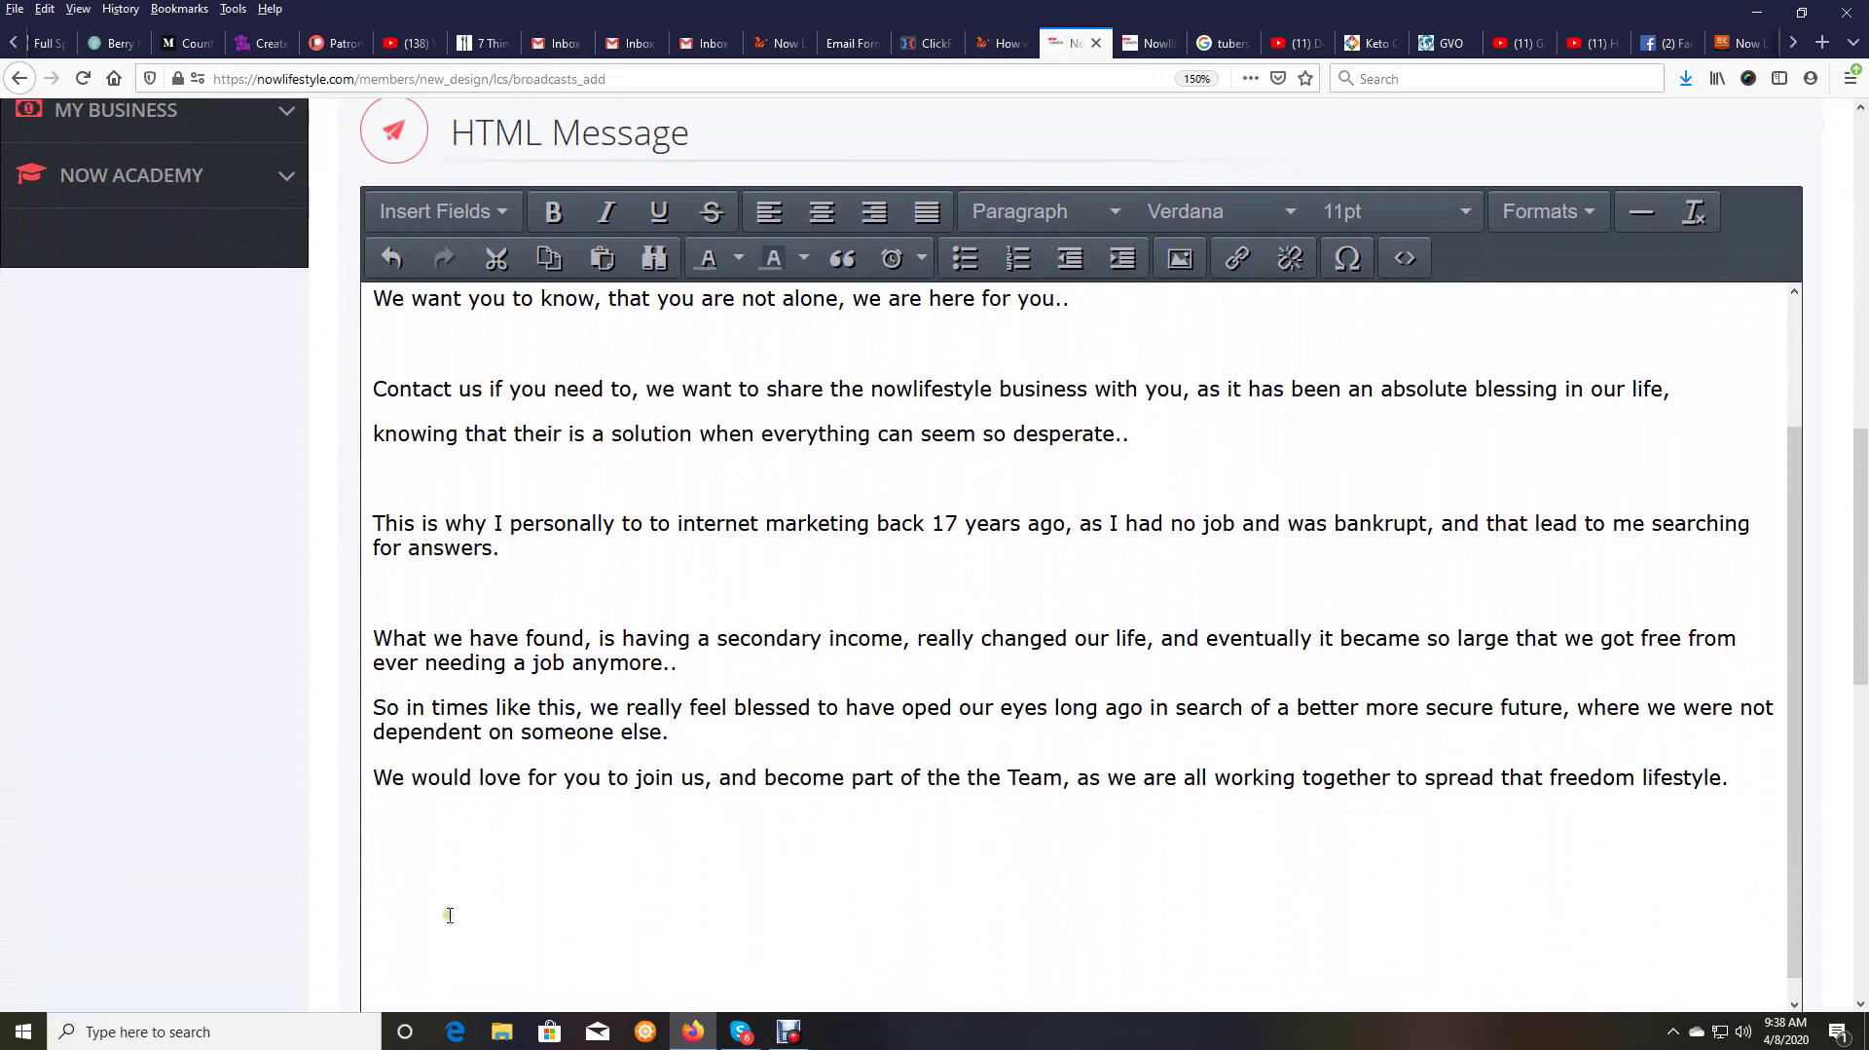
left_click(395, 851)
type("Sincerely,")
key("Return")
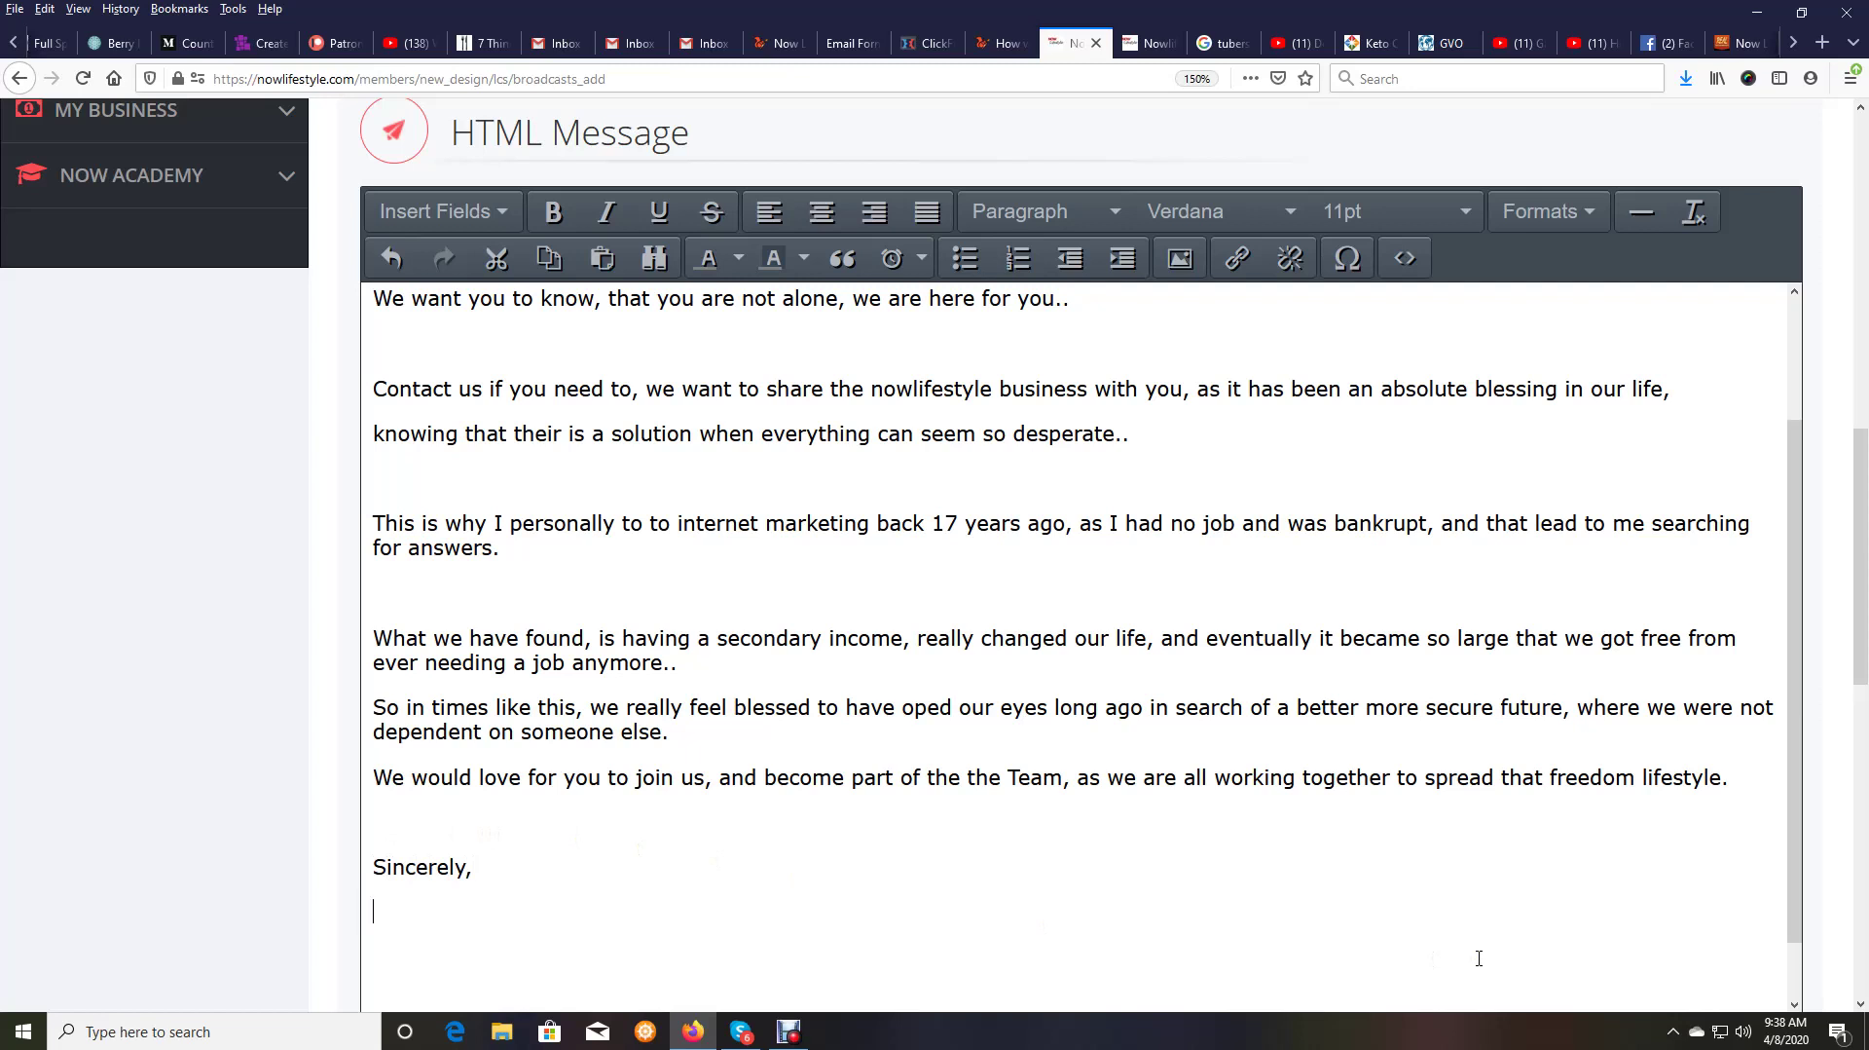
type("Your friends and partners")
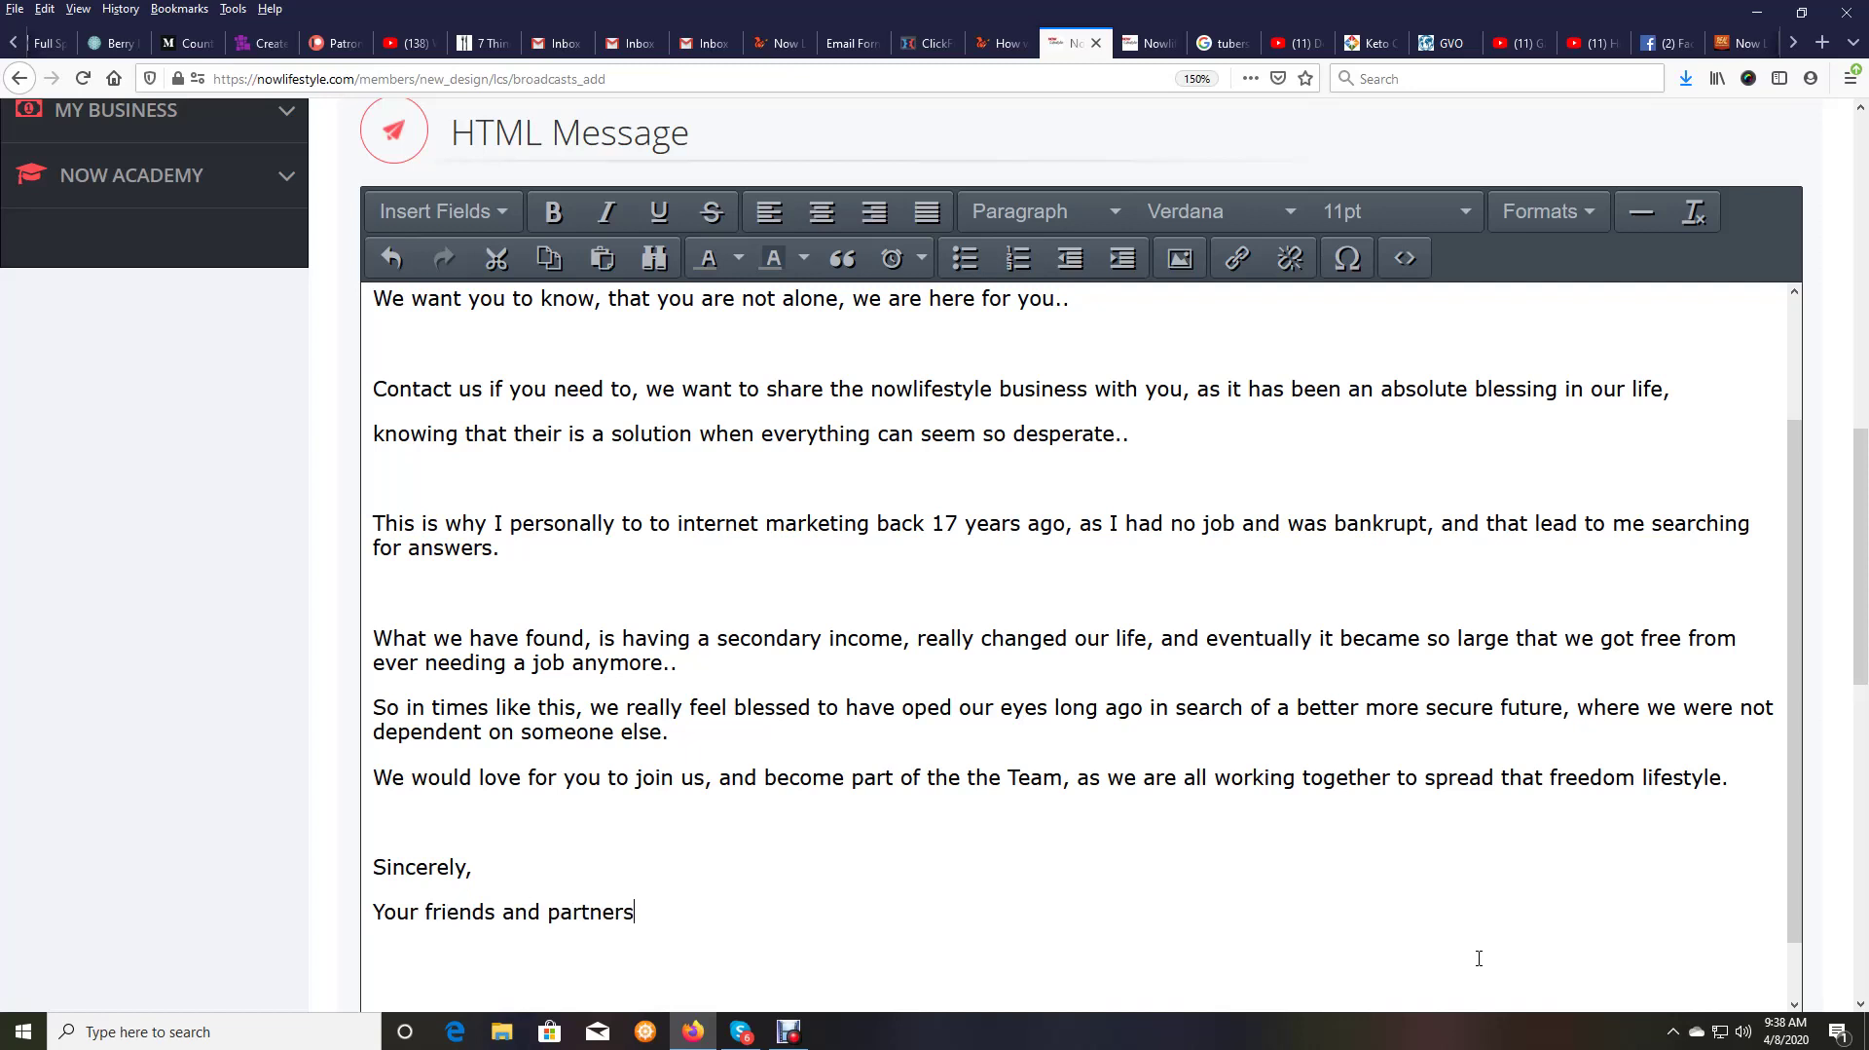
key("Return")
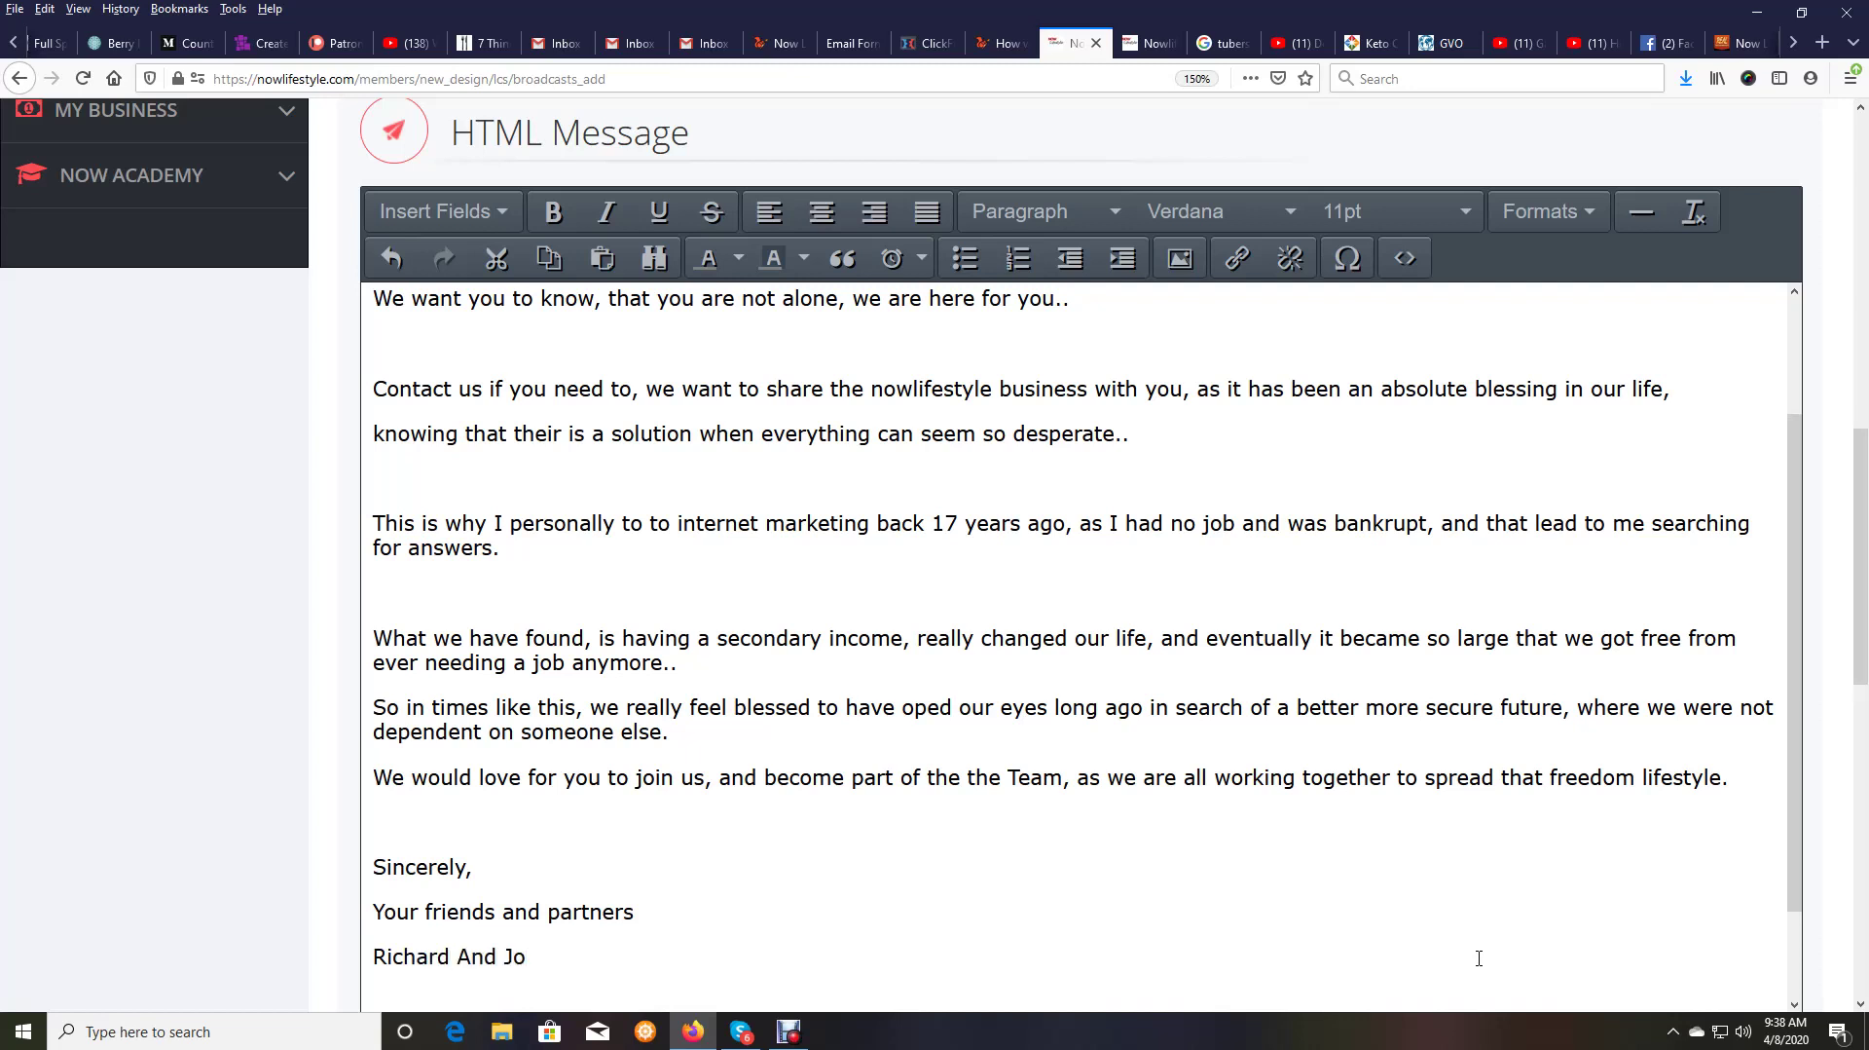
left_click(474, 819)
right_click(474, 820)
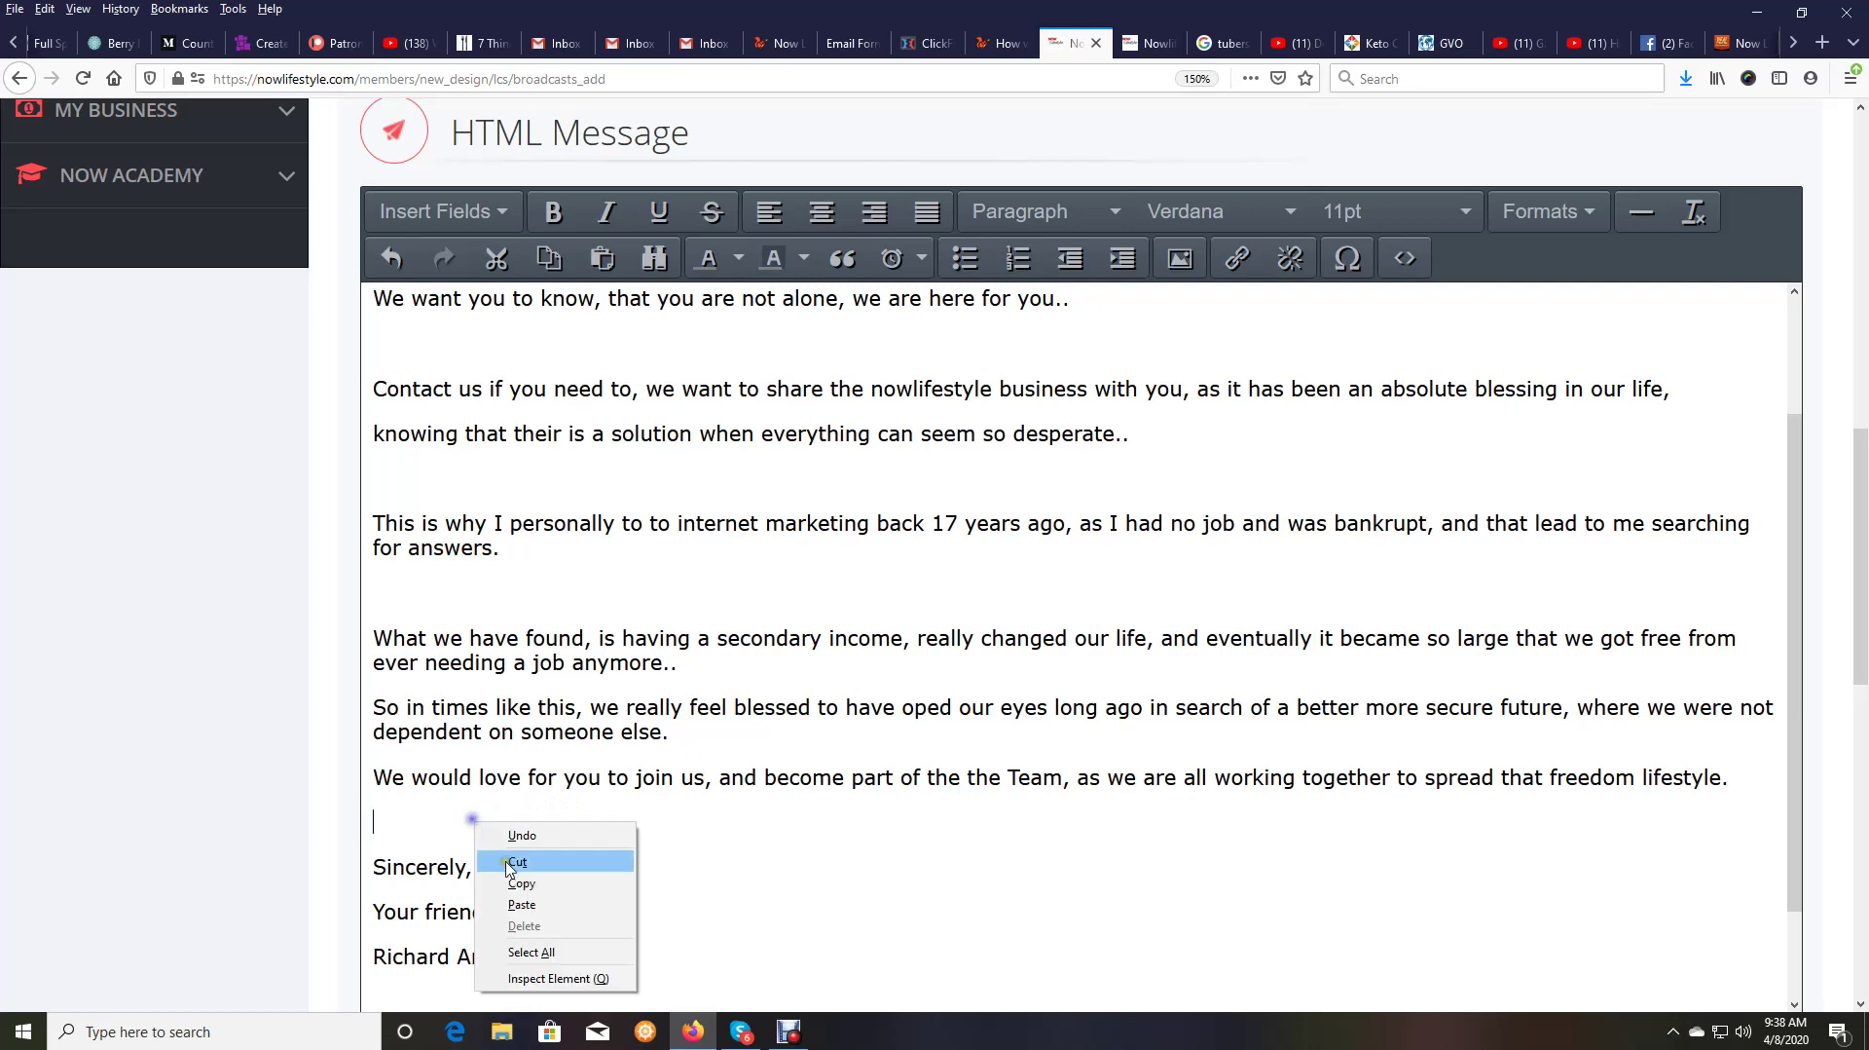
left_click(511, 903)
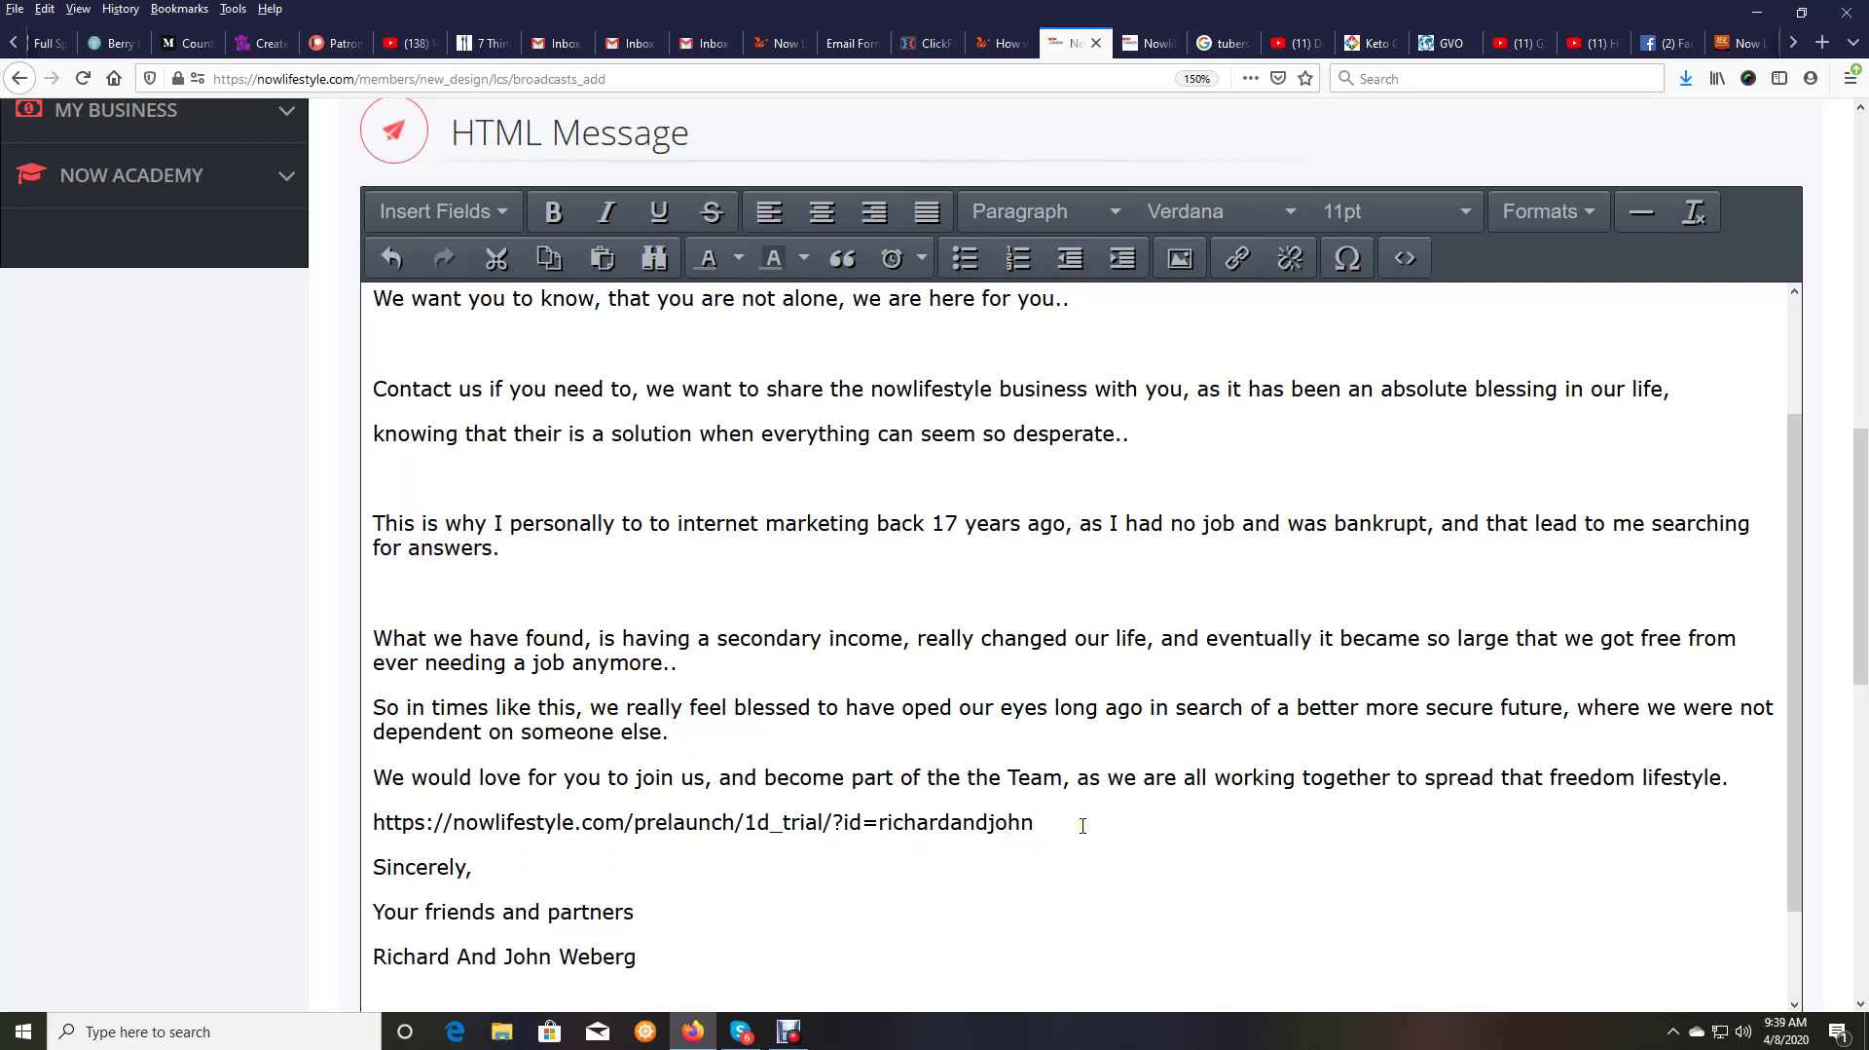
right_click(1049, 825)
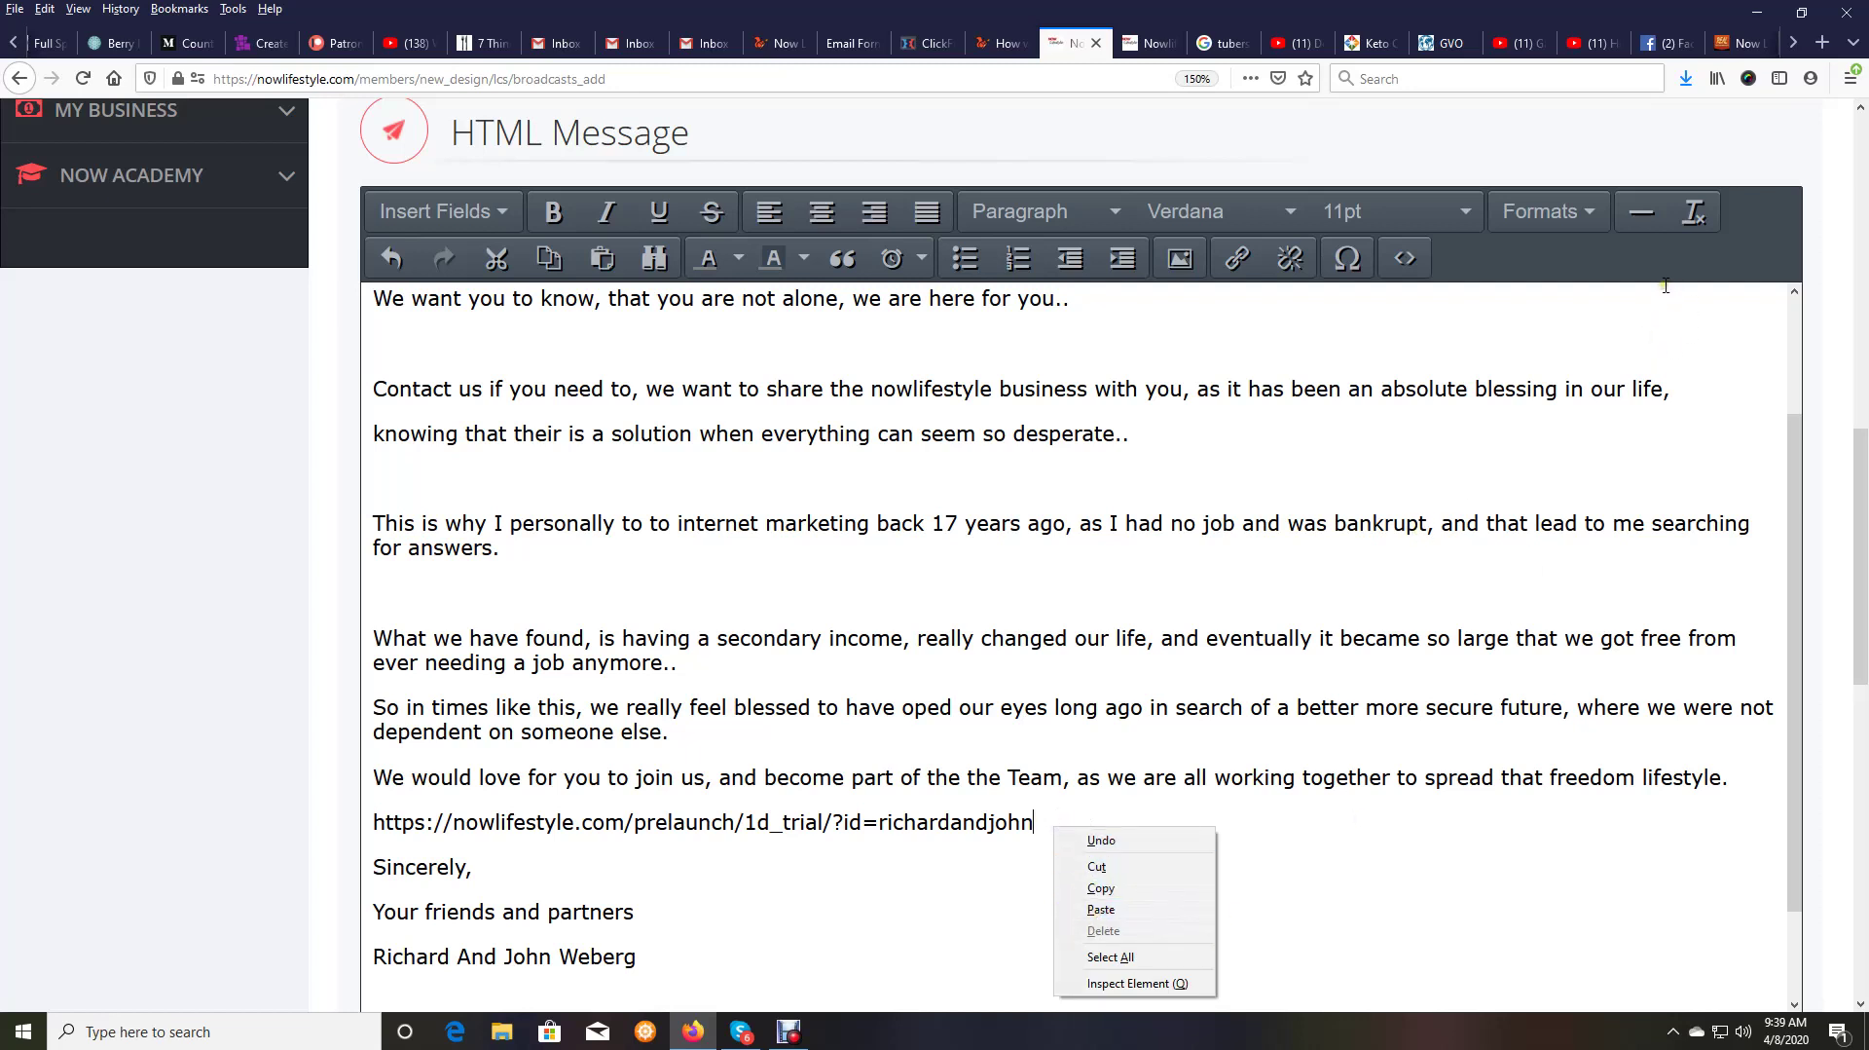
left_click(1850, 78)
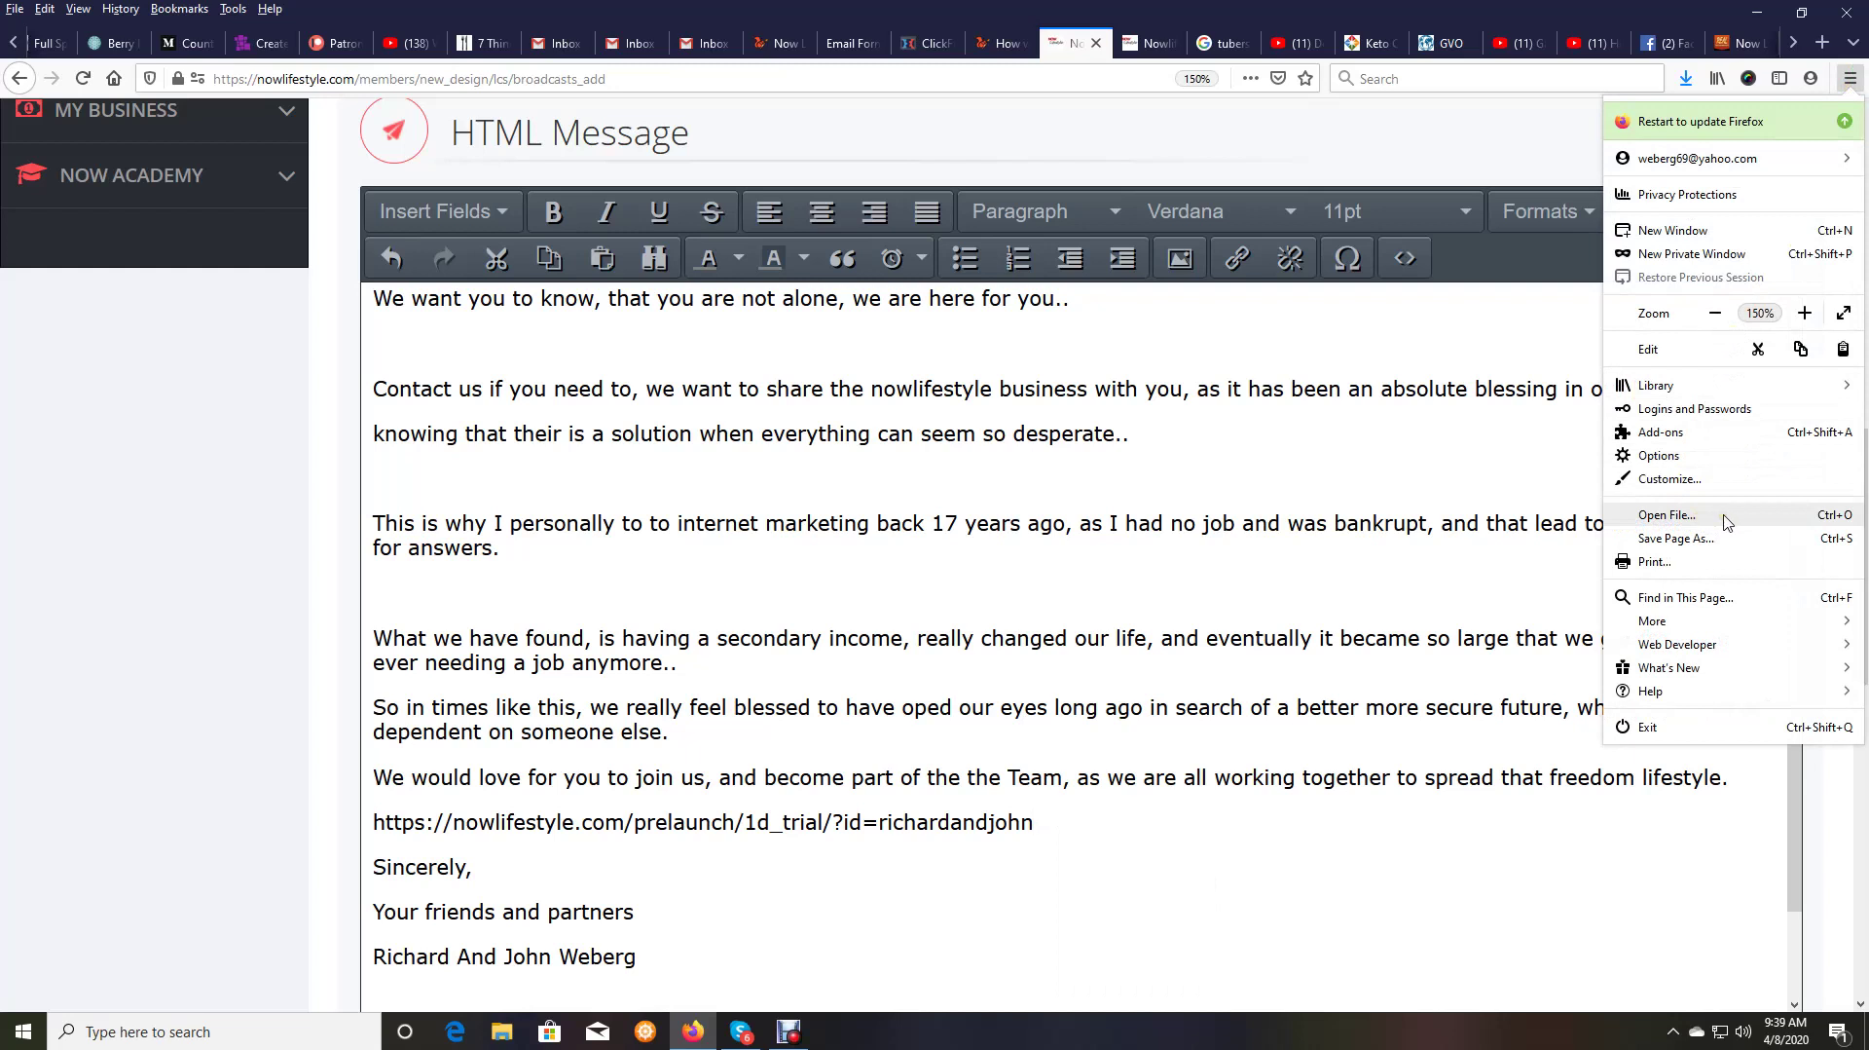
left_click(1809, 279)
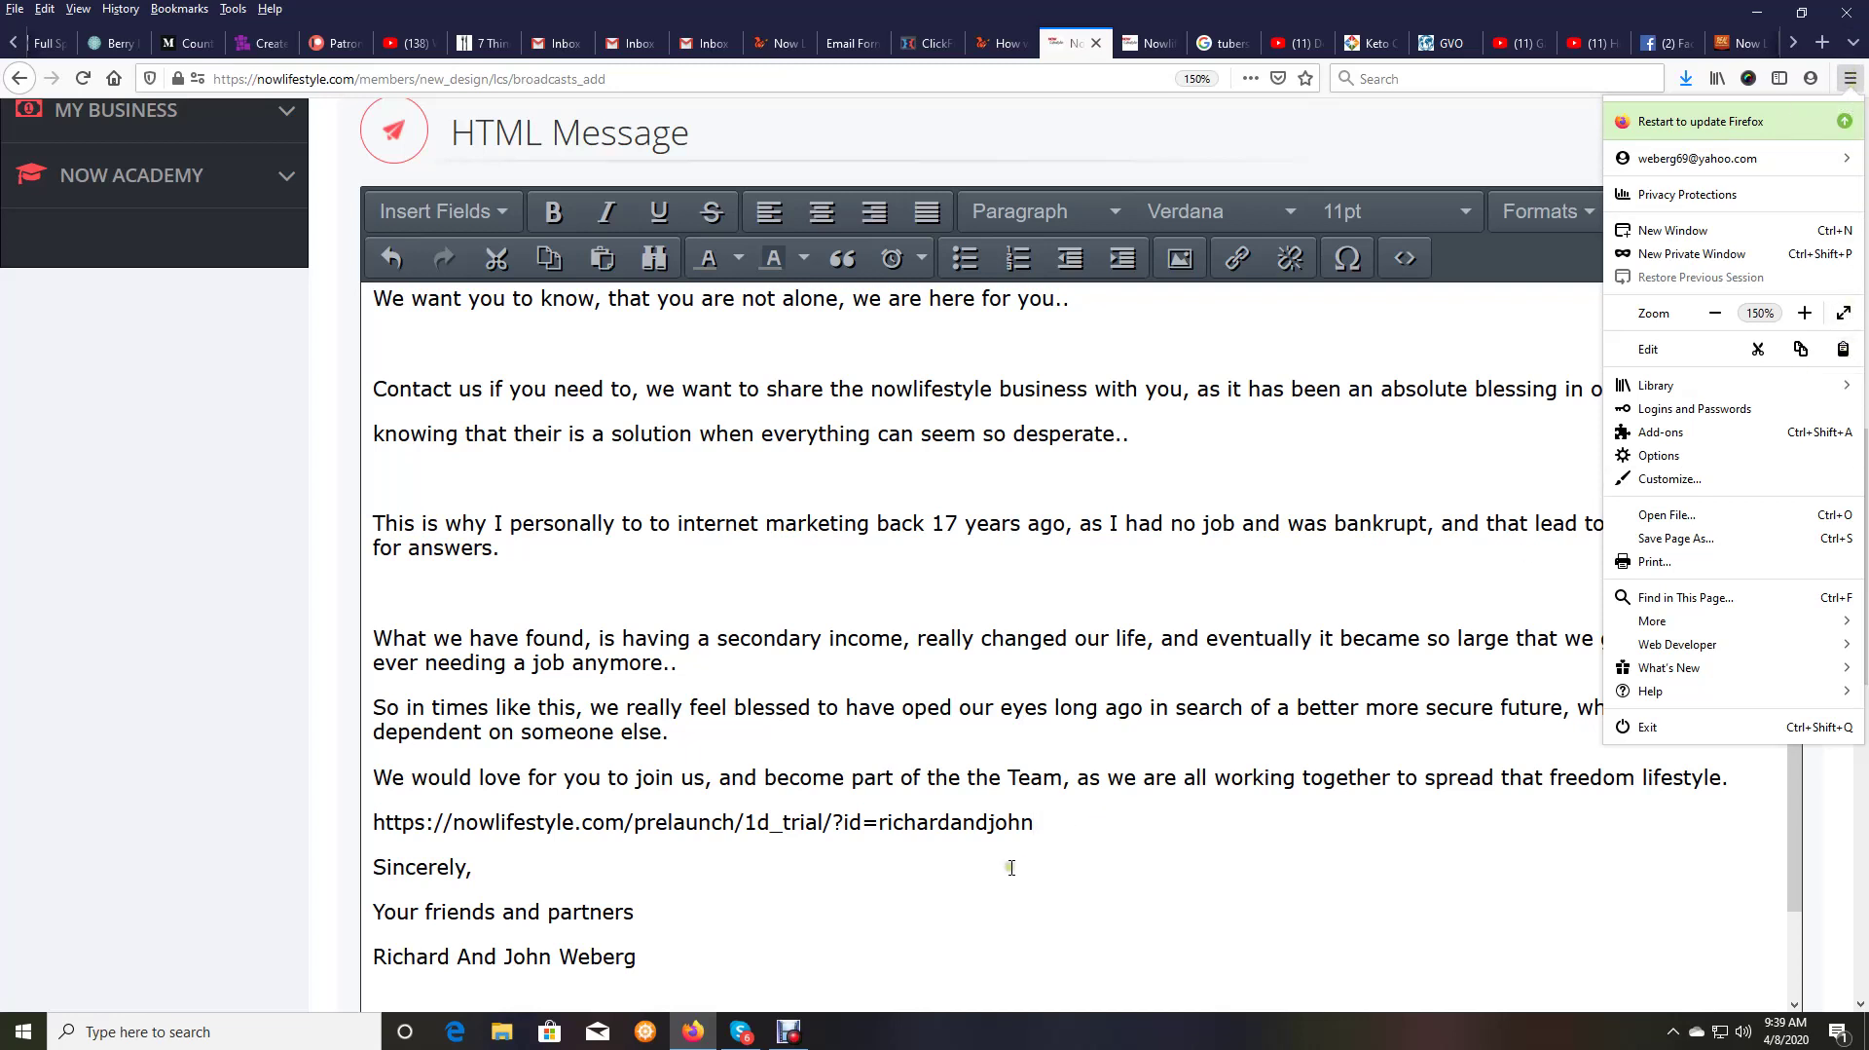
left_click(37, 14)
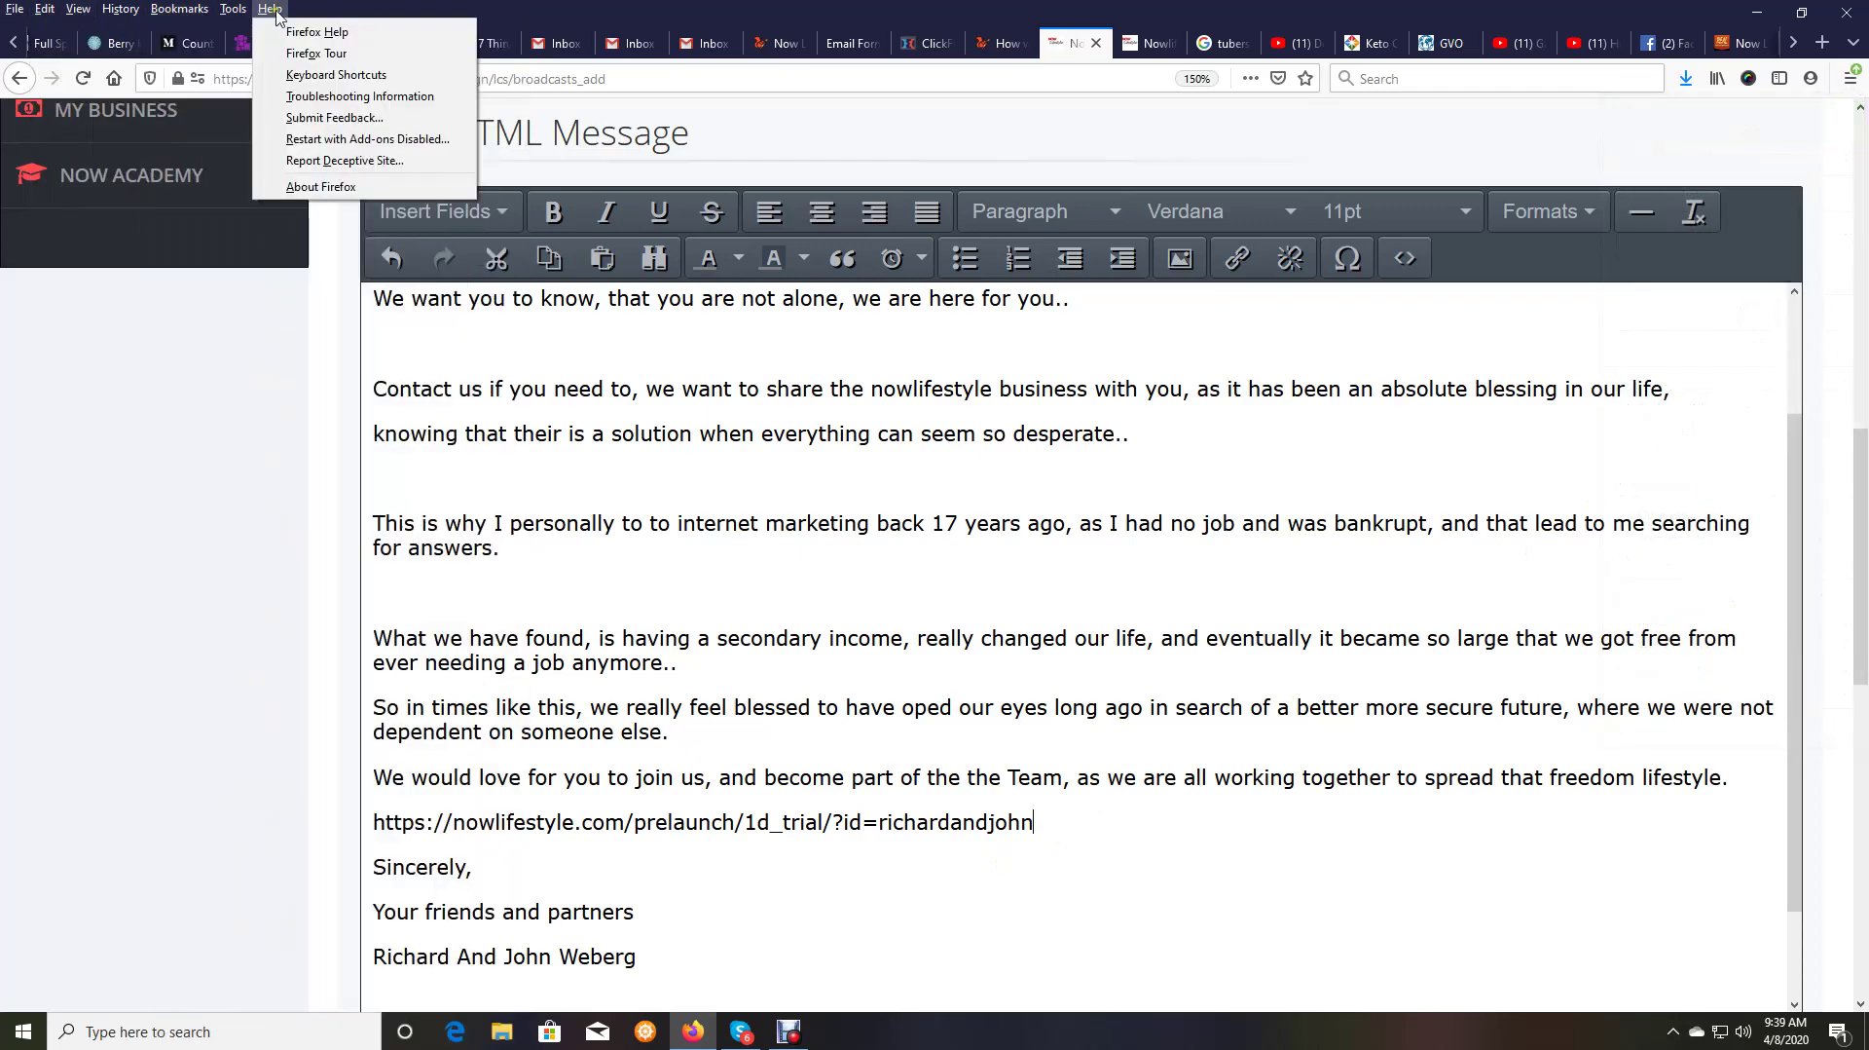
mouse_move(155, 16)
mouse_move(44, 10)
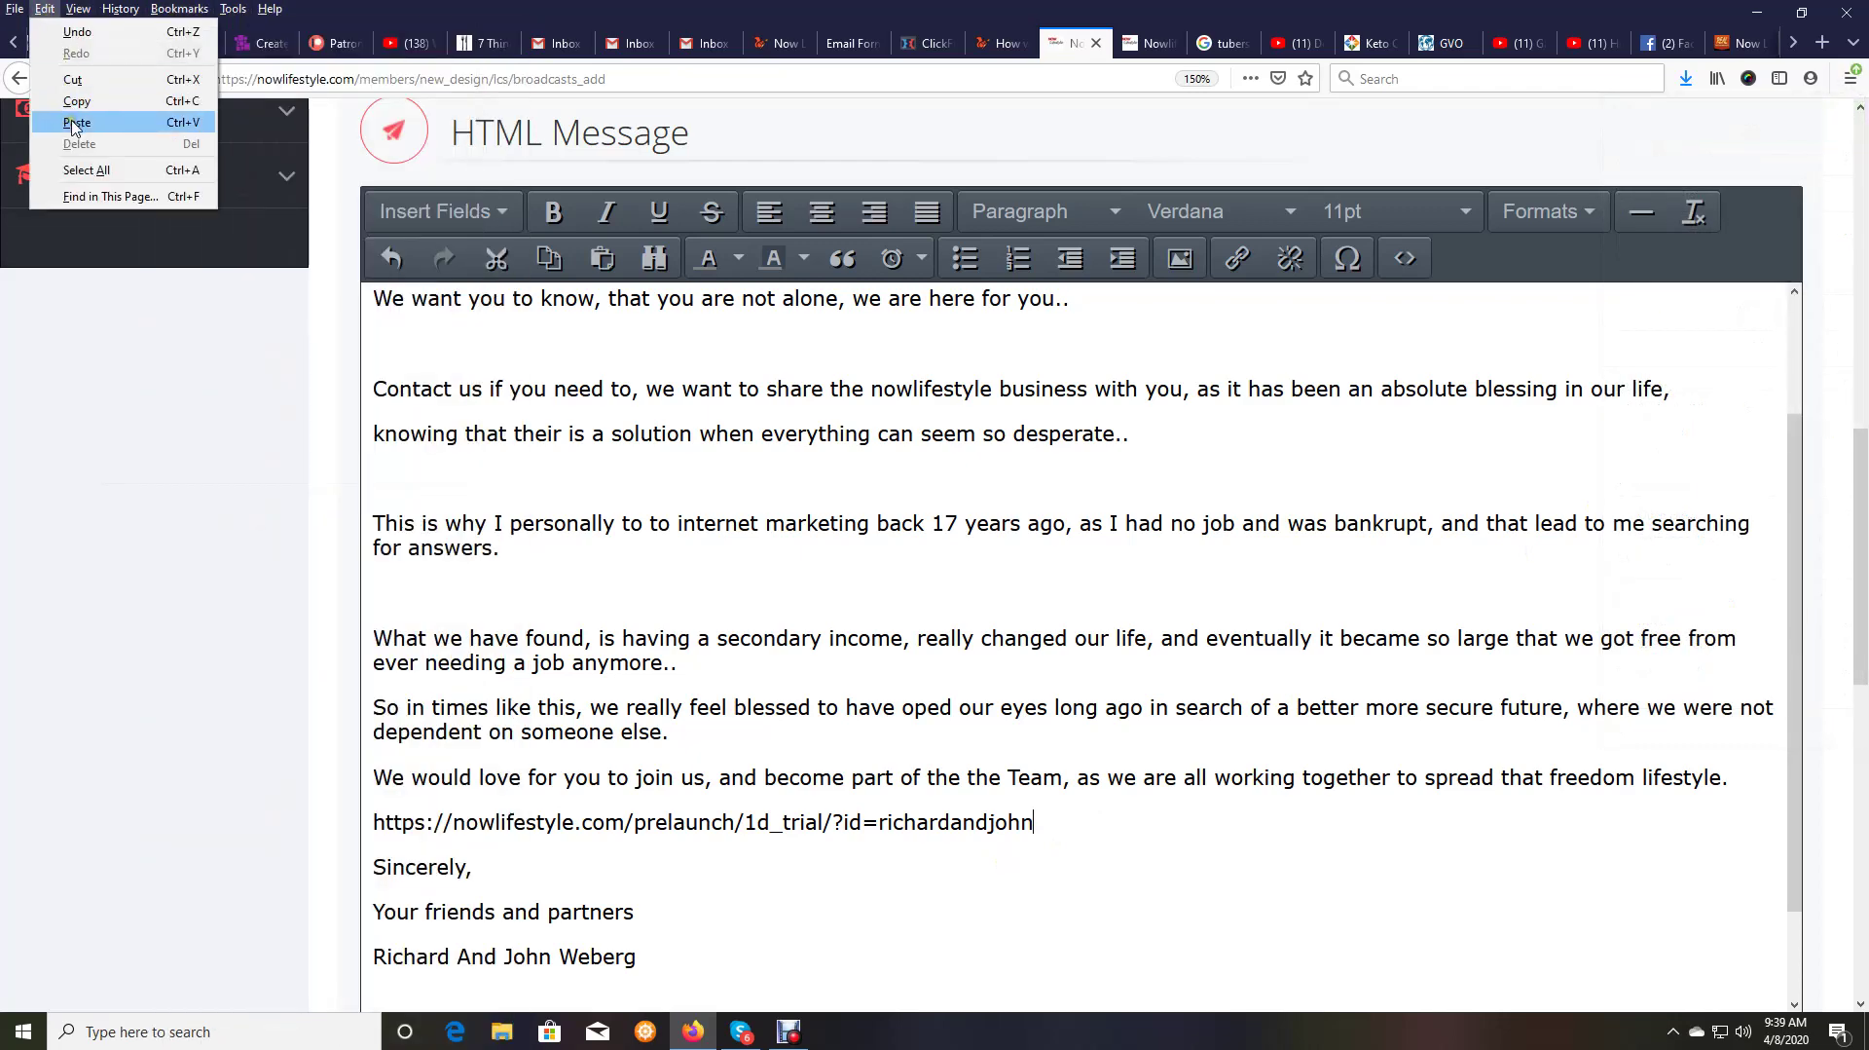
left_click(1137, 769)
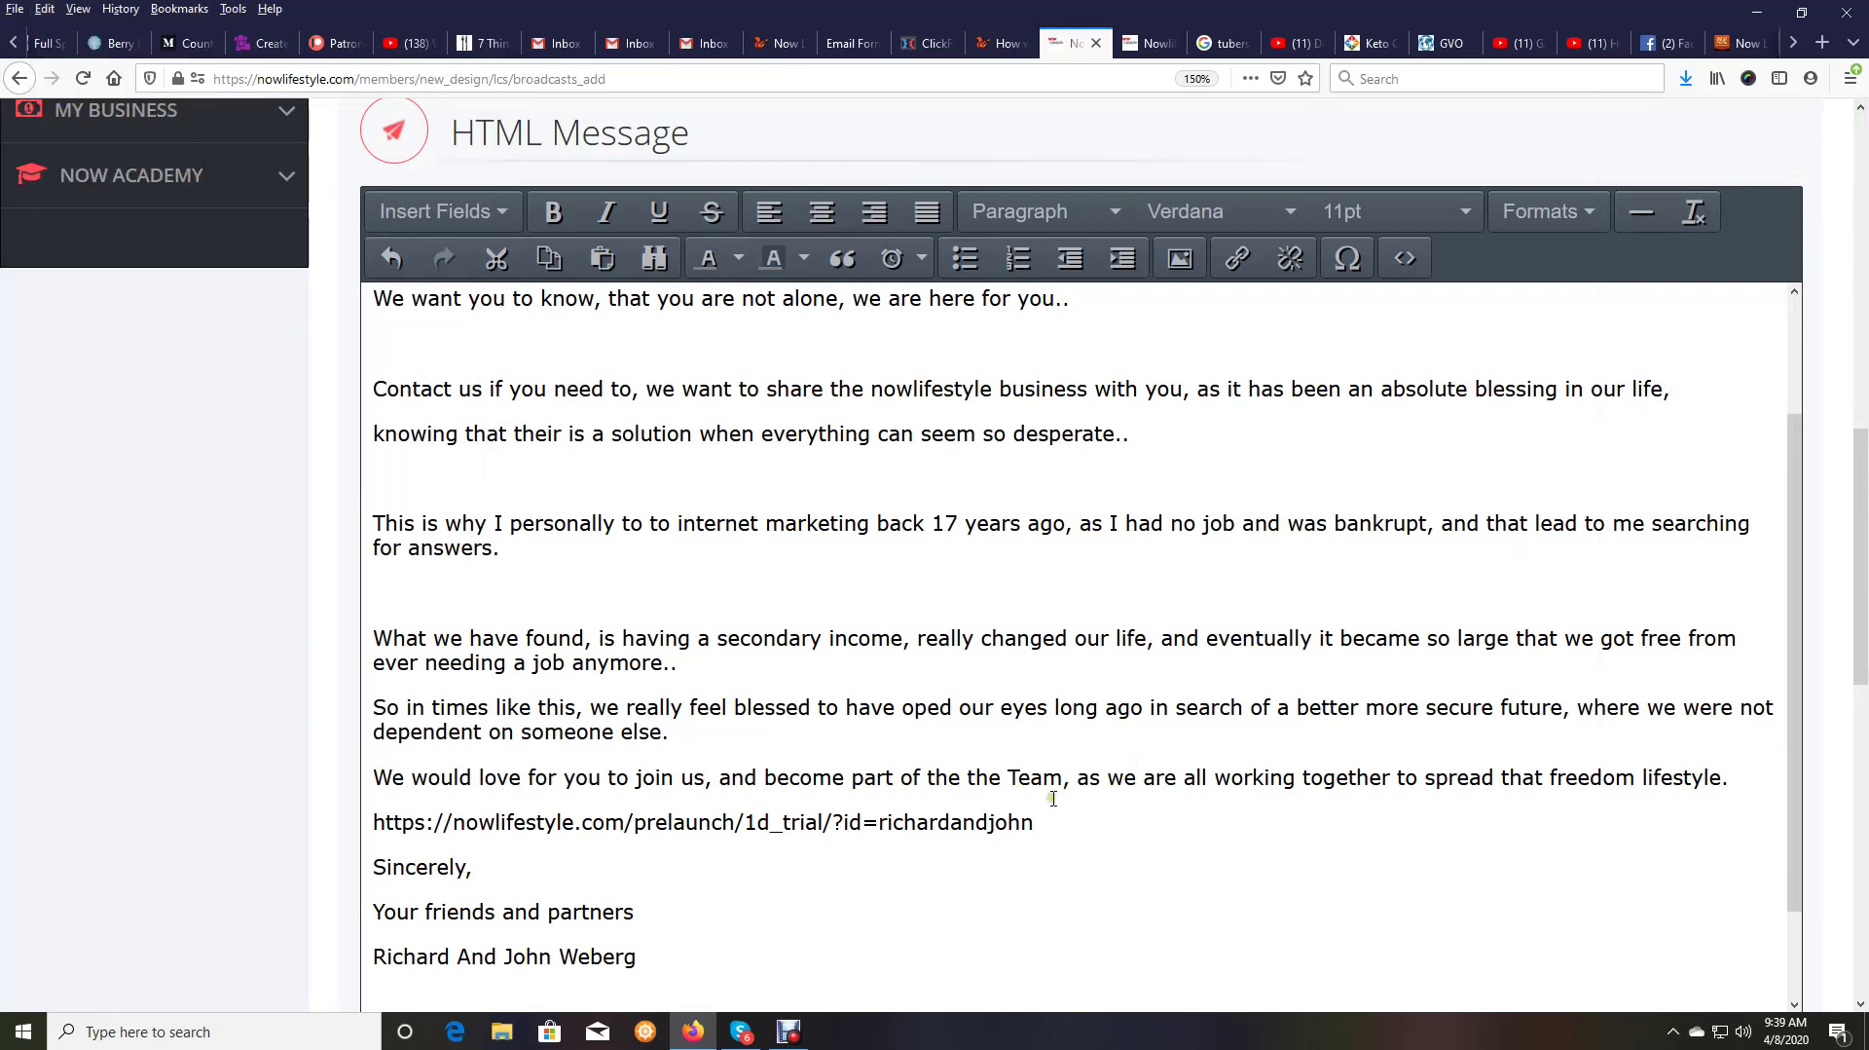
right_click(1057, 800)
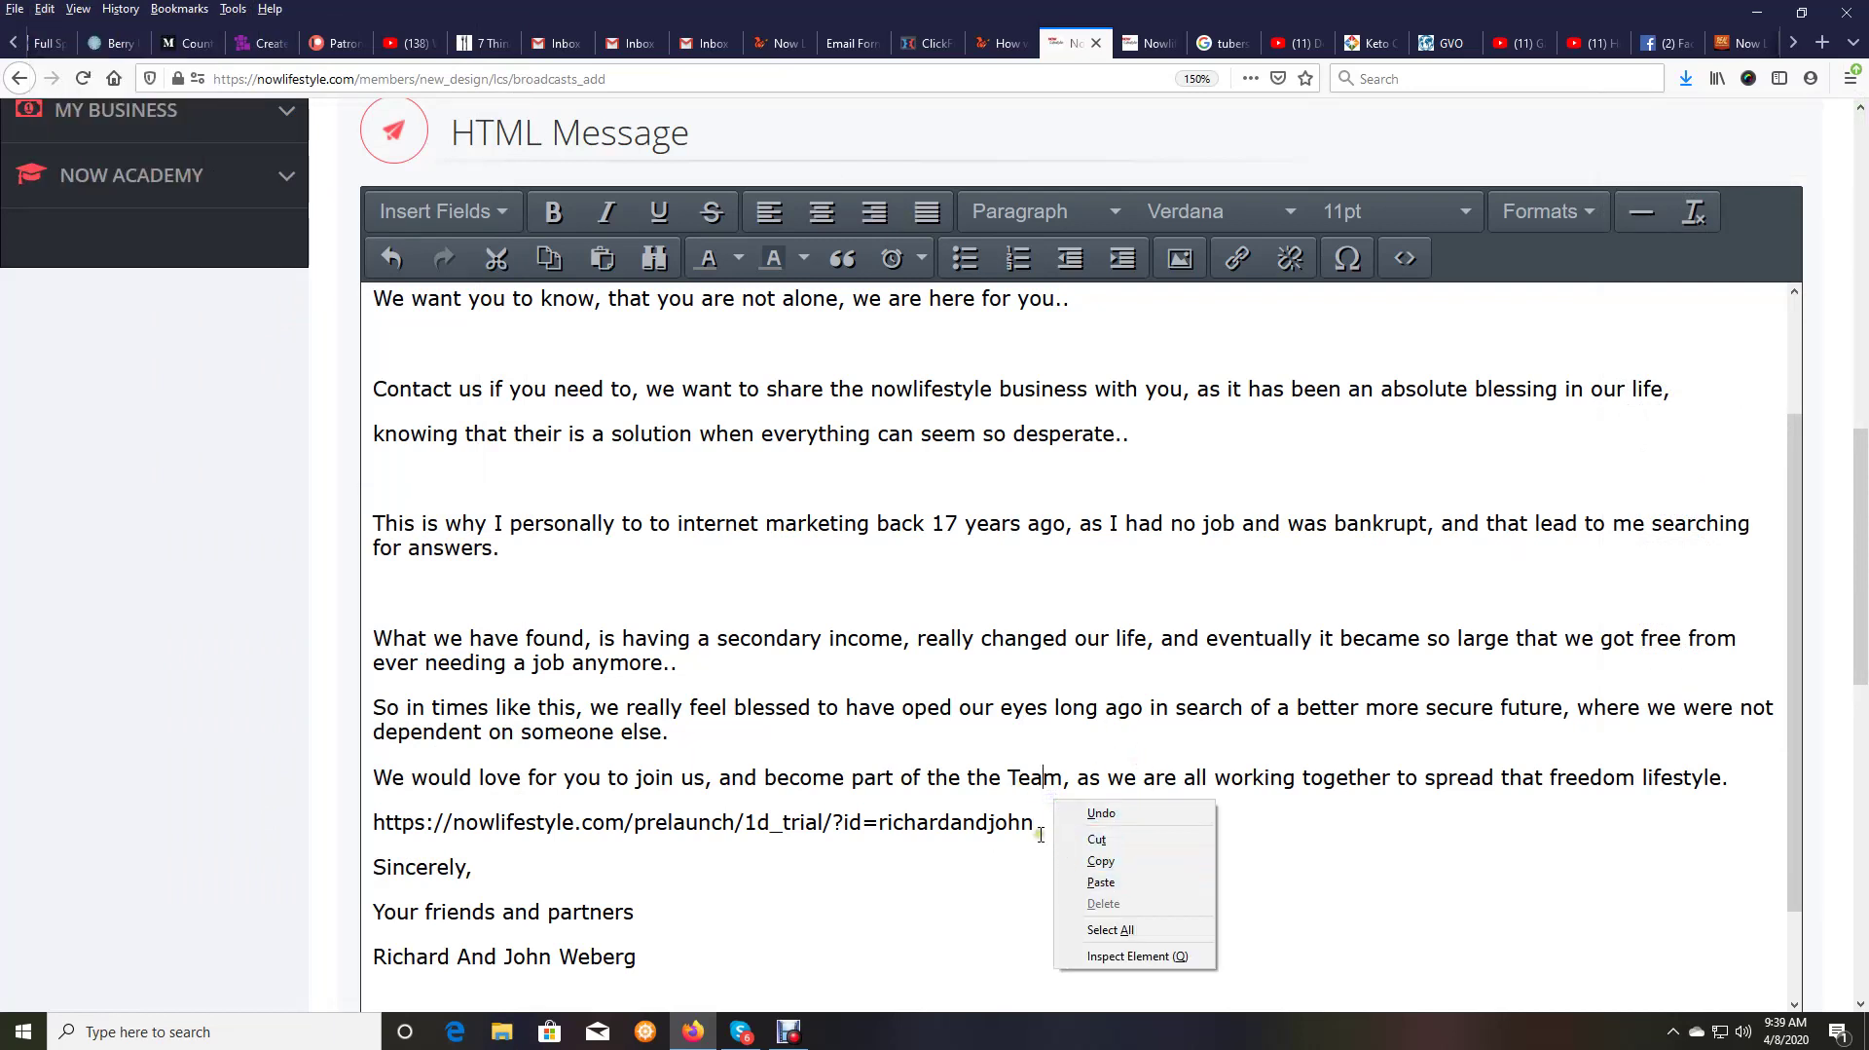
left_click(1038, 833)
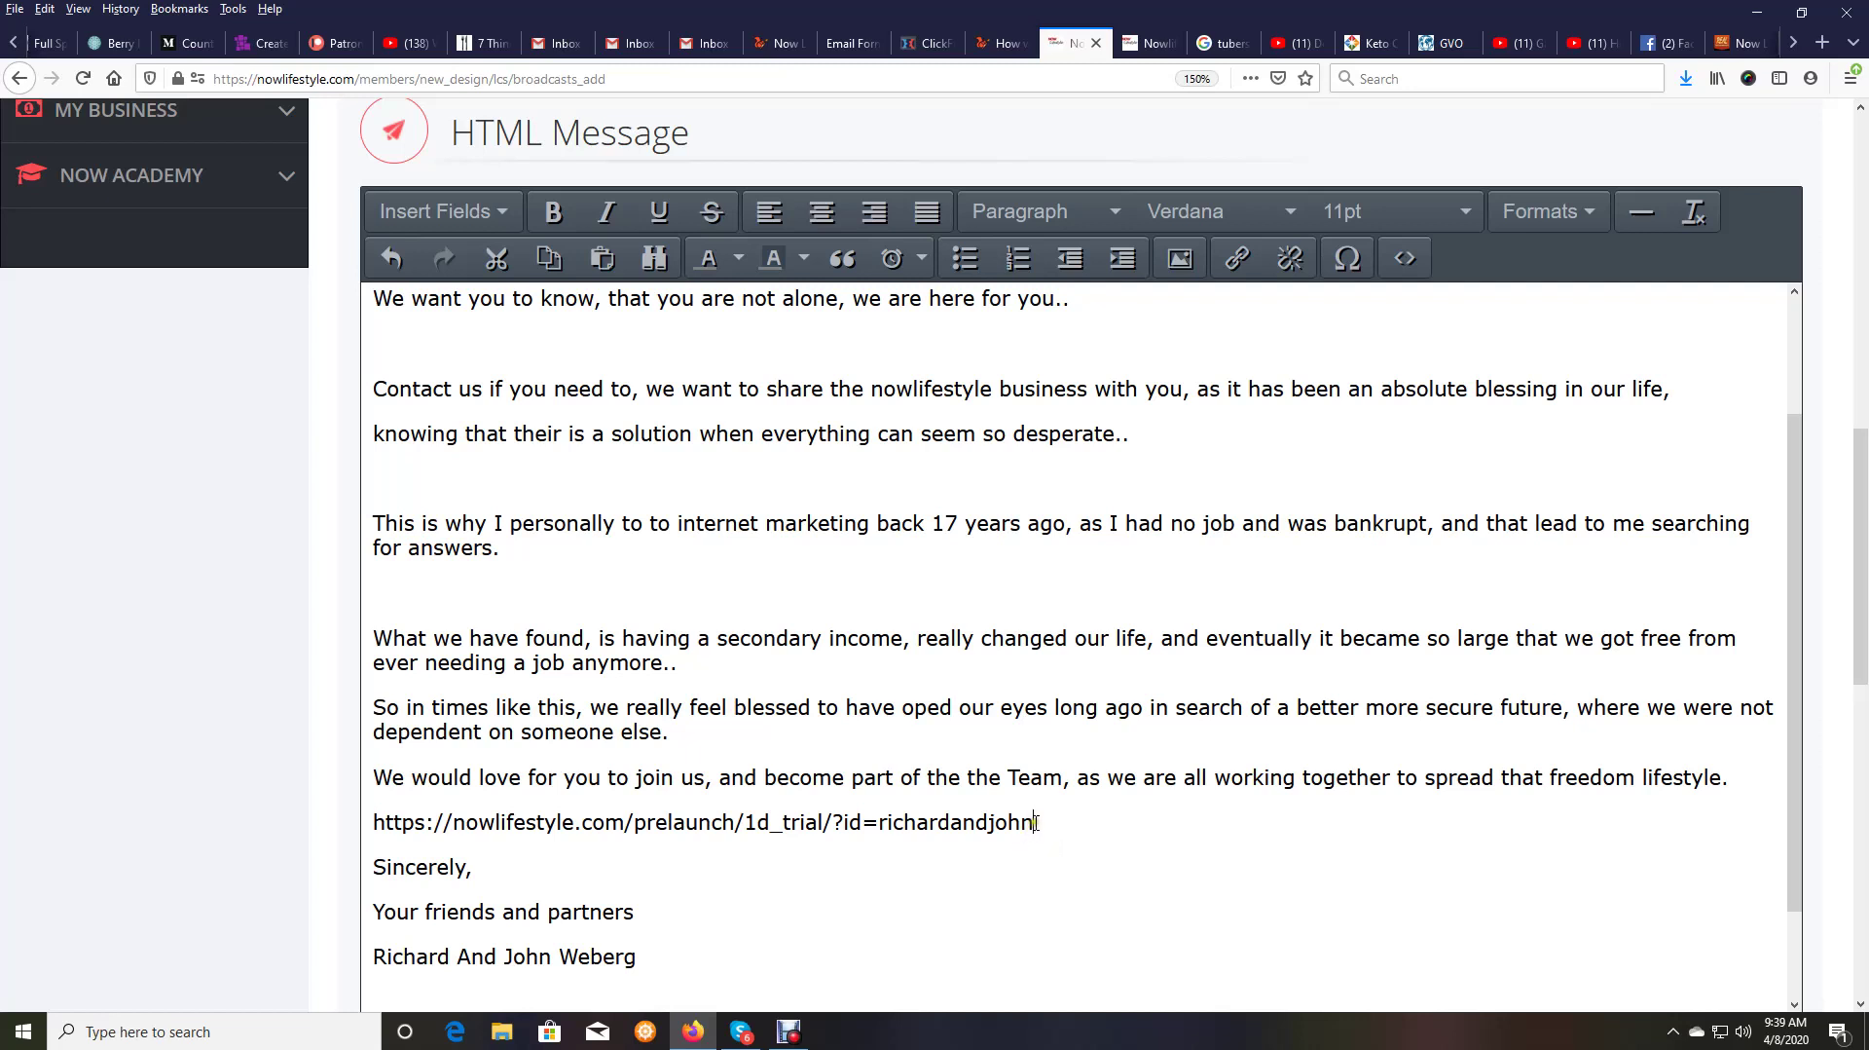
left_click_drag(1033, 823, 378, 828)
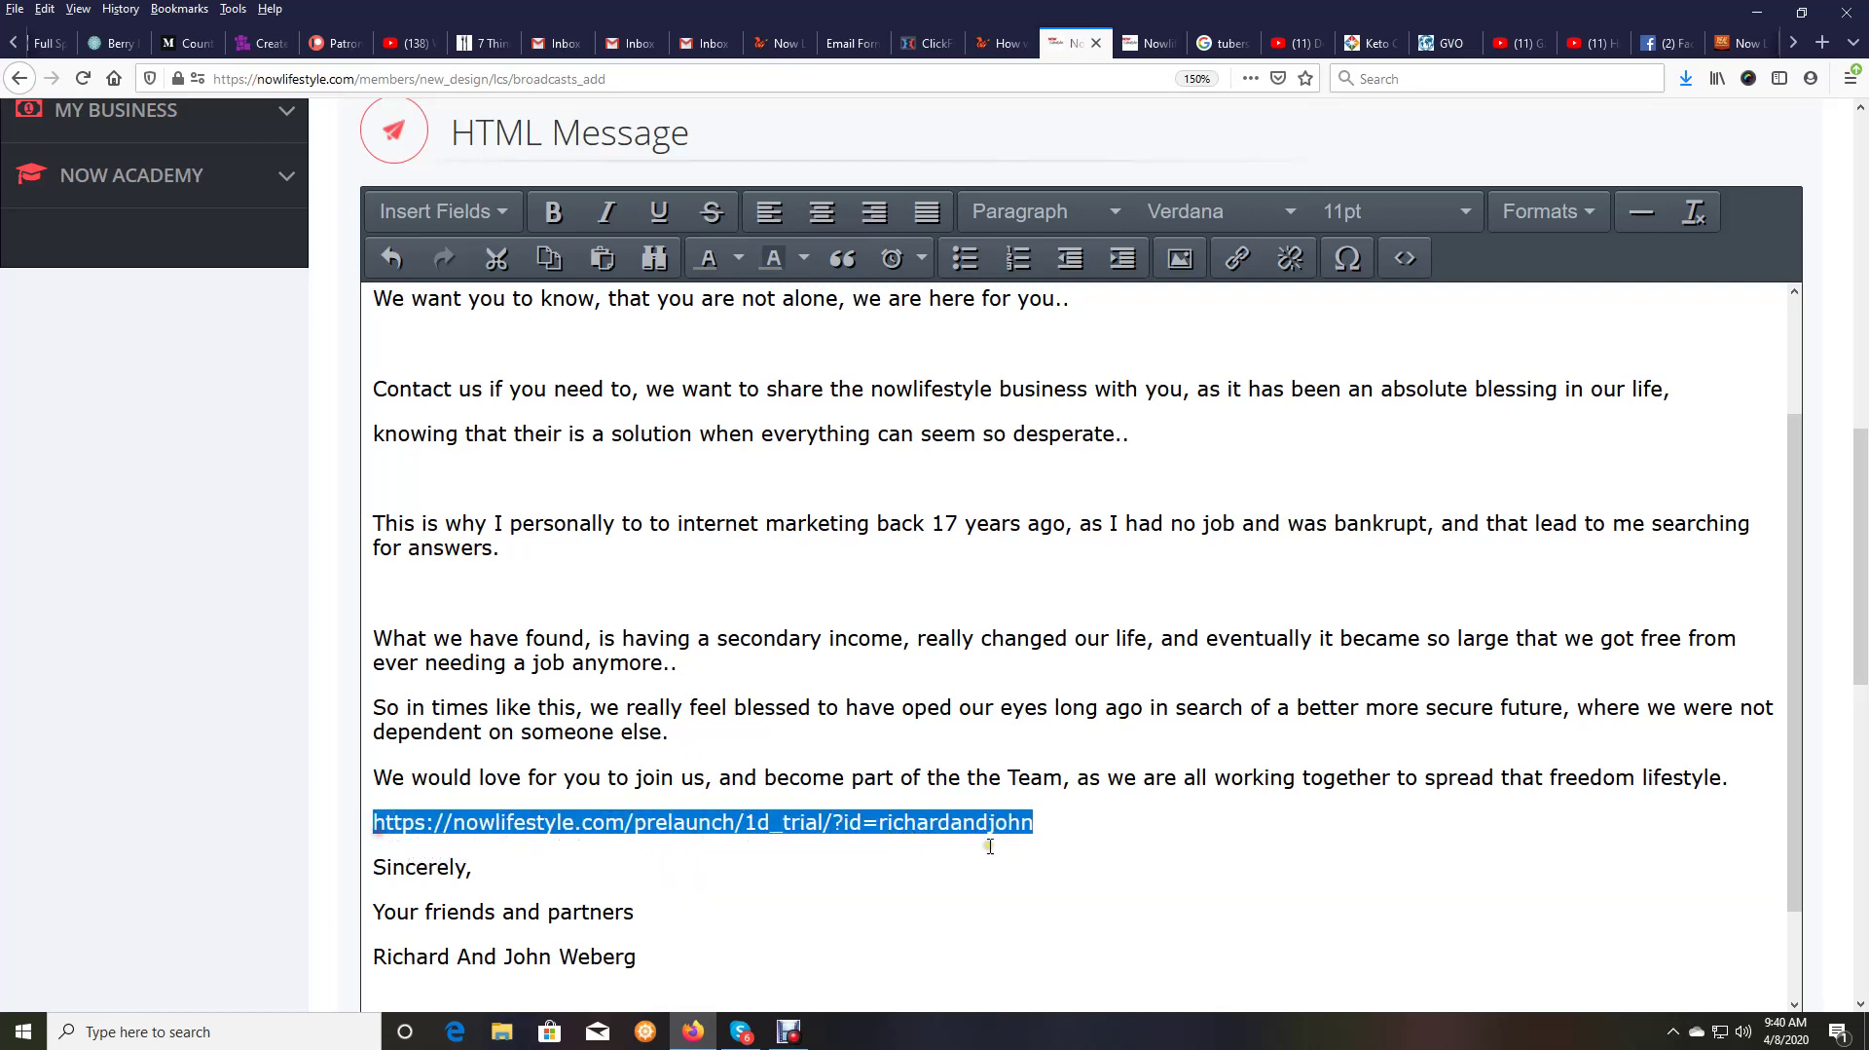
- Link the trial URL line to its own address, removing the stray leading space
left_click(1036, 819)
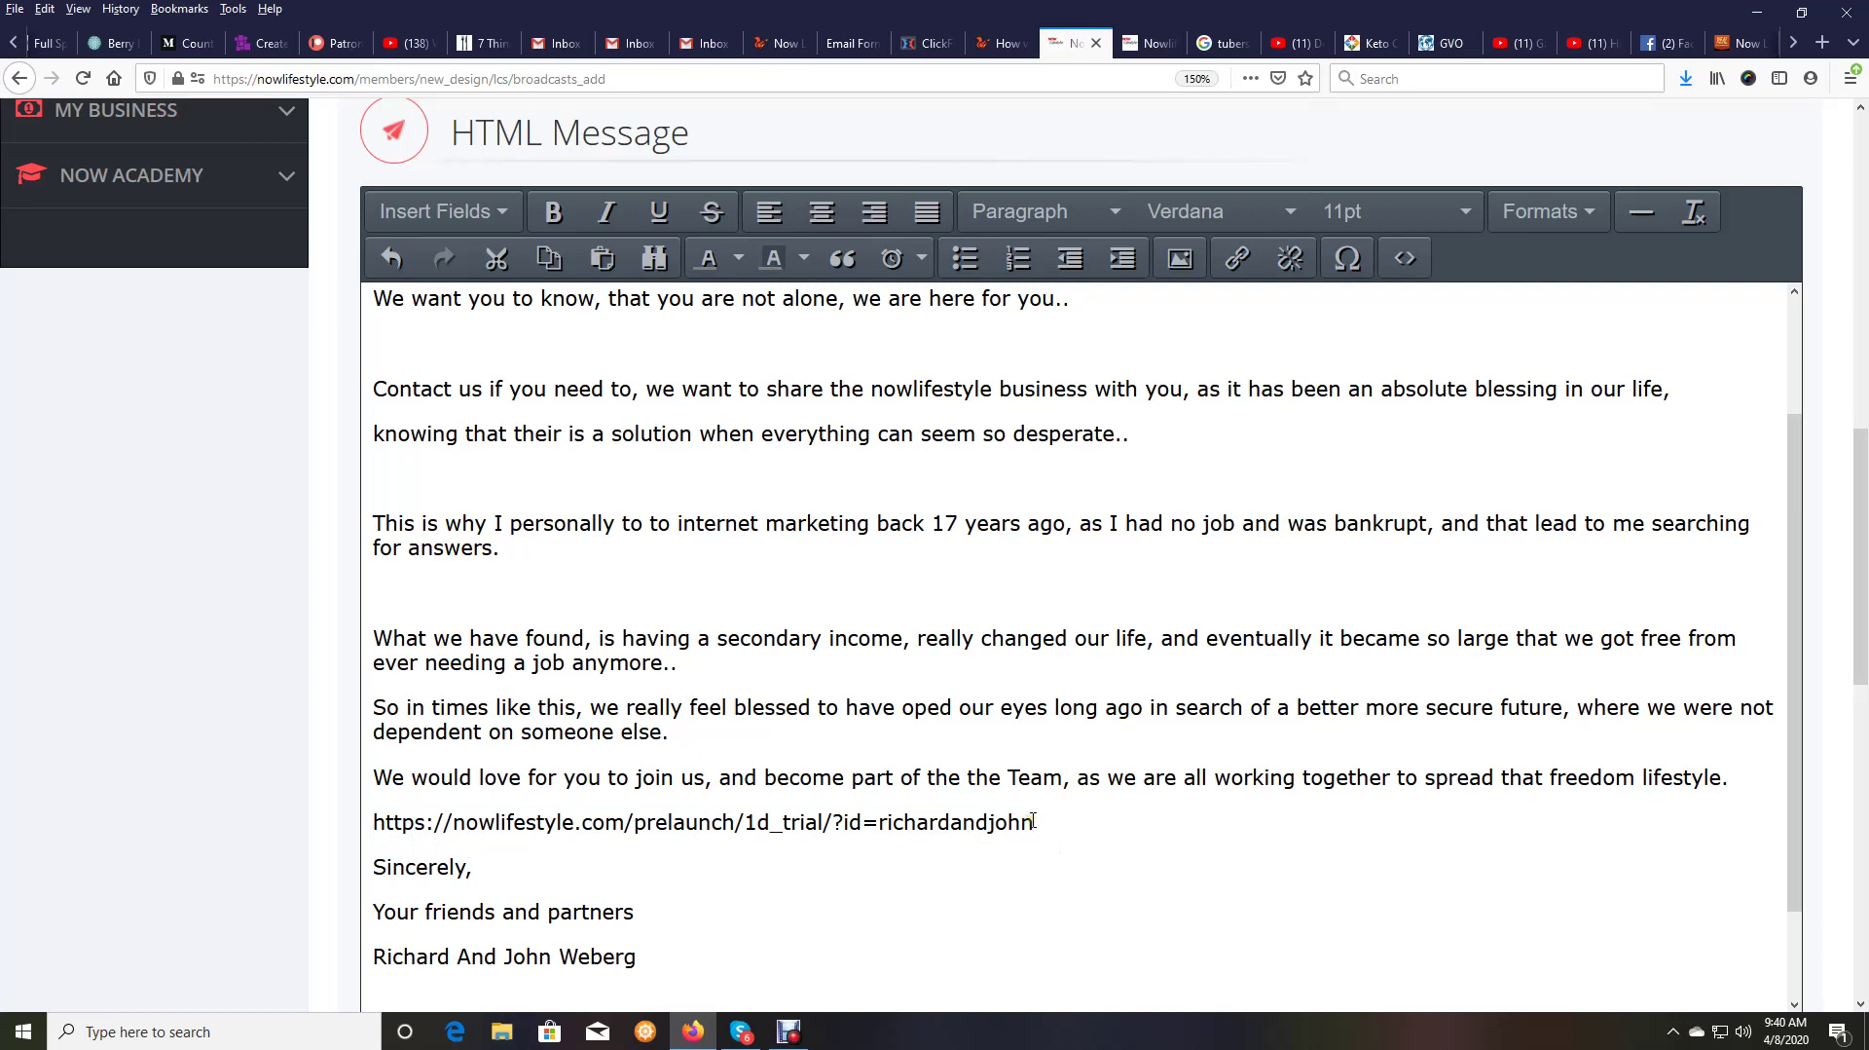
left_click(1034, 823)
left_click_drag(1034, 826, 362, 839)
key("ctrl+c")
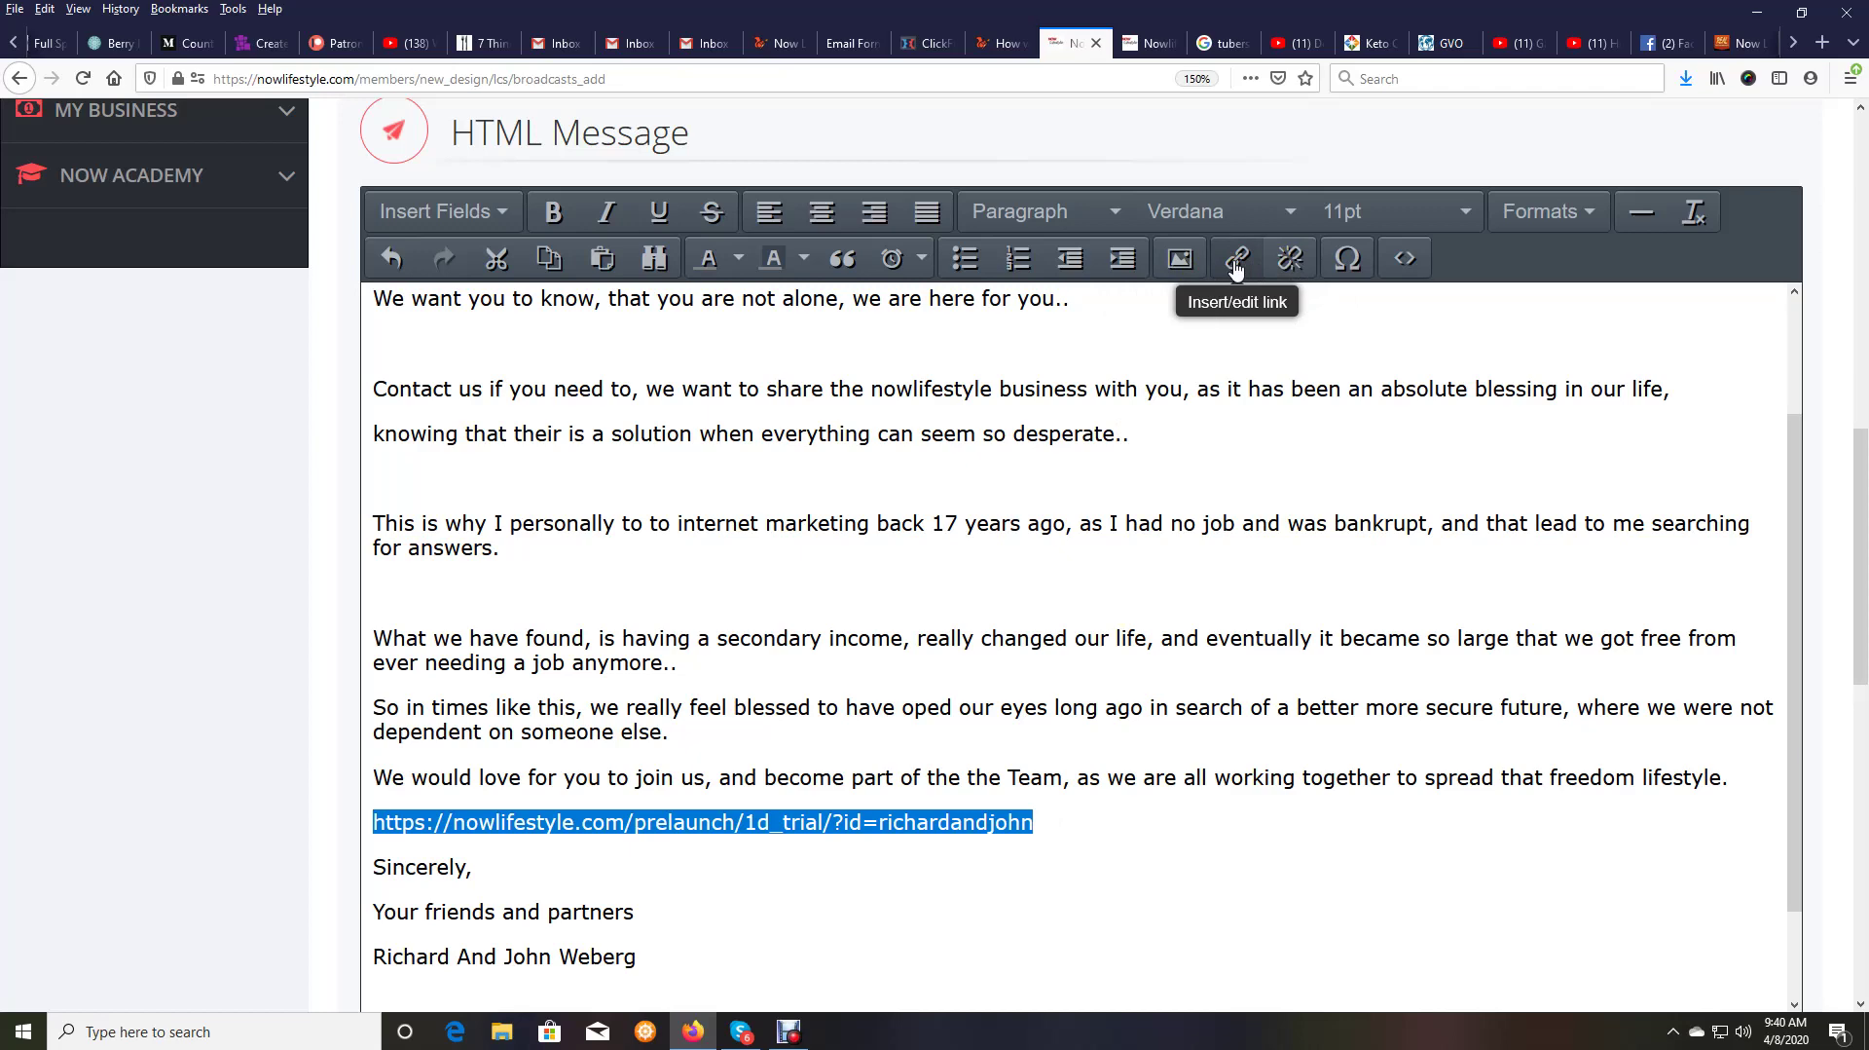
left_click(1236, 265)
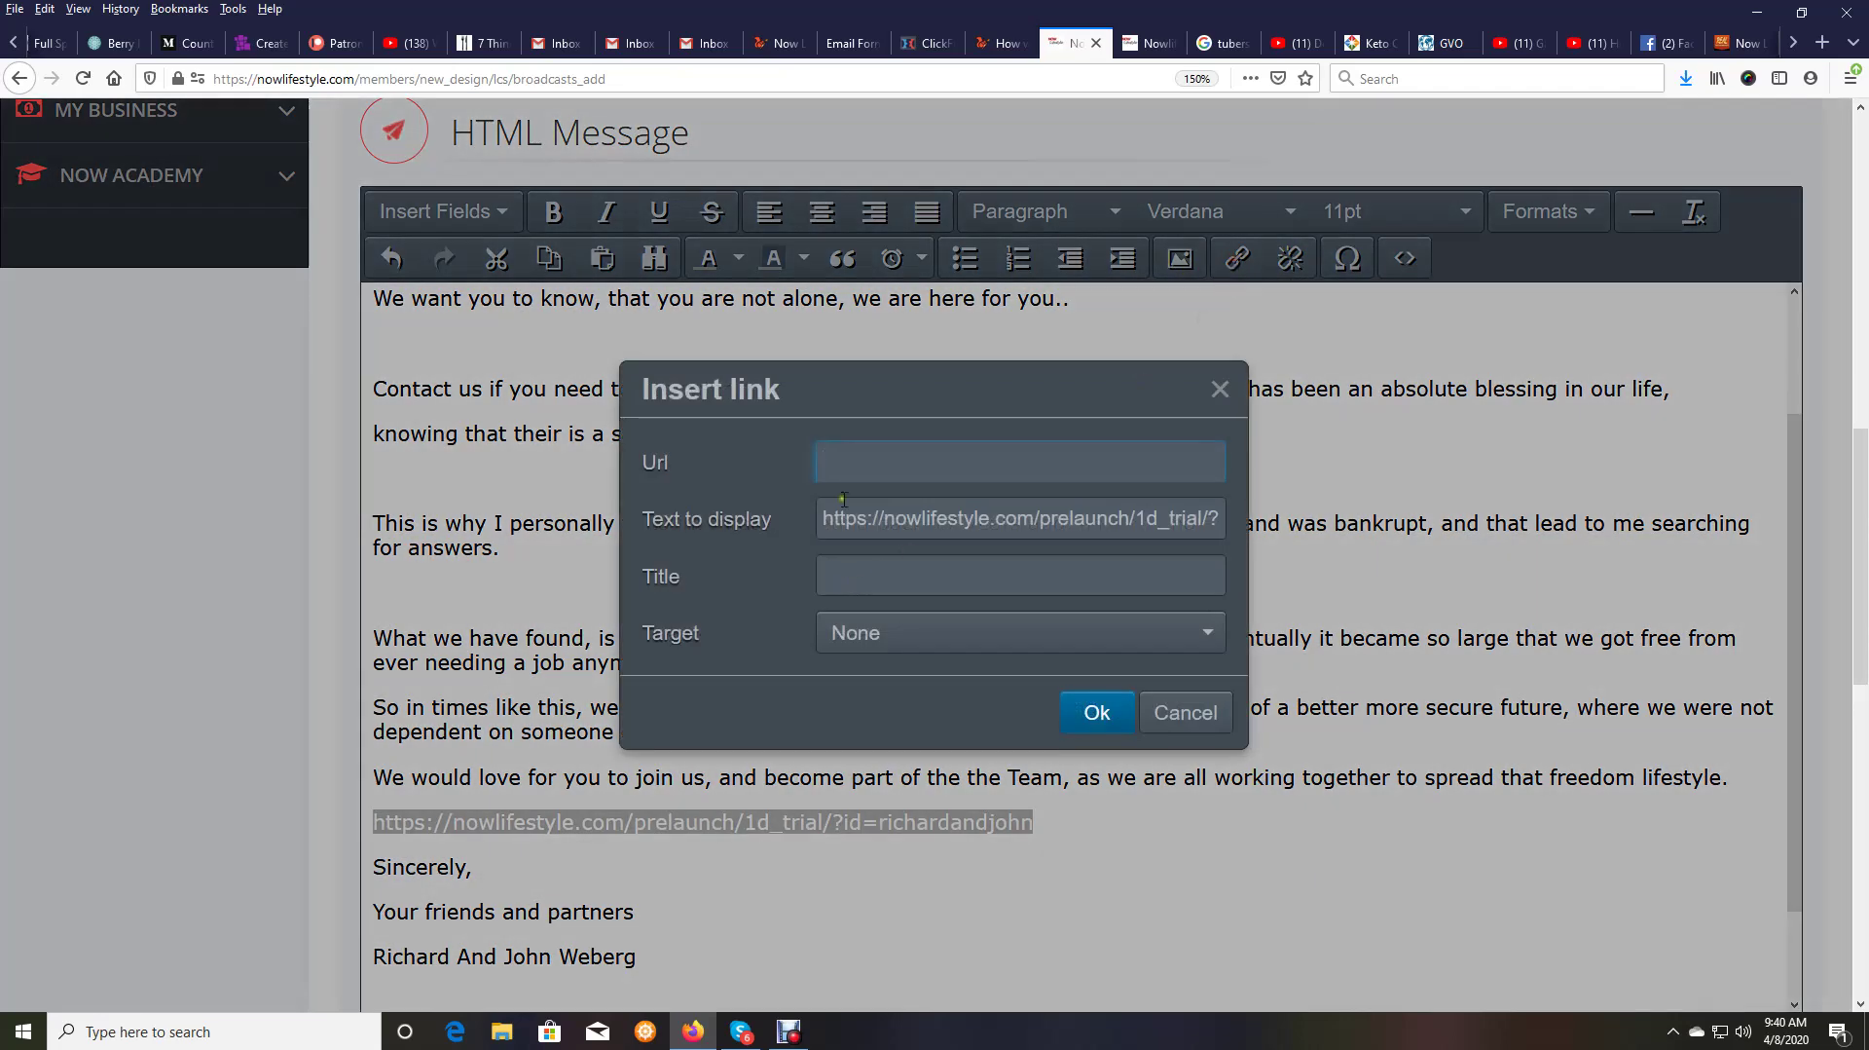
right_click(881, 457)
left_click(930, 542)
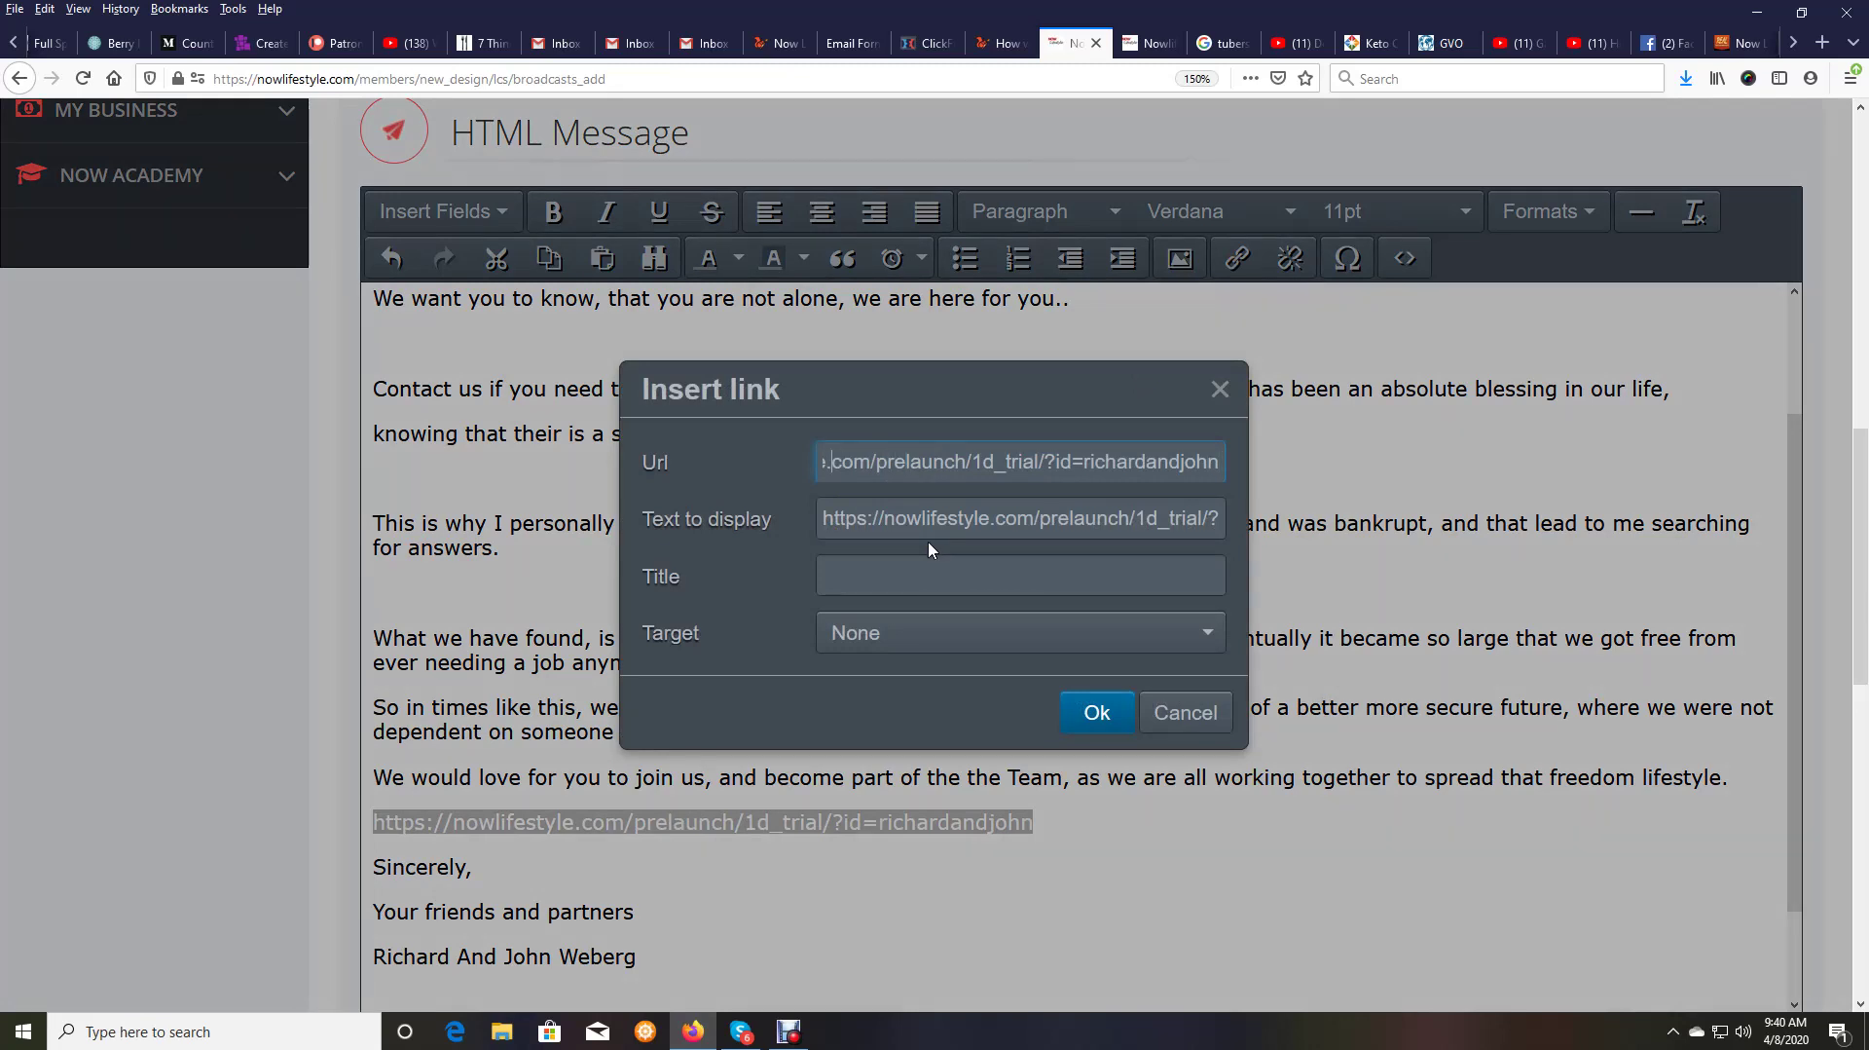
key("Left")
key("Left")
key("Left")
key("Left")
key("Left")
key("Left")
key("Left")
key("Left")
key("Left")
key("Left")
key("Left")
key("Left")
key("Left")
key("Left")
key("Left")
key("Left")
key("Left")
key("Left")
key("Left")
key("Left")
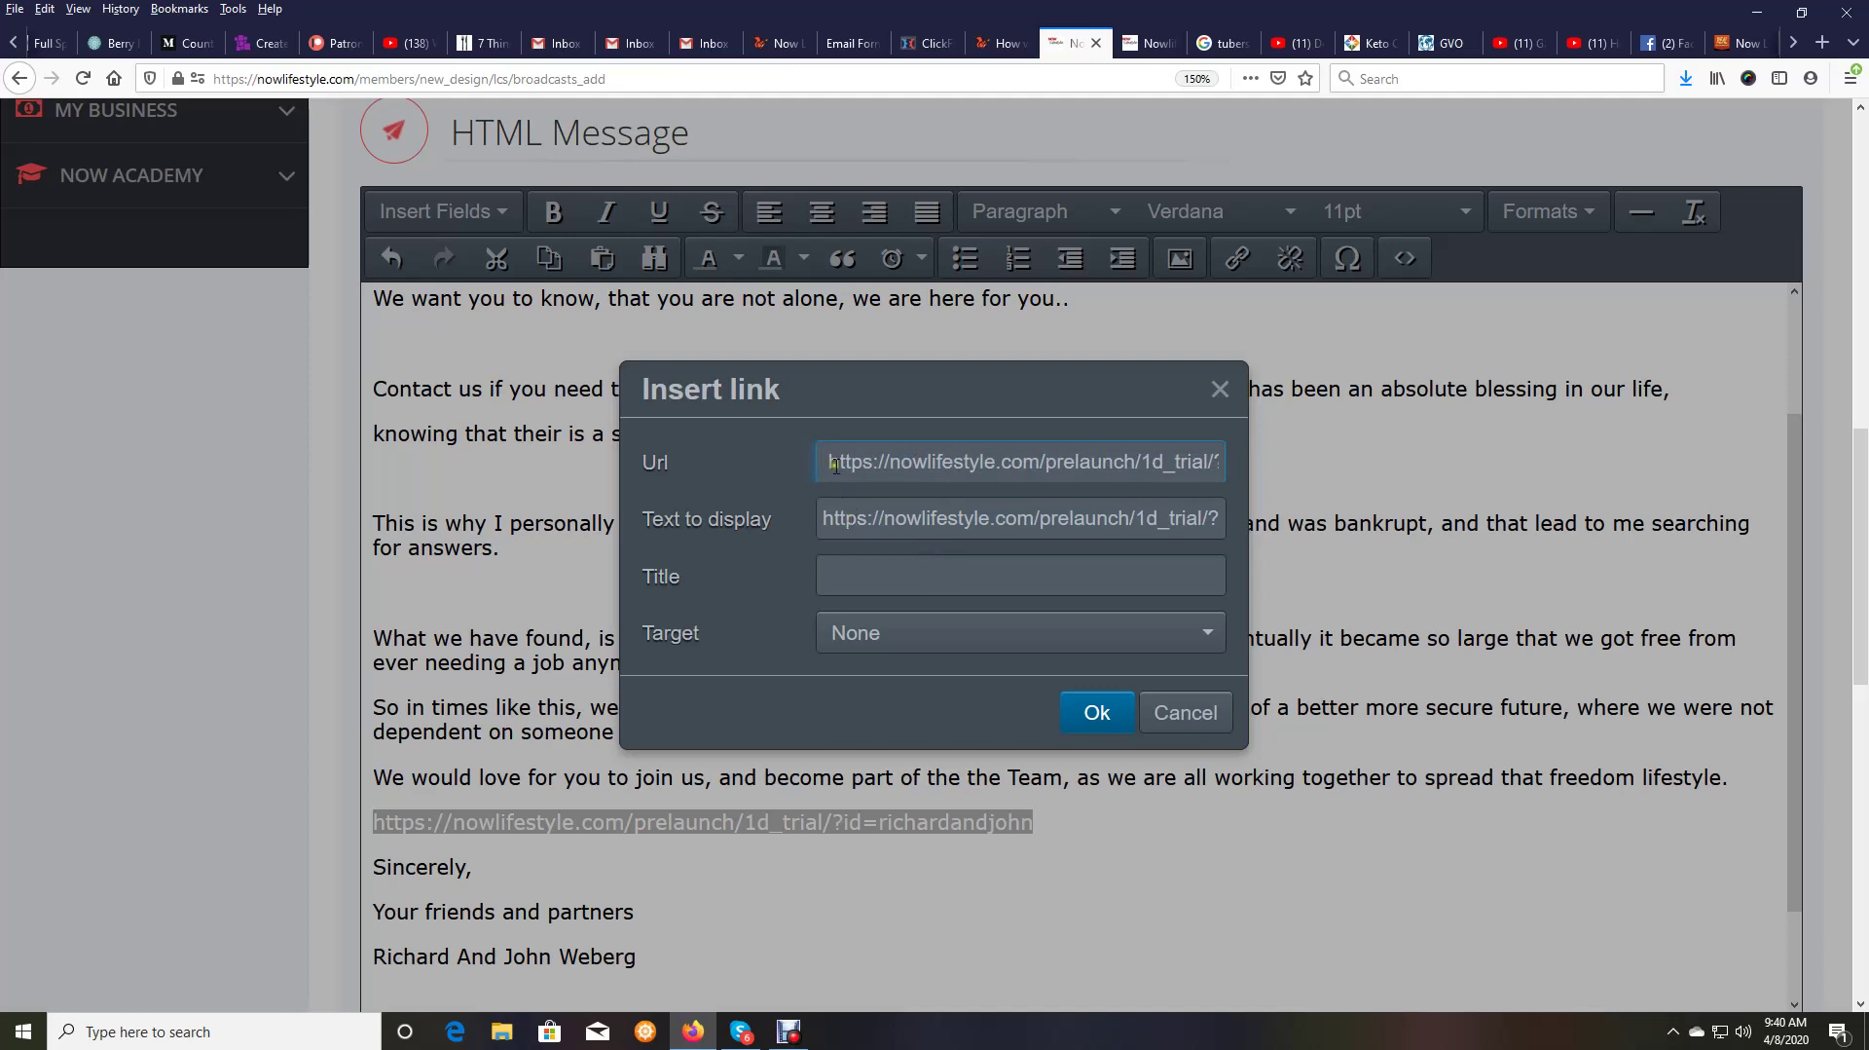
key("BackSpace")
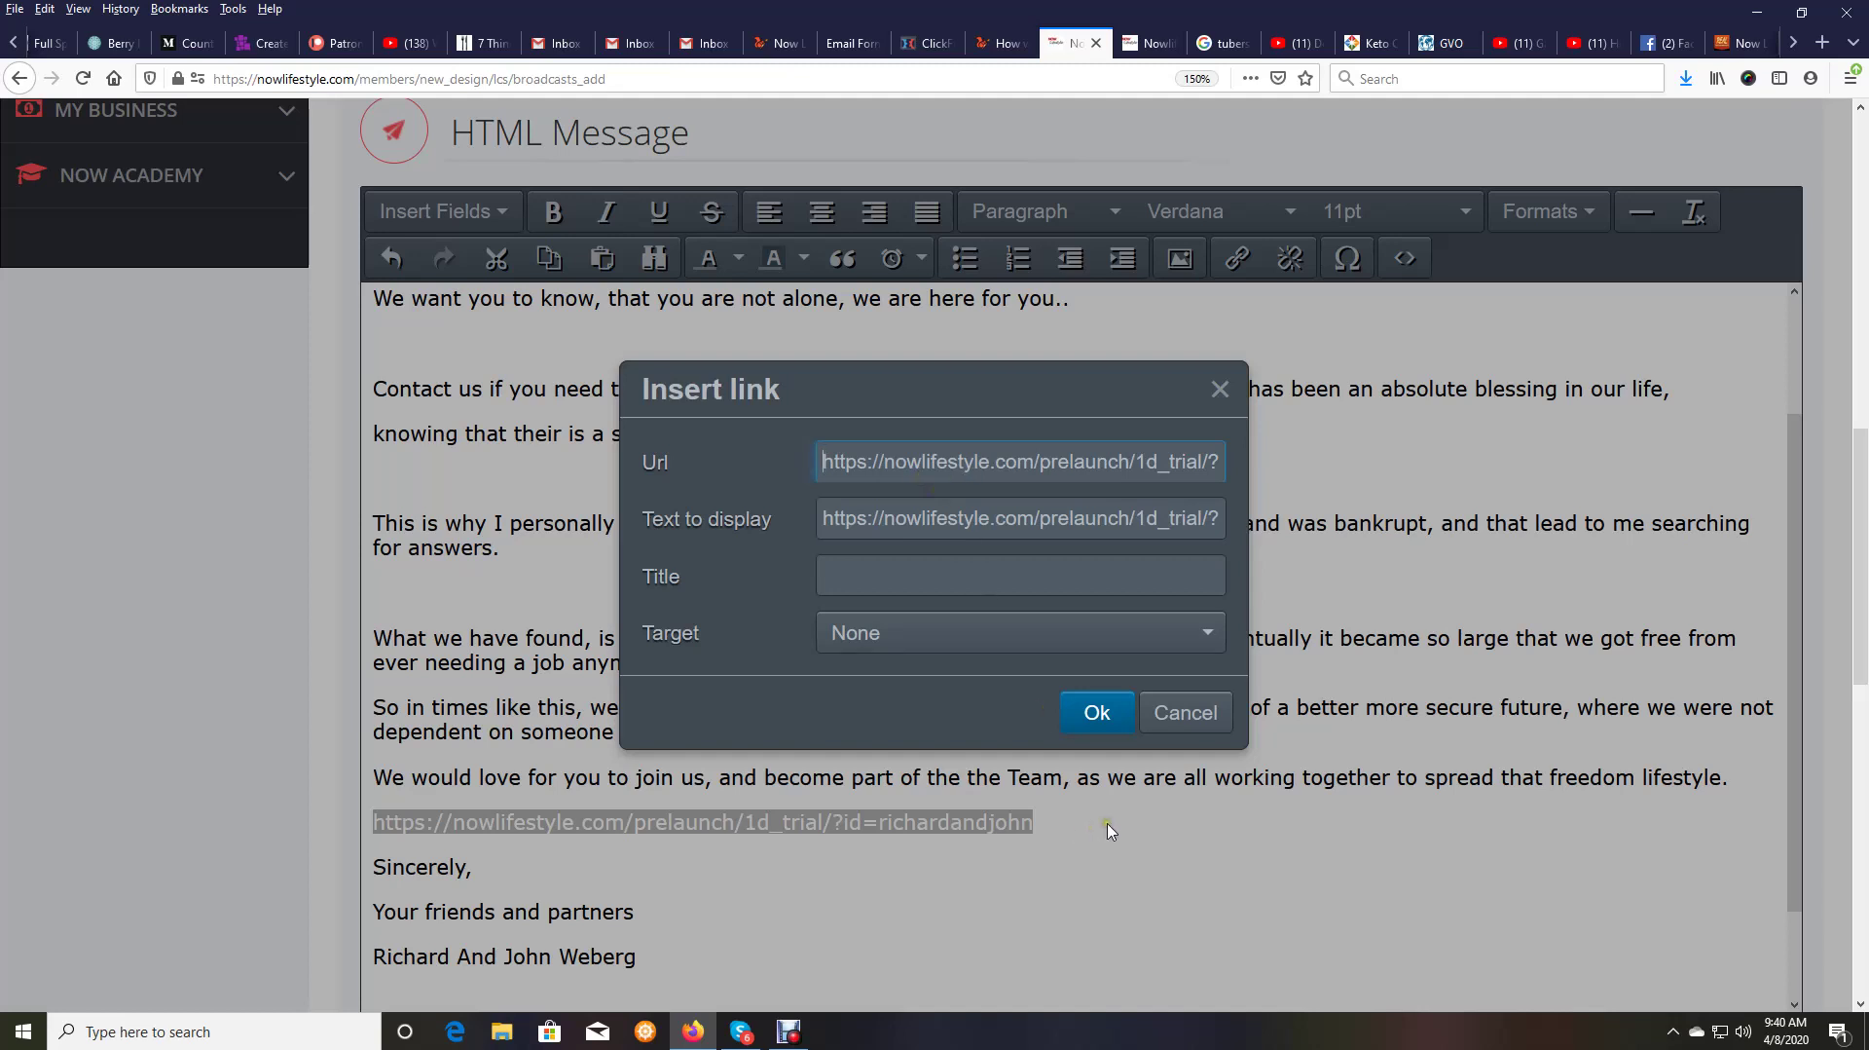
left_click(1097, 712)
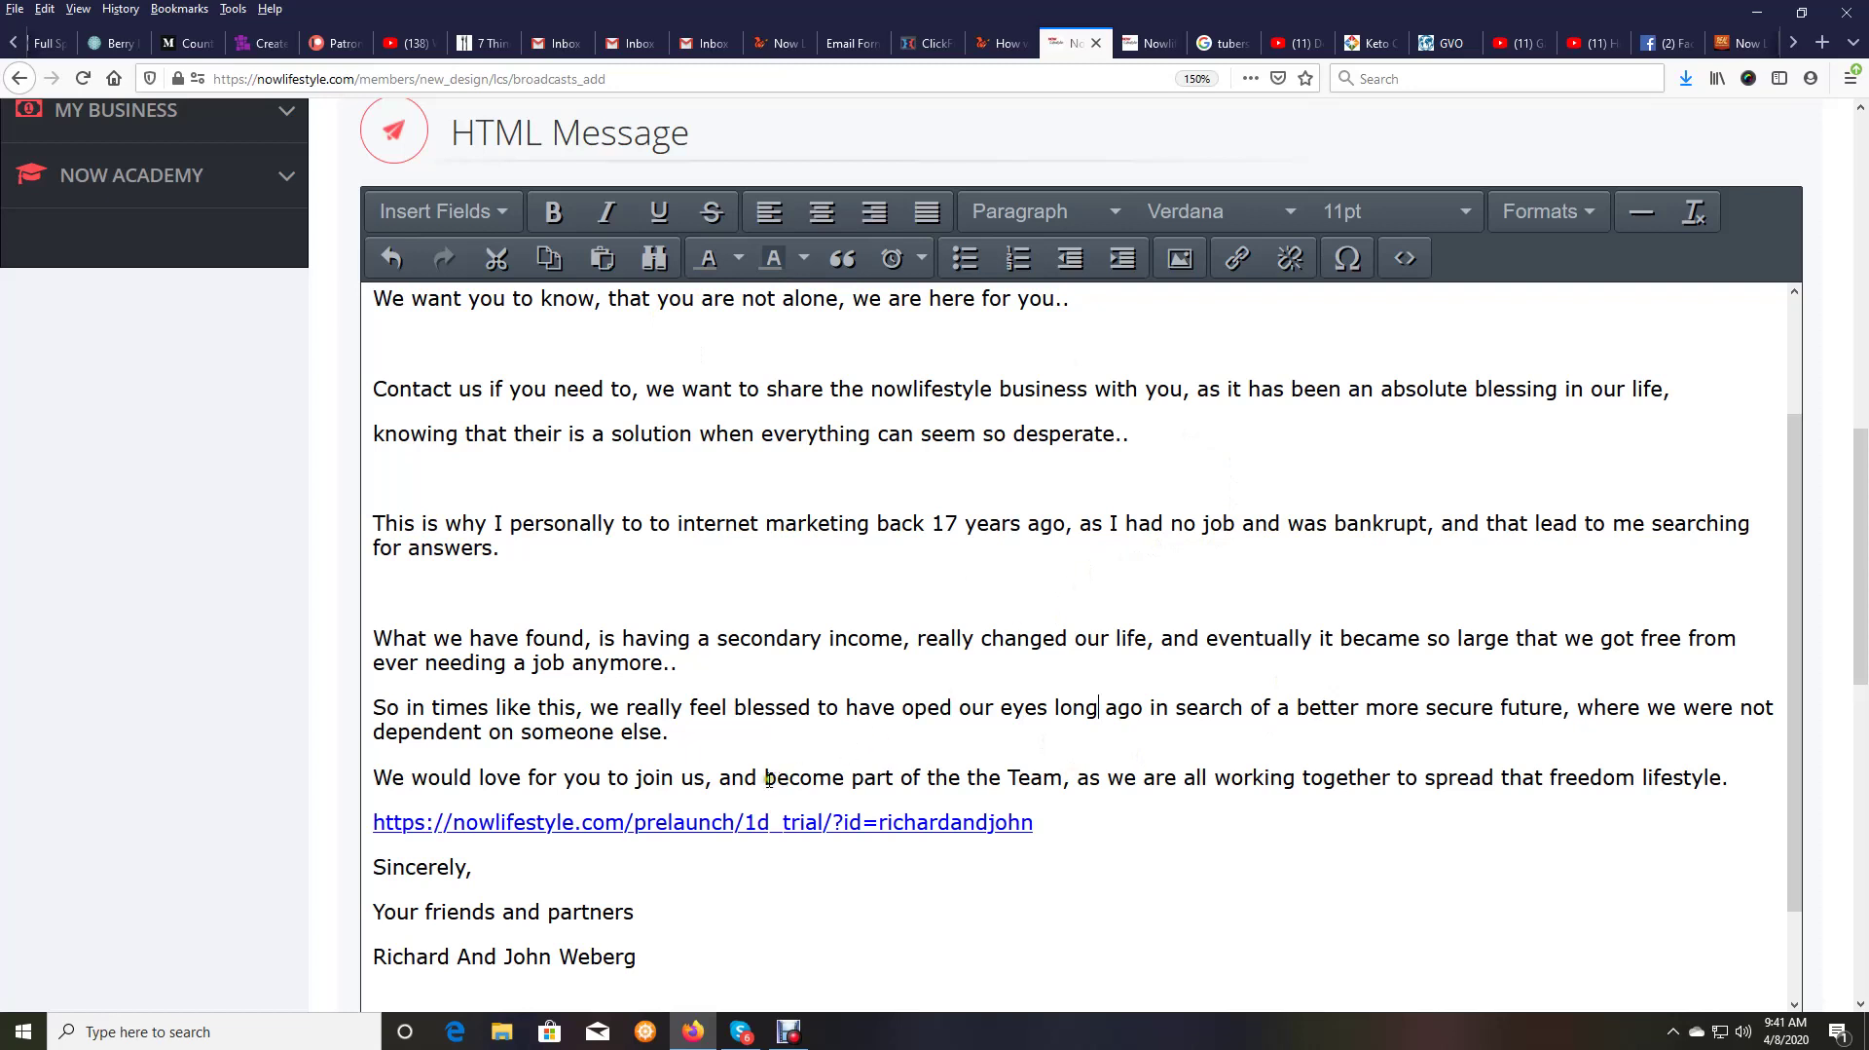
- Hyperlink 'become part of the the Team' to the $1.00 trial prelaunch URL
left_click_drag(764, 777, 1064, 779)
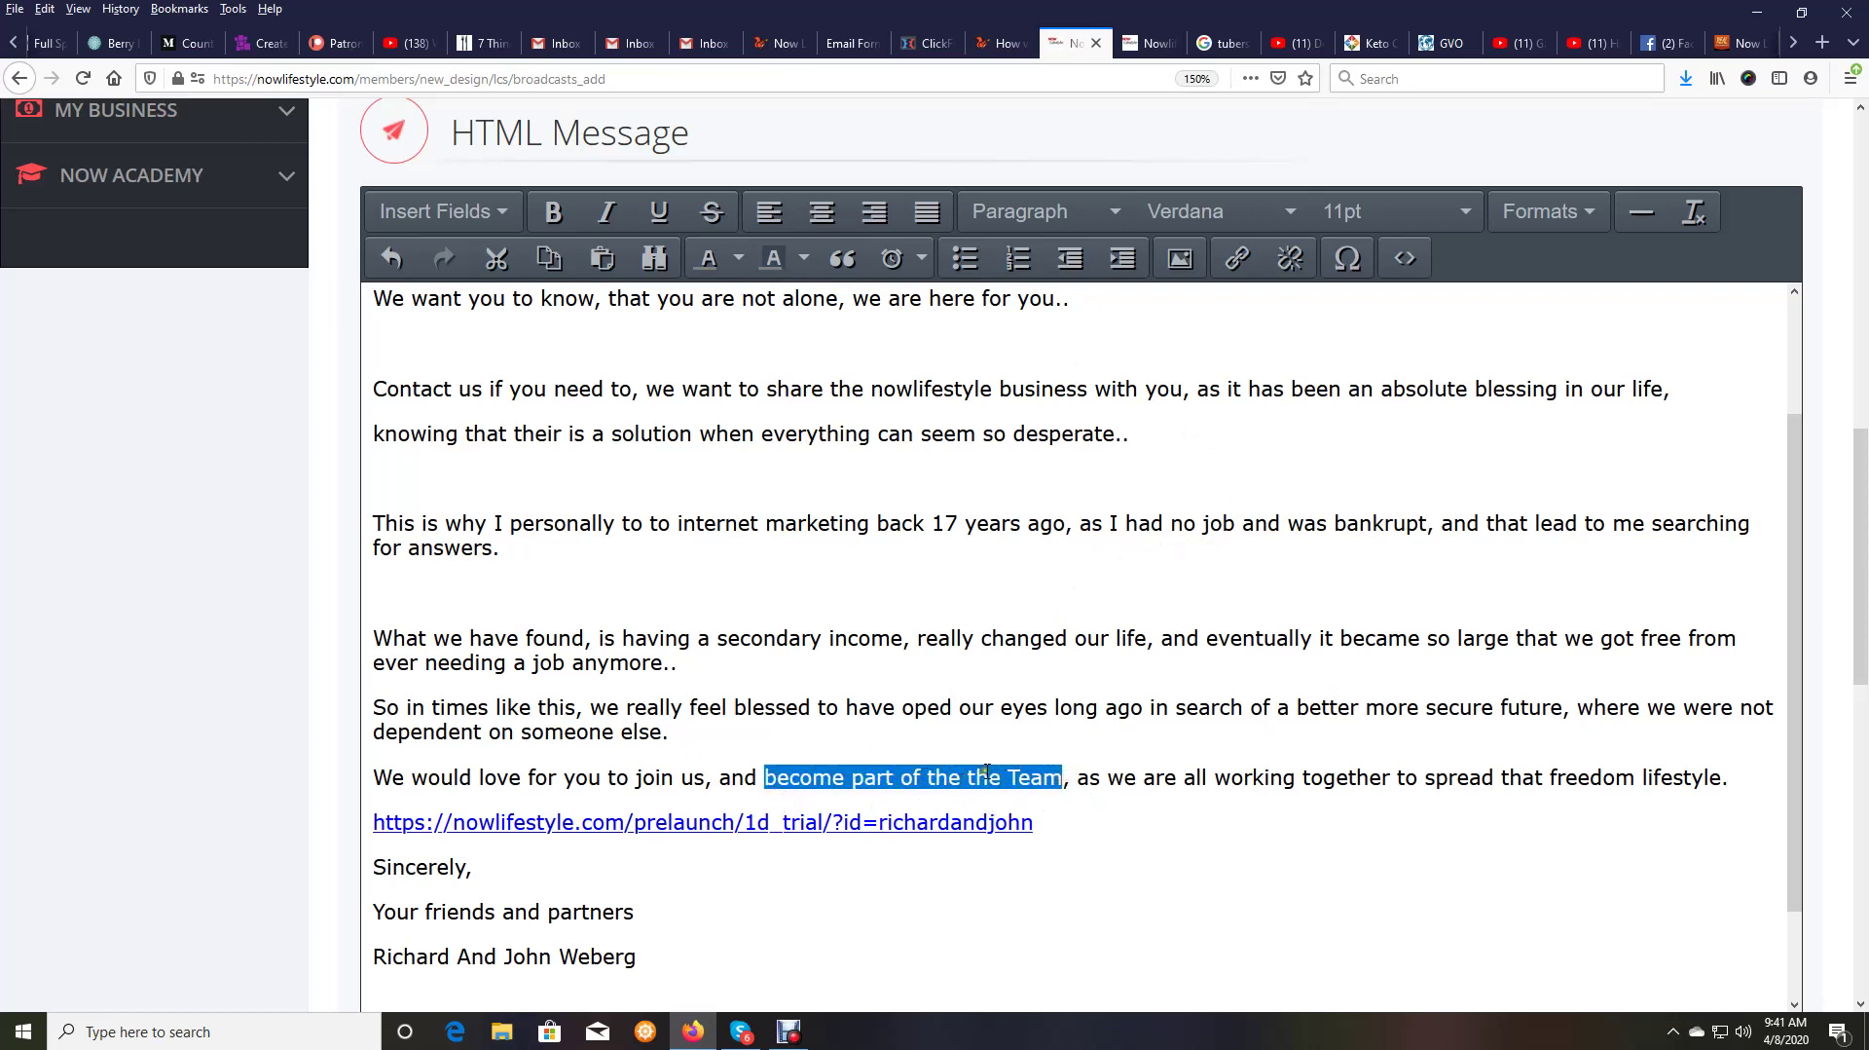
left_click(1237, 261)
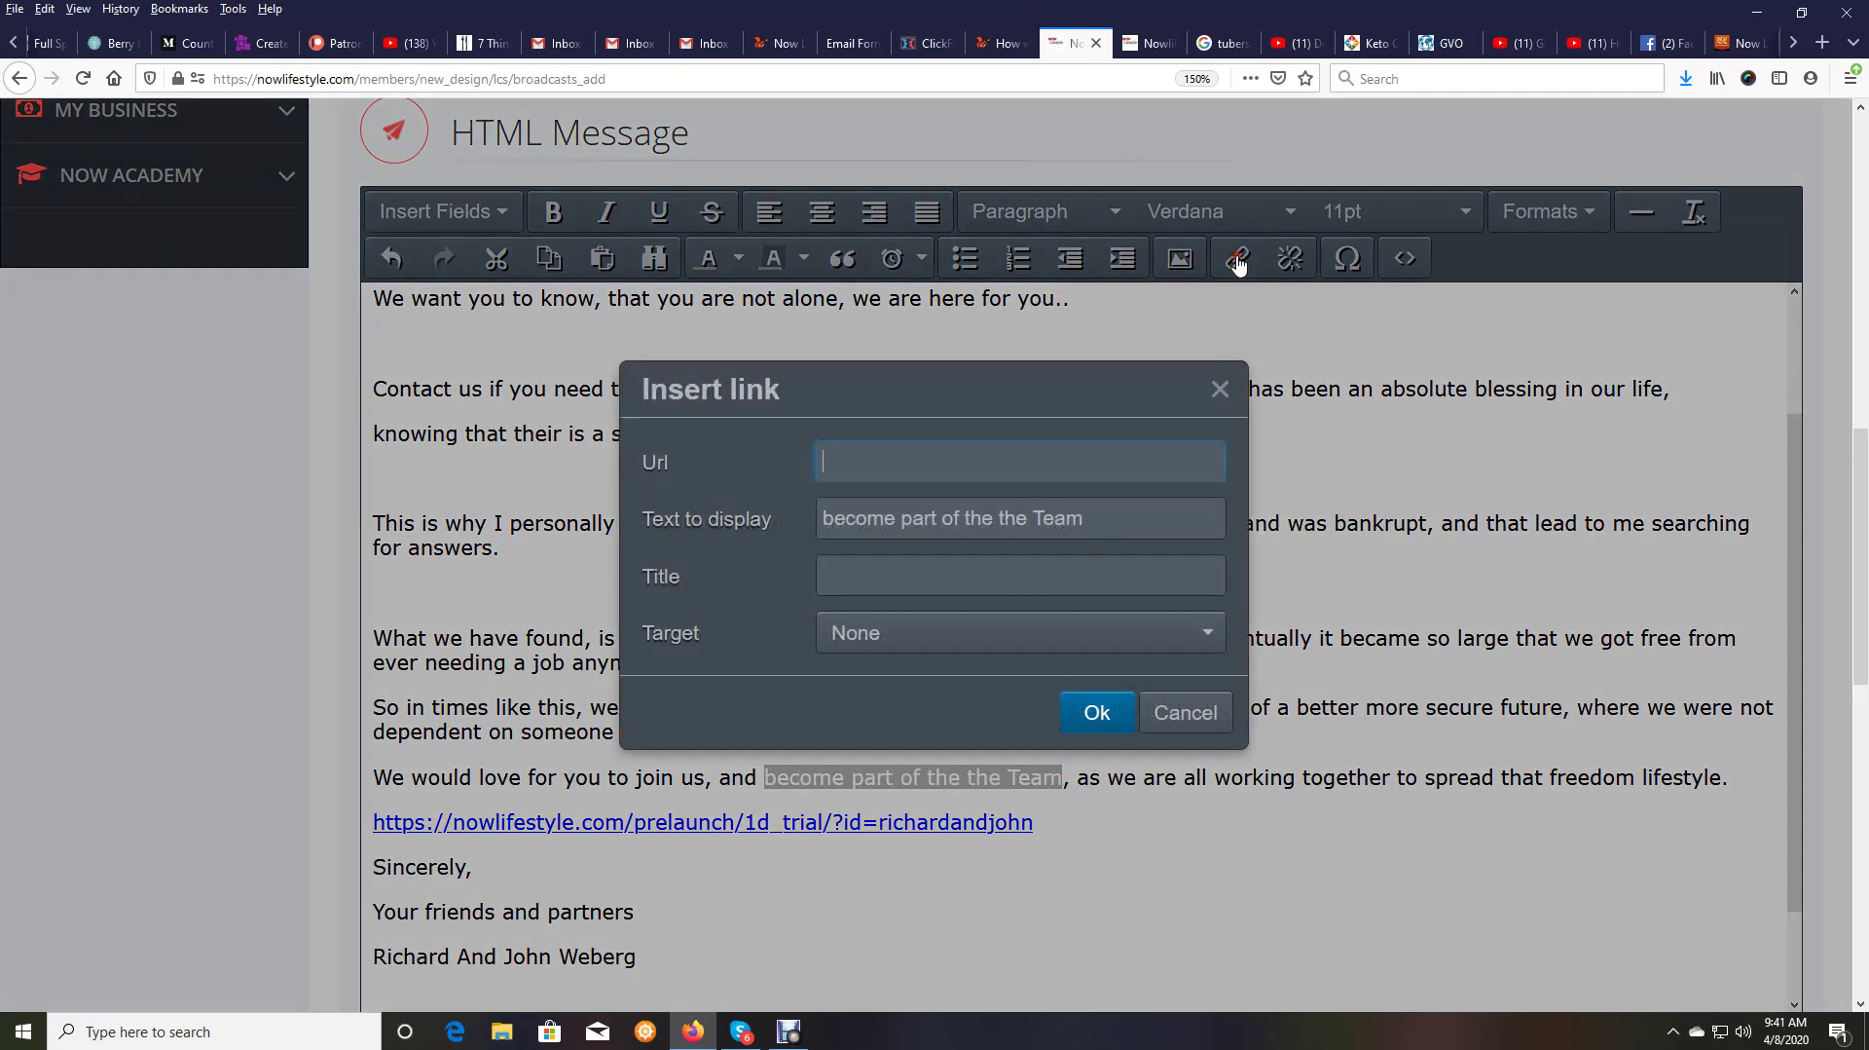
right_click(915, 463)
left_click(962, 546)
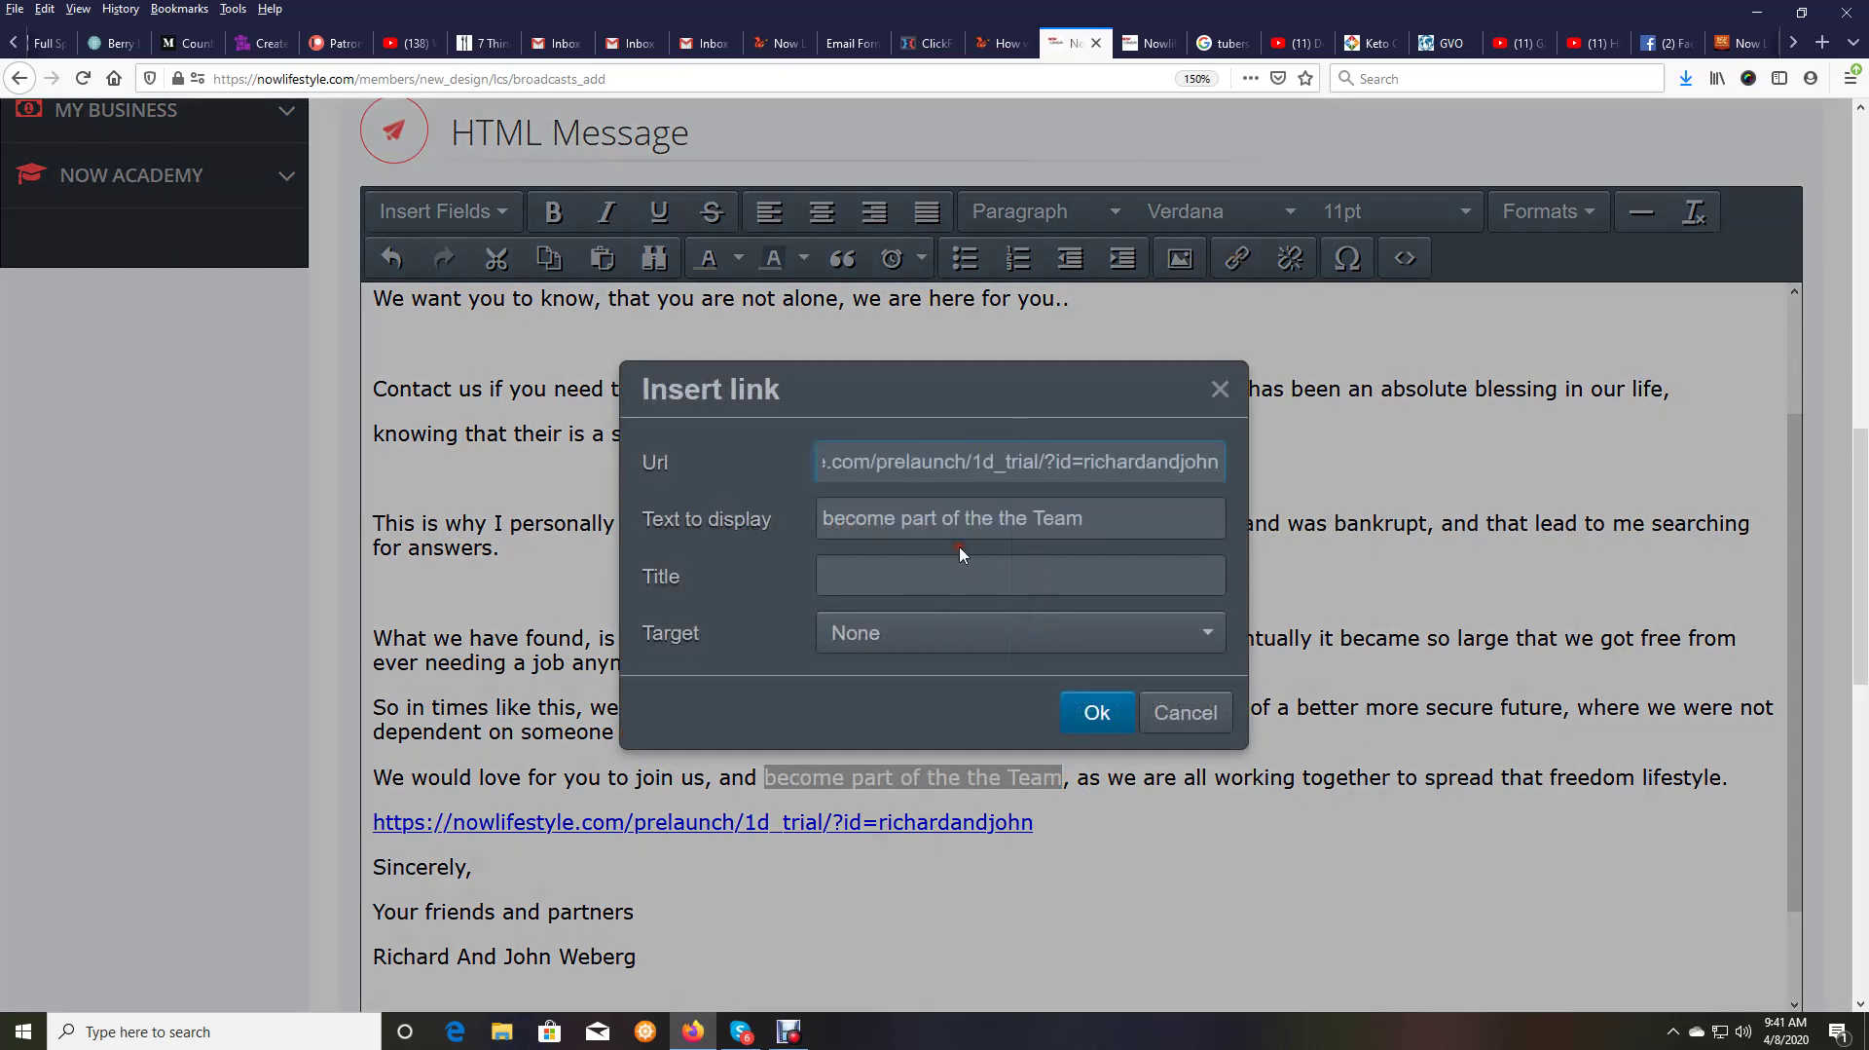
left_click(1105, 725)
key("Left")
key("Left")
key("Left")
key("Left")
key("Left")
key("Left")
key("Left")
key("Left")
key("Left")
key("Left")
key("Left")
key("Left")
key("Left")
key("Left")
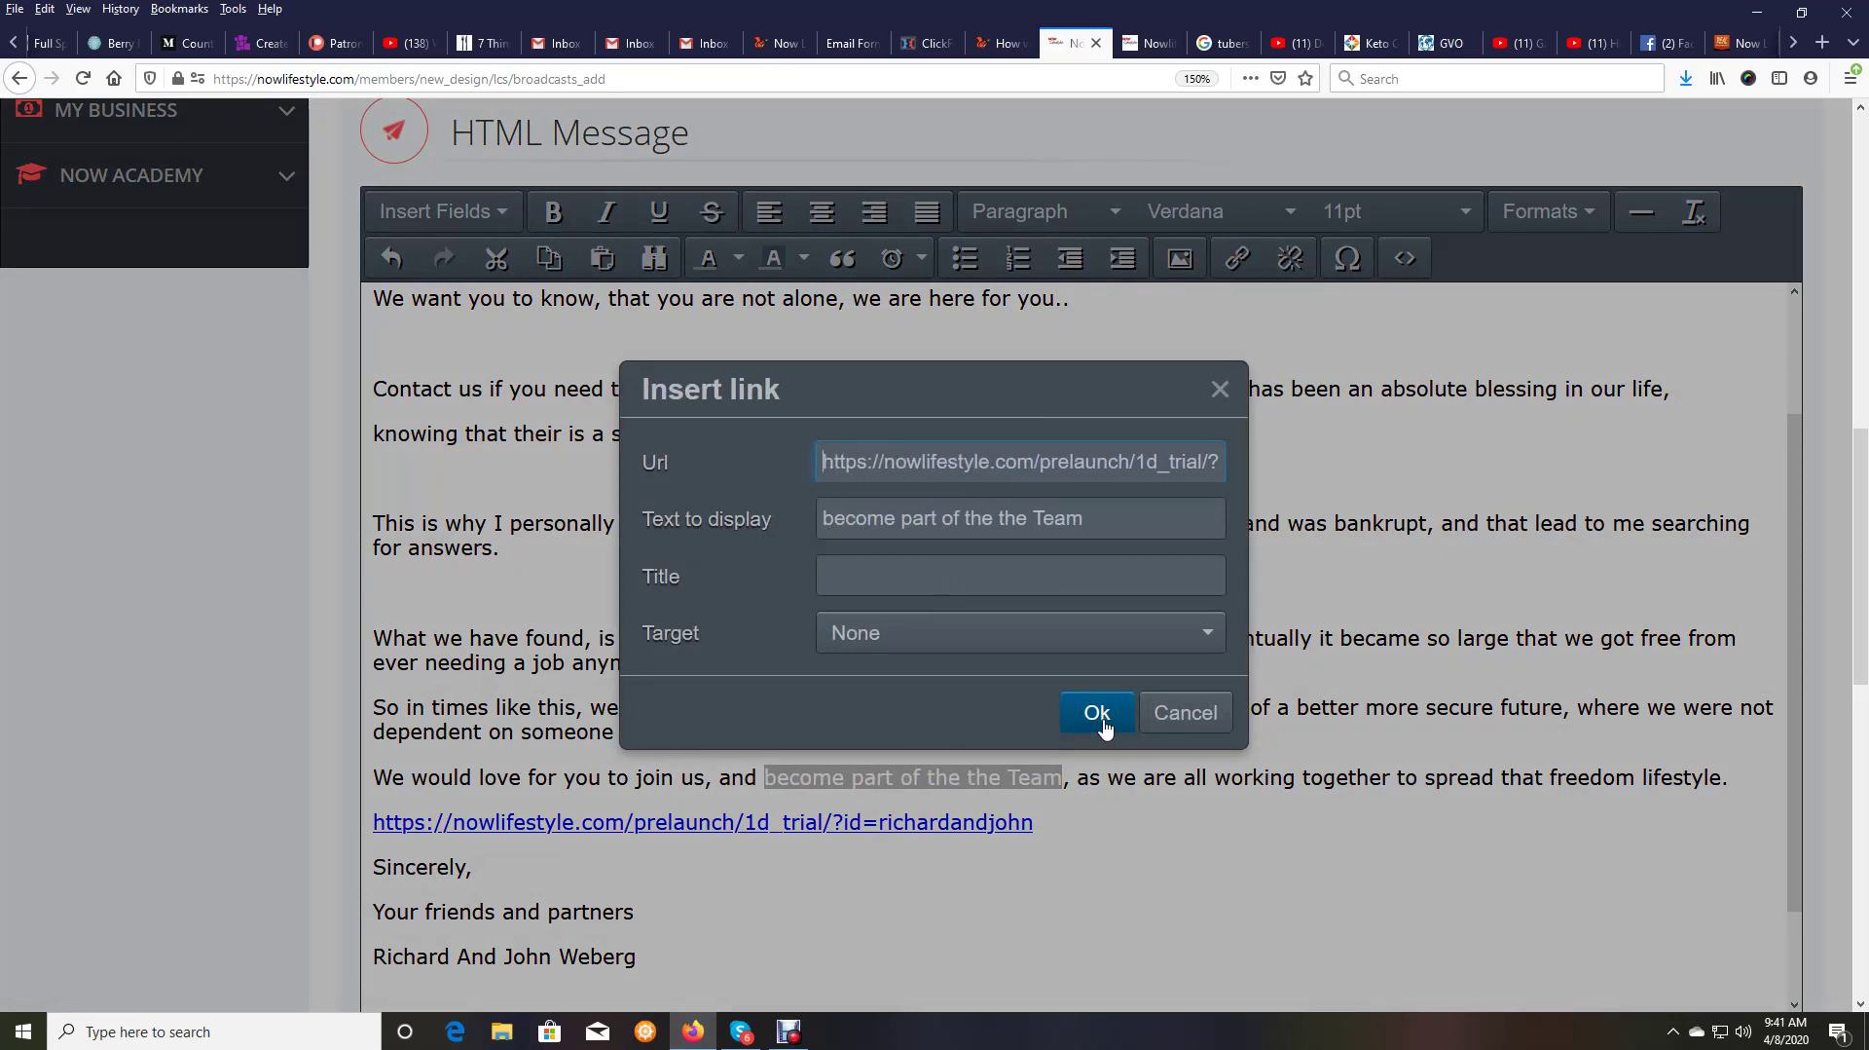
left_click(1096, 718)
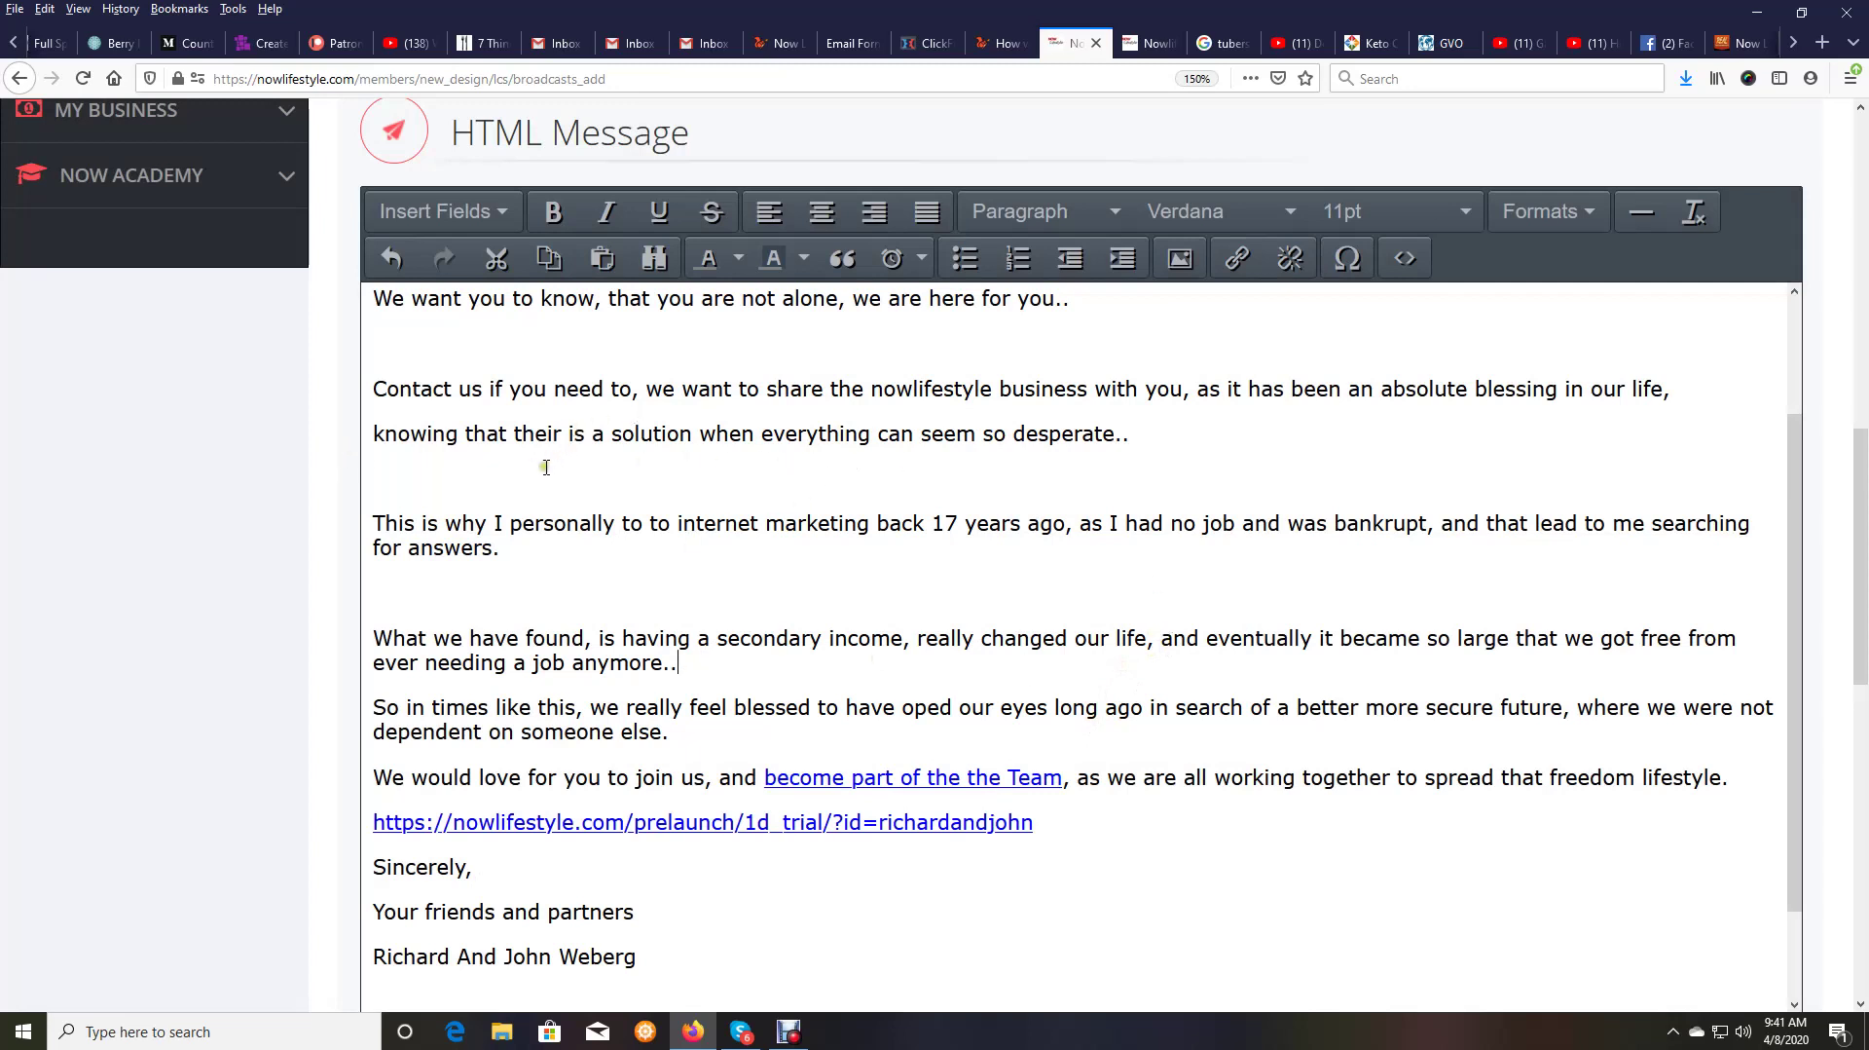
- Change 'personally to to' into 'personally took to' by inserting 'ok'
left_click_drag(495, 525, 640, 520)
left_click(643, 522)
type("o")
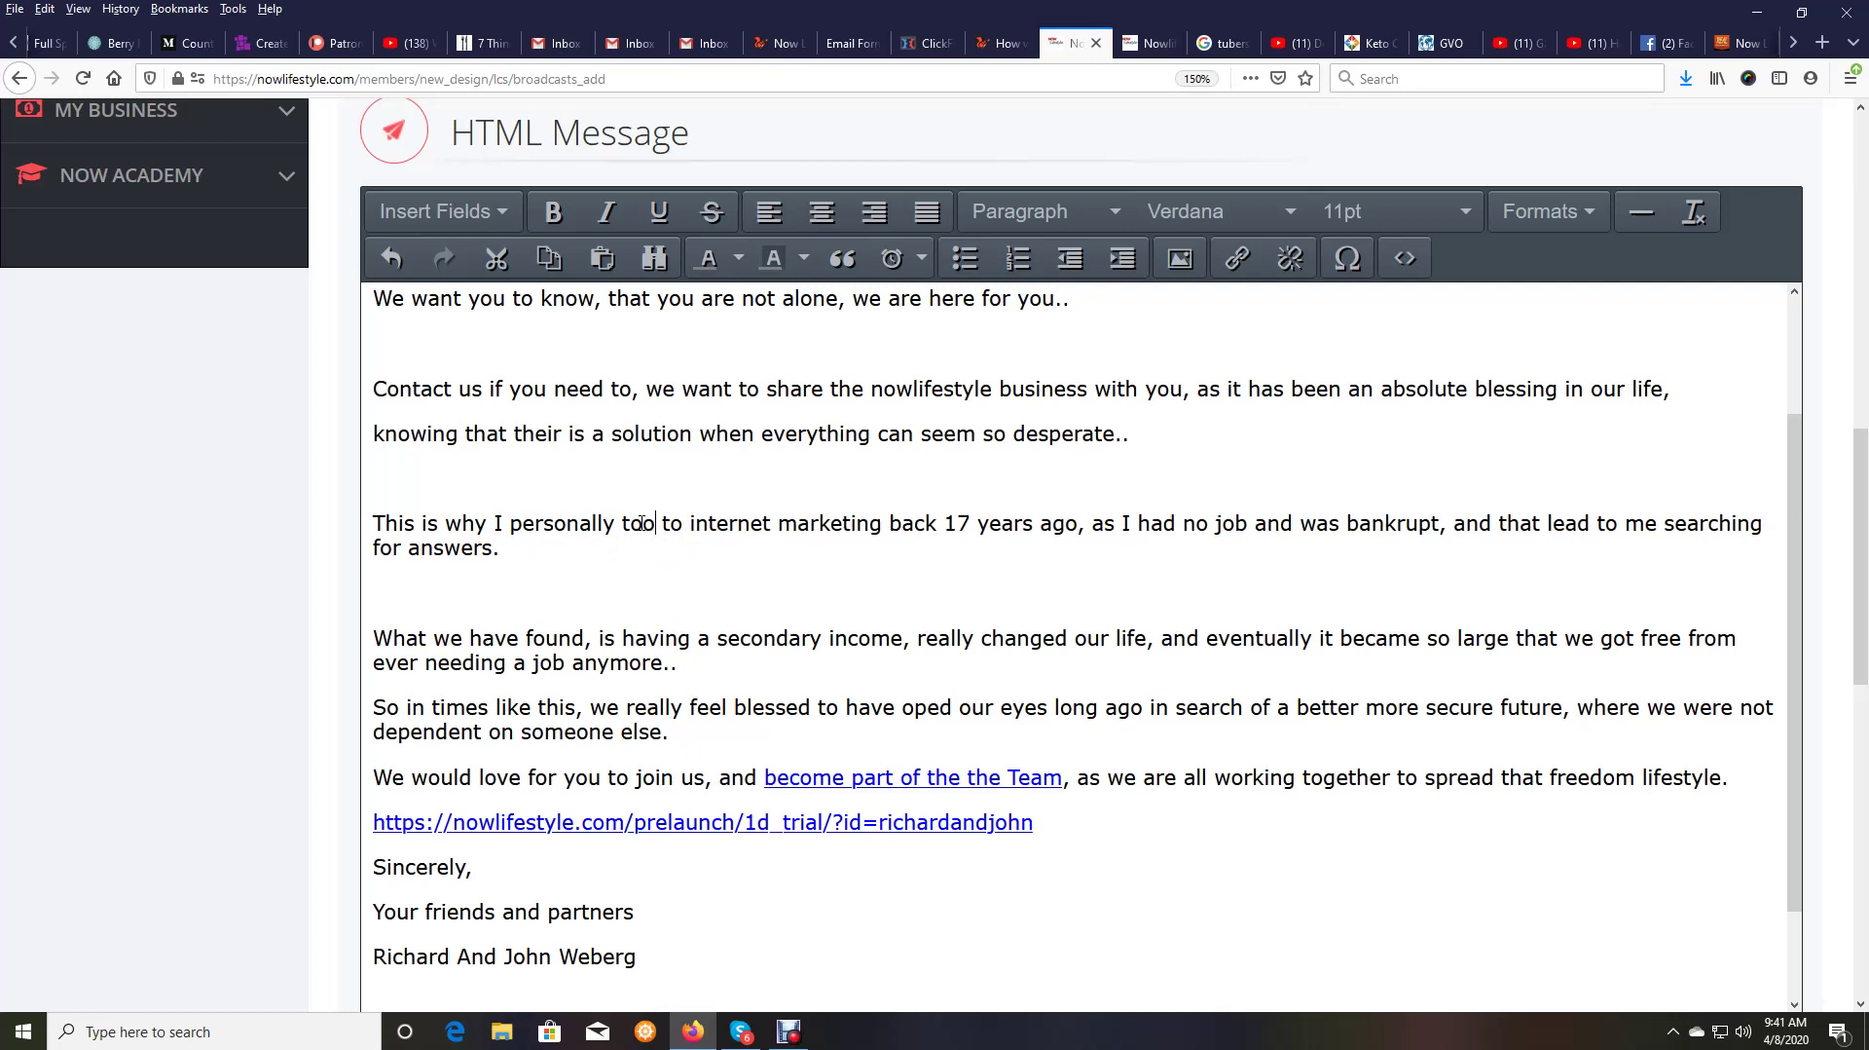
type("k")
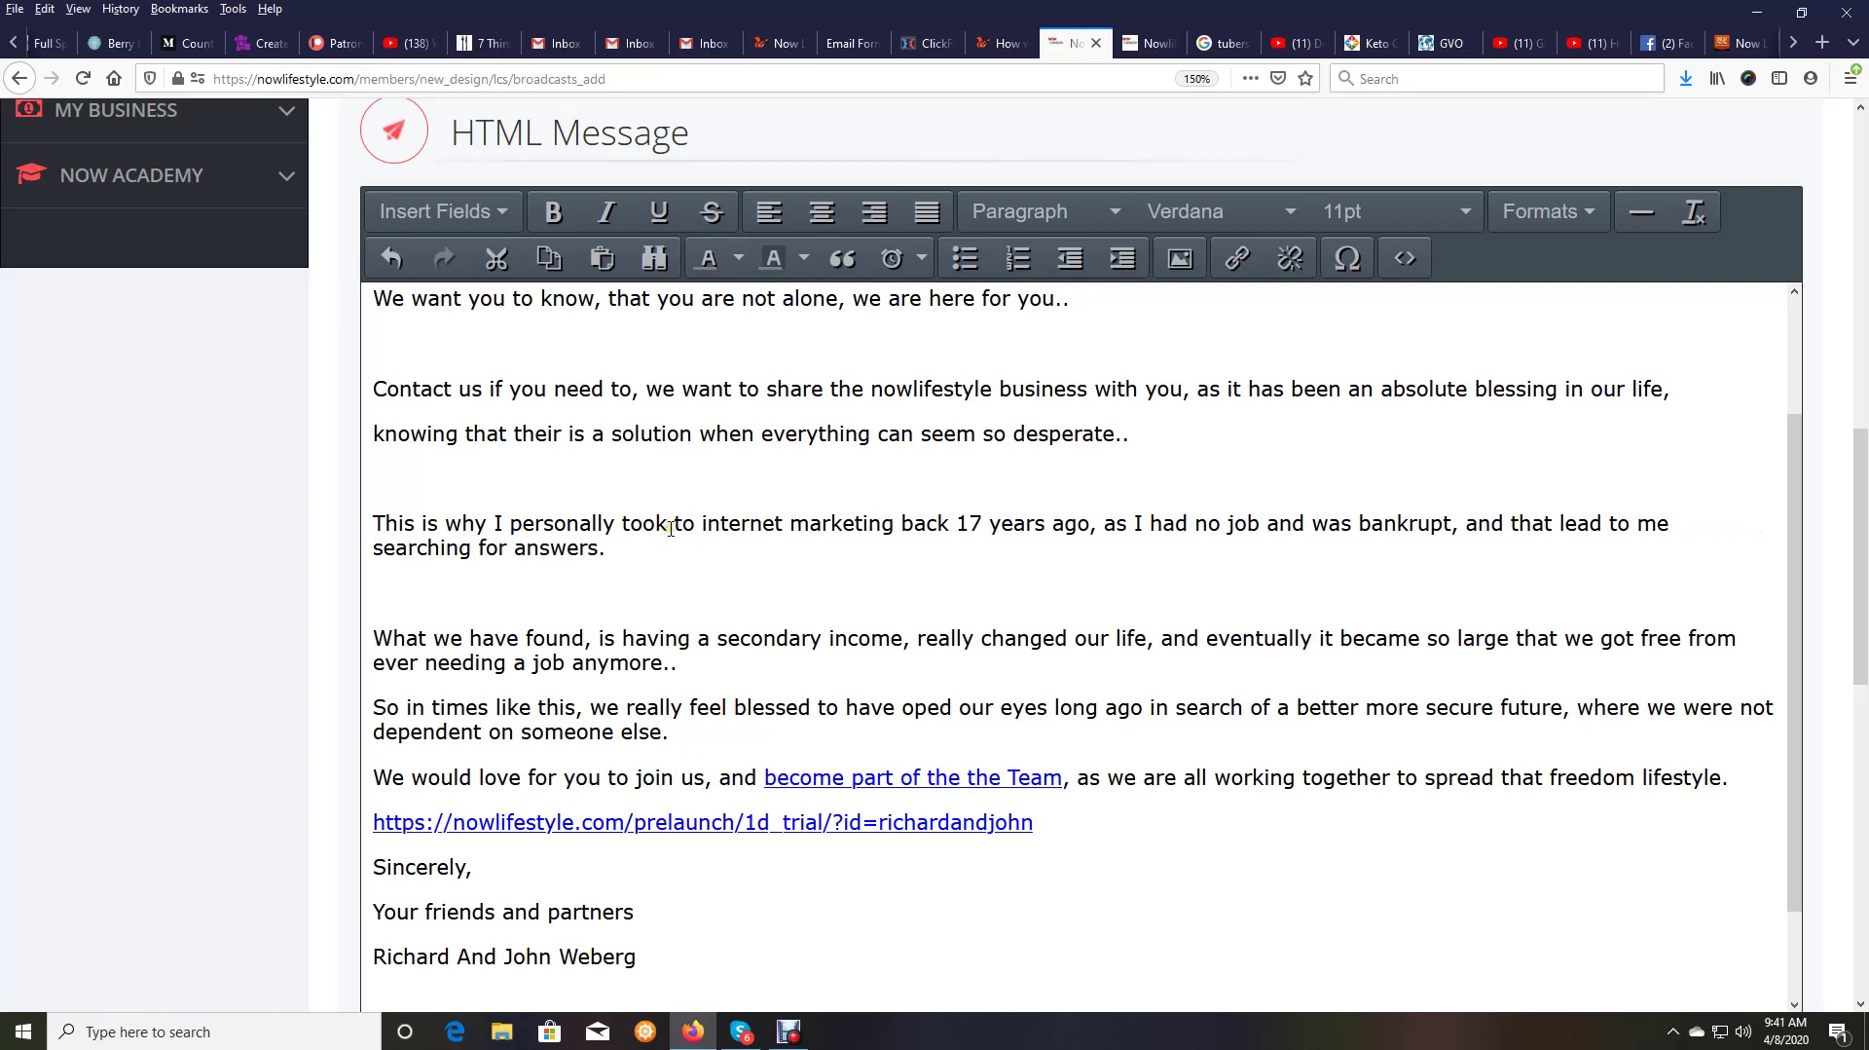
- Bold 'I personally took', italicise 'back 17 years ago' and underline 'changed our life'
left_click_drag(668, 530, 494, 531)
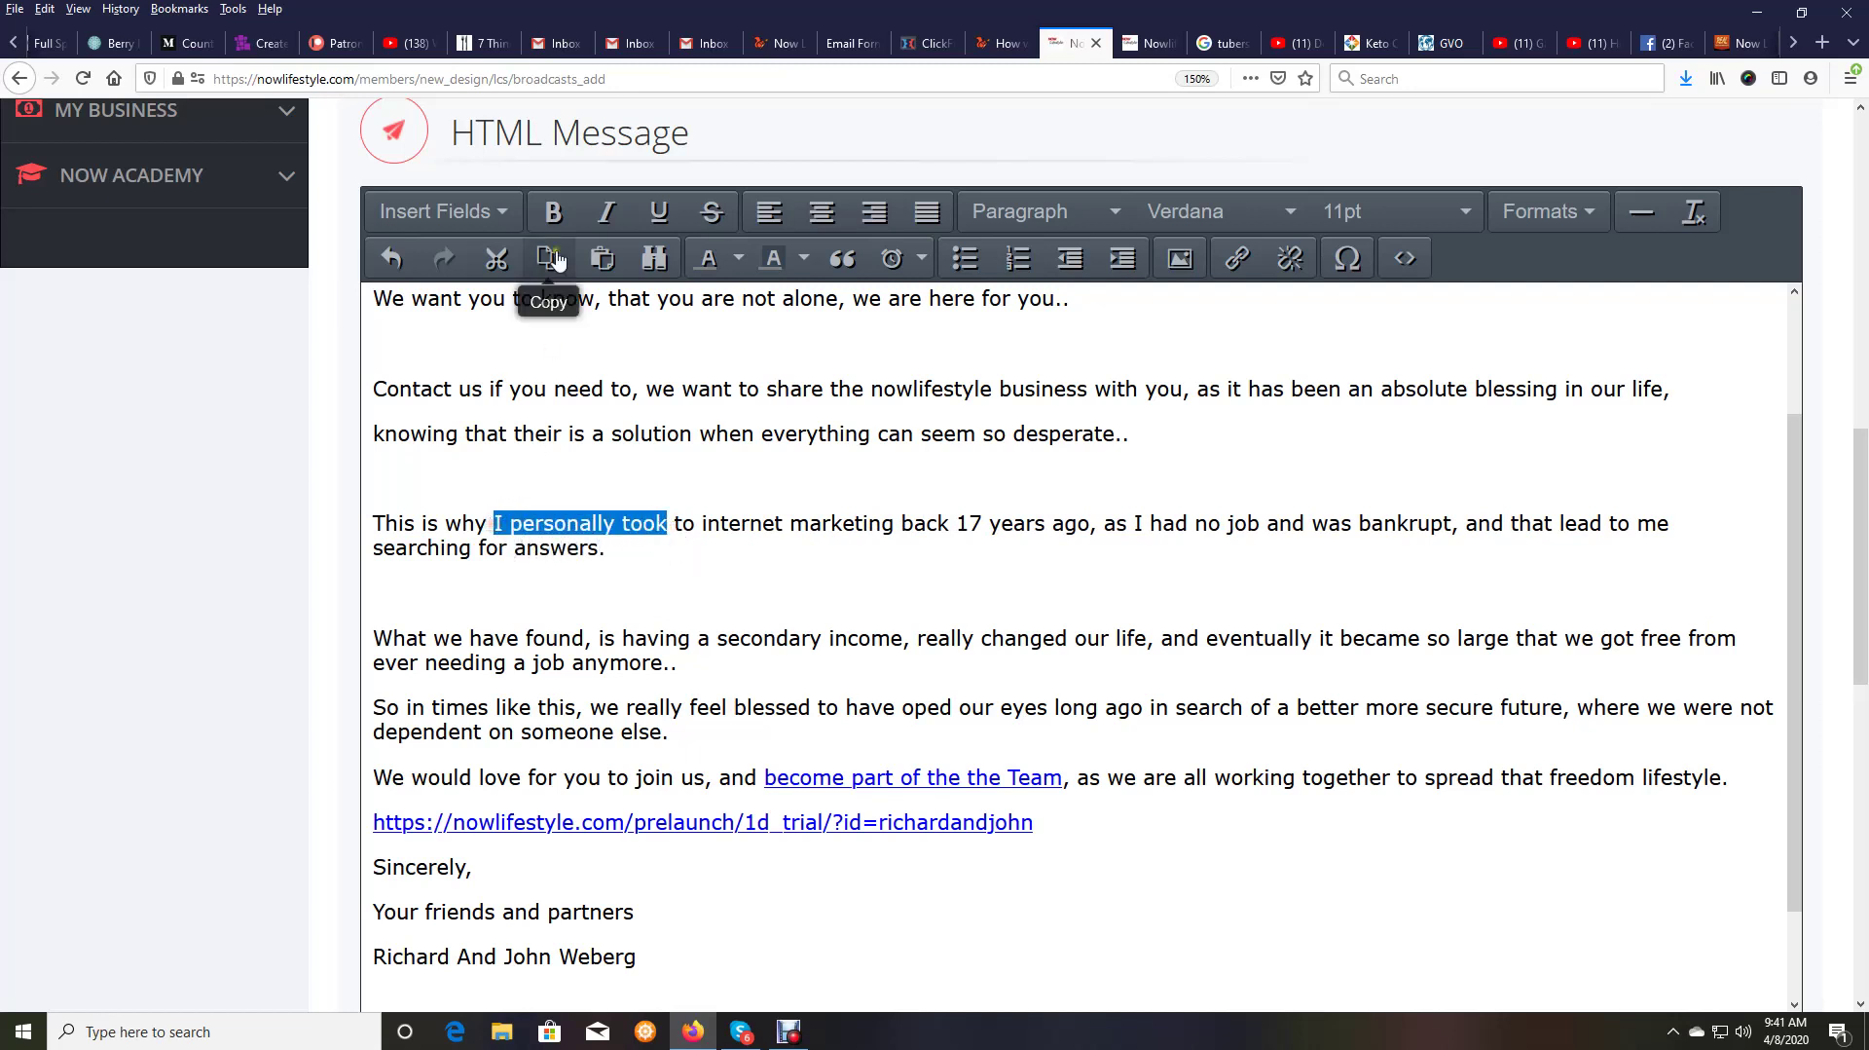
left_click(551, 213)
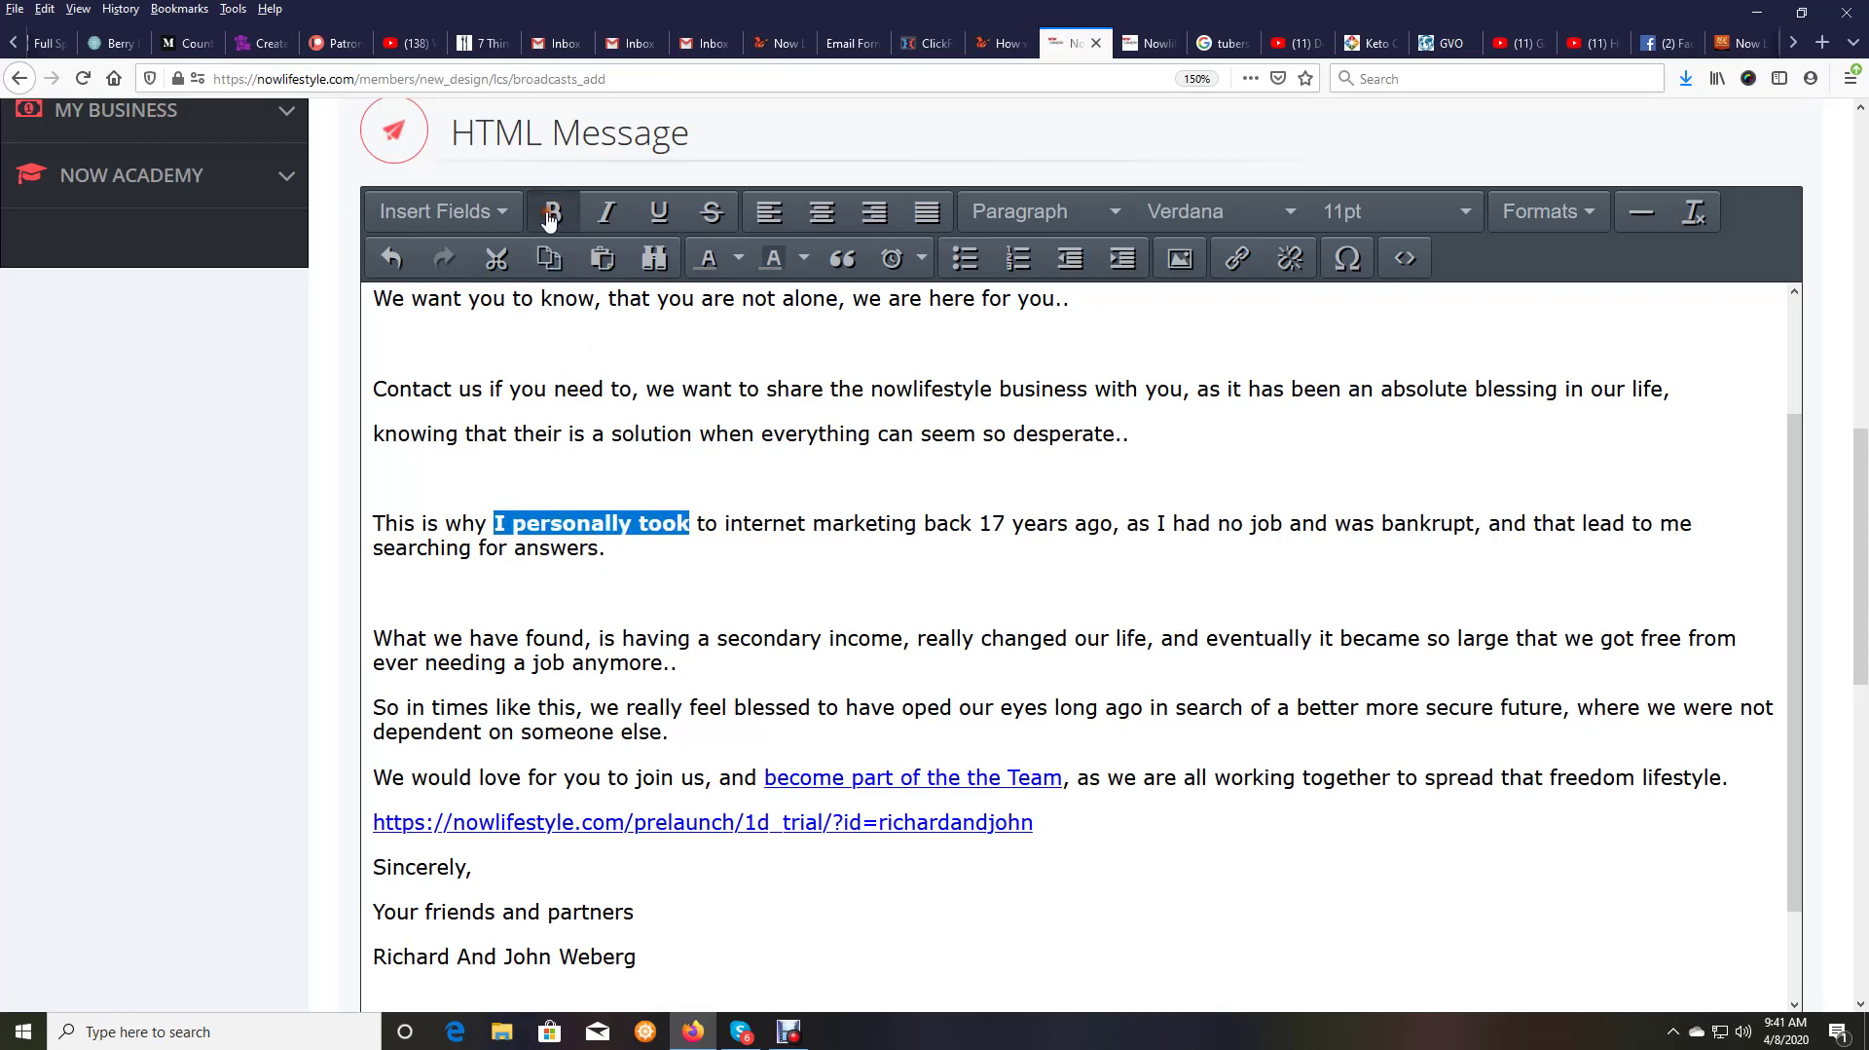
left_click(920, 529)
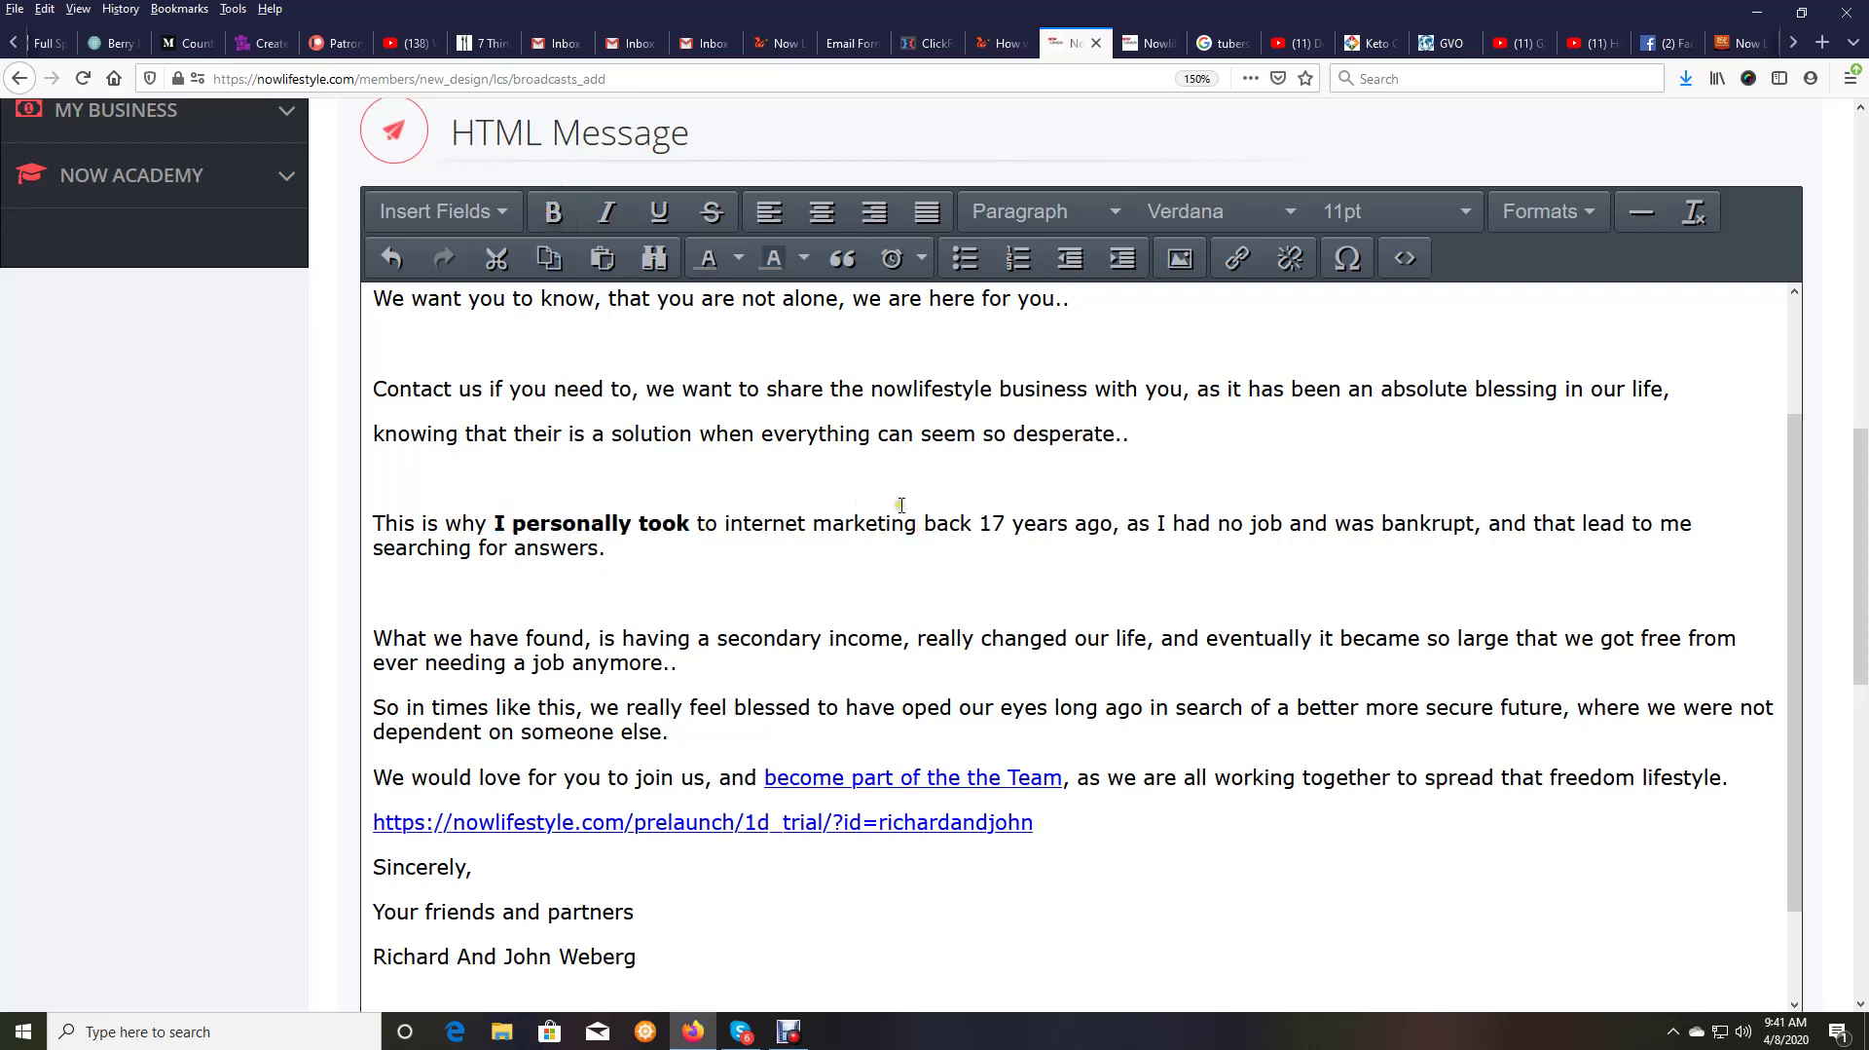
left_click_drag(923, 525, 1112, 528)
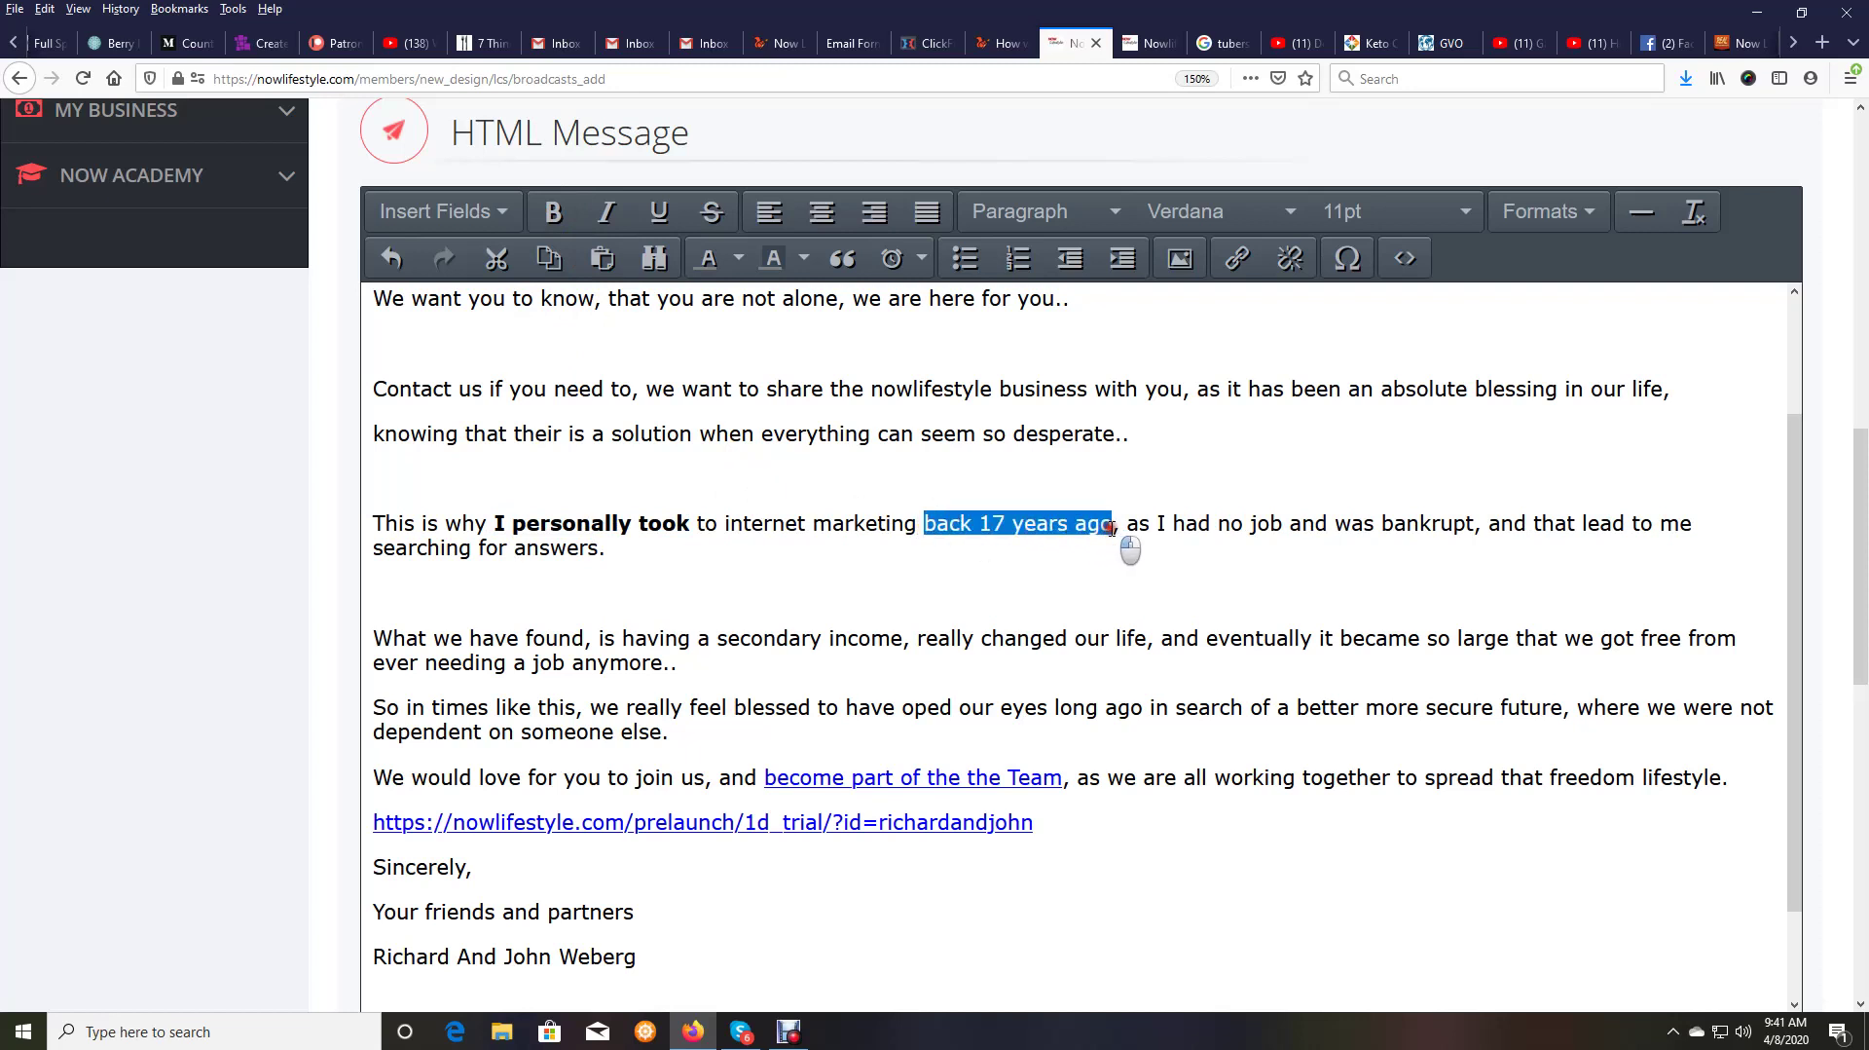
left_click(606, 211)
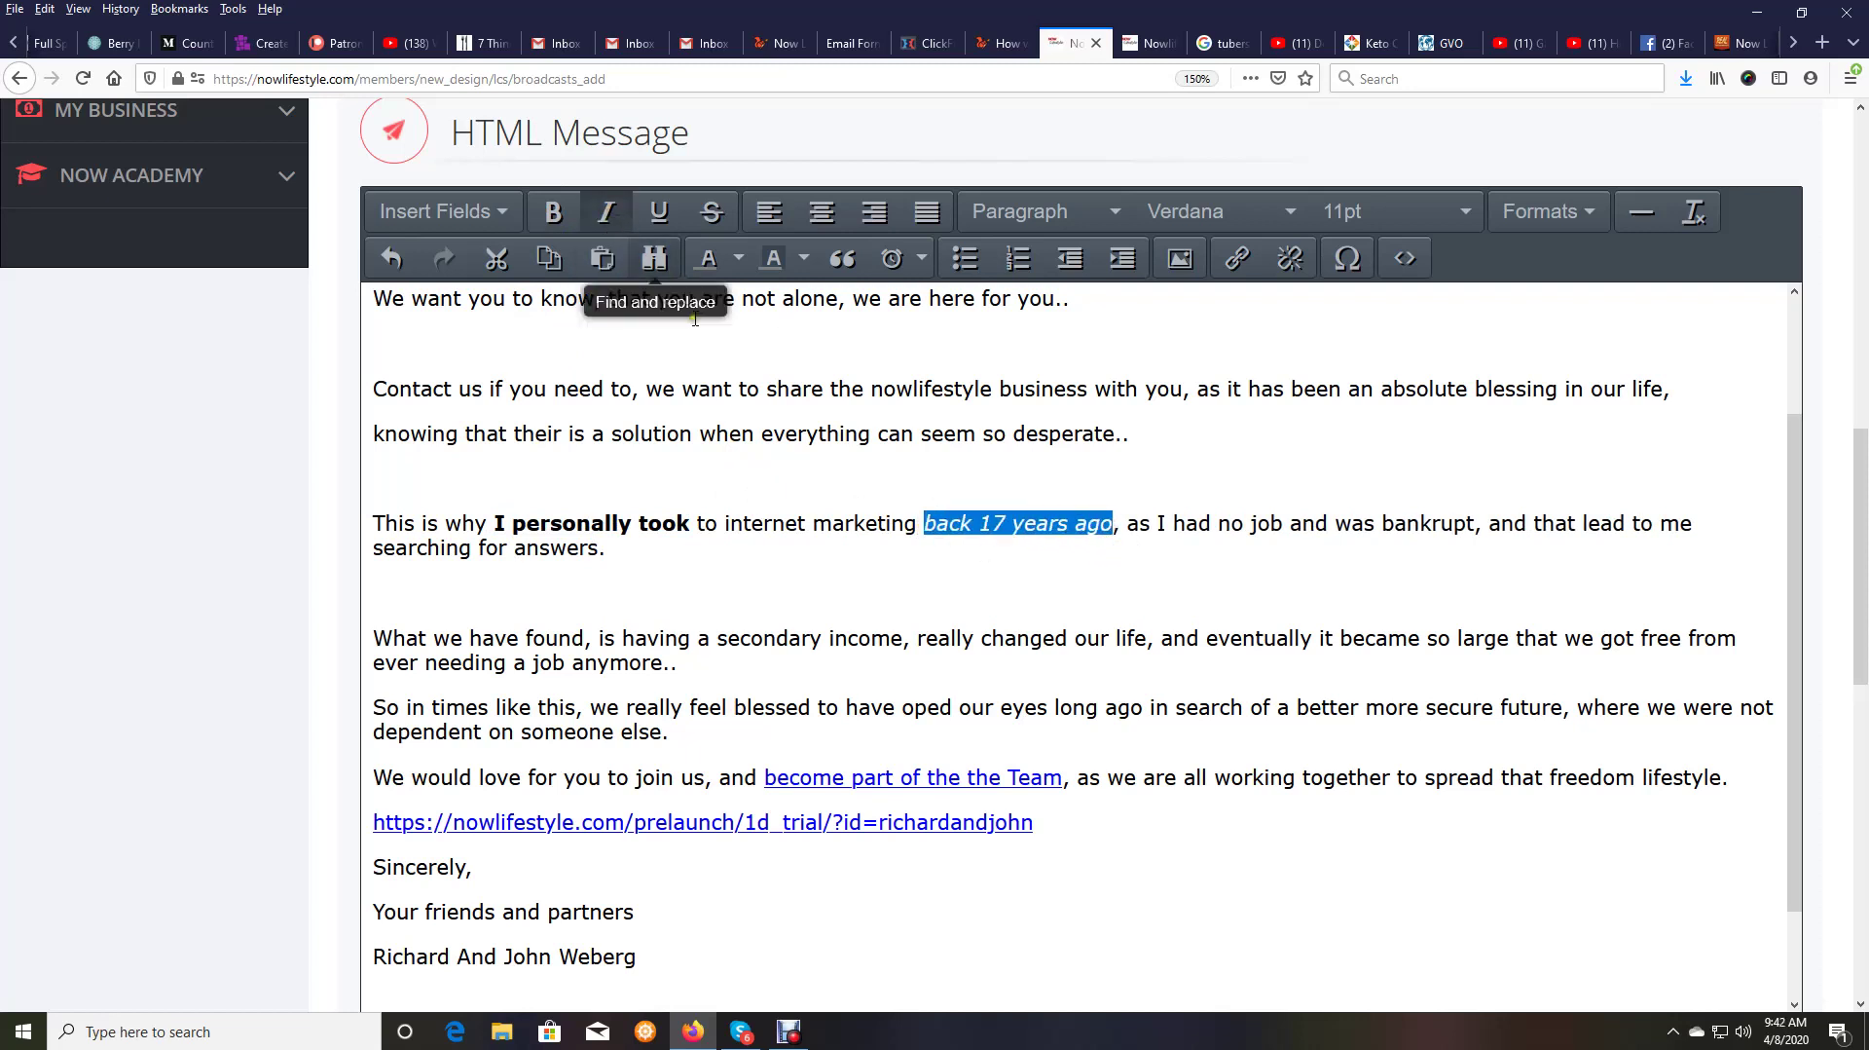
left_click(983, 641)
left_click_drag(985, 645, 1135, 624)
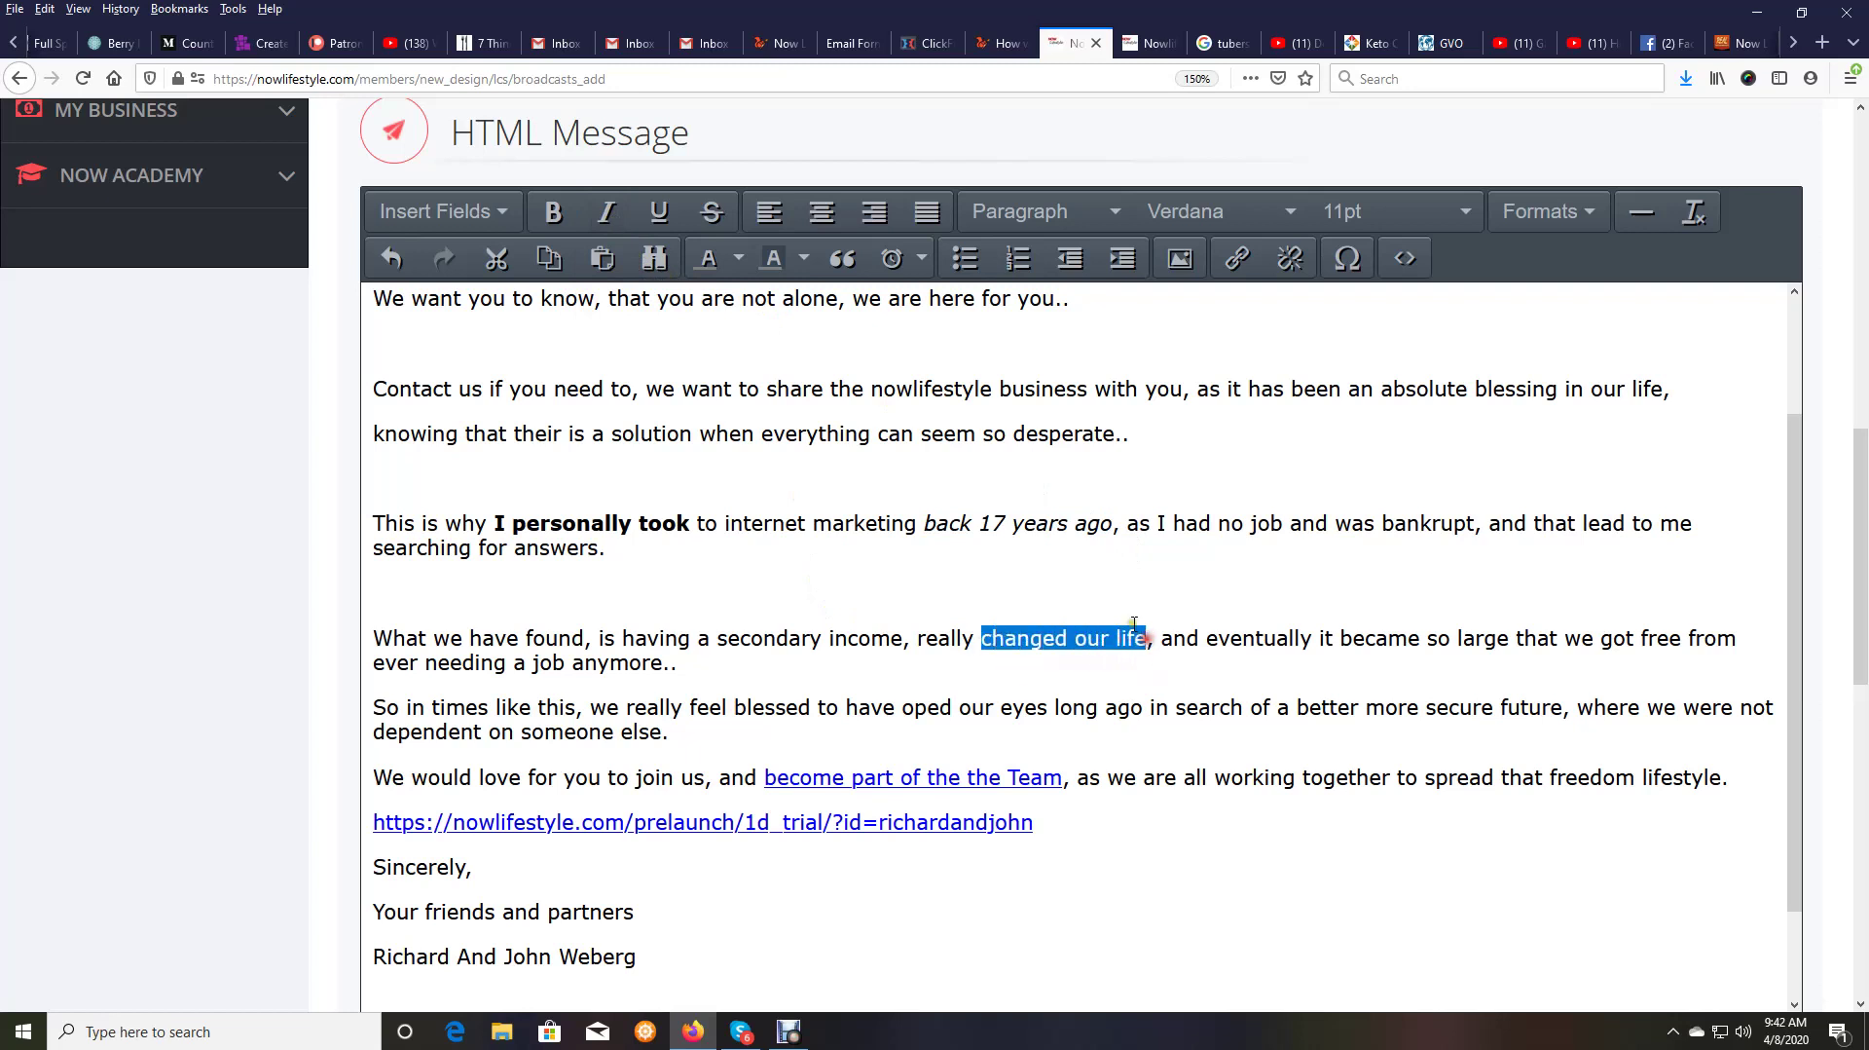
left_click(659, 211)
left_click(1245, 516)
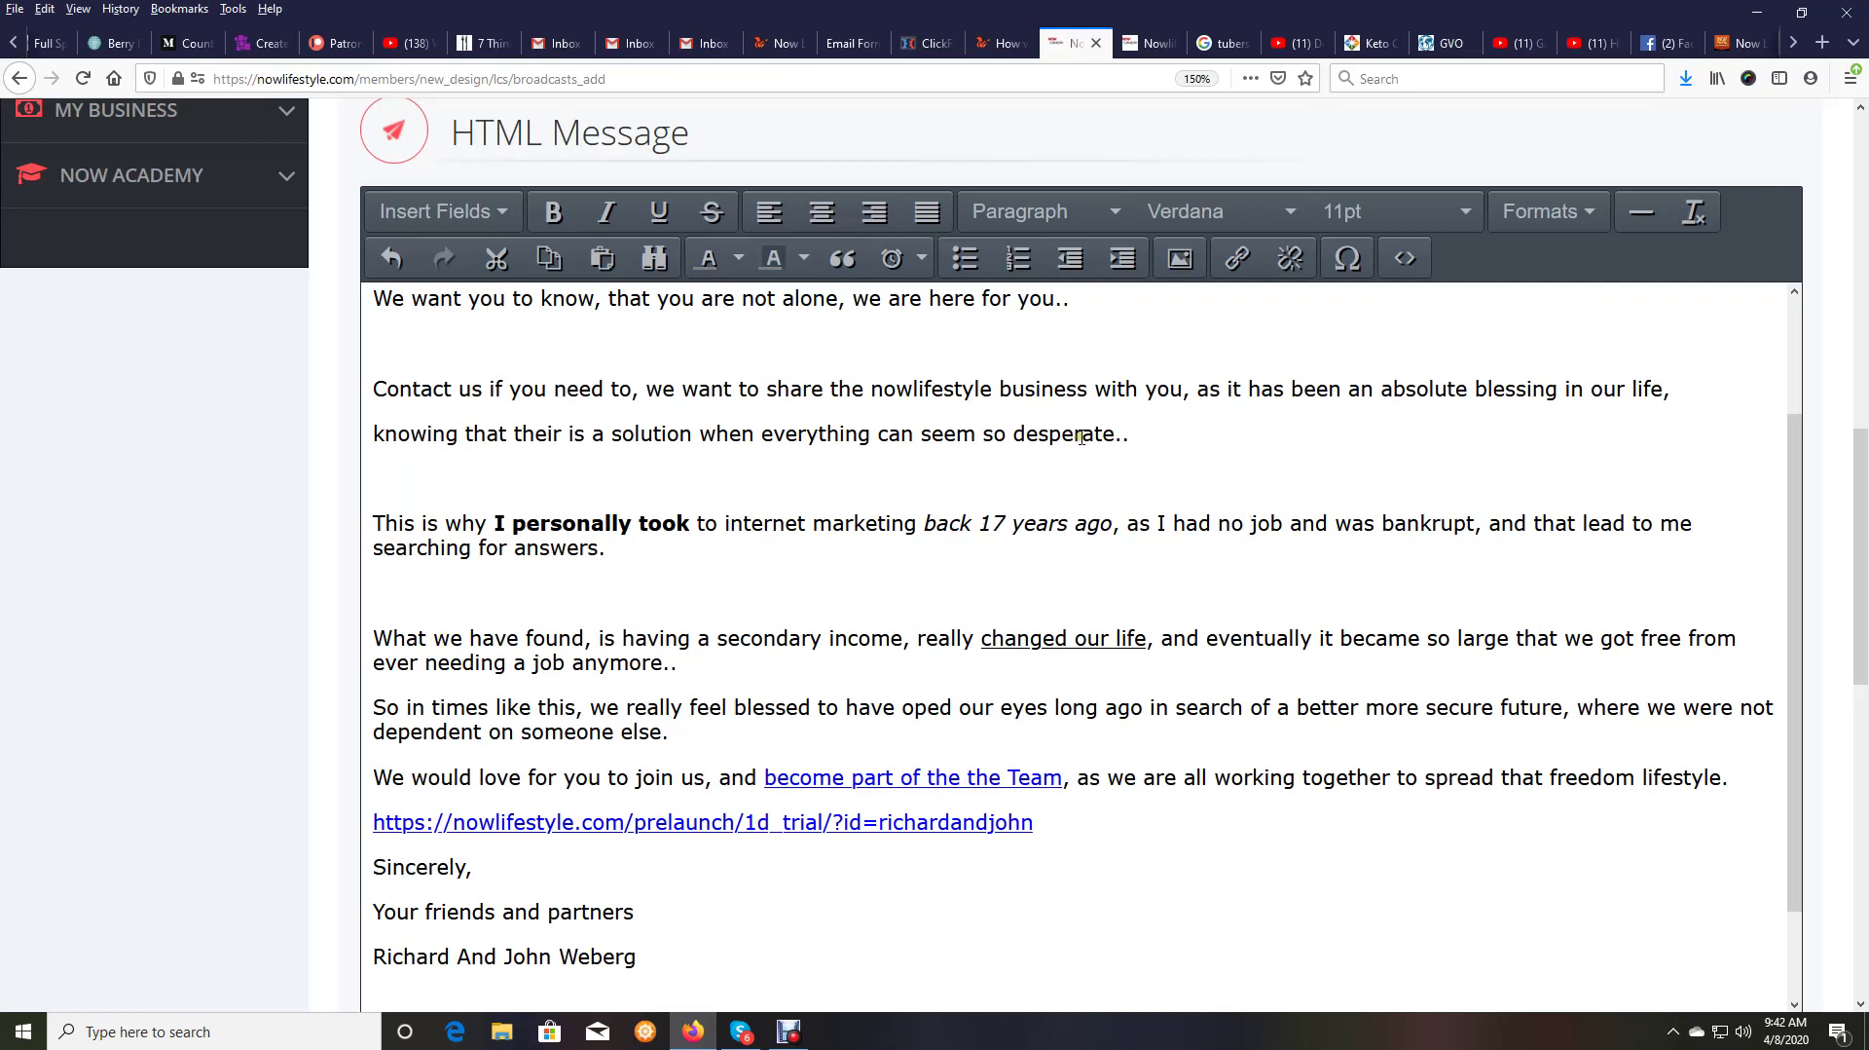
- Italicise 'really breaks our hearts..' in the upper part of the message
scroll(1121, 662, "up", 3)
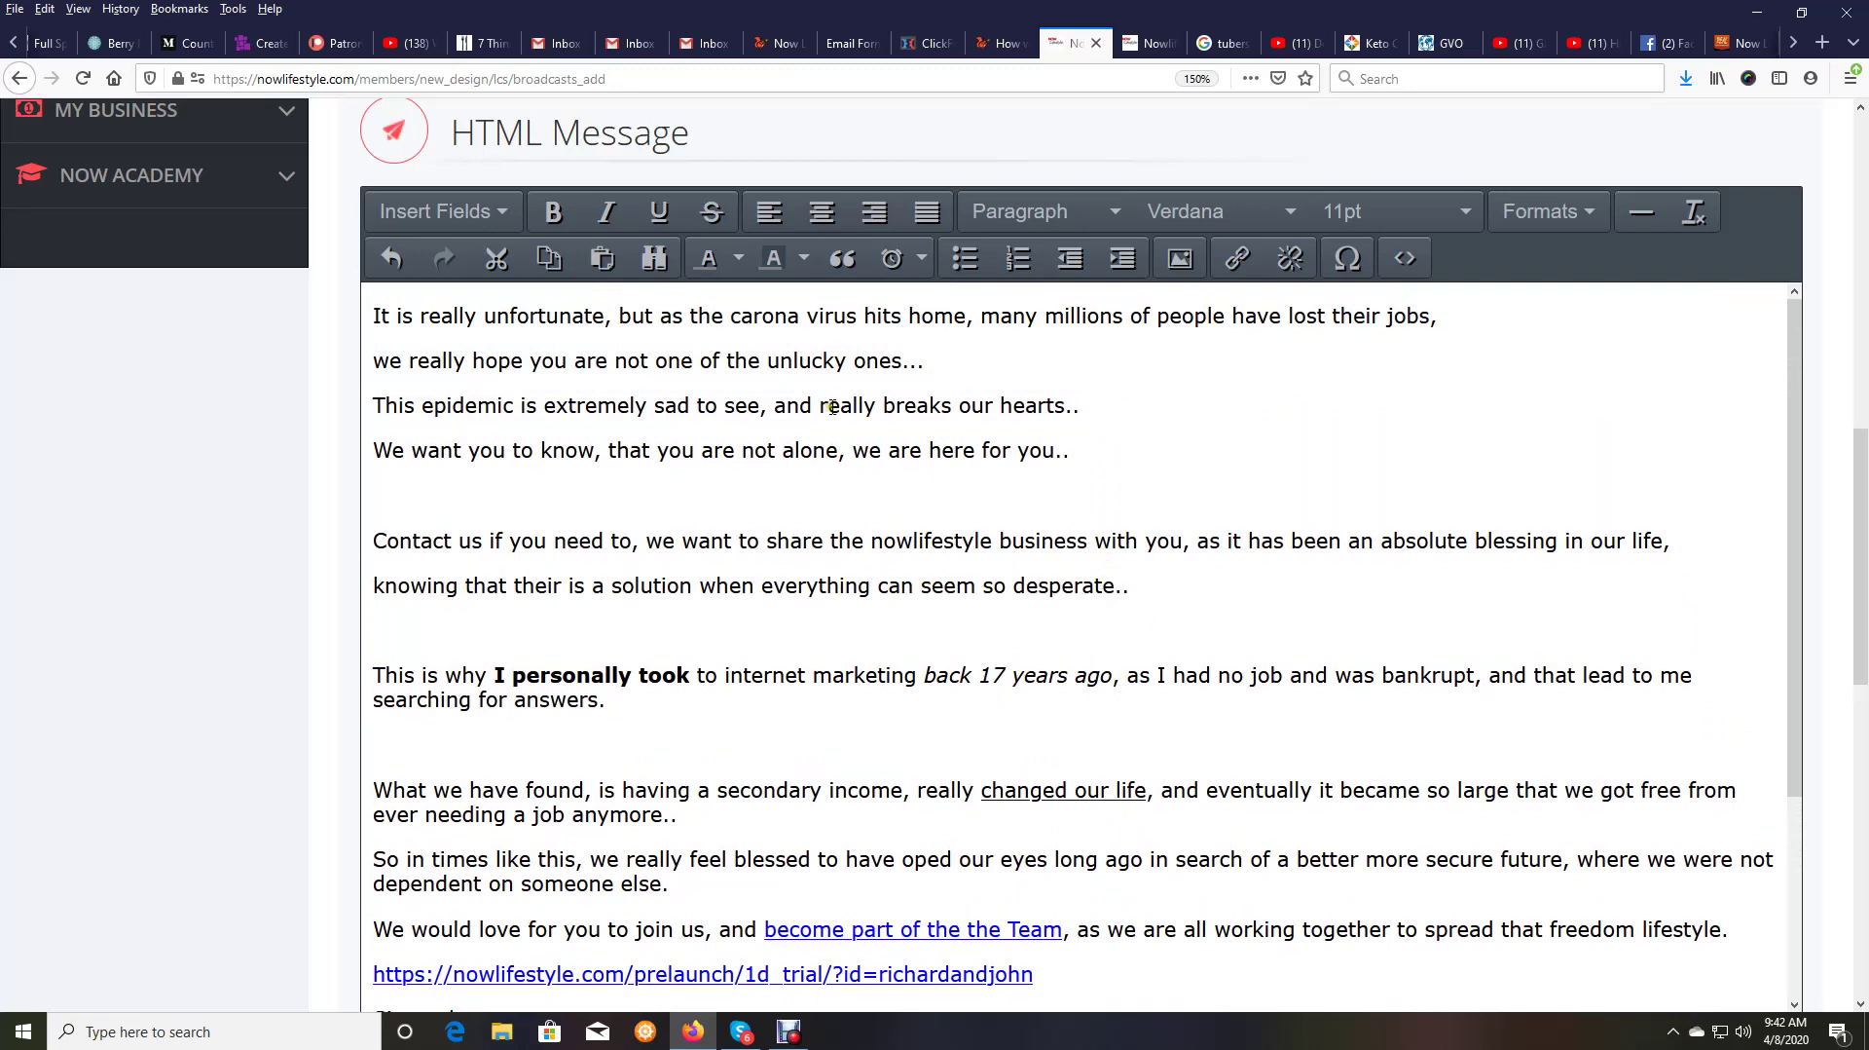
mouse_move(821, 407)
left_mouse_down()
mouse_move(1158, 440)
mouse_move(1102, 412)
mouse_move(818, 409)
left_mouse_up()
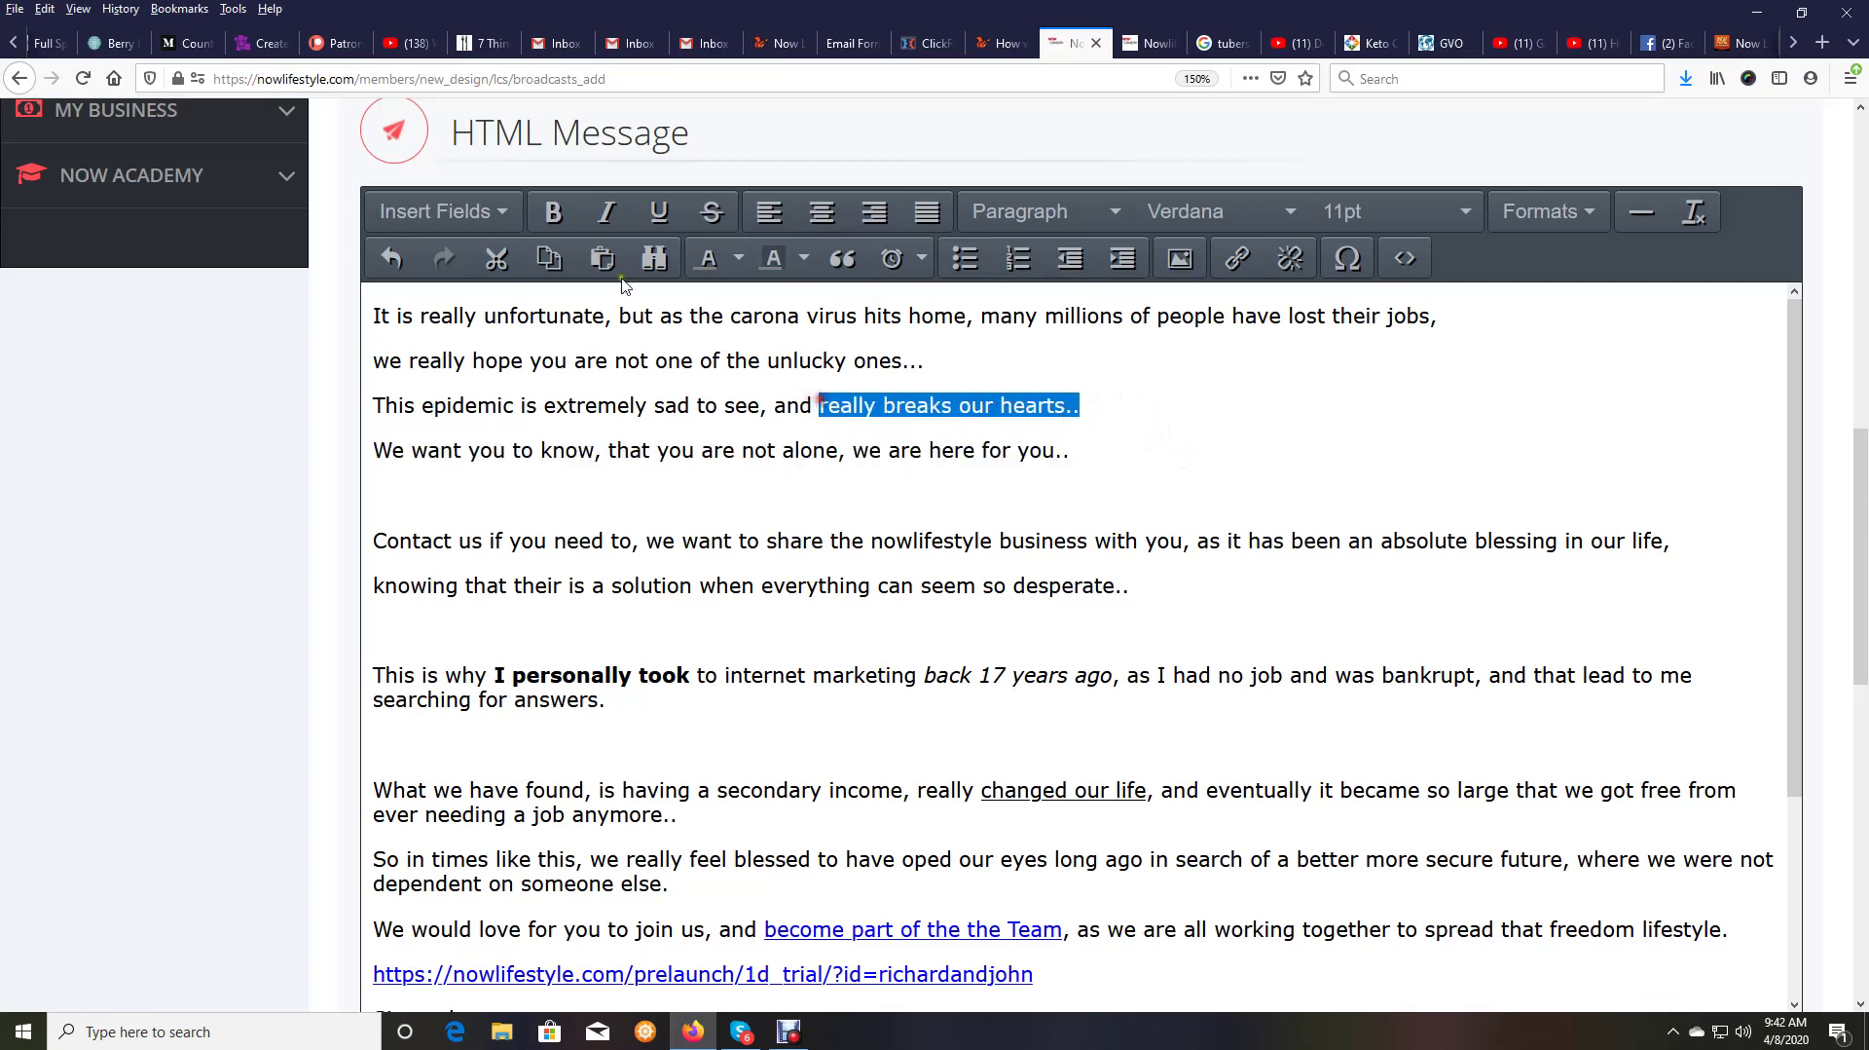
left_click(604, 222)
left_click(1392, 535)
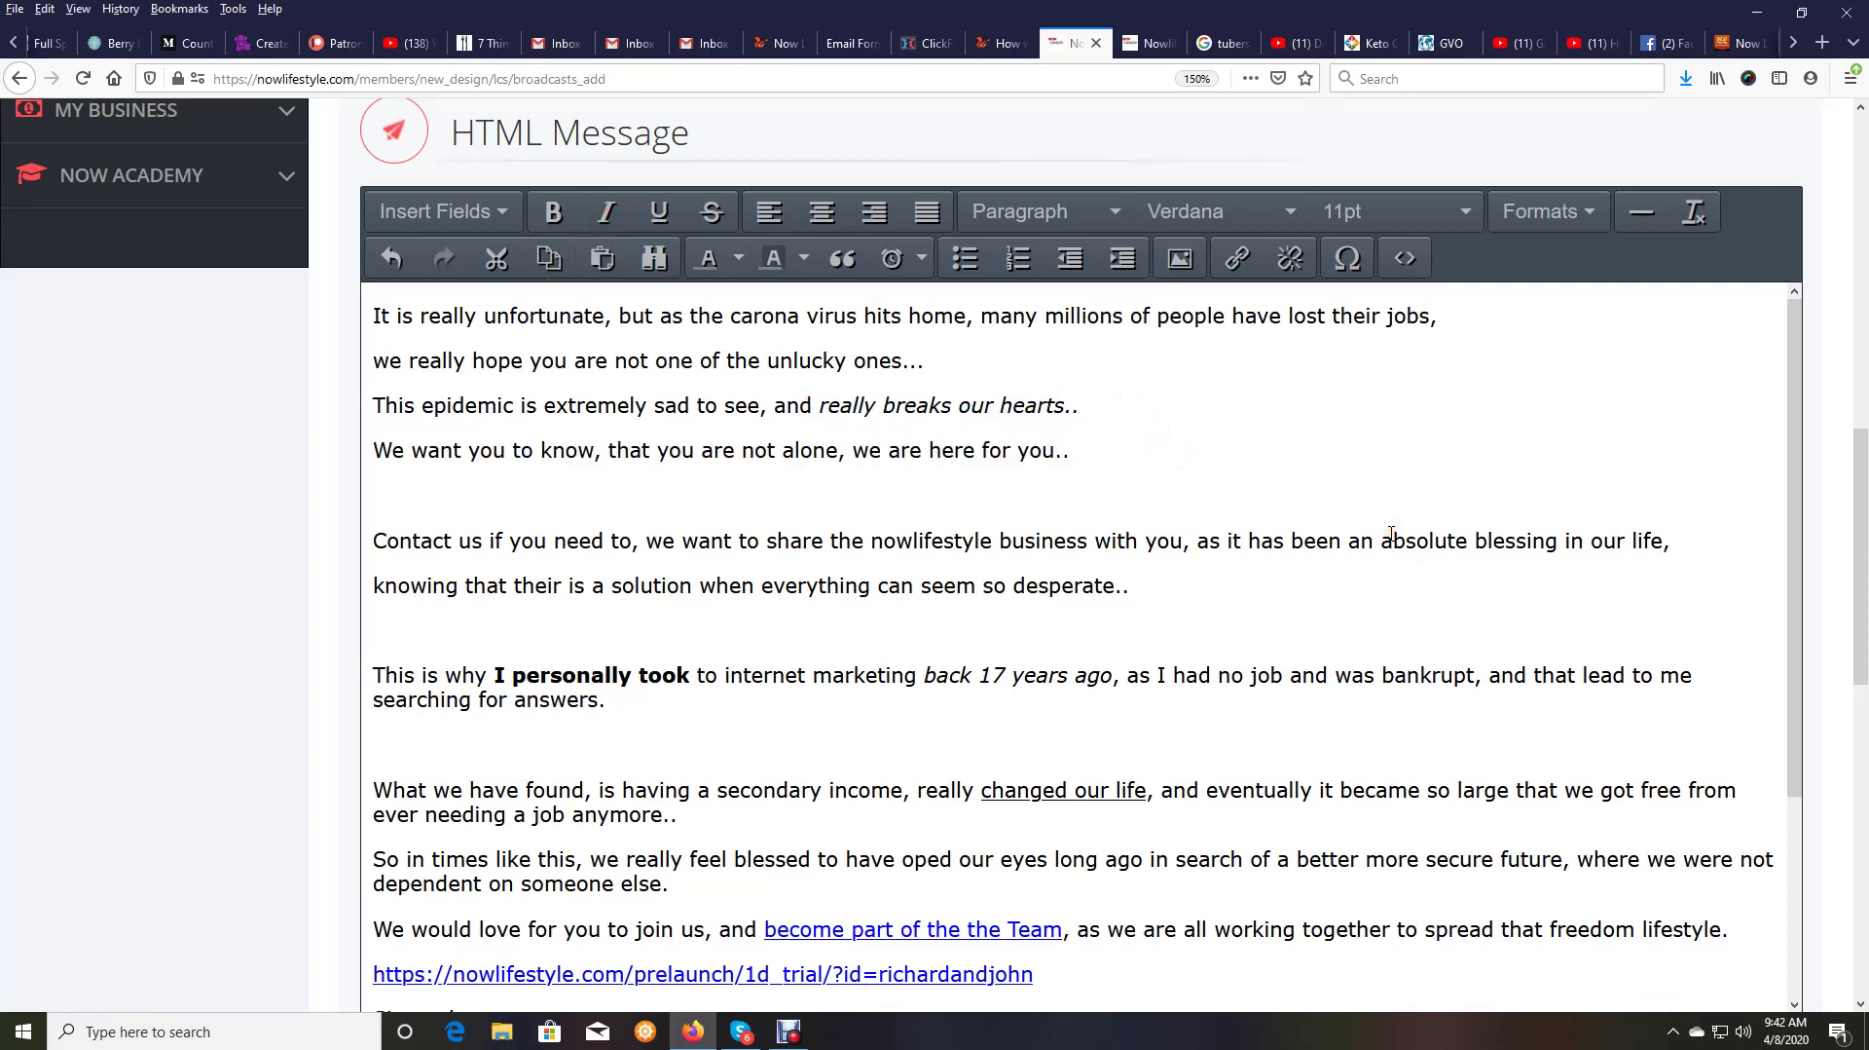
scroll(1135, 580, "down", 5)
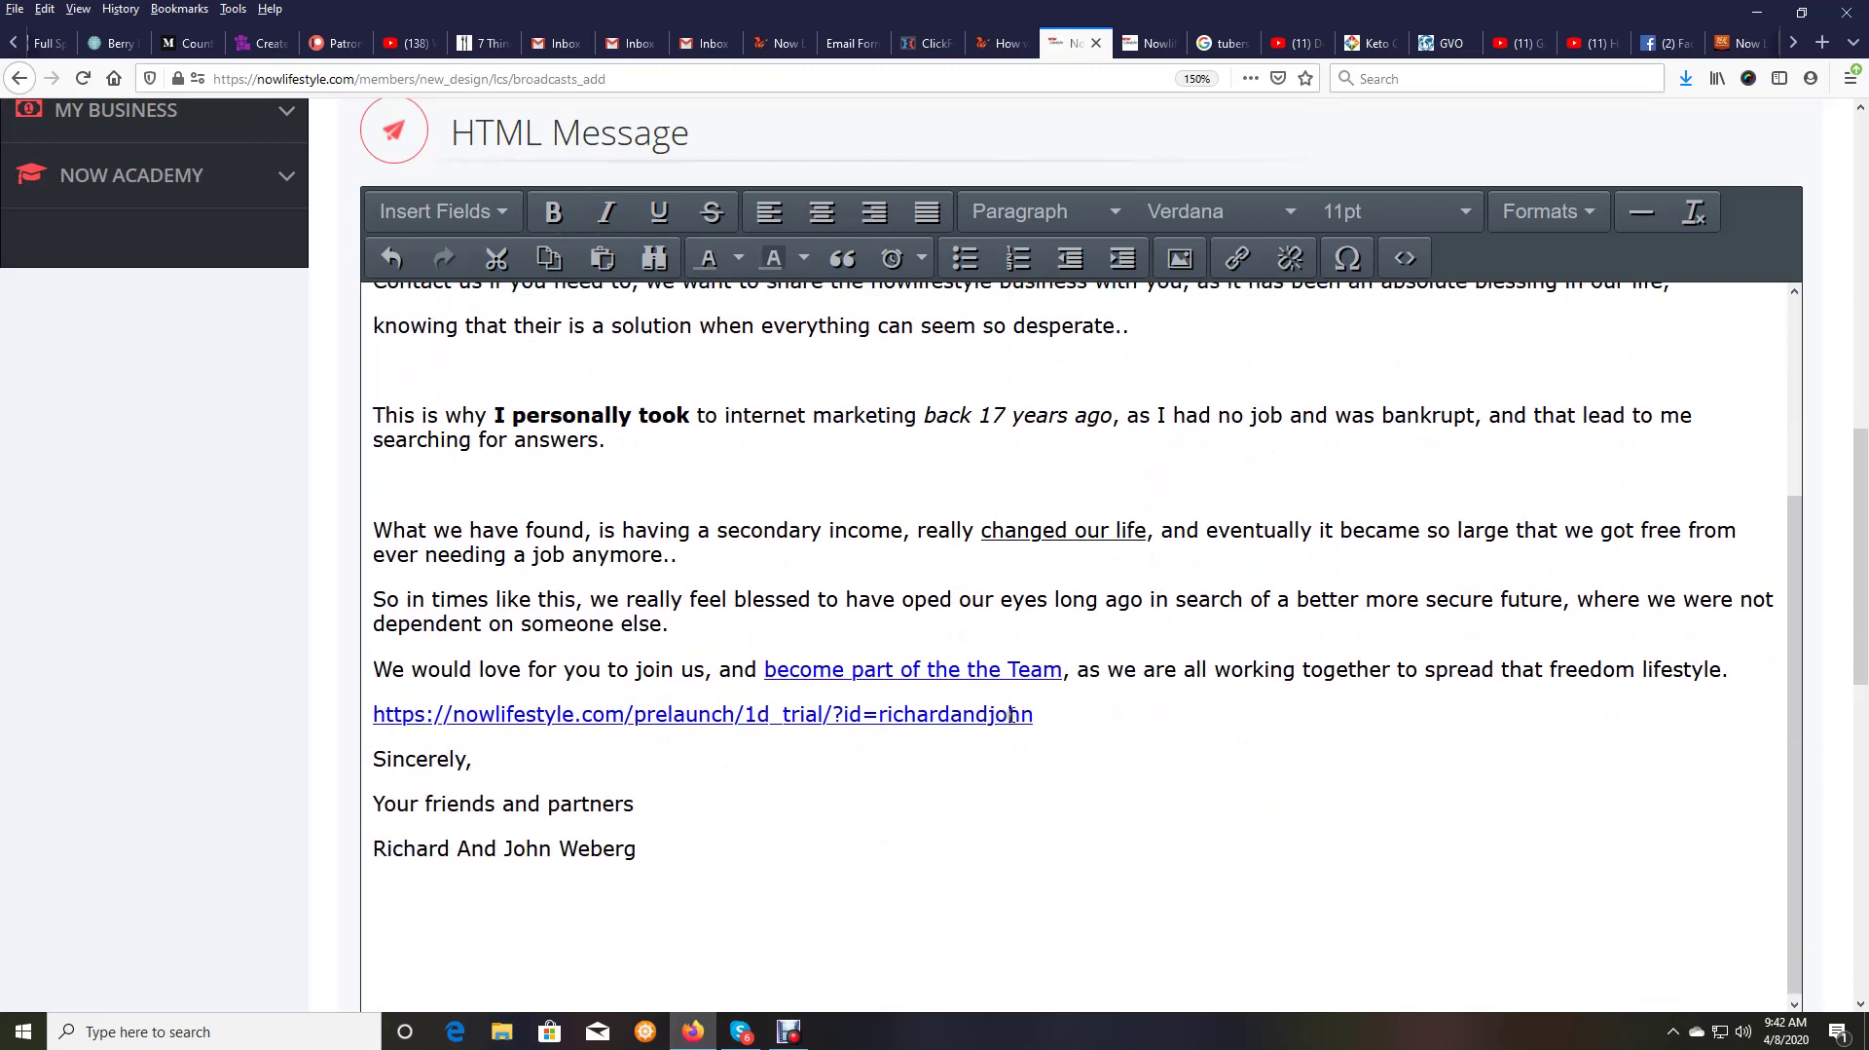
scroll(1135, 580, "up", 5)
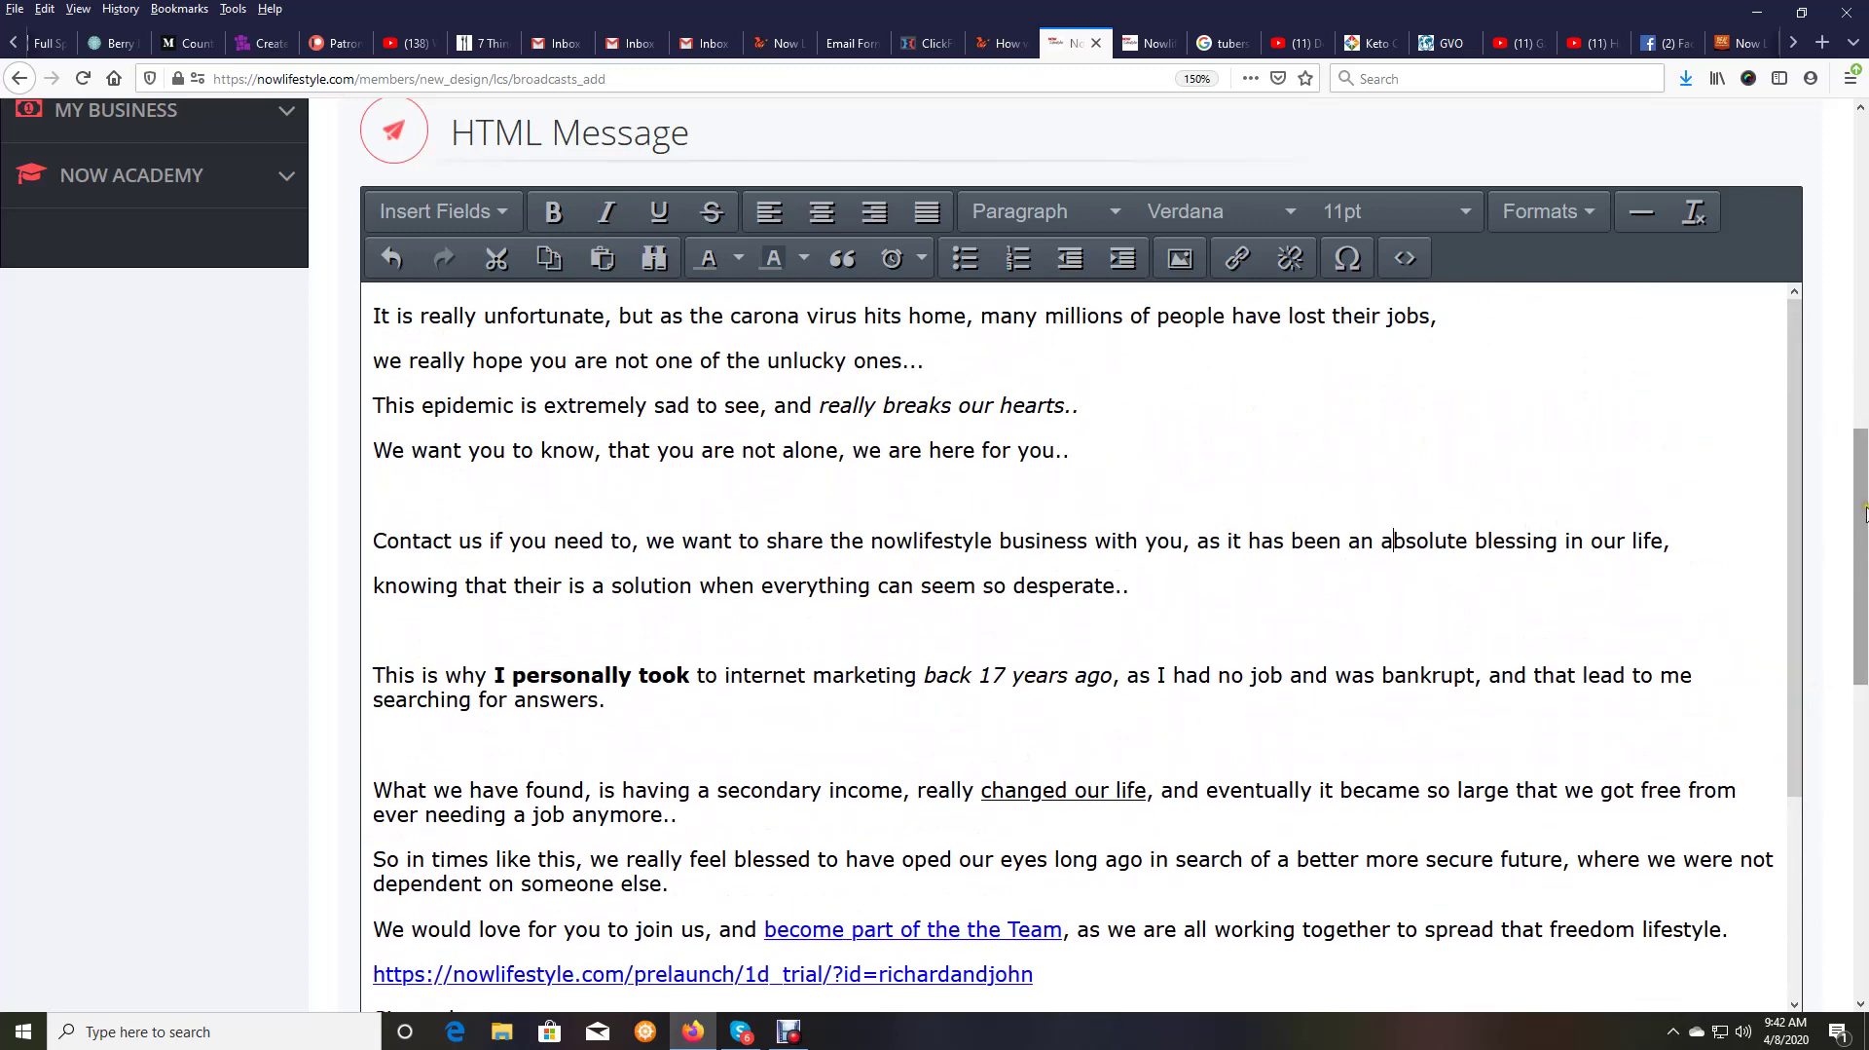
scroll(1864, 511, "down", 4)
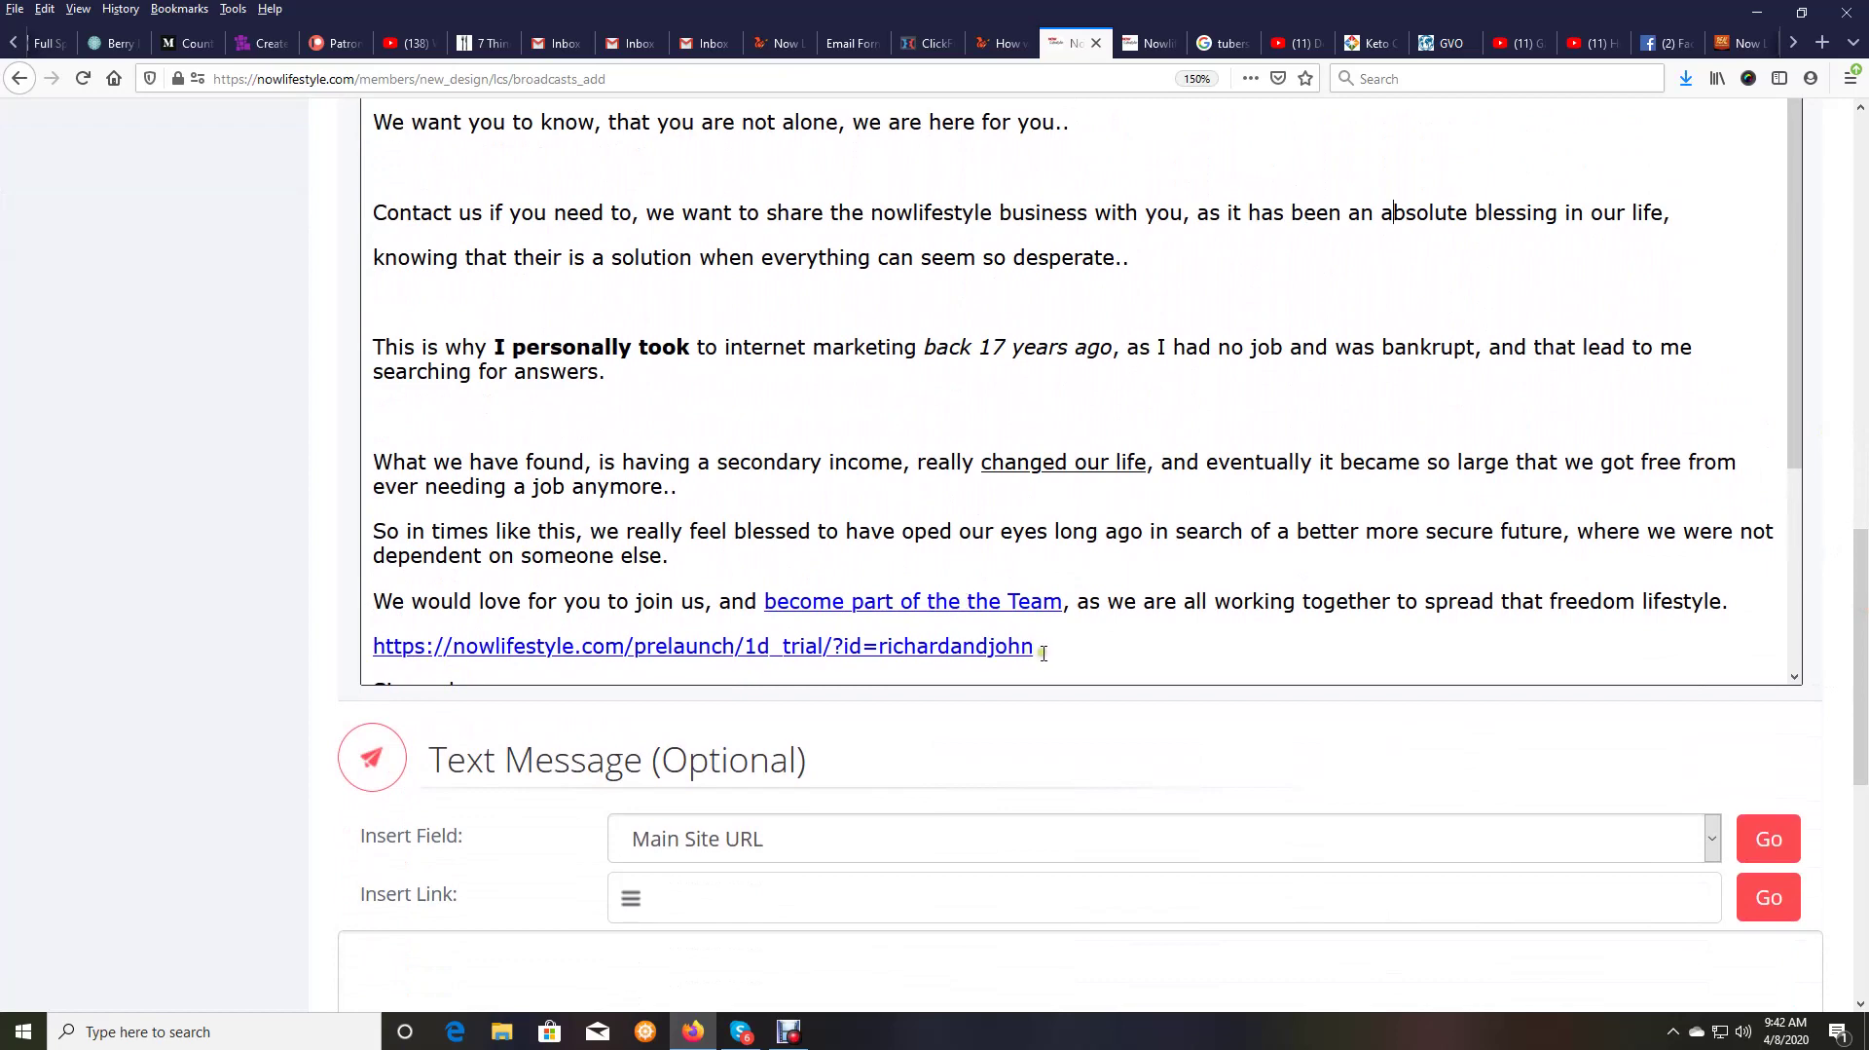
scroll(1042, 652, "down", 3)
left_click(647, 519)
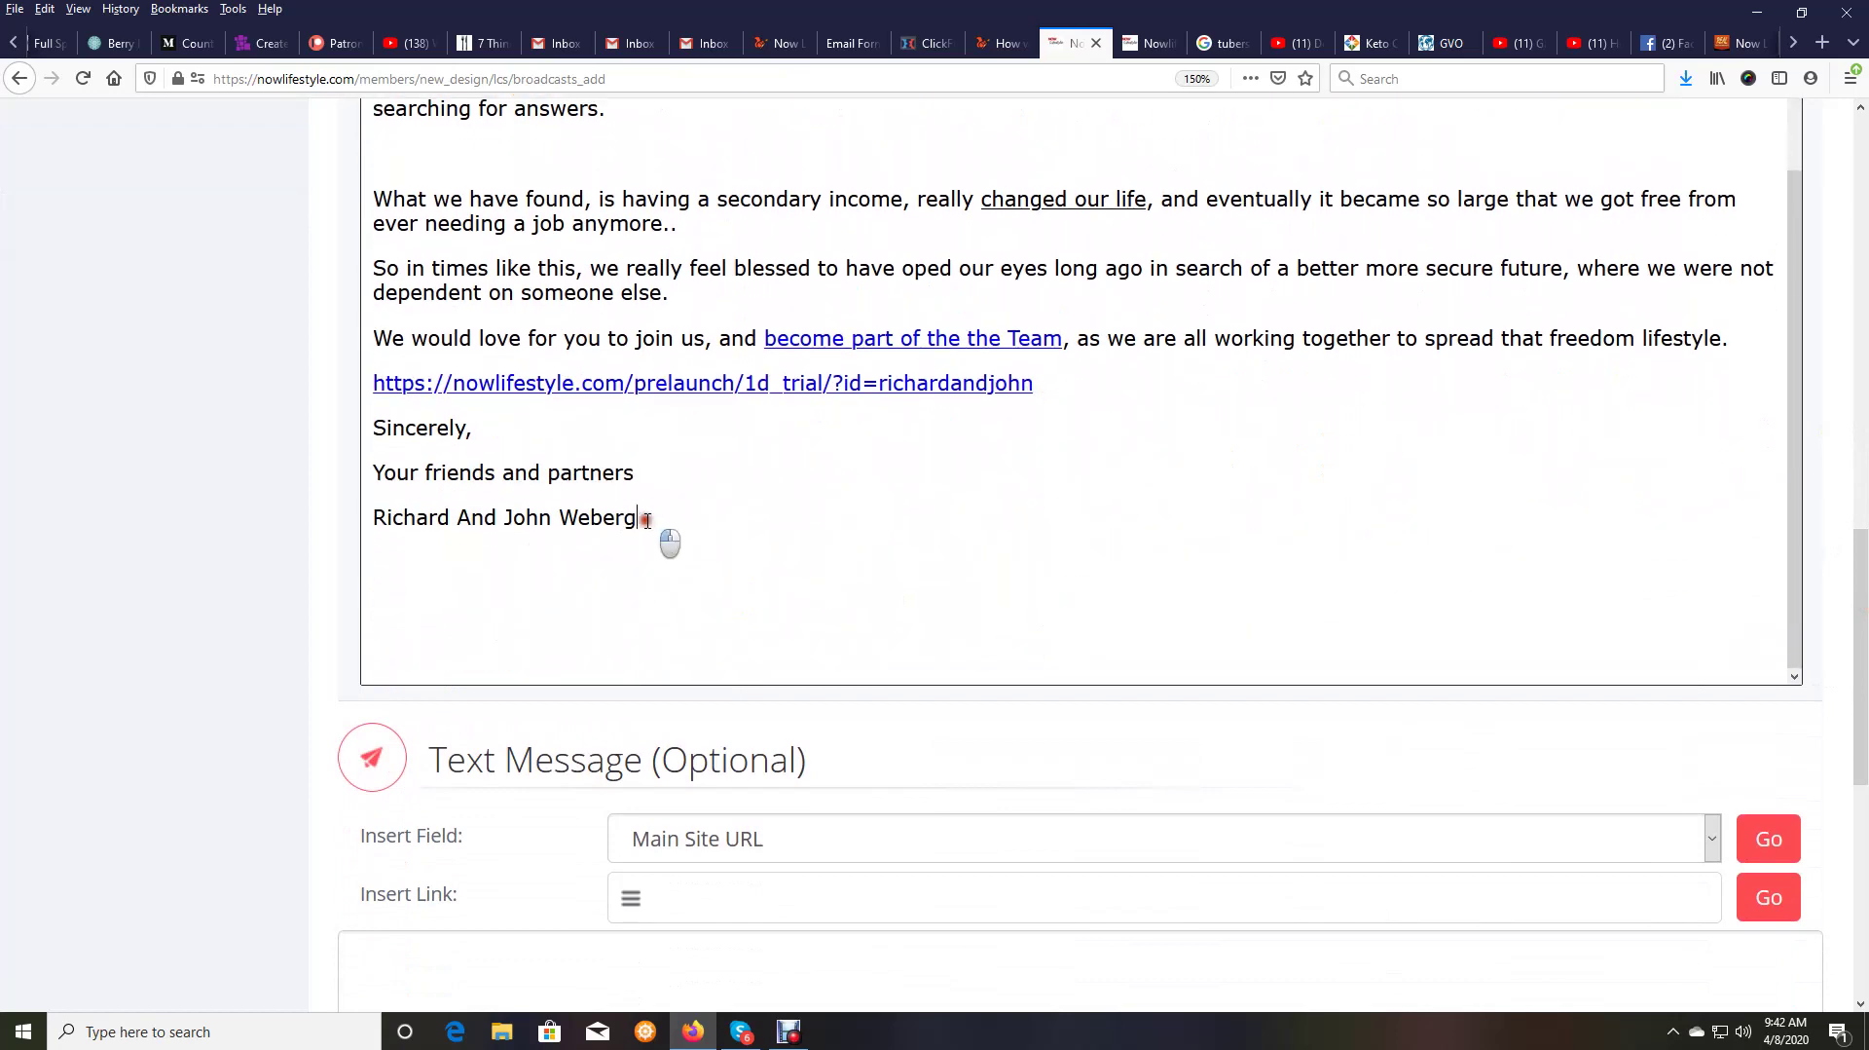
- Select the whole HTML message, signature to opening line, and copy it
mouse_move(648, 519)
left_mouse_down()
mouse_move(300, 75)
mouse_move(326, 100)
left_mouse_up()
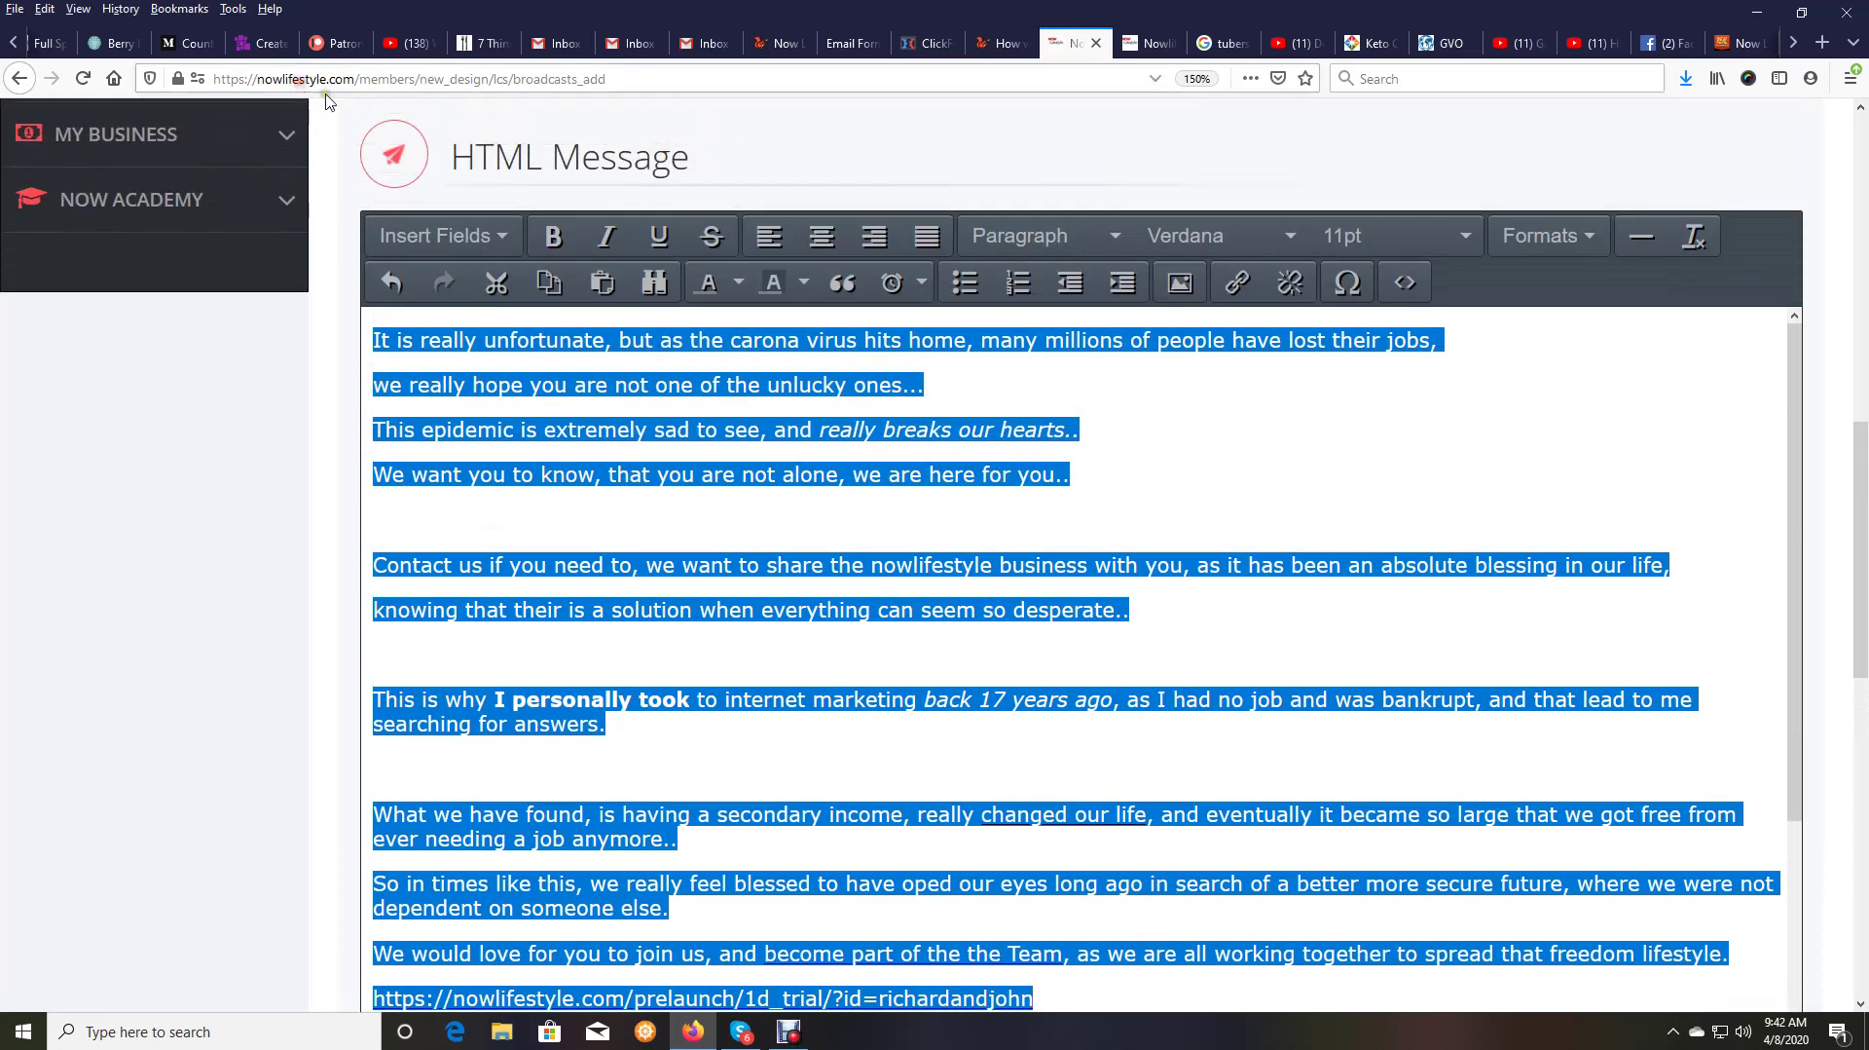
left_click(51, 11)
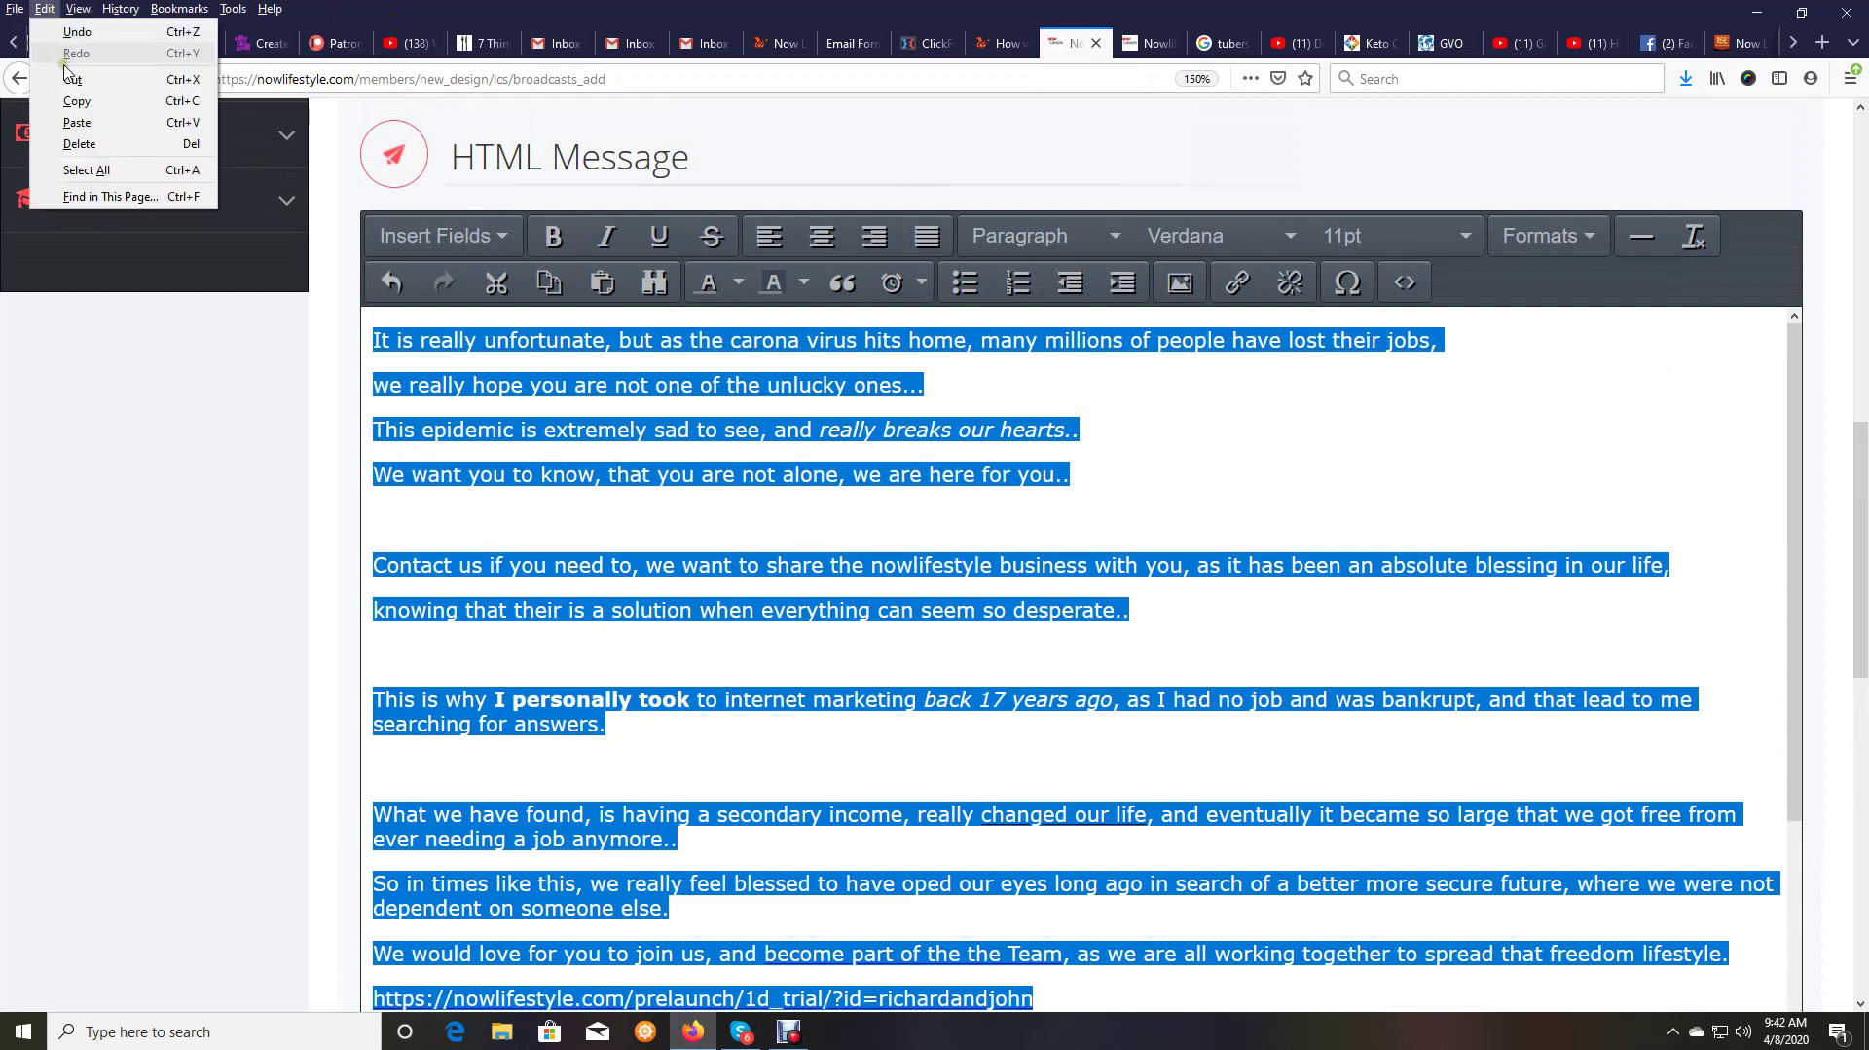
left_click(124, 103)
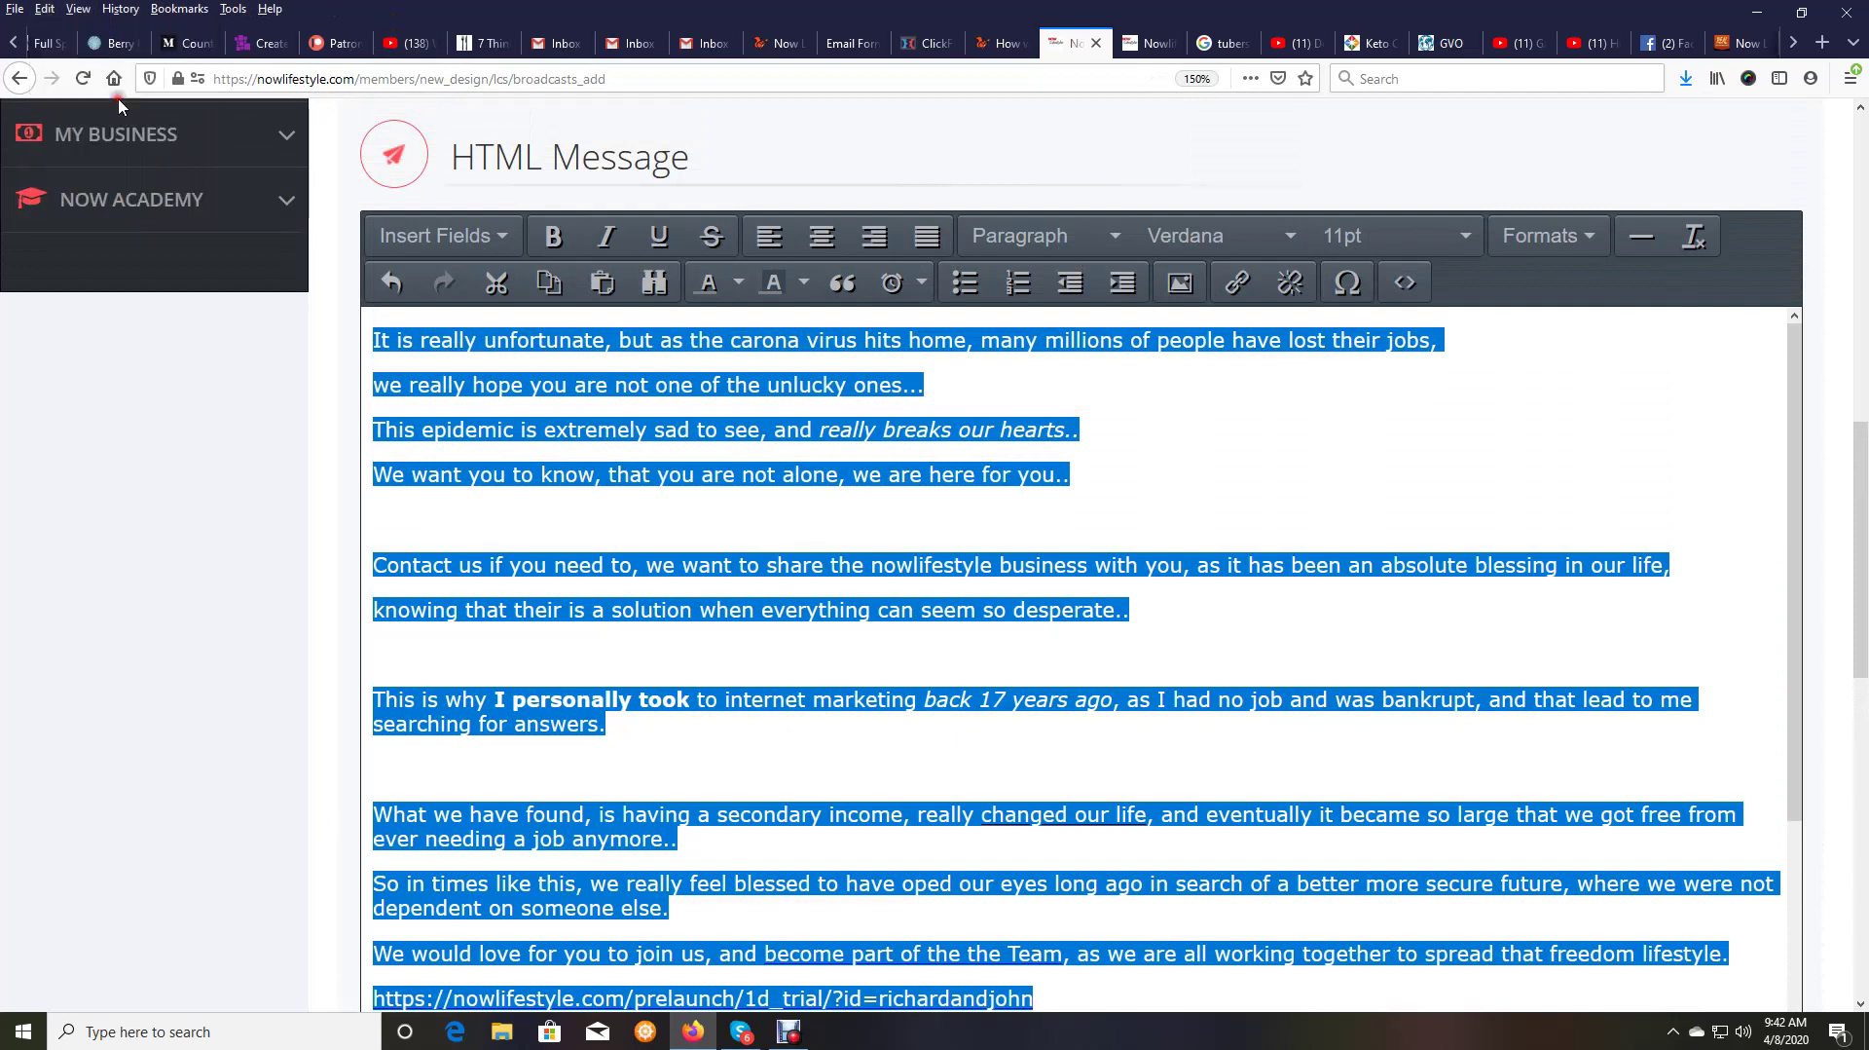
right_click(1208, 348)
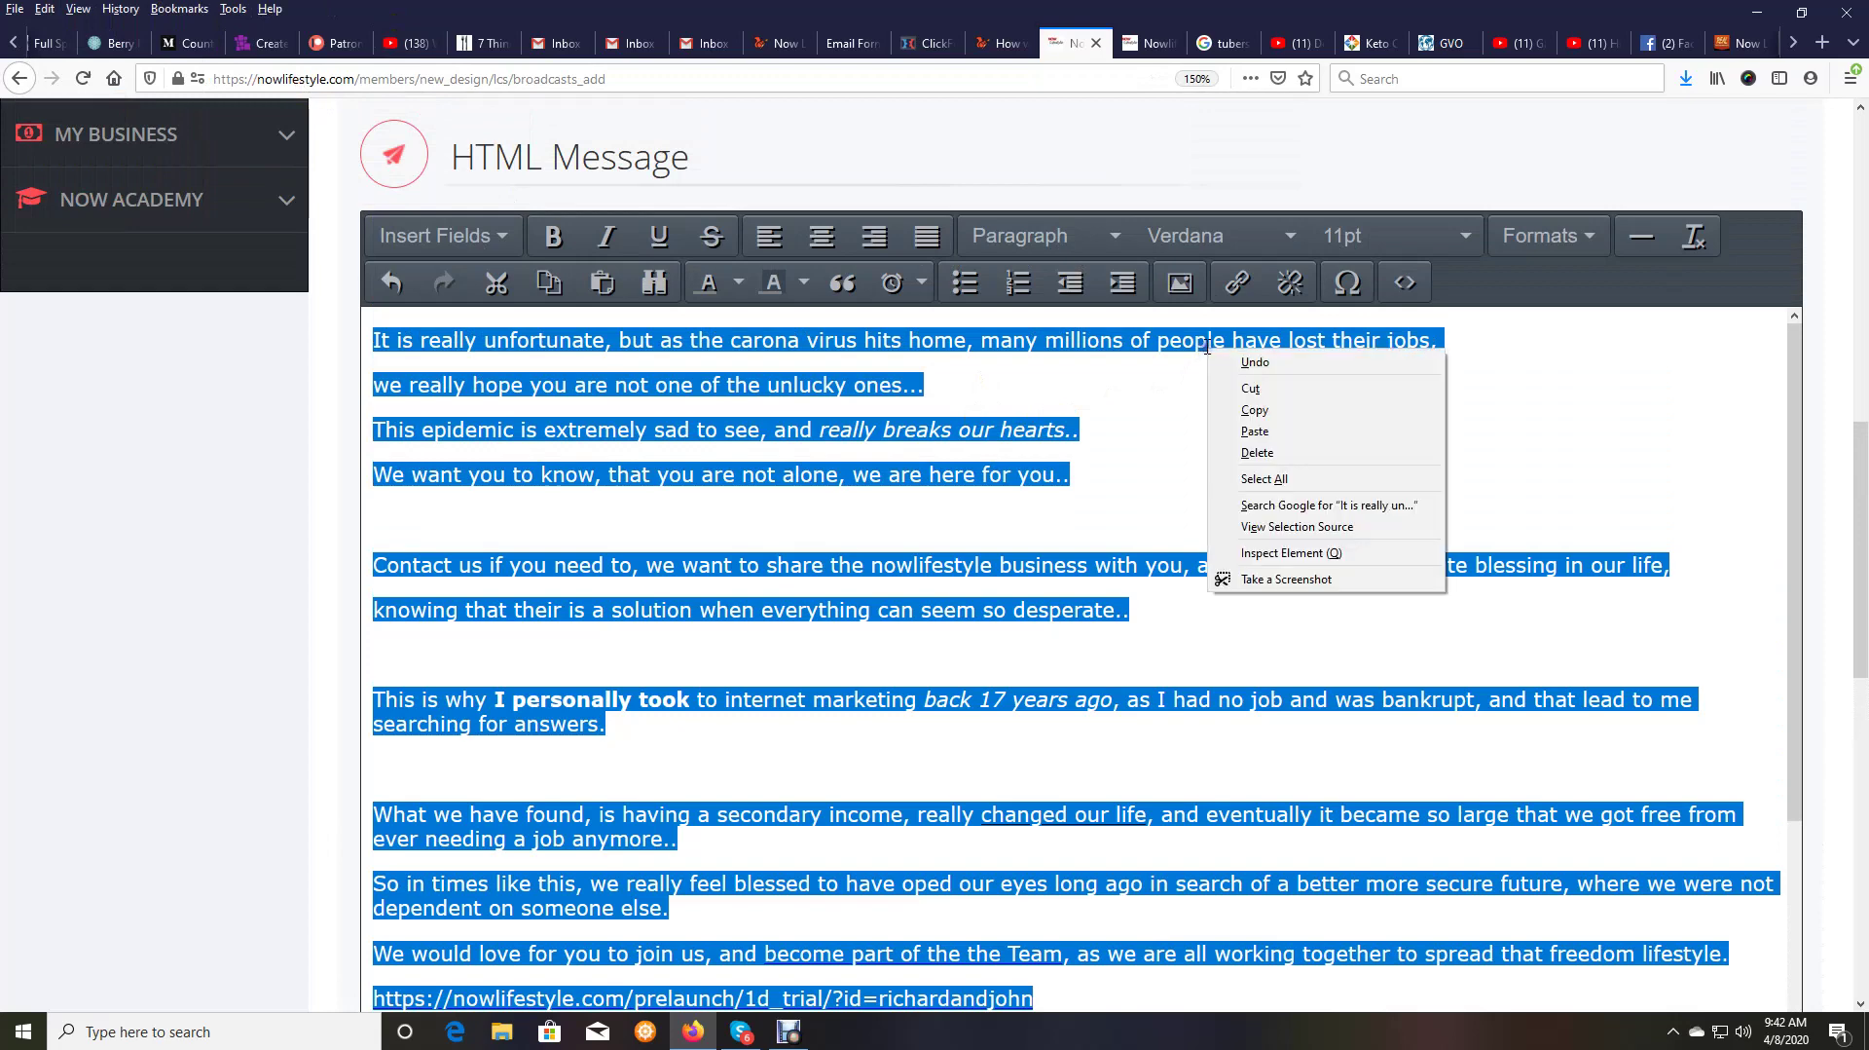
left_click(1261, 410)
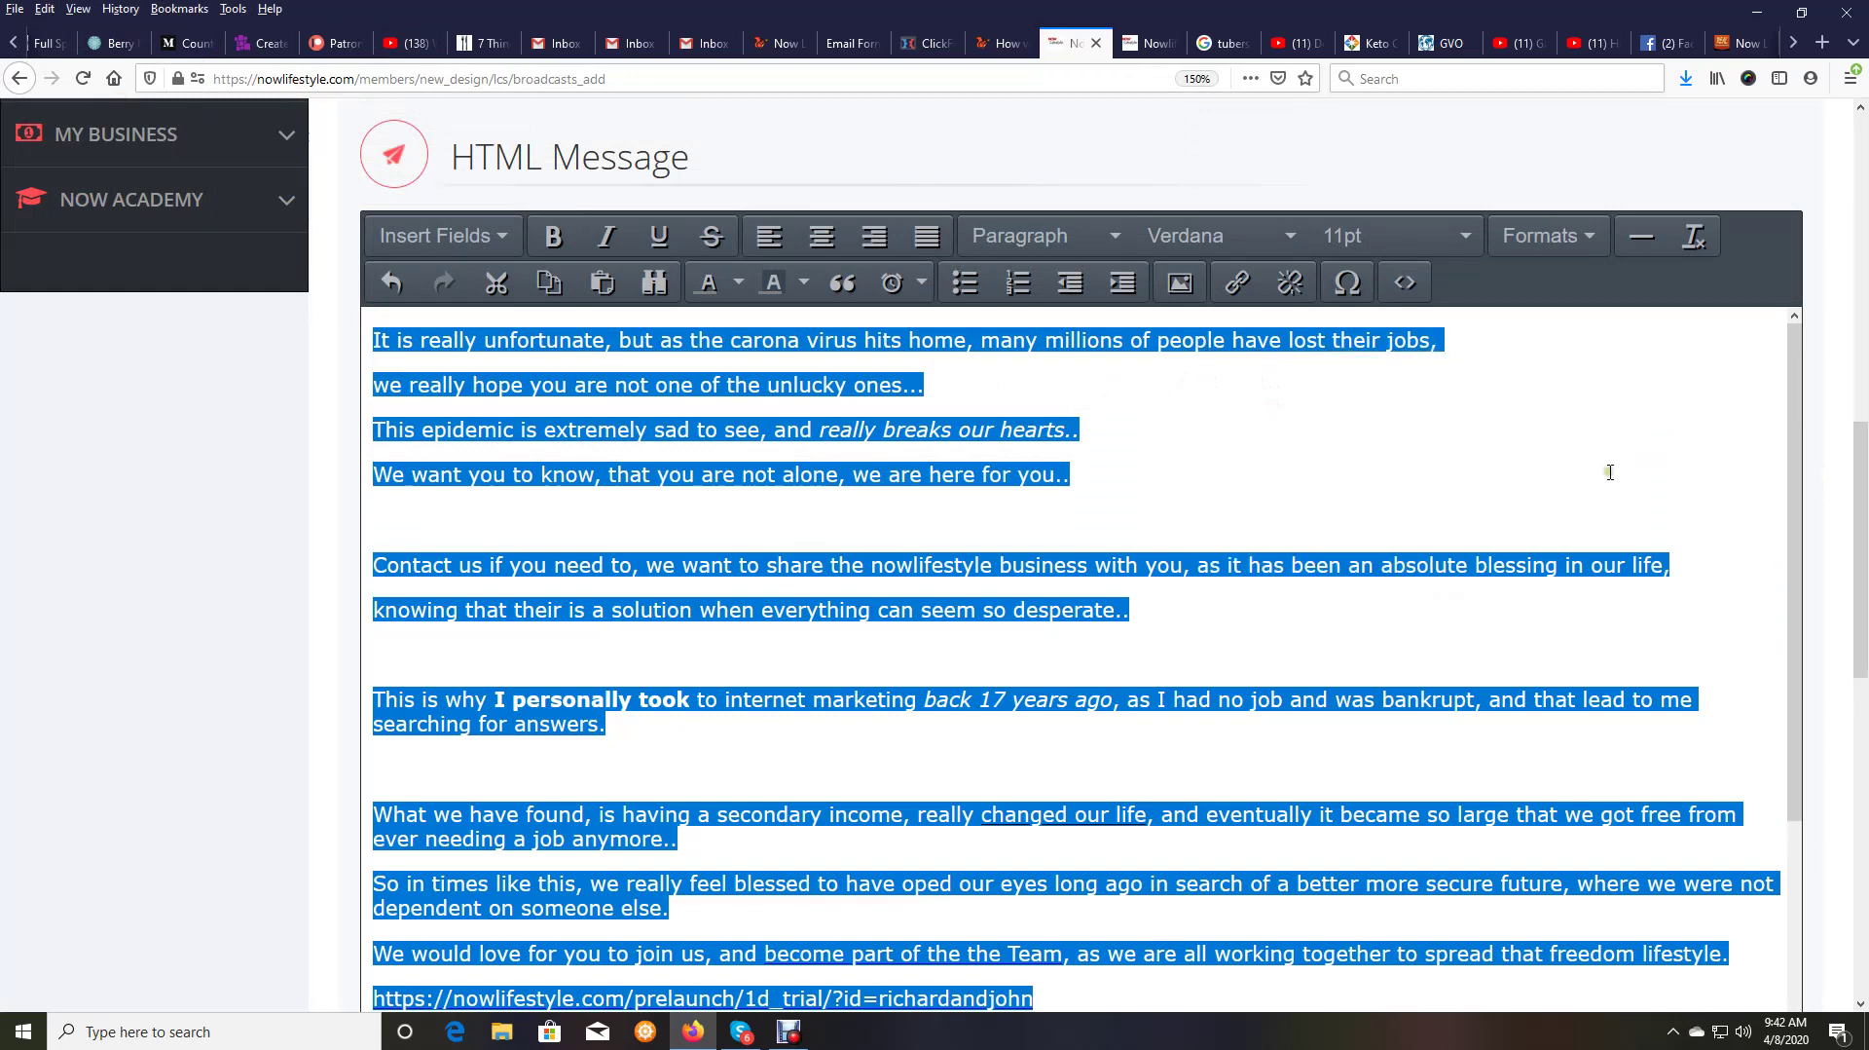
left_click(1608, 508)
scroll(1866, 513, "down", 10)
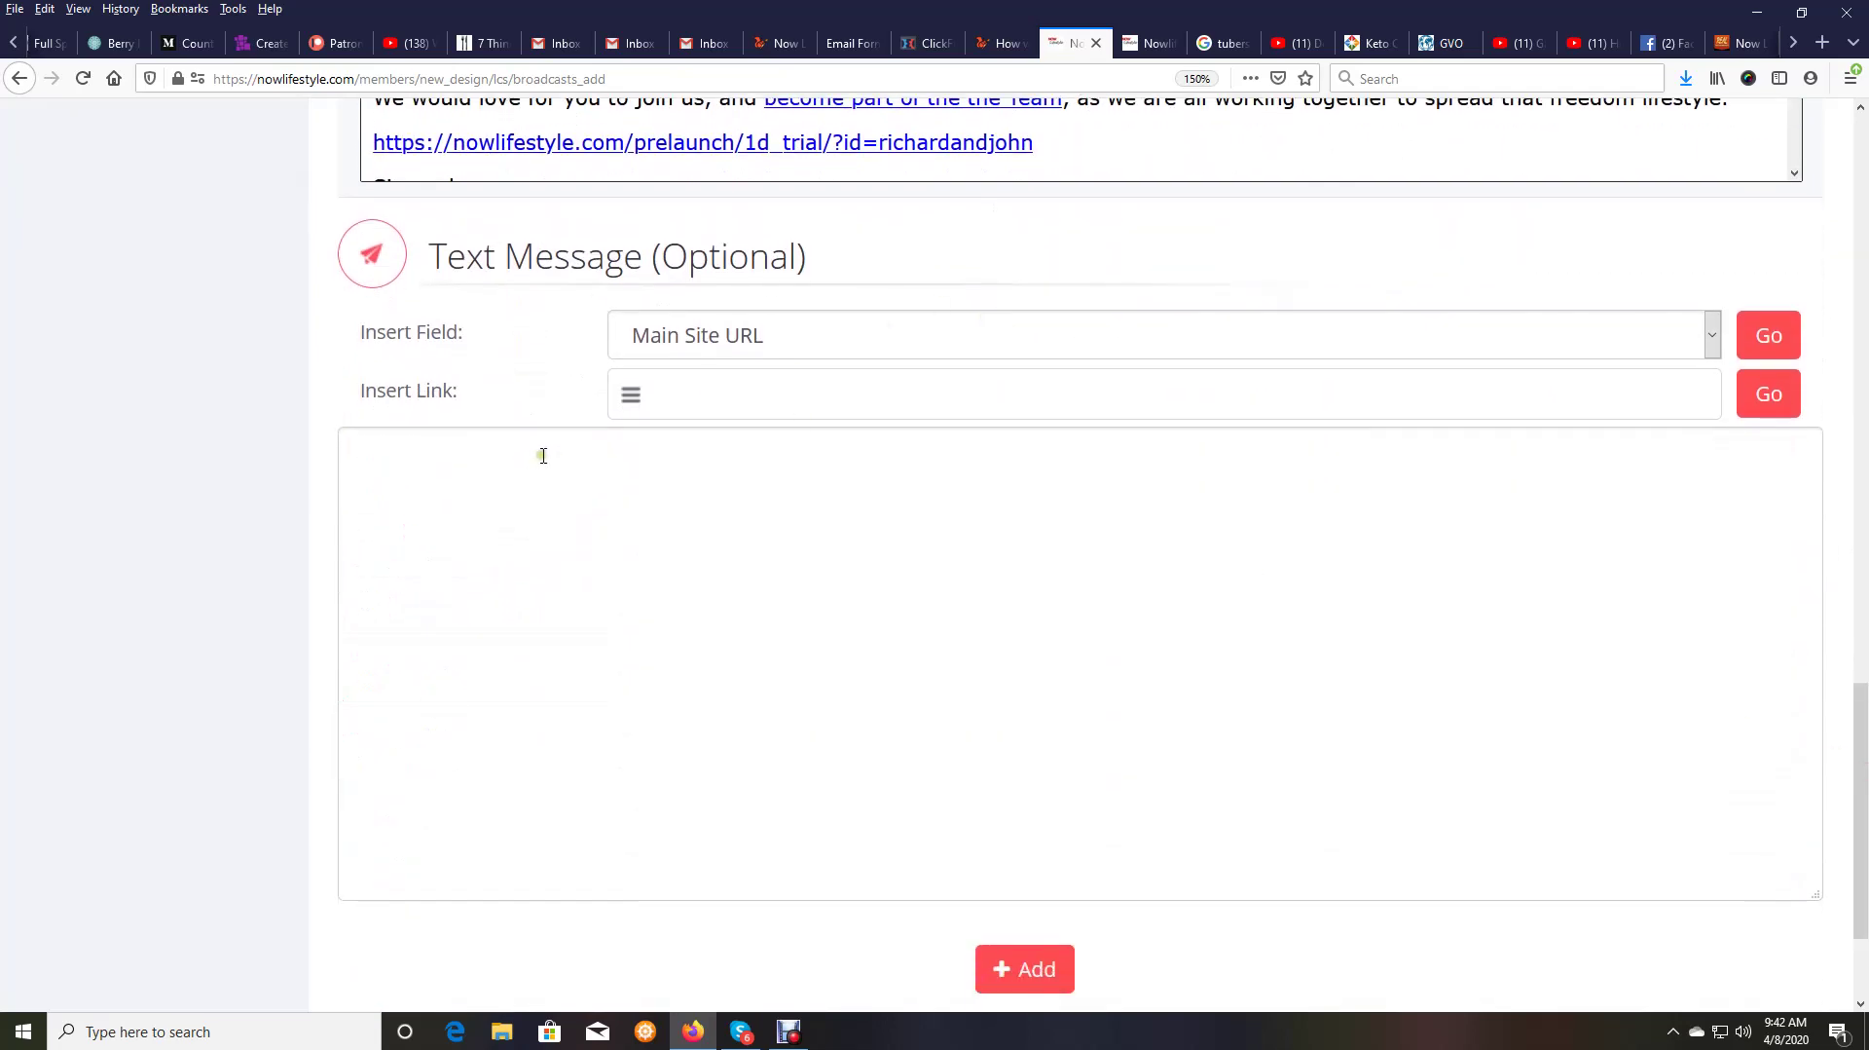
- Paste the copied email wording into the Text Message (Optional) box
left_click(531, 451)
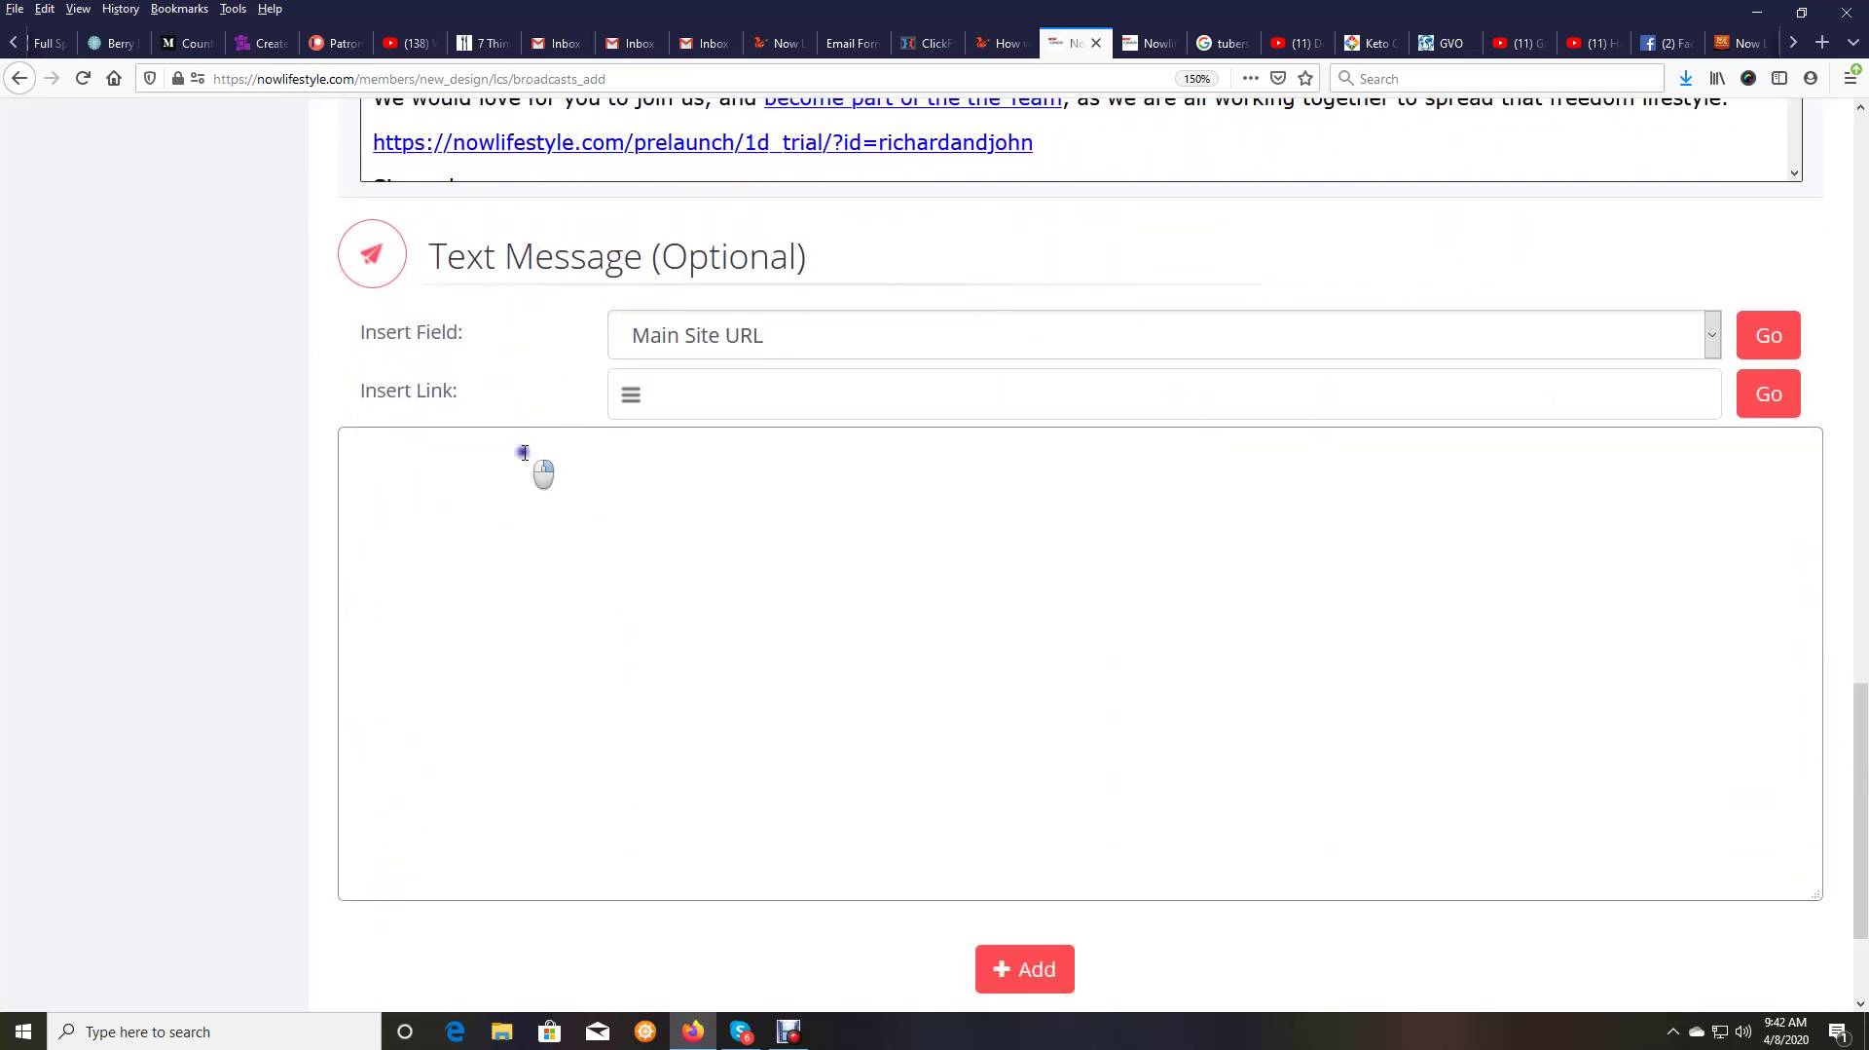
right_click(517, 447)
left_click(564, 529)
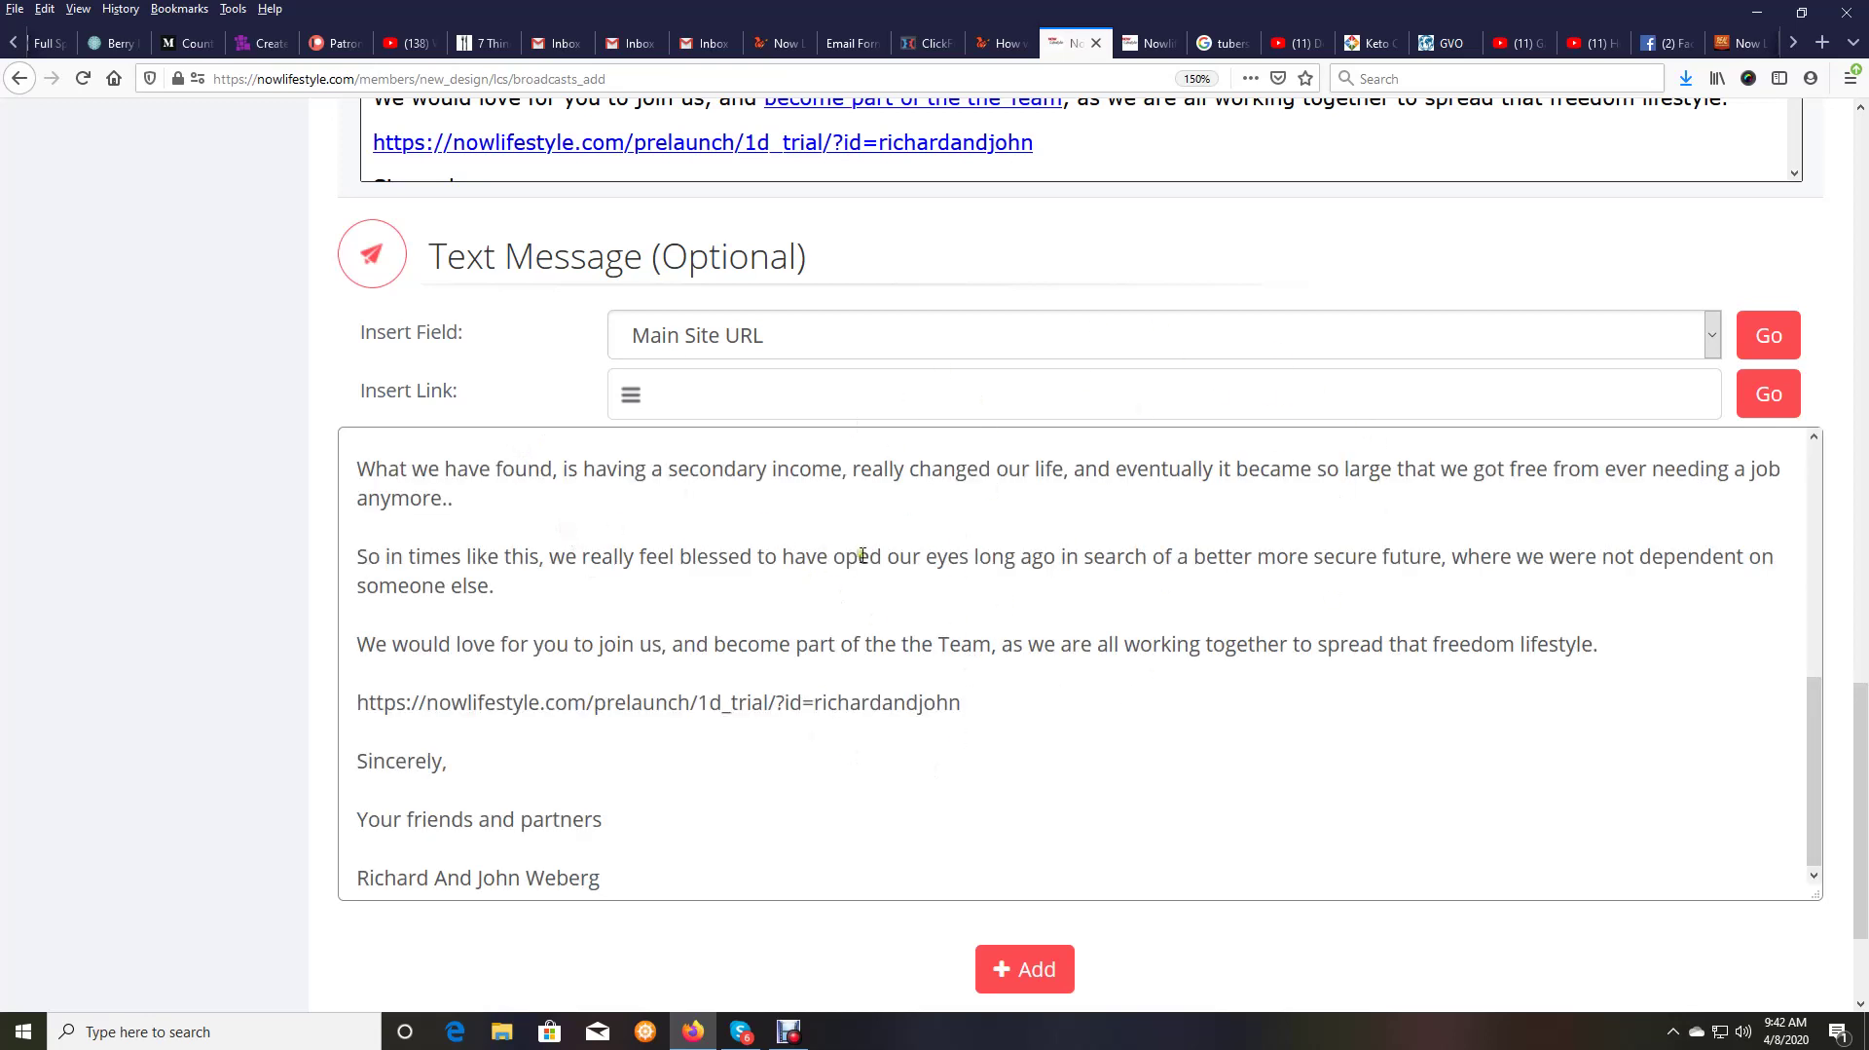
scroll(1014, 654, "up", 10)
scroll(888, 619, "up", 10)
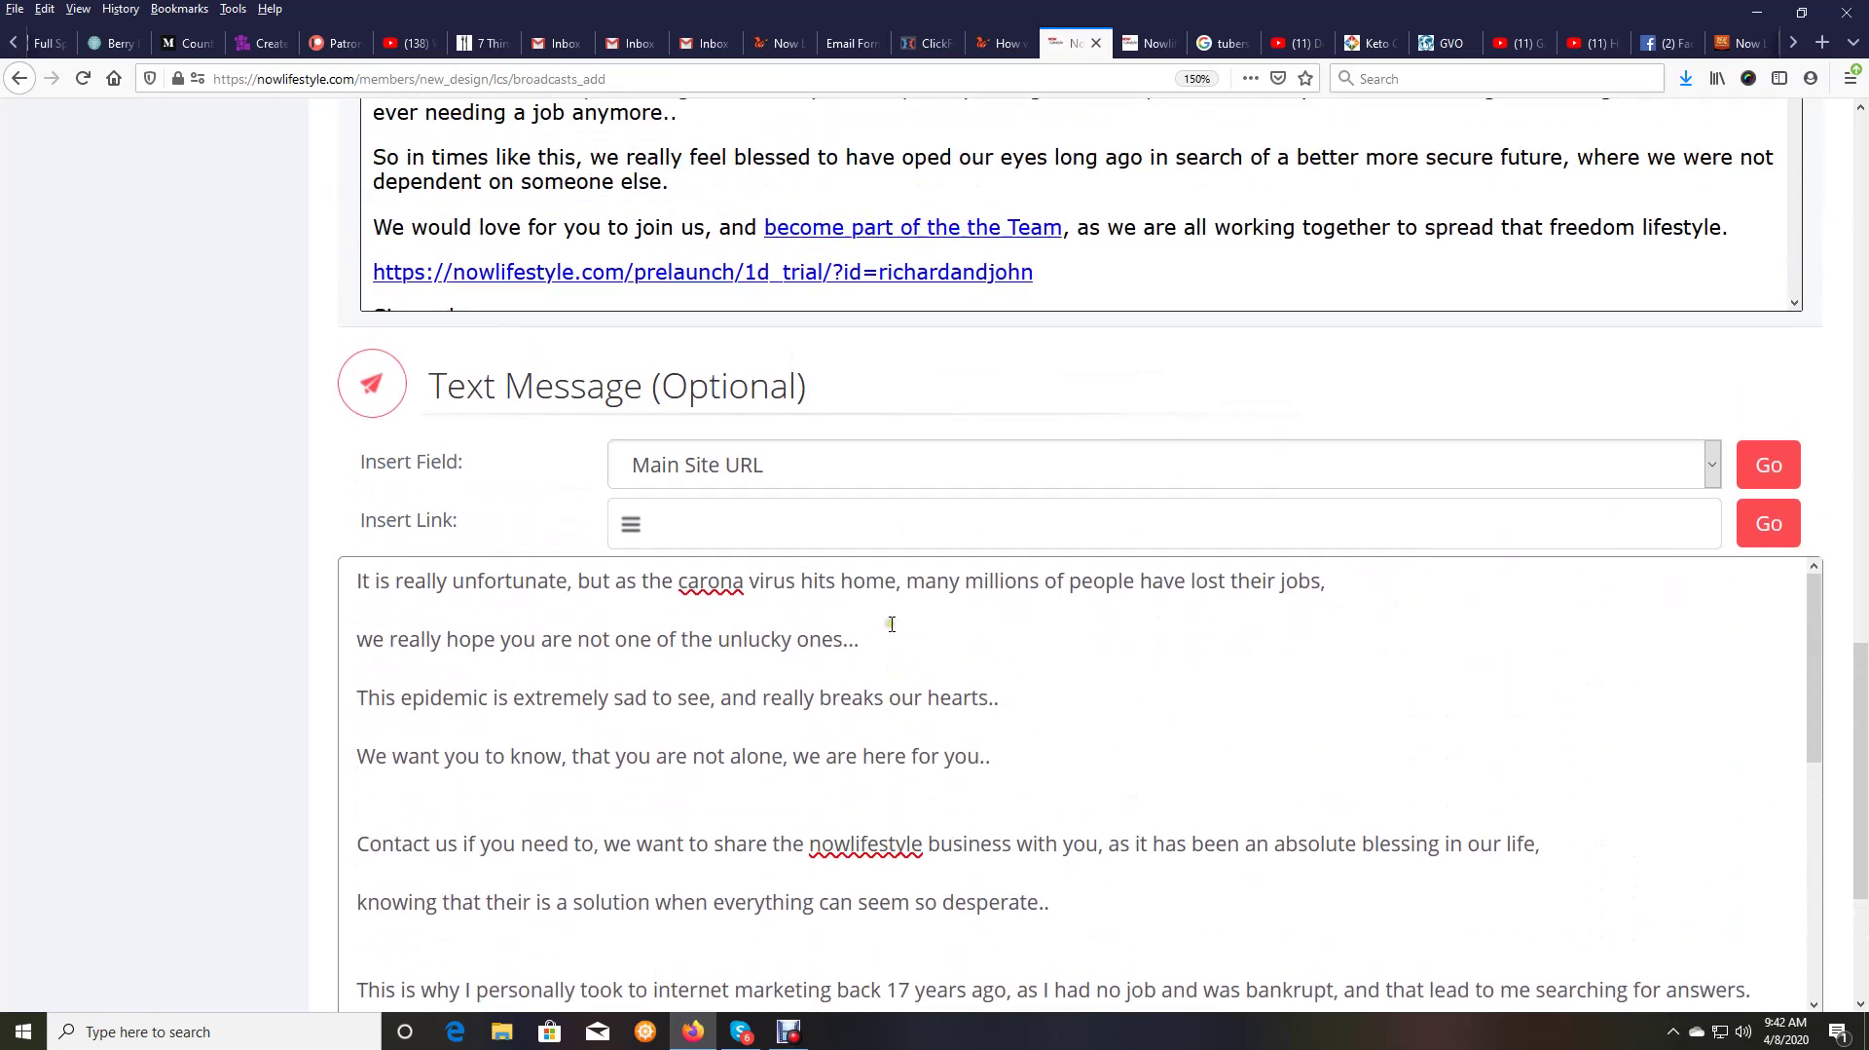
scroll(891, 623, "up", 6)
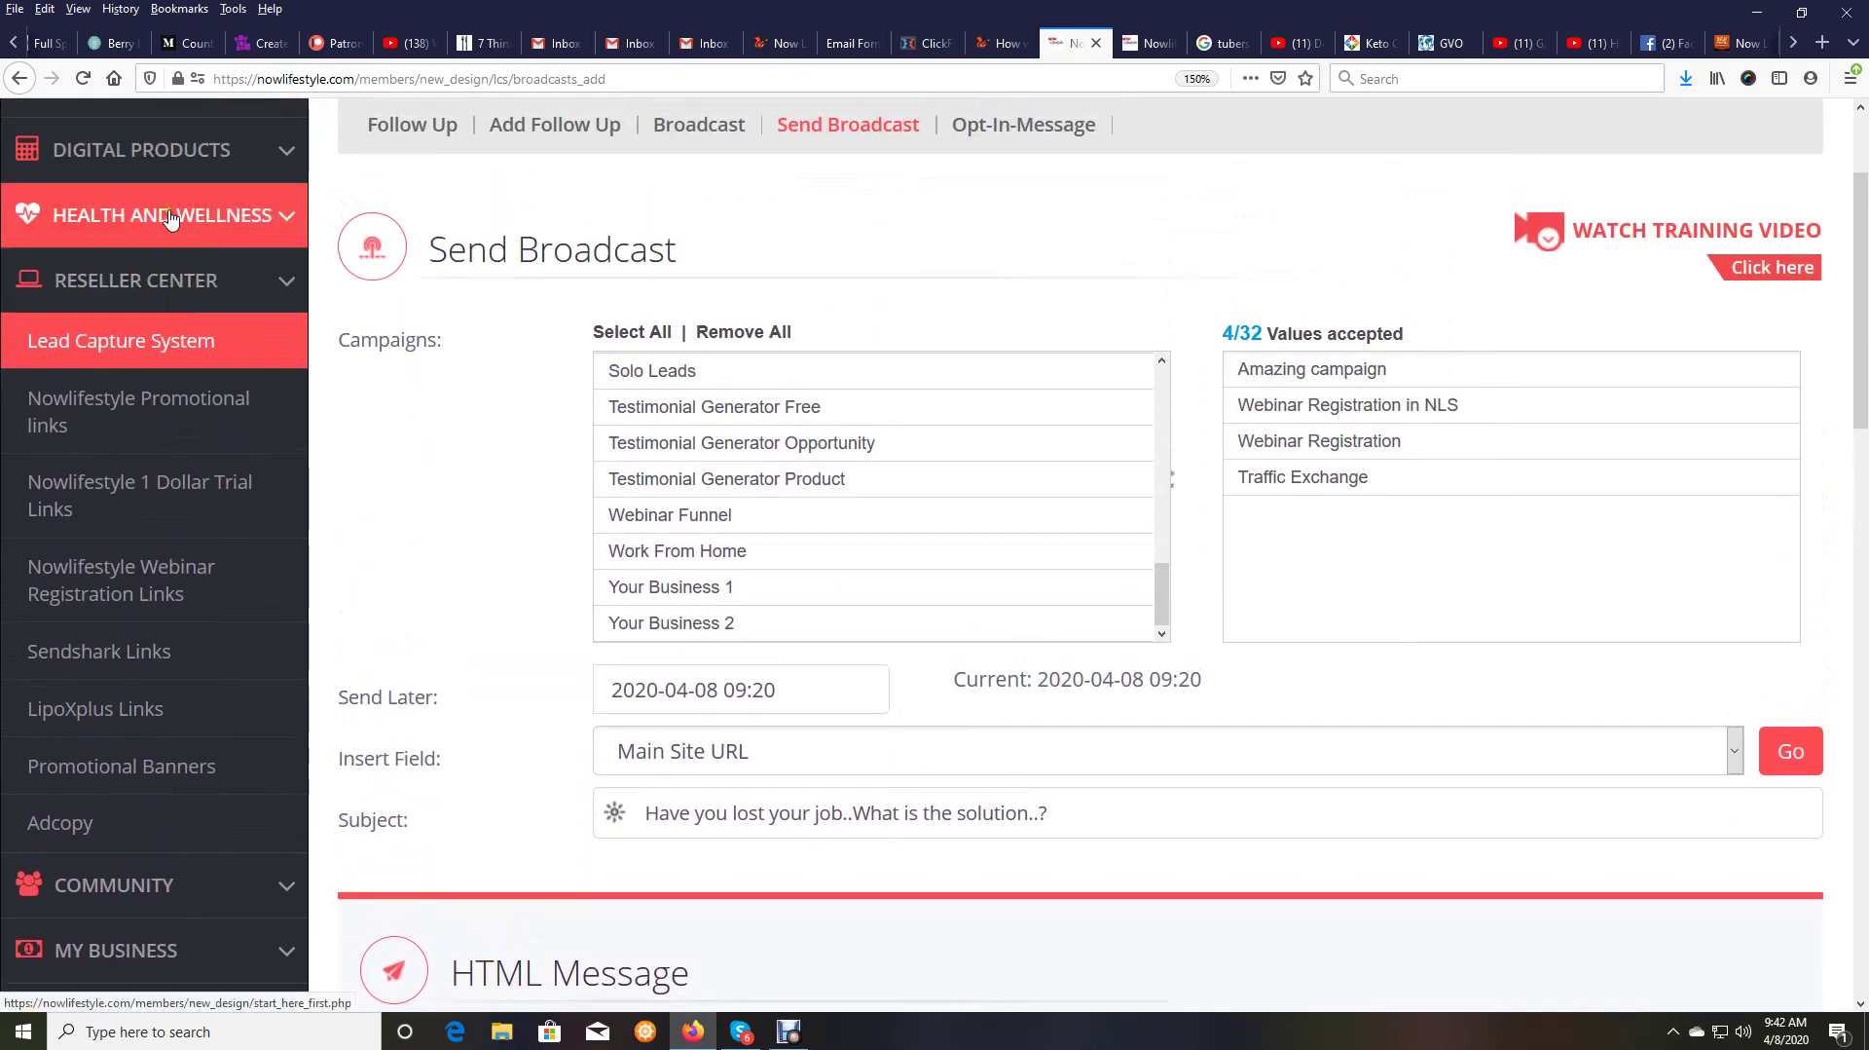
scroll(170, 214, "up", 3)
scroll(815, 453, "down", 18)
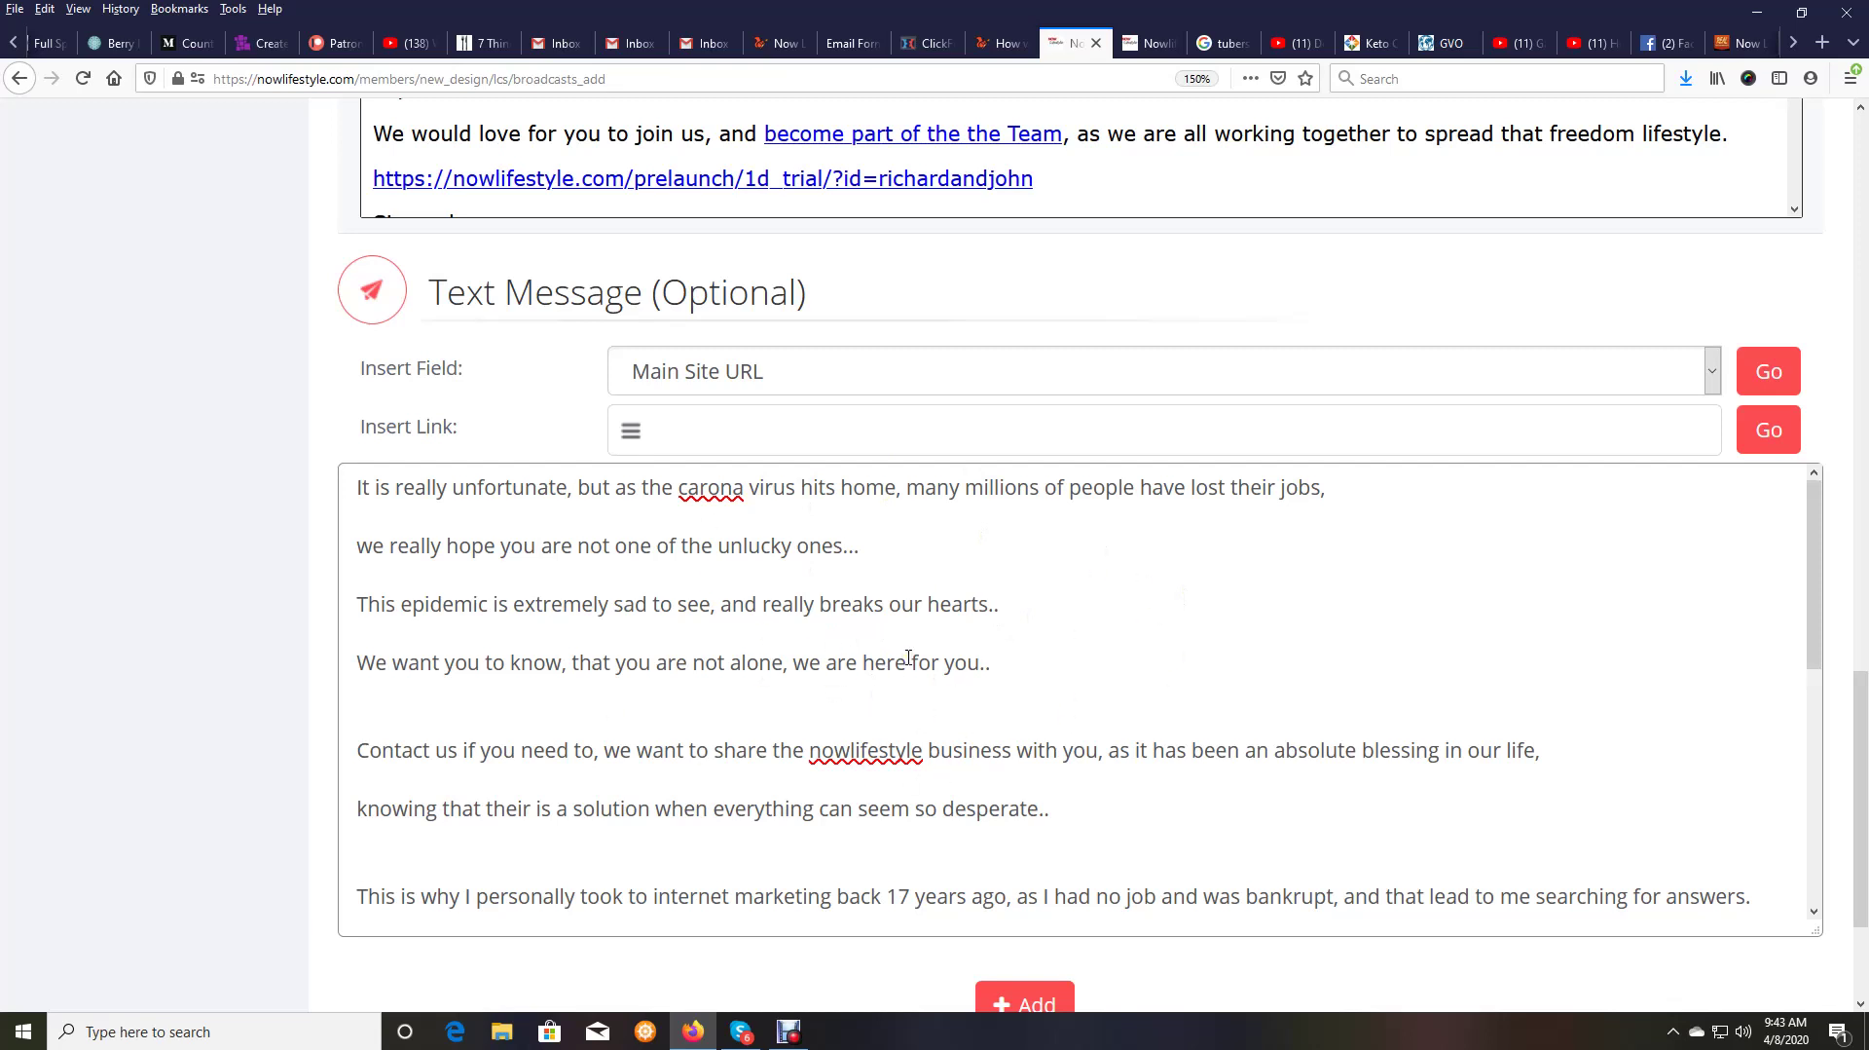
scroll(1068, 730, "up", 1)
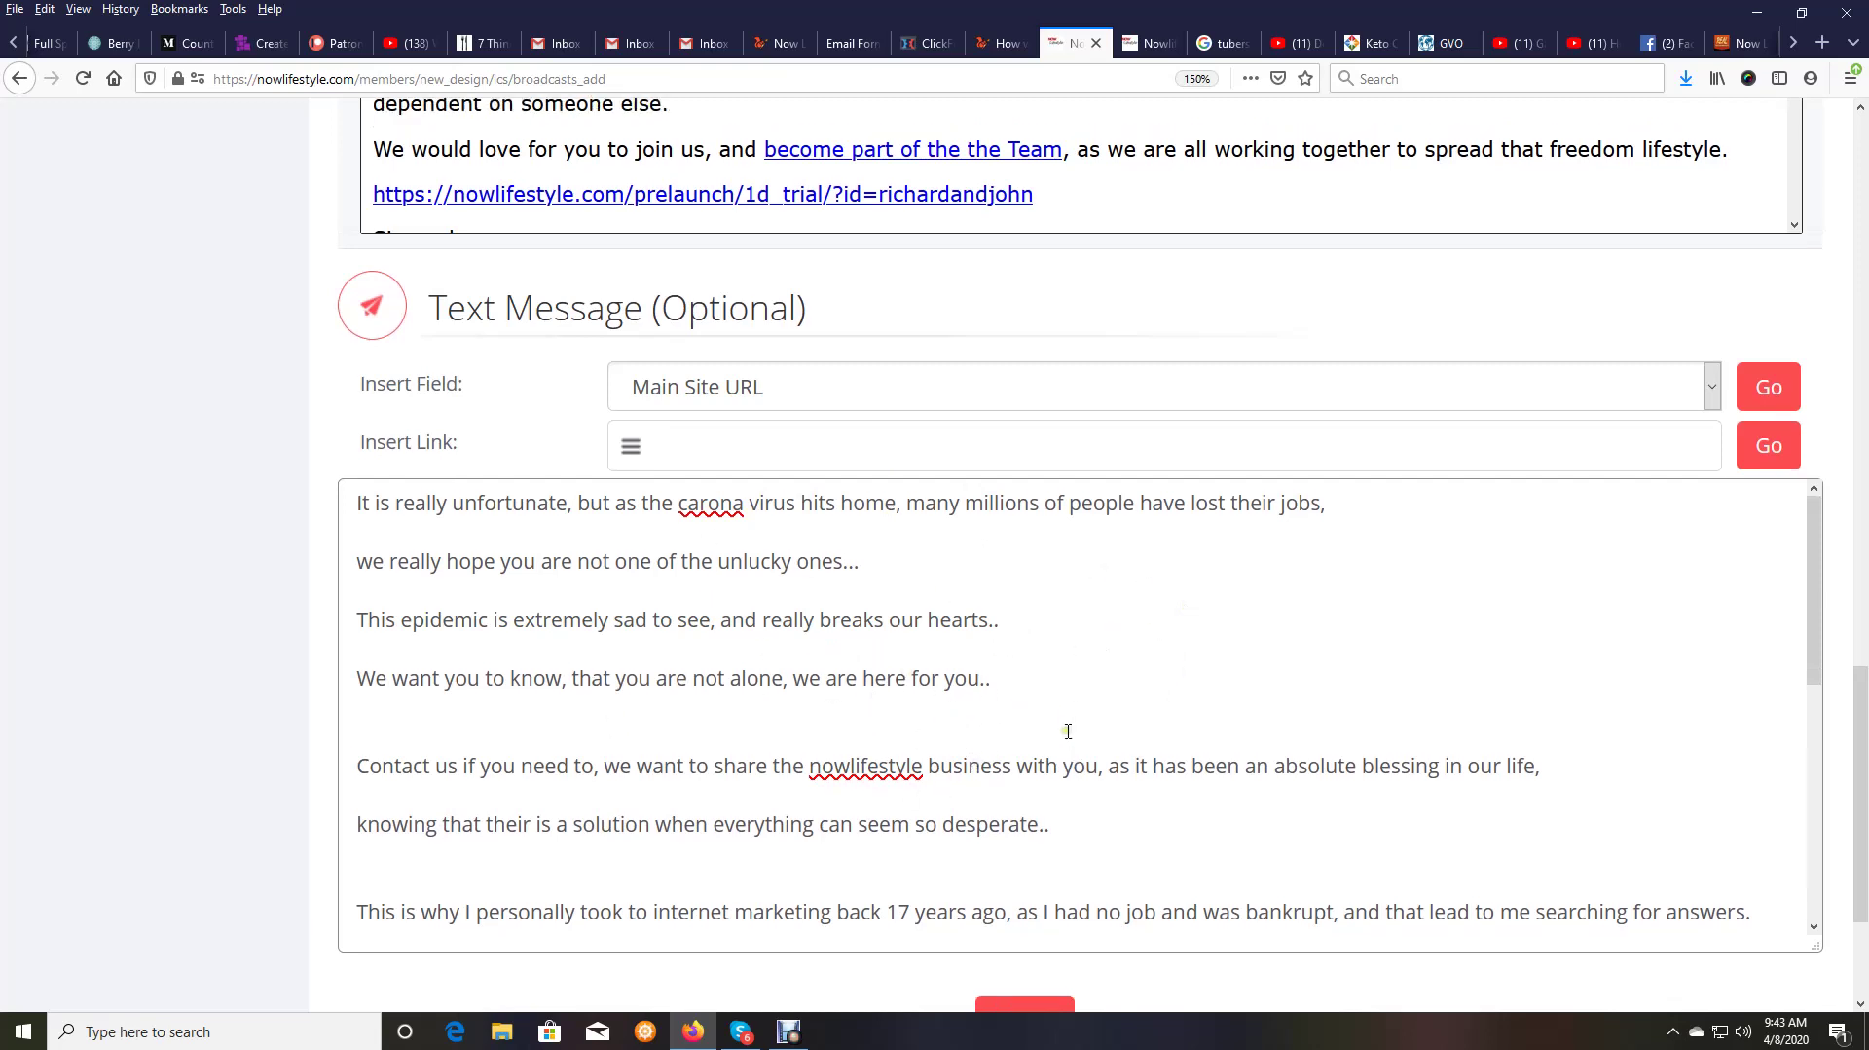
scroll(1066, 725, "up", 6)
scroll(1064, 726, "down", 5)
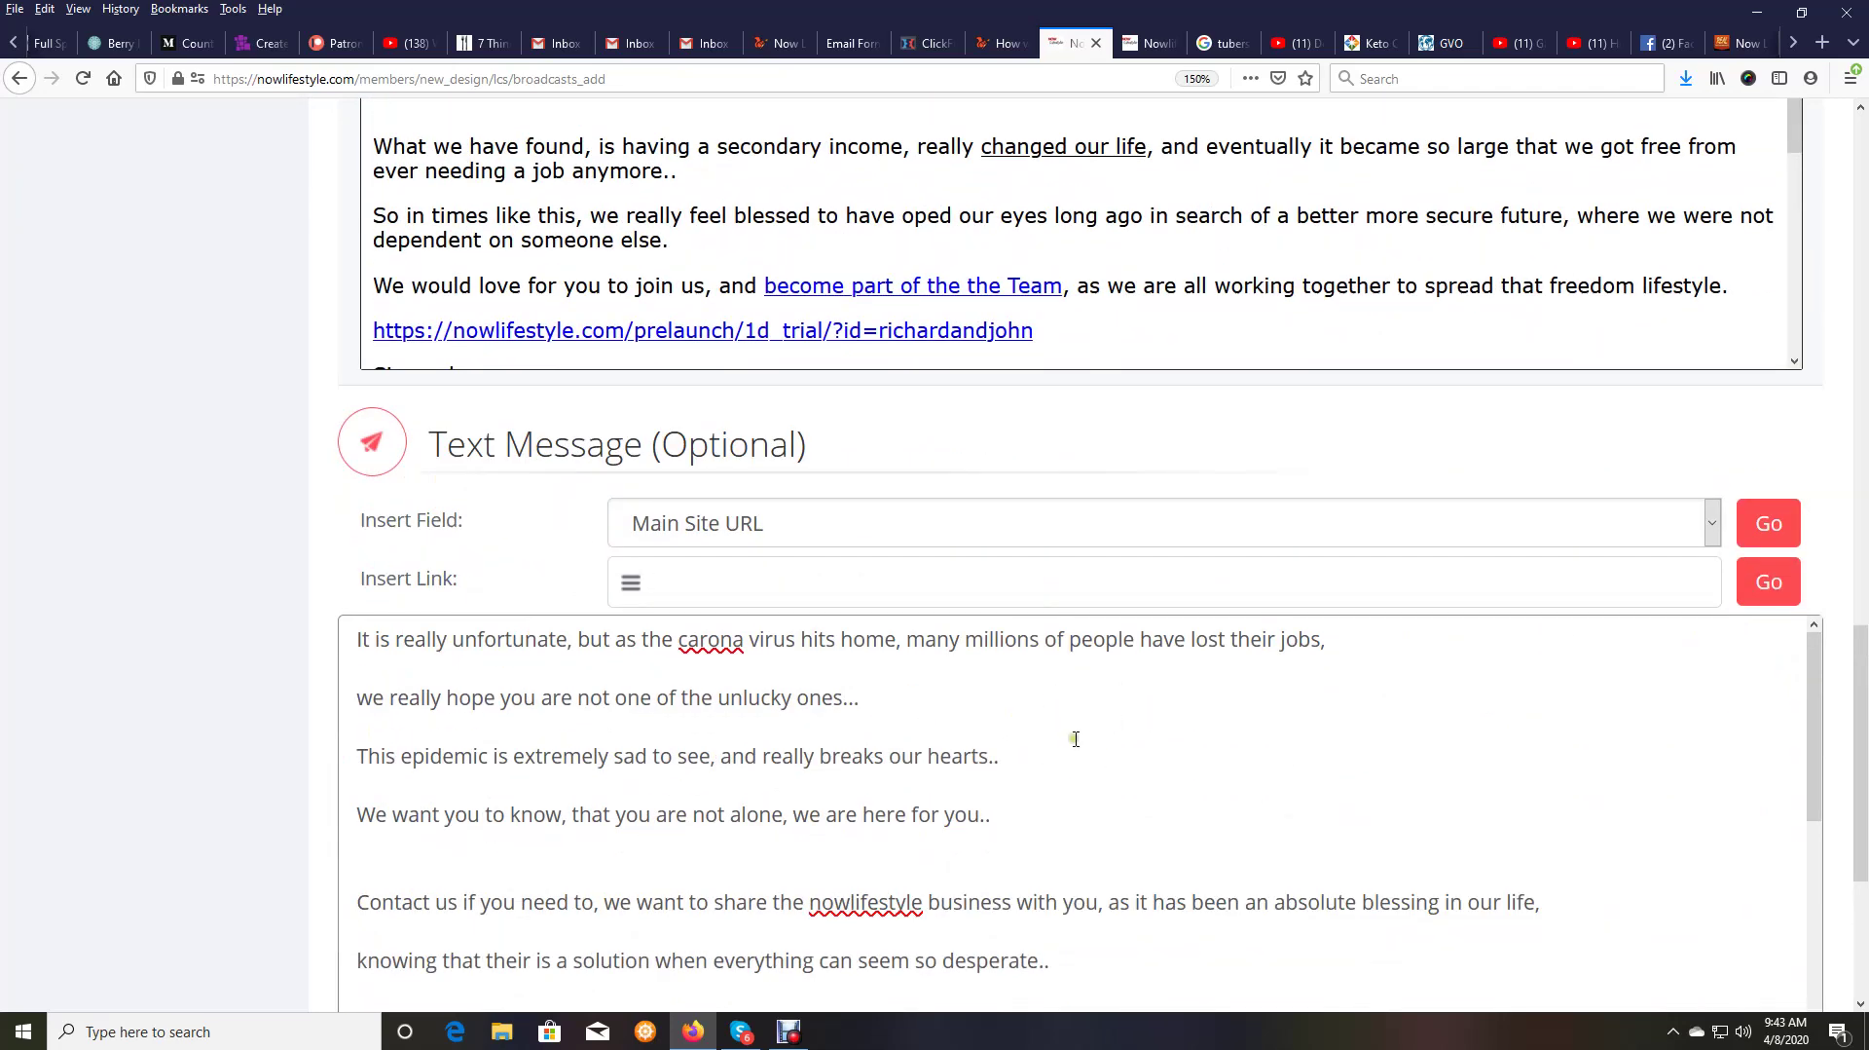
scroll(1071, 738, "up", 2)
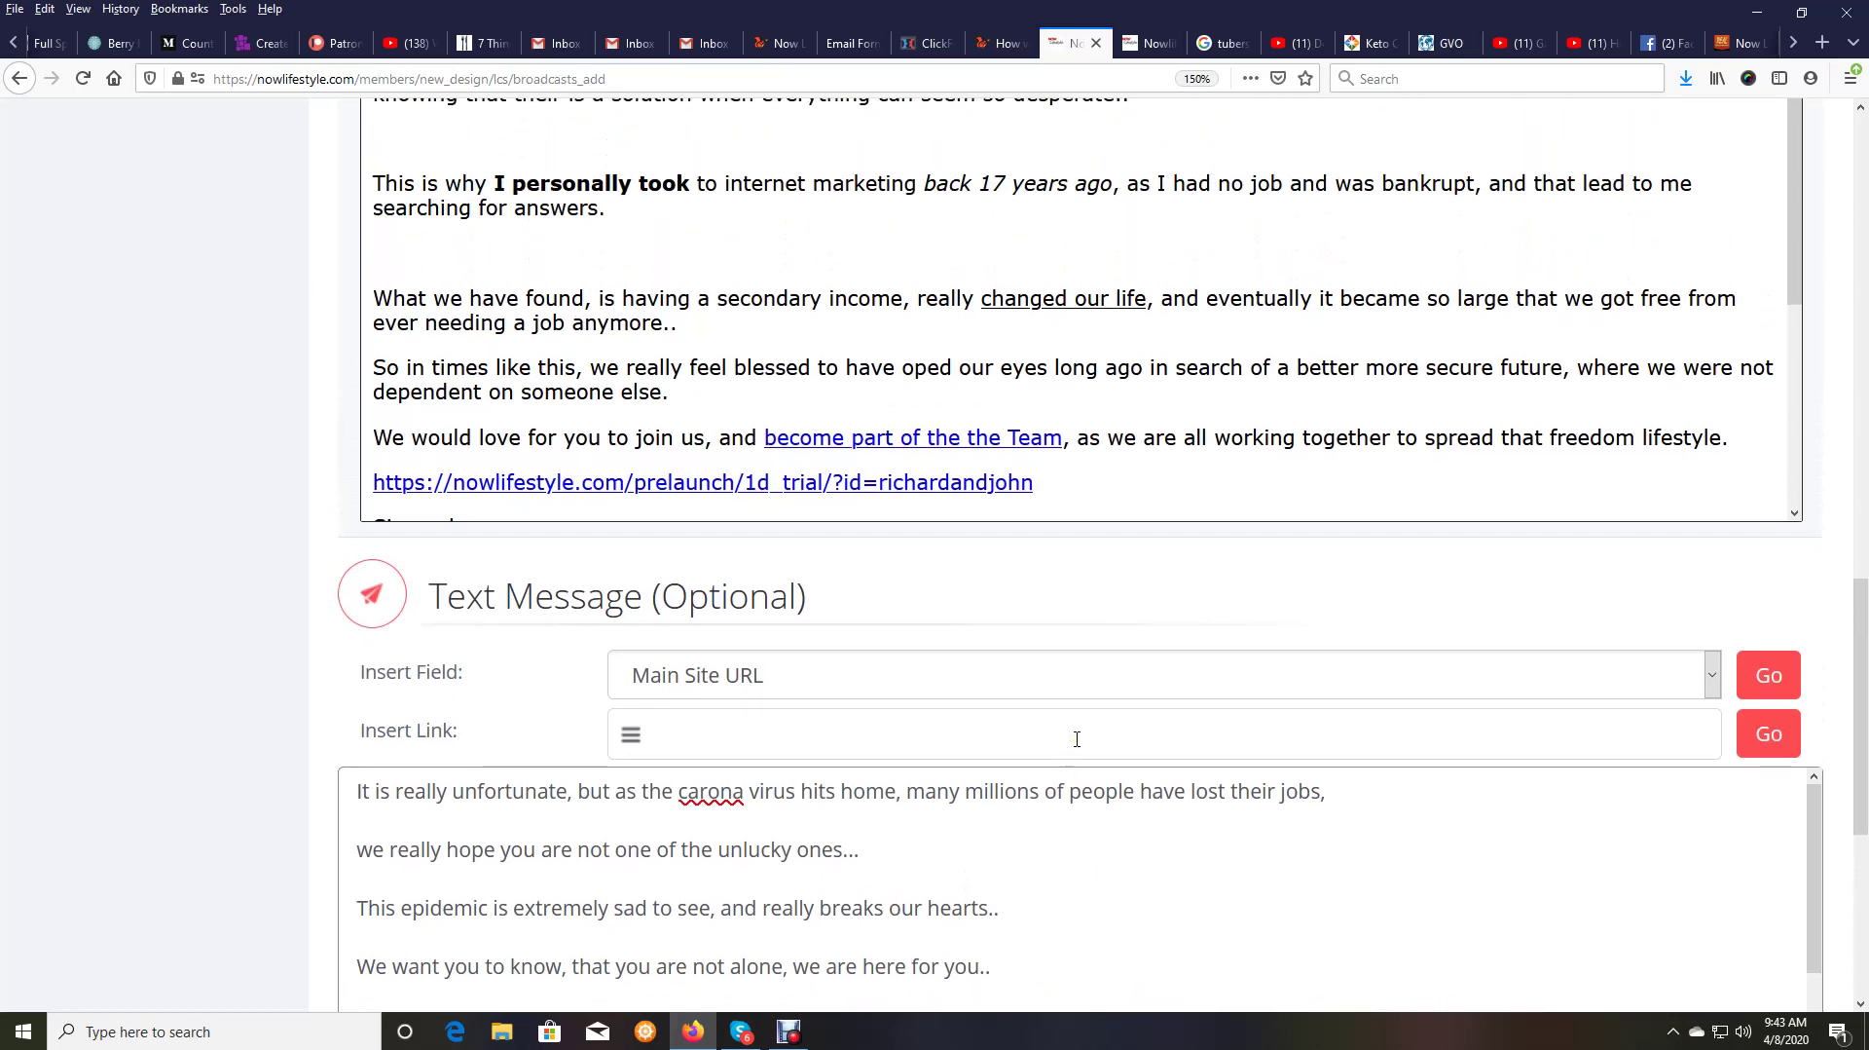
scroll(1101, 751, "up", 6)
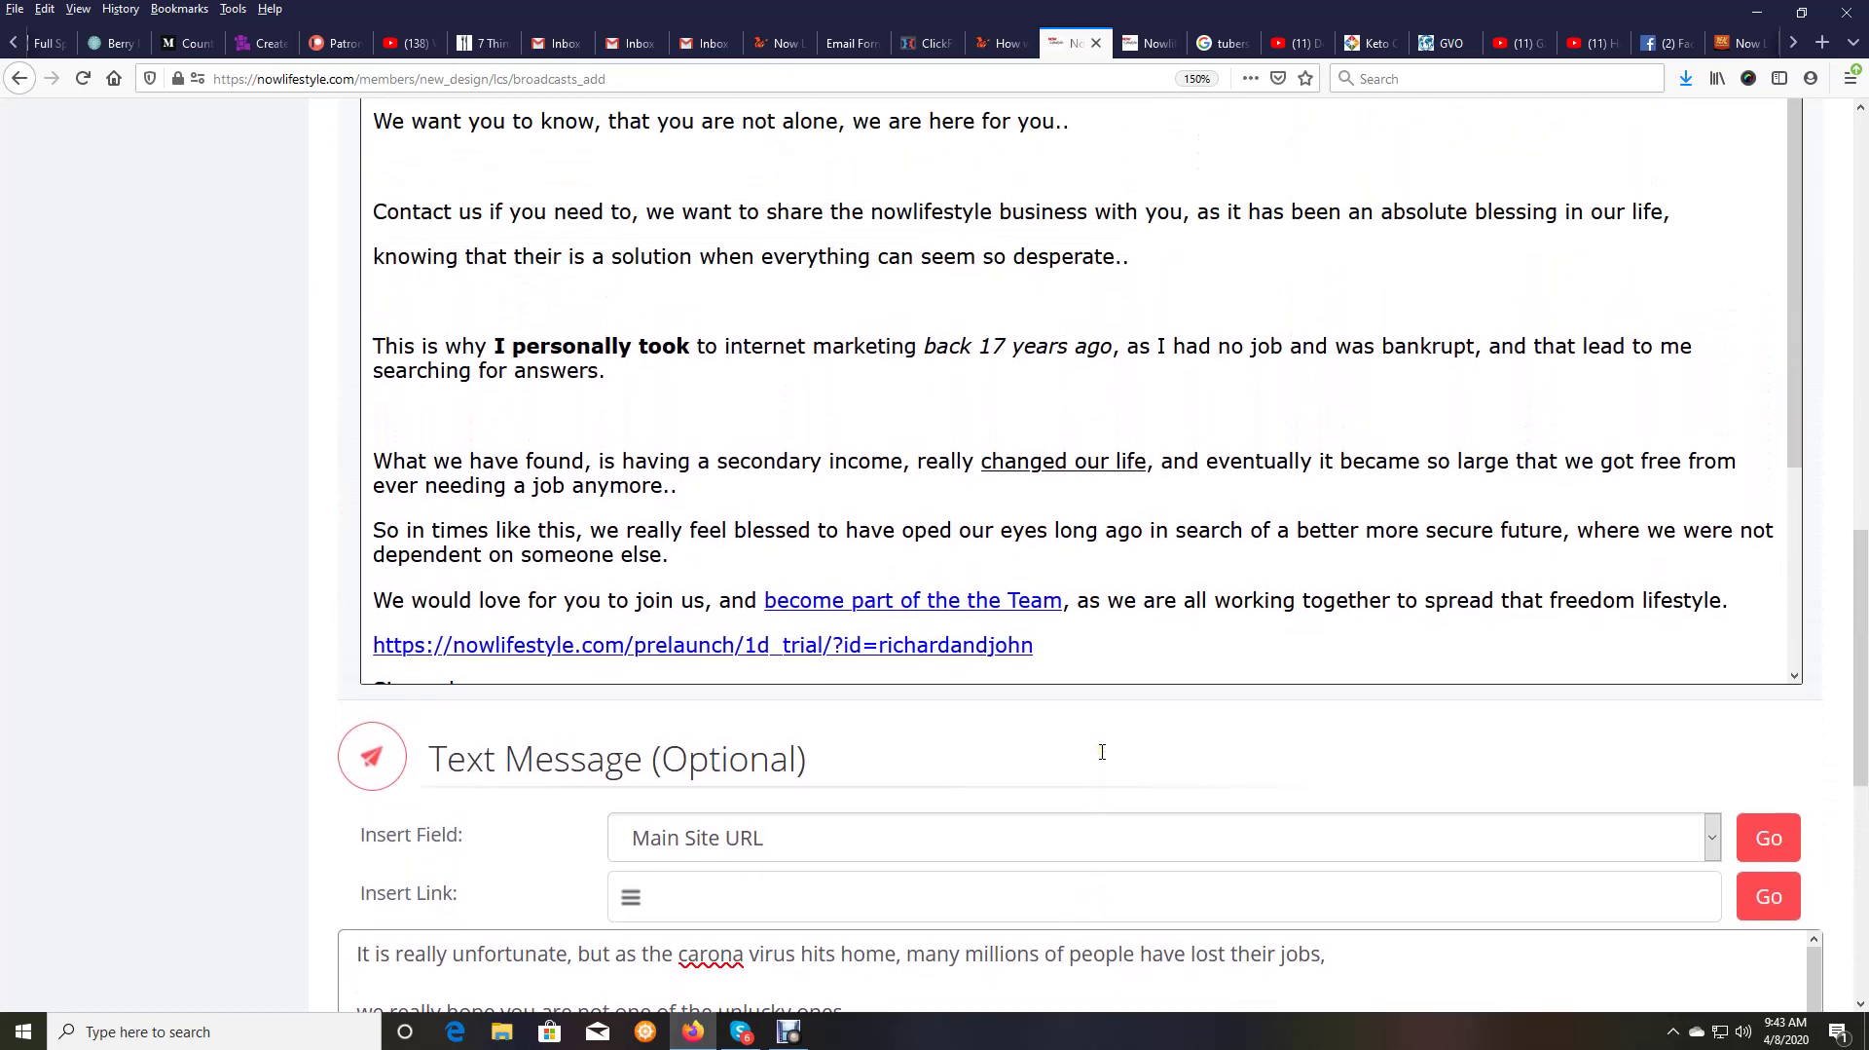
scroll(1042, 728, "up", 6)
scroll(1043, 728, "down", 4)
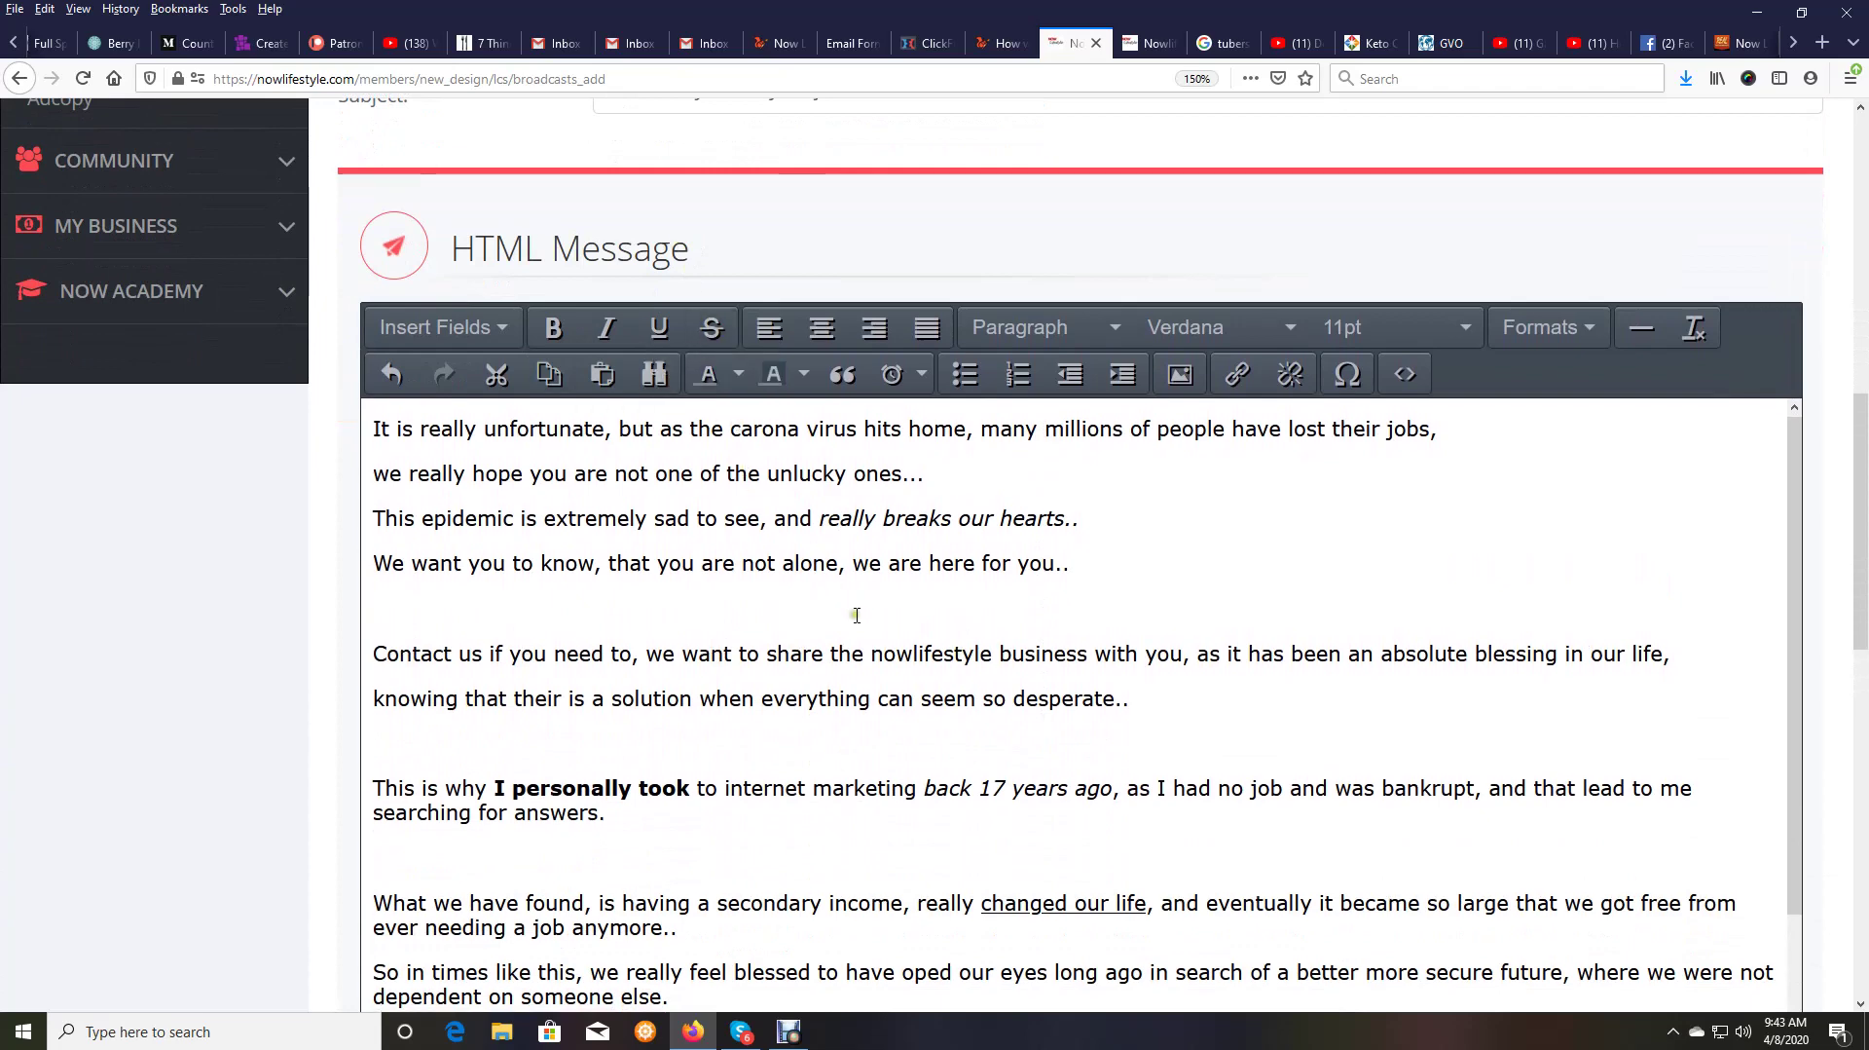
scroll(857, 682, "down", 3)
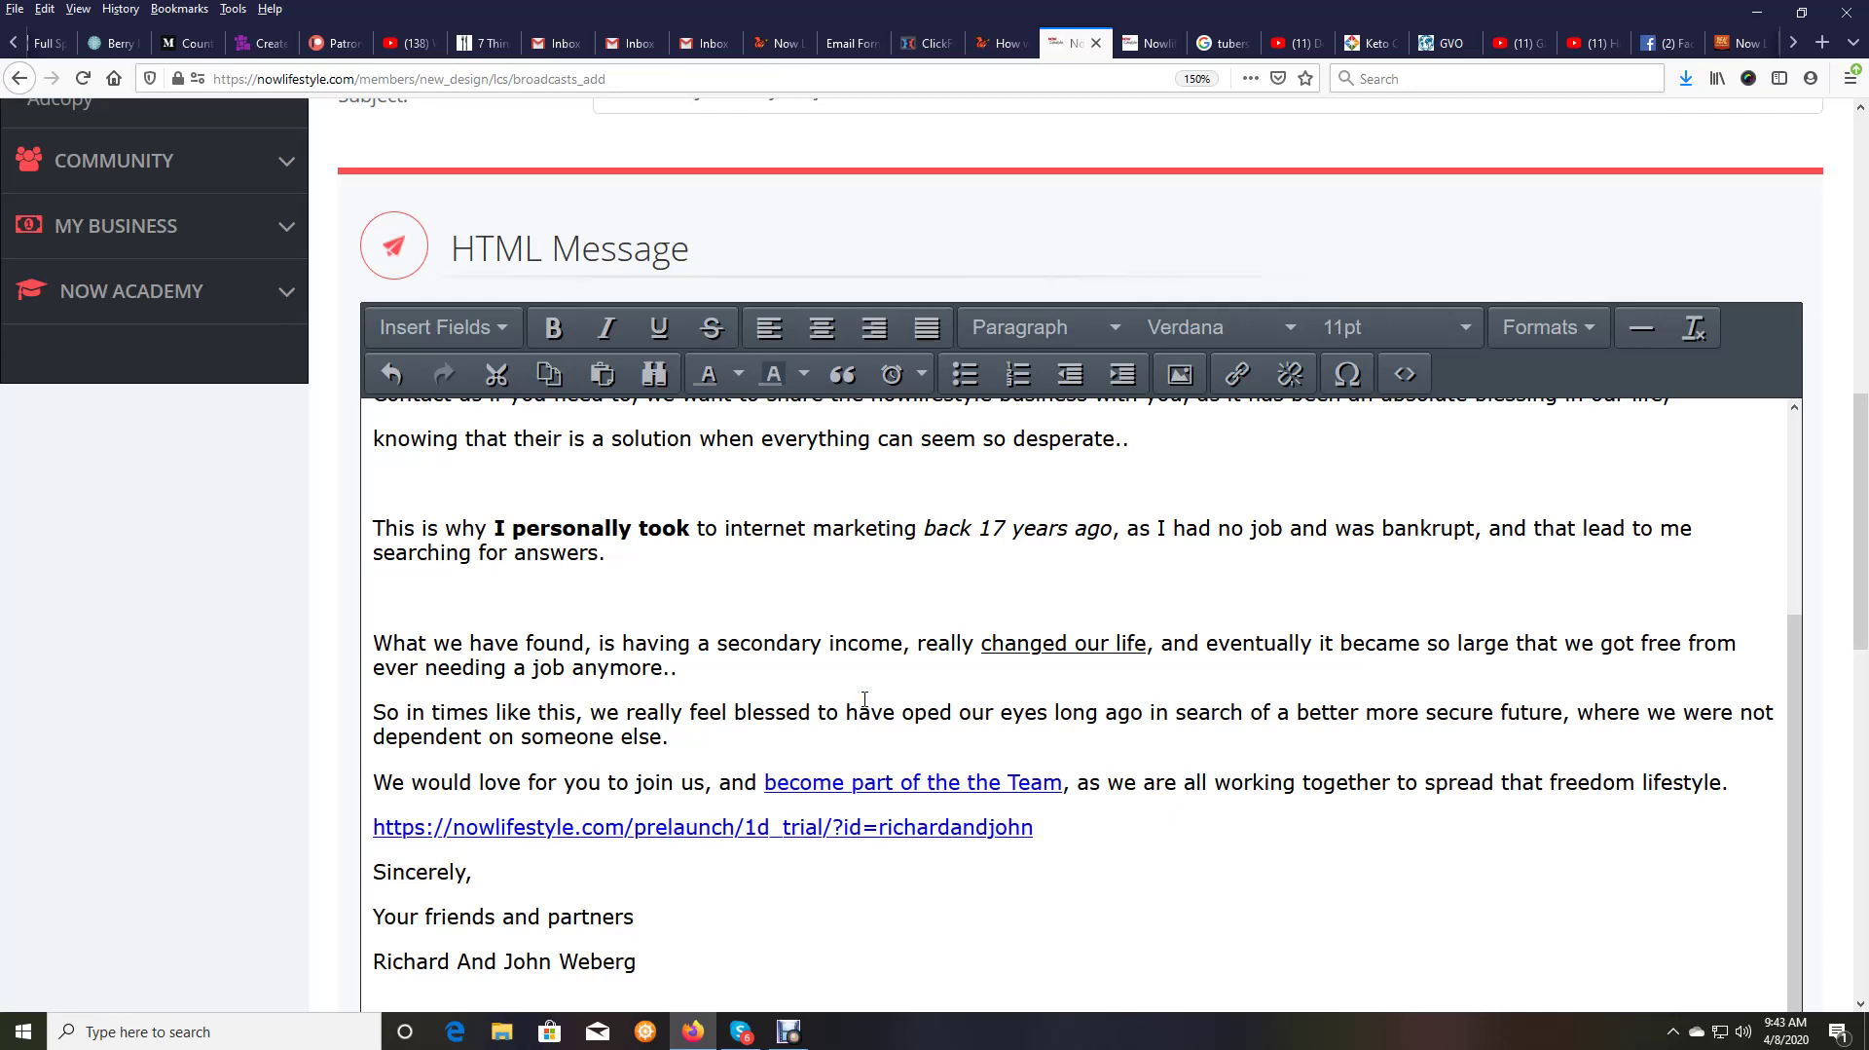
left_click_drag(1856, 604, 1852, 686)
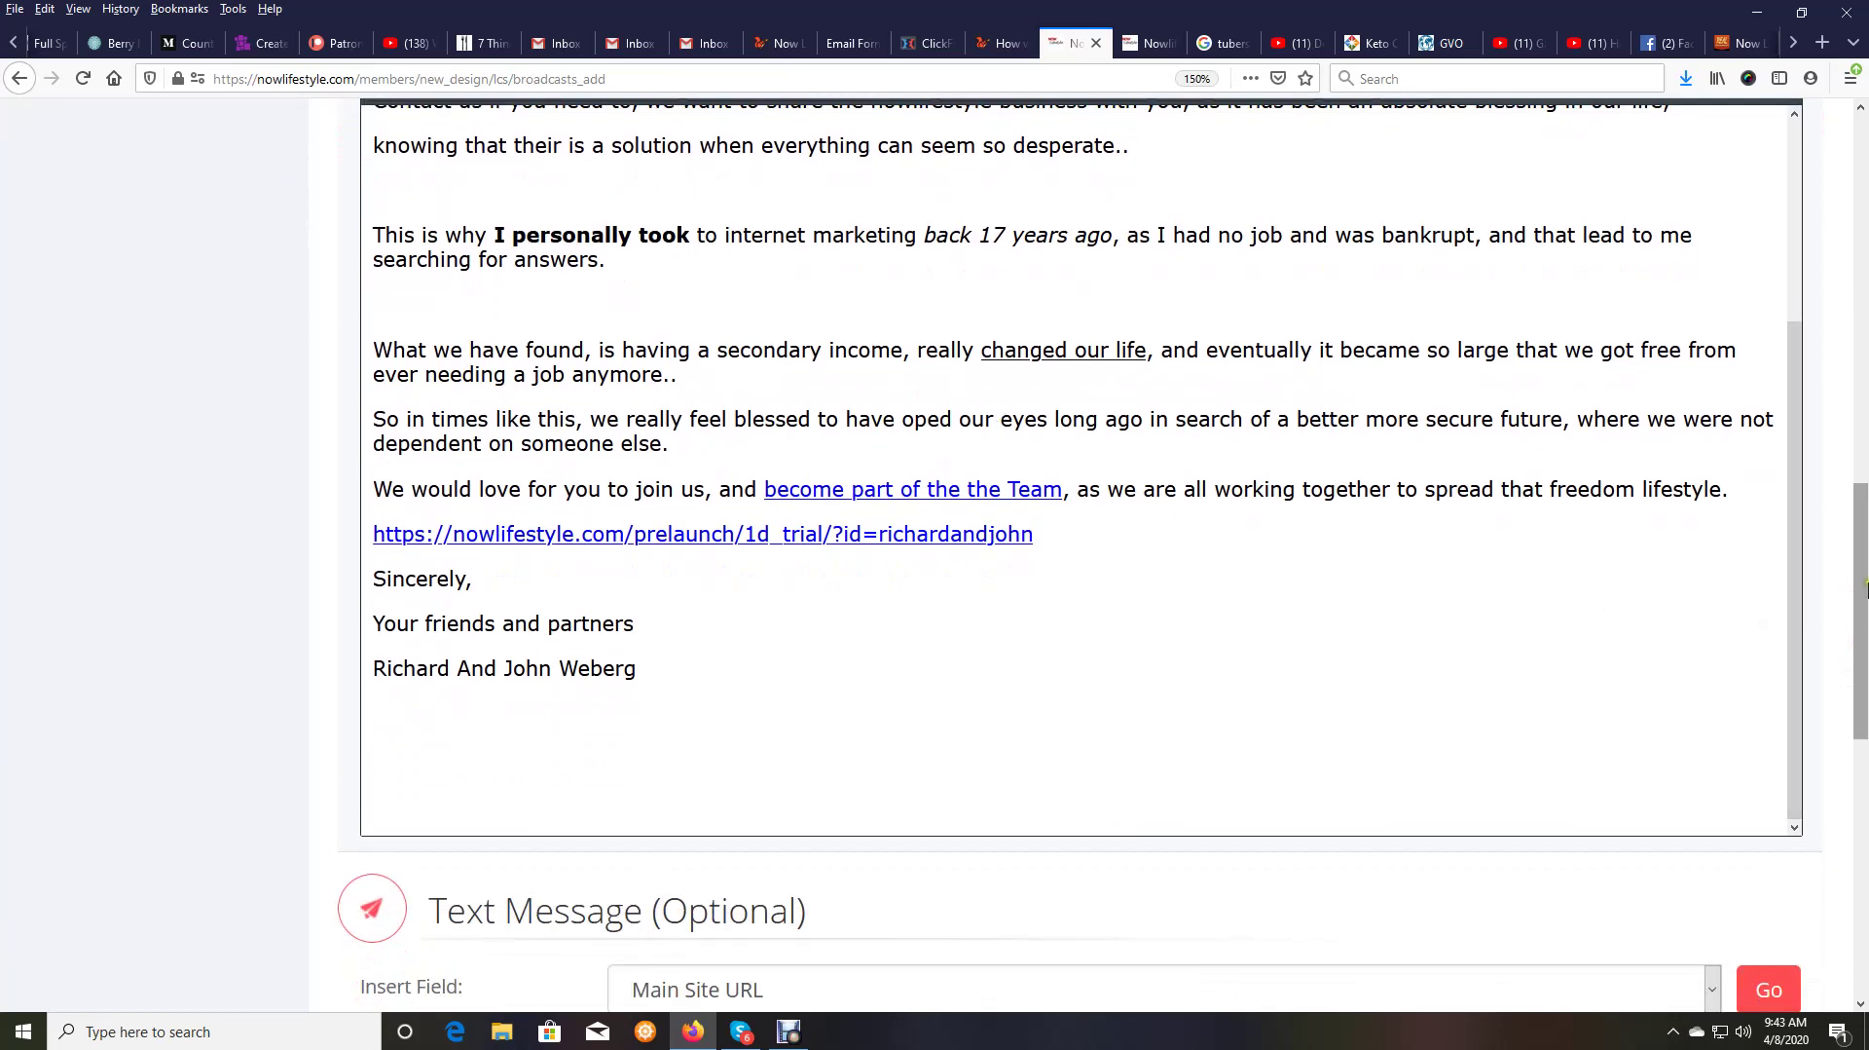
left_click_drag(1862, 604, 1862, 808)
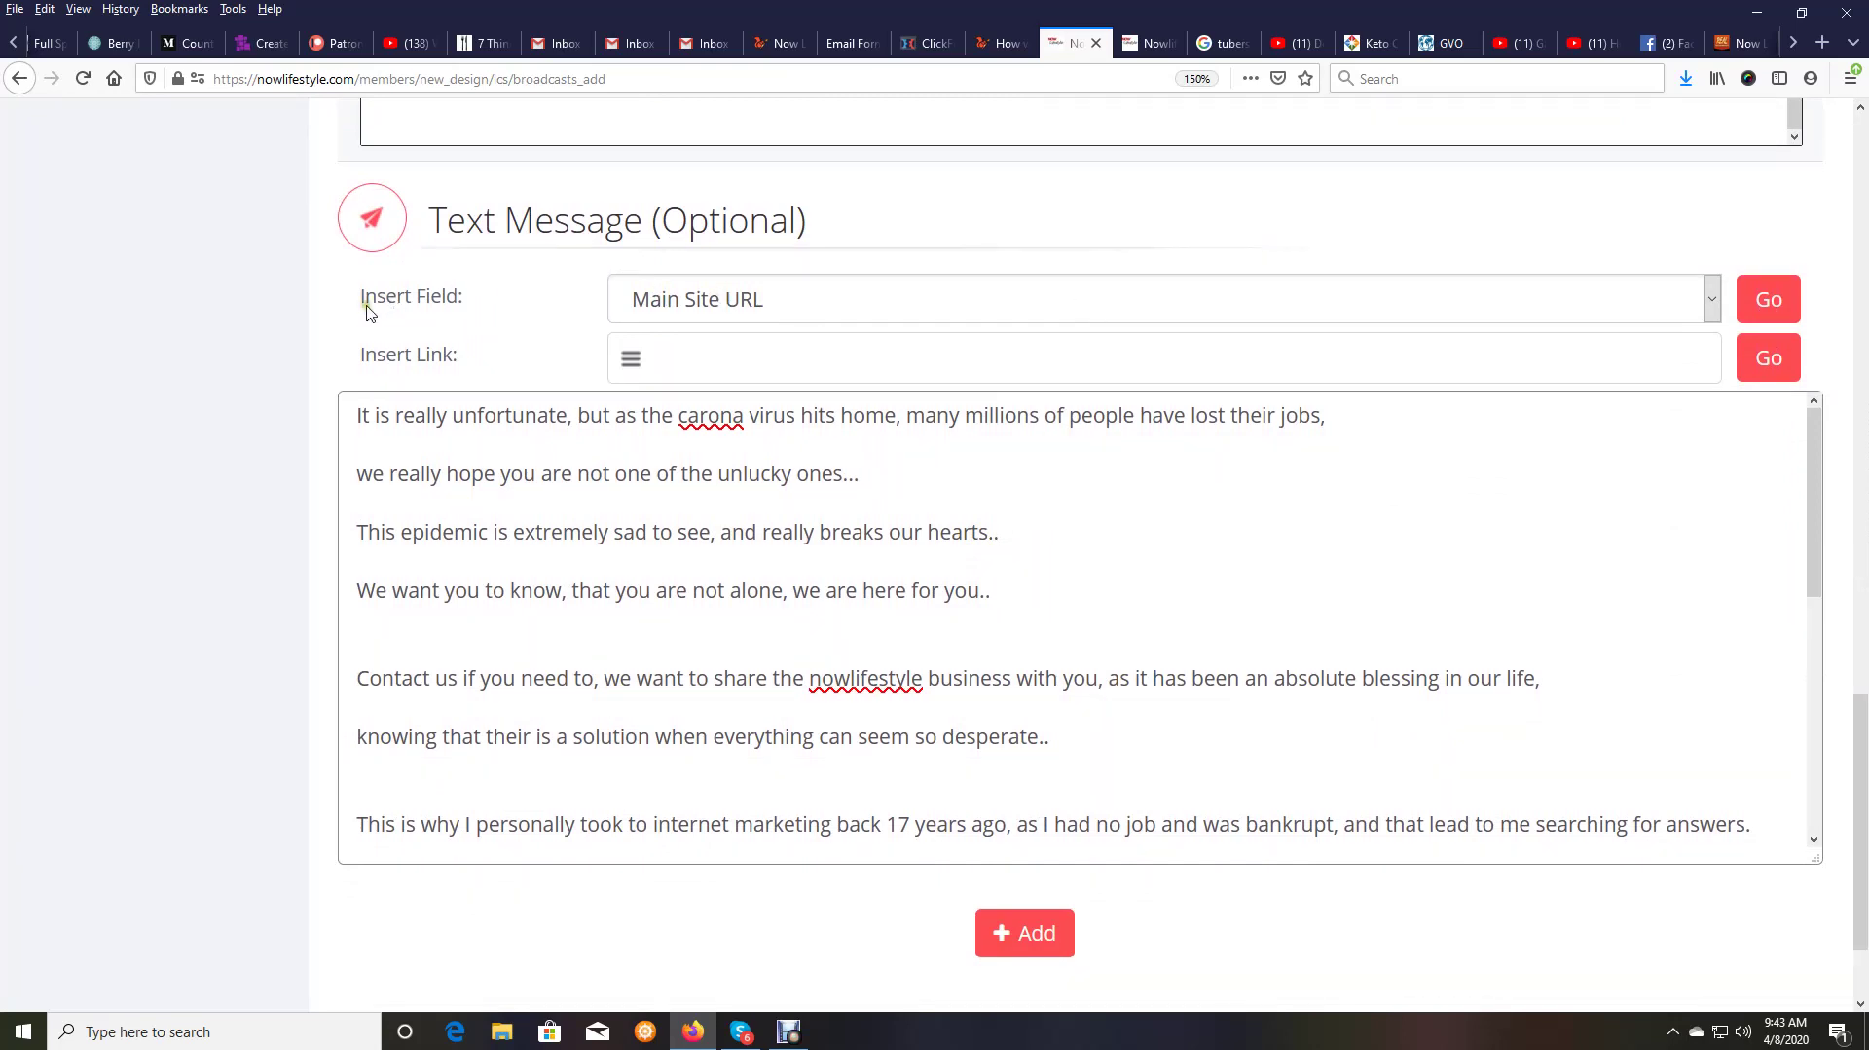
left_click_drag(363, 309, 366, 355)
left_click(448, 358)
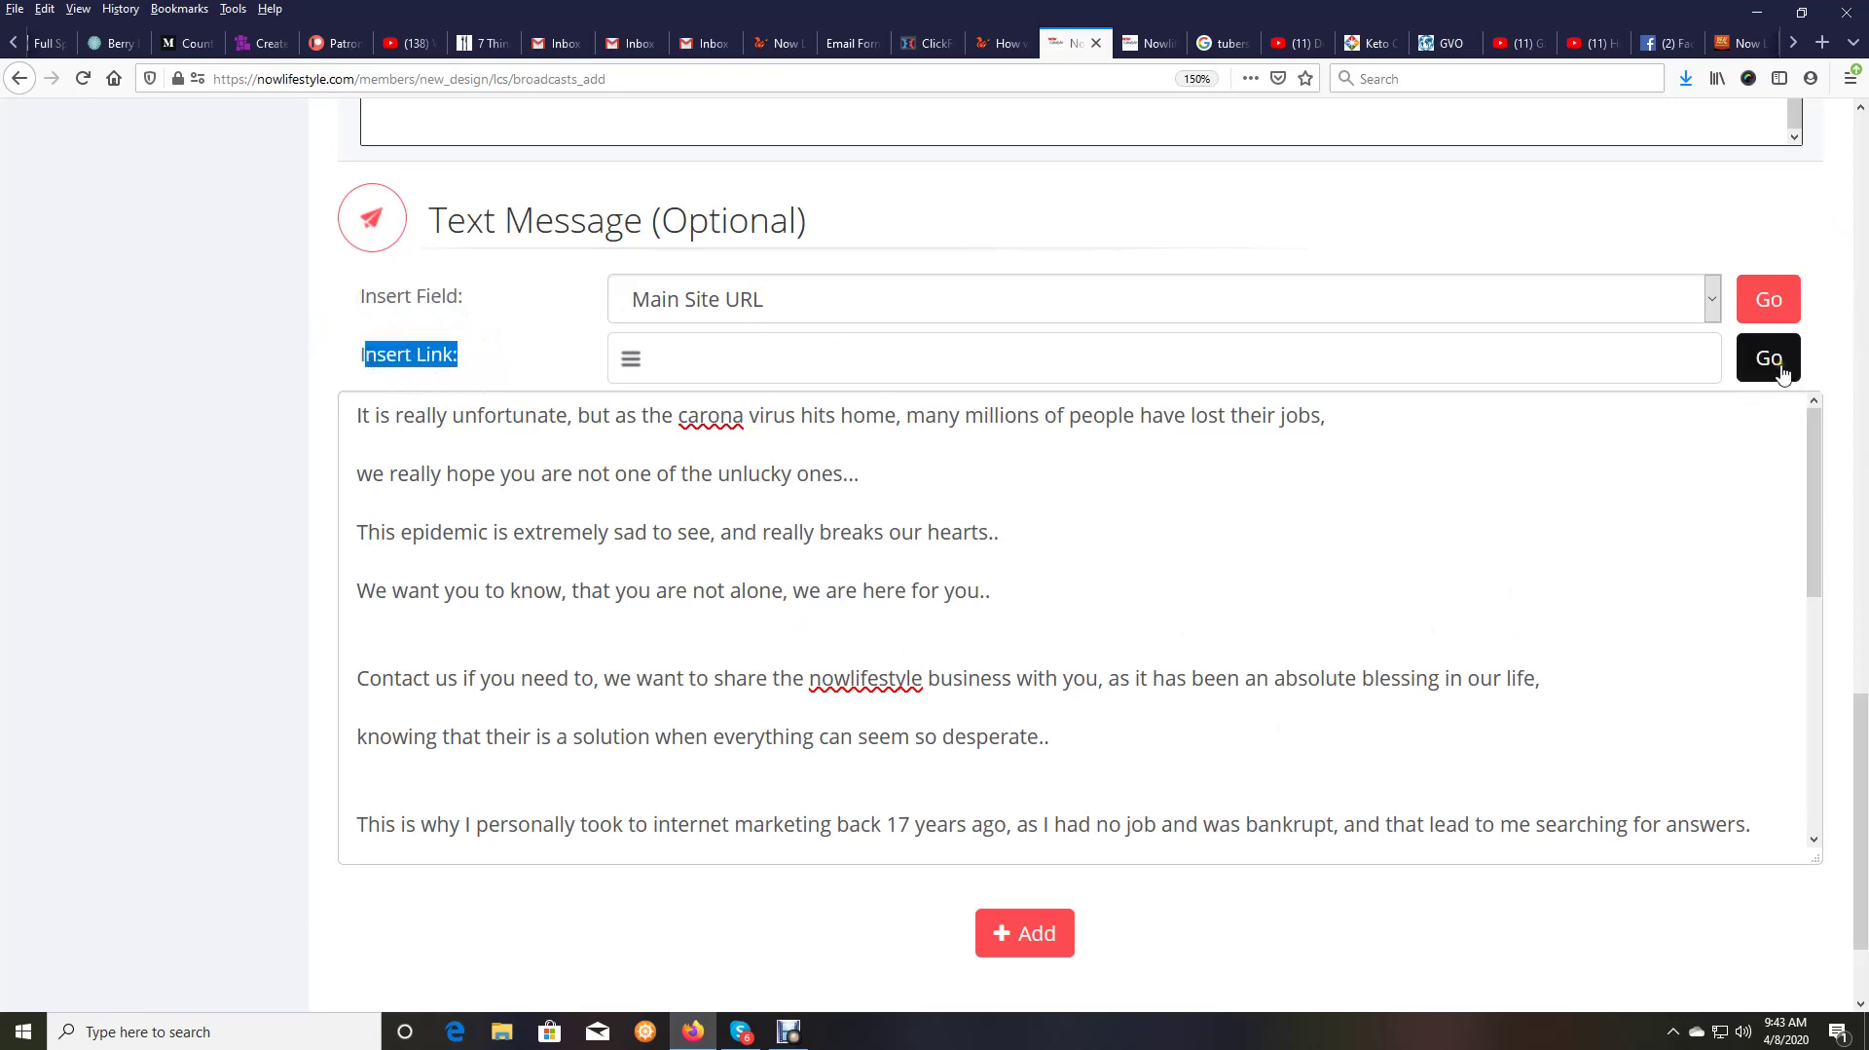
scroll(1025, 628, "down", 4)
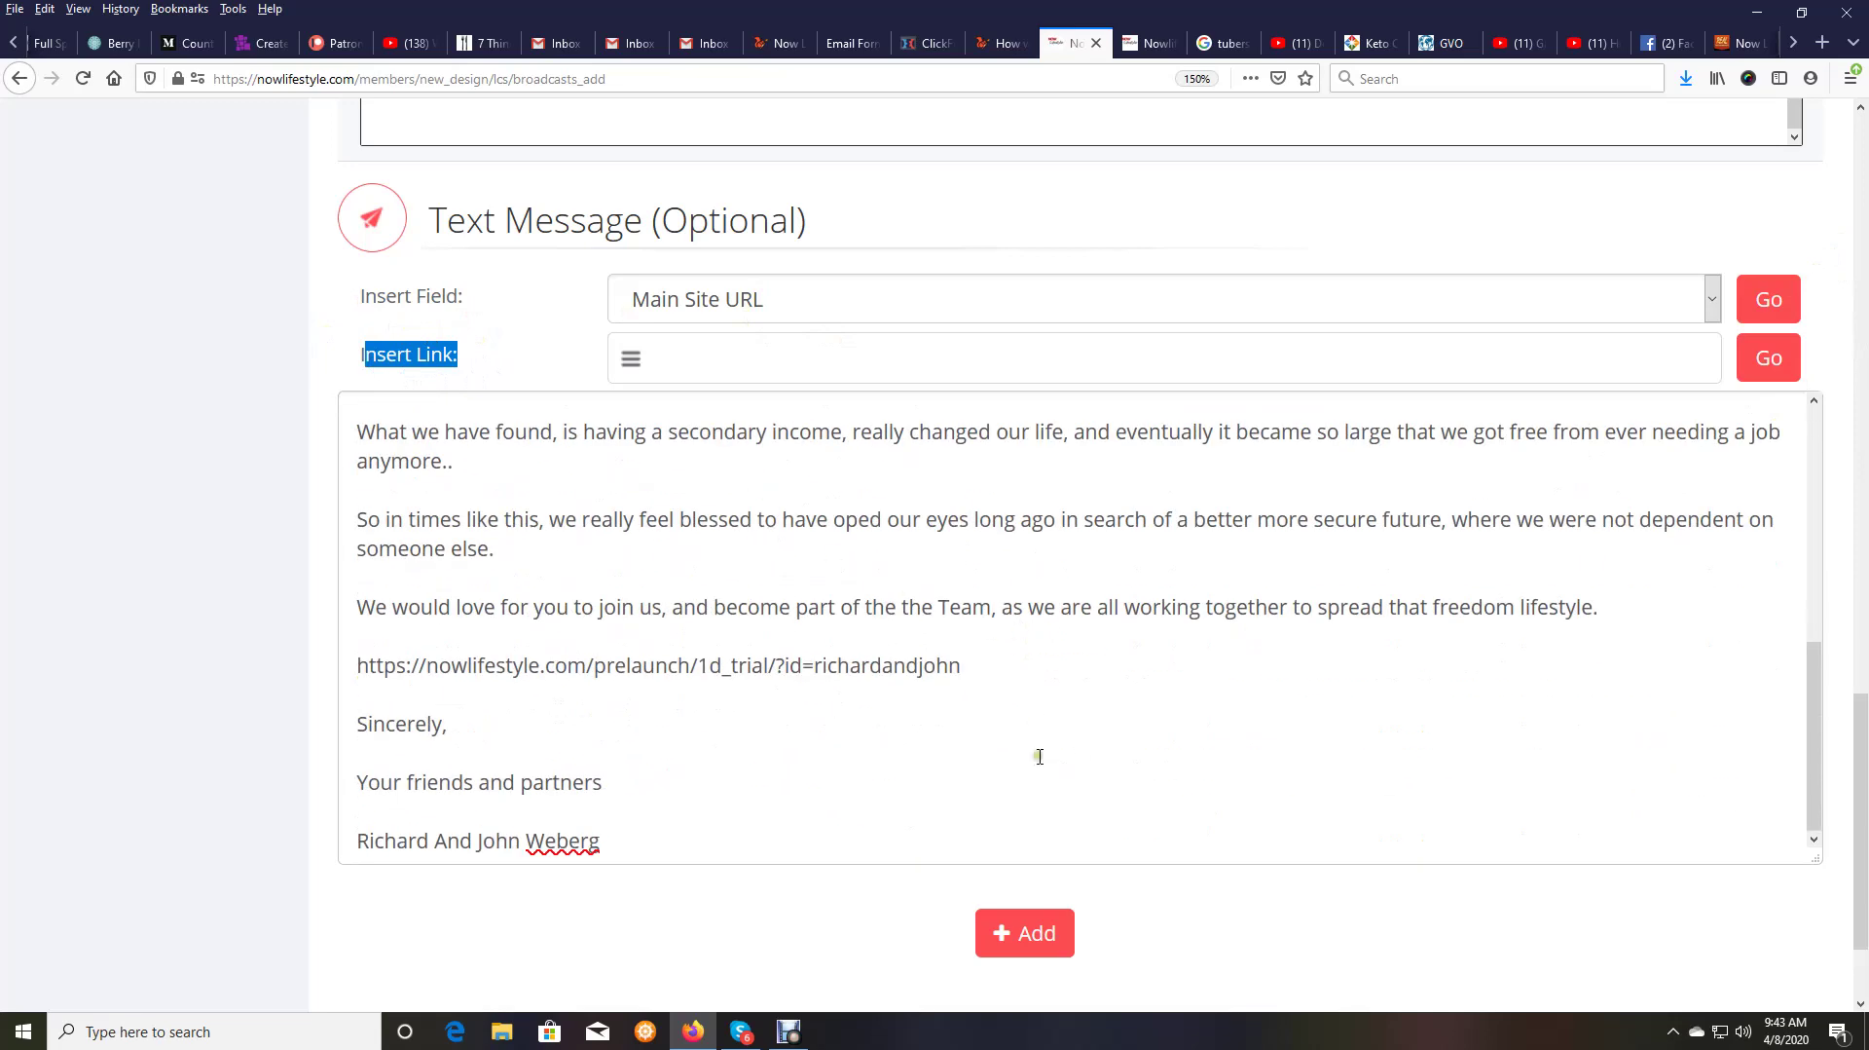
left_click_drag(1861, 767, 1858, 726)
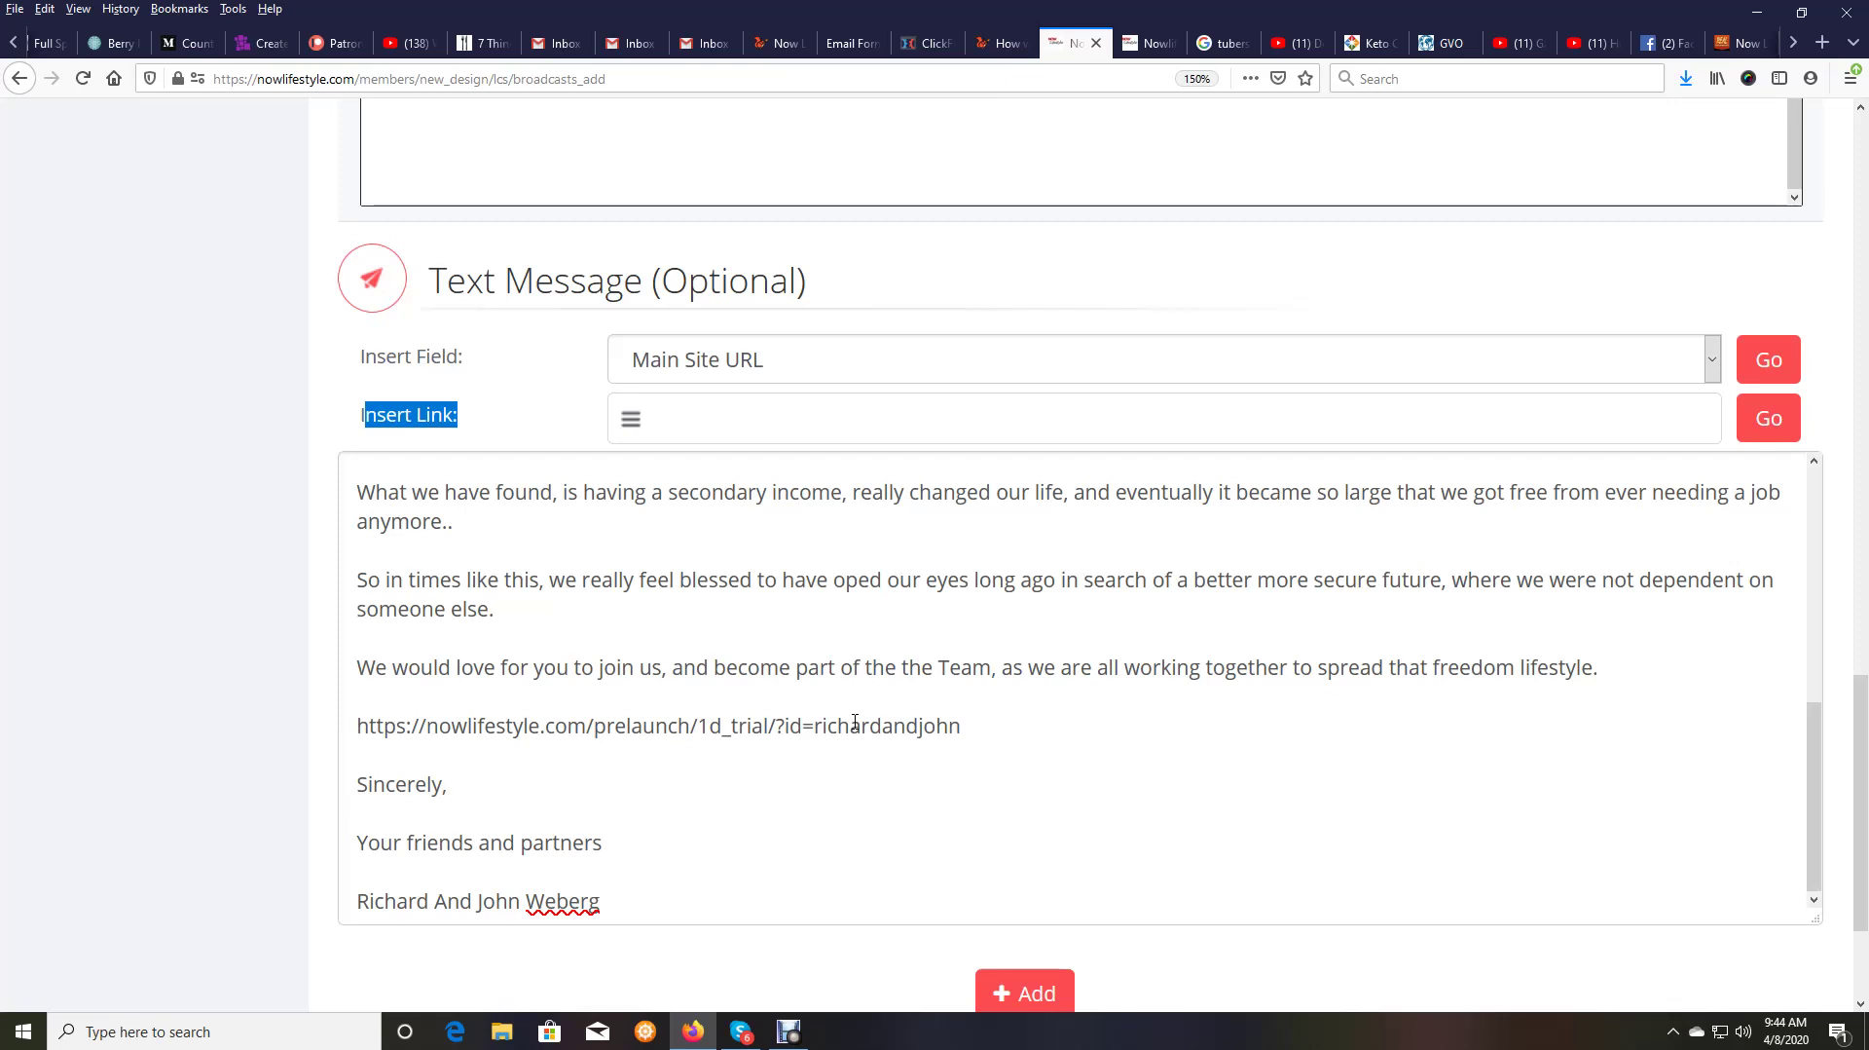
scroll(848, 740, "up", 5)
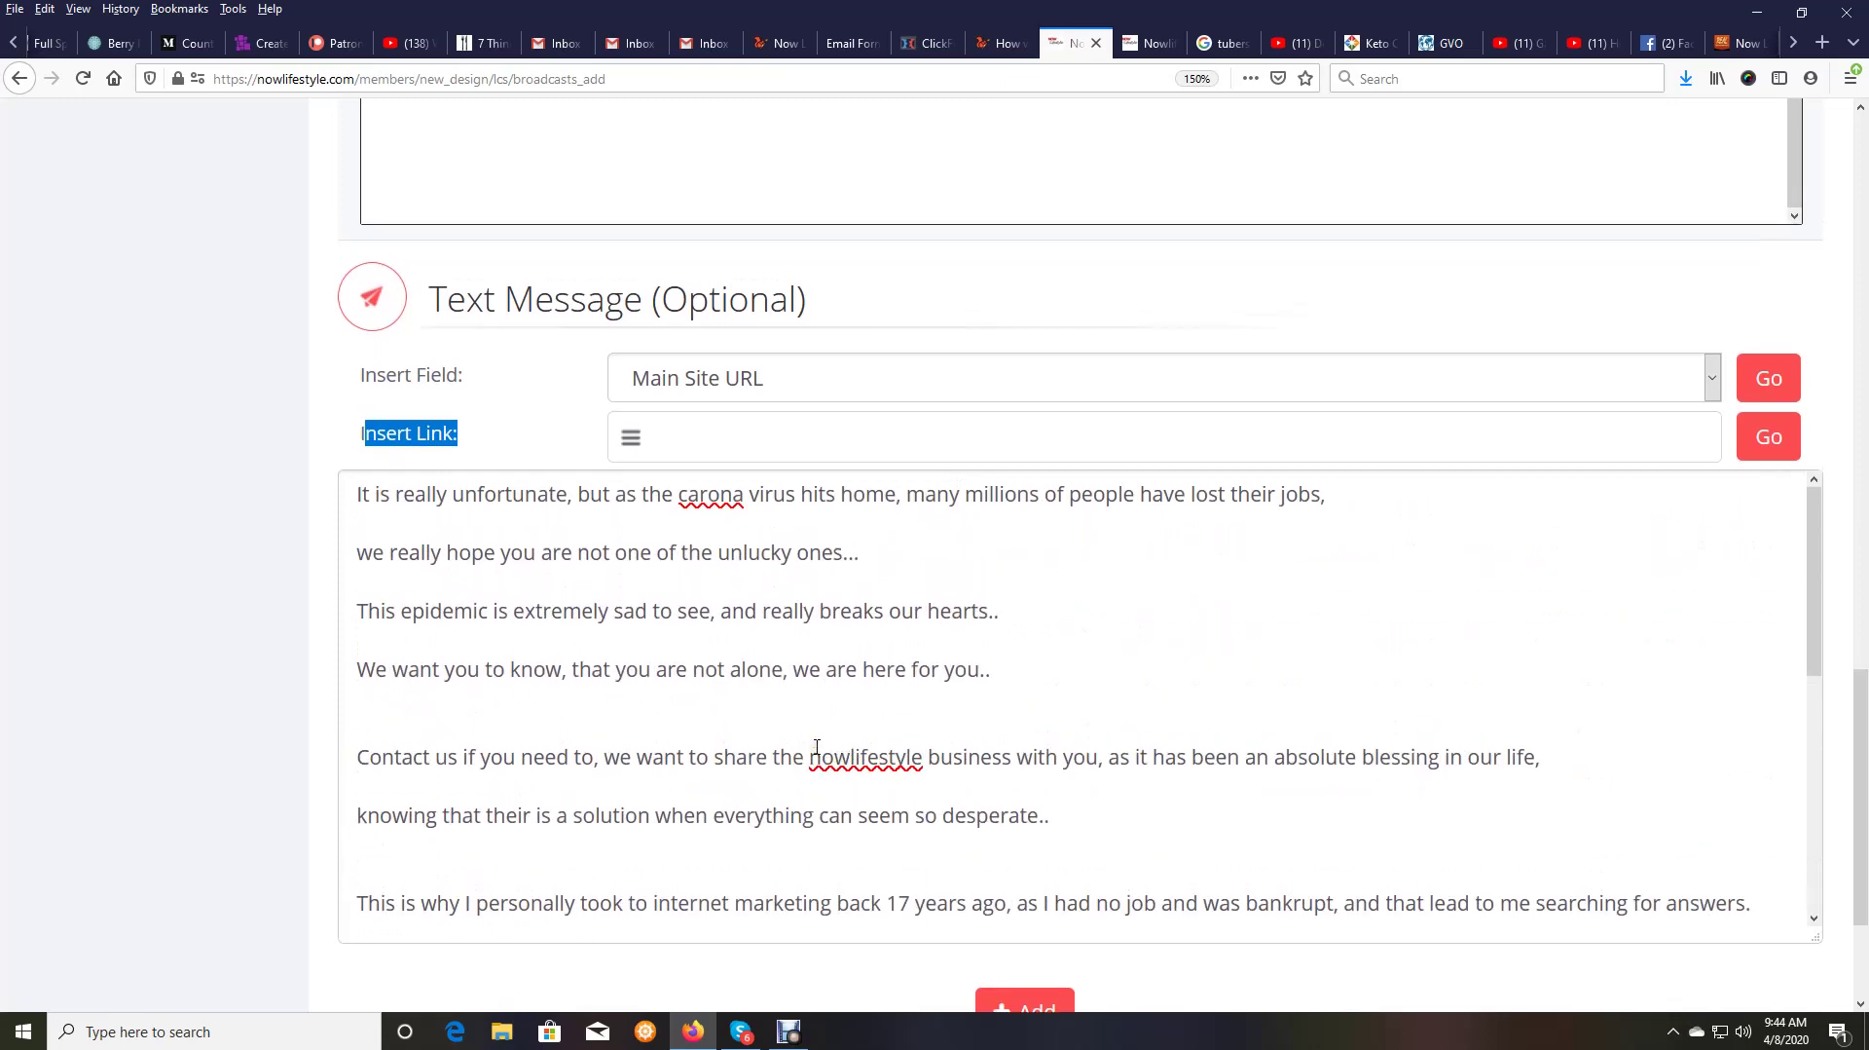
scroll(818, 745, "up", 4)
scroll(817, 746, "up", 3)
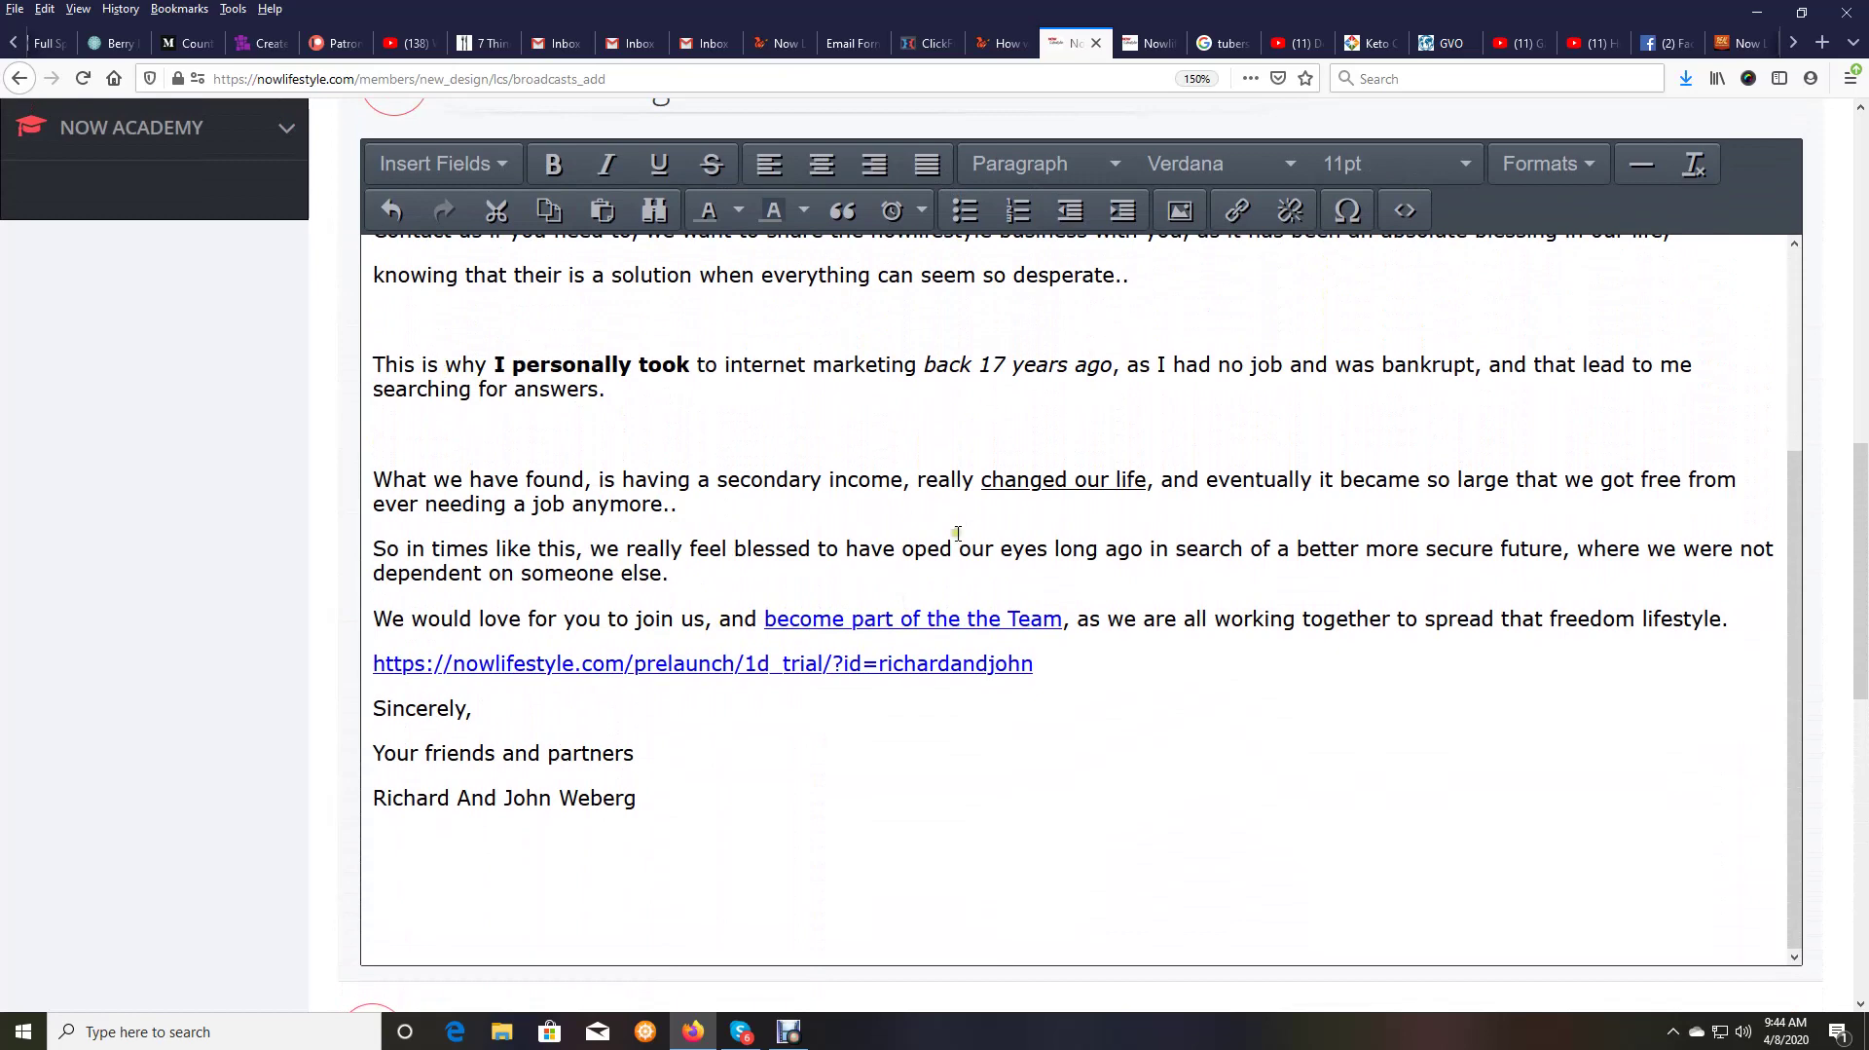
scroll(958, 534, "up", 3)
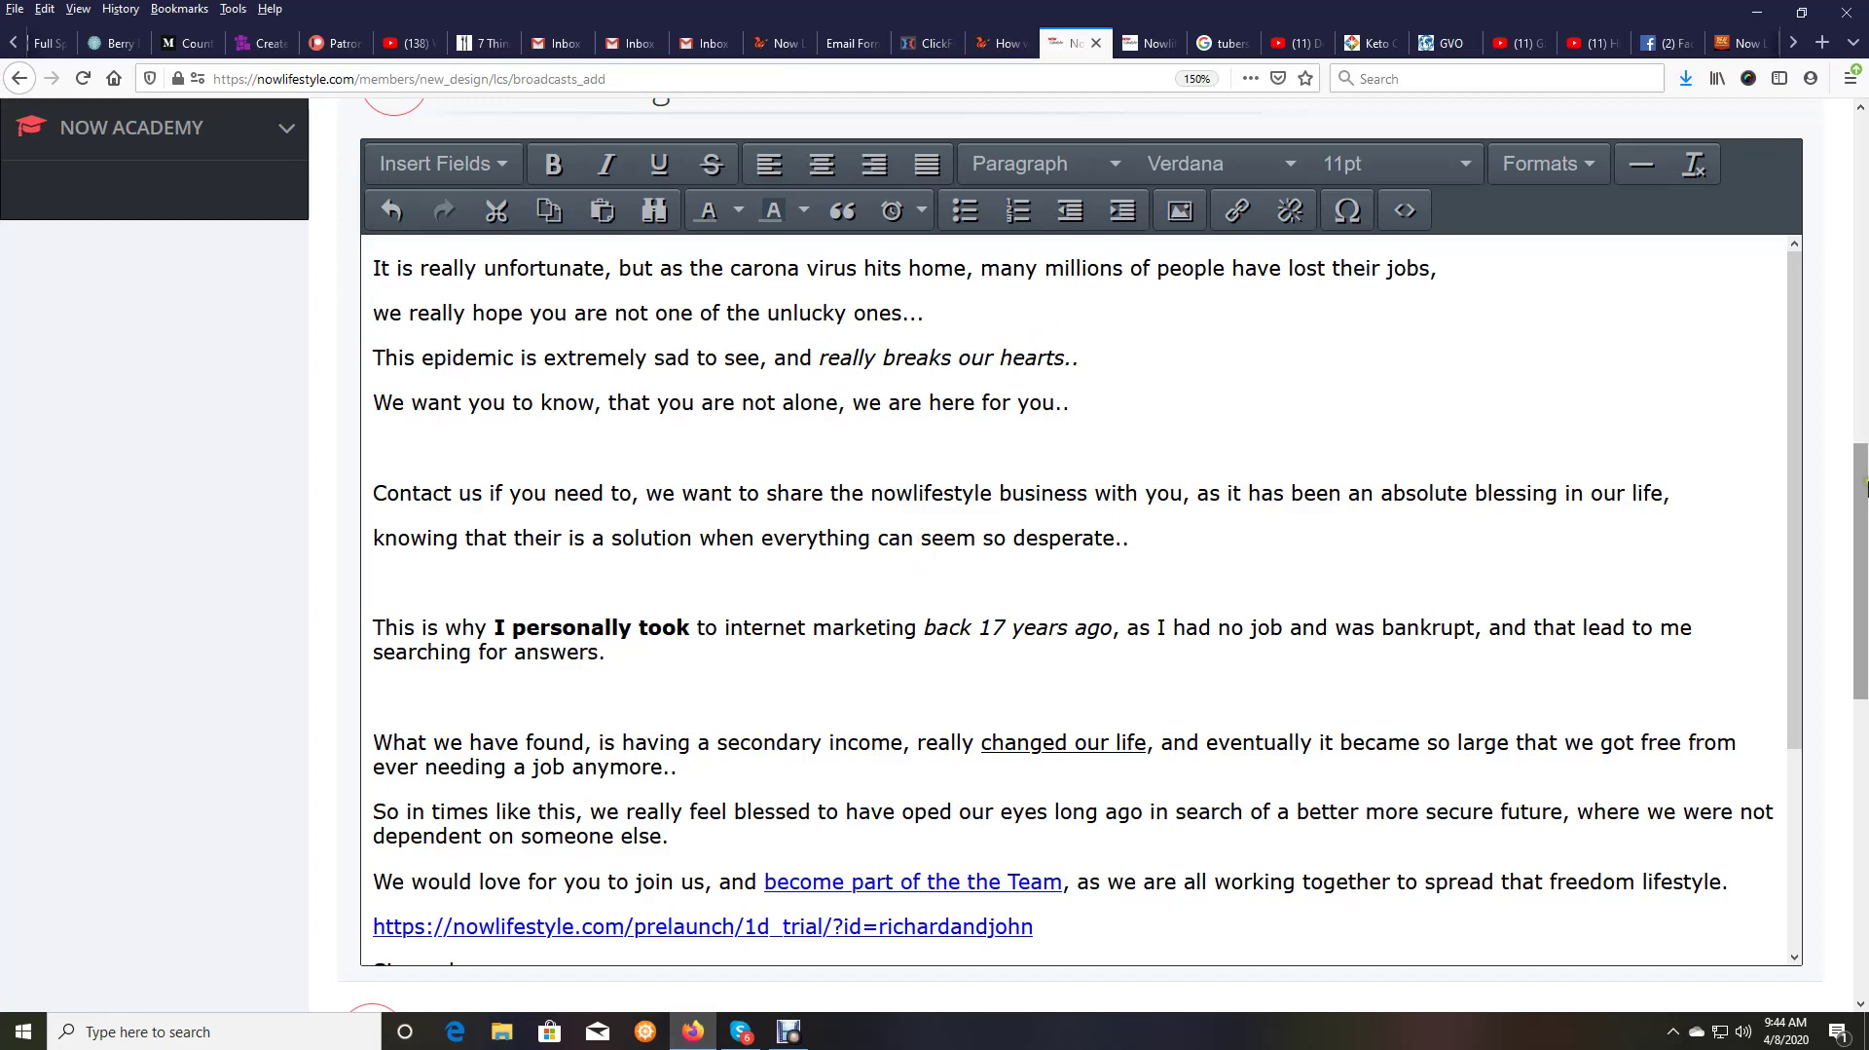
scroll(1862, 475, "up", 3)
scroll(1862, 584, "down", 10)
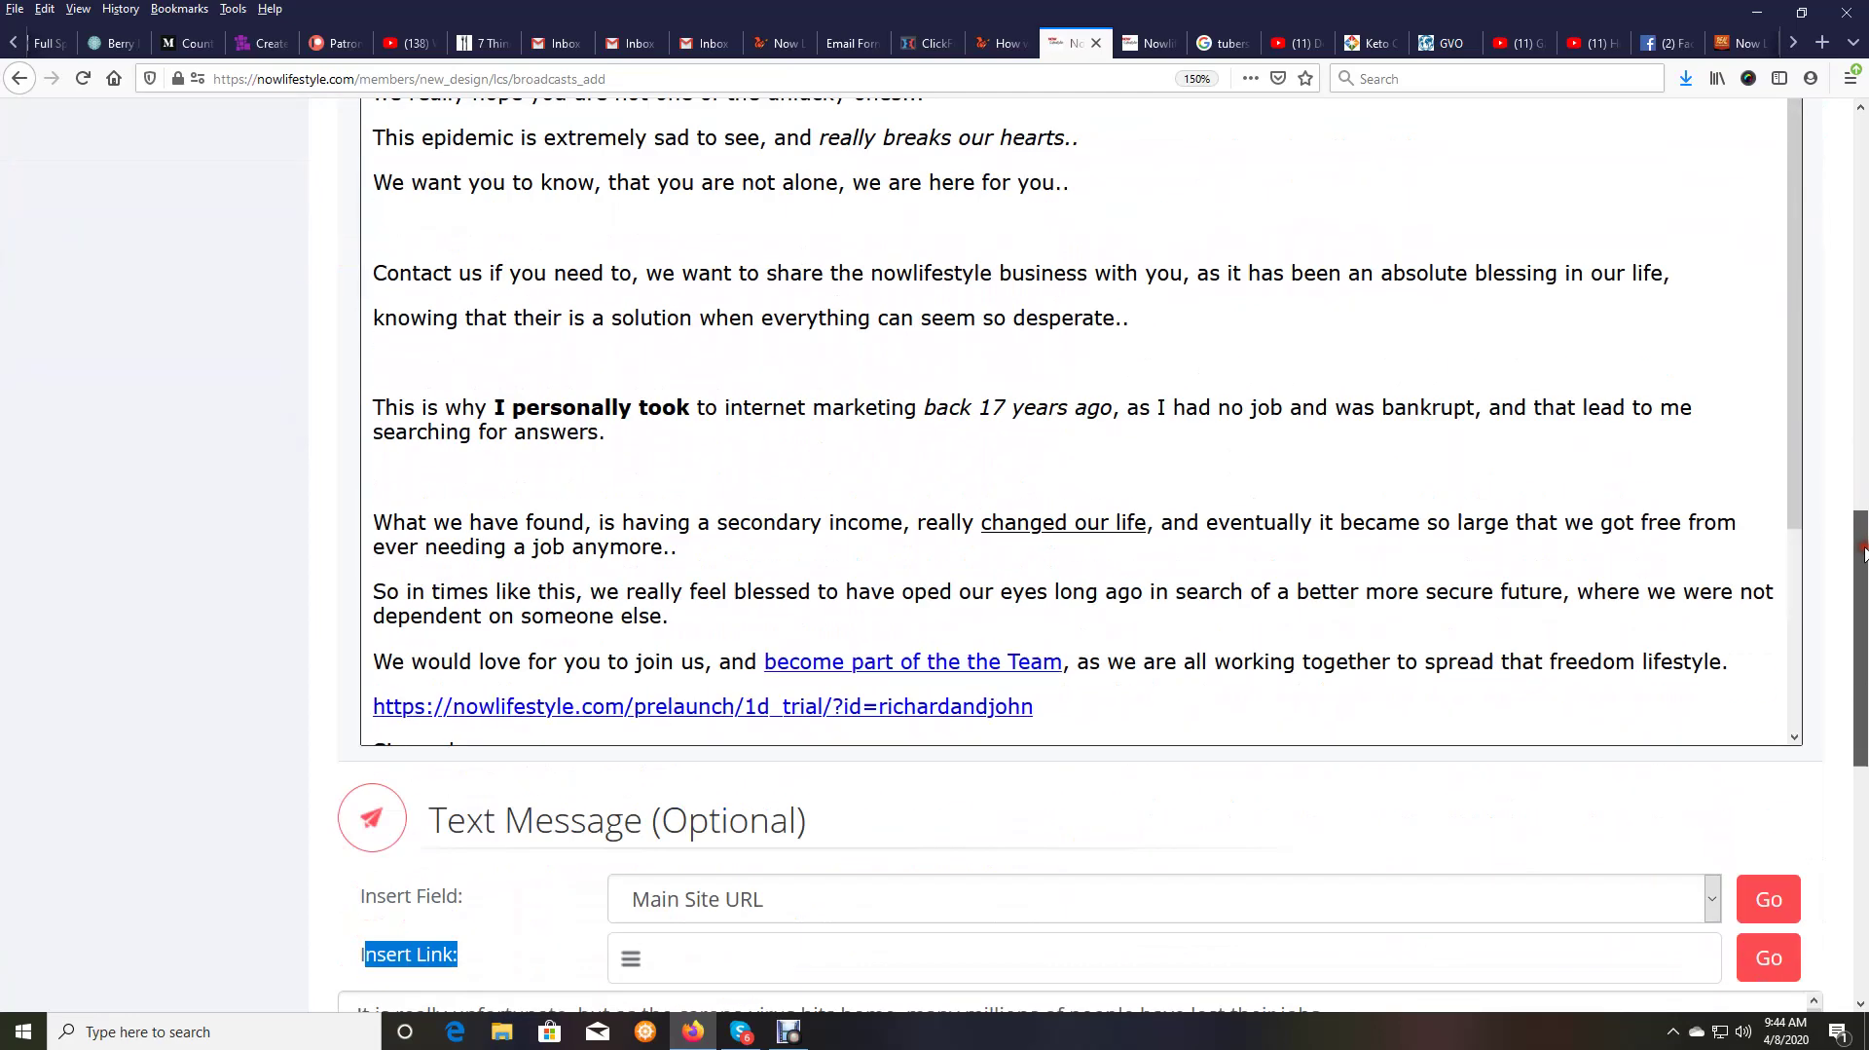
scroll(1863, 584, "up", 10)
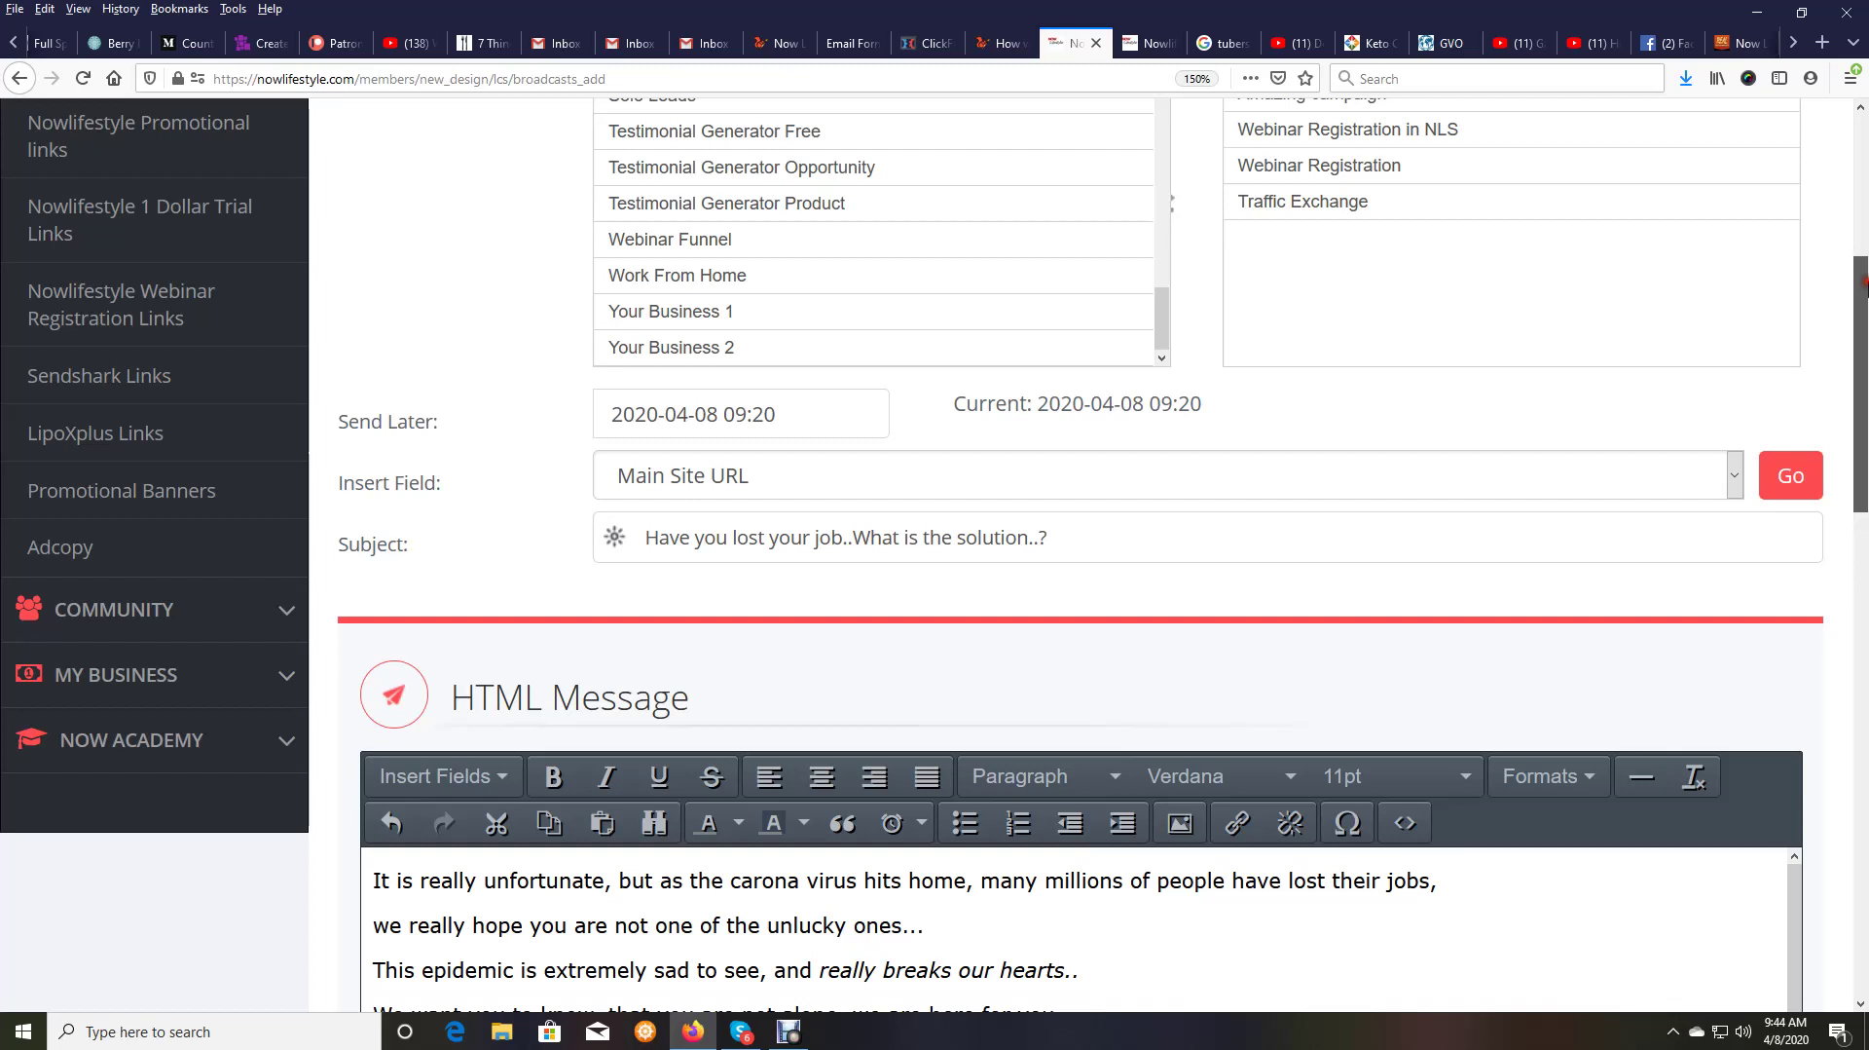
scroll(1863, 282, "up", 1)
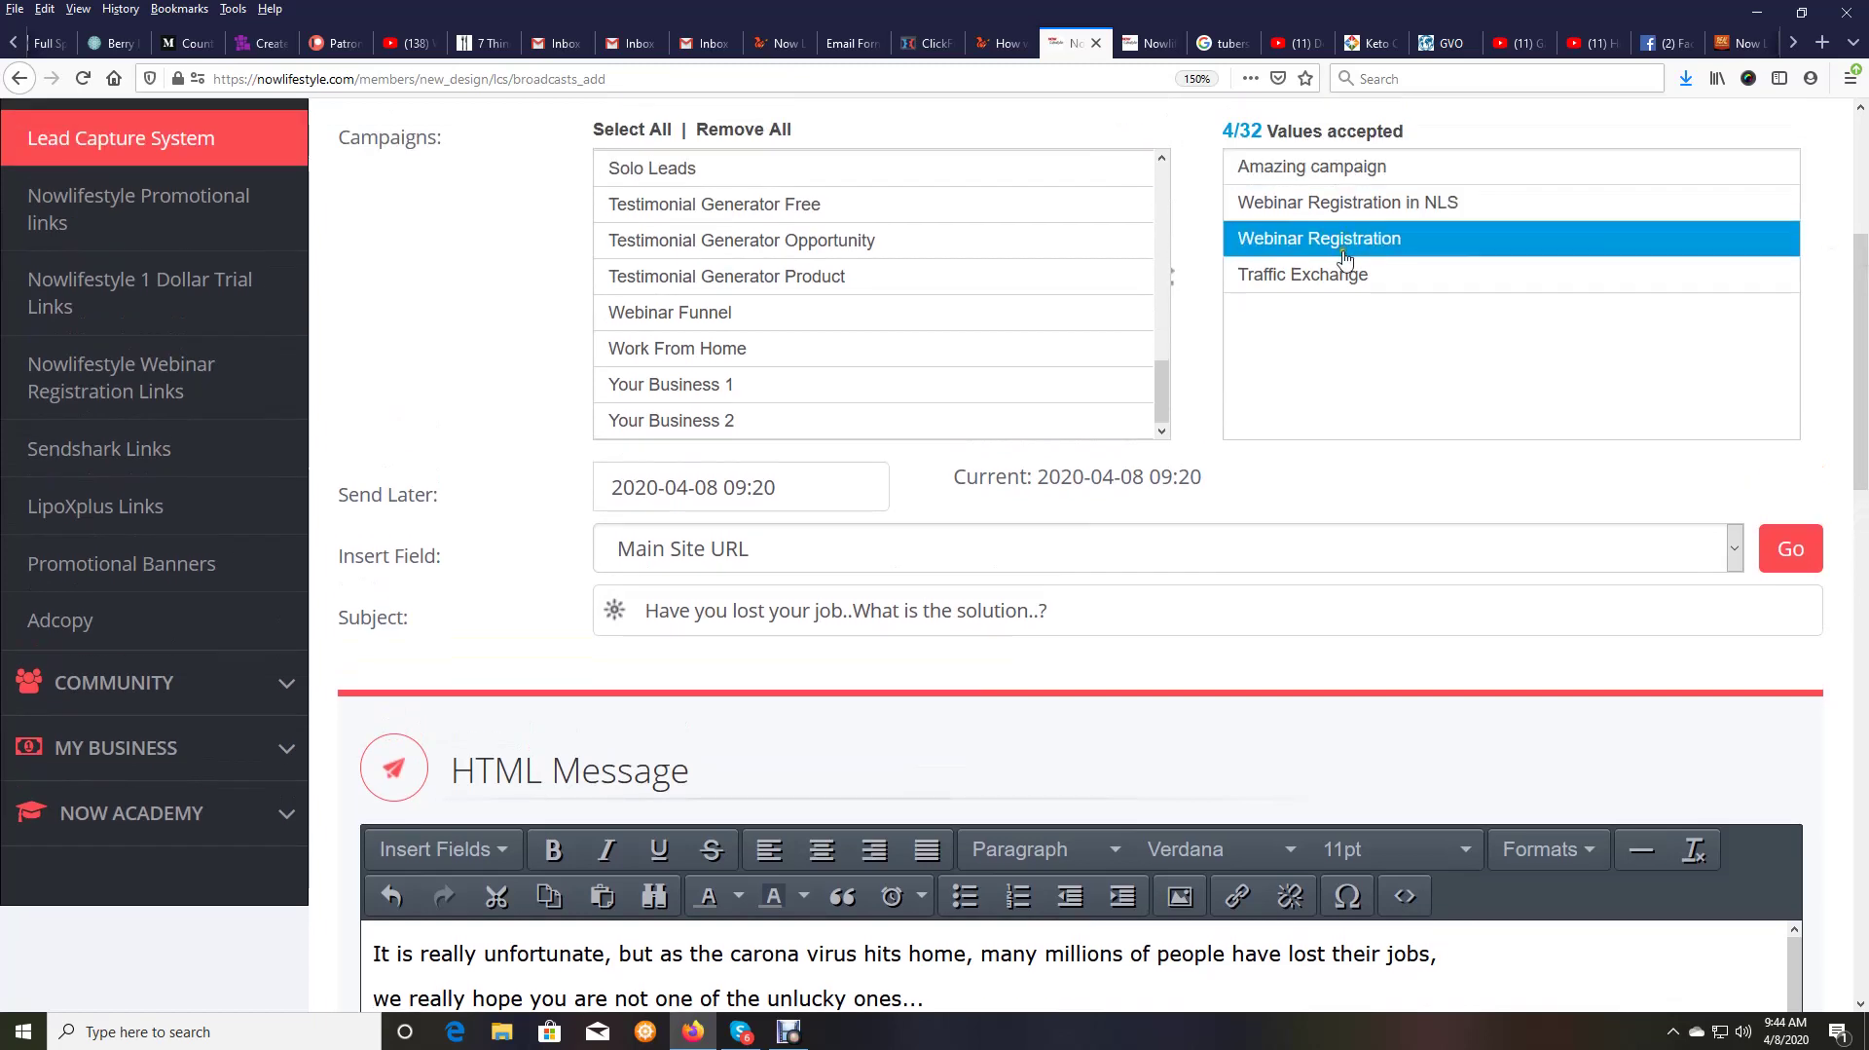
left_click_drag(1861, 331, 1864, 526)
scroll(1012, 681, "down", 5)
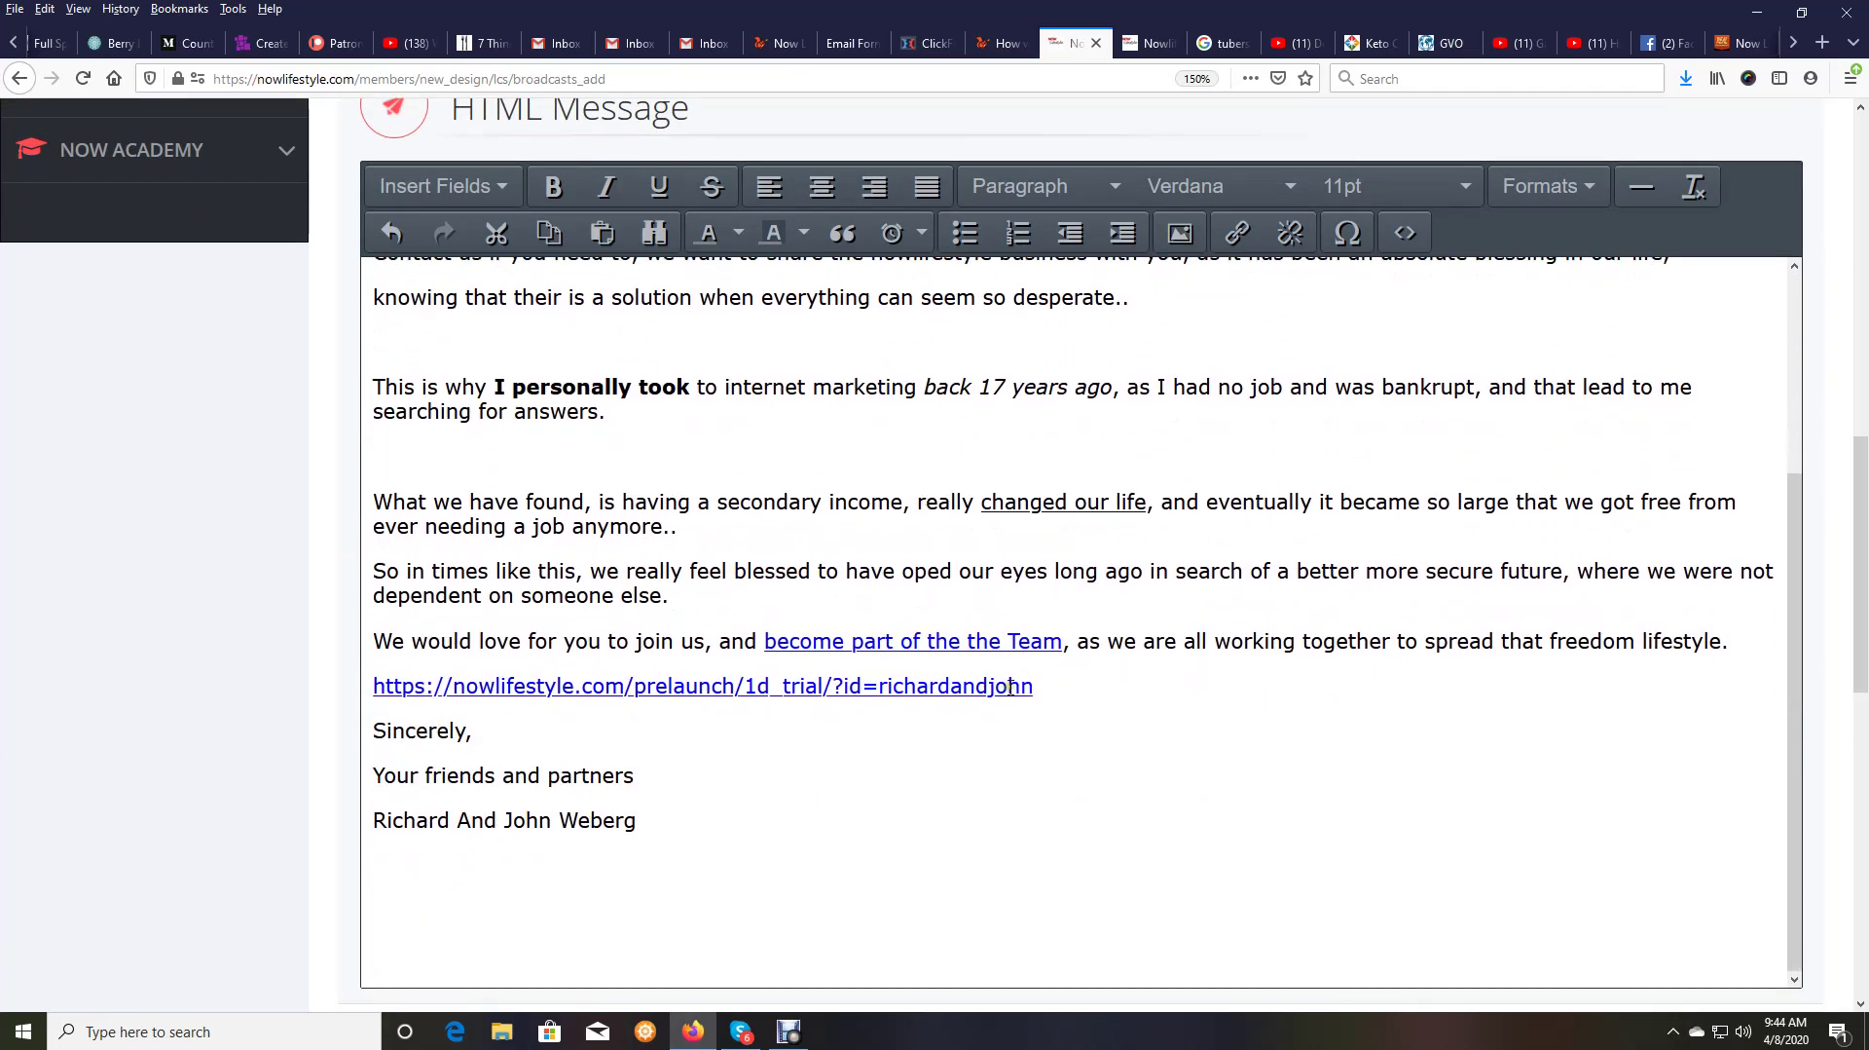
scroll(993, 686, "up", 5)
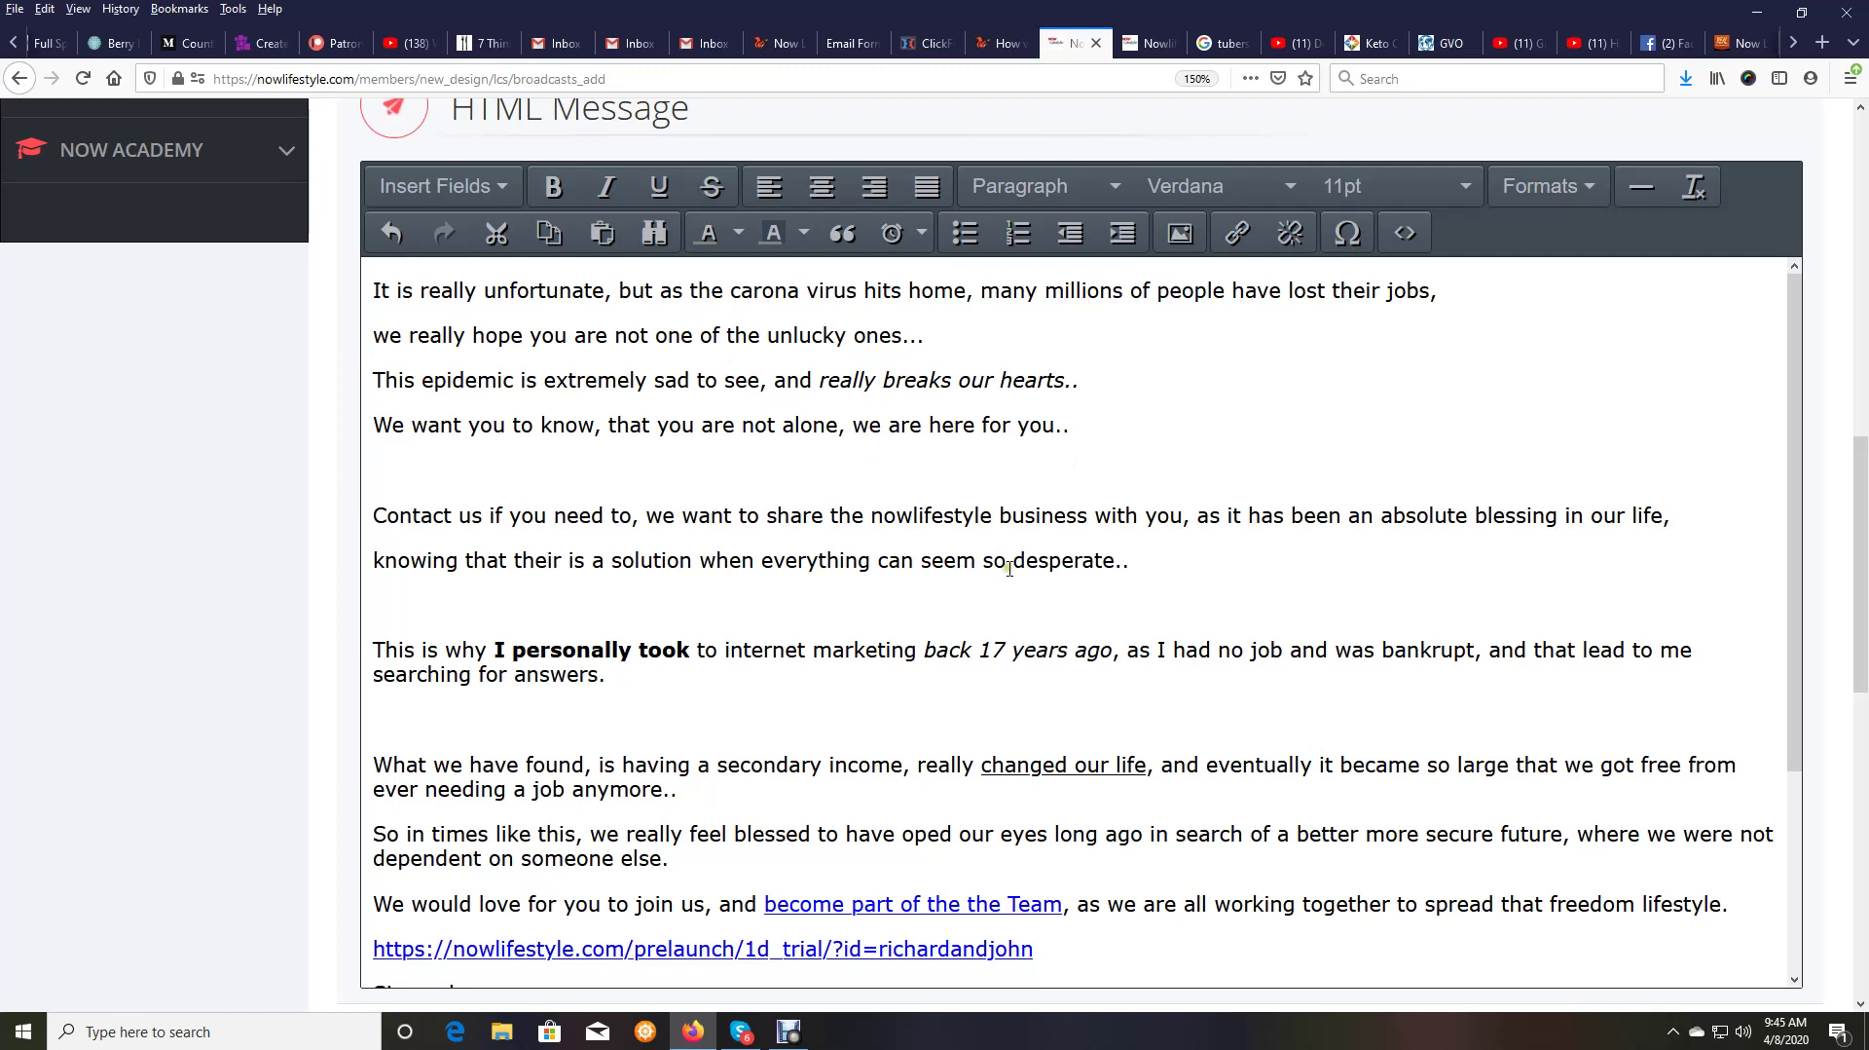
scroll(1011, 570, "down", 2)
scroll(1011, 571, "down", 1)
scroll(1266, 560, "up", 3)
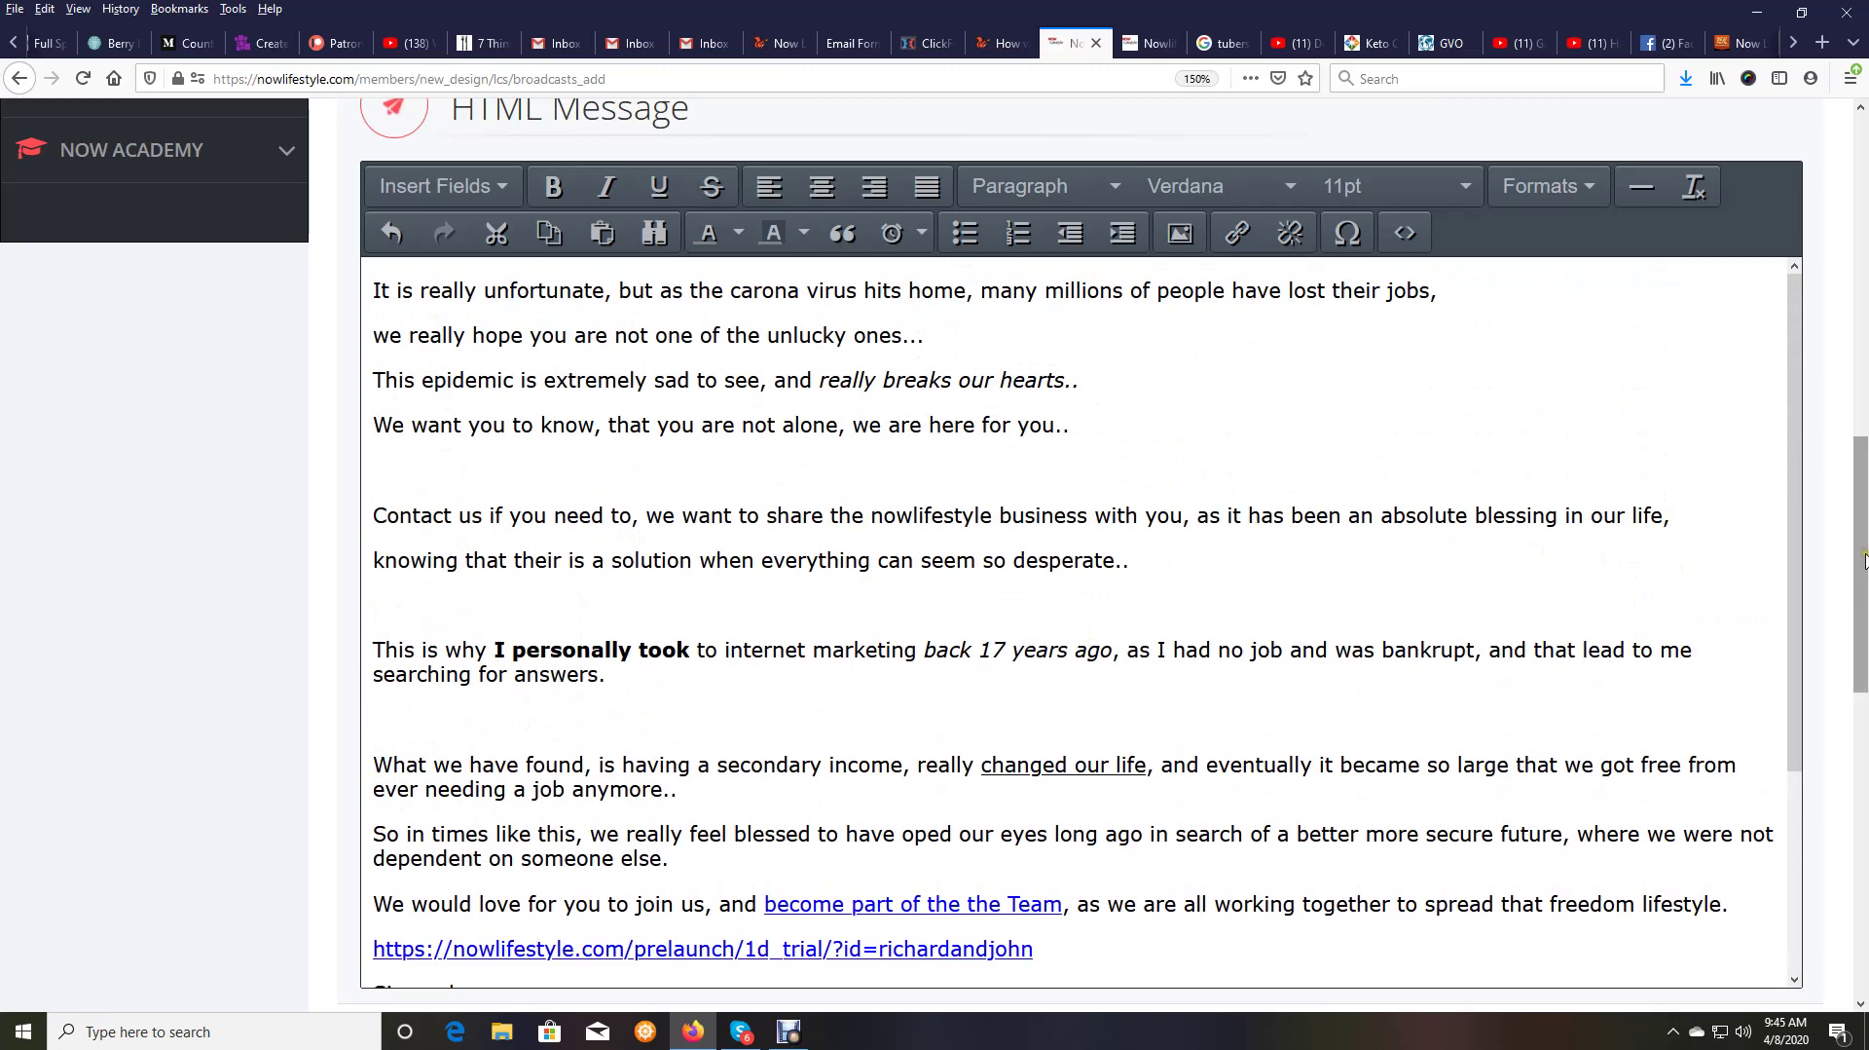
left_click_drag(1864, 560, 1865, 361)
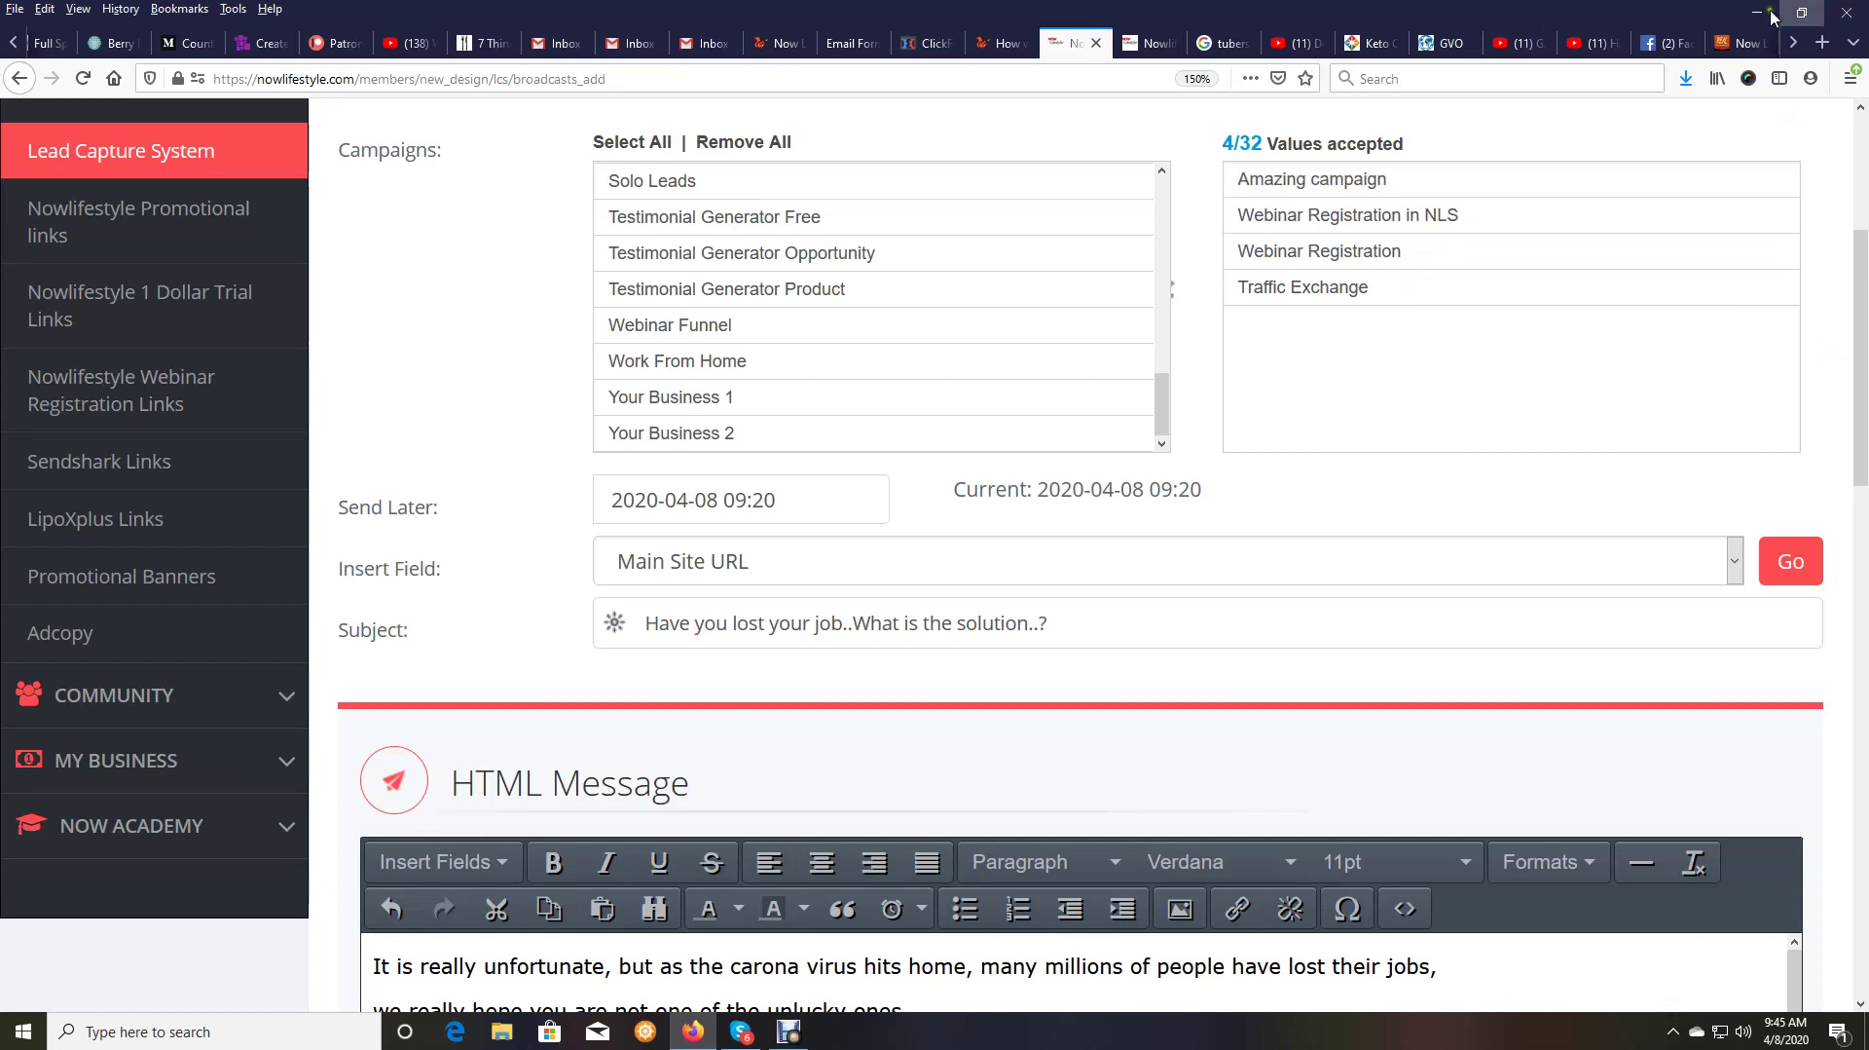
left_click(1793, 43)
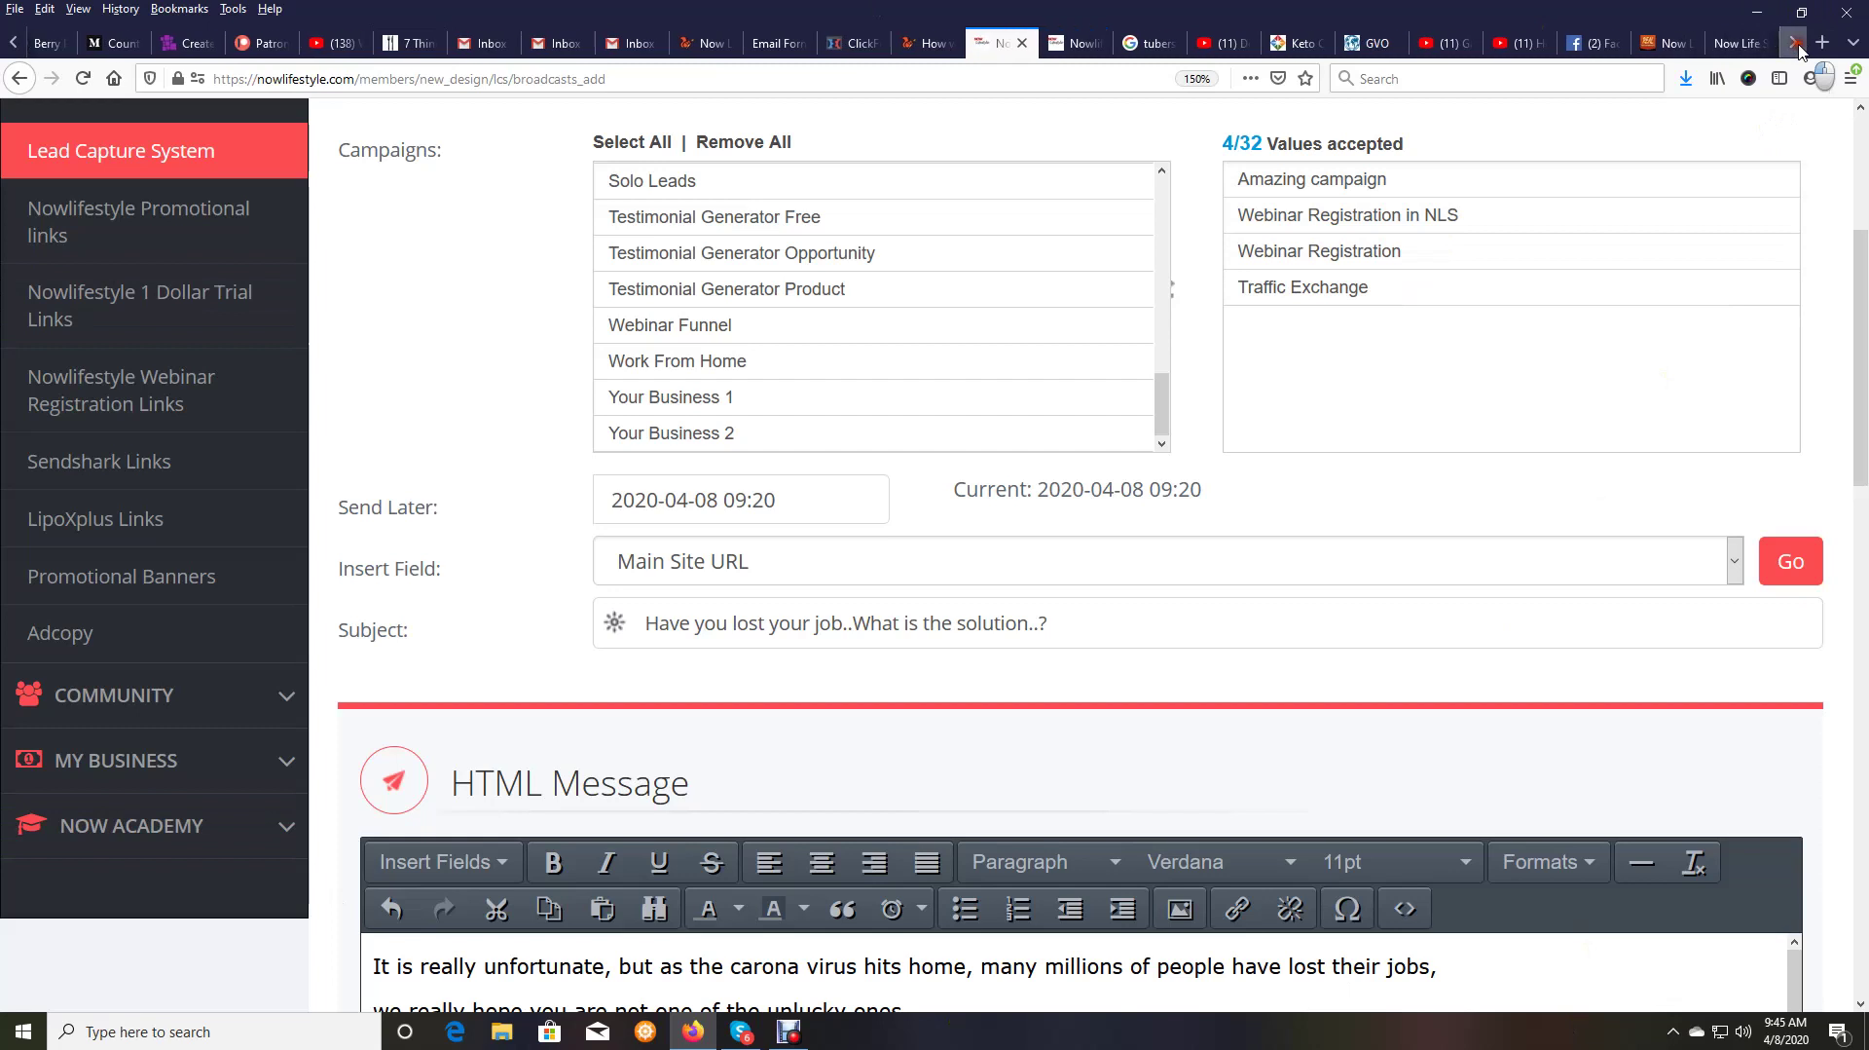
- Browse down through the Now LifeStyle email swipes page
left_click(1741, 49)
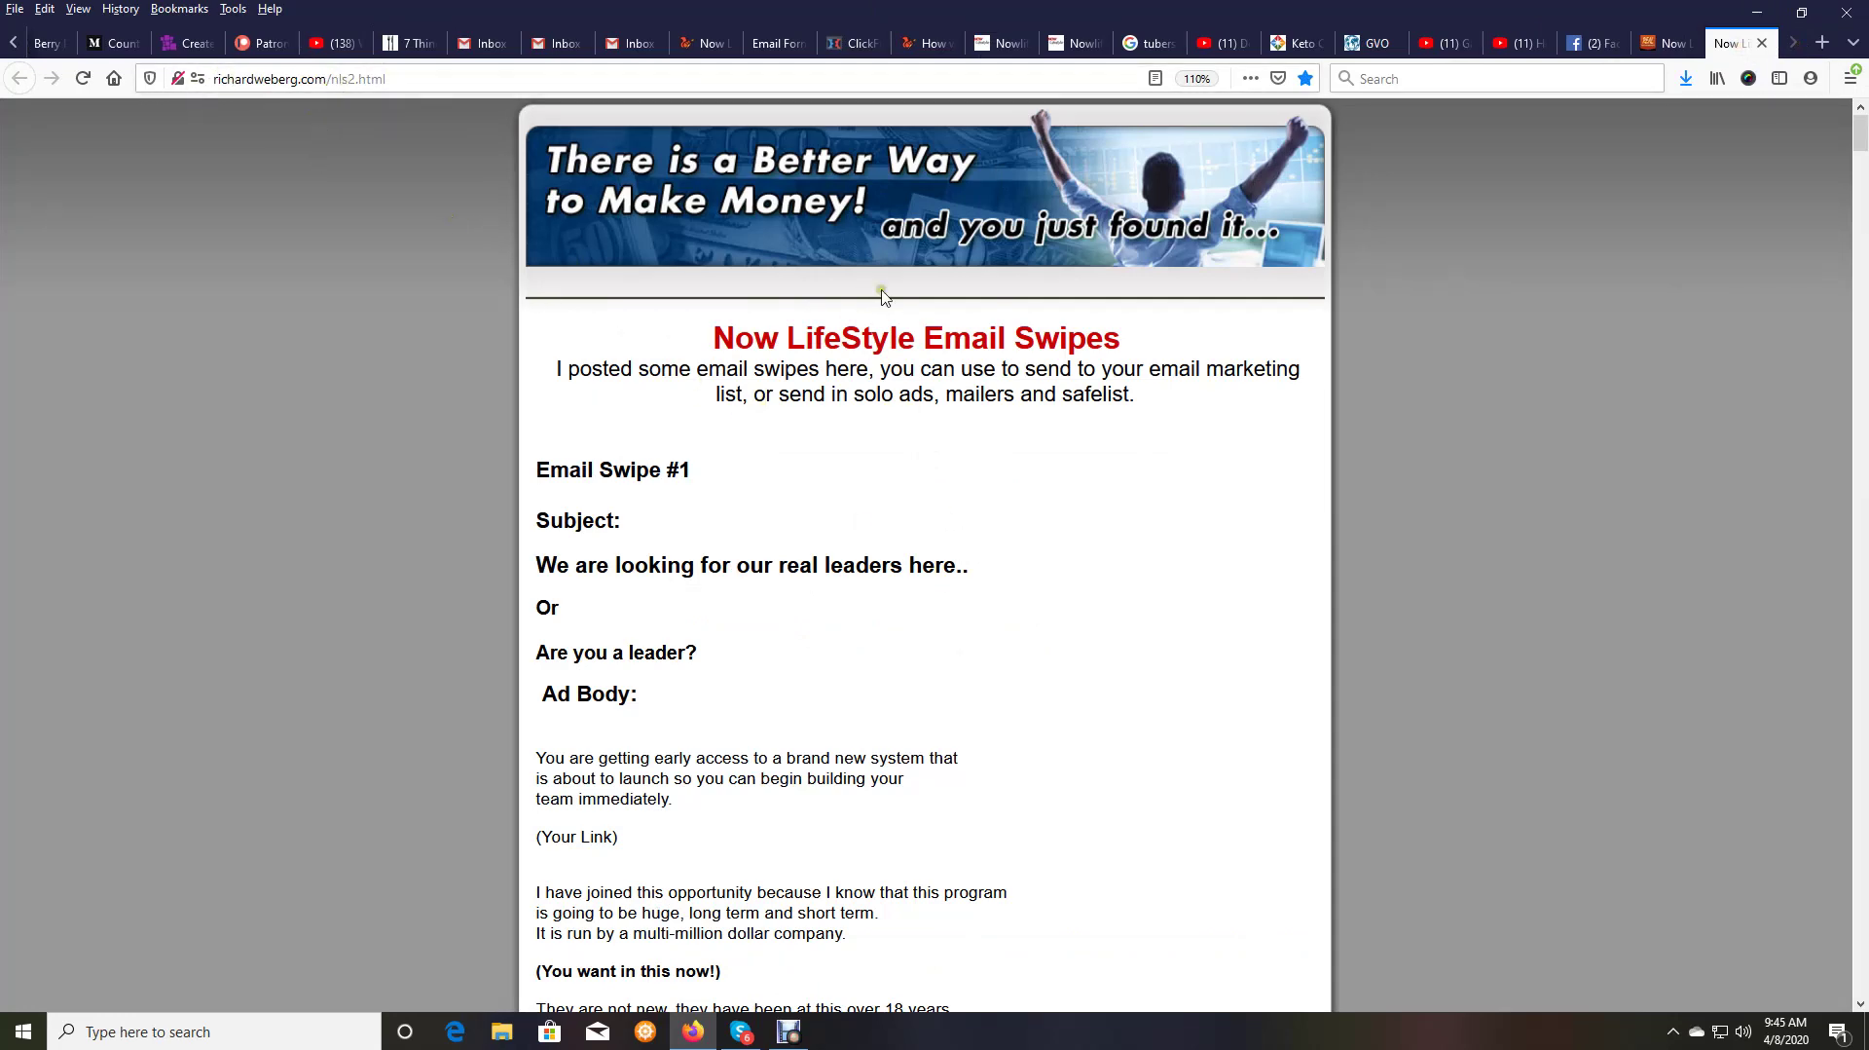
scroll(934, 614, "down", 20)
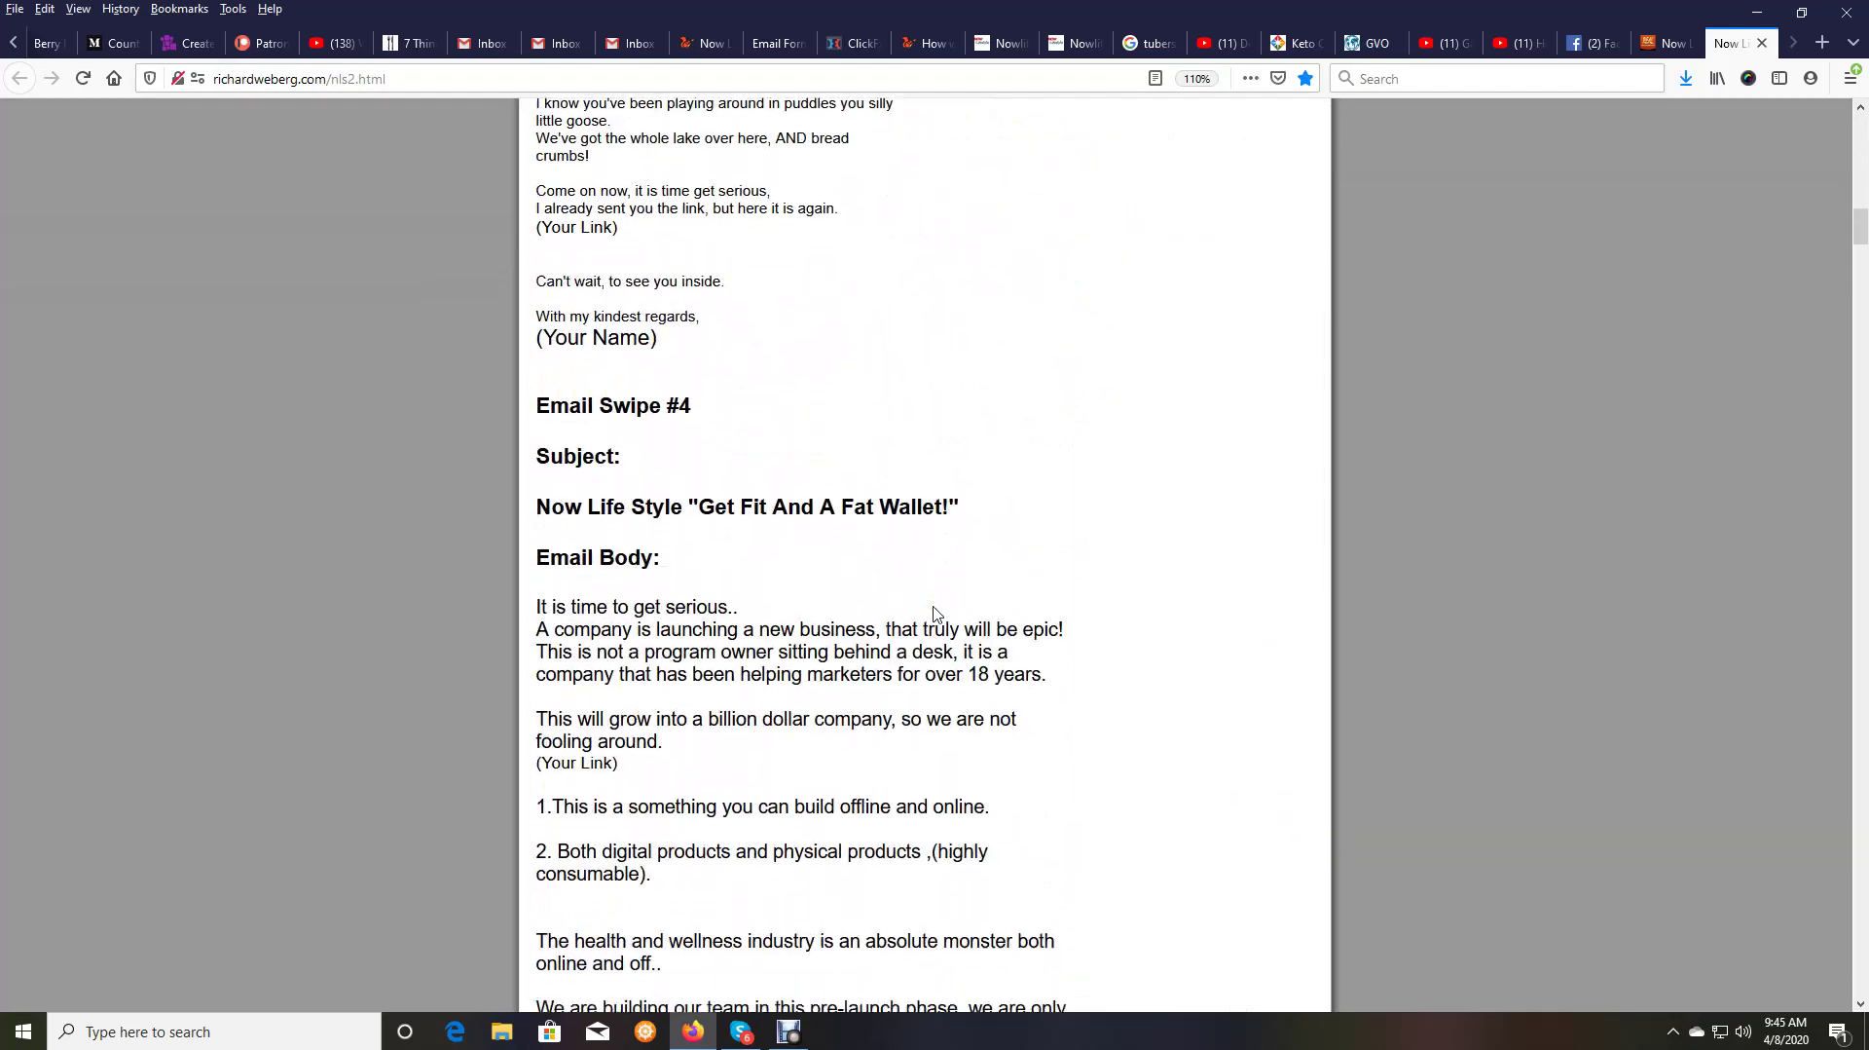
scroll(935, 613, "down", 20)
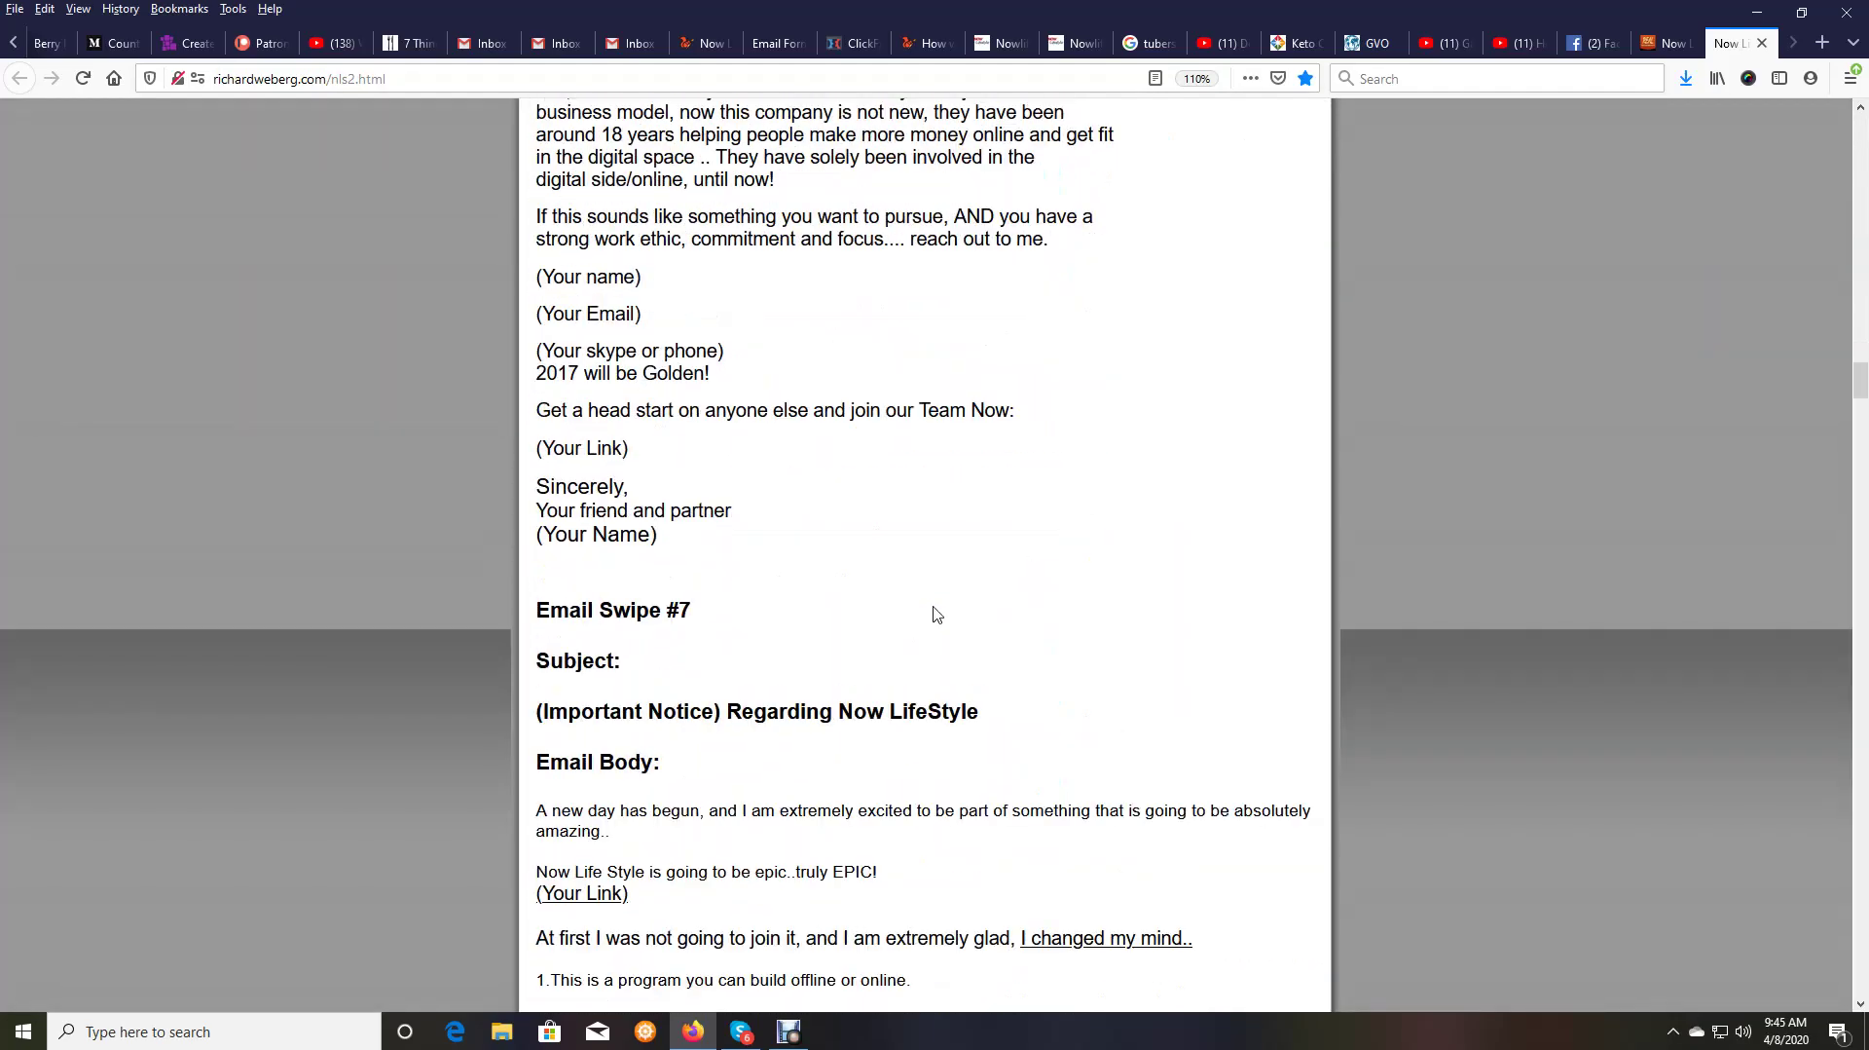
scroll(936, 614, "down", 20)
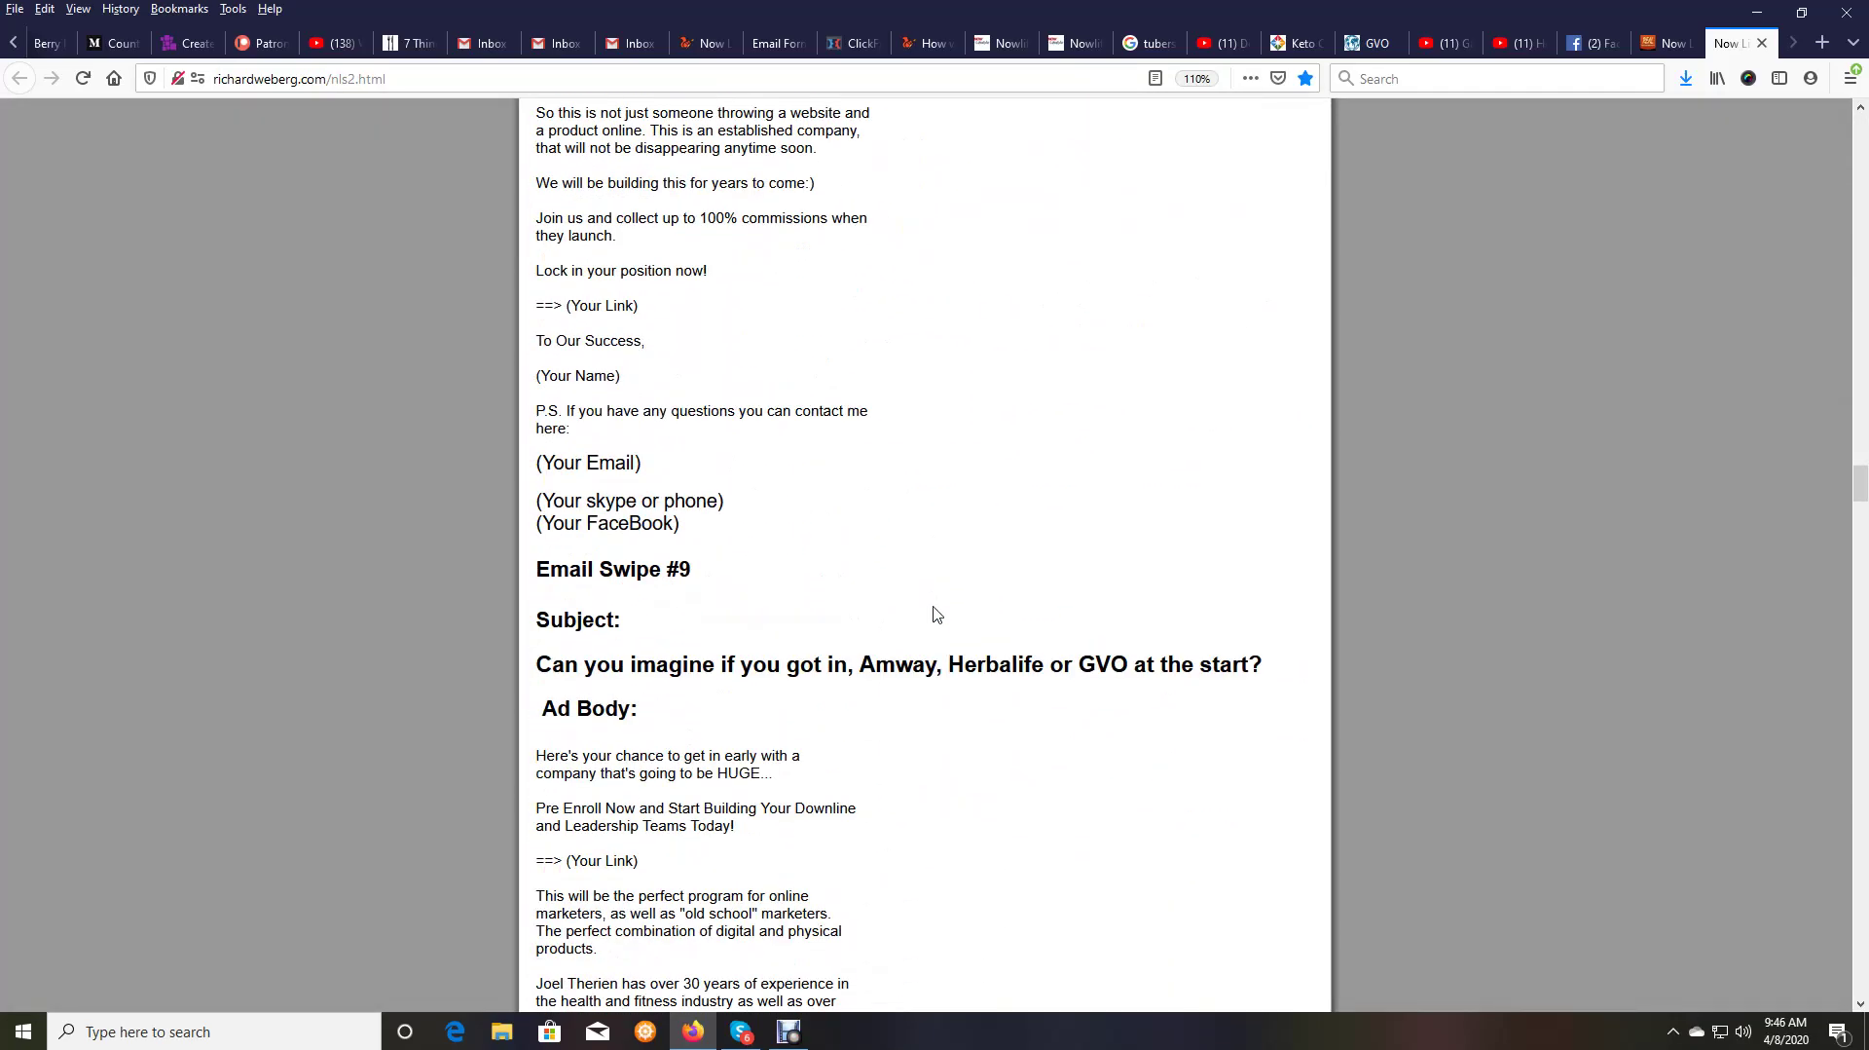
scroll(937, 613, "down", 20)
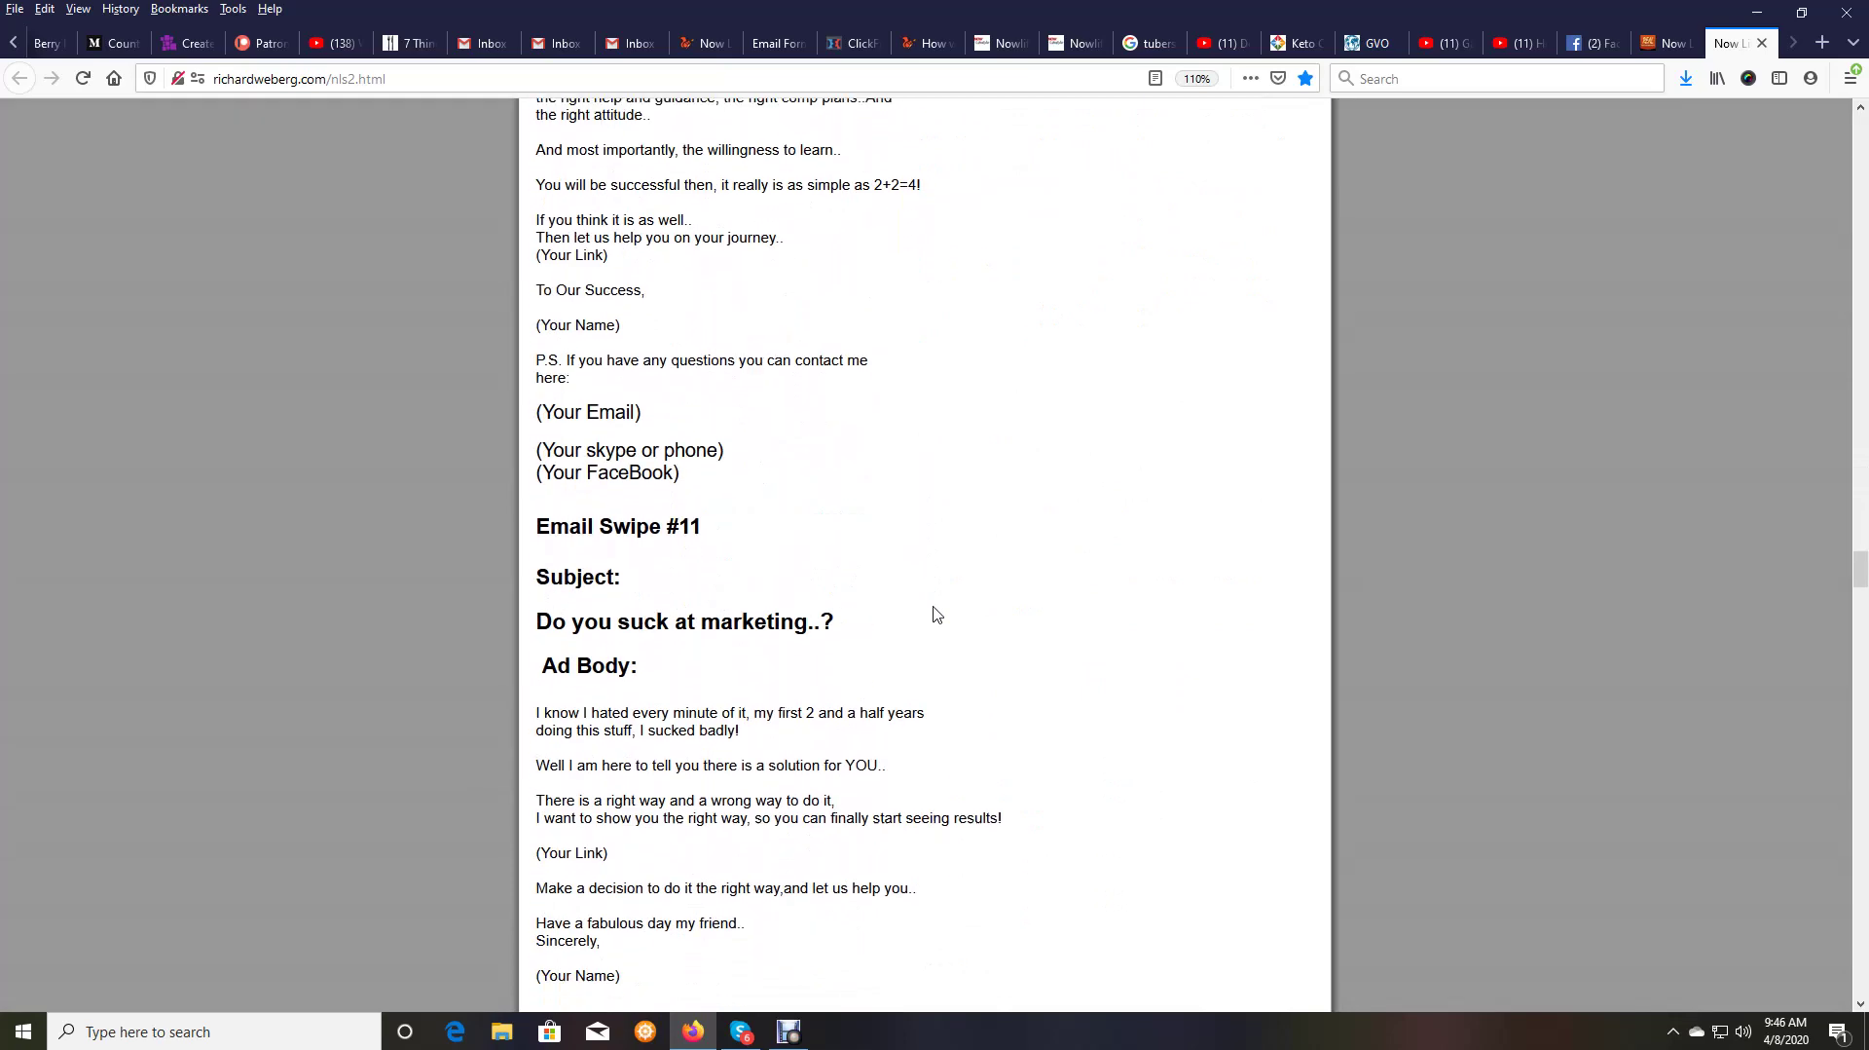
scroll(935, 611, "down", 3)
scroll(589, 292, "down", 1)
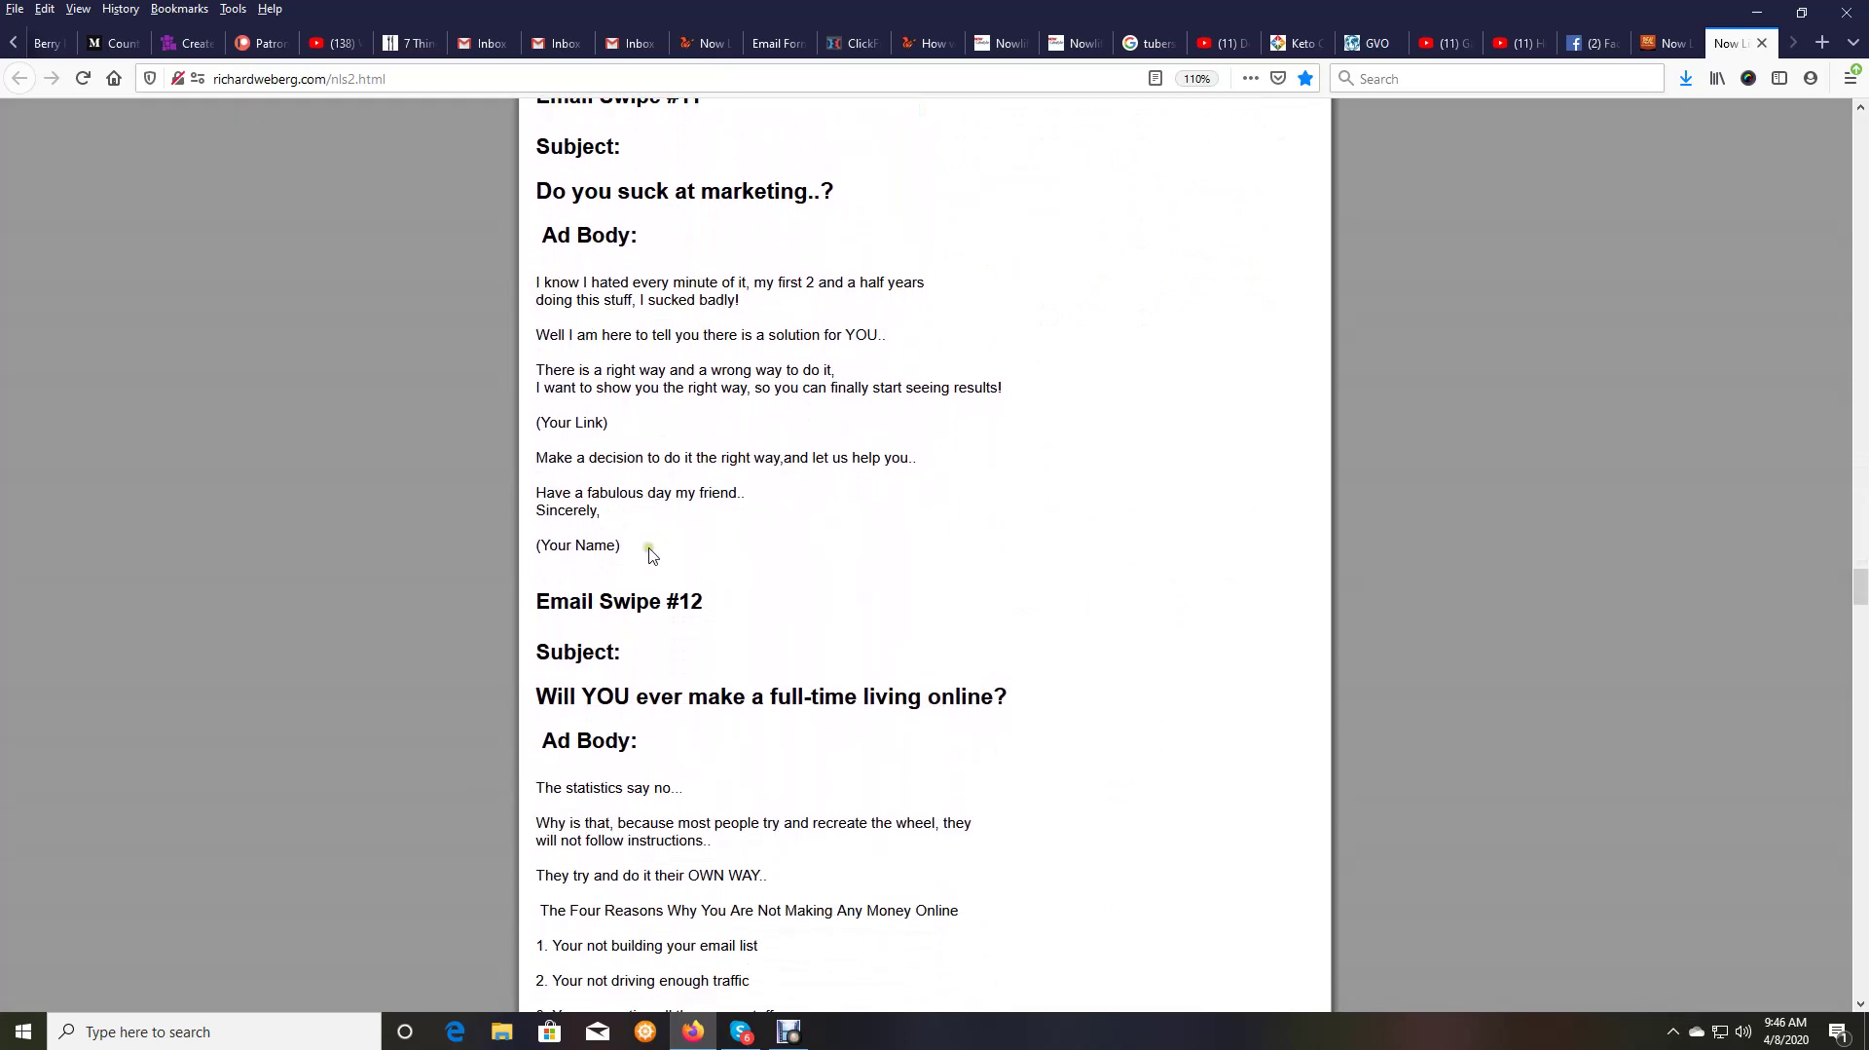
- Select the (Your Name) and (Your Link) placeholders in Email Swipe #11, then return to Nowlifestyle
left_click_drag(623, 547, 534, 550)
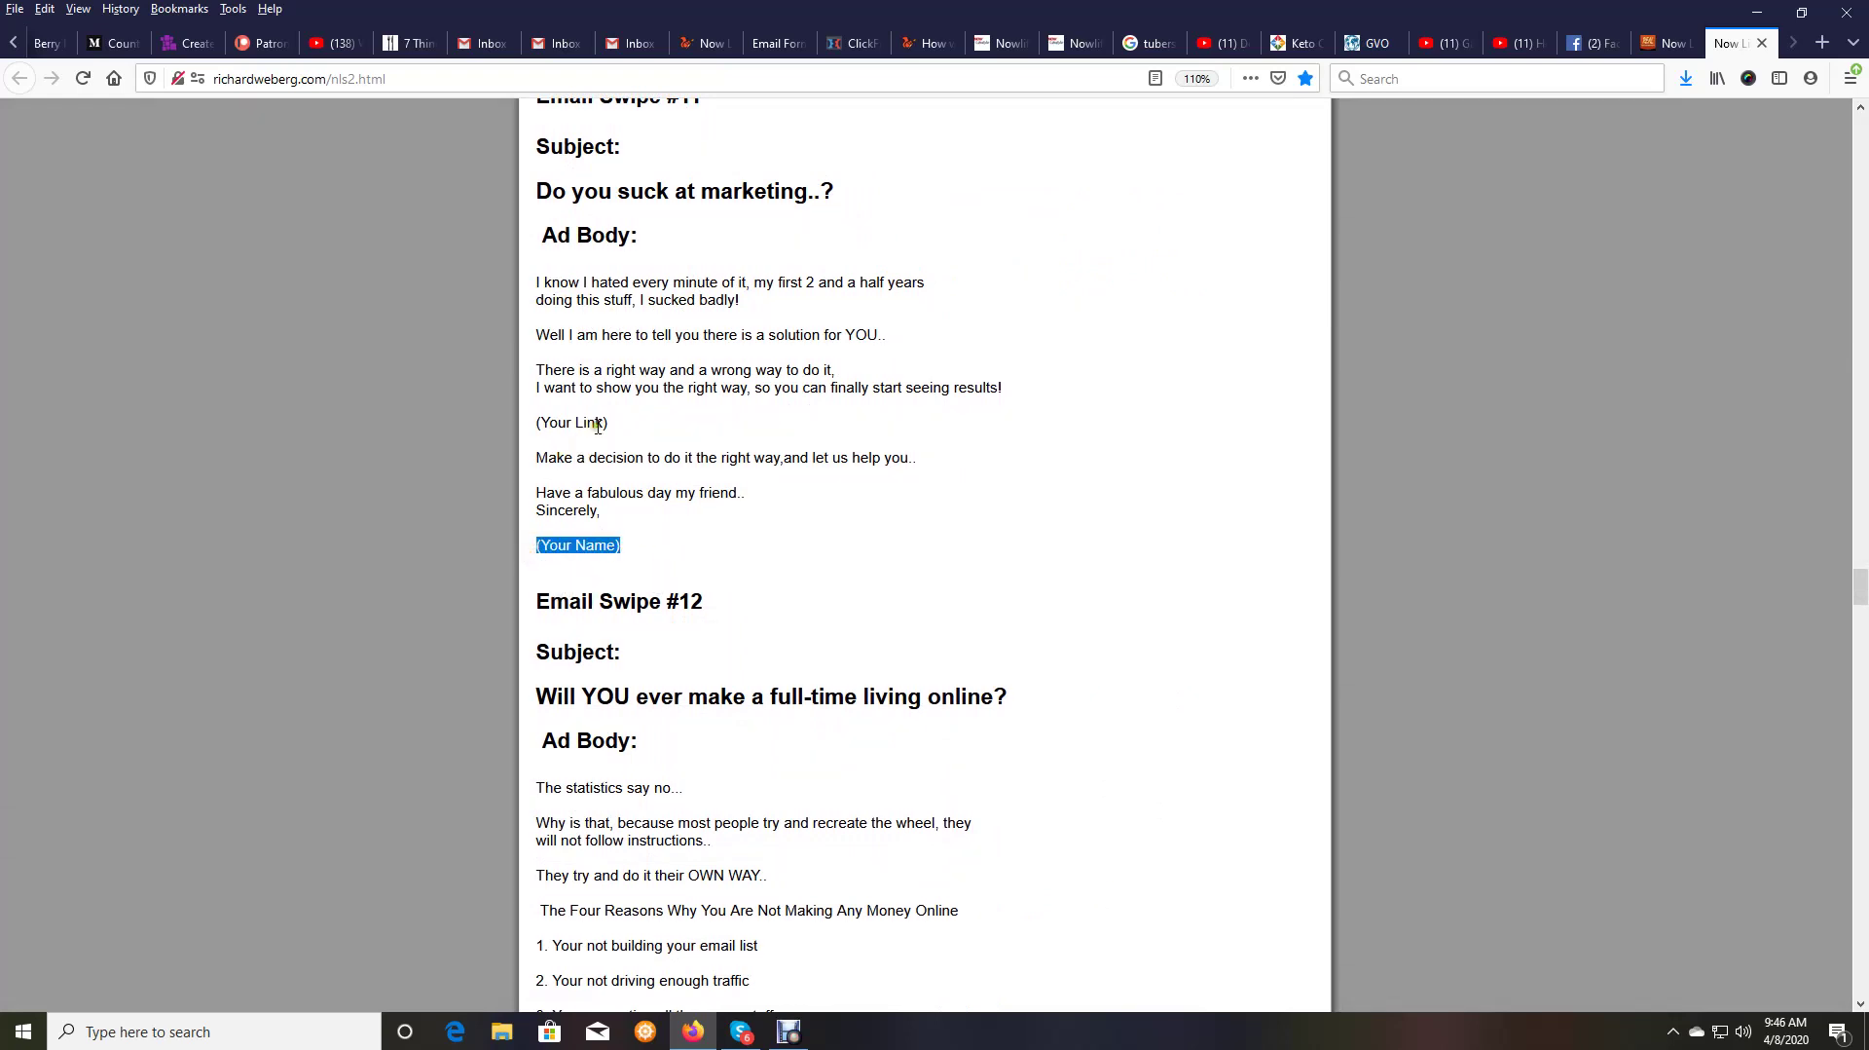
left_click_drag(620, 428, 534, 429)
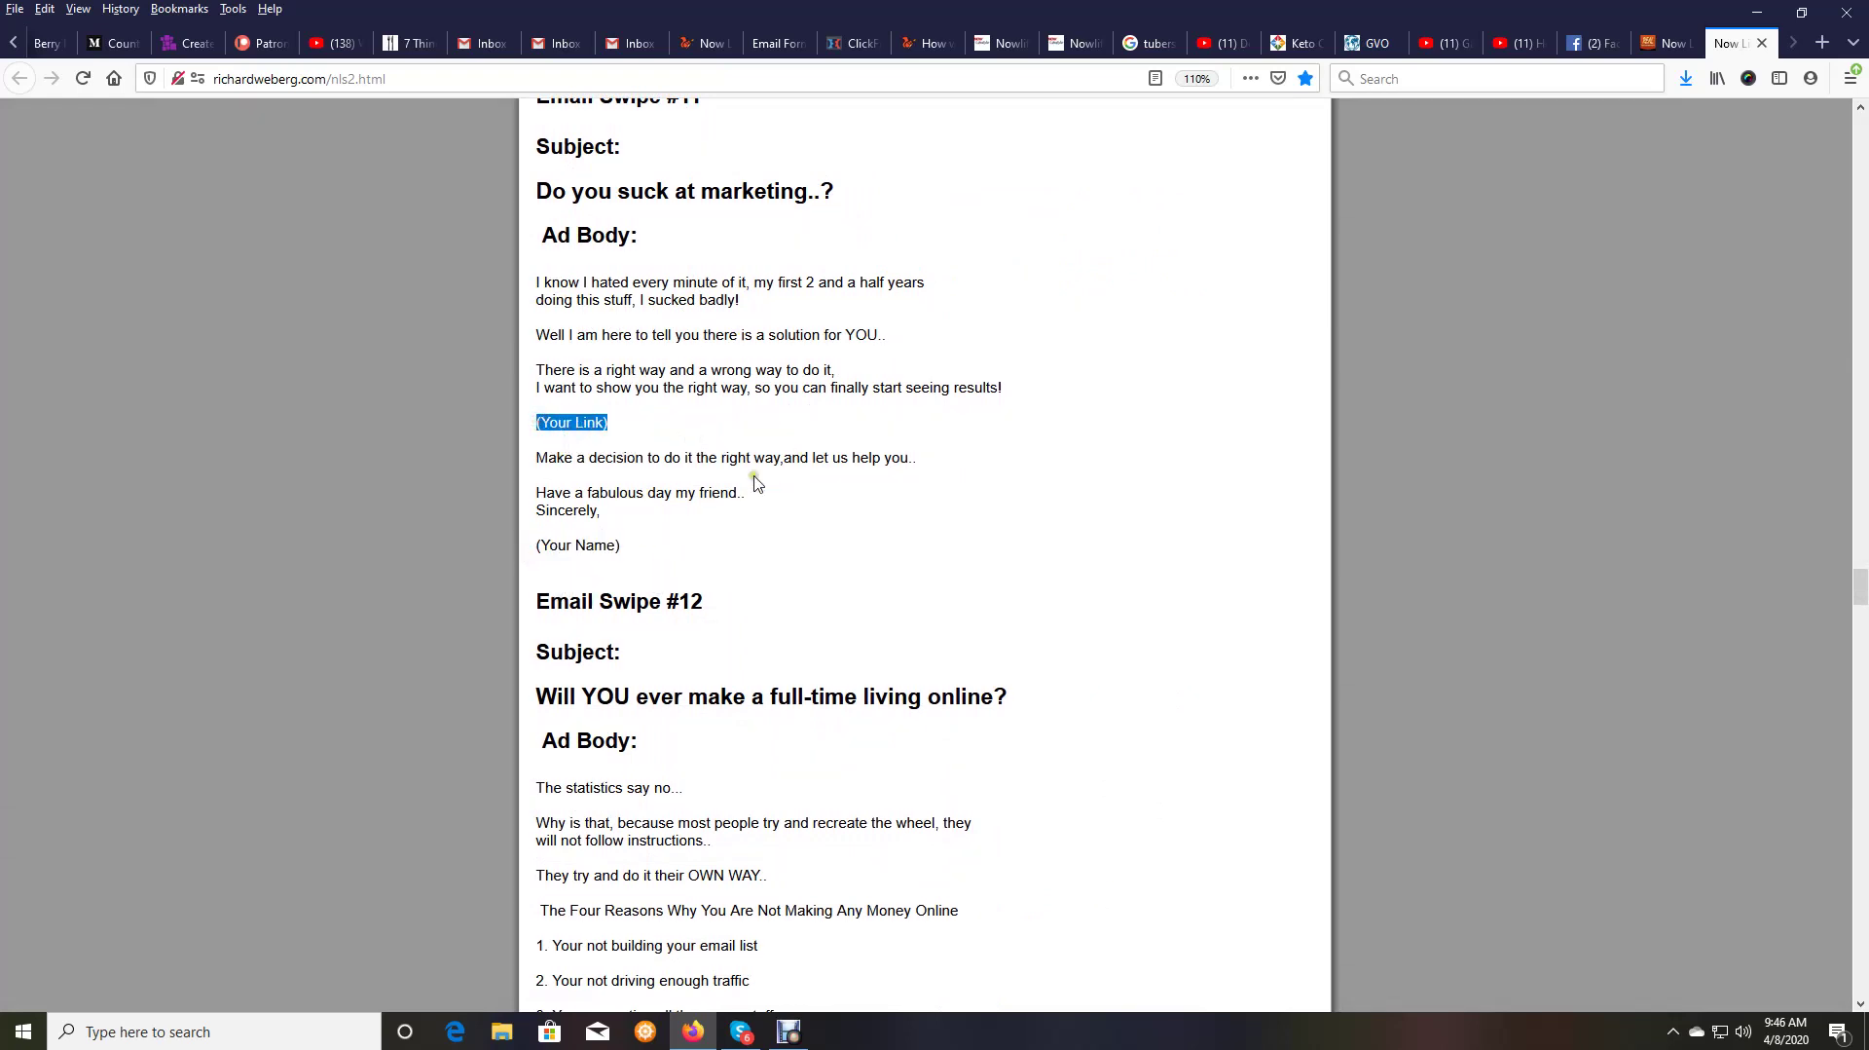
scroll(798, 543, "down", 20)
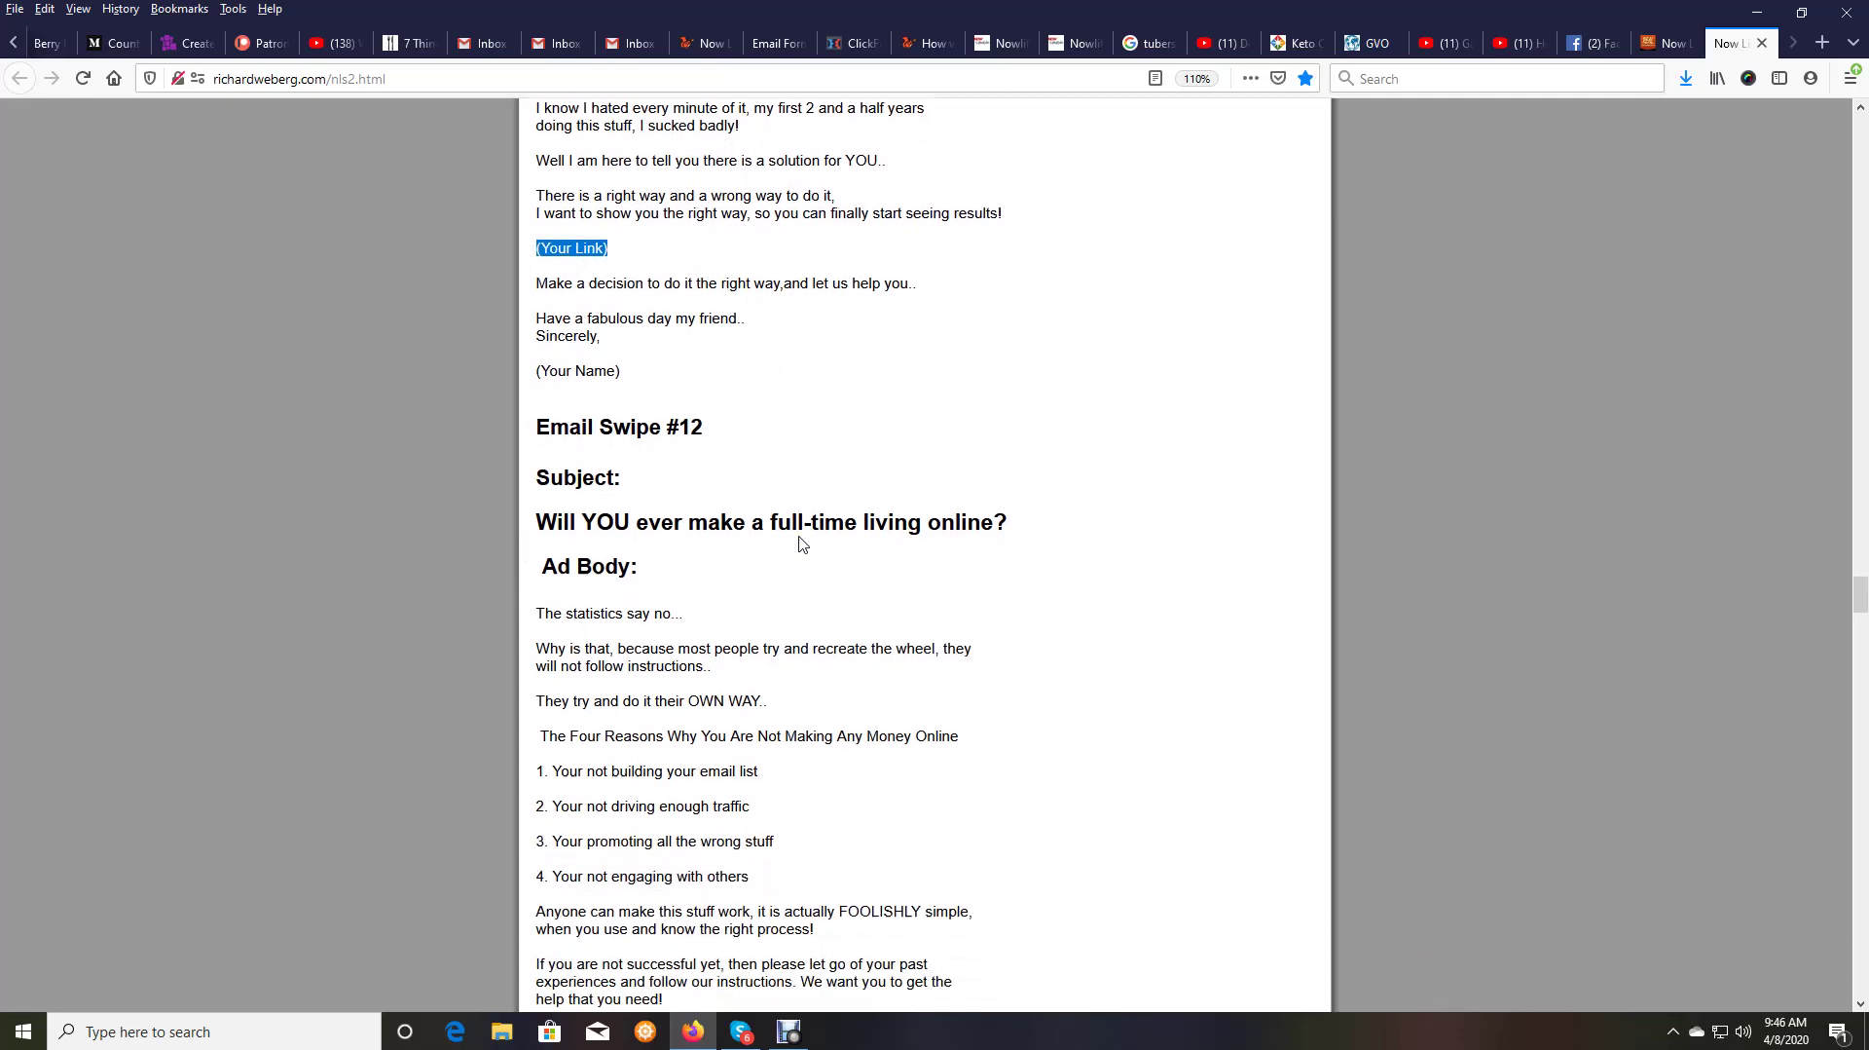
scroll(799, 543, "up", 20)
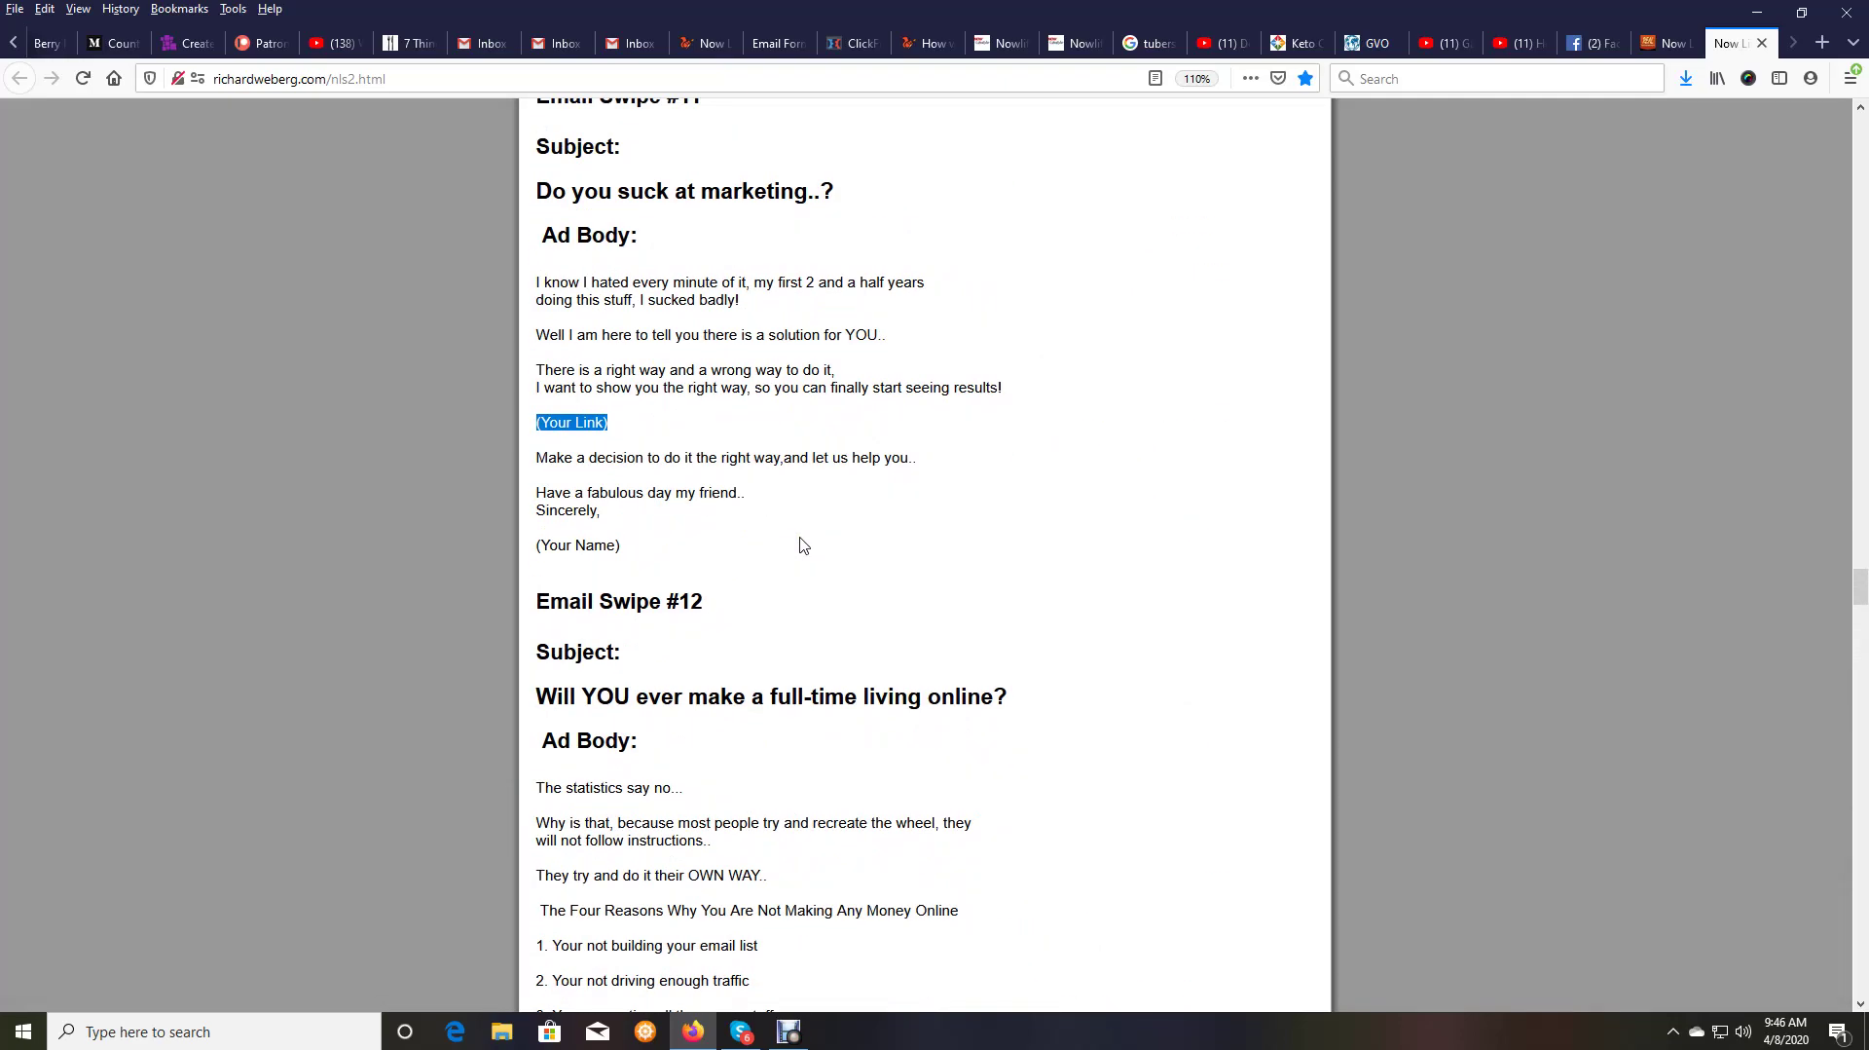
scroll(800, 544, "up", 10)
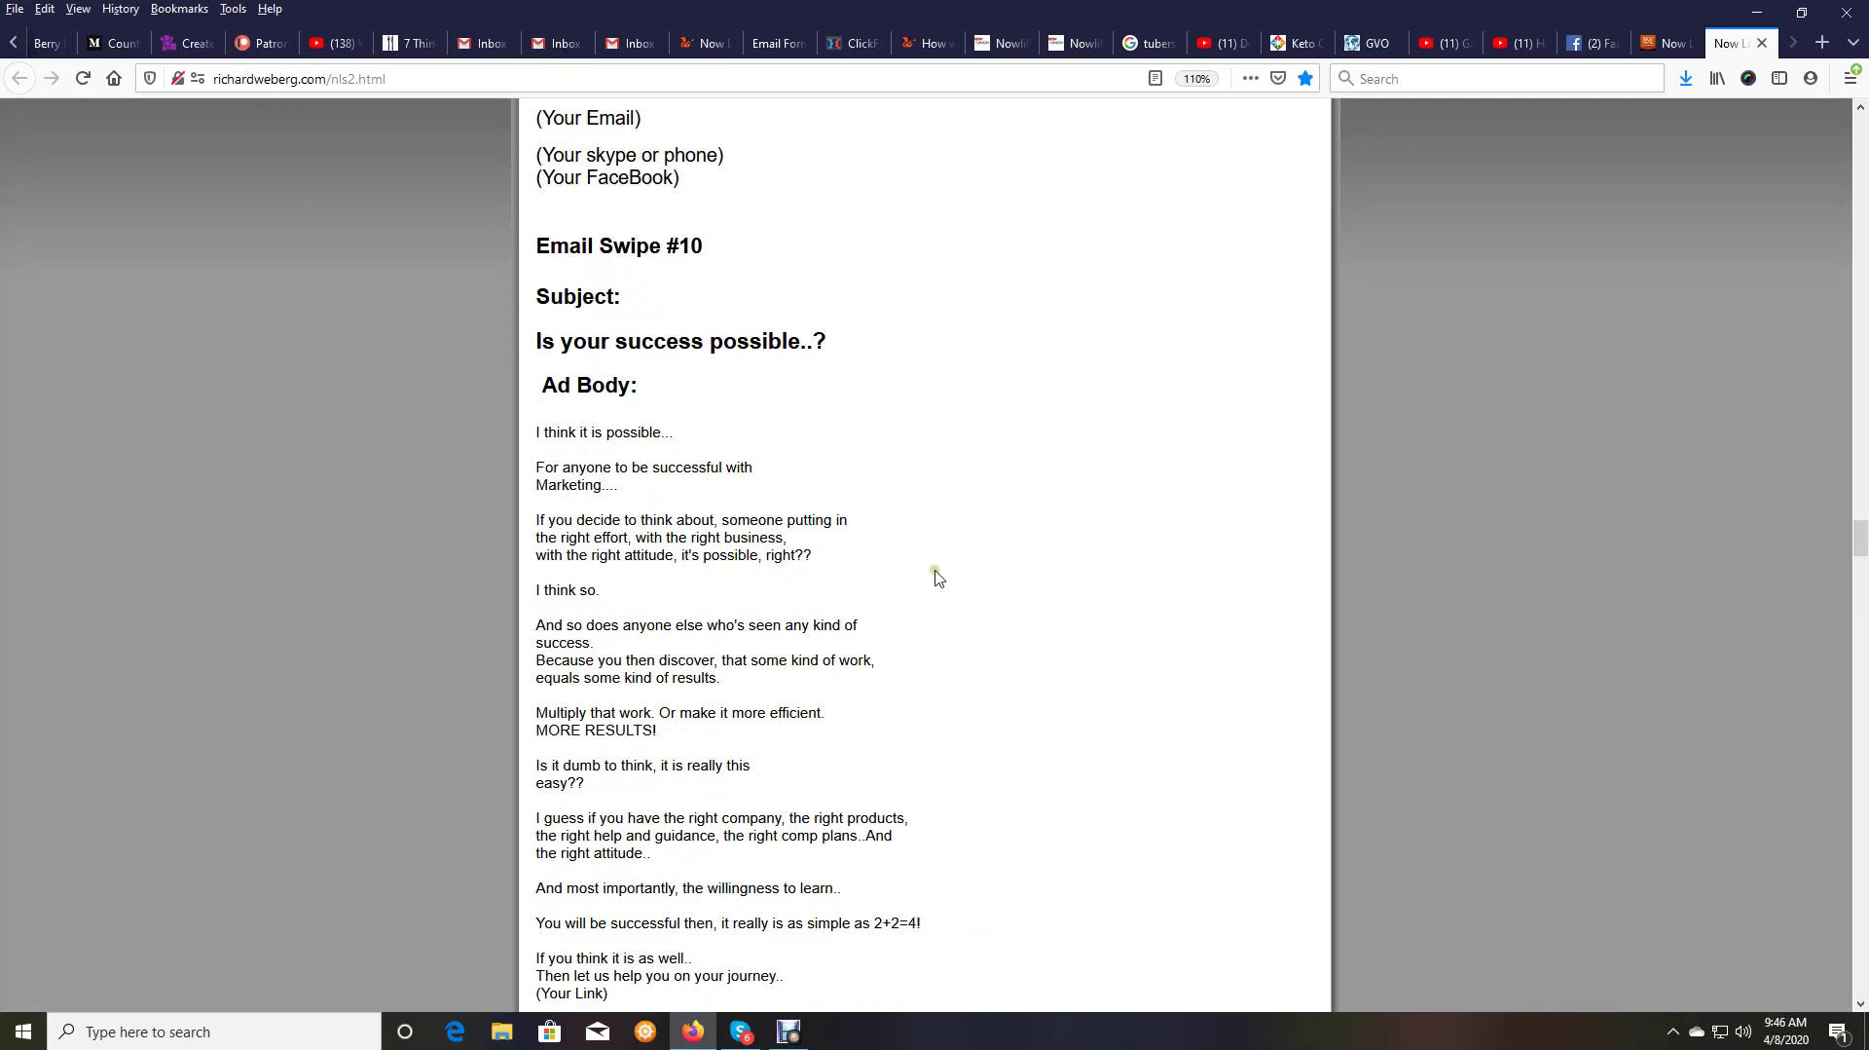
scroll(931, 579, "down", 4)
scroll(932, 578, "down", 3)
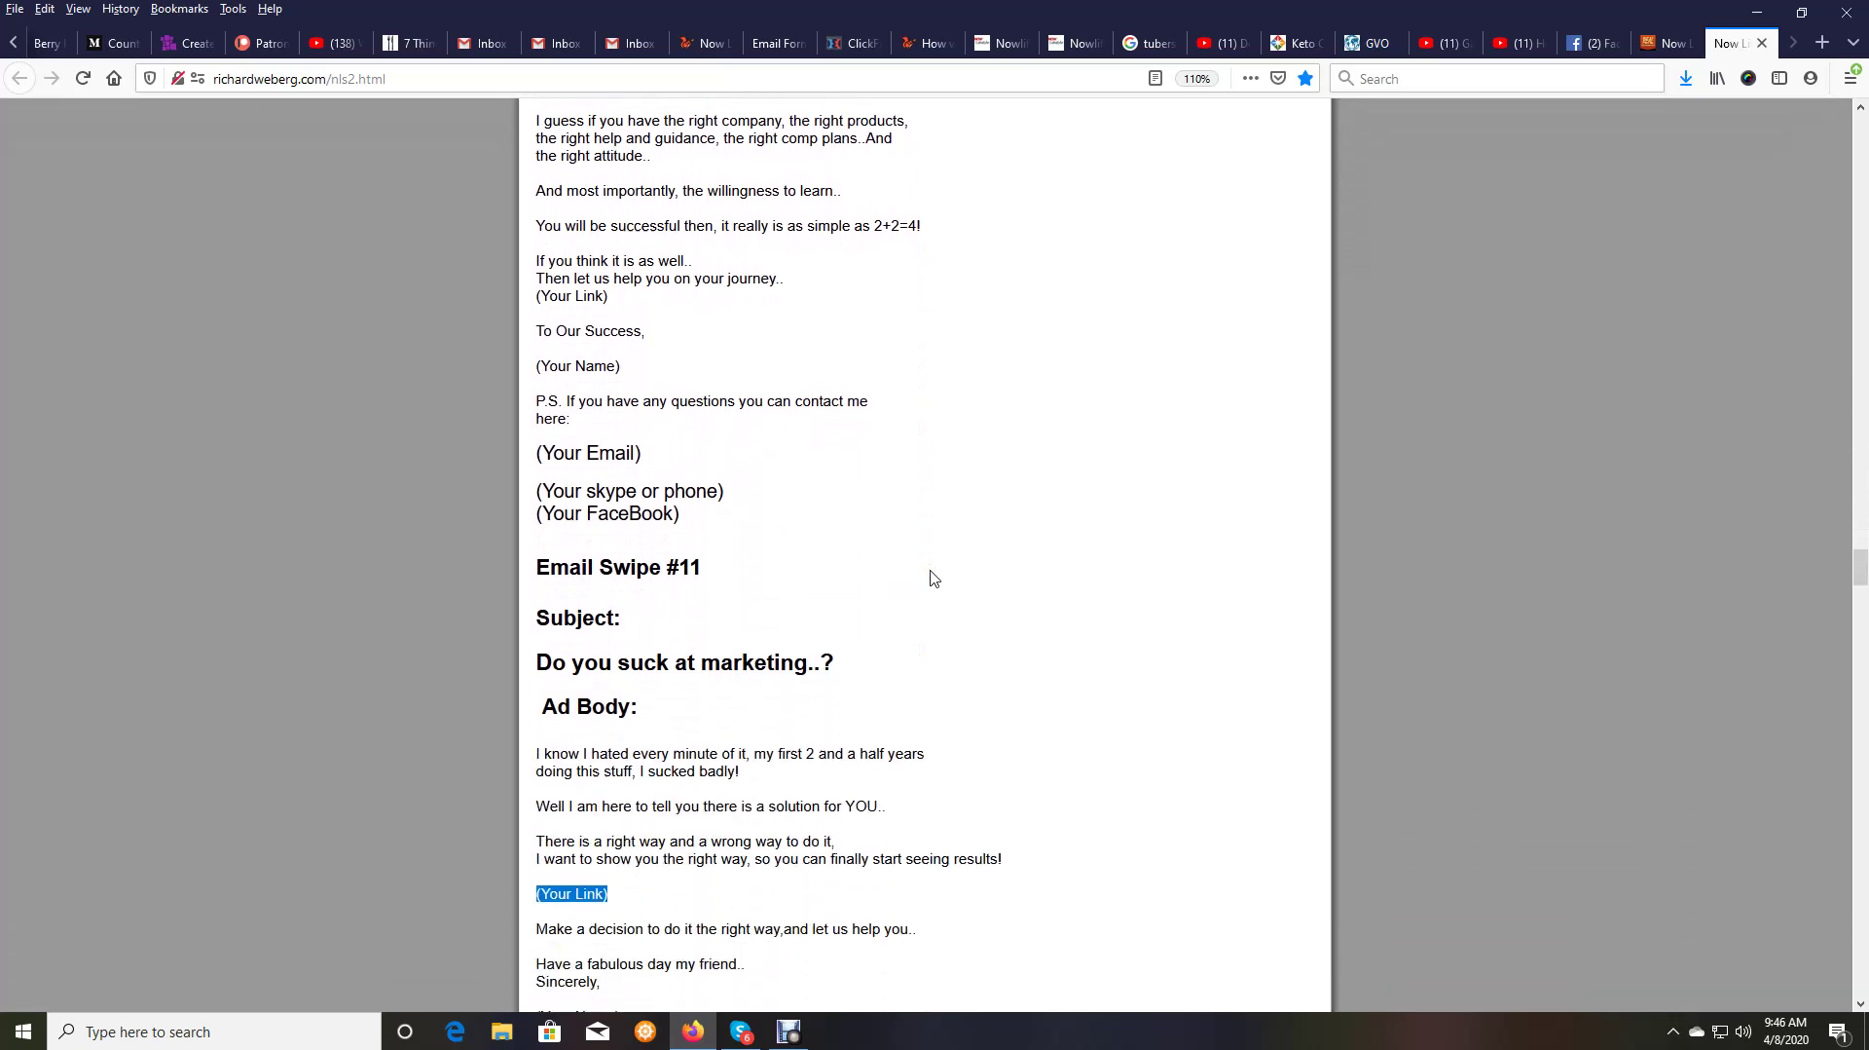
scroll(931, 578, "up", 10)
scroll(931, 578, "up", 3)
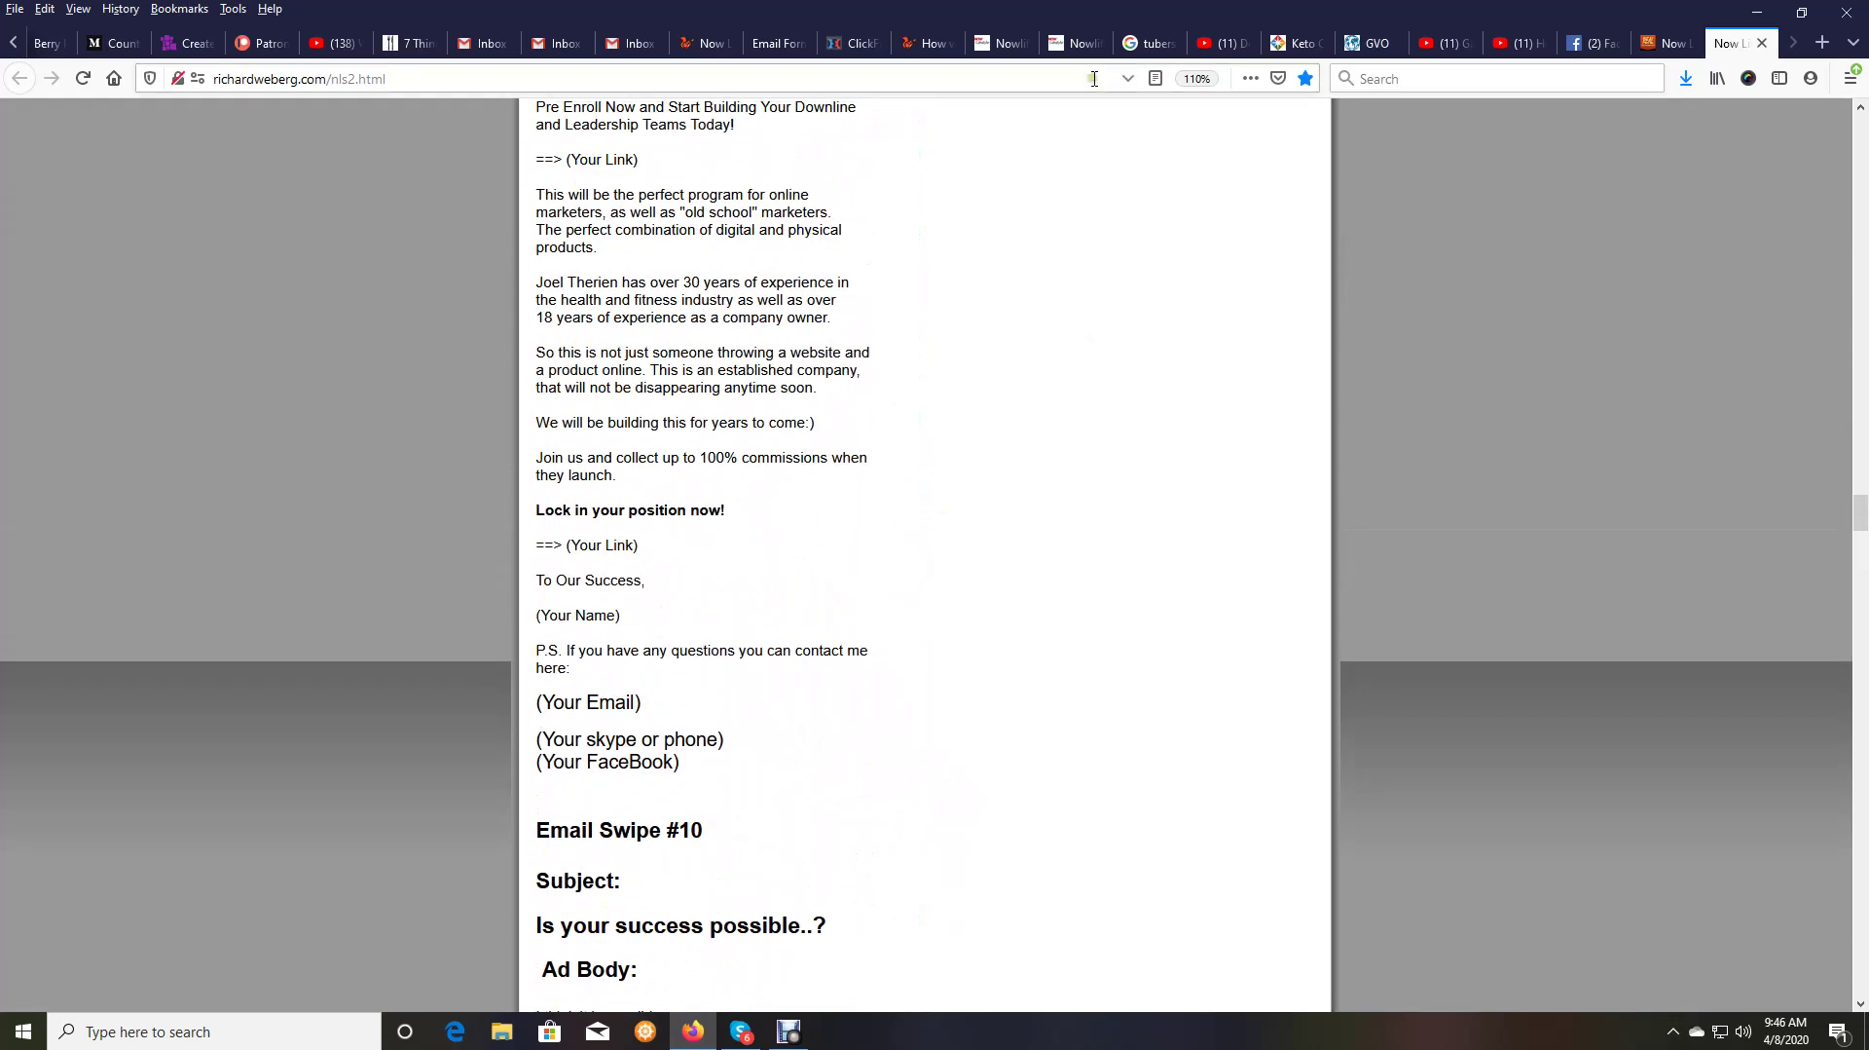
left_click(1085, 47)
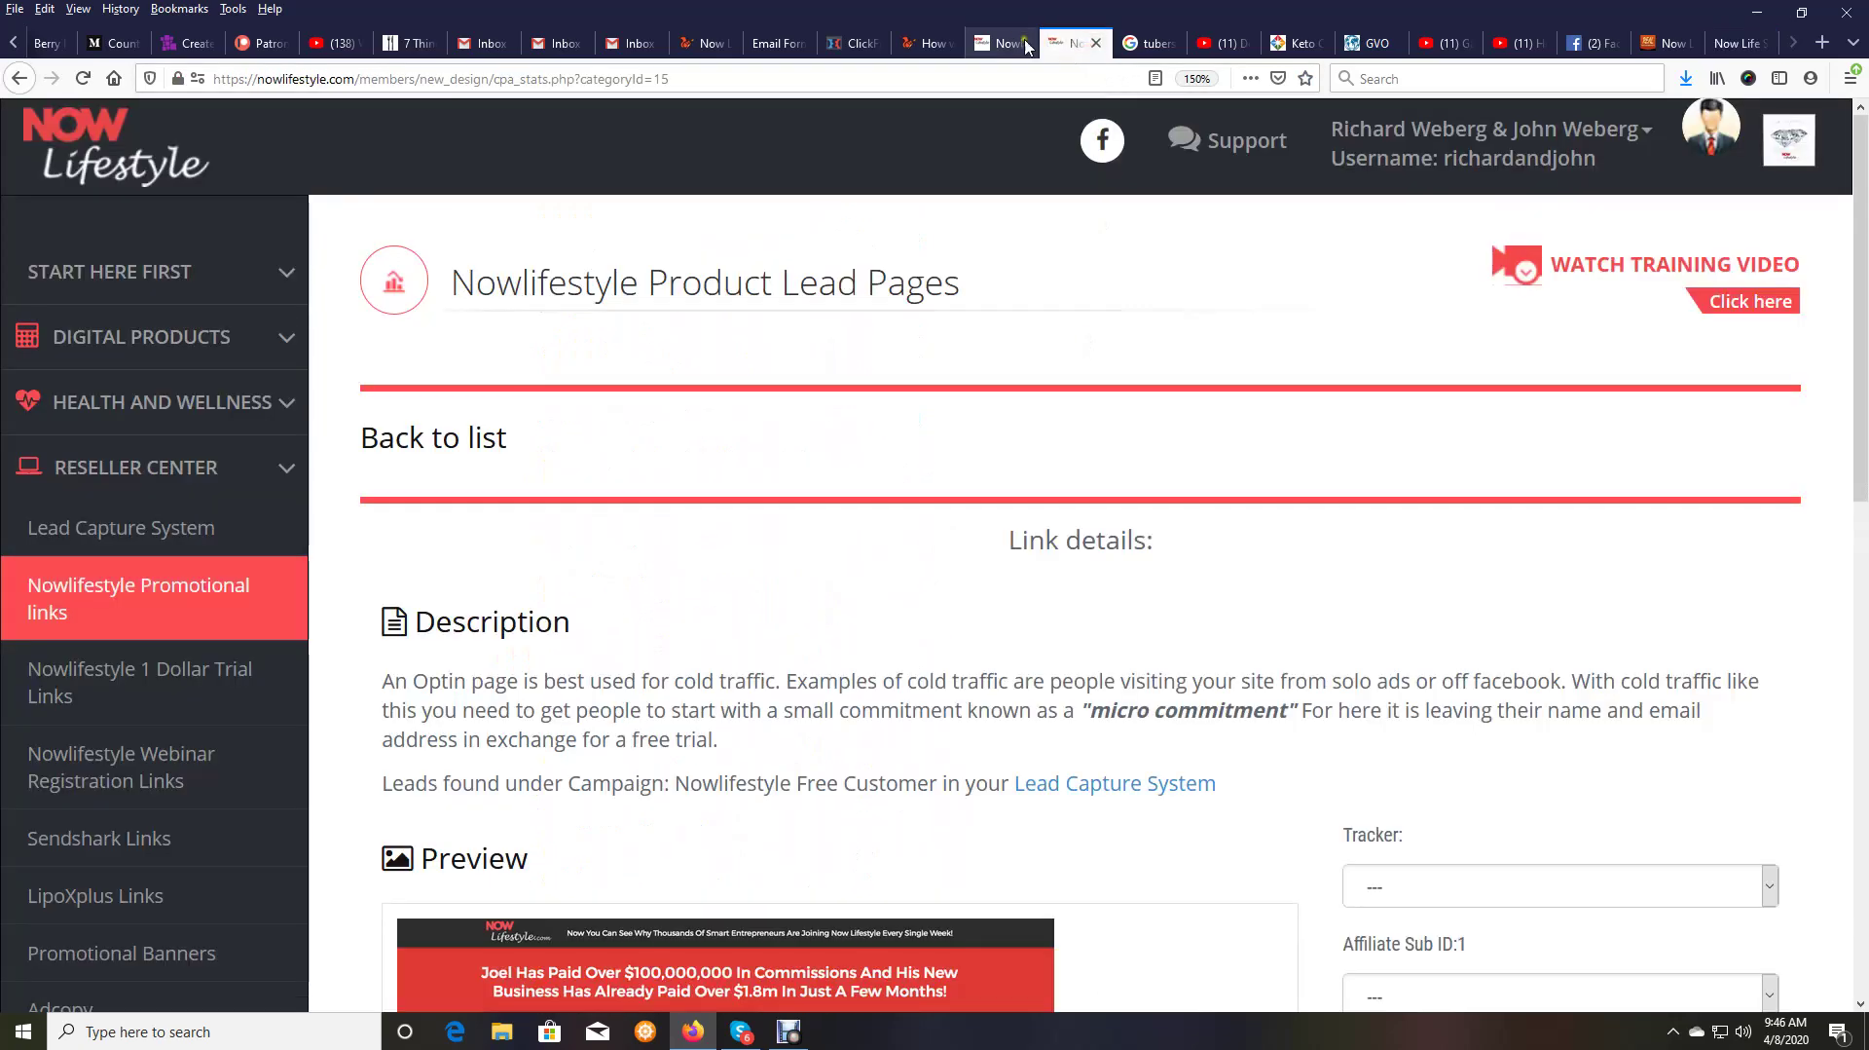
- Bring up the broadcasts_add form scrolled down to its Text Message section
left_click(1003, 44)
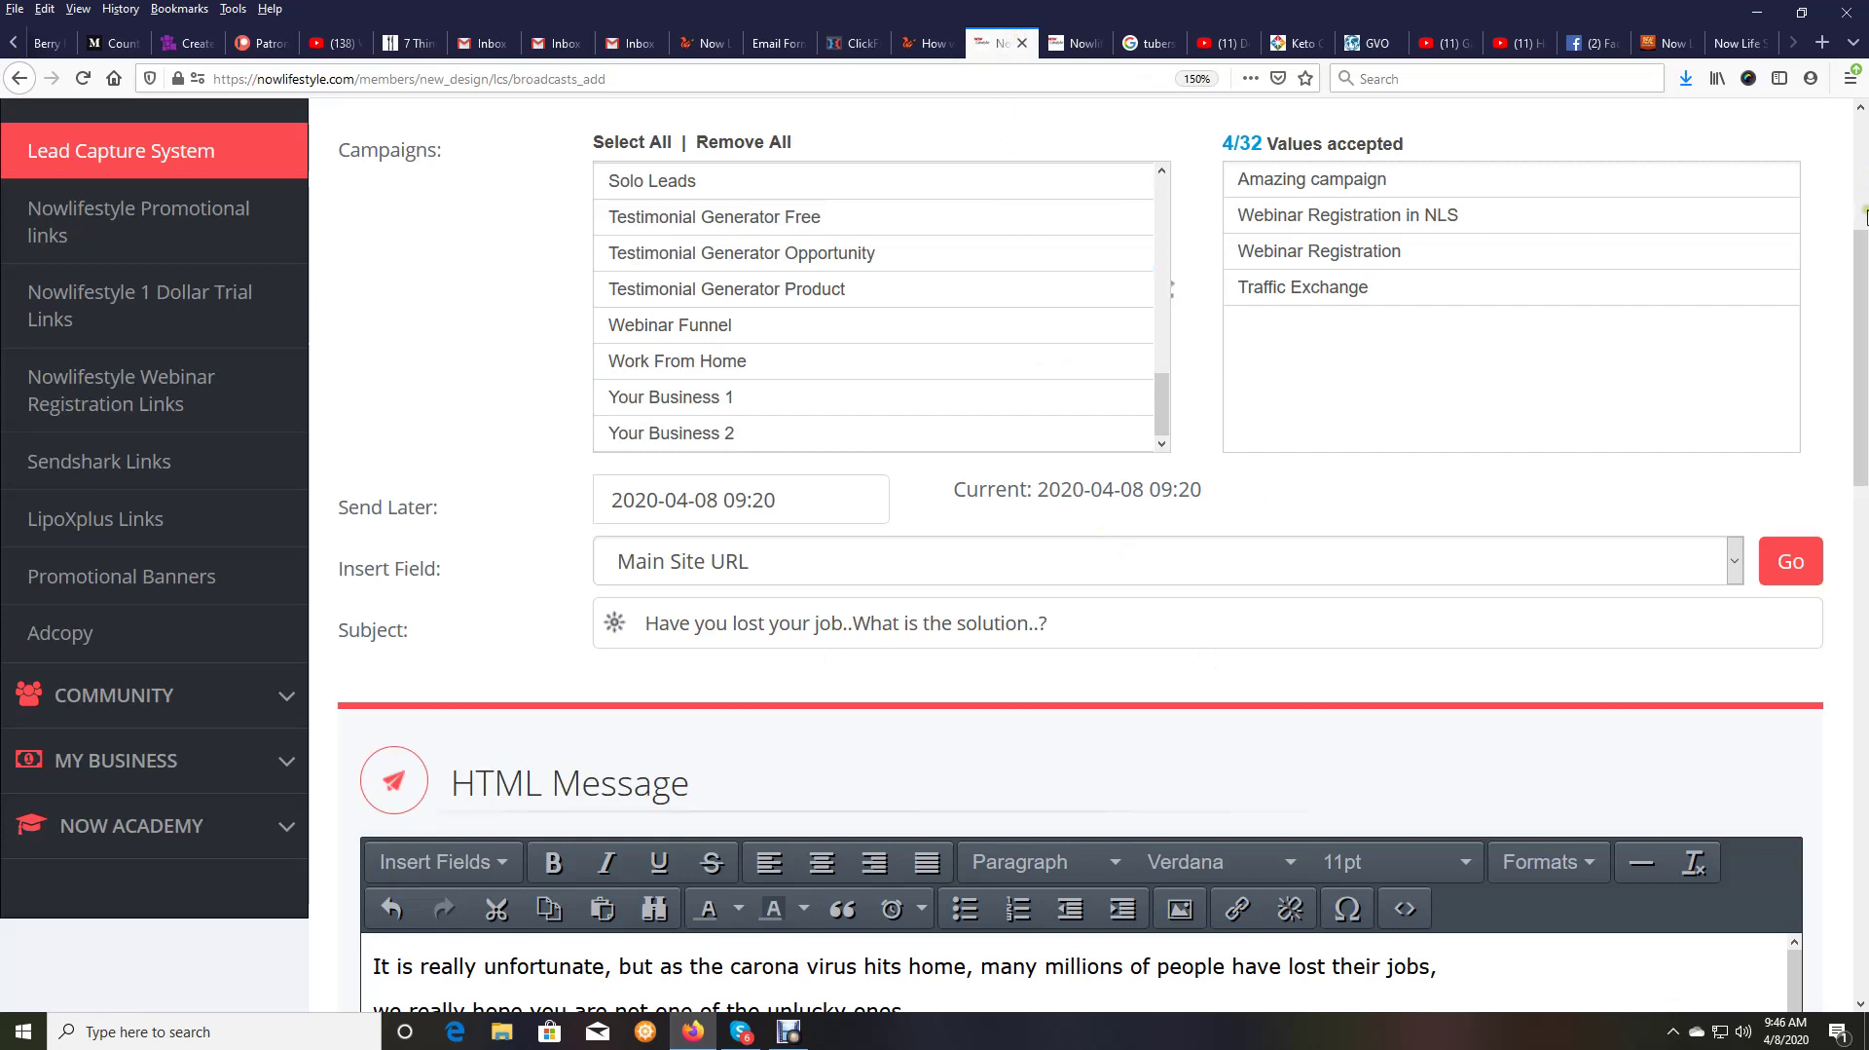
left_click_drag(1864, 214, 1829, 749)
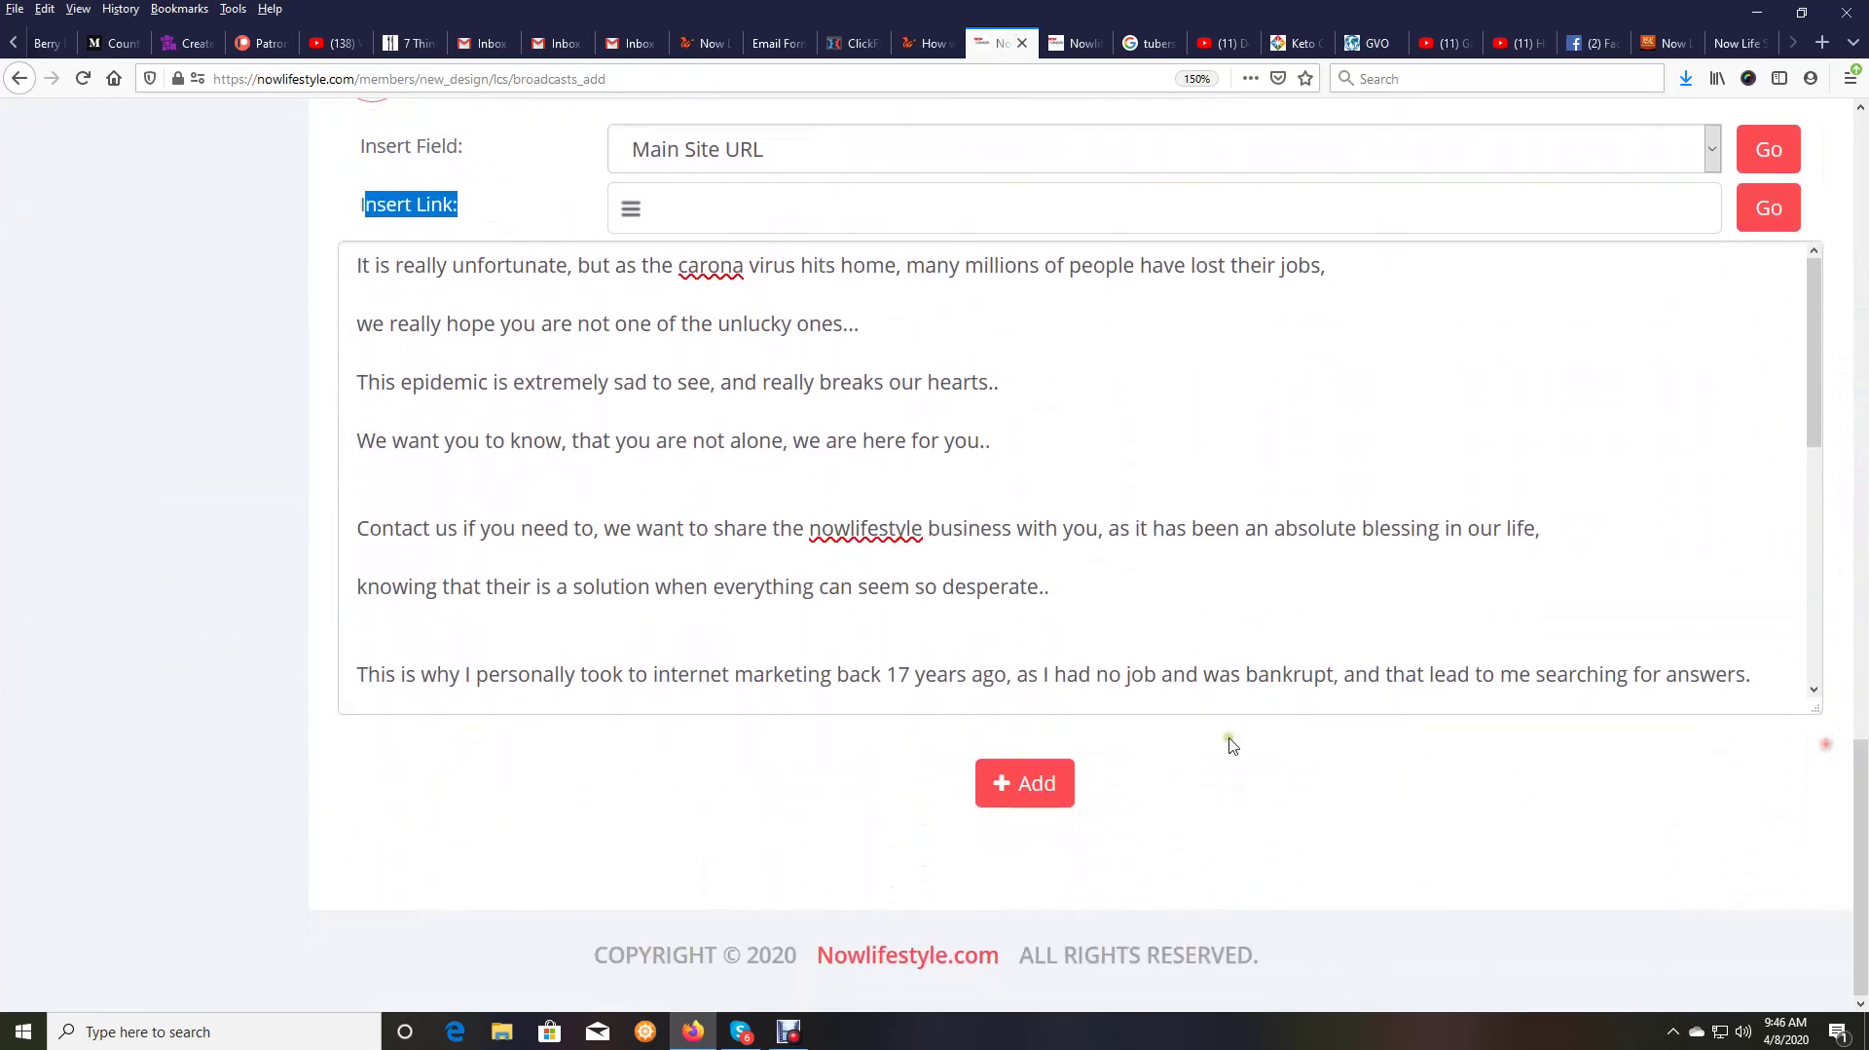
left_click(1023, 801)
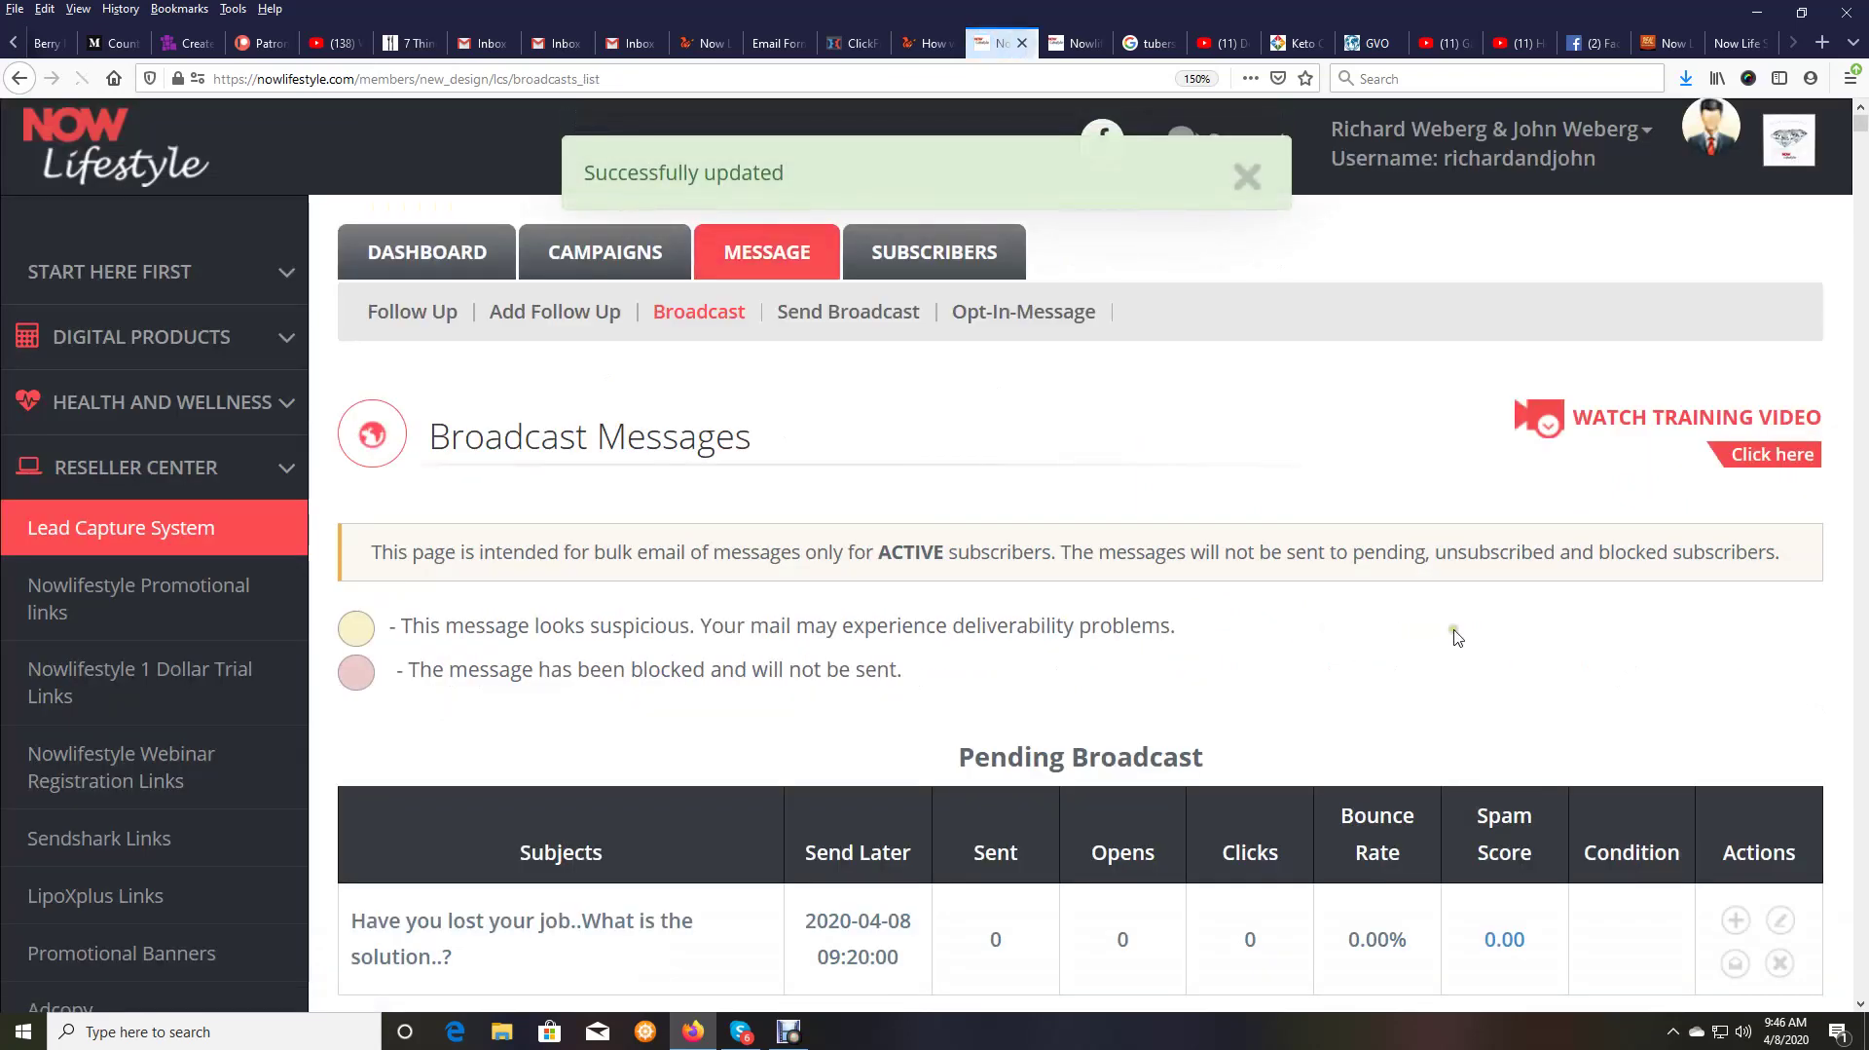
scroll(1458, 637, "down", 2)
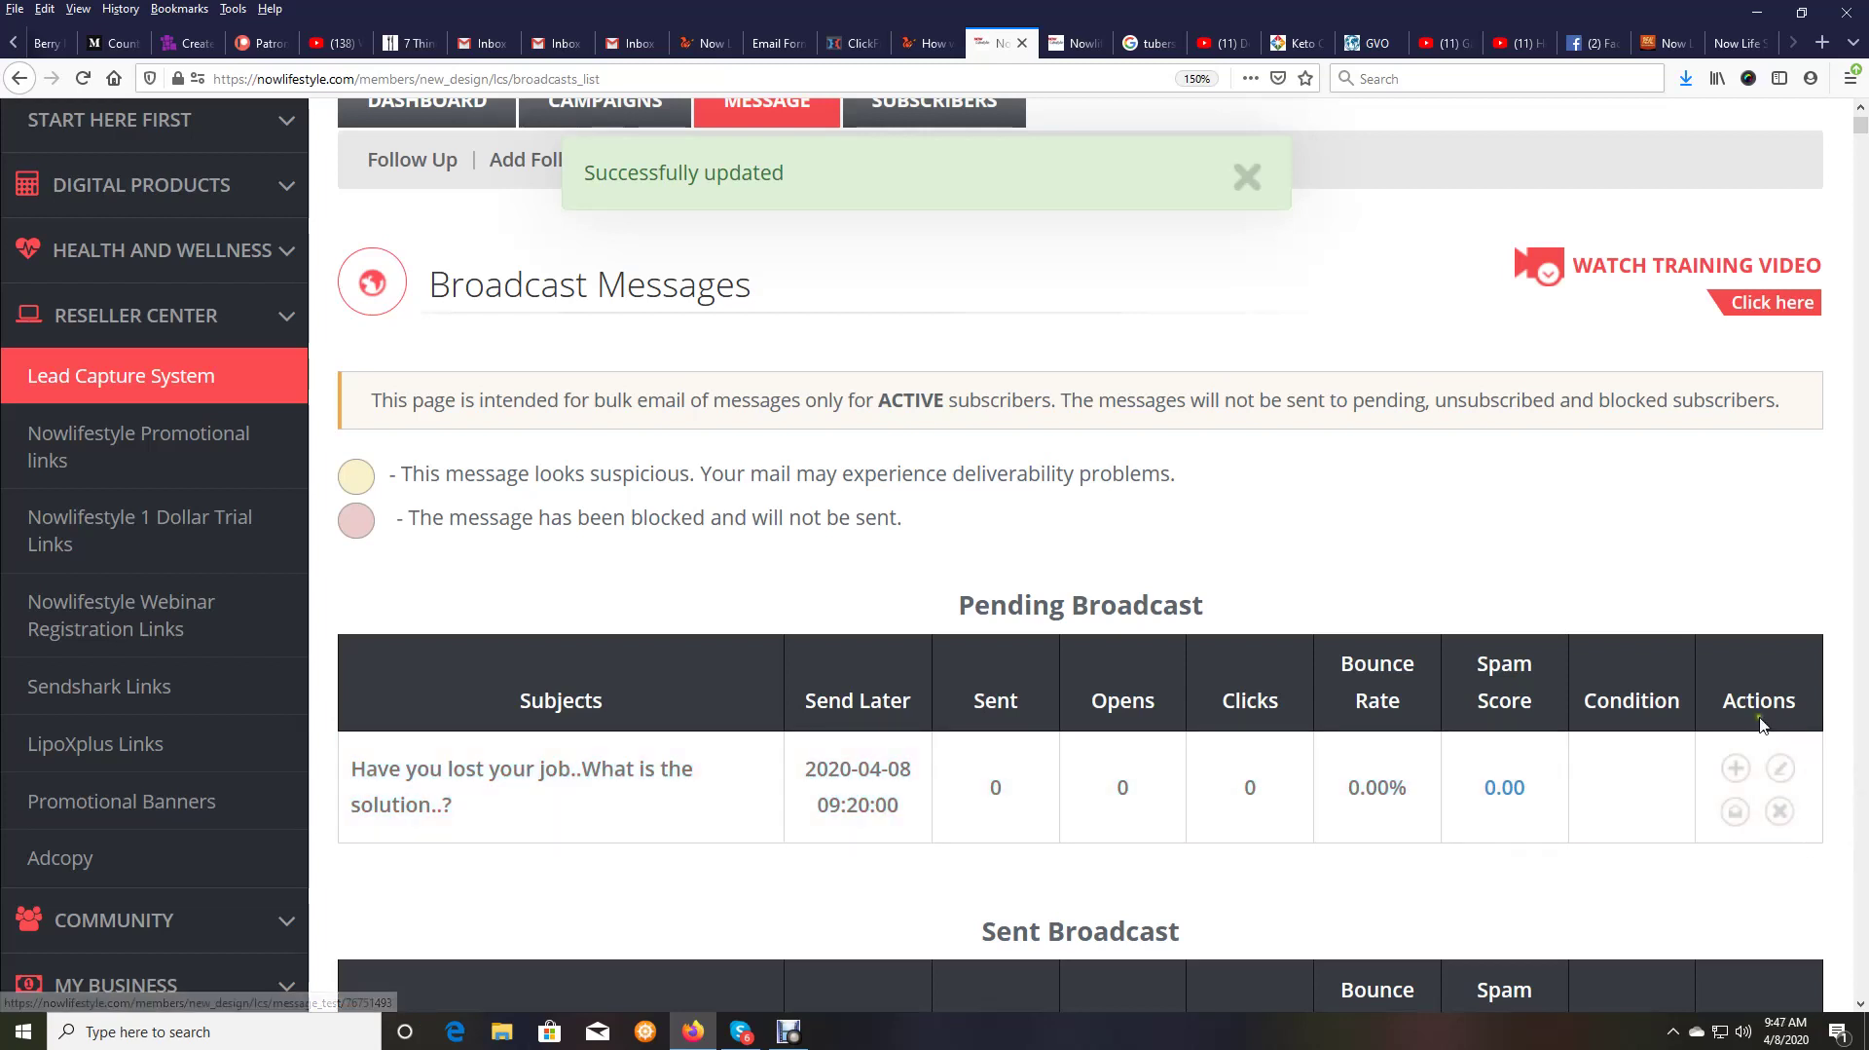
left_click_drag(1778, 703, 1725, 701)
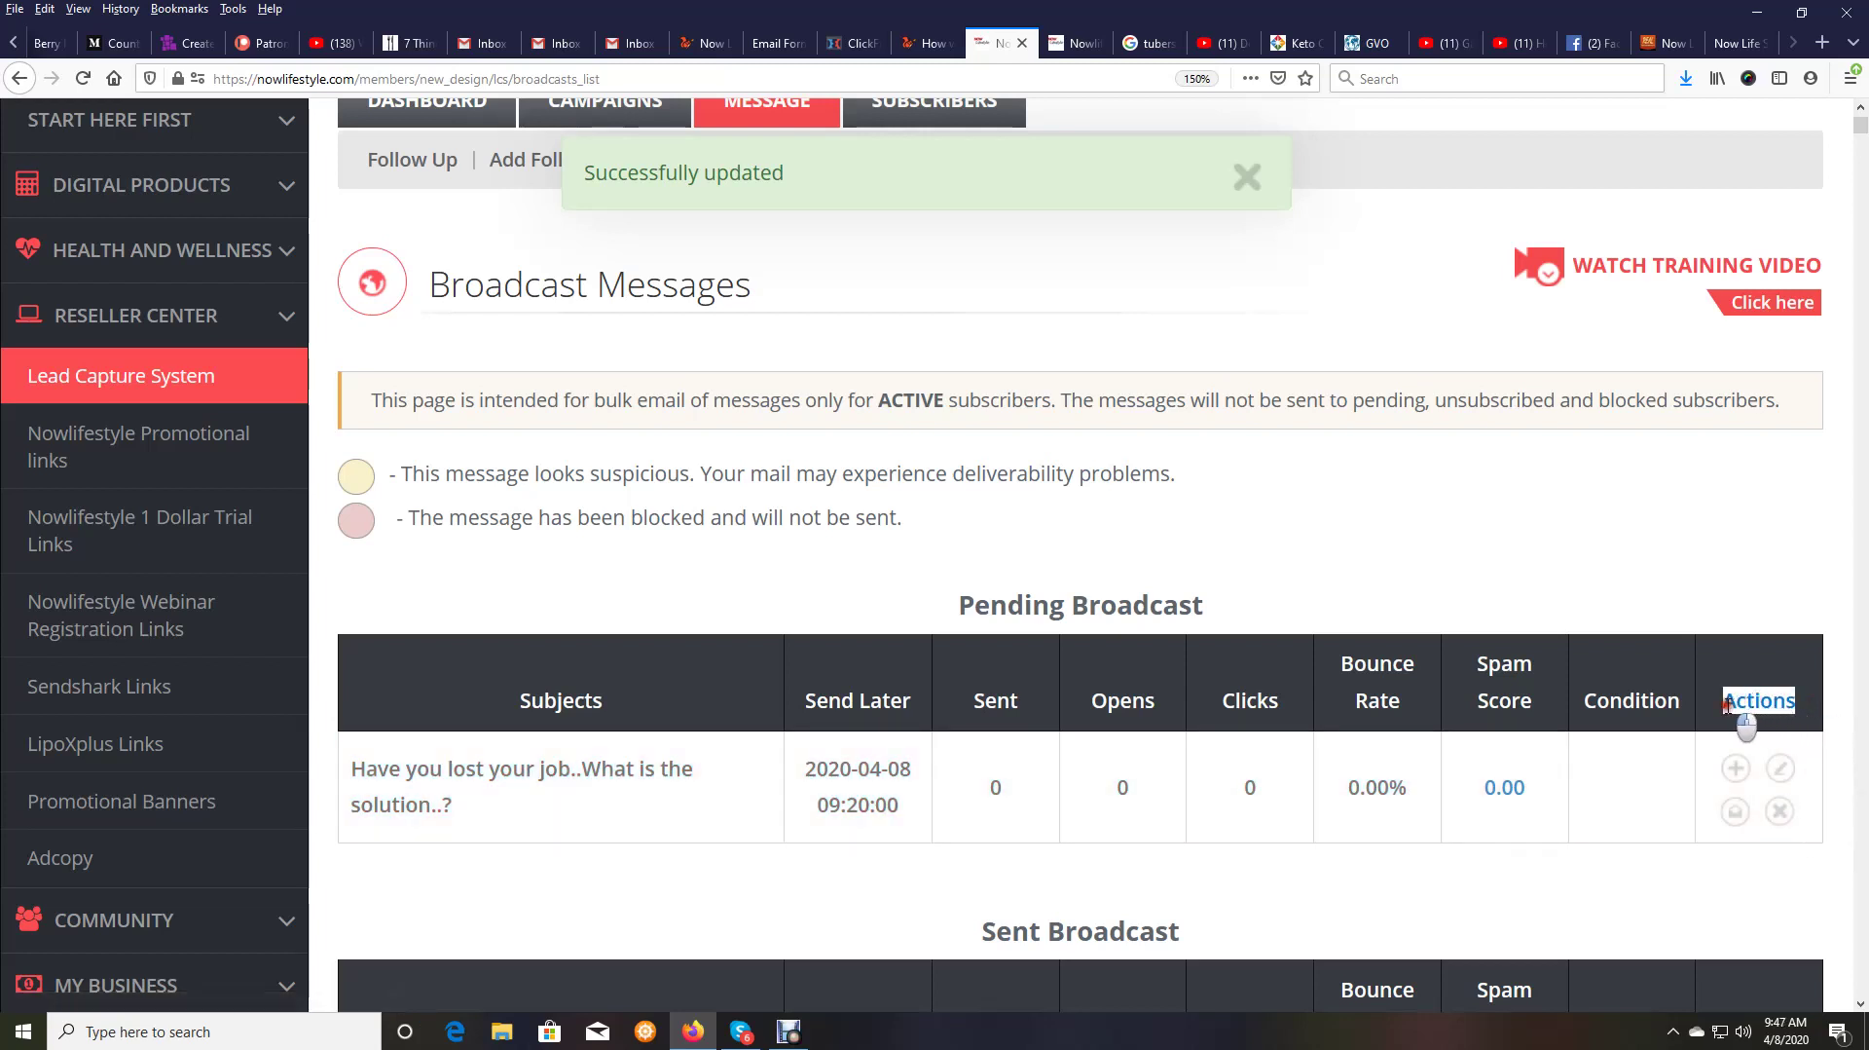
left_click(1736, 768)
left_click(788, 1030)
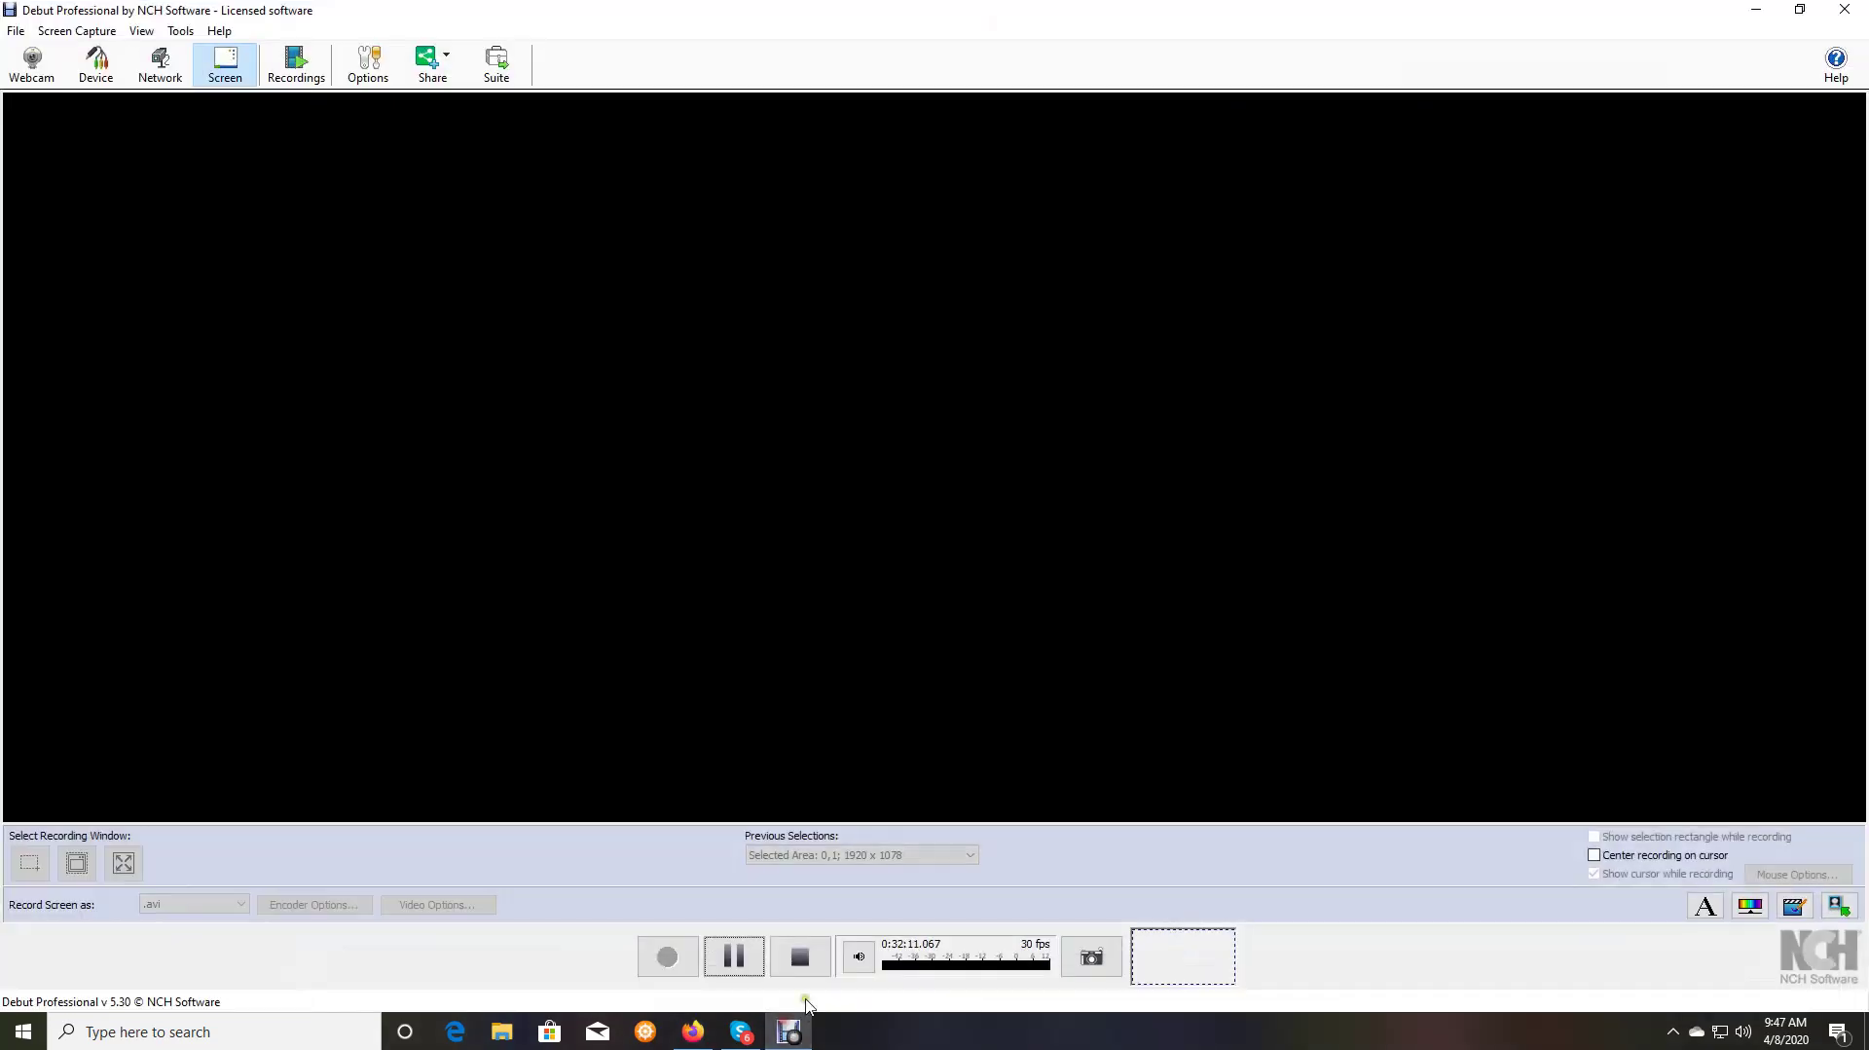